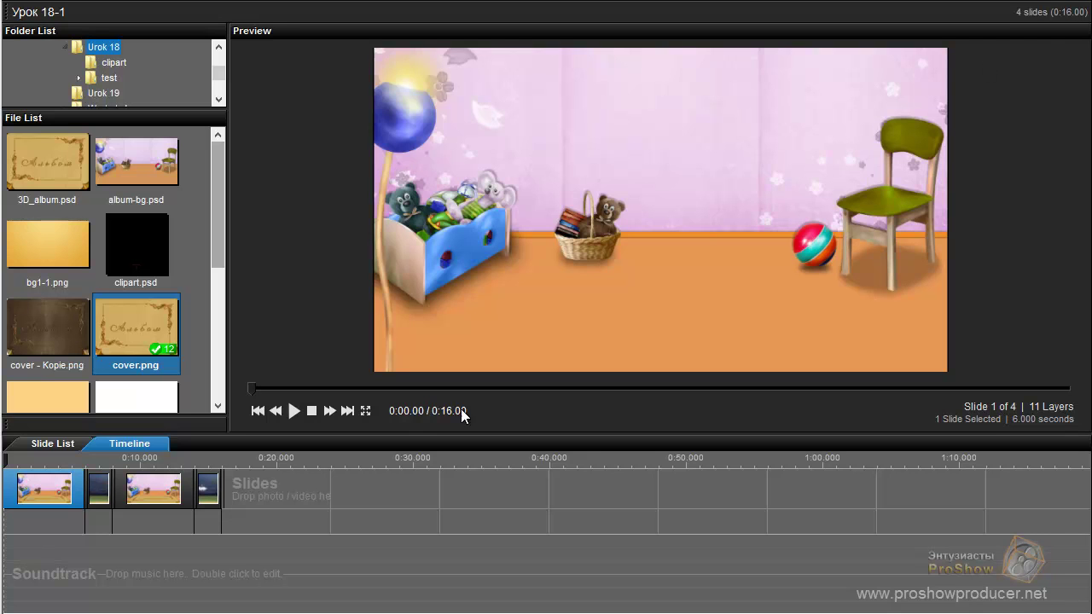
Copy the first two slides of the show Урок 18-1
{"action": "left_click", "coordinate": [104, 499], "text": "ctrl"}
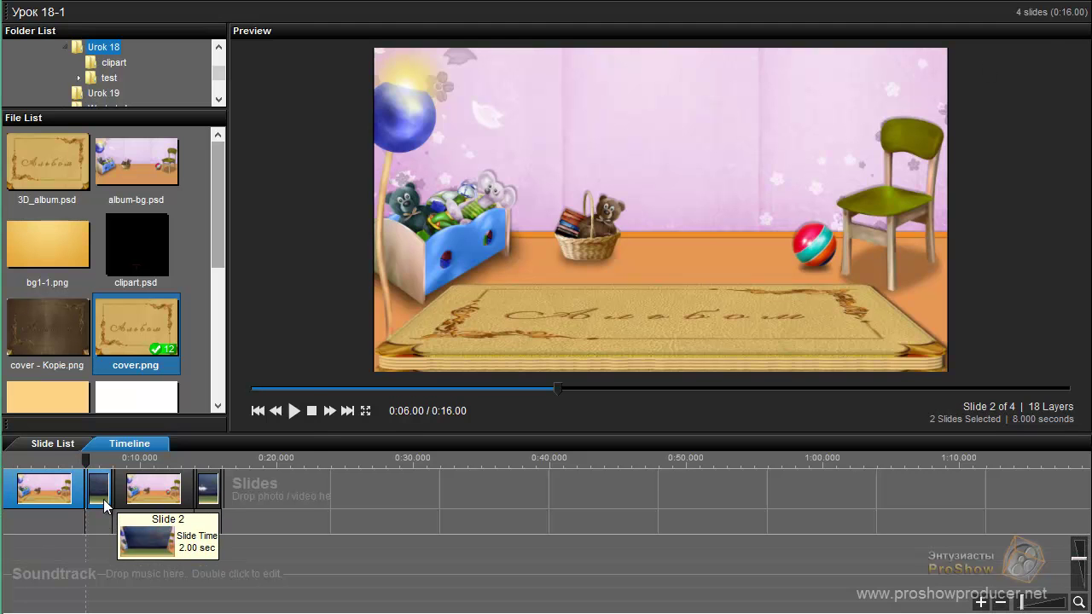
{"action": "right_click", "coordinate": [105, 506]}
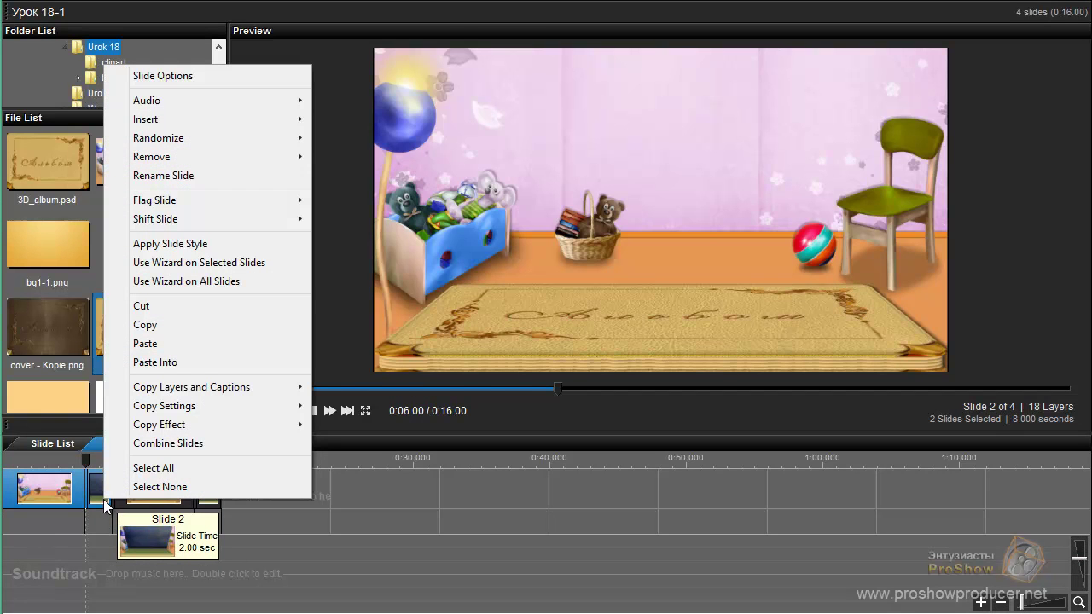
{"action": "left_click", "coordinate": [185, 329]}
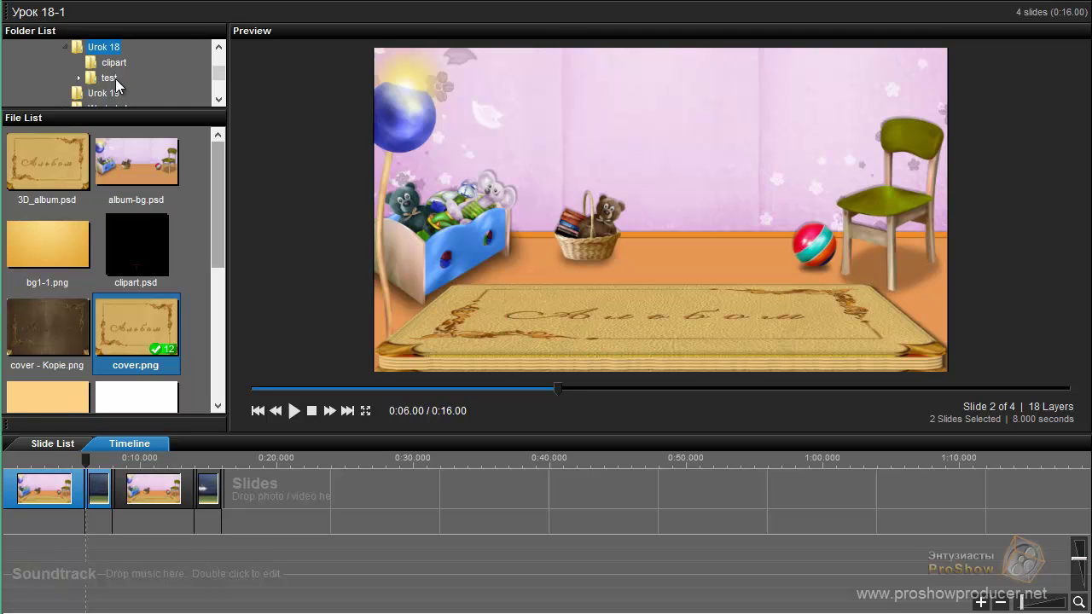
Add a new blank 16:9 show titled "Урок 18-2" and paste the two copied slides into it
{"action": "right_click", "coordinate": [62, 15]}
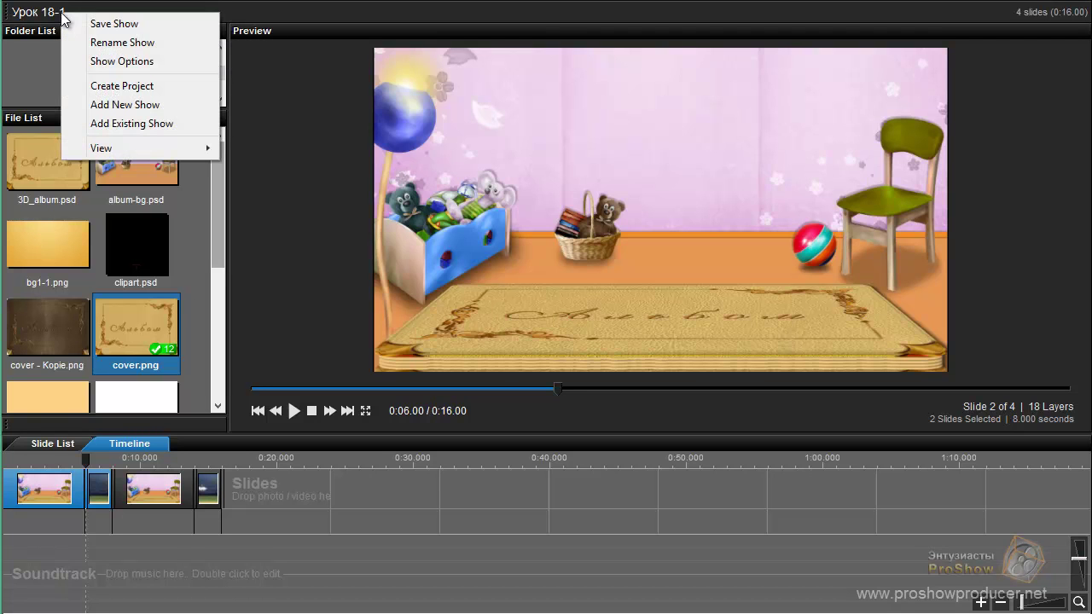
{"action": "left_click", "coordinate": [124, 104]}
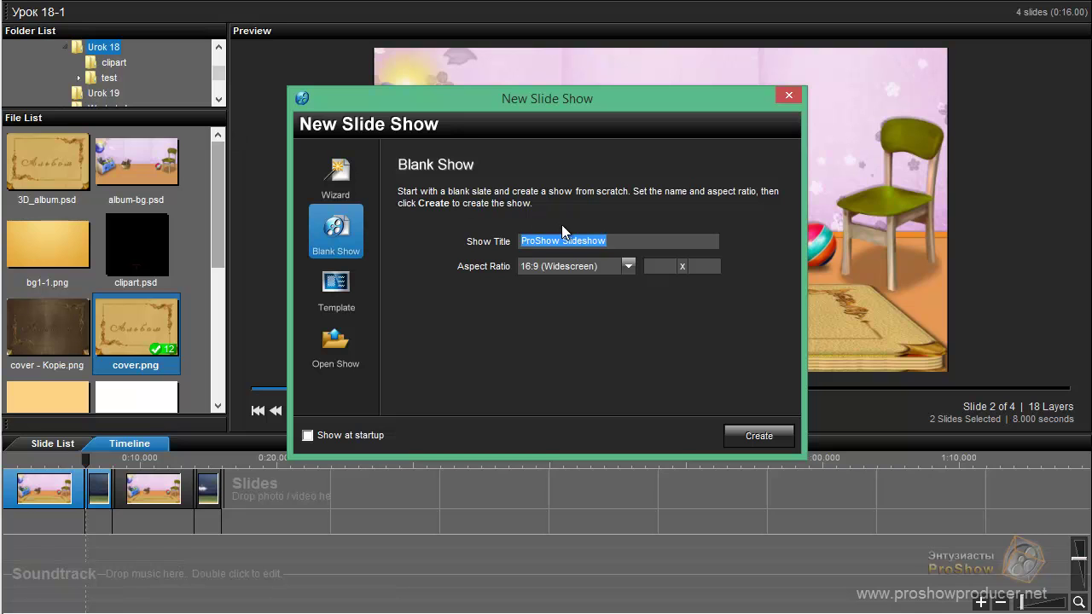
{"action": "type", "text": "Урок 18-2"}
{"action": "left_click", "coordinate": [772, 443]}
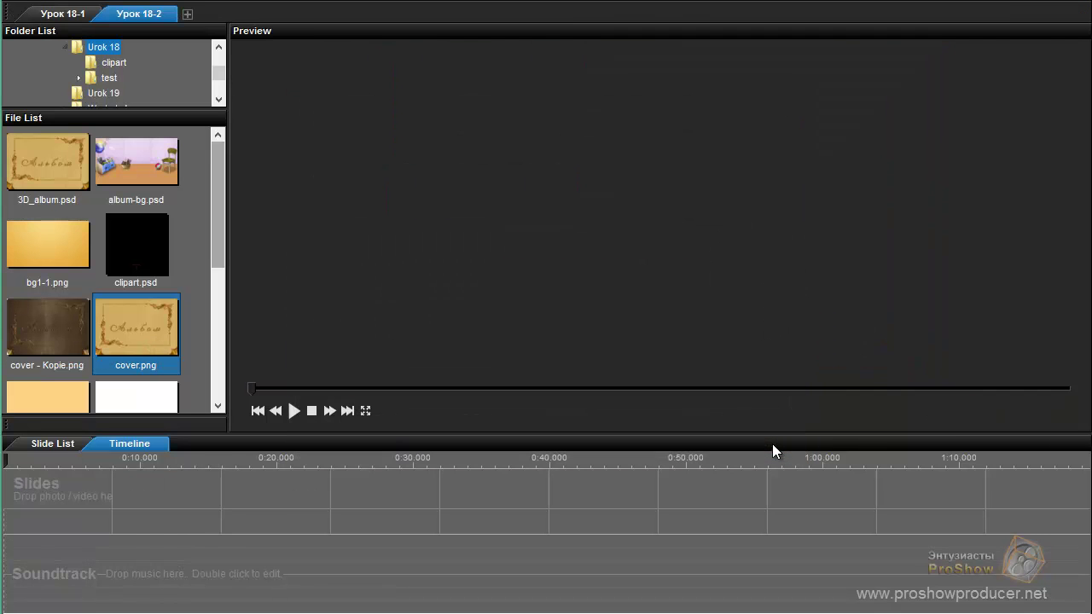
{"action": "right_click", "coordinate": [68, 489]}
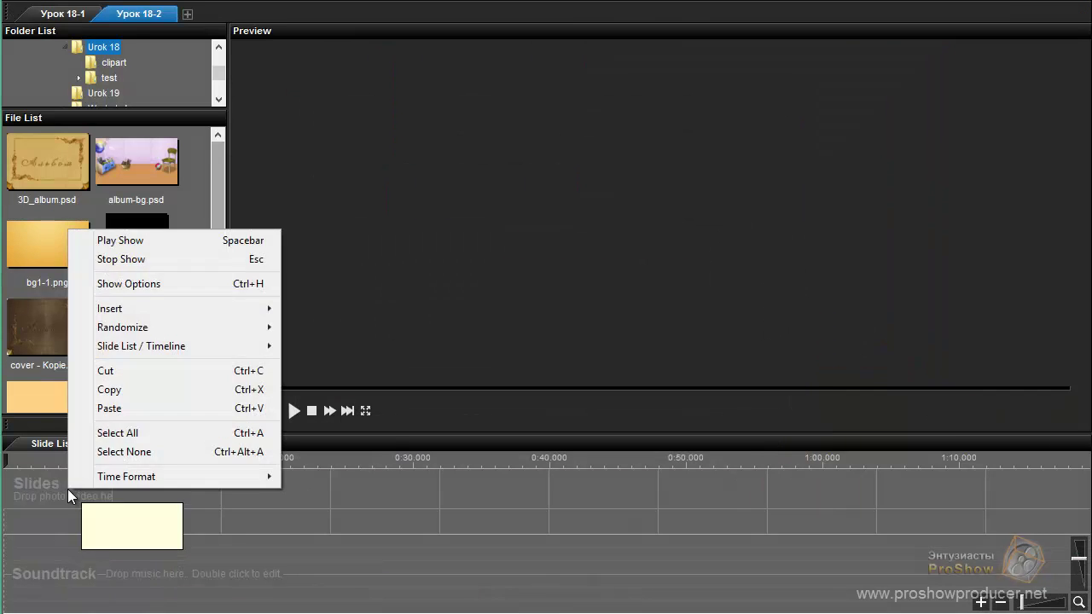
{"action": "left_click", "coordinate": [129, 408]}
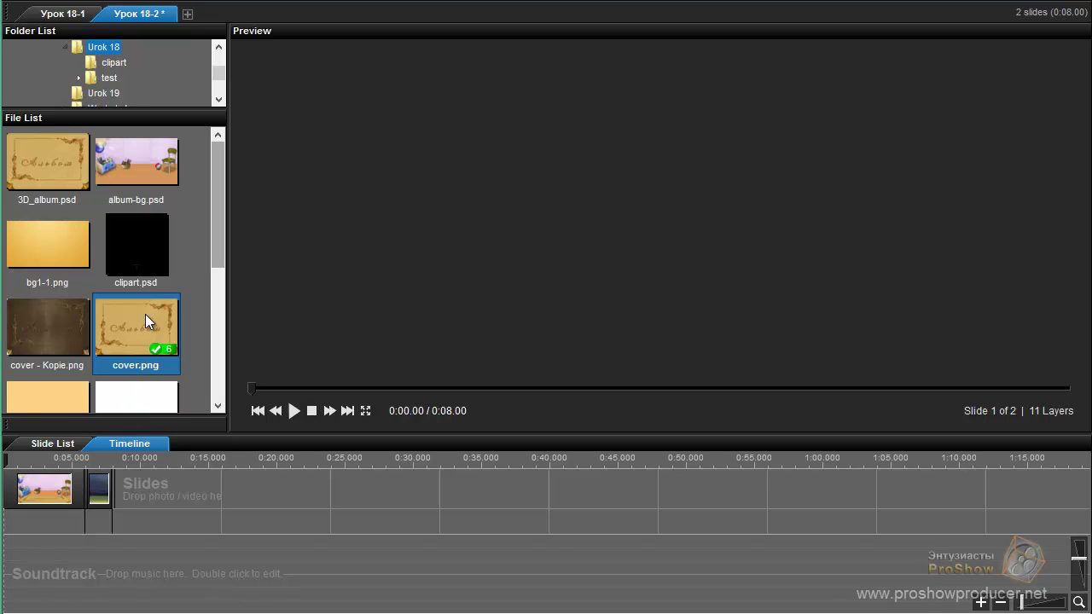
Save the project and all shows in the Urok 18 folder, naming the show urok-18-2.psh and the project 3d-book.ppr
{"action": "key", "text": "alt+f"}
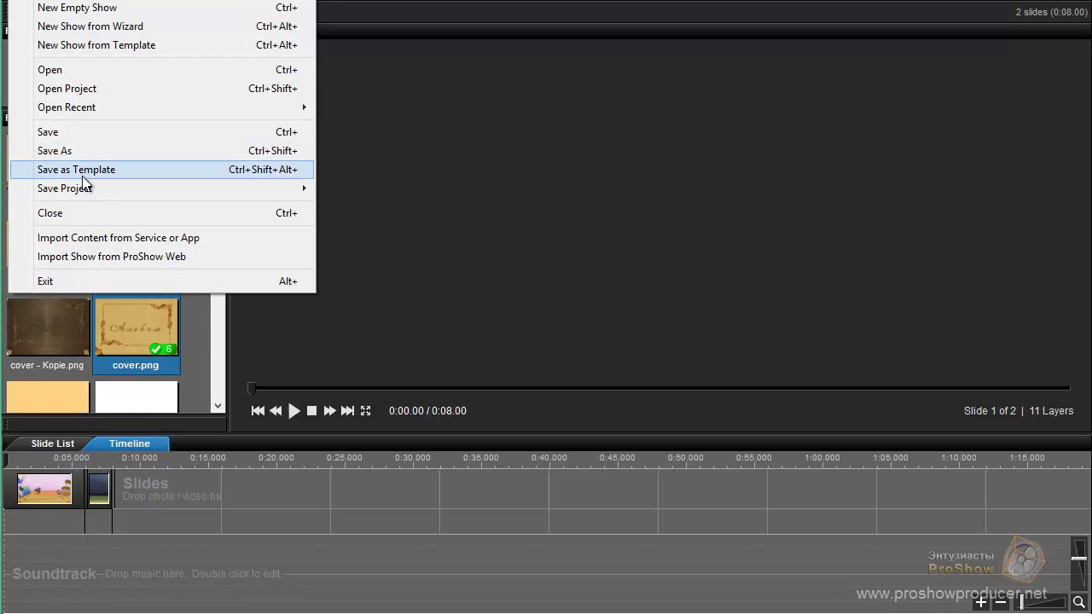
{"action": "mouse_move", "coordinate": [104, 188]}
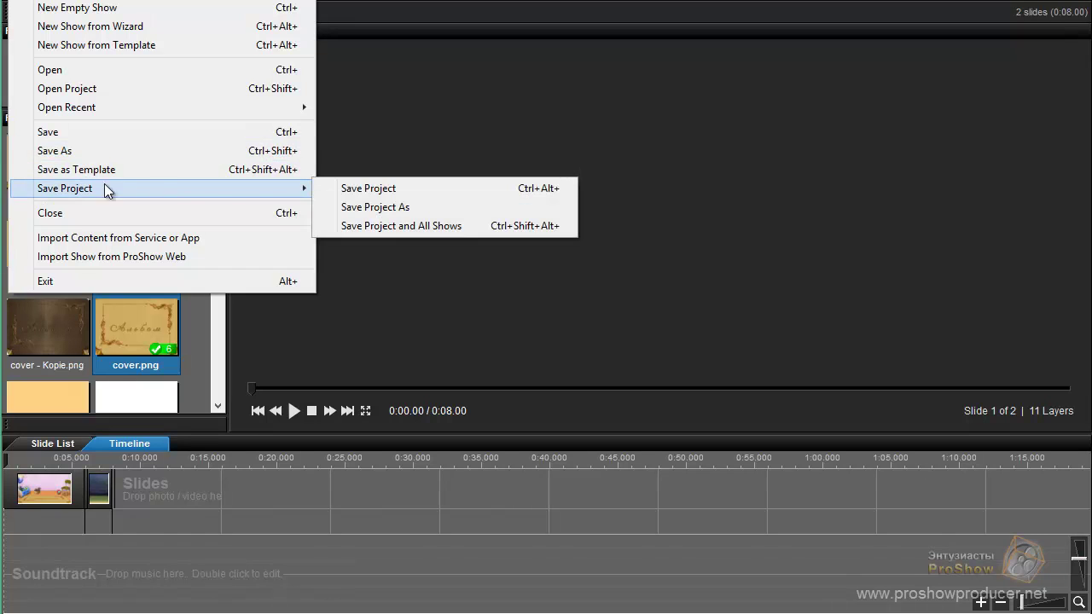
{"action": "left_click", "coordinate": [435, 226]}
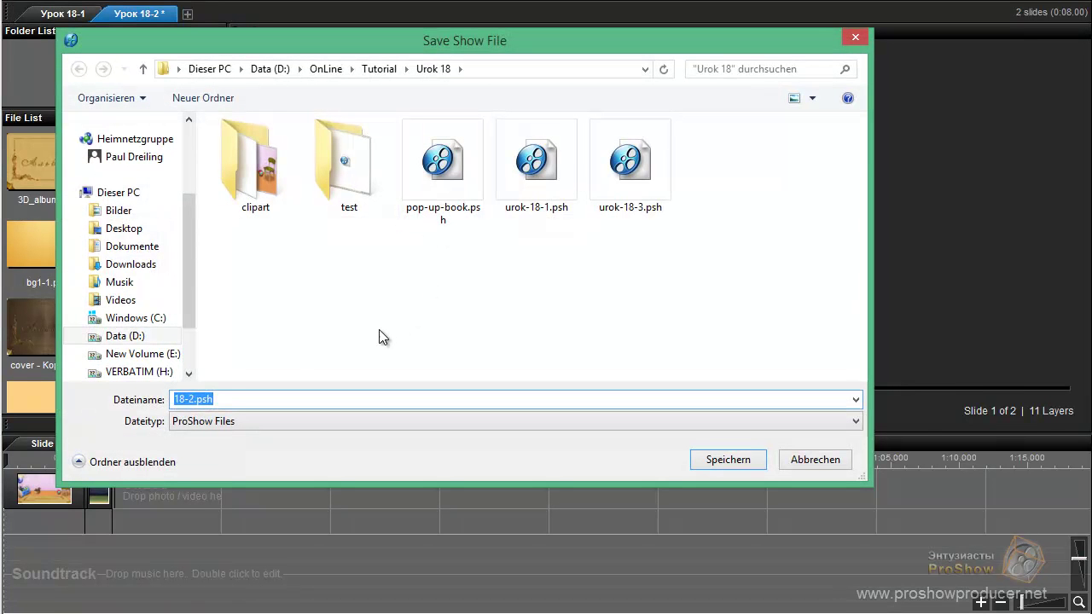
{"action": "left_click", "coordinate": [177, 399]}
{"action": "type", "text": "urok-"}
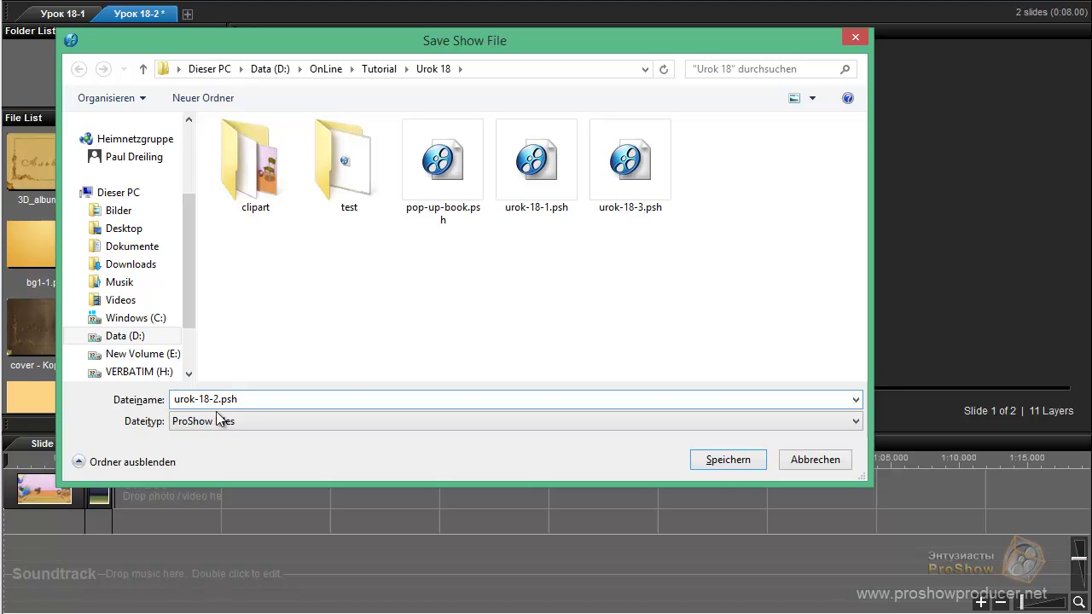
{"action": "left_click", "coordinate": [721, 465]}
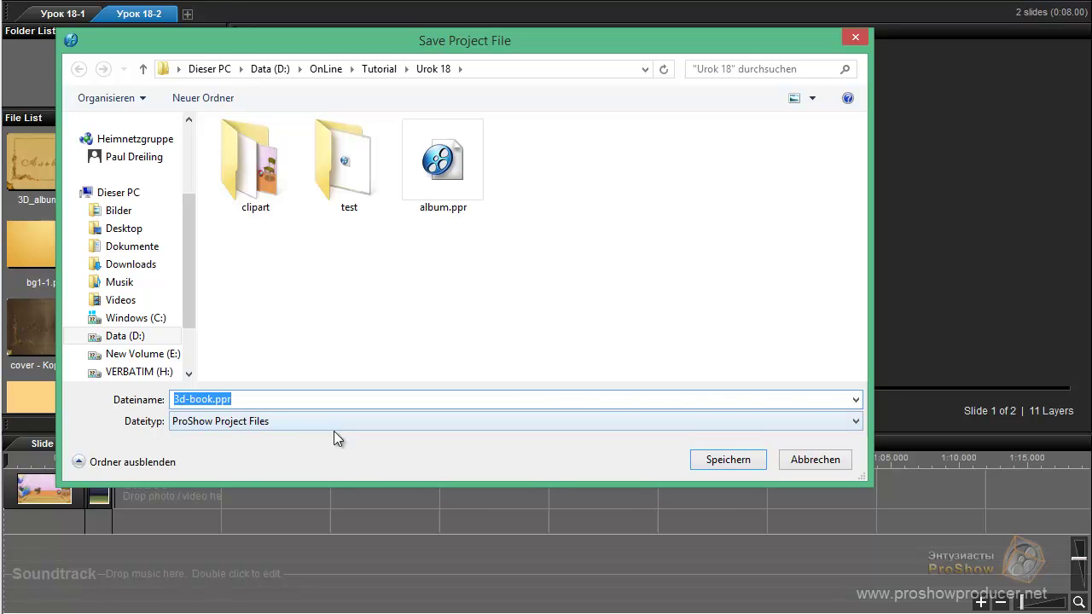
{"action": "left_click", "coordinate": [709, 455]}
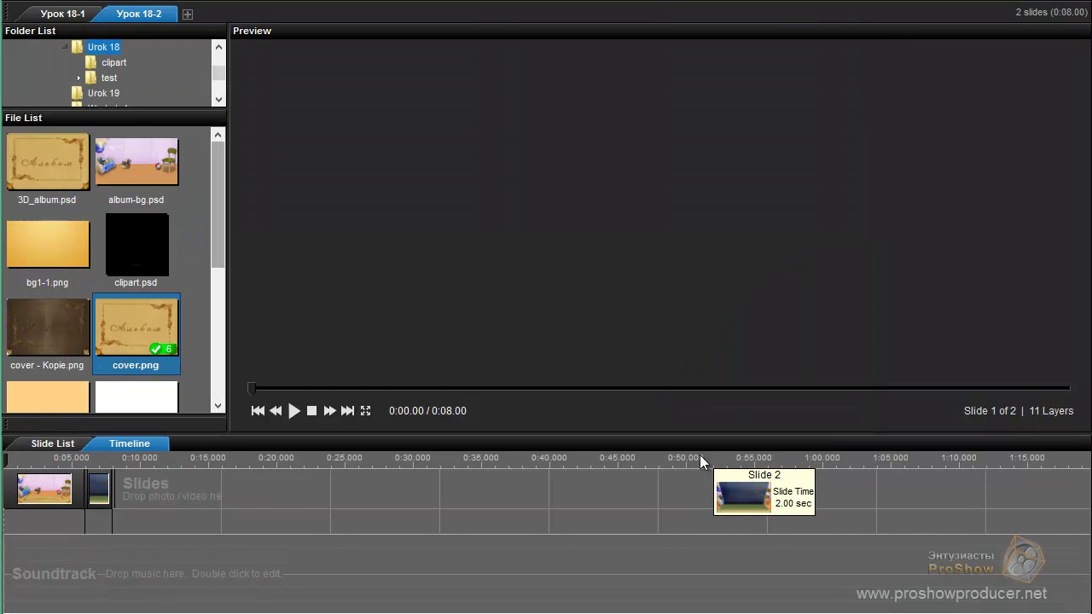
Preview the album's entry at 1 second, and open the first slide's options with the preview zoomed to 37%
{"action": "left_click", "coordinate": [6, 466]}
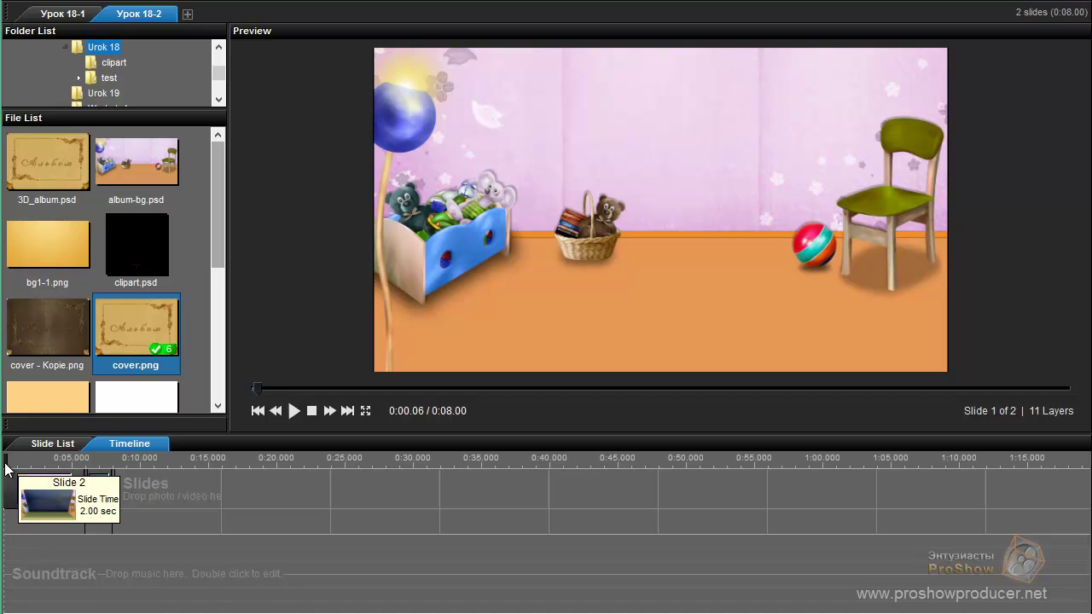
{"action": "left_click_drag", "start_coordinate": [5, 466], "coordinate": [19, 486]}
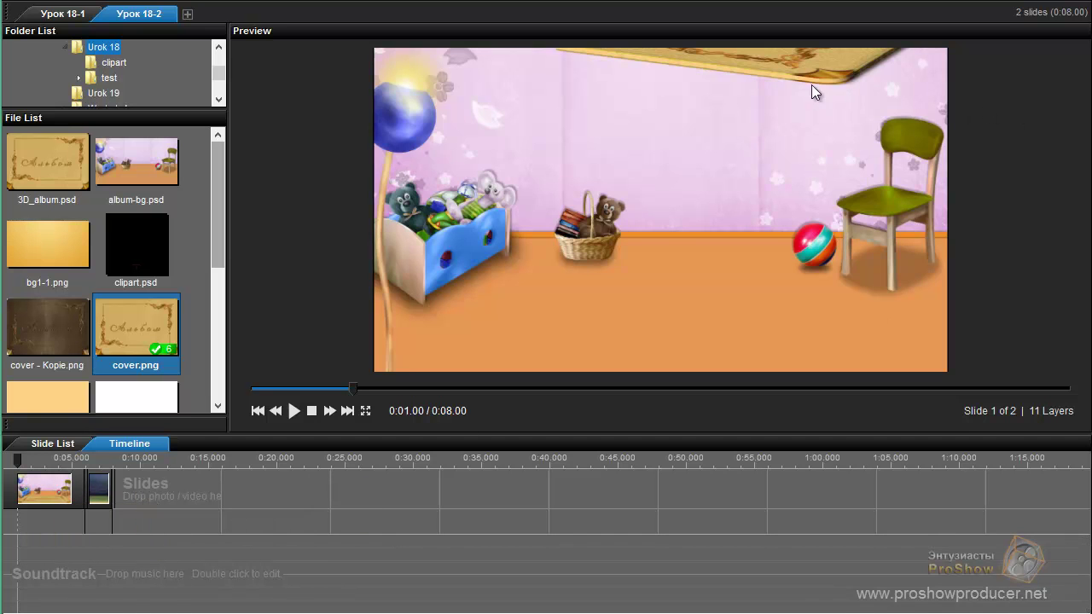
{"action": "double_click", "coordinate": [40, 491]}
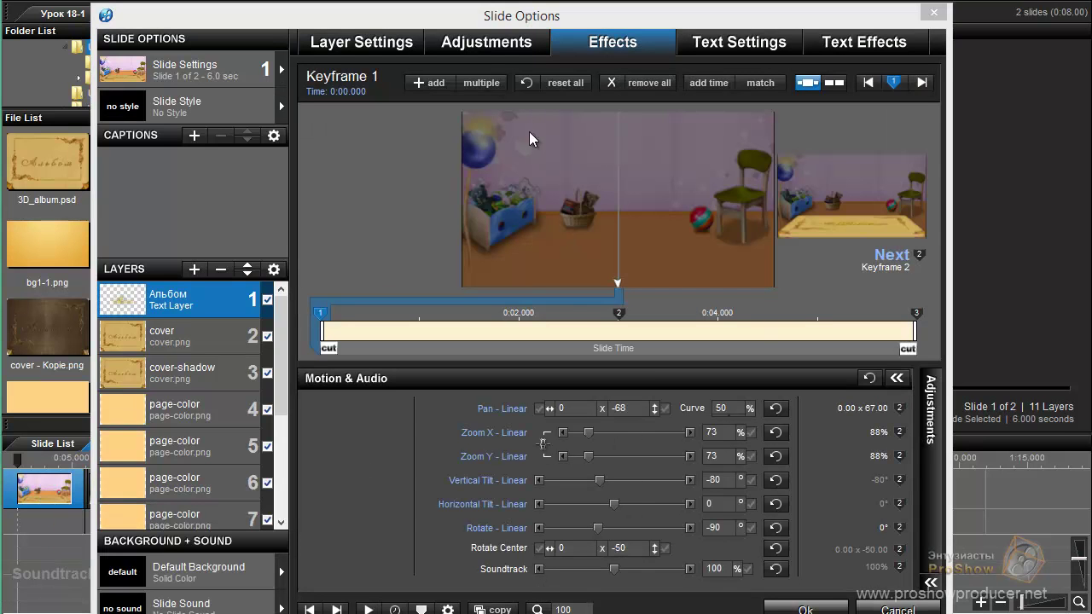
{"action": "left_click_drag", "start_coordinate": [475, 26], "coordinate": [469, 0]}
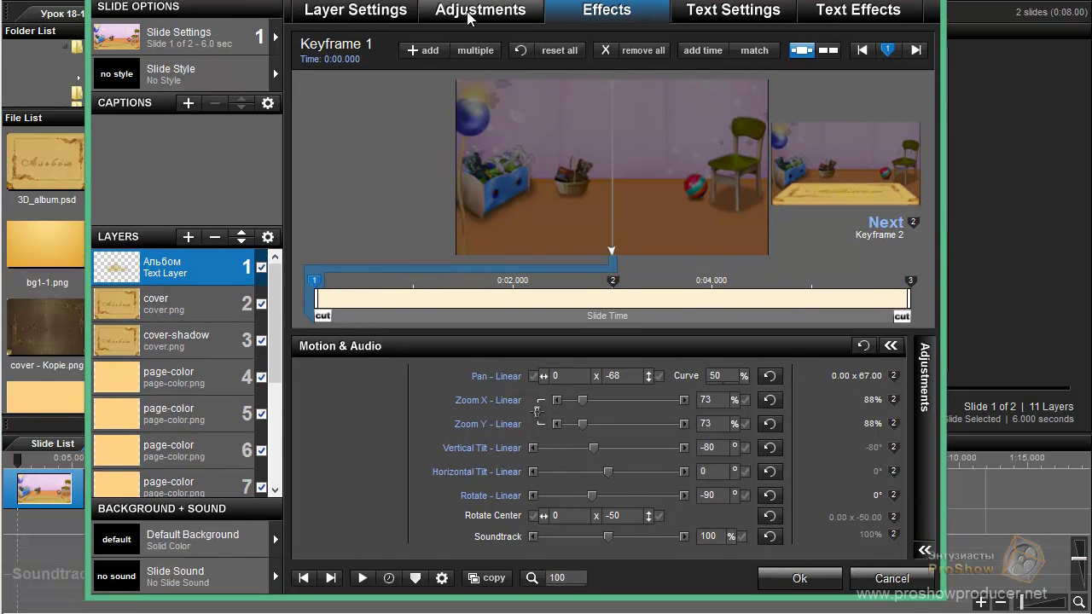
{"action": "left_click", "coordinate": [572, 578]}
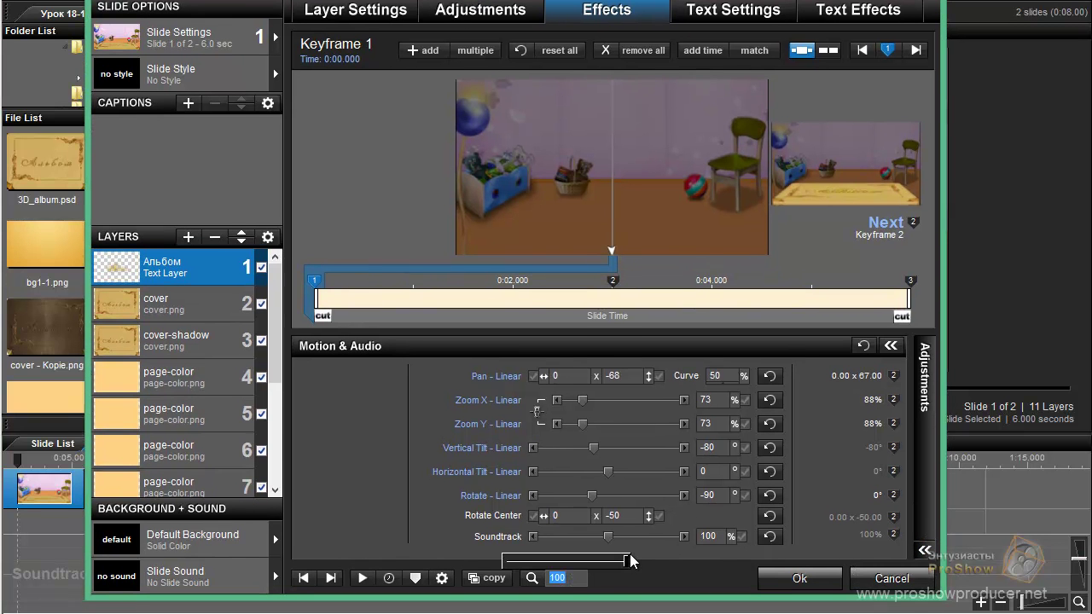
{"action": "left_click_drag", "start_coordinate": [630, 561], "coordinate": [533, 583]}
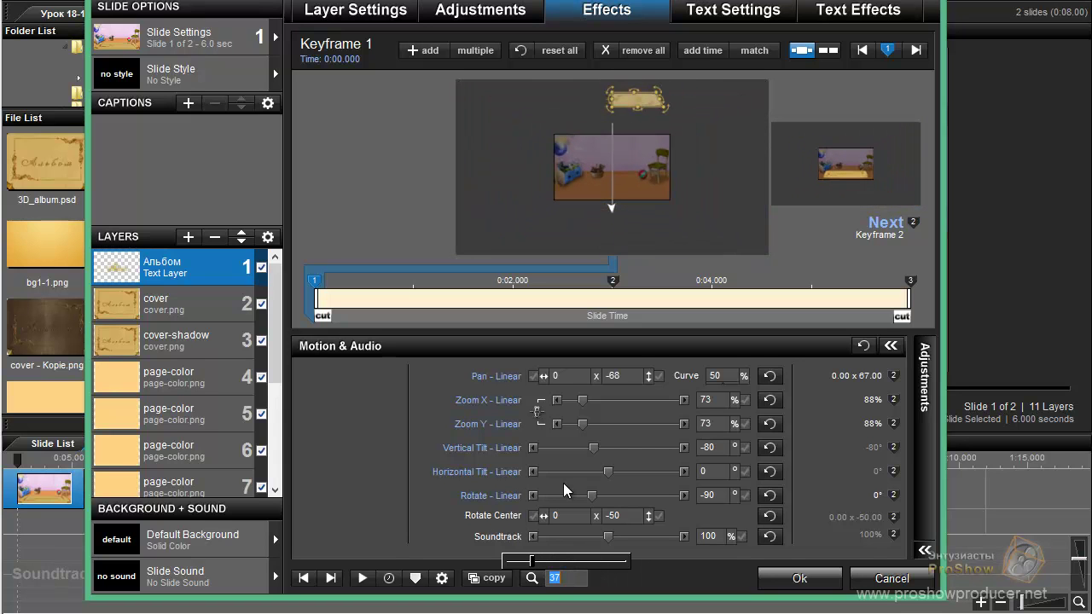
Compare the keyframe 1 motion settings of the lower cover layer 10 and page-color layers 9, 8 and 7
{"action": "scroll", "coordinate": [275, 365], "scroll_direction": "down", "scroll_amount": 1}
{"action": "scroll", "coordinate": [213, 401], "scroll_direction": "down", "scroll_amount": 4}
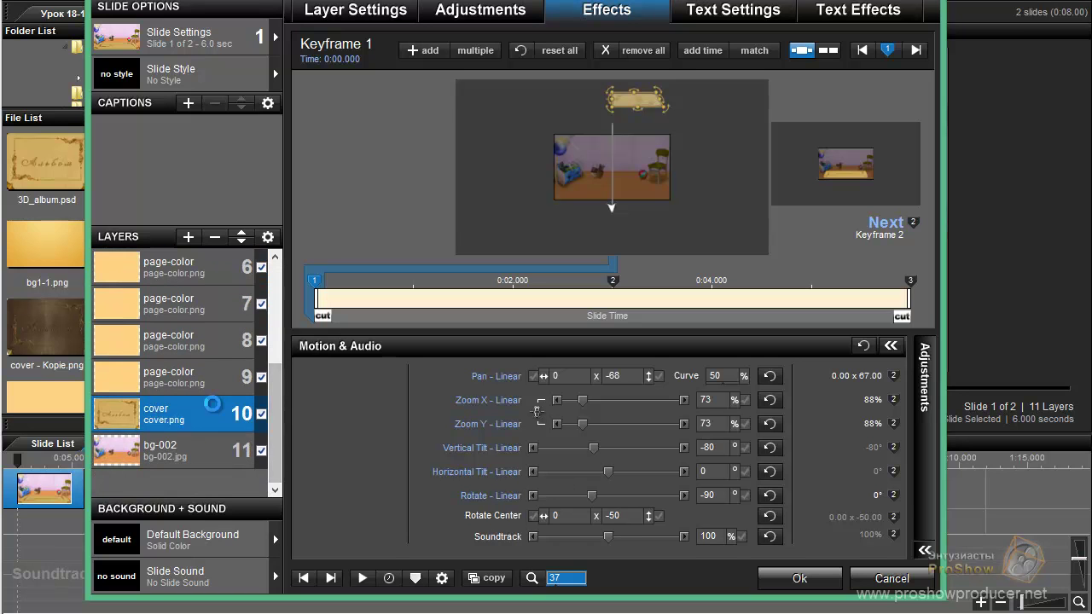
{"action": "left_click", "coordinate": [212, 414]}
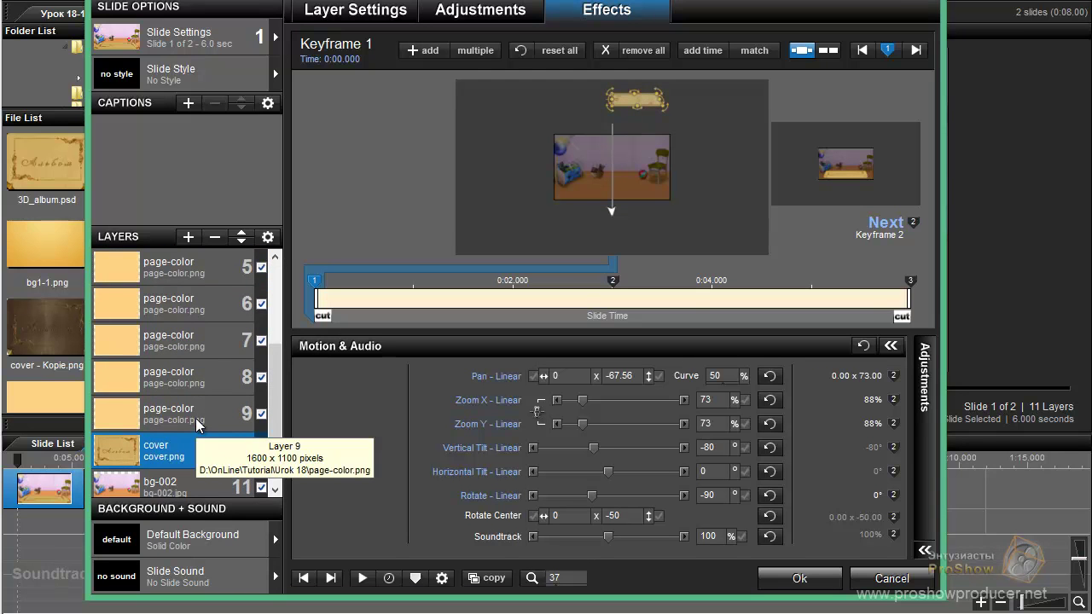
{"action": "left_click", "coordinate": [198, 424]}
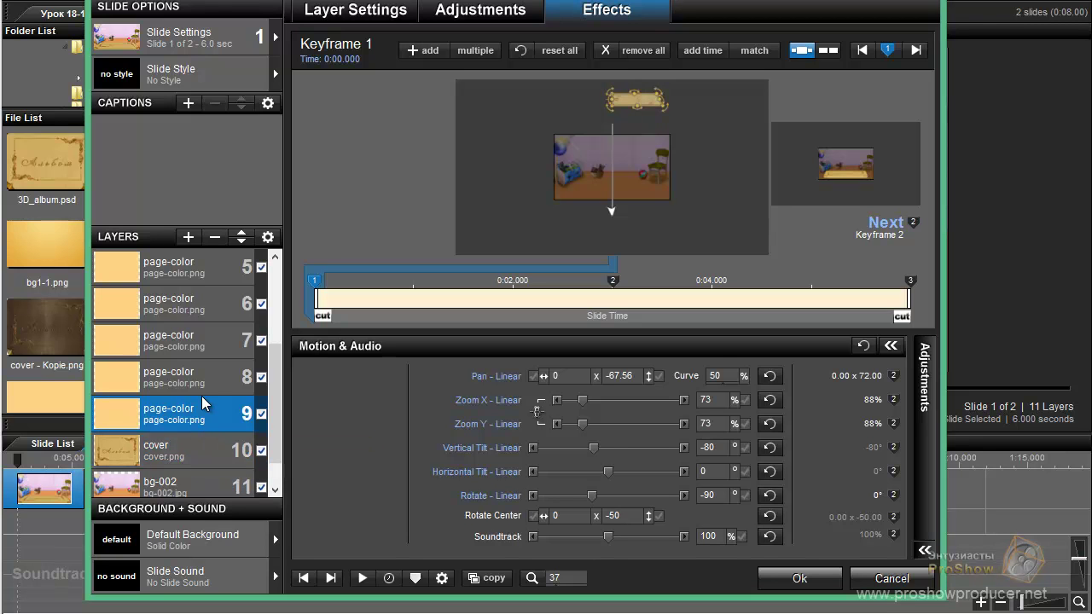
{"action": "left_click", "coordinate": [204, 389]}
{"action": "left_click", "coordinate": [199, 348]}
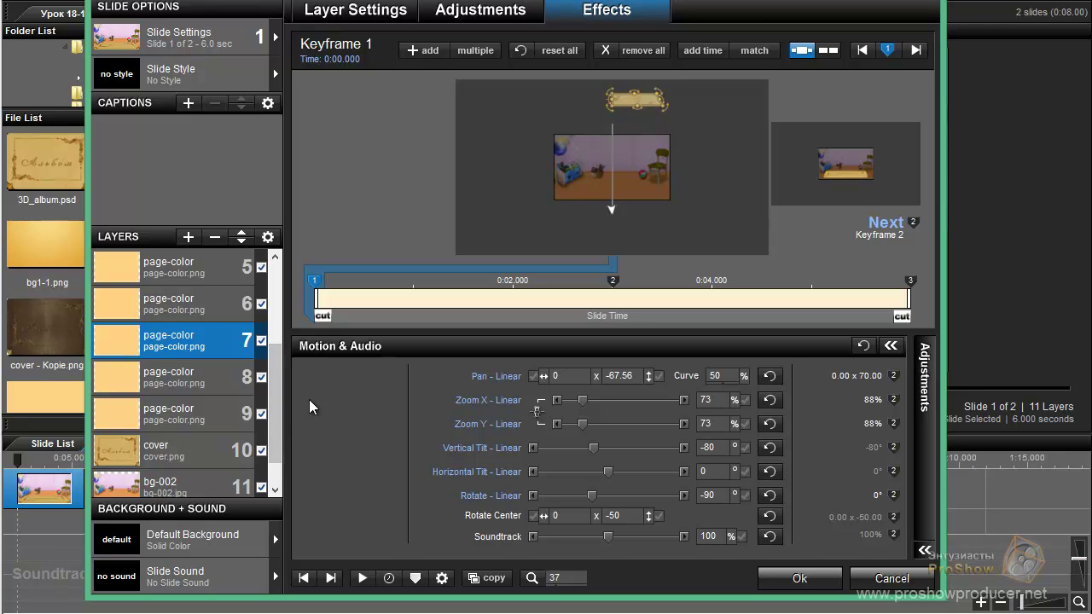
For cover layer 10 at keyframe 1, set both zoom values to 50% and adjust the vertical pan
{"action": "left_click", "coordinate": [194, 461]}
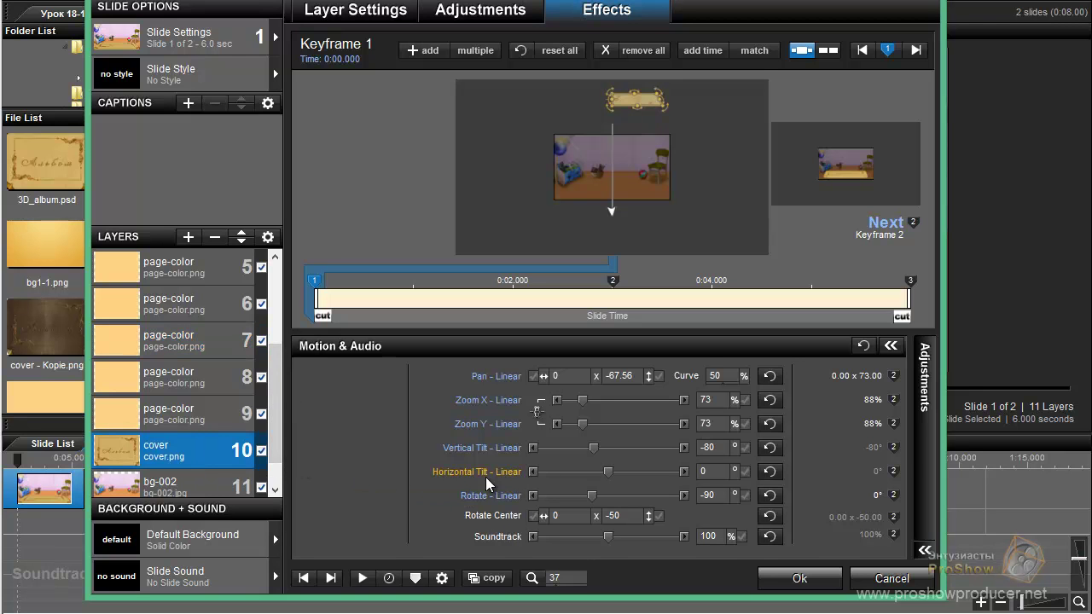
{"action": "double_click", "coordinate": [717, 401]}
{"action": "type", "text": "50"}
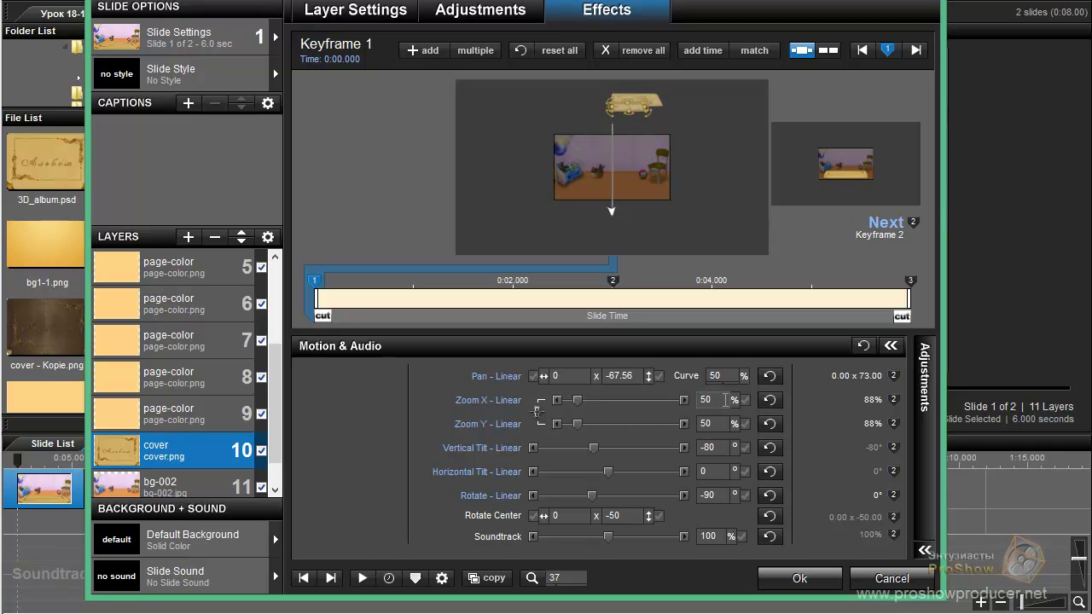
{"action": "double_click", "coordinate": [619, 377]}
{"action": "left_click_drag", "start_coordinate": [611, 377], "coordinate": [634, 377]}
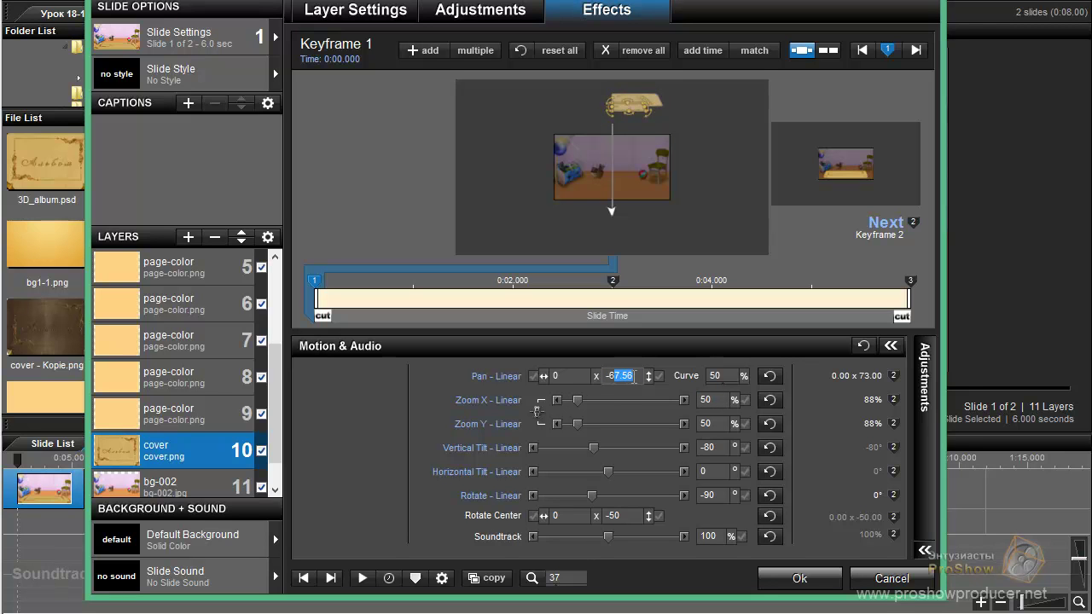
{"action": "type", "text": "67"}
For page-color layer 9 at keyframe 1, set the vertical pan to -67 and both zoom values to 50%
{"action": "left_click", "coordinate": [179, 426]}
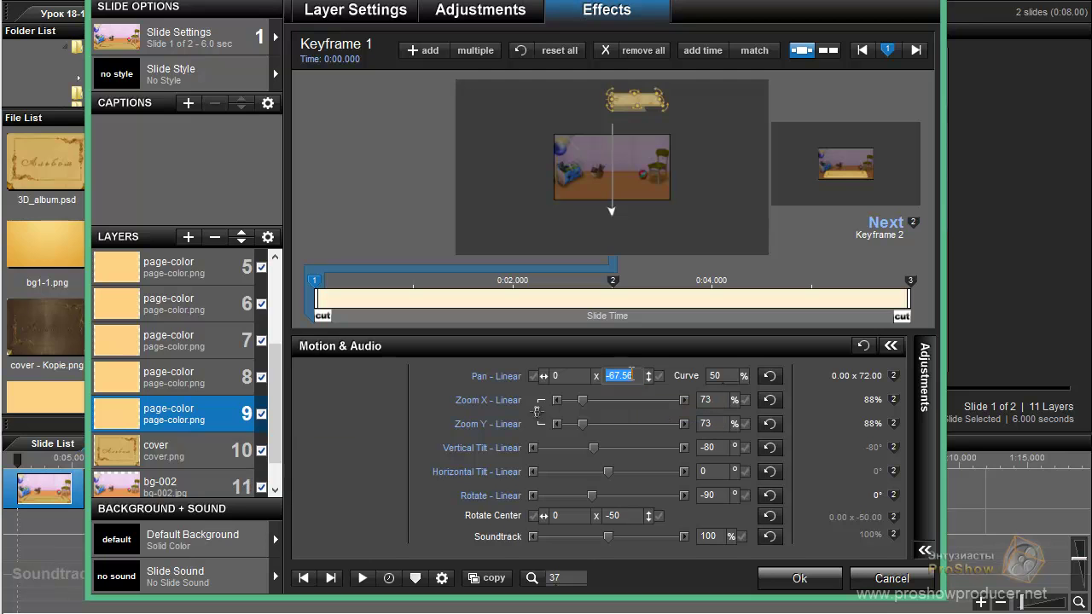
{"action": "left_click_drag", "start_coordinate": [634, 375], "coordinate": [624, 376]}
{"action": "left_click", "coordinate": [703, 401]}
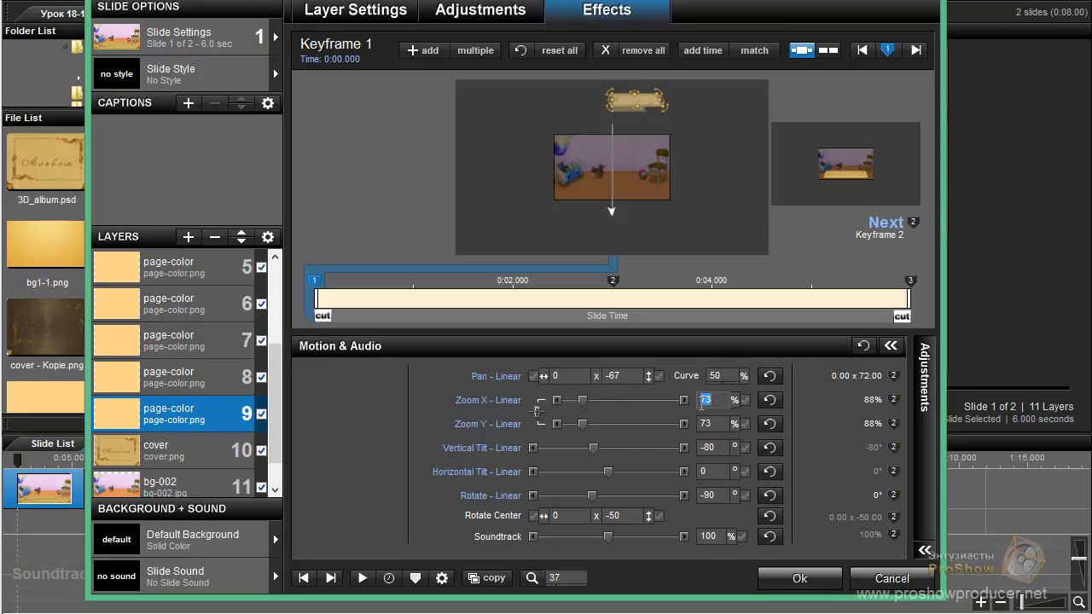
{"action": "type", "text": "50"}
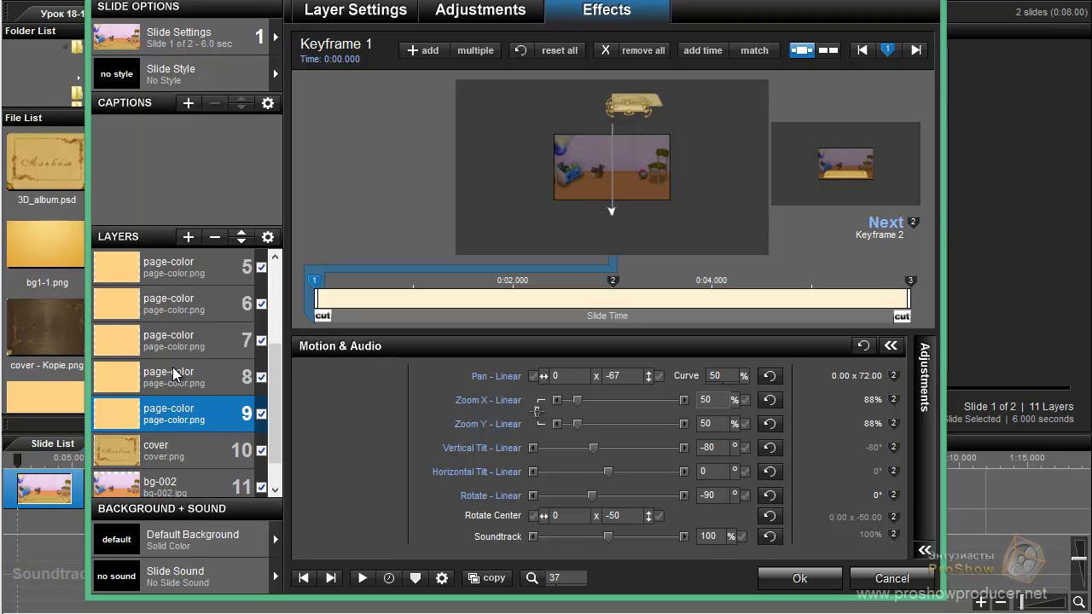
For page-color layer 8 at keyframe 1, set the vertical pan to -67.5 and both zoom values to 50%
{"action": "left_click", "coordinate": [173, 374]}
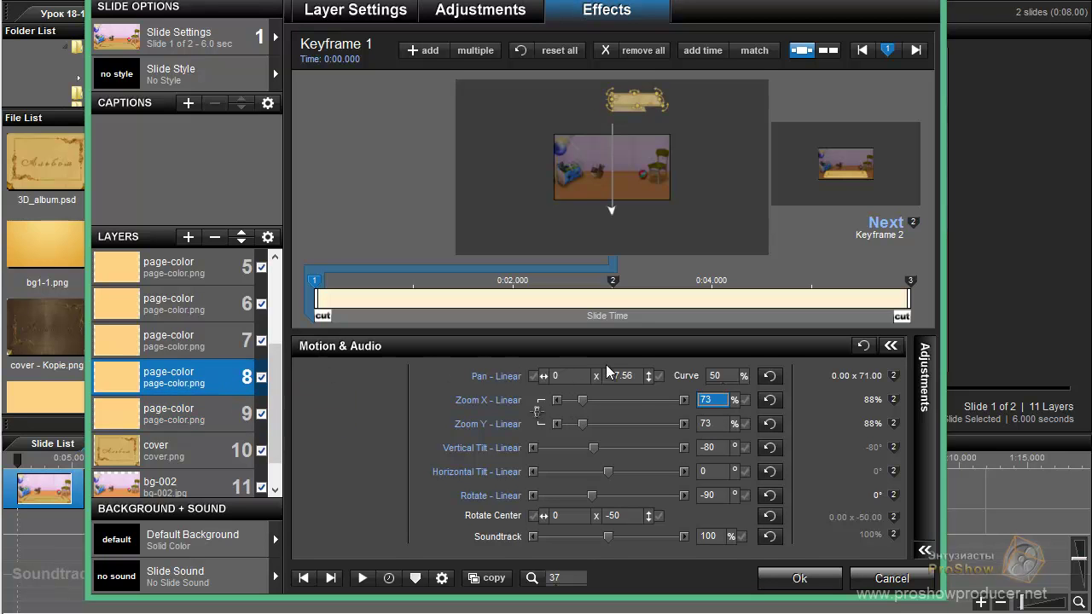
{"action": "left_click", "coordinate": [625, 376]}
{"action": "left_click_drag", "start_coordinate": [641, 375], "coordinate": [625, 373]}
{"action": "type", "text": "5"}
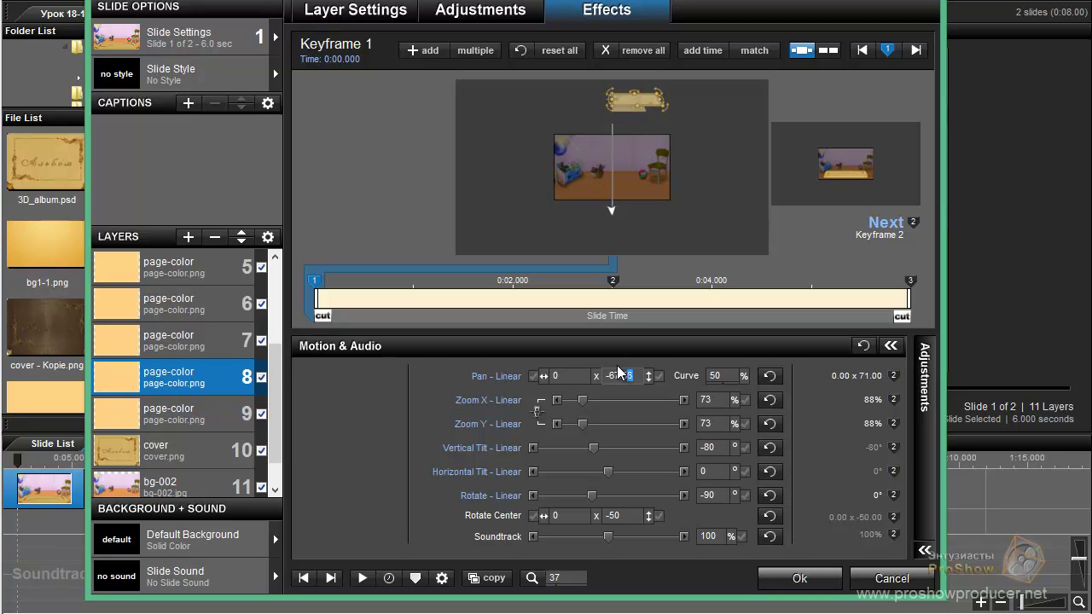
{"action": "left_click", "coordinate": [707, 400]}
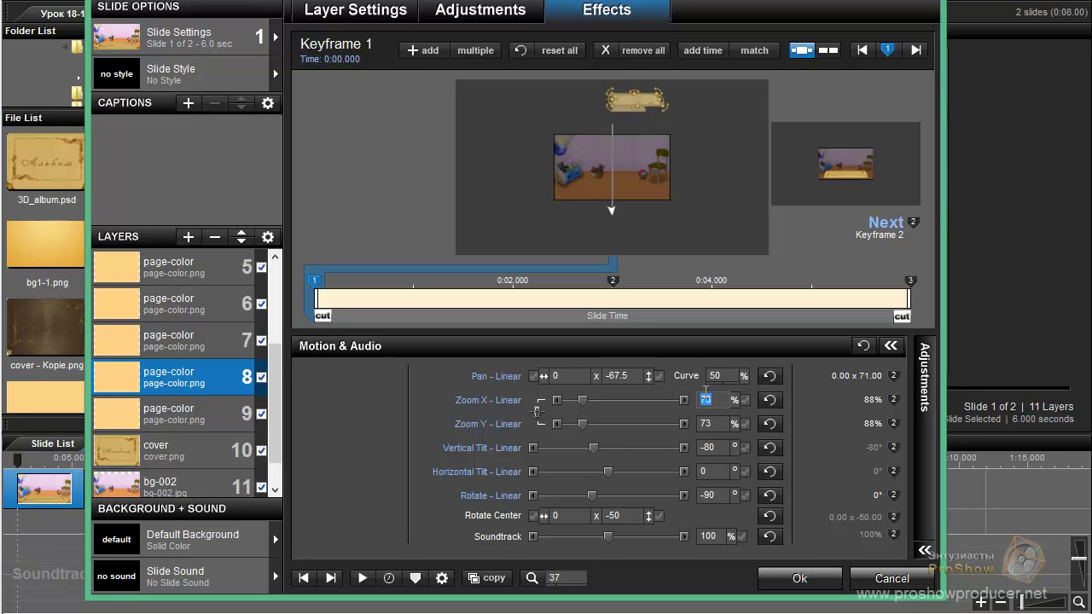
{"action": "type", "text": "50"}
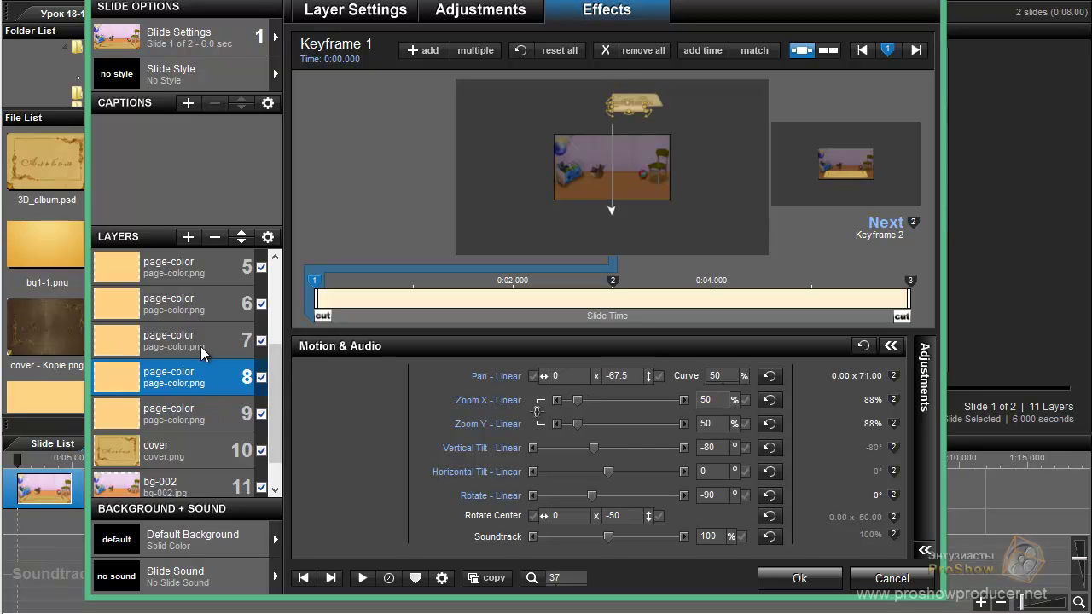
For page-color layer 7 at keyframe 1, set the vertical pan to -68 and both zoom values to 50%
{"action": "left_click", "coordinate": [203, 350]}
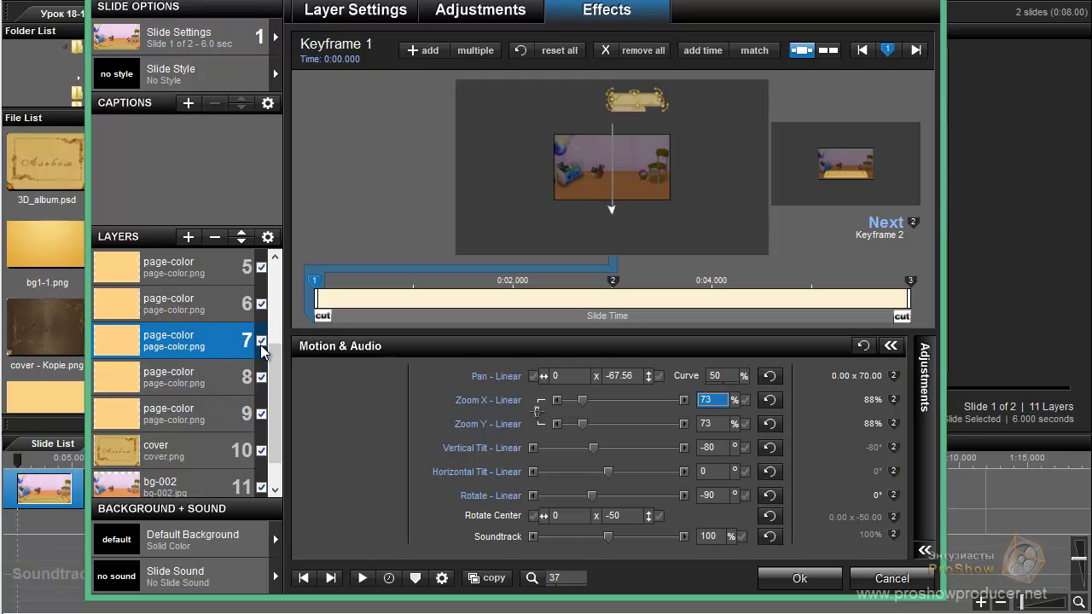
{"action": "left_click", "coordinate": [620, 374]}
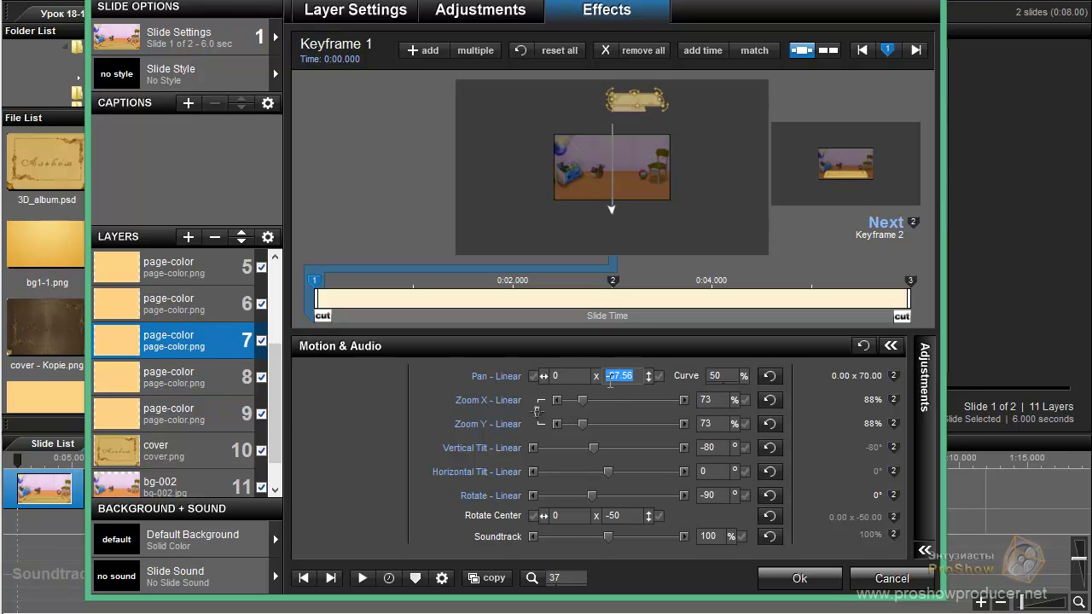
{"action": "left_click_drag", "start_coordinate": [612, 376], "coordinate": [657, 379]}
{"action": "type", "text": "8"}
{"action": "left_click", "coordinate": [714, 401]}
{"action": "type", "text": "50"}
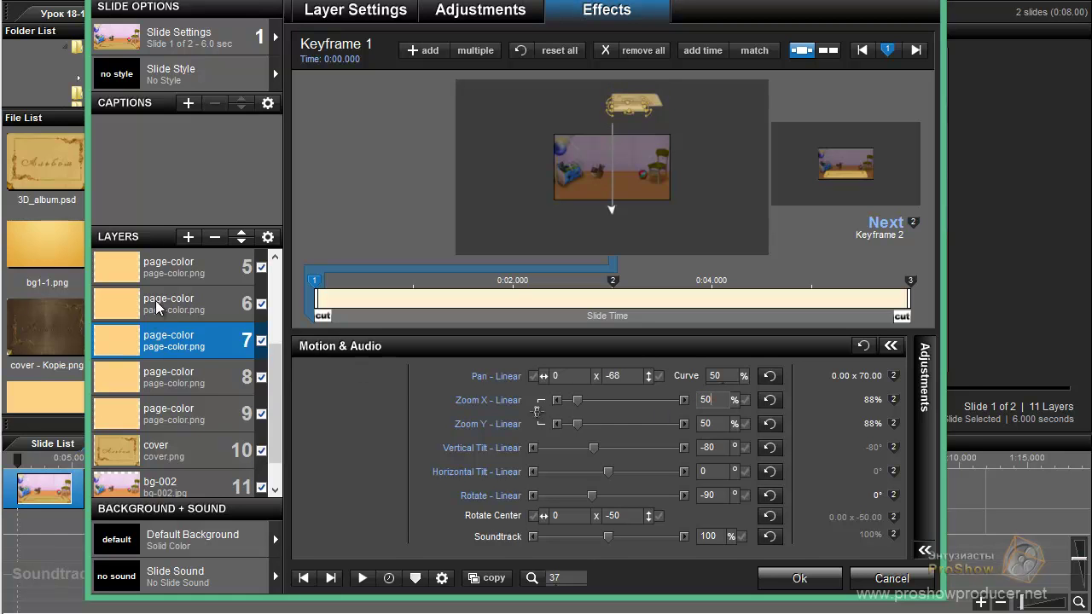
For page-color layer 6 at keyframe 1, set the vertical pan to -68.5 and both zoom values to 50%
{"action": "left_click", "coordinate": [157, 309]}
{"action": "left_click", "coordinate": [620, 377]}
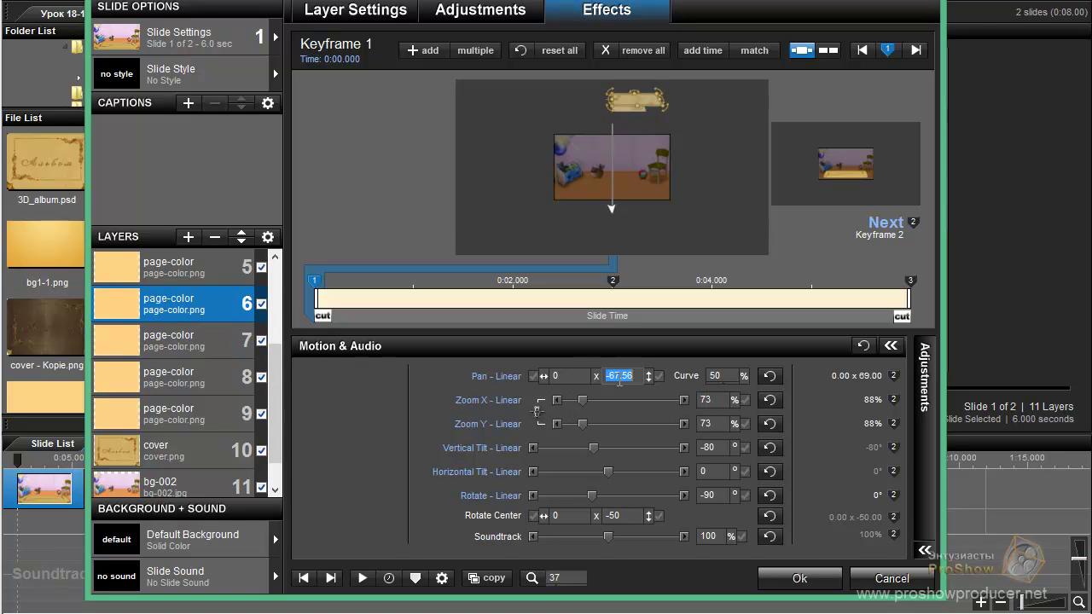
{"action": "left_click_drag", "start_coordinate": [615, 377], "coordinate": [635, 370]}
{"action": "type", "text": "68.5"}
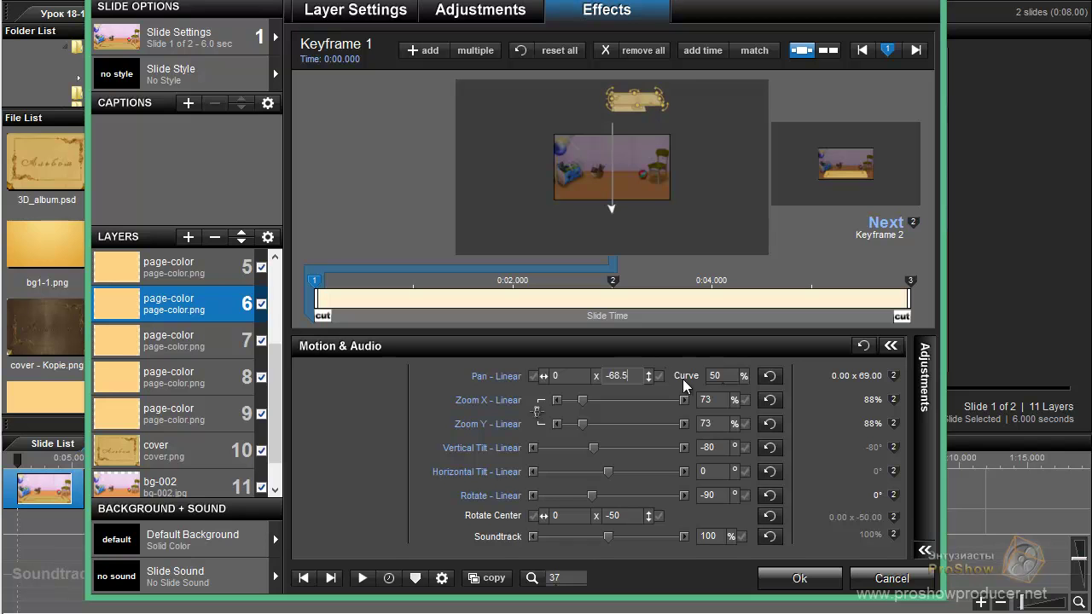
{"action": "left_click", "coordinate": [714, 400]}
{"action": "type", "text": "50"}
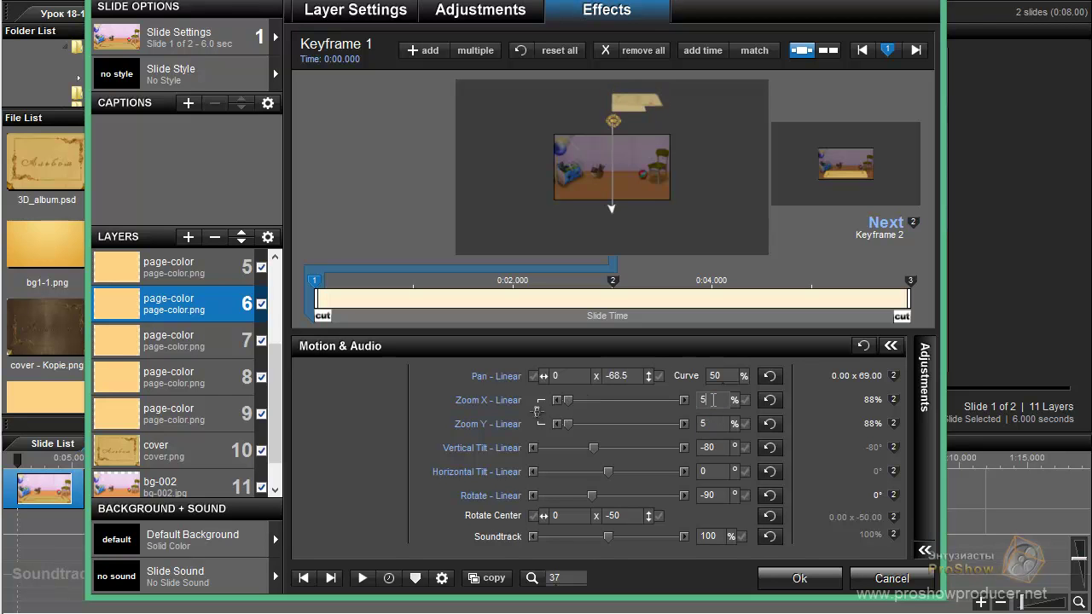
For page-color layer 5 at keyframe 1, set the vertical pan to -69 and both zoom values to 50%
{"action": "left_click", "coordinate": [203, 271]}
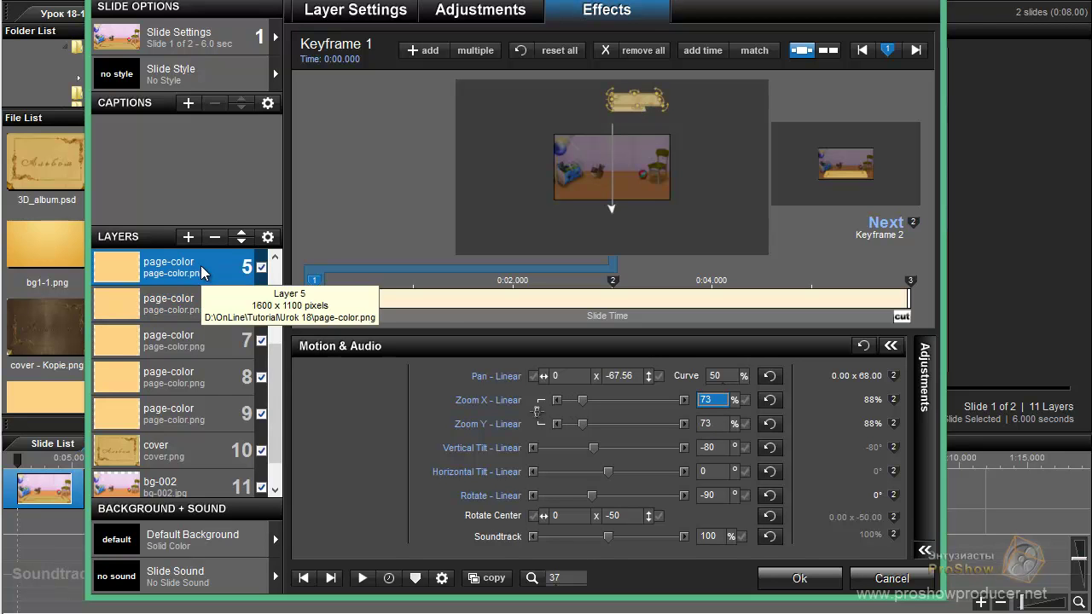
{"action": "left_click", "coordinate": [616, 376]}
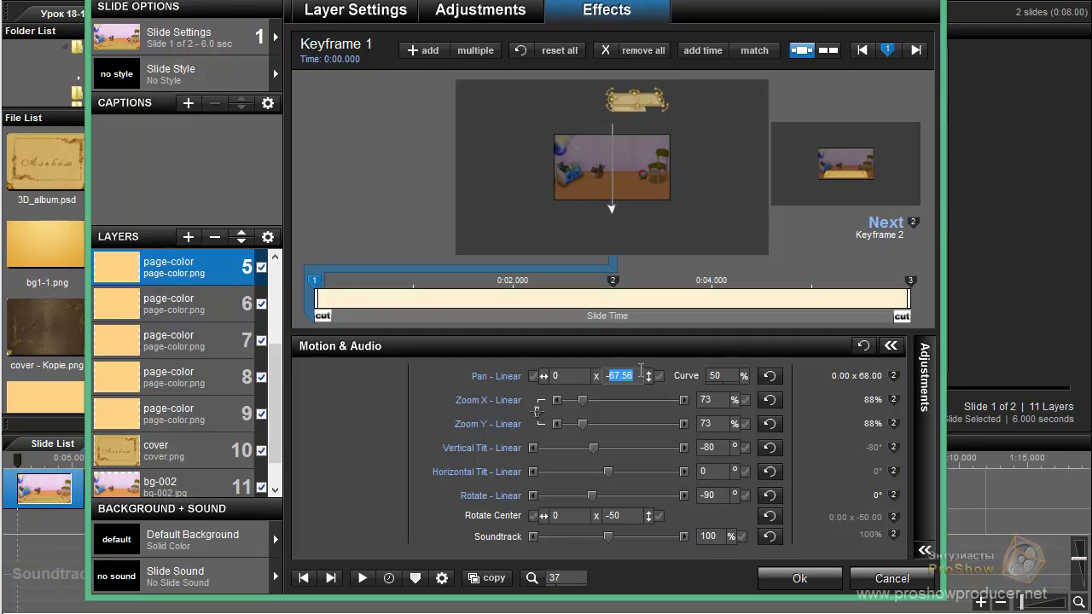
{"action": "type", "text": "-69"}
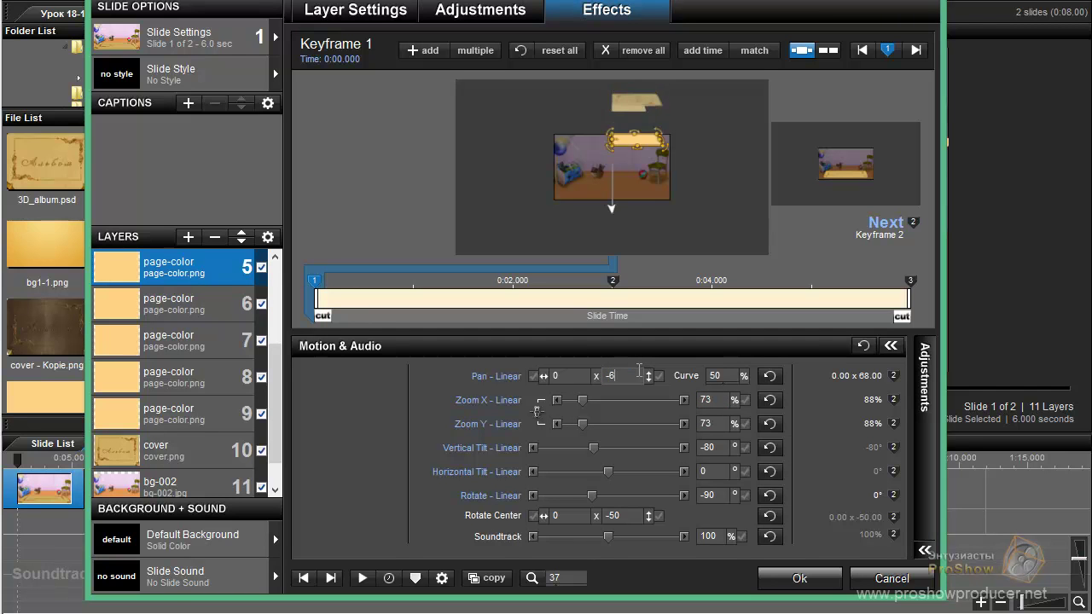
{"action": "left_click", "coordinate": [720, 400]}
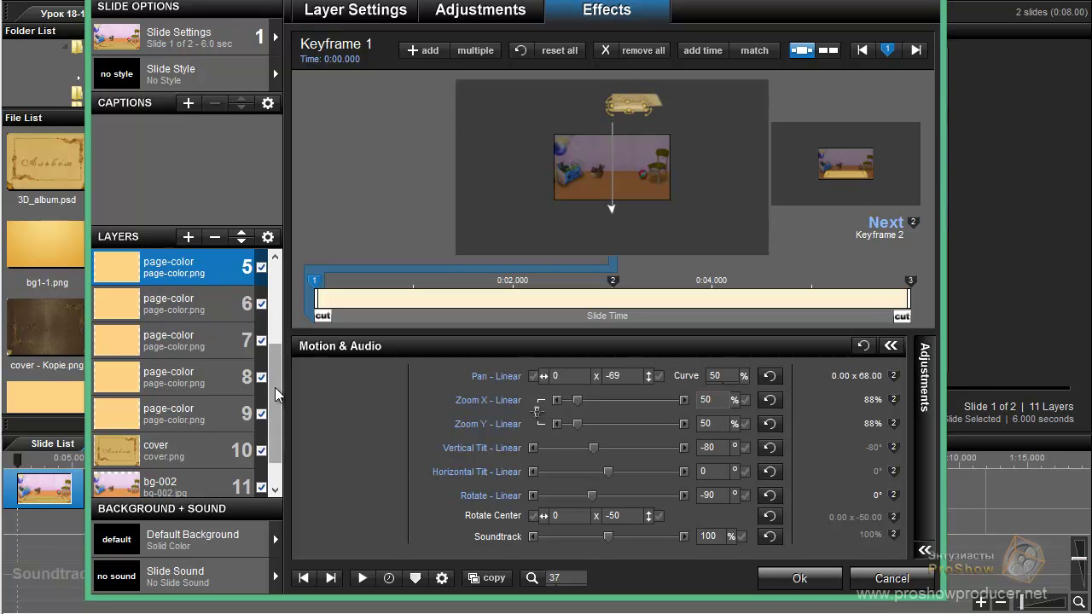
{"action": "type", "text": "50"}
For page-color layer 4 at keyframe 1, set the vertical pan to -69.5 and both zoom values to 50%
{"action": "scroll", "coordinate": [276, 373], "scroll_direction": "up", "scroll_amount": 1}
{"action": "left_click_drag", "start_coordinate": [277, 373], "coordinate": [269, 312]}
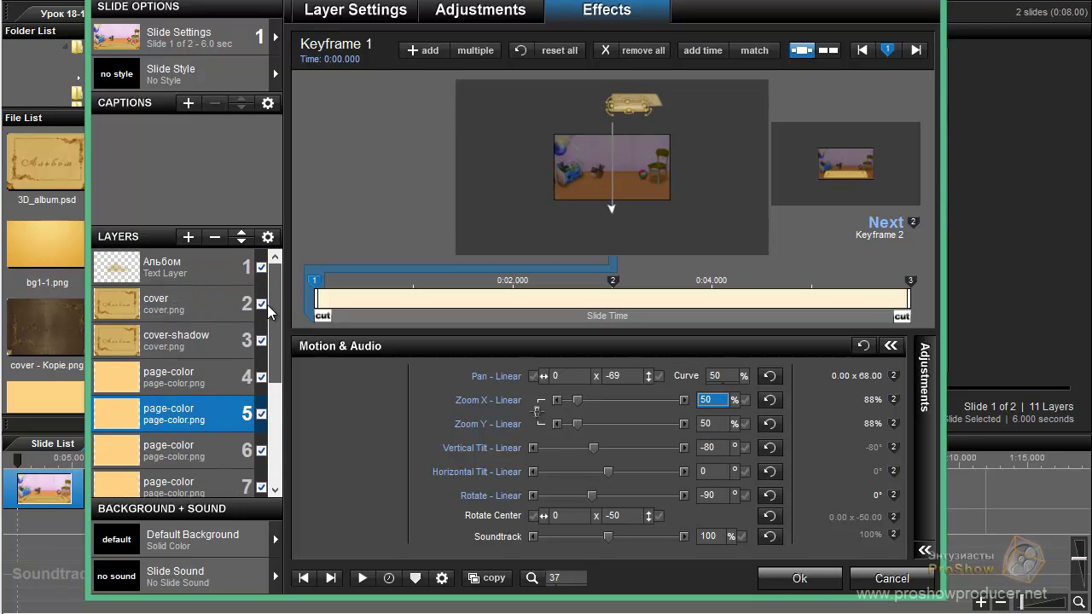
{"action": "left_click", "coordinate": [209, 380]}
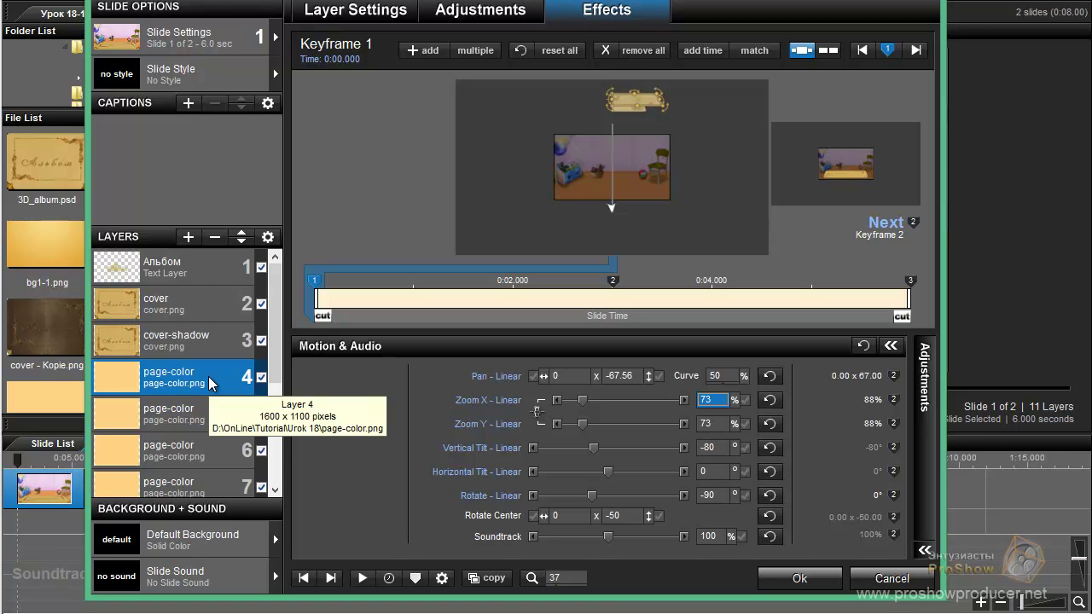
{"action": "left_click", "coordinate": [629, 376]}
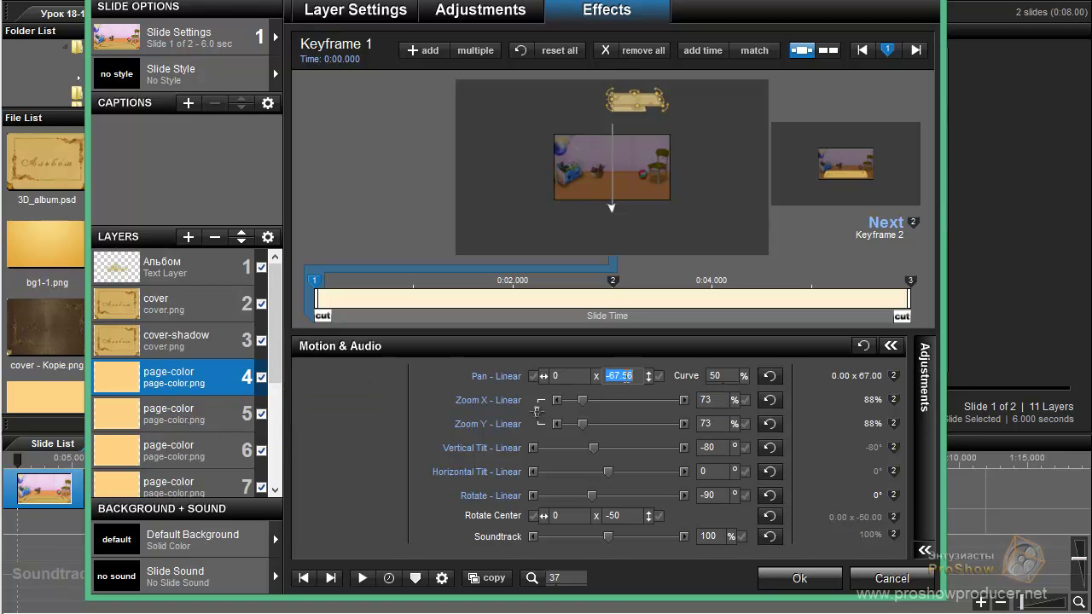
{"action": "left_click_drag", "start_coordinate": [608, 376], "coordinate": [640, 370]}
{"action": "type", "text": "69.5"}
{"action": "key", "text": "Return"}
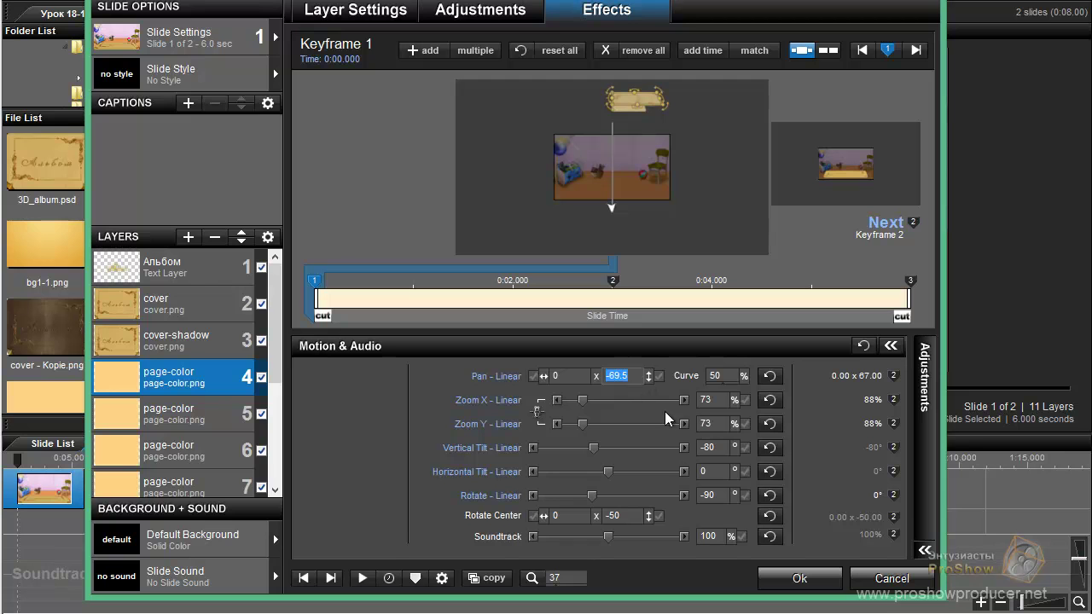
{"action": "double_click", "coordinate": [714, 399]}
{"action": "type", "text": "50"}
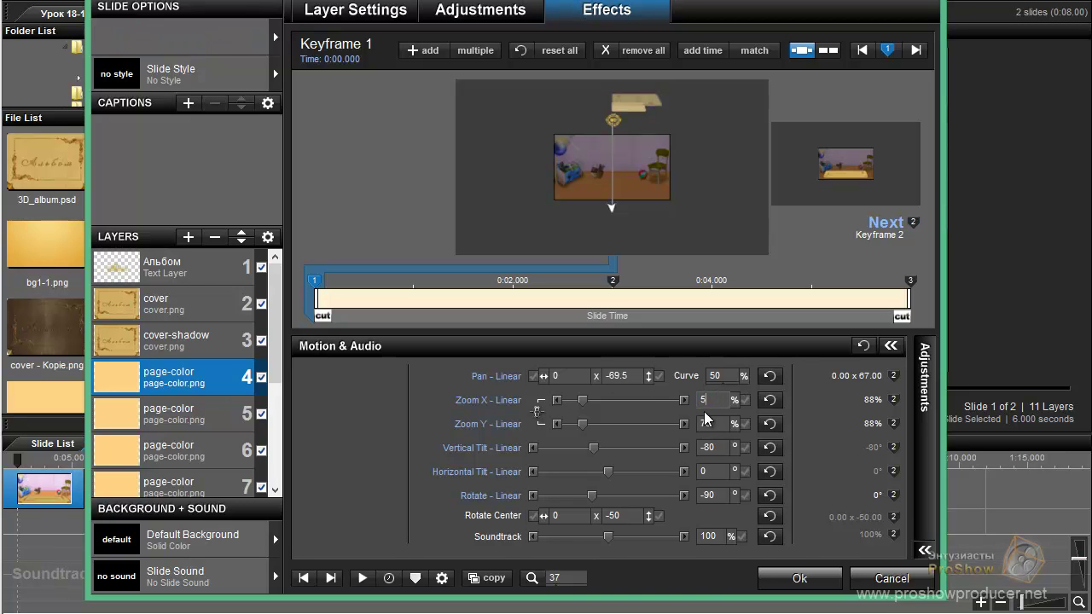
For cover-shadow layer 3 at keyframe 1, set both zoom values to 50% and the vertical pan to -69.5
{"action": "left_click", "coordinate": [215, 349]}
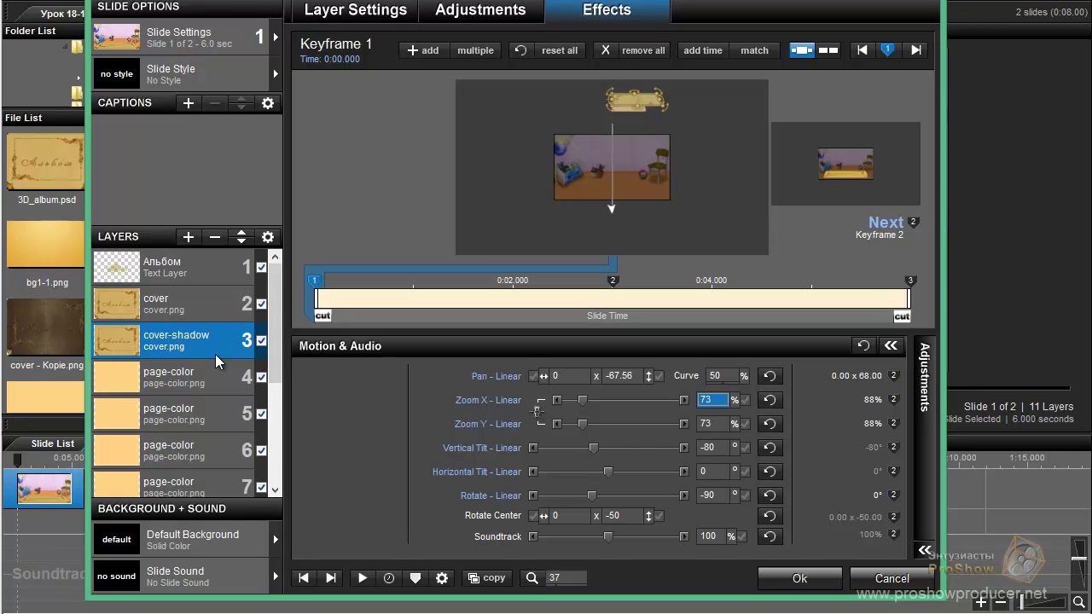
{"action": "key", "text": "ctrl+z"}
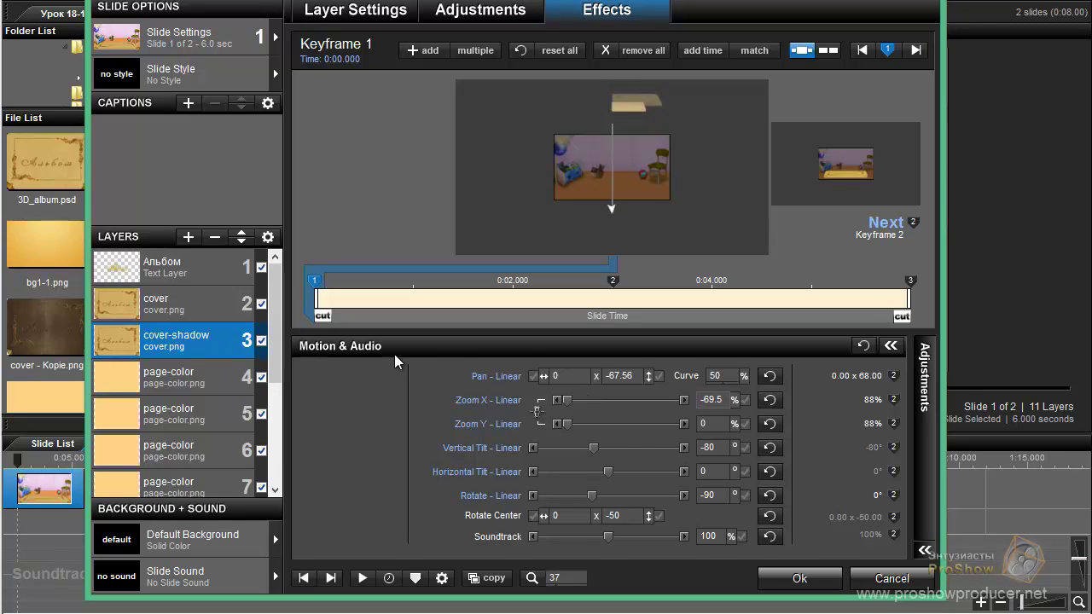
{"action": "left_click", "coordinate": [722, 397]}
{"action": "key", "text": "ctrl+c"}
{"action": "type", "text": "50"}
{"action": "key", "text": "Return"}
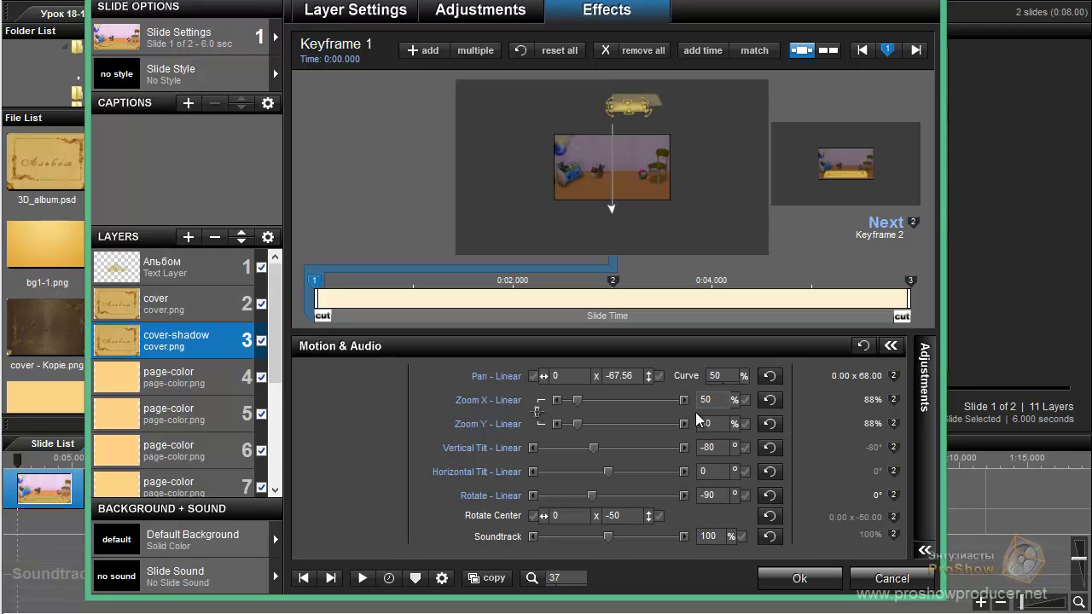
{"action": "left_click", "coordinate": [629, 381]}
{"action": "key", "text": "ctrl+v"}
{"action": "key", "text": "Return"}
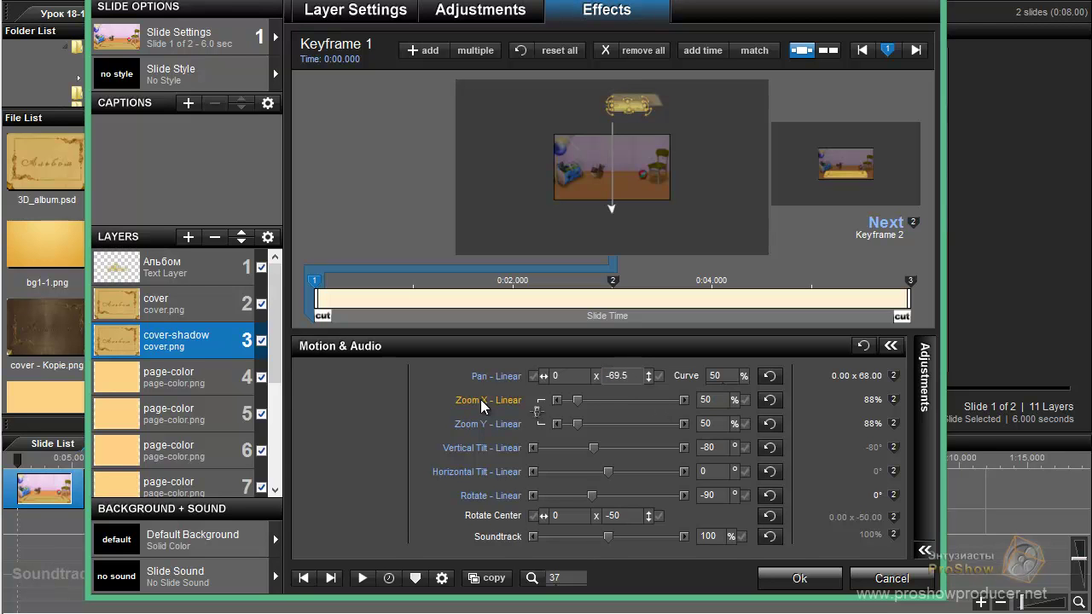
For cover layer 2 at keyframe 1, set the vertical pan to -70 and both zoom values to 50%
{"action": "left_click", "coordinate": [181, 294]}
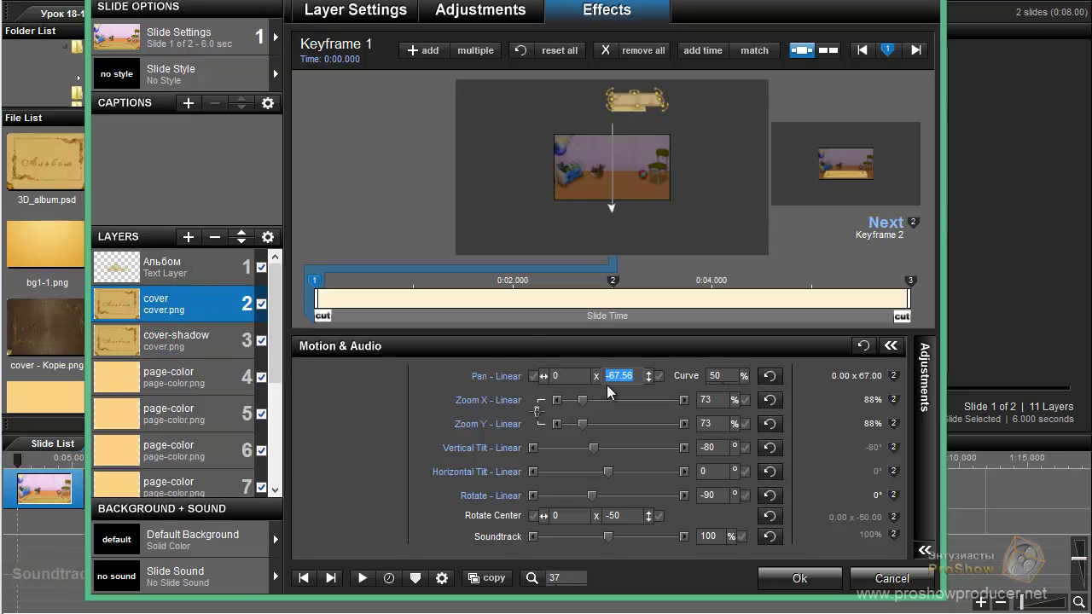
{"action": "type", "text": "-70"}
{"action": "left_click", "coordinate": [711, 403]}
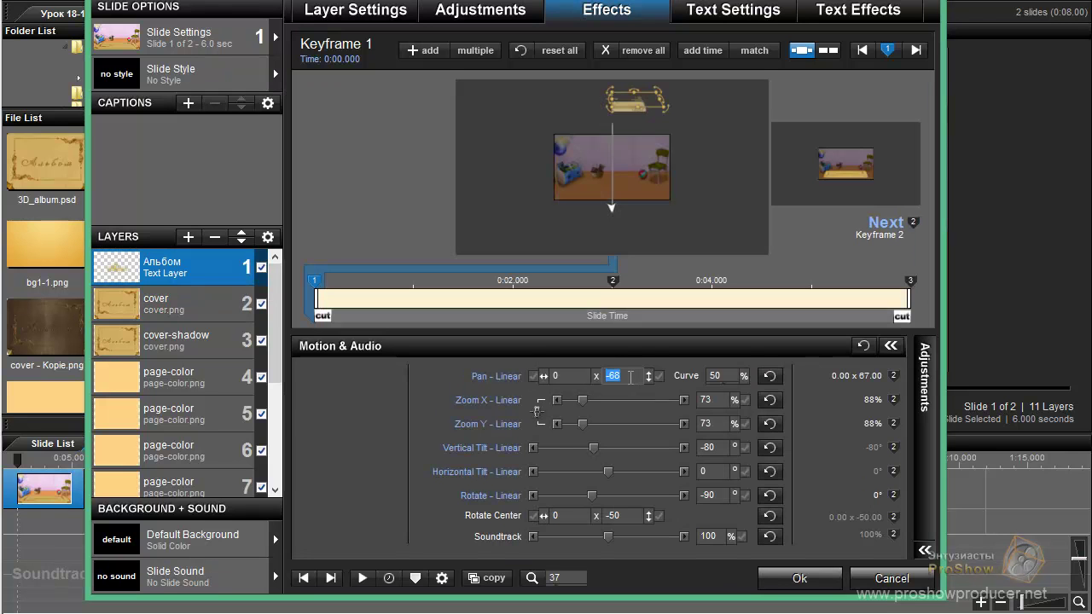
For text layer 1, Альбом, set the keyframe 1 vertical pan to -70 and both zooms to 50%, and scrub the timeline to preview the motion
{"action": "type", "text": "-70"}
{"action": "double_click", "coordinate": [709, 398]}
{"action": "type", "text": "5"}
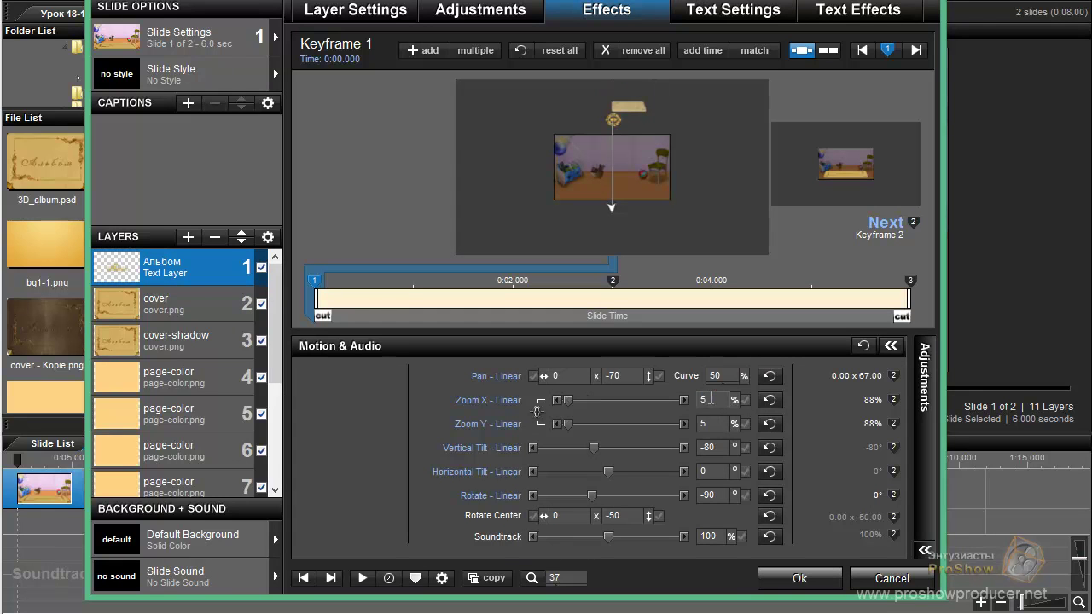
{"action": "type", "text": "0"}
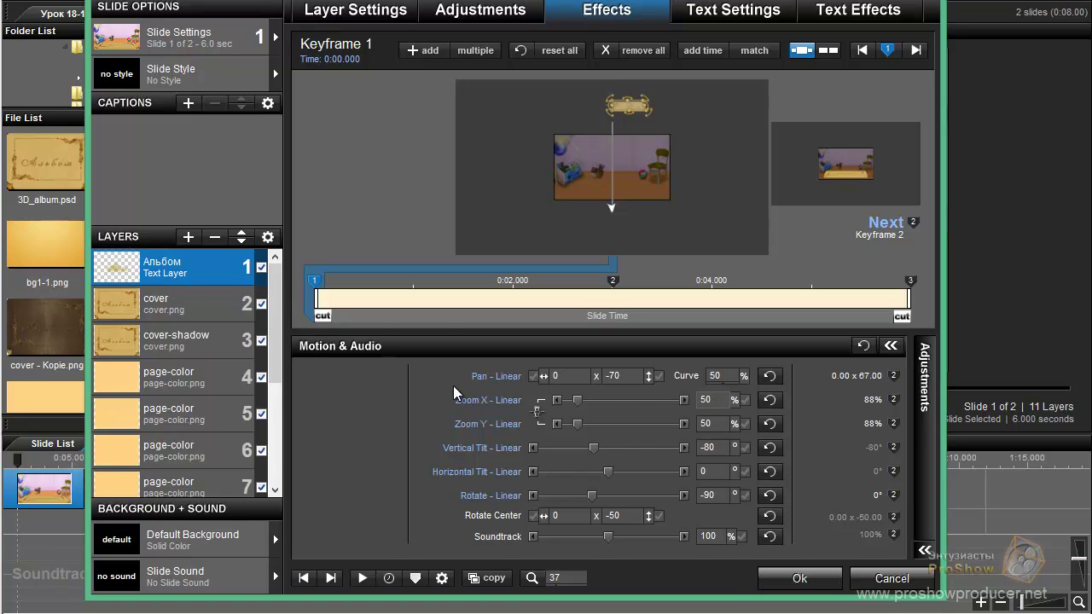
{"action": "left_click", "coordinate": [349, 317]}
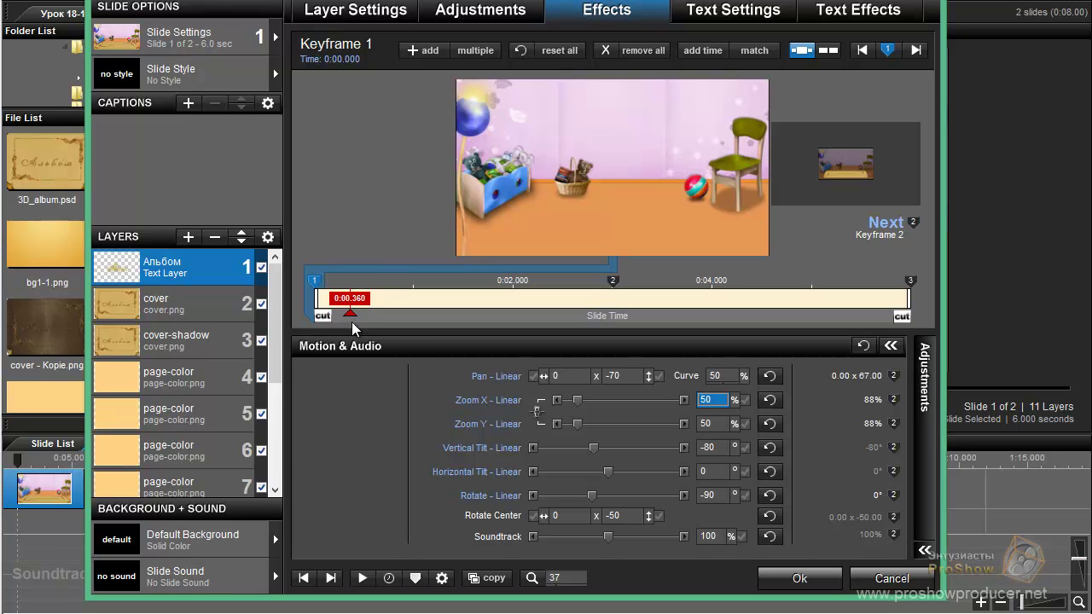
{"action": "mouse_move", "coordinate": [364, 324]}
{"action": "left_mouse_down"}
{"action": "mouse_move", "coordinate": [447, 343]}
{"action": "mouse_move", "coordinate": [503, 378]}
{"action": "mouse_move", "coordinate": [614, 385]}
{"action": "mouse_move", "coordinate": [537, 405]}
{"action": "mouse_move", "coordinate": [444, 397]}
{"action": "mouse_move", "coordinate": [646, 394]}
{"action": "left_mouse_up"}
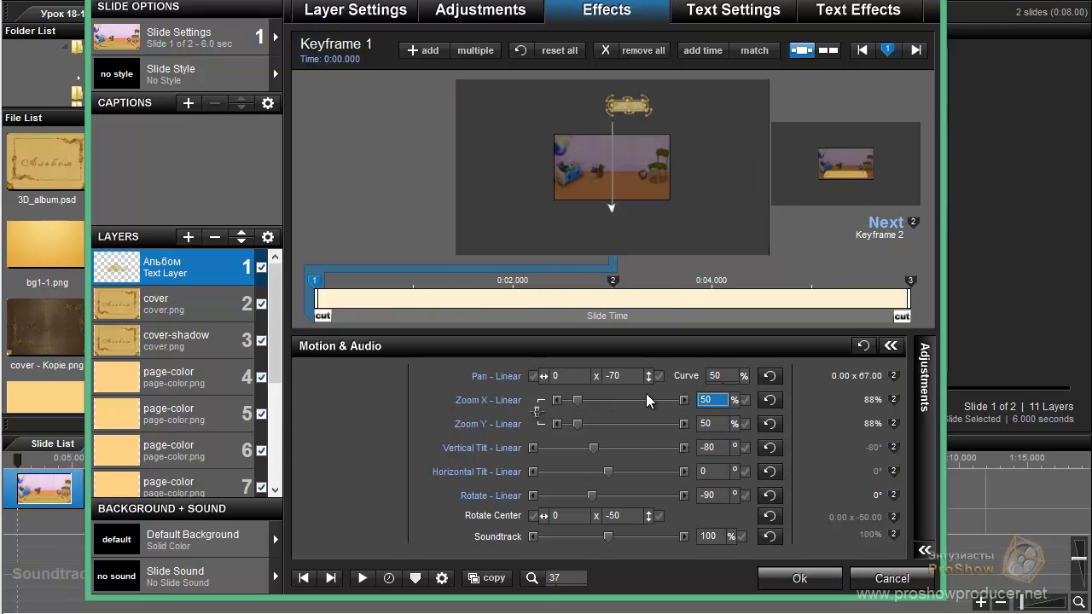
Duplicate the lower cover layer 10 and select the lower of the two cover layers
{"action": "scroll", "coordinate": [276, 386], "scroll_direction": "down", "scroll_amount": 3}
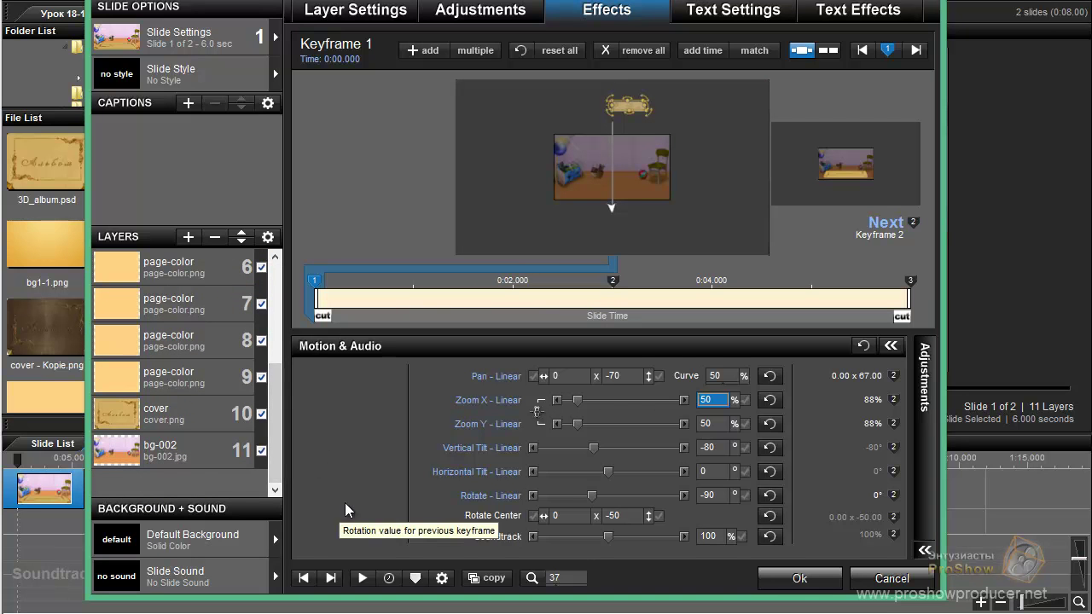
{"action": "left_click", "coordinate": [179, 420]}
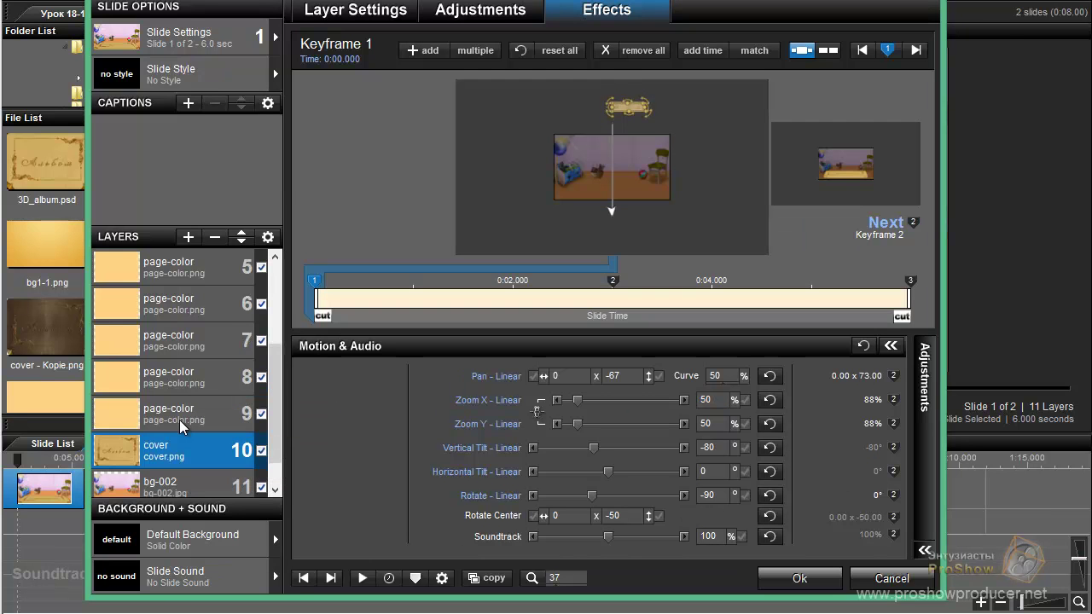
{"action": "scroll", "coordinate": [274, 393], "scroll_direction": "down", "scroll_amount": 1}
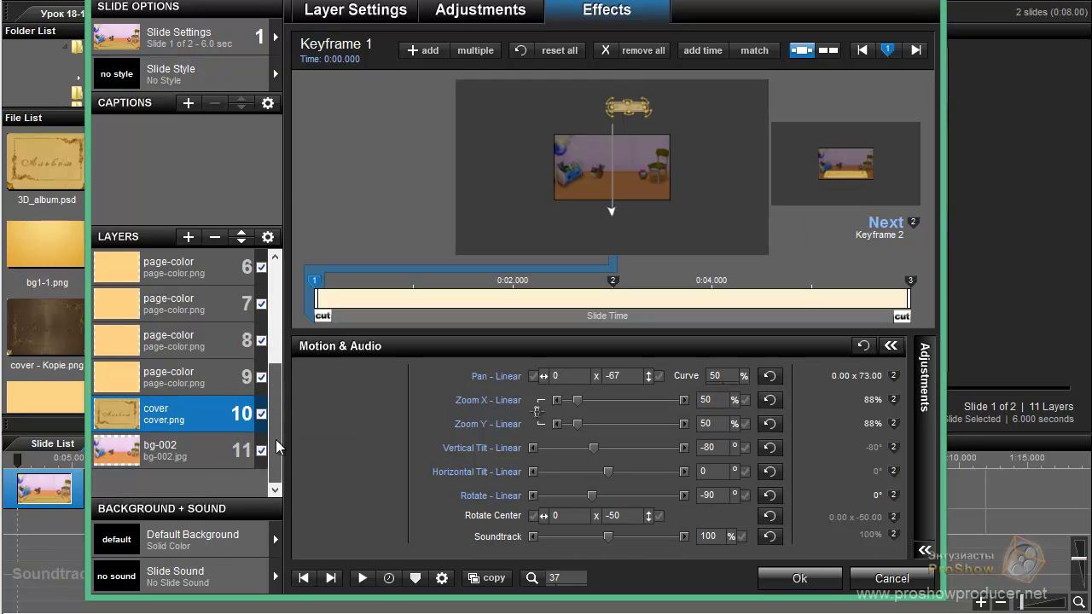
{"action": "right_click", "coordinate": [200, 409]}
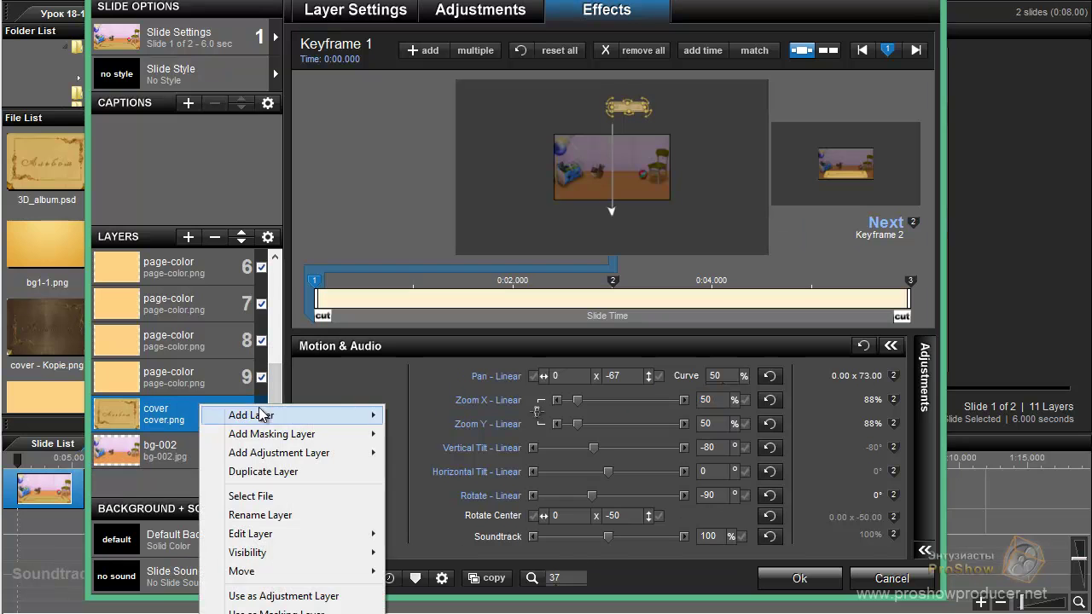
{"action": "left_click", "coordinate": [264, 472]}
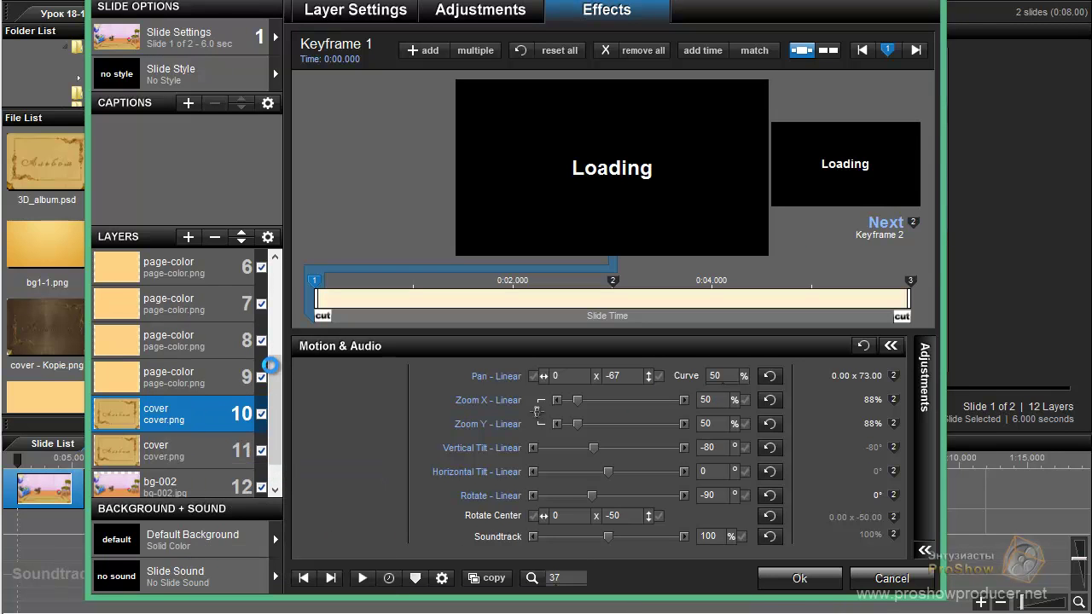
{"action": "left_click_drag", "start_coordinate": [273, 373], "coordinate": [271, 401]}
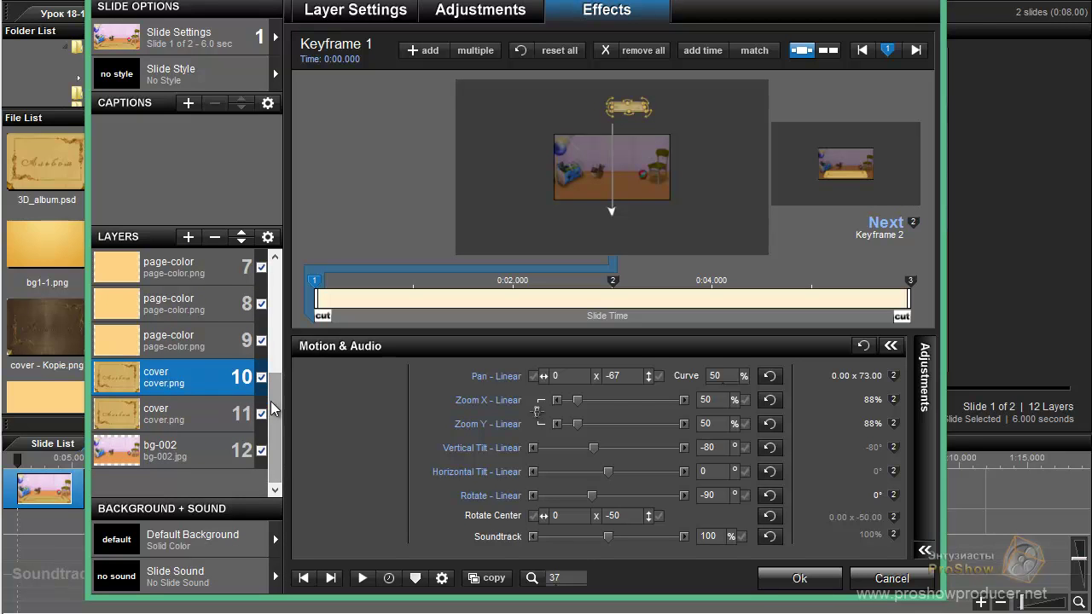
{"action": "left_click", "coordinate": [218, 413]}
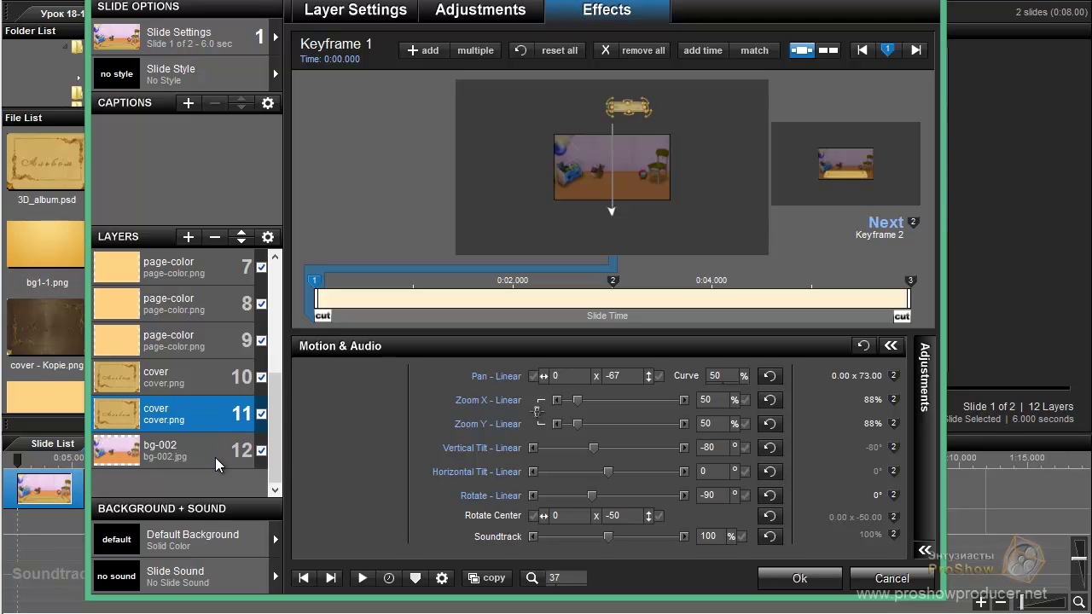
Add a black solid color layer directly above the bg-002 layer, keeping the 1280 x 720 resolution and 100% opacity
{"action": "left_click", "coordinate": [215, 453]}
{"action": "left_click", "coordinate": [190, 236]}
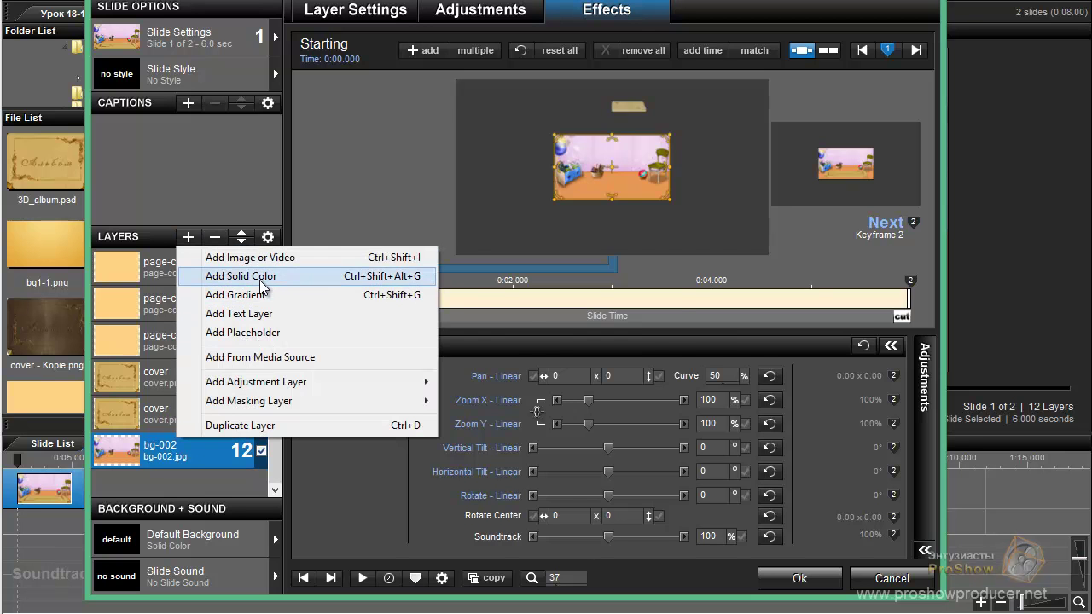
{"action": "left_click", "coordinate": [252, 277]}
{"action": "left_click", "coordinate": [549, 326]}
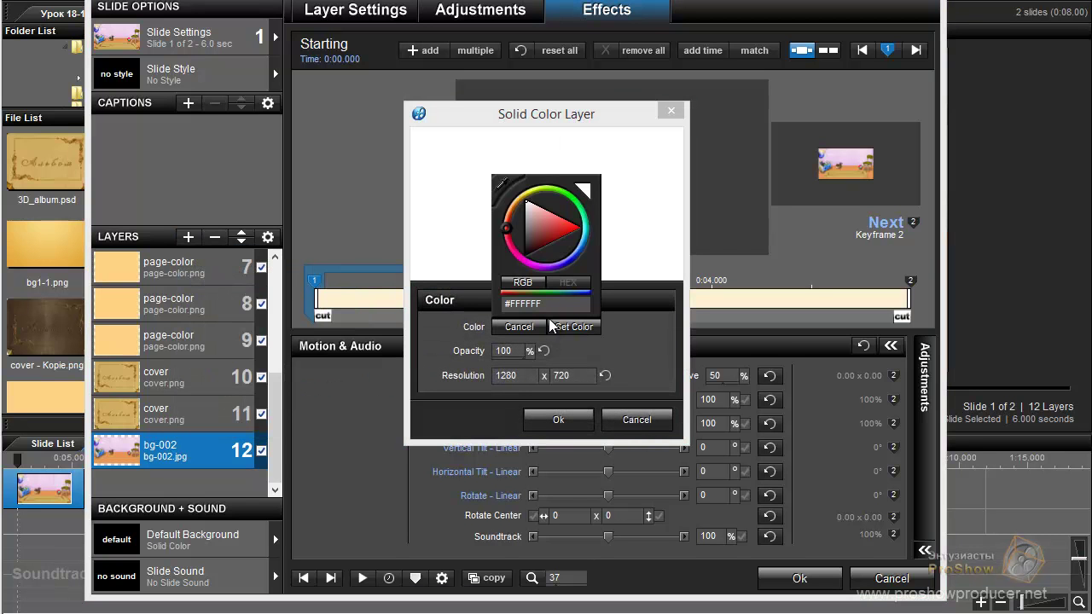
{"action": "left_click_drag", "start_coordinate": [536, 232], "coordinate": [524, 260]}
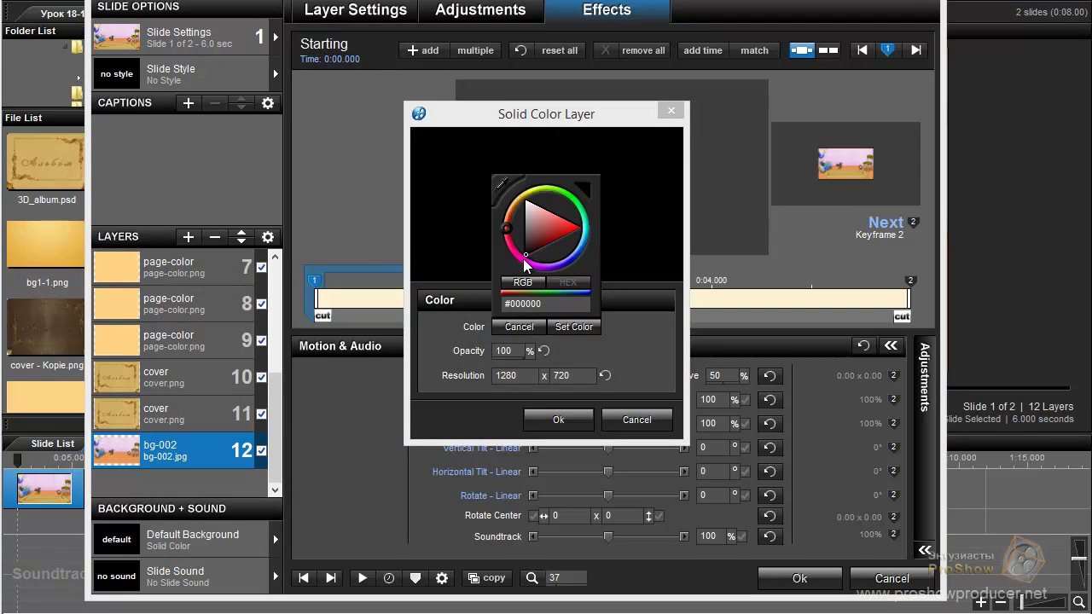
{"action": "left_click", "coordinate": [573, 327]}
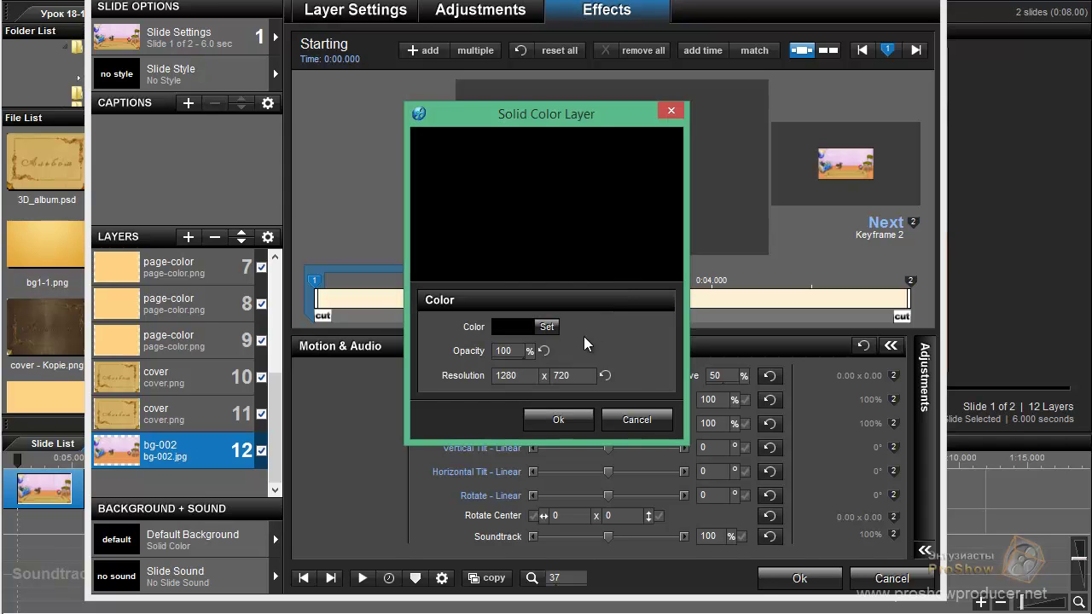
{"action": "left_click", "coordinate": [570, 425]}
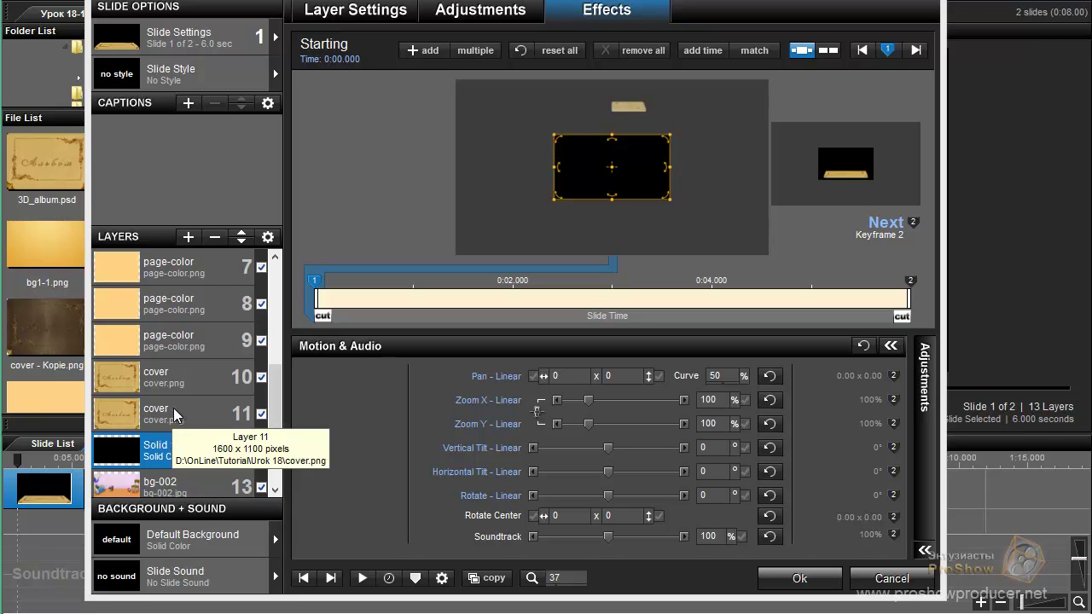
Copy the Enable Layer, Layer Type and Gradient settings from Solid 1 to Slide 1's cover layer 11, and delete the Solid 1 layer
{"action": "right_click", "coordinate": [158, 457]}
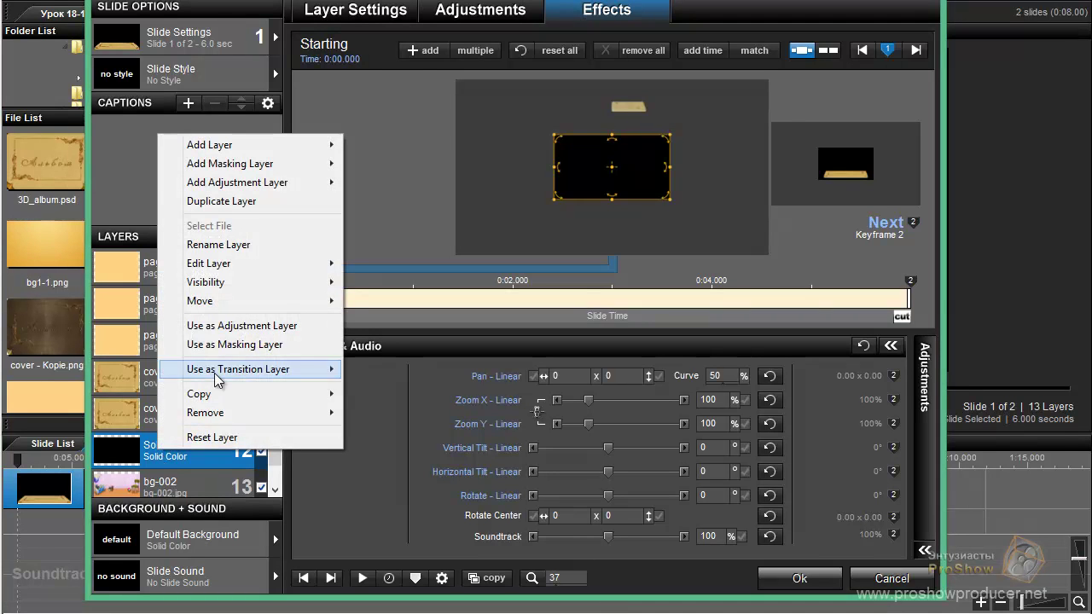
{"action": "mouse_move", "coordinate": [229, 397]}
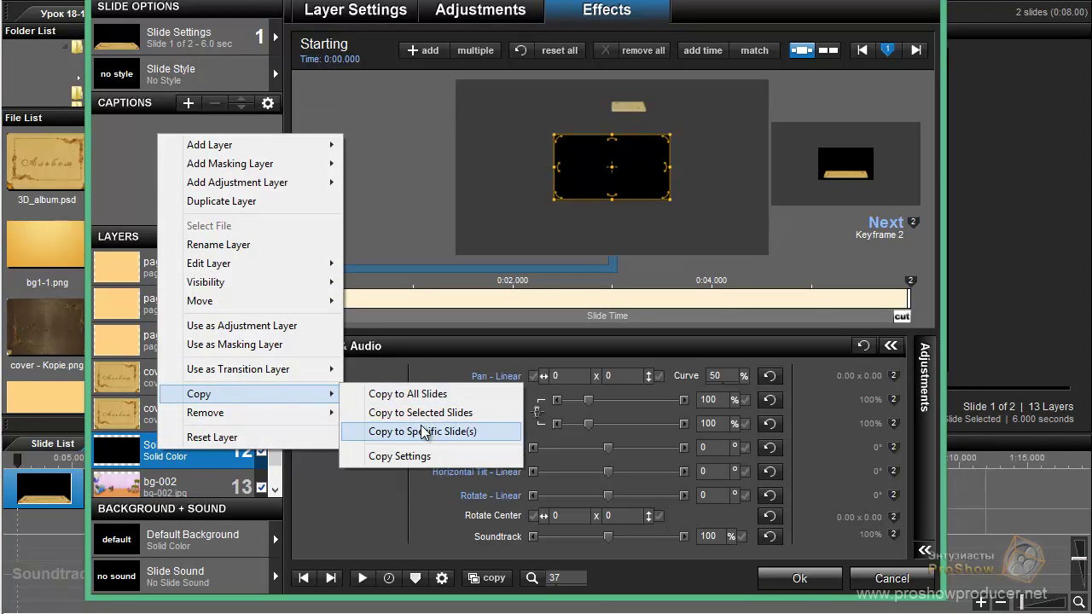
{"action": "left_click", "coordinate": [408, 456]}
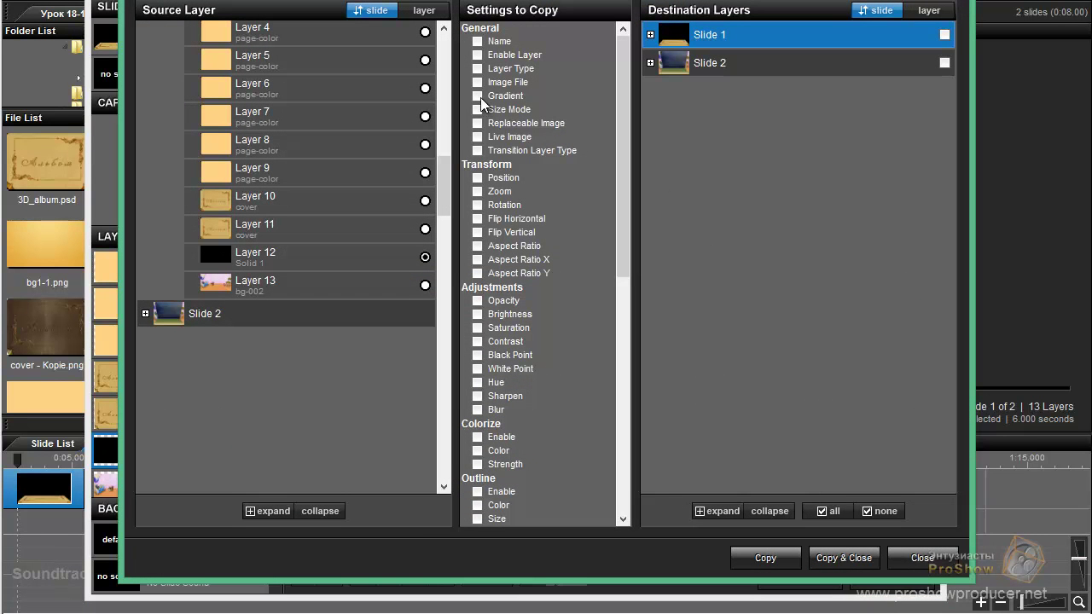
{"action": "left_click", "coordinate": [650, 35]}
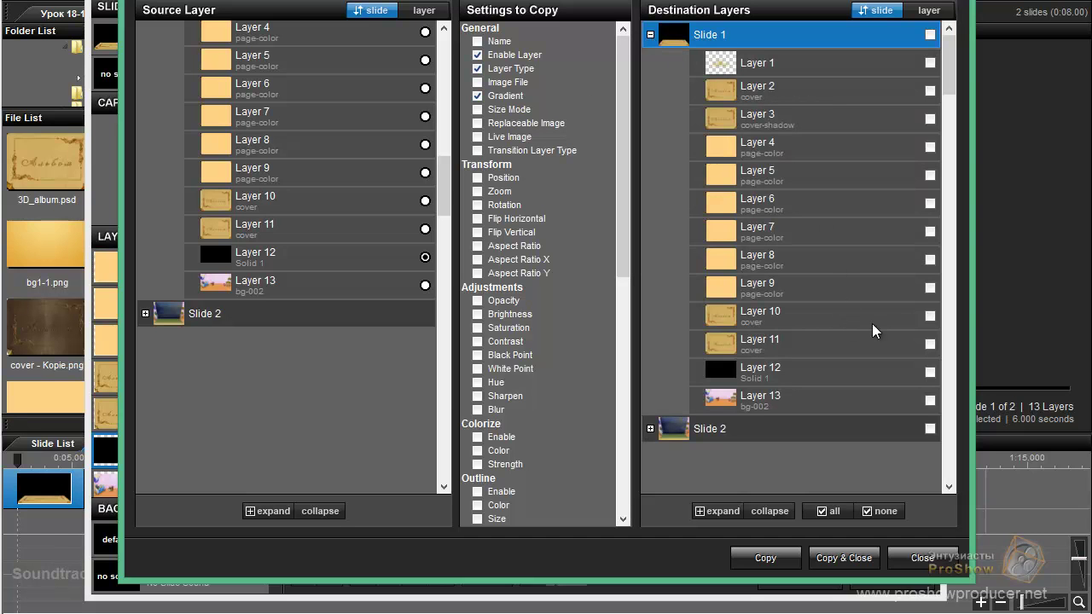
{"action": "left_click", "coordinate": [831, 340]}
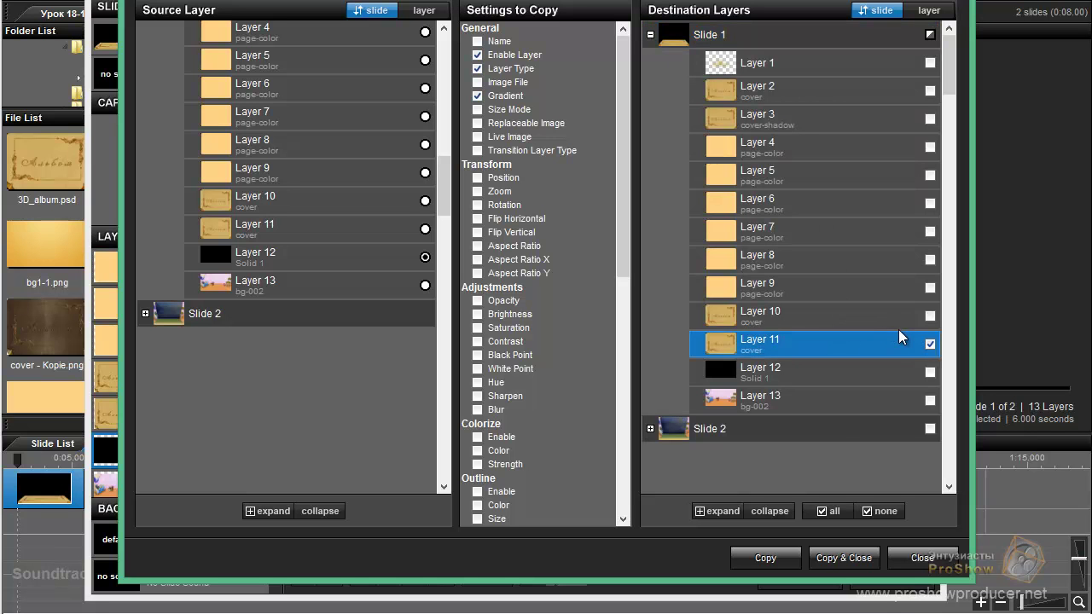
{"action": "left_click", "coordinate": [850, 559]}
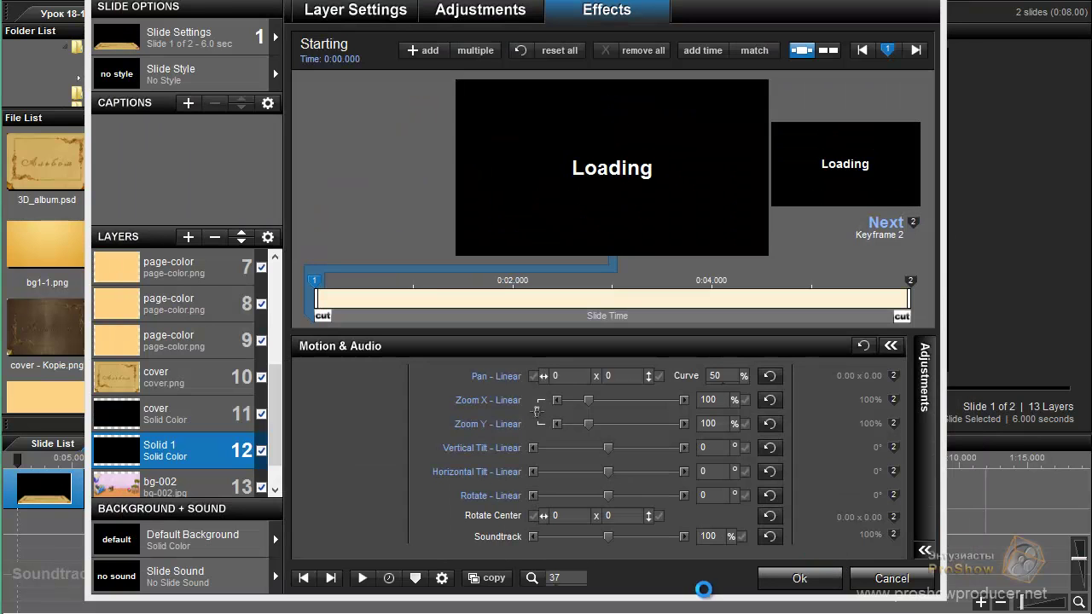
{"action": "left_click_drag", "start_coordinate": [277, 404], "coordinate": [276, 435]}
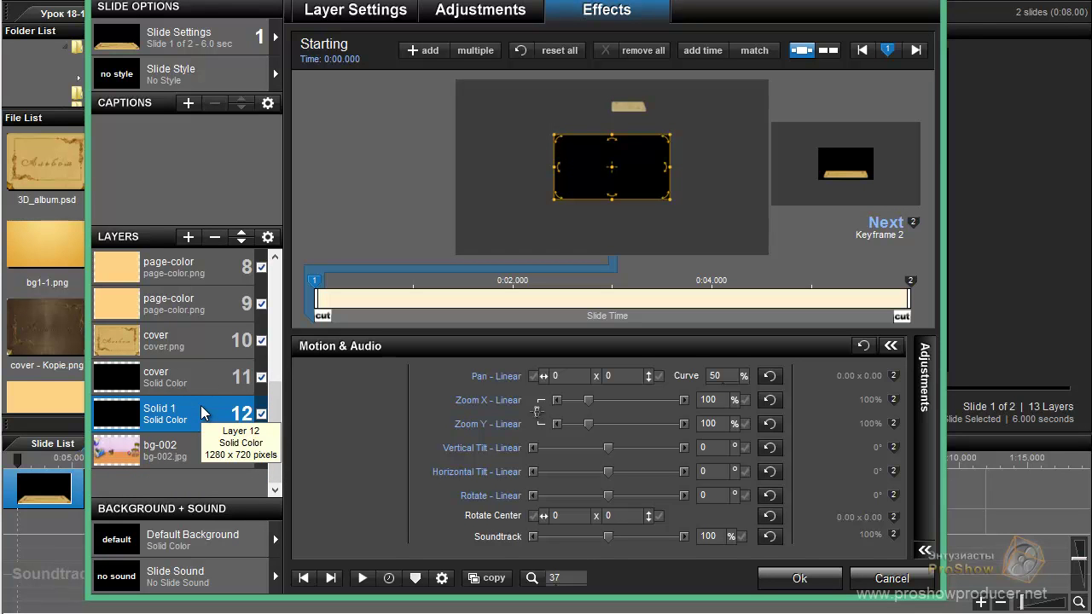
{"action": "left_click", "coordinate": [217, 238]}
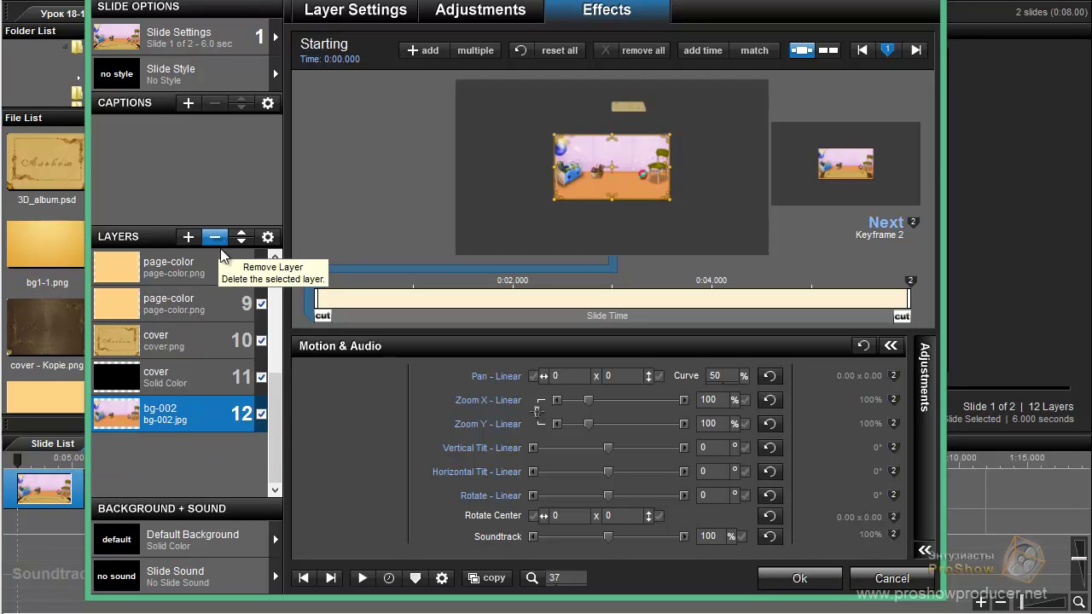
Set the resolution of the solid color cover layer 11 to 1600 x 1100
{"action": "left_click", "coordinate": [183, 376]}
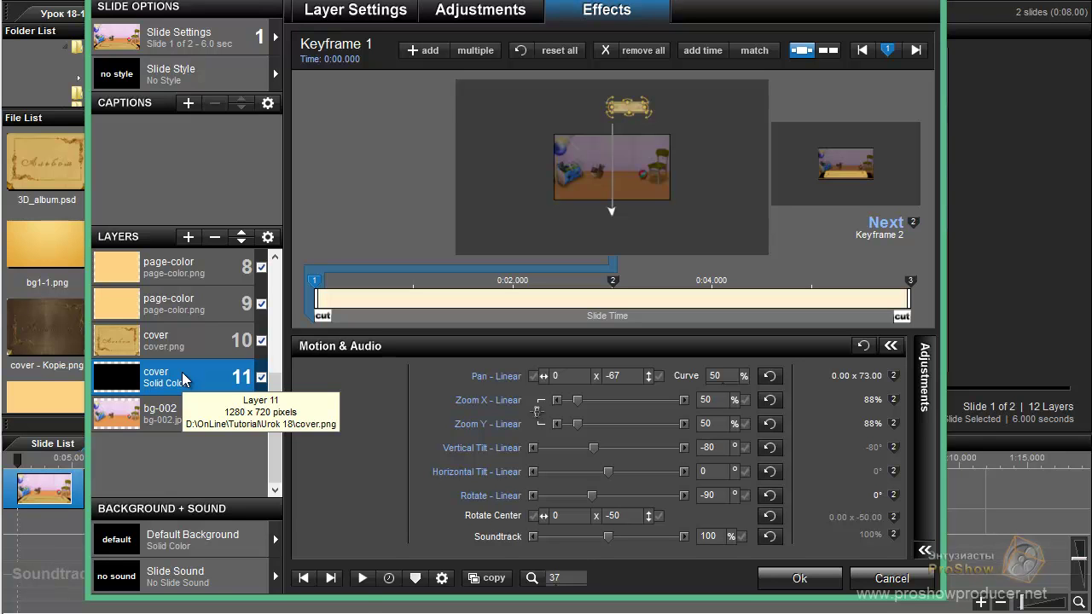
{"action": "right_click", "coordinate": [183, 380]}
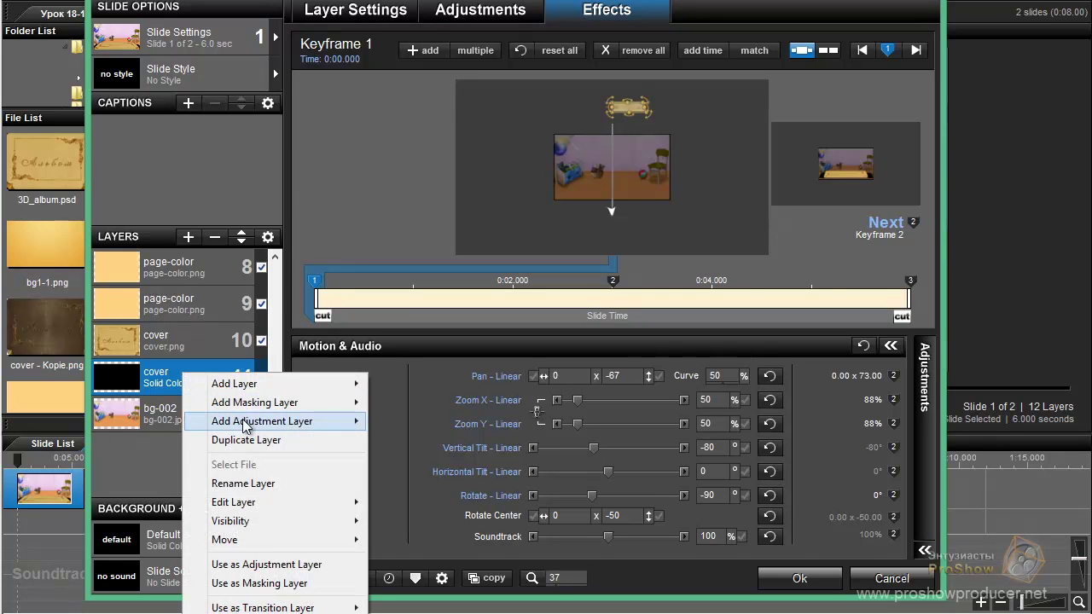
{"action": "mouse_move", "coordinate": [254, 505]}
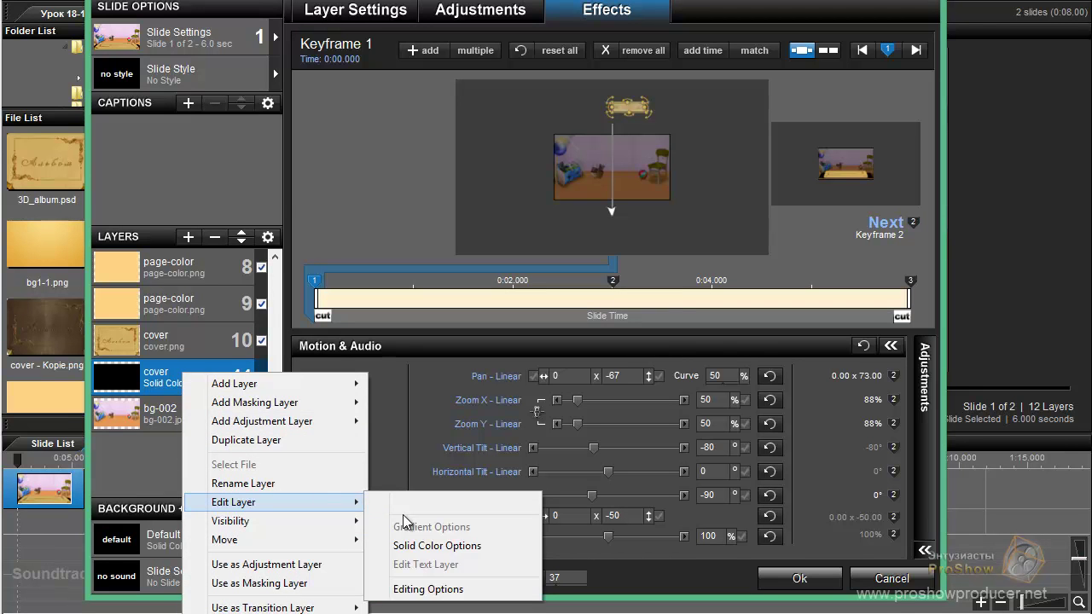
{"action": "left_click", "coordinate": [407, 546]}
{"action": "left_click_drag", "start_coordinate": [529, 384], "coordinate": [491, 381]}
{"action": "type", "text": "1"}
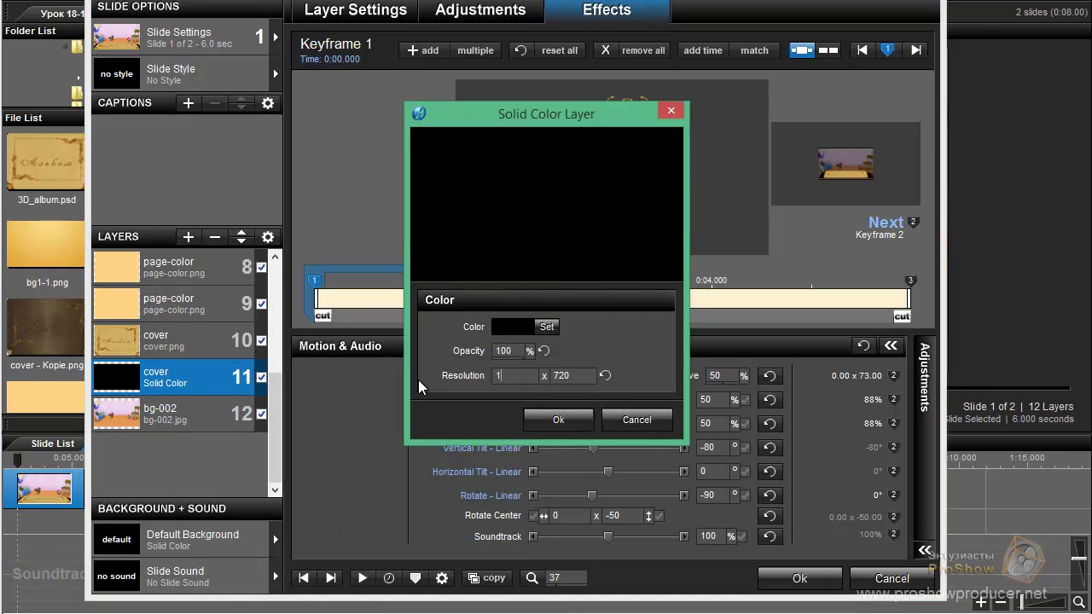
{"action": "type", "text": "600"}
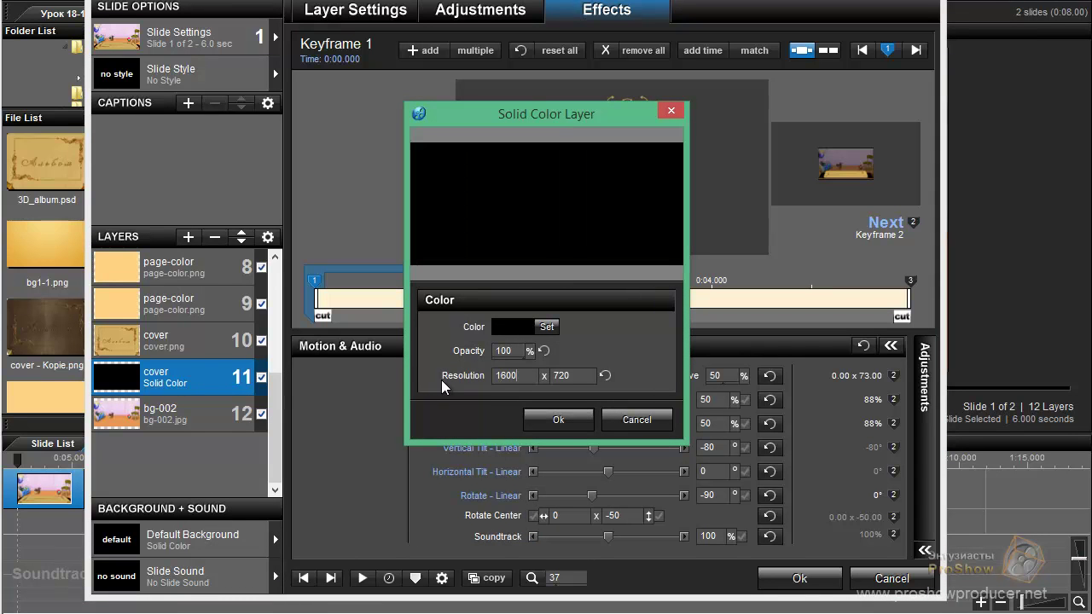
{"action": "key", "text": "Tab"}
{"action": "type", "text": "1100"}
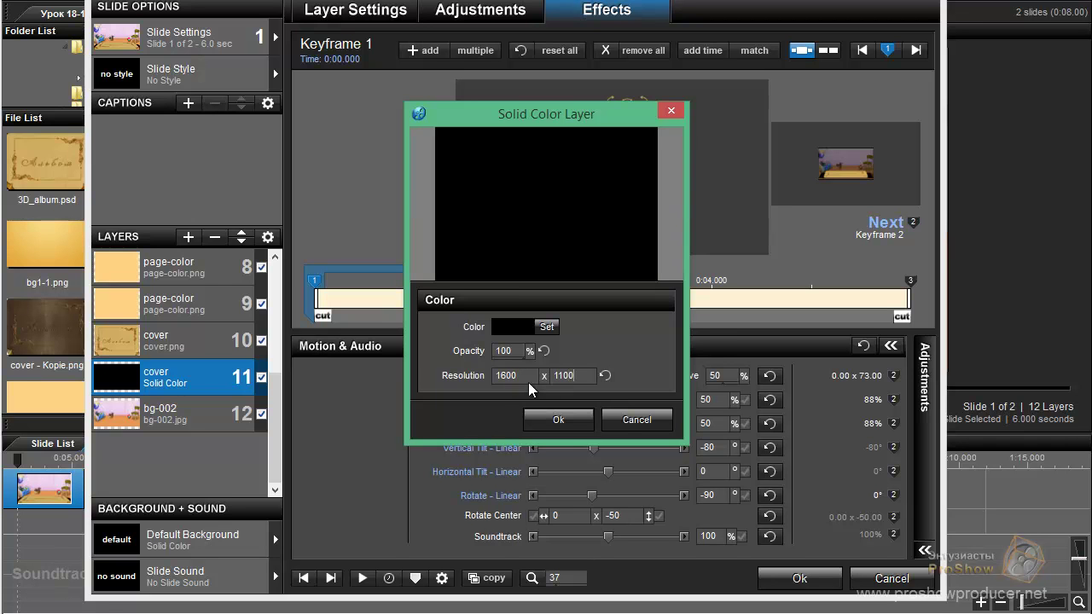
{"action": "left_click", "coordinate": [573, 424]}
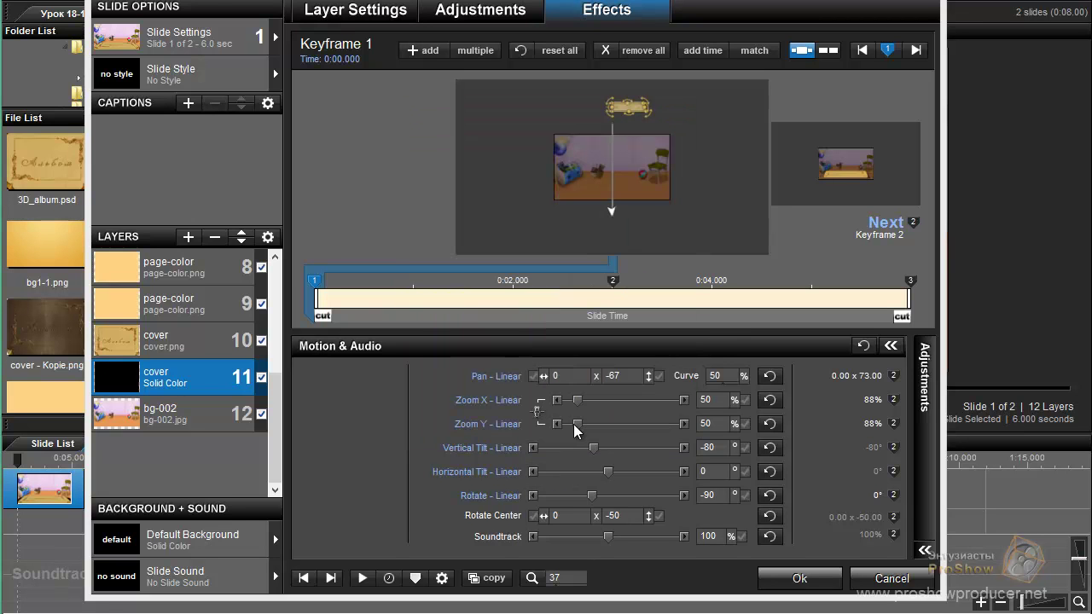
In the general adjustments of the black cover layer 11, set the blur to 100% and the opacity to 80%
{"action": "left_click", "coordinate": [482, 11]}
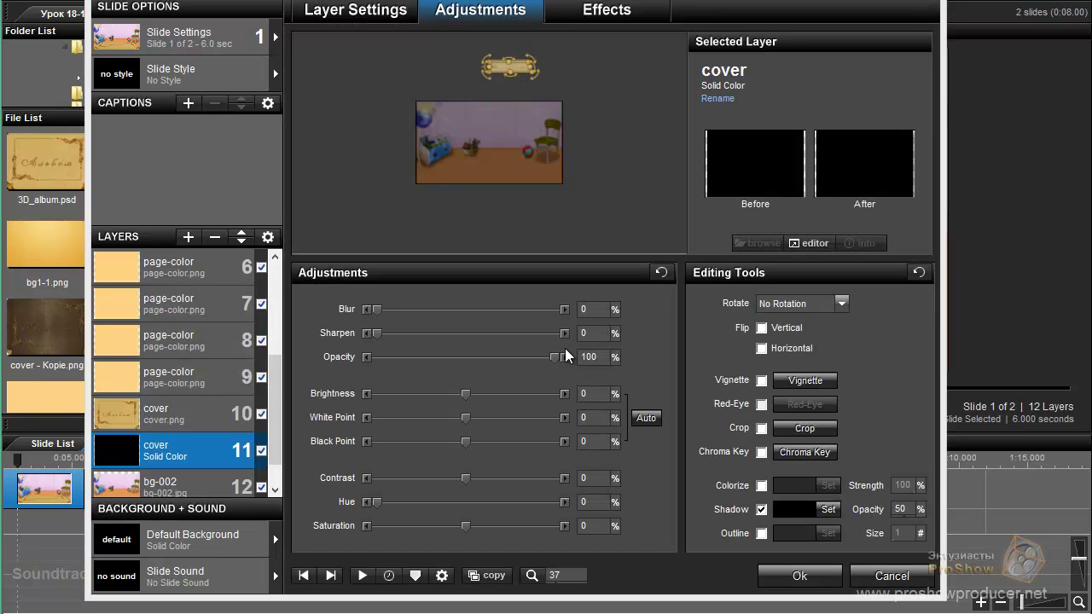
{"action": "left_click_drag", "start_coordinate": [373, 310], "coordinate": [604, 327]}
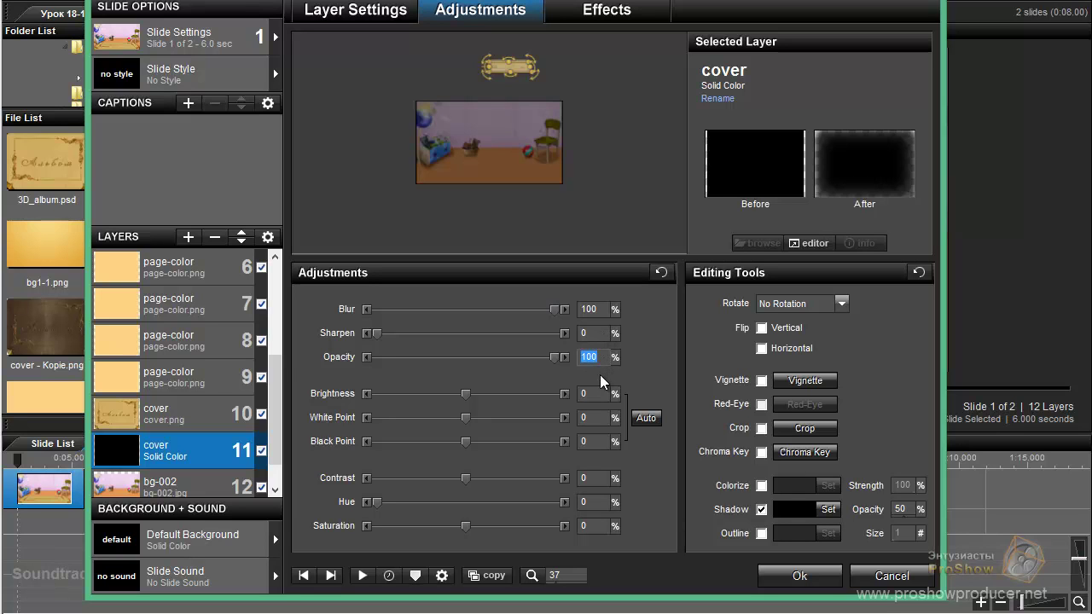
{"action": "type", "text": "8"}
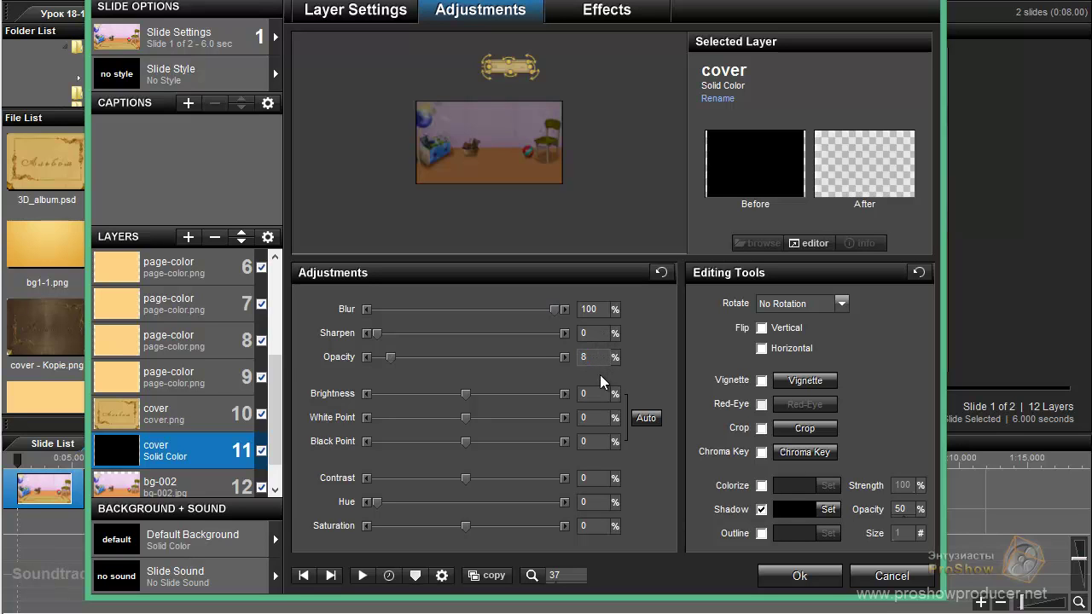
{"action": "type", "text": "0"}
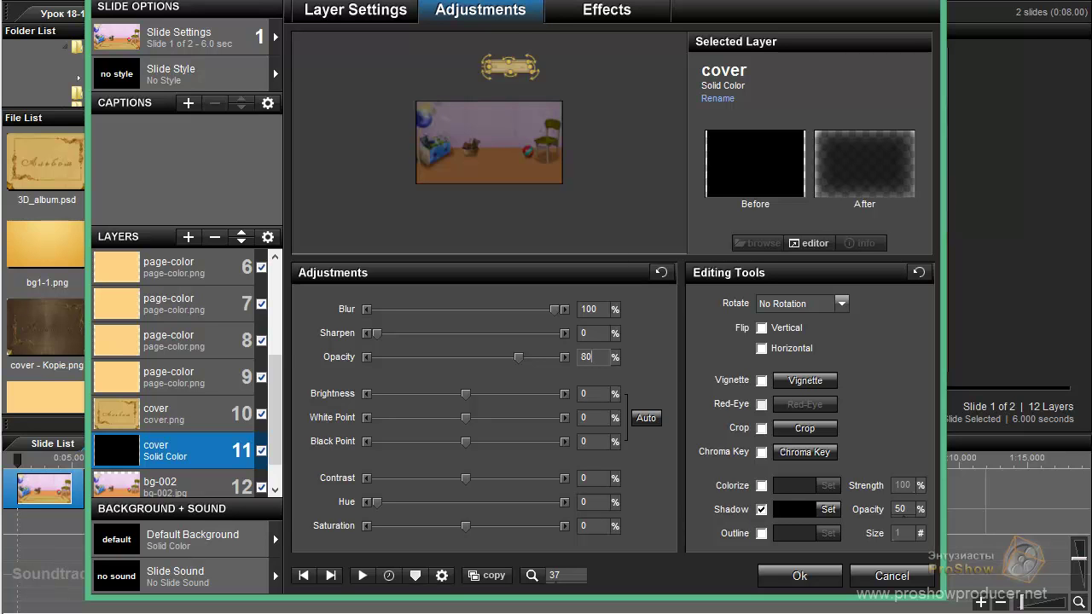
For the black cover layer 11 at keyframe 1, set both zoom values to 120% and the vertical pan to 0
{"action": "left_click", "coordinate": [602, 10]}
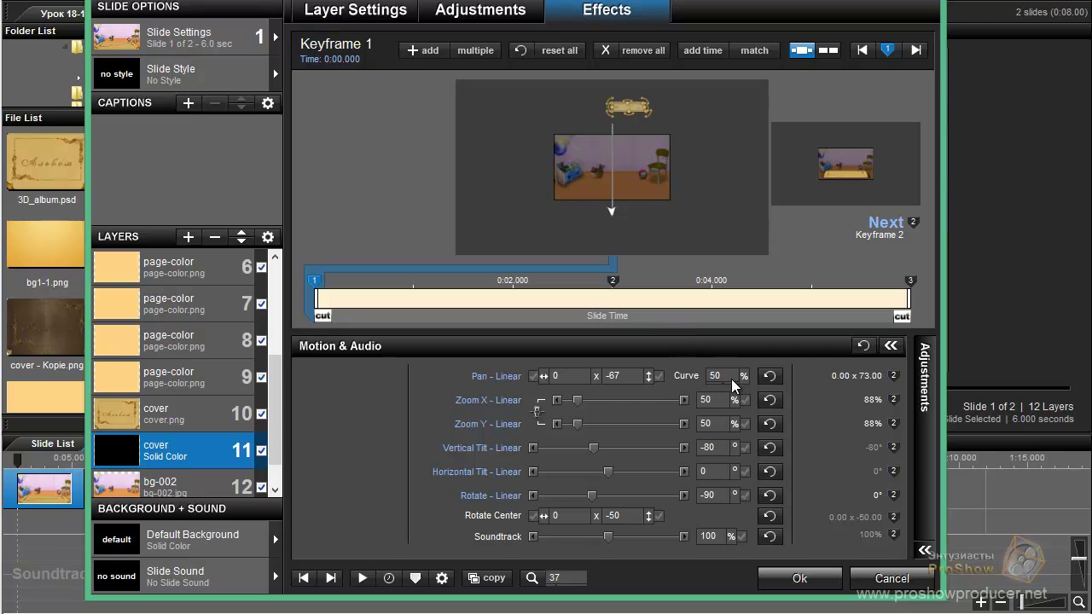
{"action": "left_click", "coordinate": [715, 402]}
{"action": "type", "text": "12"}
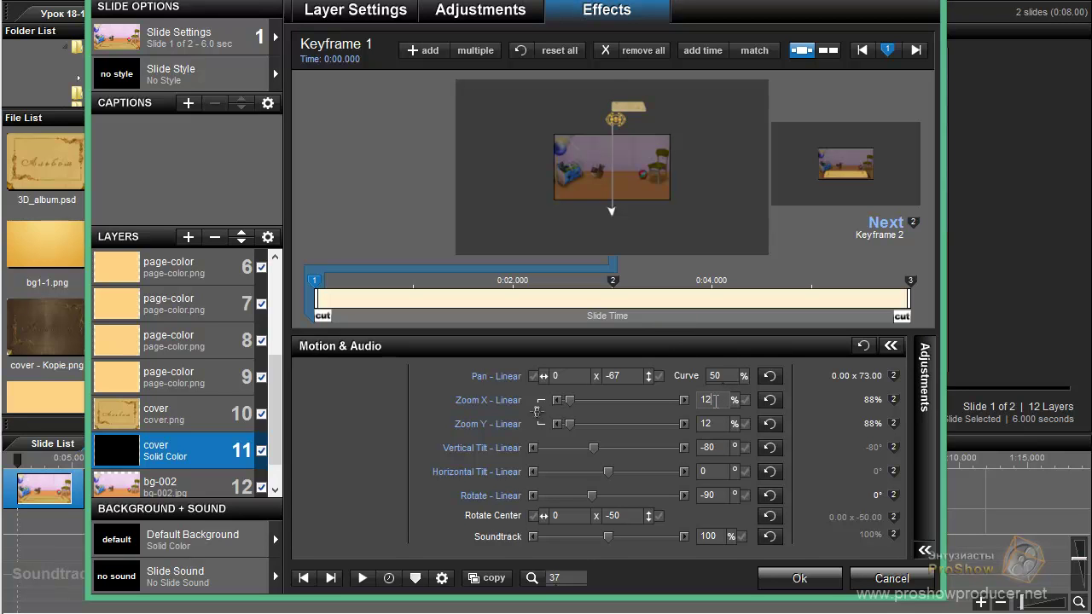
{"action": "type", "text": "0"}
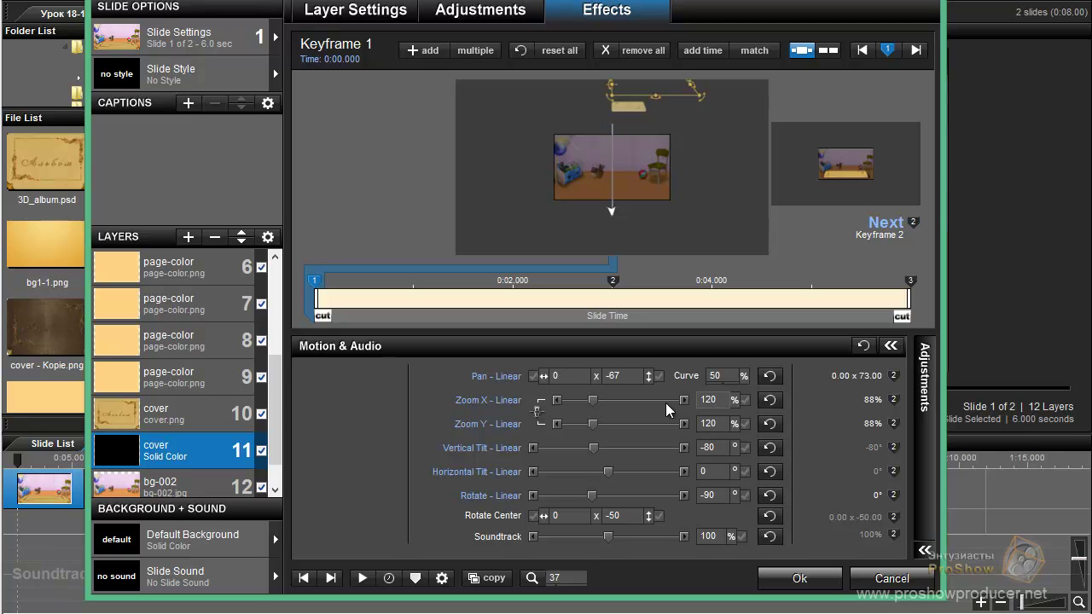
{"action": "left_click", "coordinate": [623, 376]}
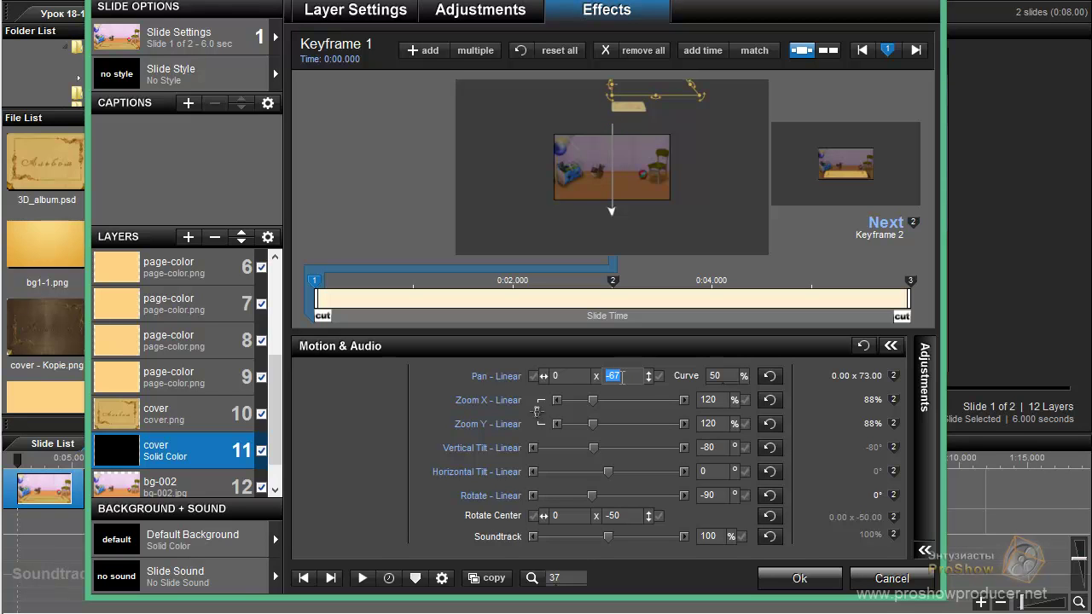
{"action": "type", "text": "0"}
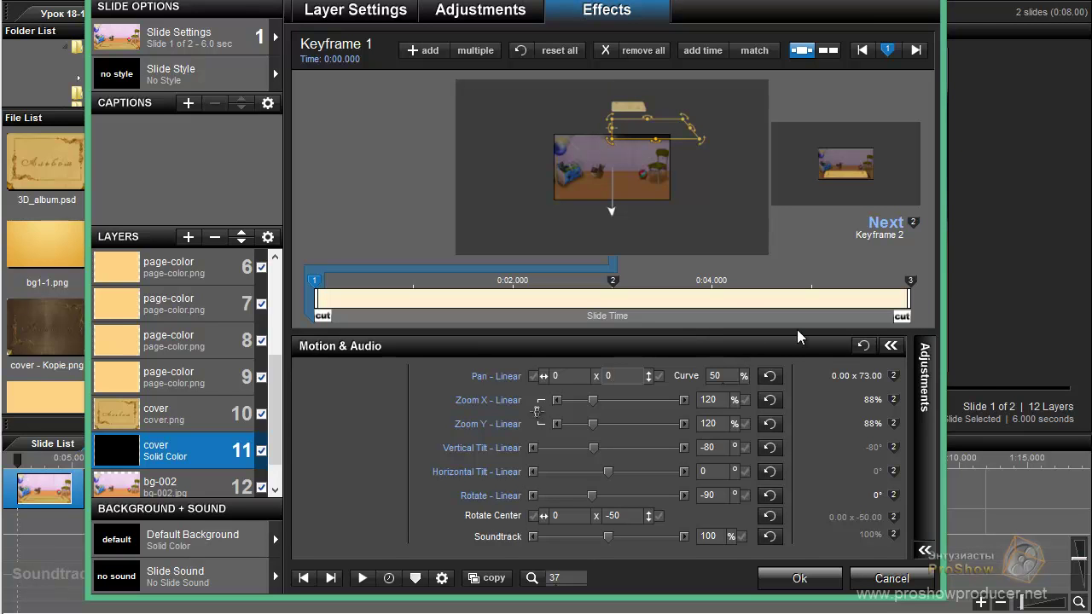
Set the black cover layer 11's opacity to 0% at keyframes 1 and 3
{"action": "left_click", "coordinate": [929, 402]}
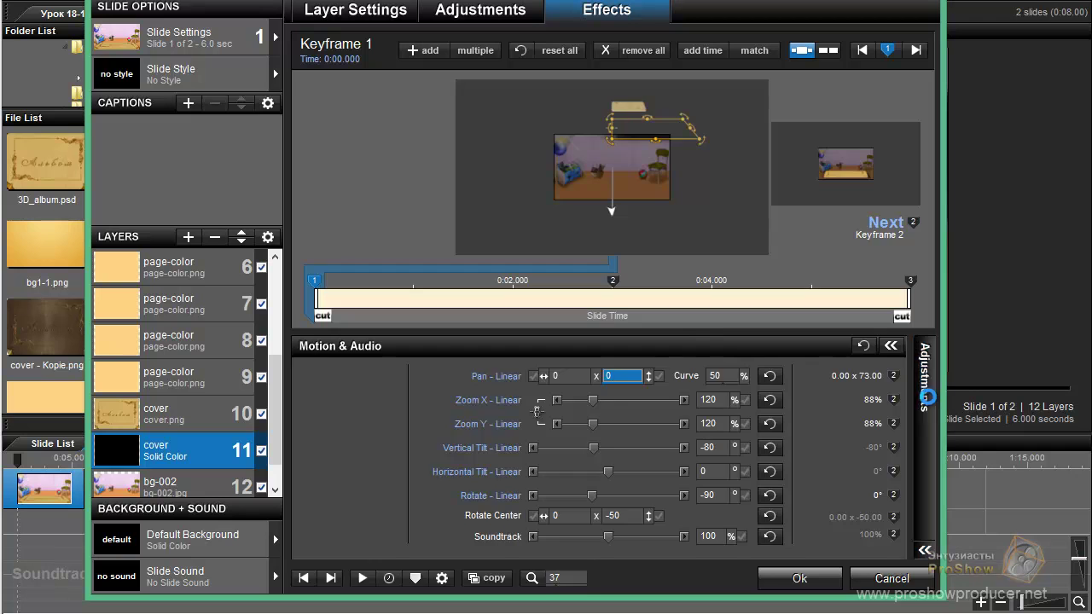
{"action": "left_click", "coordinate": [702, 413]}
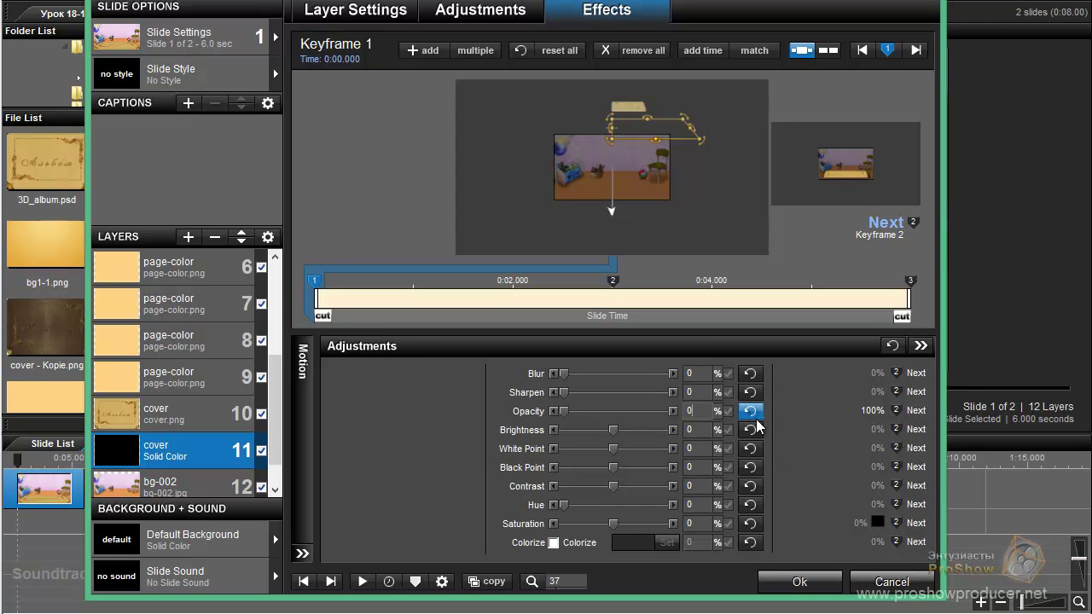
{"action": "key", "text": "Page_Down"}
{"action": "key", "text": "Page_Down"}
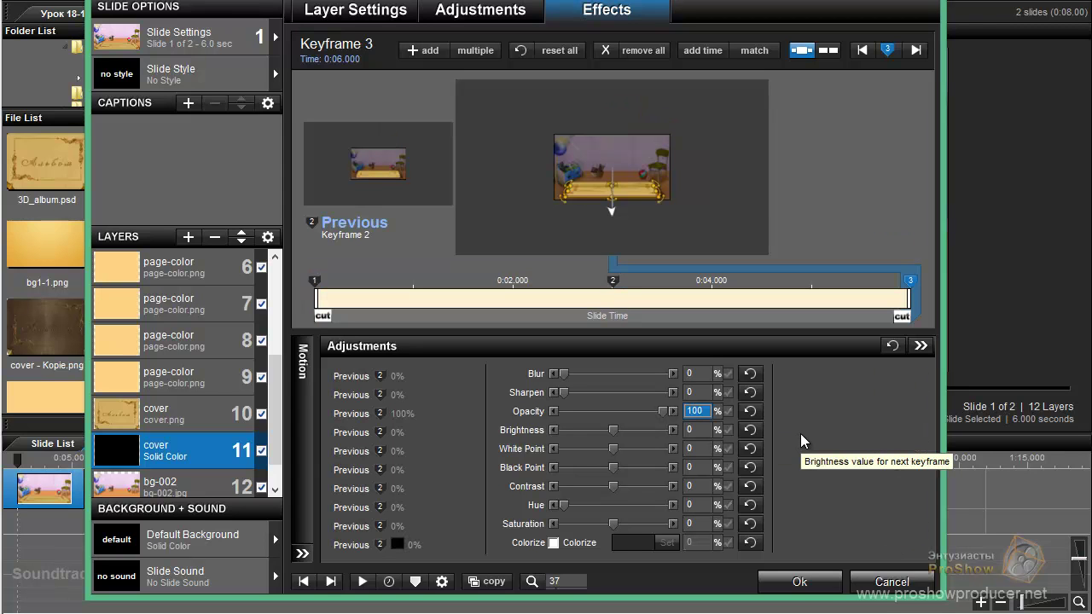
{"action": "type", "text": "0"}
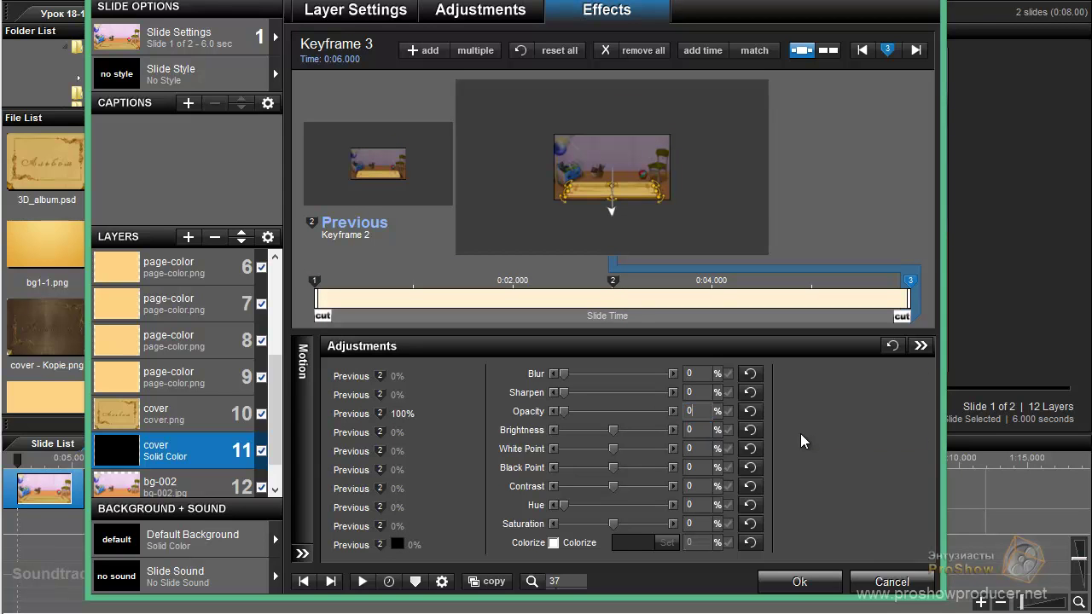
For the black cover layer 11 at keyframe 2, set the vertical pan to 80 and both zoom values to 90%
{"action": "left_click", "coordinate": [296, 414]}
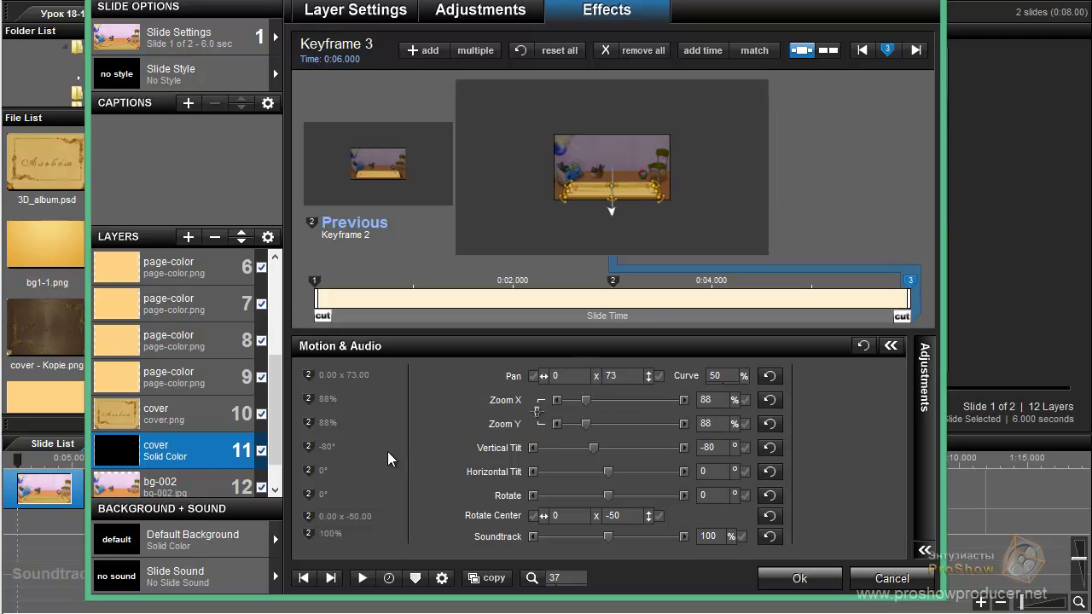
{"action": "key", "text": "Left"}
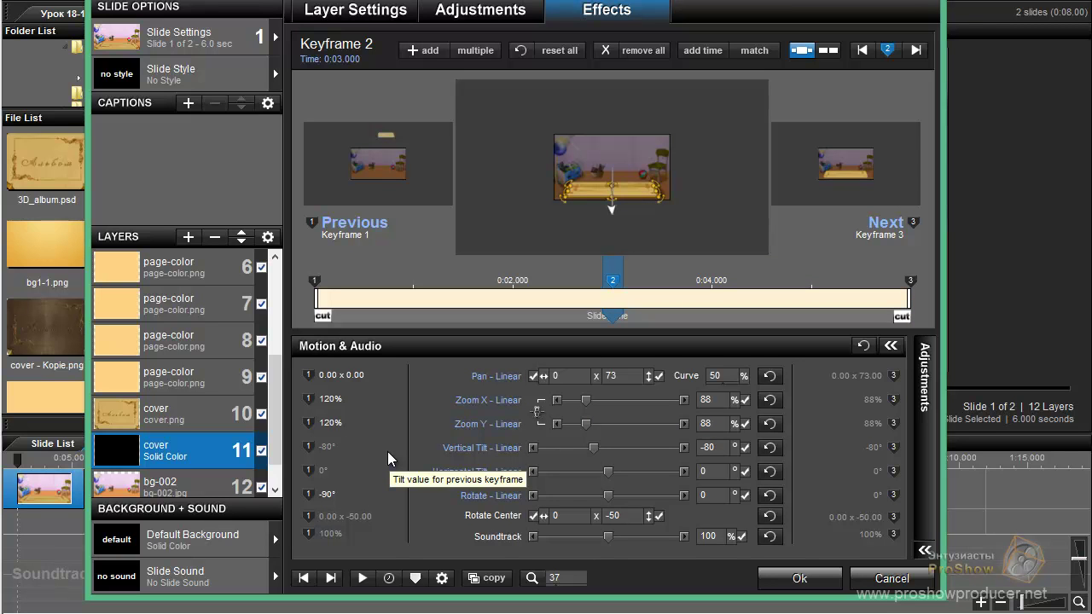
{"action": "double_click", "coordinate": [627, 377]}
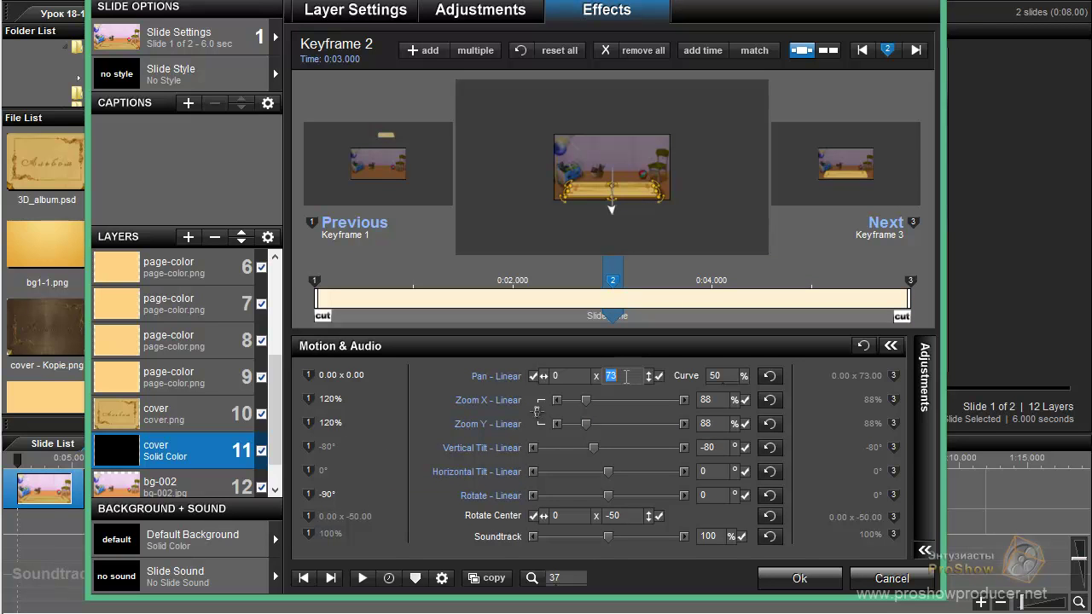
{"action": "type", "text": "80"}
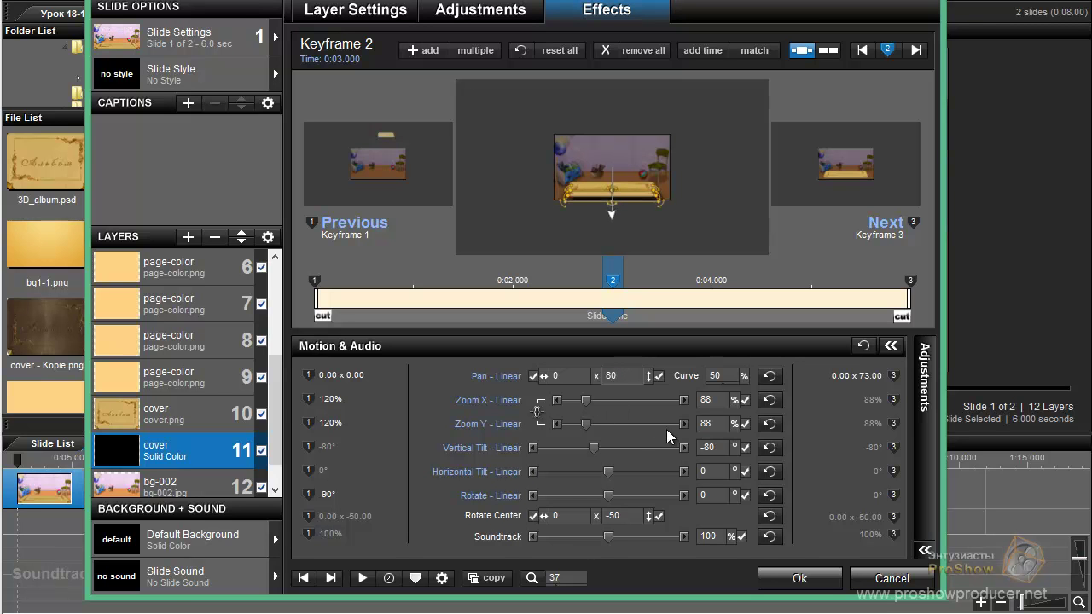
{"action": "double_click", "coordinate": [701, 402]}
{"action": "type", "text": "90"}
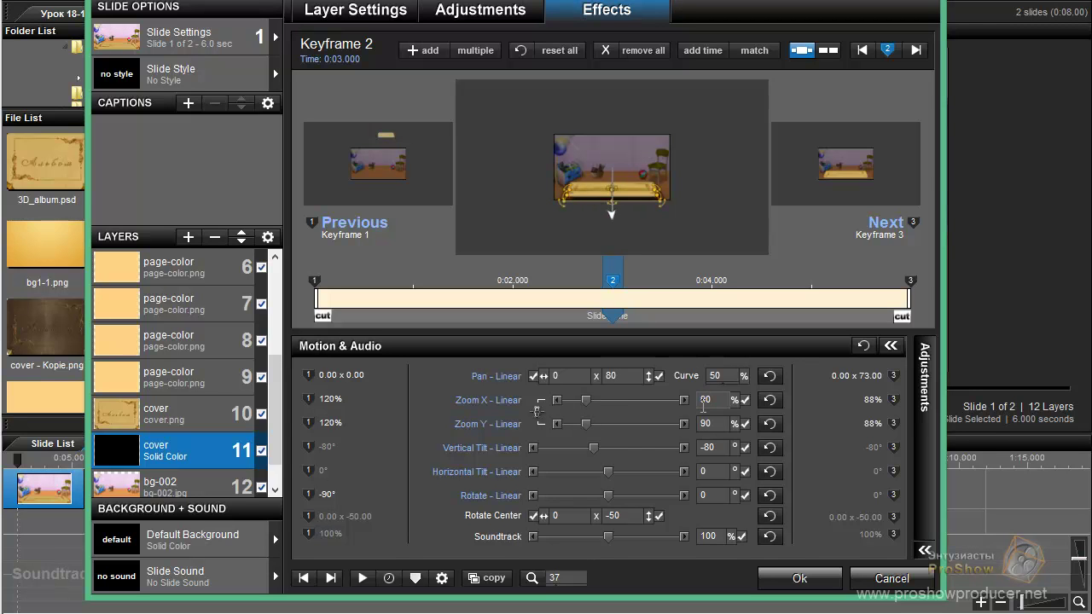
Set both zoom values of the black cover layer 11 to 90% at keyframe 3
{"action": "left_click", "coordinate": [846, 447]}
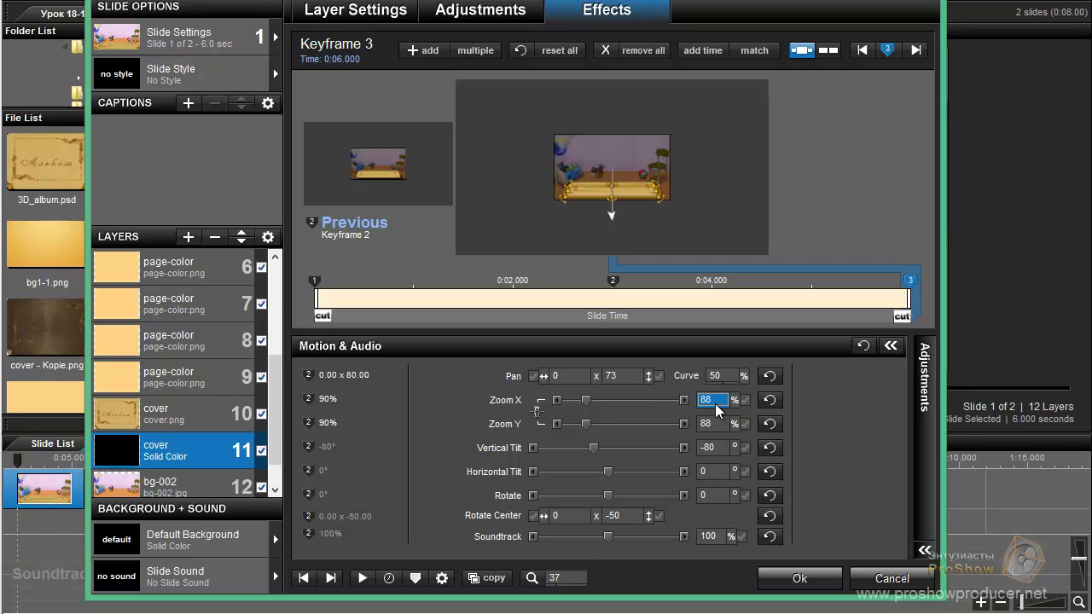
{"action": "type", "text": "90"}
{"action": "key", "text": "Return"}
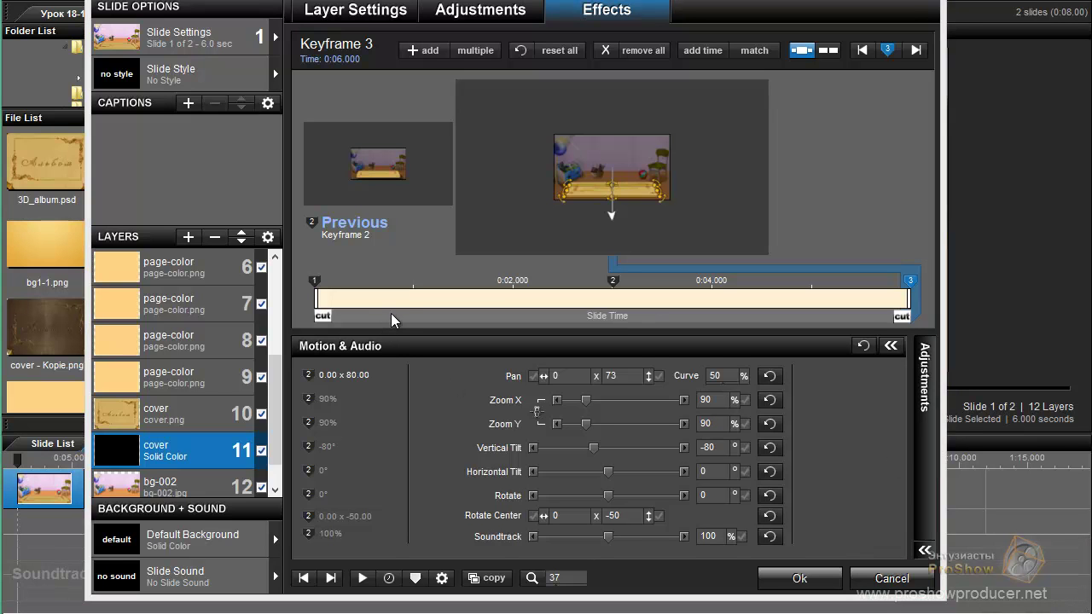
Set the preview zoom to 100%, scrub through the slide's motion, and return to keyframe 1 of the black cover layer 11
{"action": "left_click", "coordinate": [564, 578]}
{"action": "left_click_drag", "start_coordinate": [538, 565], "coordinate": [645, 558]}
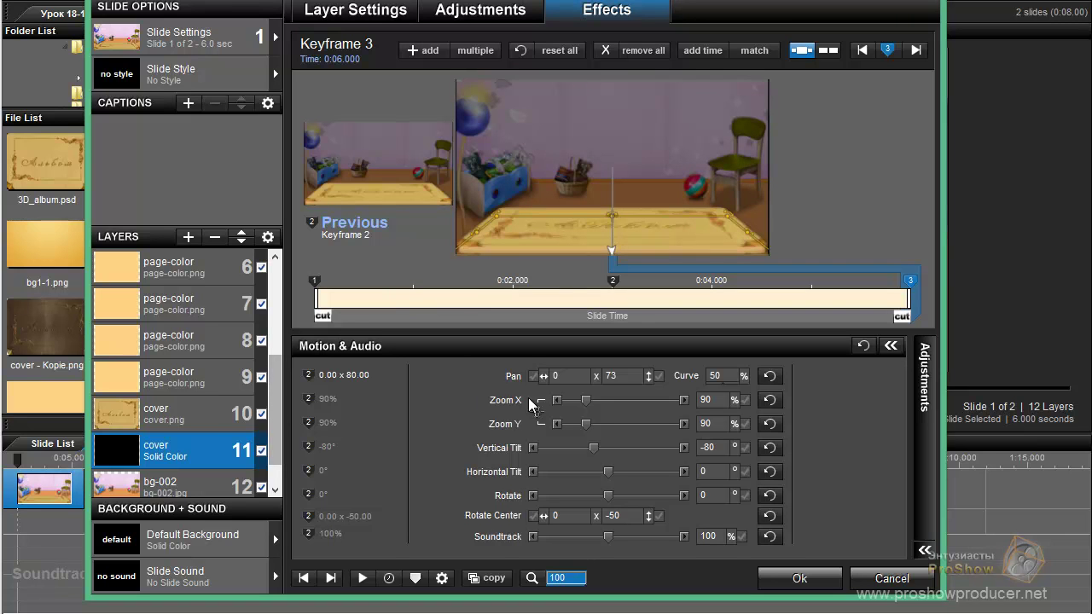
{"action": "left_click", "coordinate": [389, 409]}
{"action": "left_click", "coordinate": [388, 408]}
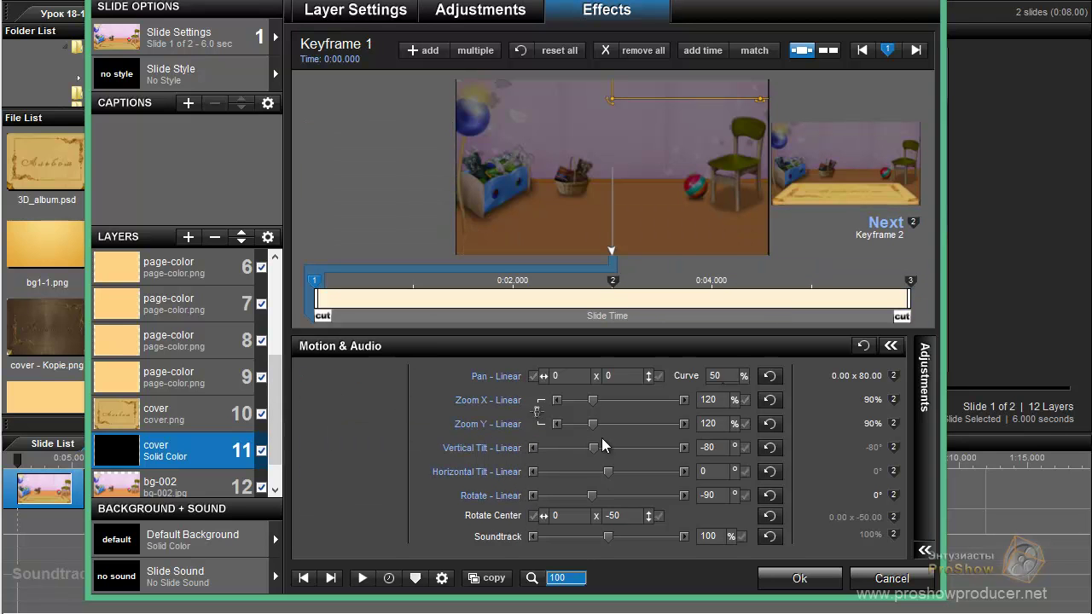
Try zoom values of 80% and 100% for the black cover layer 11 at keyframe 1, scrubbing the slide to check each
{"action": "left_click", "coordinate": [723, 401]}
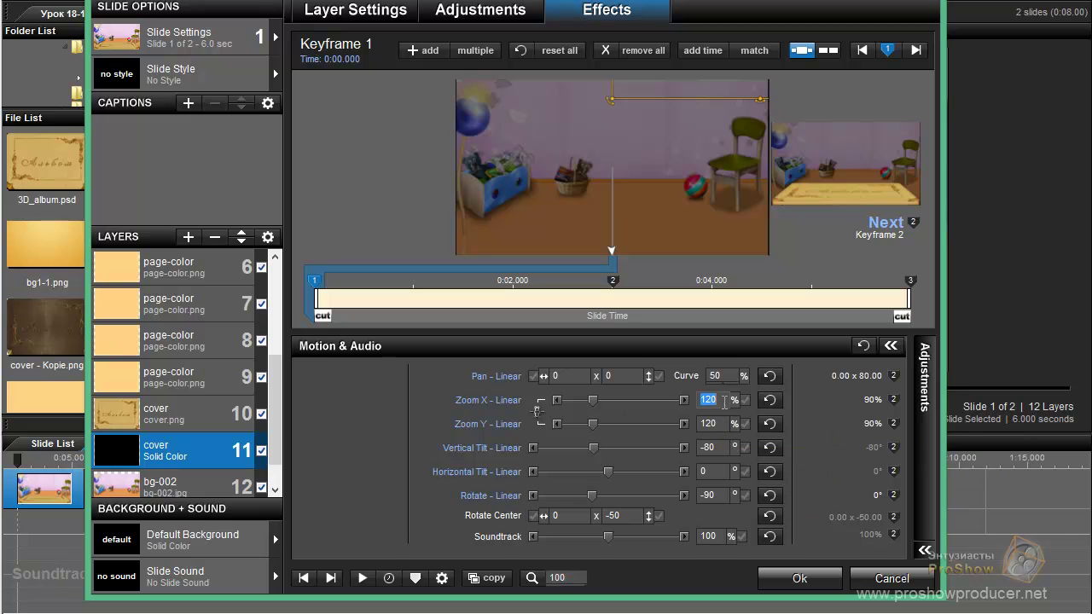
{"action": "type", "text": "80"}
{"action": "key", "text": "Return"}
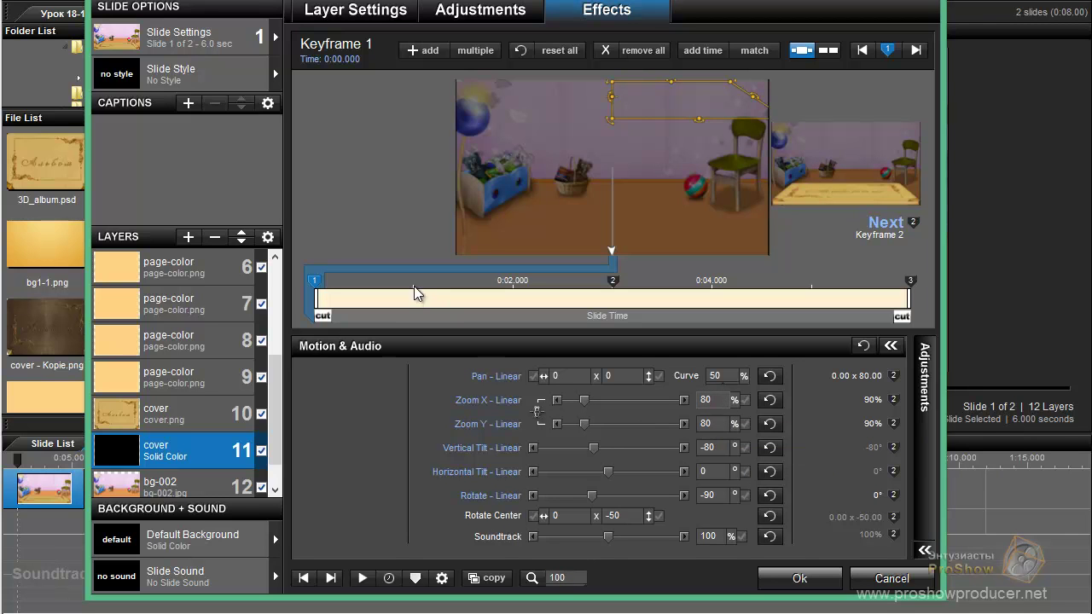
{"action": "mouse_move", "coordinate": [395, 318]}
{"action": "left_mouse_down"}
{"action": "mouse_move", "coordinate": [333, 332]}
{"action": "mouse_move", "coordinate": [588, 333]}
{"action": "mouse_move", "coordinate": [353, 350]}
{"action": "mouse_move", "coordinate": [437, 345]}
{"action": "left_mouse_up"}
{"action": "type", "text": "100"}
{"action": "key", "text": "Return"}
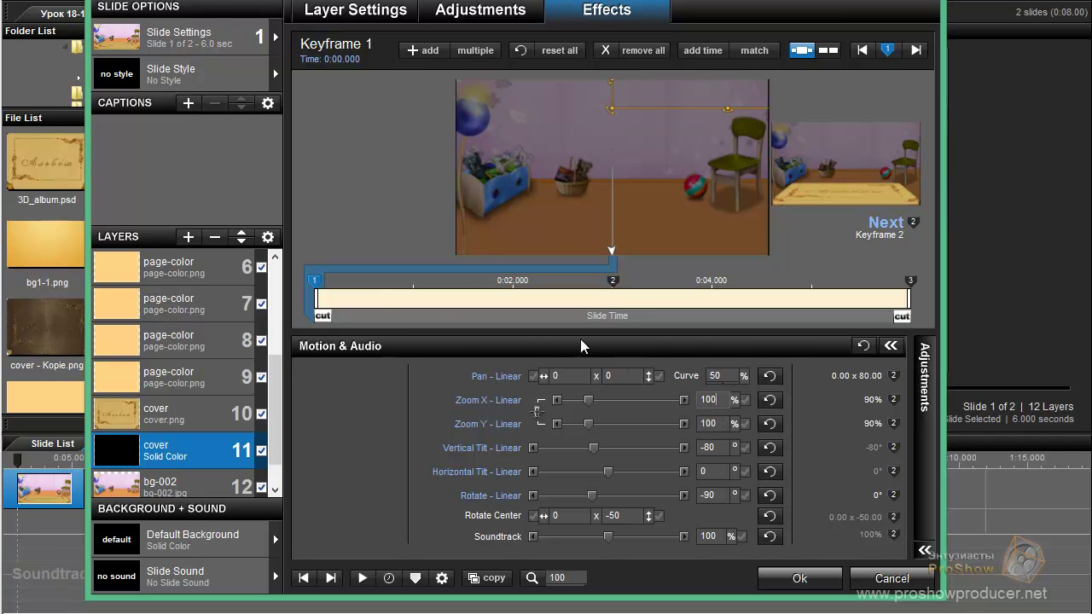
{"action": "mouse_move", "coordinate": [362, 325]}
{"action": "left_mouse_down"}
{"action": "mouse_move", "coordinate": [351, 323]}
{"action": "mouse_move", "coordinate": [452, 329]}
{"action": "left_mouse_up"}
Set both zoom values of the black cover layer 11 to 90% at keyframe 1, check the motion, and apply the slide changes
{"action": "double_click", "coordinate": [710, 399]}
{"action": "type", "text": "90"}
{"action": "key", "text": "Return"}
{"action": "mouse_move", "coordinate": [415, 323]}
{"action": "left_mouse_down"}
{"action": "mouse_move", "coordinate": [317, 322]}
{"action": "mouse_move", "coordinate": [393, 314]}
{"action": "mouse_move", "coordinate": [490, 333]}
{"action": "mouse_move", "coordinate": [578, 322]}
{"action": "left_mouse_up"}
{"action": "mouse_move", "coordinate": [357, 312]}
{"action": "left_mouse_down"}
{"action": "mouse_move", "coordinate": [585, 297]}
{"action": "mouse_move", "coordinate": [516, 299]}
{"action": "left_mouse_up"}
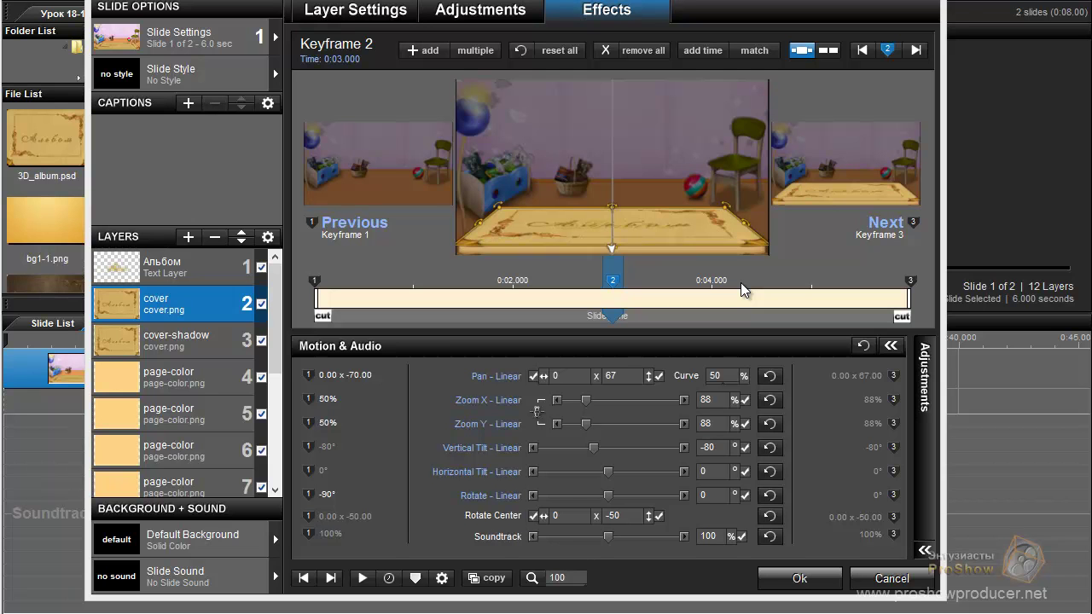
{"action": "left_click", "coordinate": [800, 578]}
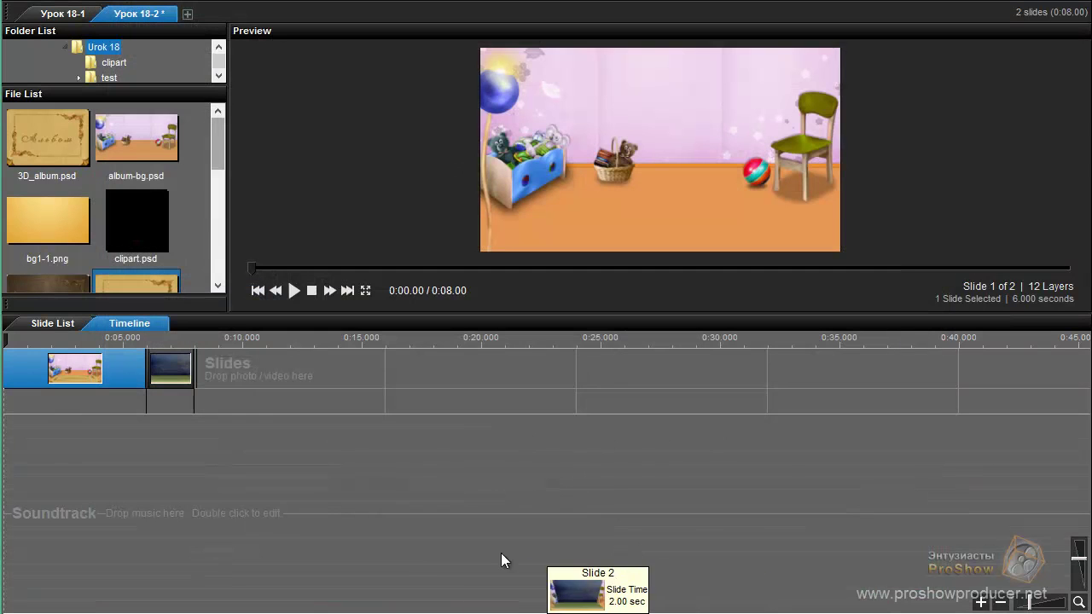
Add the tam-tam-tam song MP3 file to the show's soundtrack
{"action": "right_click", "coordinate": [195, 491]}
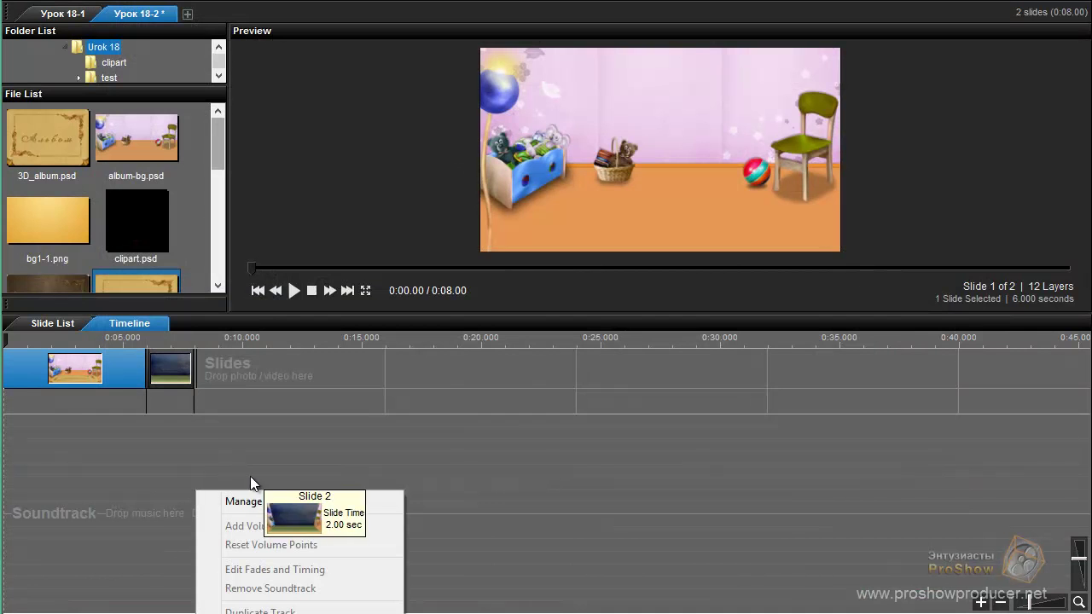
{"action": "left_click", "coordinate": [265, 503]}
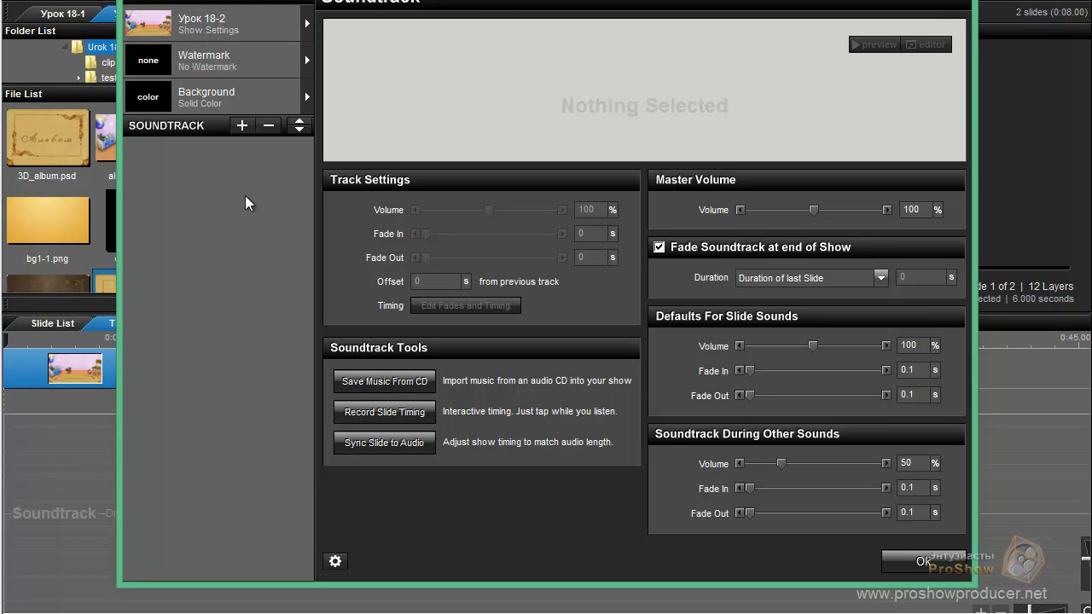
{"action": "left_click", "coordinate": [243, 126]}
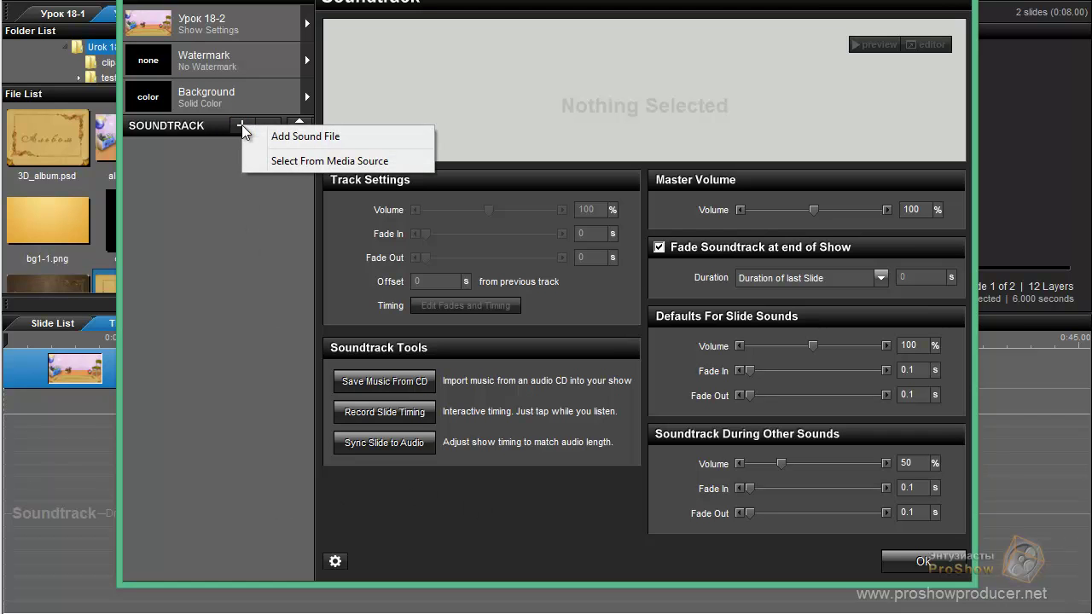
{"action": "left_click", "coordinate": [282, 137]}
{"action": "left_click", "coordinate": [474, 142]}
{"action": "left_click", "coordinate": [821, 416]}
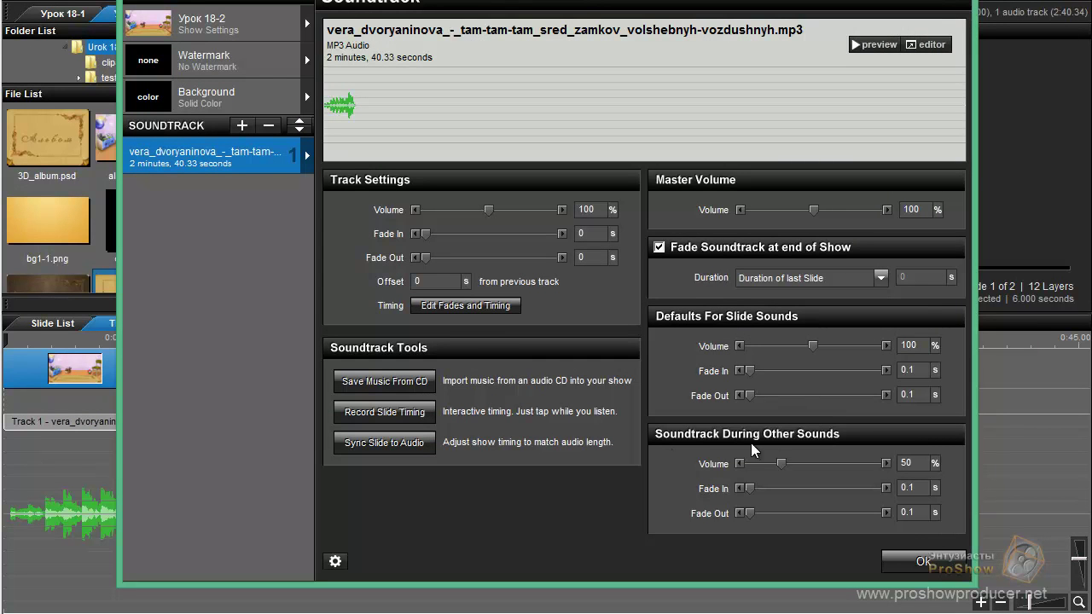
{"action": "left_click", "coordinate": [897, 564]}
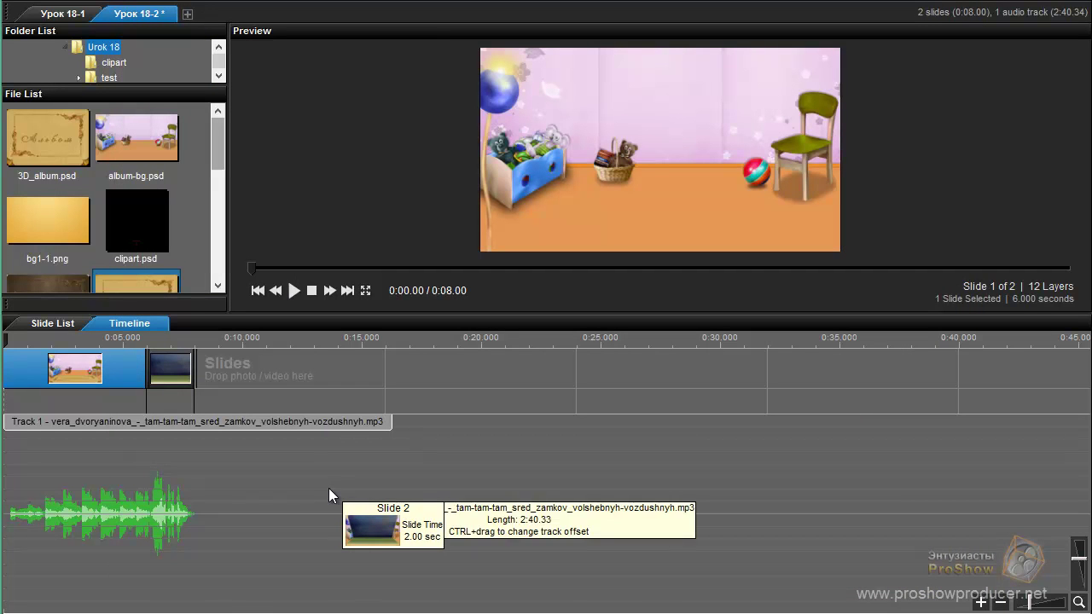
Switch the soundtrack fade at the end of the show off and on again, and reselect Duration of last Slide for it
{"action": "right_click", "coordinate": [186, 505]}
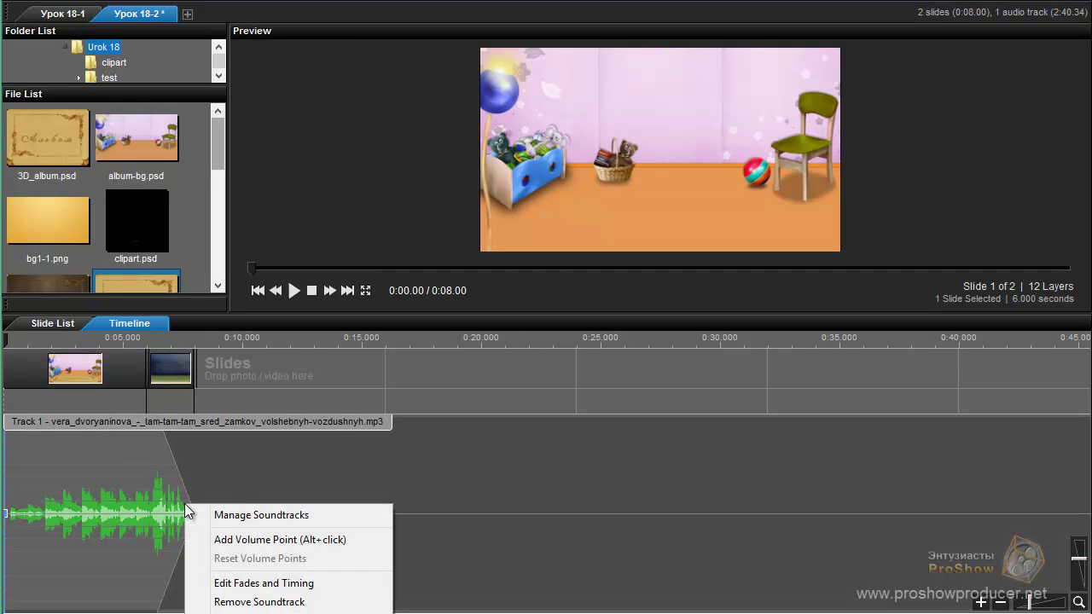
{"action": "left_click", "coordinate": [257, 517]}
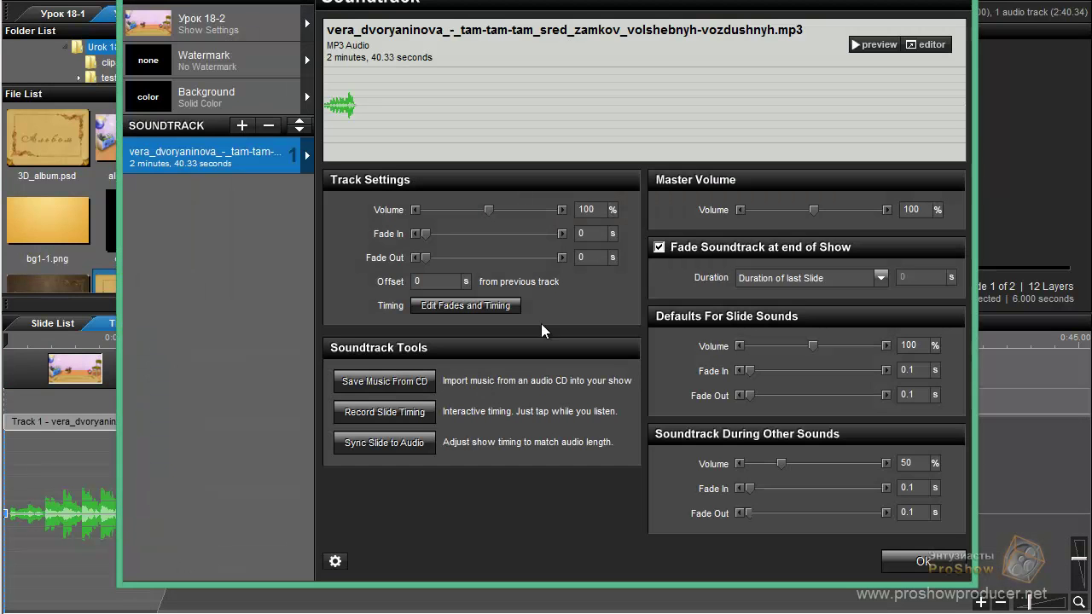
{"action": "left_click", "coordinate": [660, 247]}
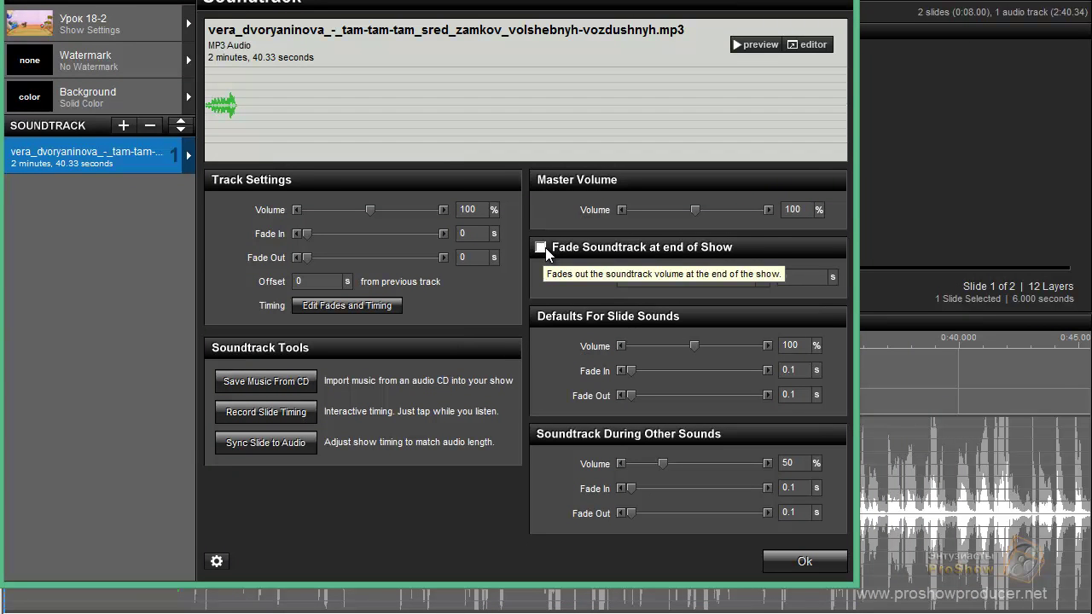
{"action": "left_click", "coordinate": [546, 248]}
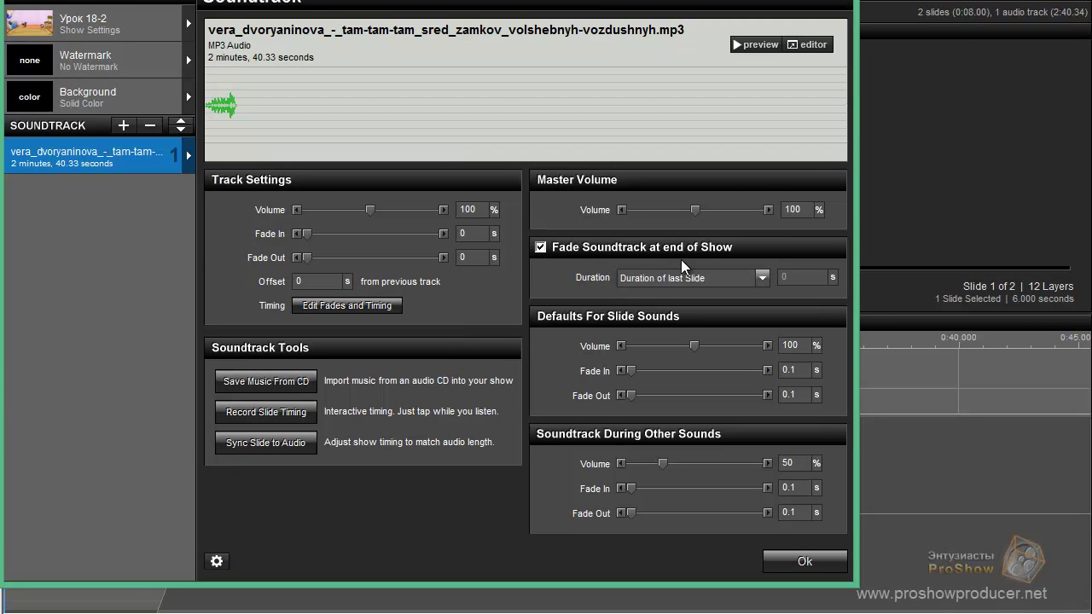
{"action": "left_click", "coordinate": [763, 282]}
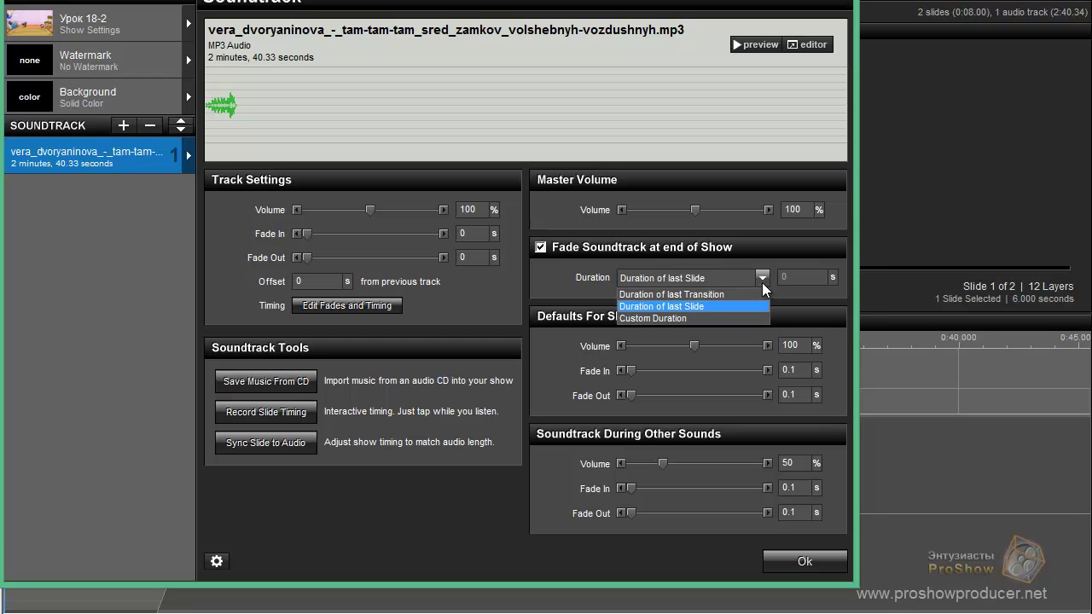
{"action": "left_click", "coordinate": [692, 308]}
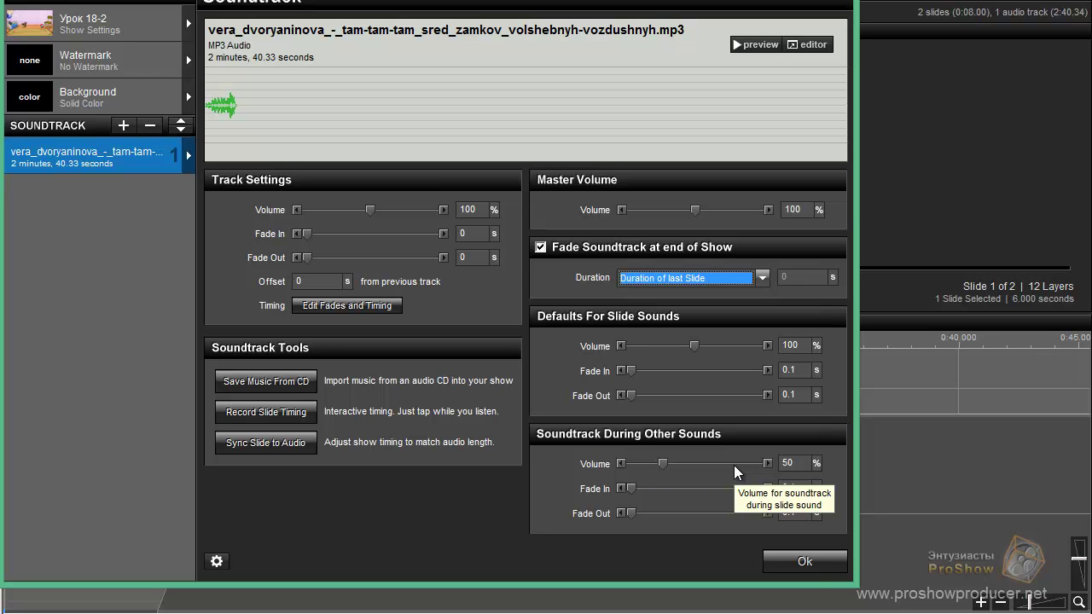
{"action": "left_click", "coordinate": [809, 564]}
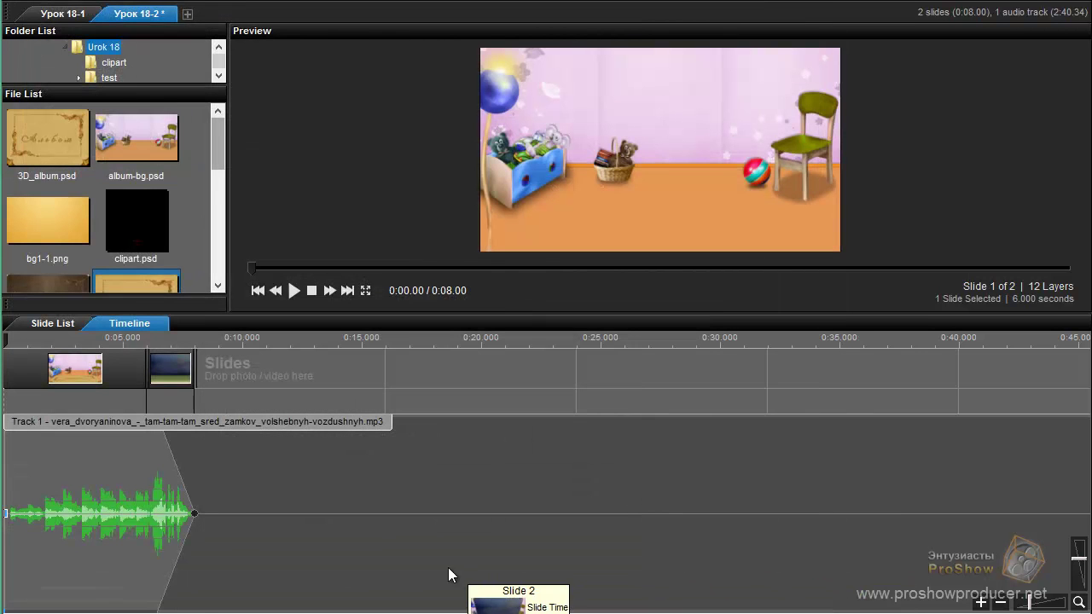
Insert a blank slide after slide 2 in the timeline
{"action": "right_click", "coordinate": [291, 369]}
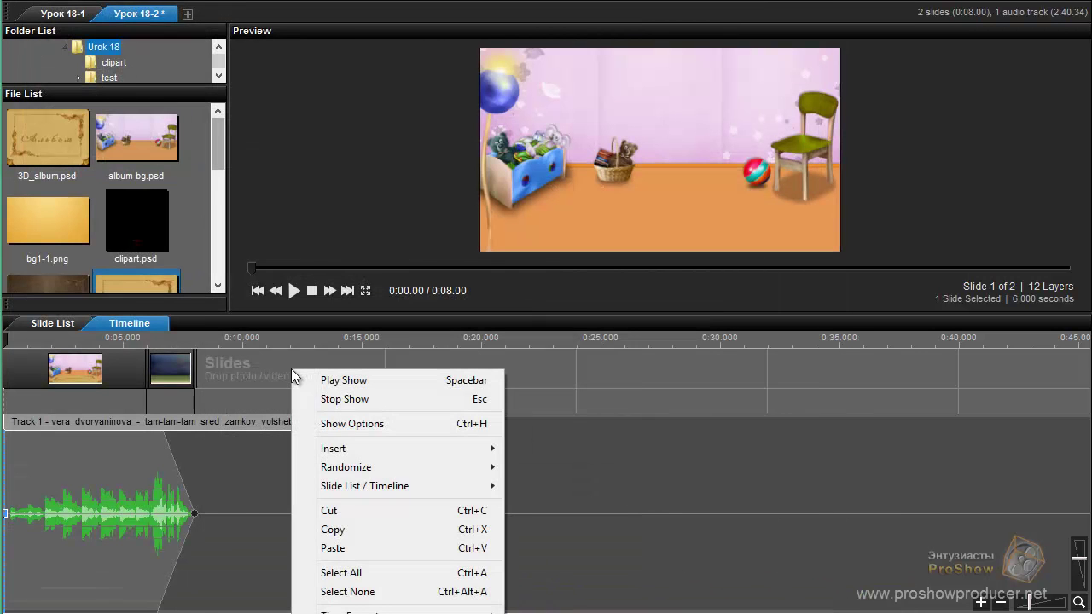
{"action": "mouse_move", "coordinate": [355, 444]}
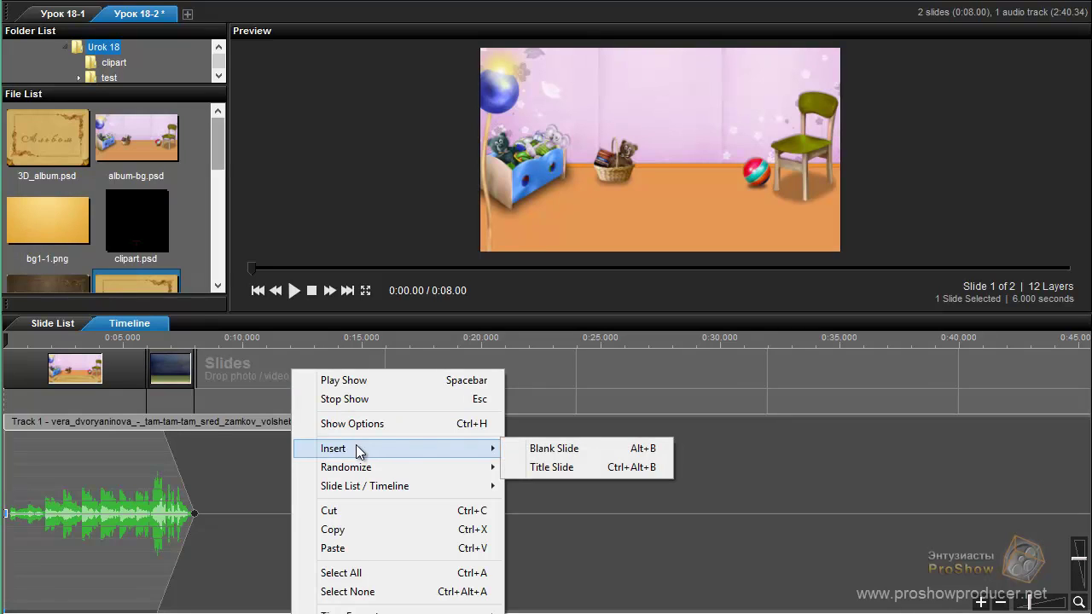
{"action": "left_click", "coordinate": [566, 448]}
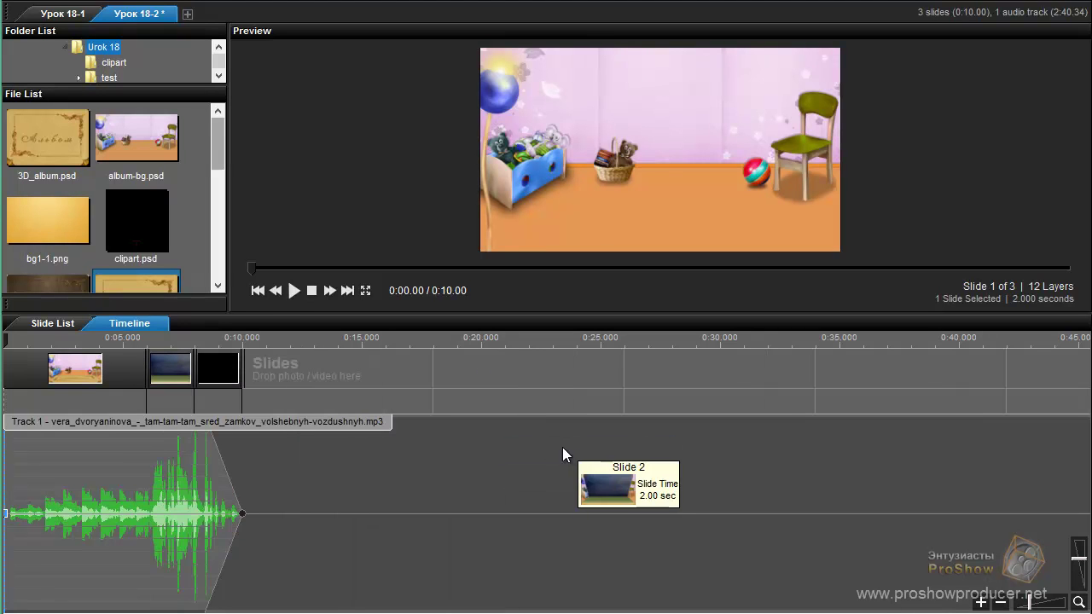
Set the slide time of the blank slide 3 to 20 seconds and apply the change
{"action": "double_click", "coordinate": [221, 372]}
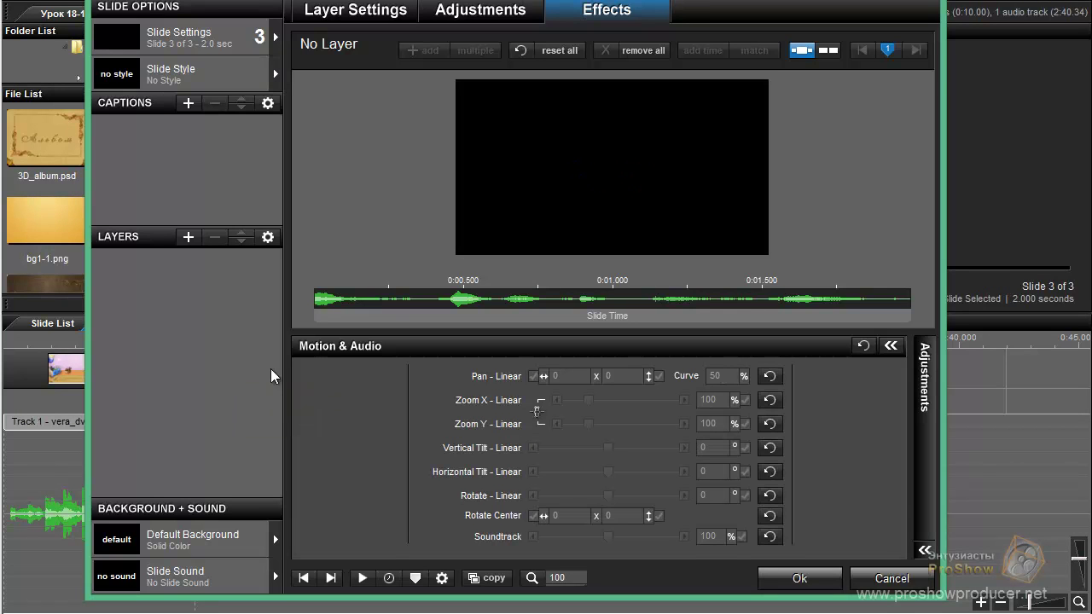
{"action": "left_click", "coordinate": [389, 577]}
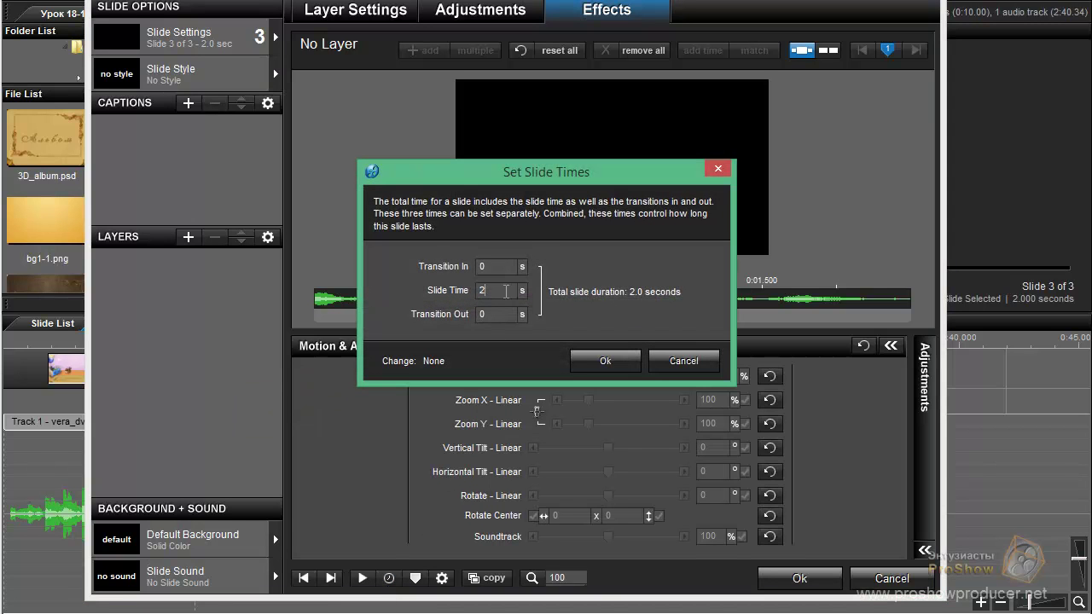
{"action": "type", "text": "0"}
{"action": "left_click", "coordinate": [591, 363]}
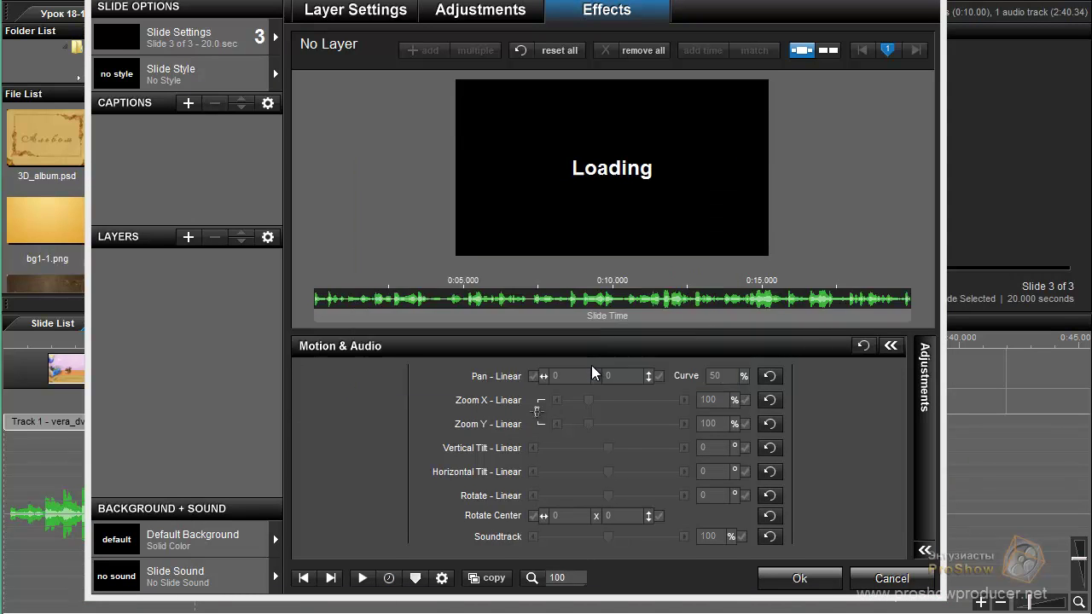
{"action": "left_click", "coordinate": [780, 580]}
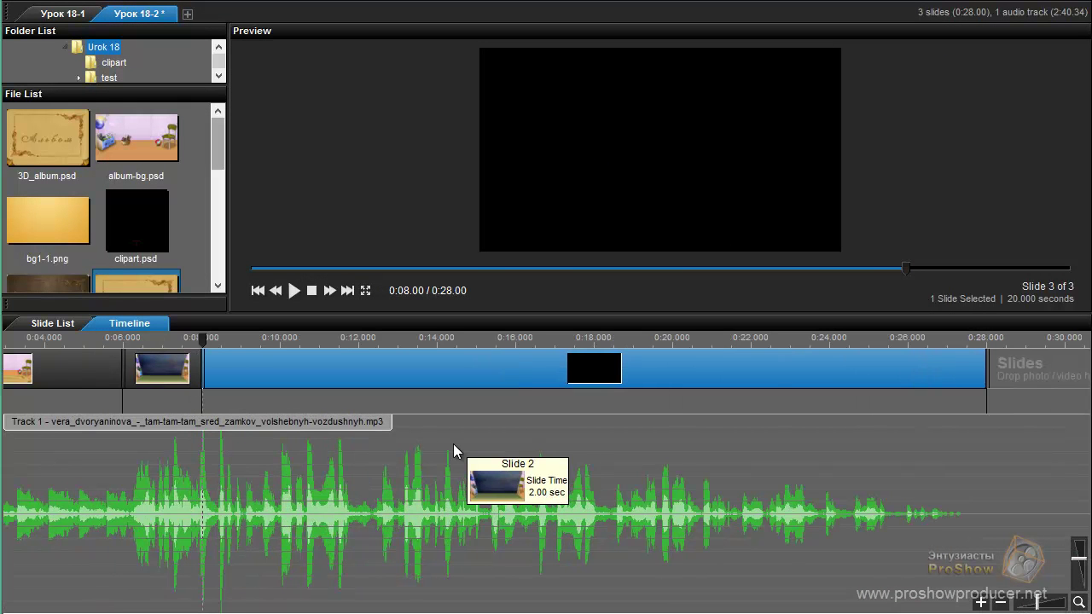
{"action": "scroll", "coordinate": [418, 489], "scroll_direction": "up", "scroll_amount": 2}
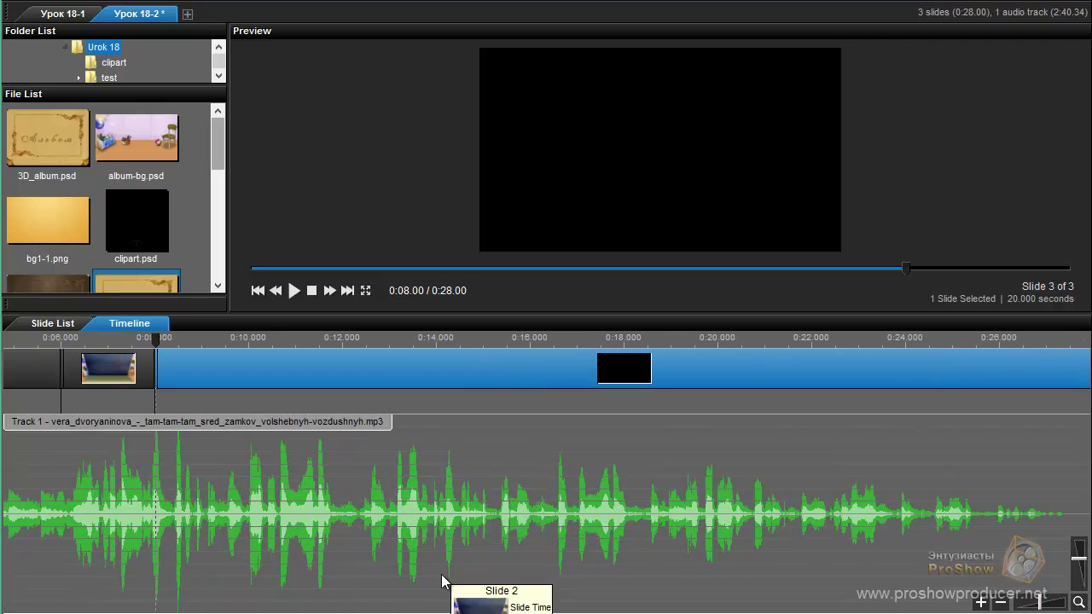
{"action": "scroll", "coordinate": [546, 478], "scroll_direction": "left", "scroll_amount": 3}
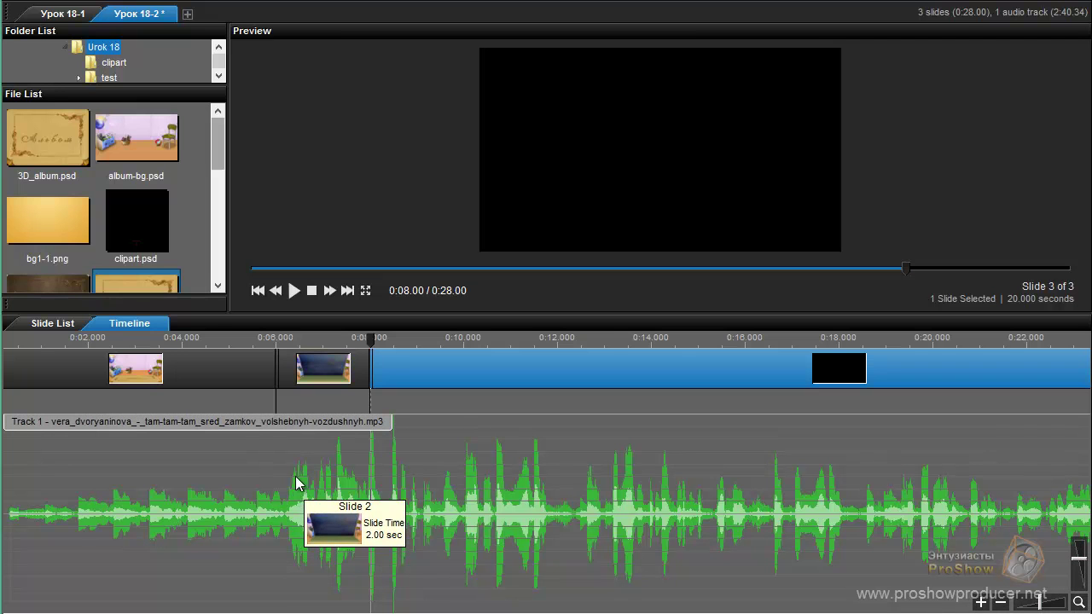
Play the show from the start of blank slide 3, and again from about 5.45 seconds, to check the soundtrack against the slides
{"action": "left_click", "coordinate": [292, 291]}
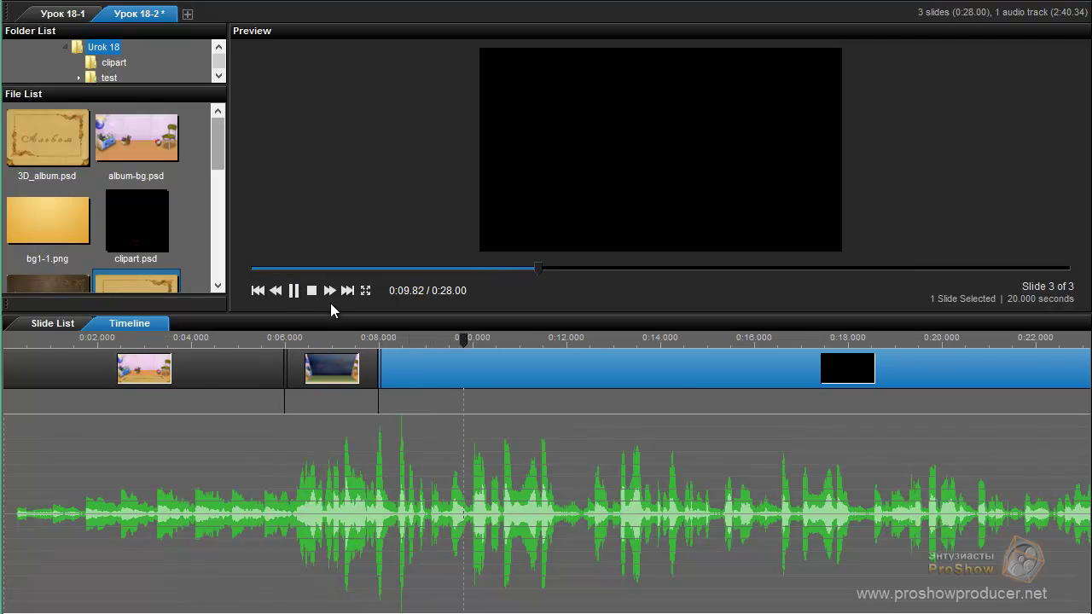
{"action": "left_click", "coordinate": [313, 291]}
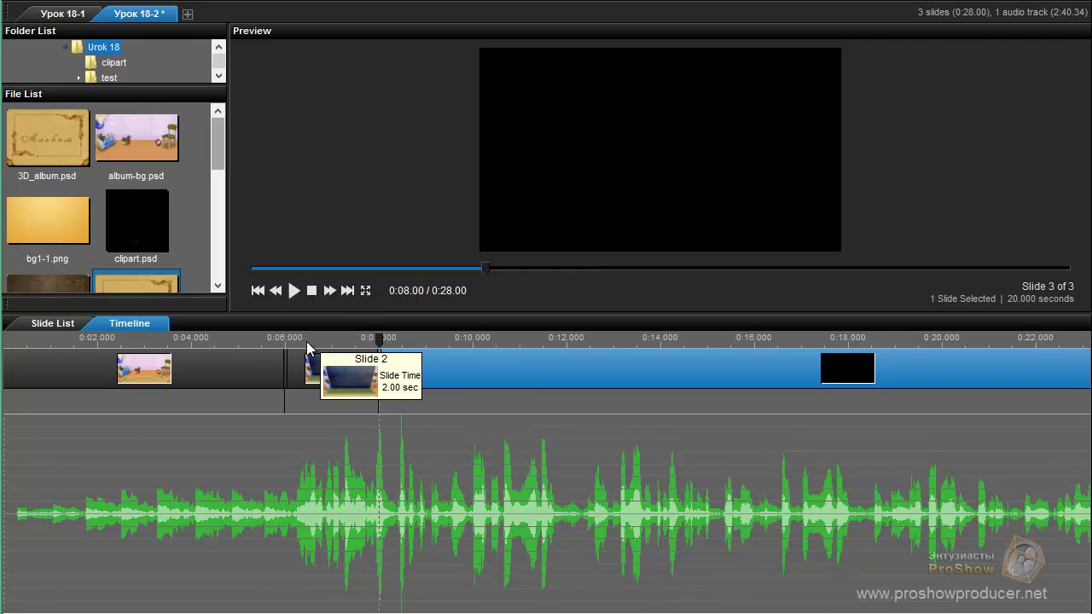
{"action": "left_click", "coordinate": [259, 340]}
{"action": "left_click", "coordinate": [294, 291]}
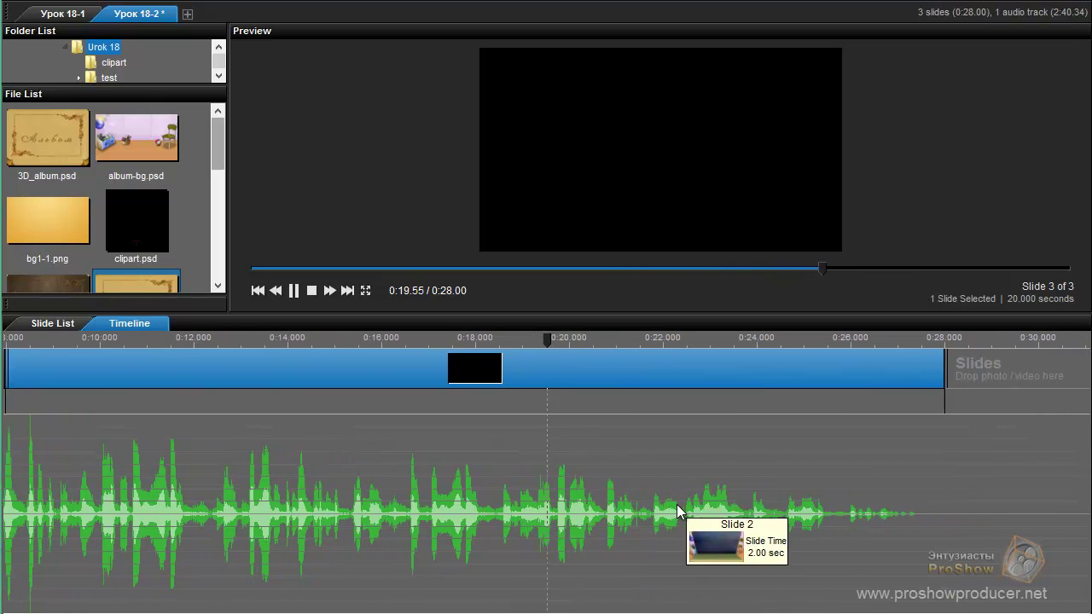
{"action": "key", "text": "space"}
{"action": "left_click", "coordinate": [300, 364]}
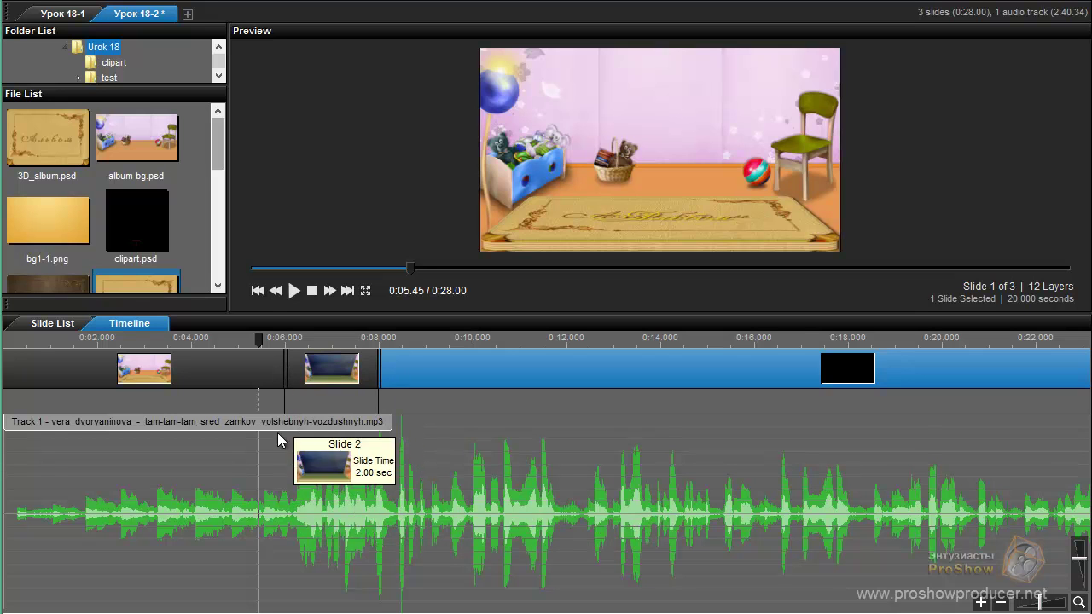
Set the soundtrack's offset from the previous track to -0.4 seconds
{"action": "right_click", "coordinate": [298, 500]}
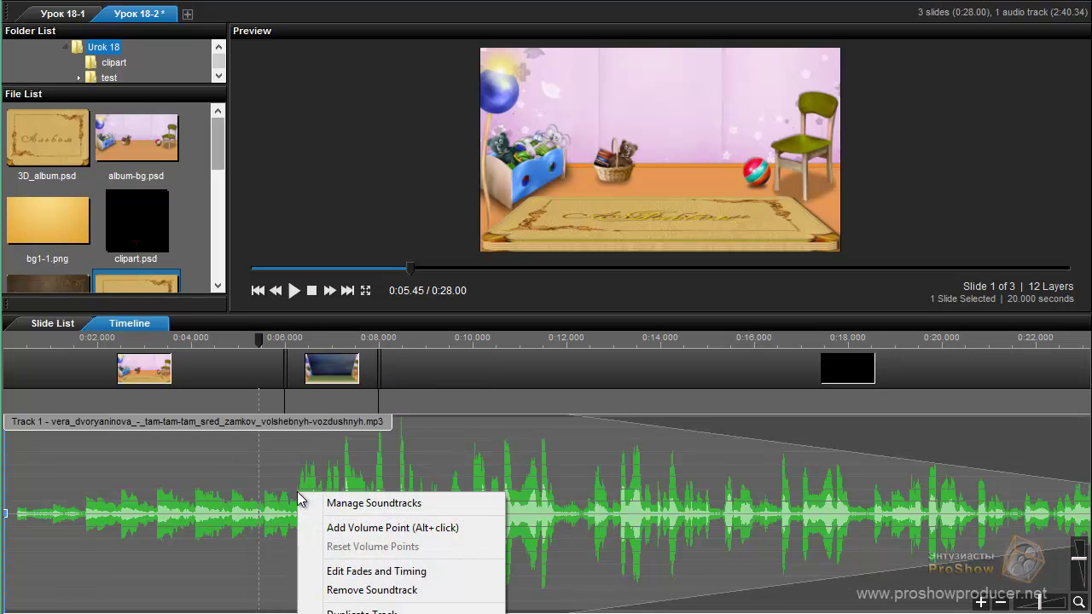
{"action": "left_click", "coordinate": [360, 504]}
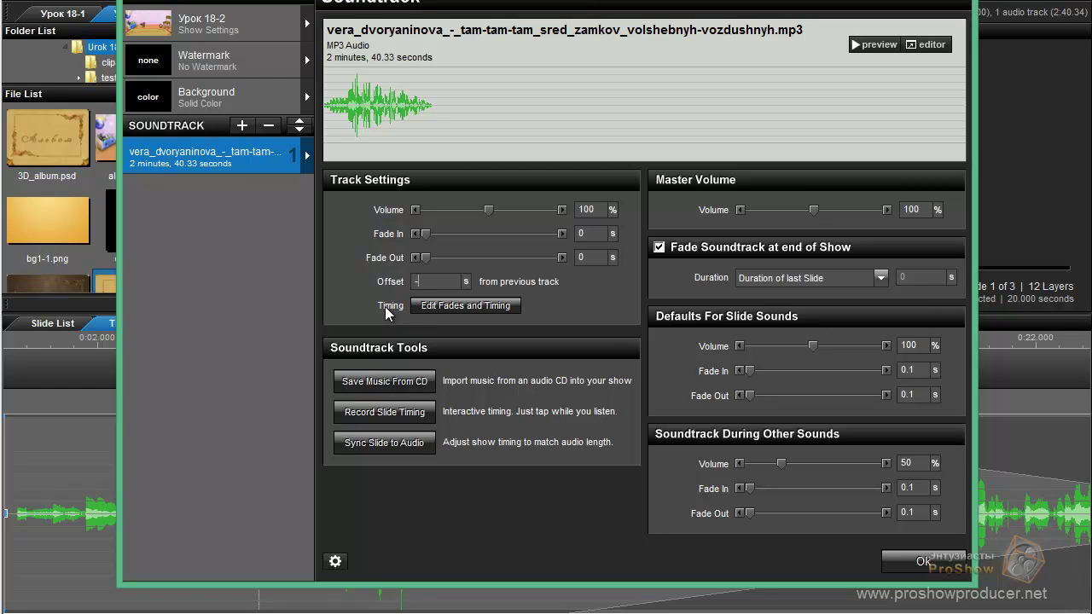
{"action": "type", "text": "-0.4"}
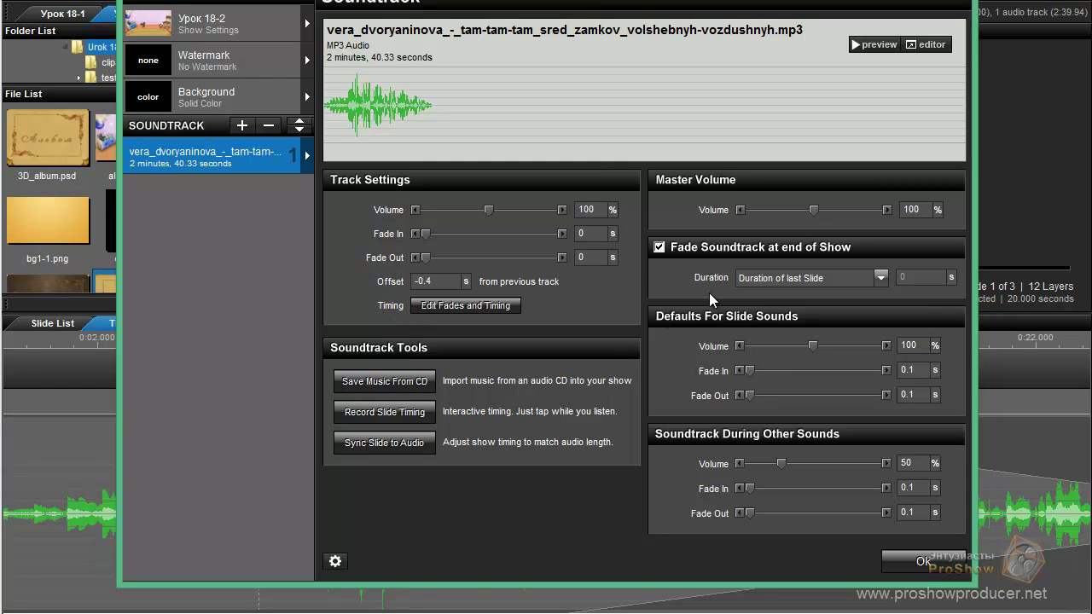
{"action": "left_click", "coordinate": [926, 561]}
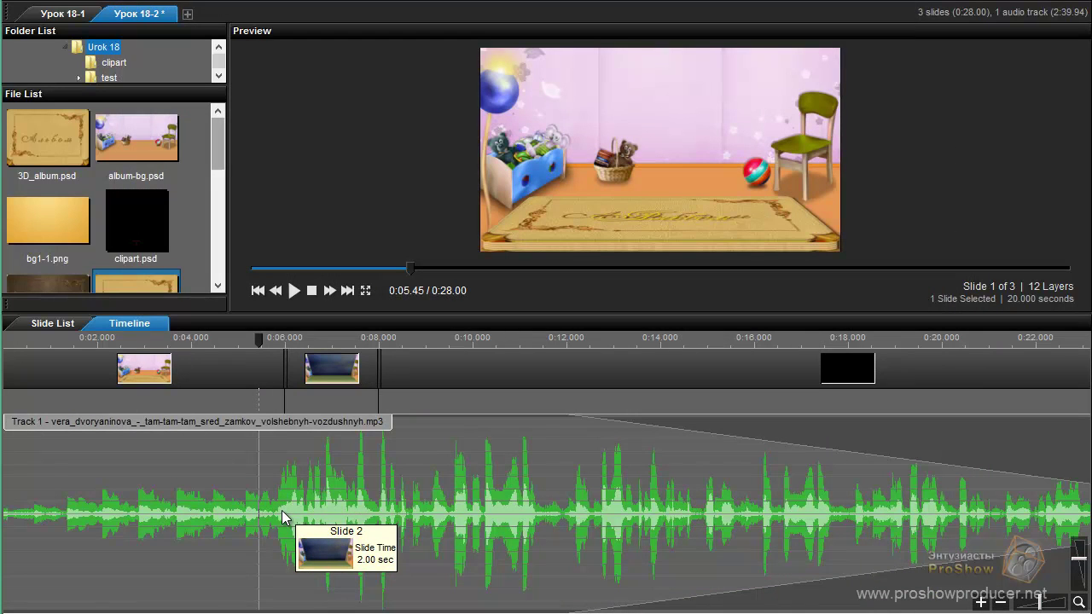
Set the soundtrack's offset to -0.3 seconds and play the show from about 5.45 seconds to check the sync
{"action": "right_click", "coordinate": [336, 451]}
{"action": "left_click", "coordinate": [402, 464]}
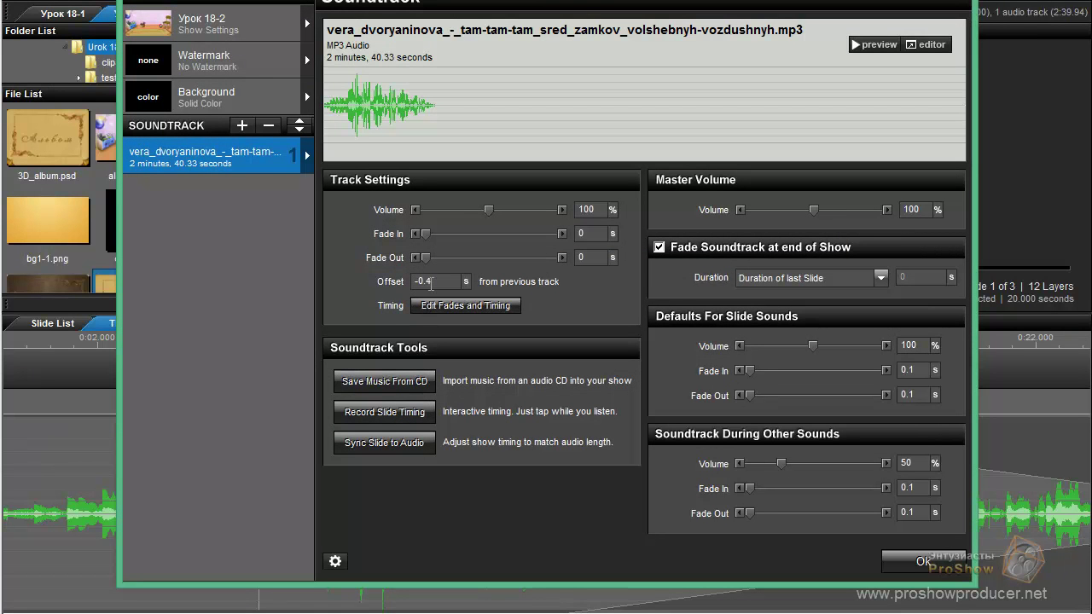
{"action": "key", "text": "BackSpace"}
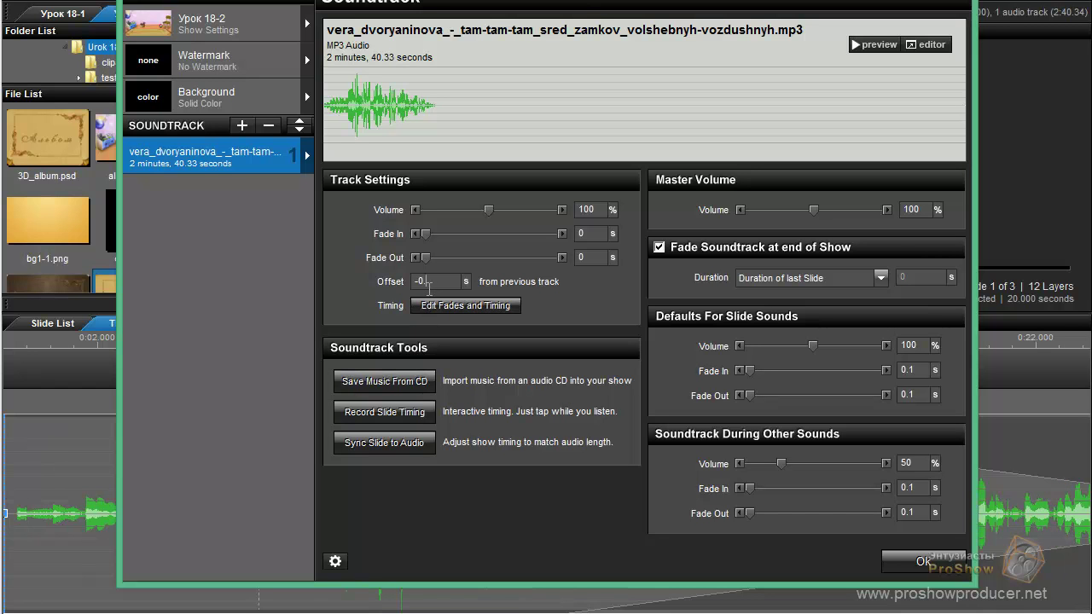
{"action": "left_click", "coordinate": [924, 561]}
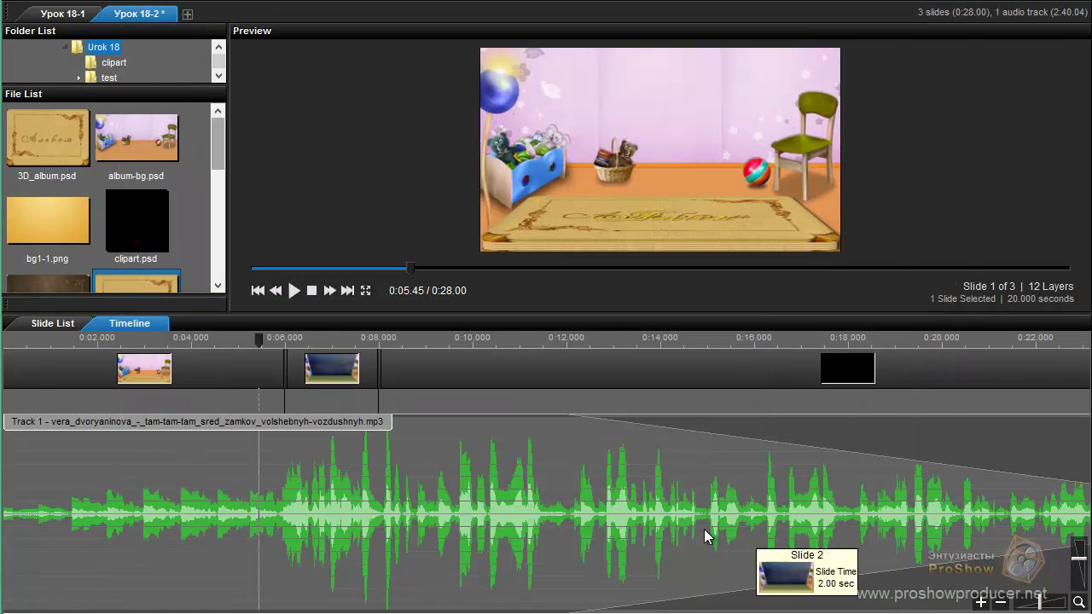
{"action": "left_click", "coordinate": [294, 291]}
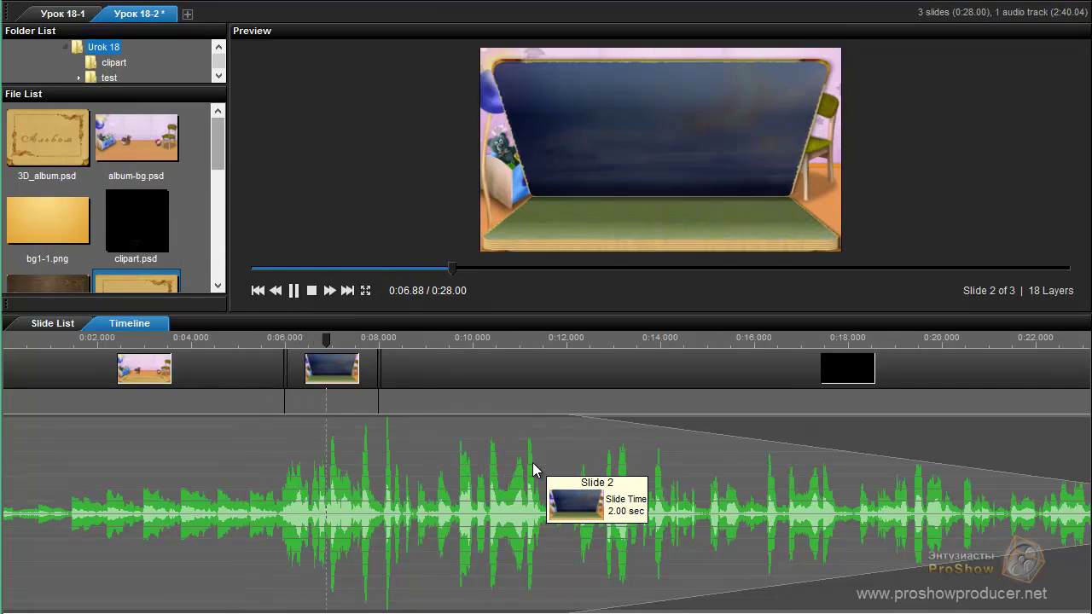
{"action": "key", "text": "space"}
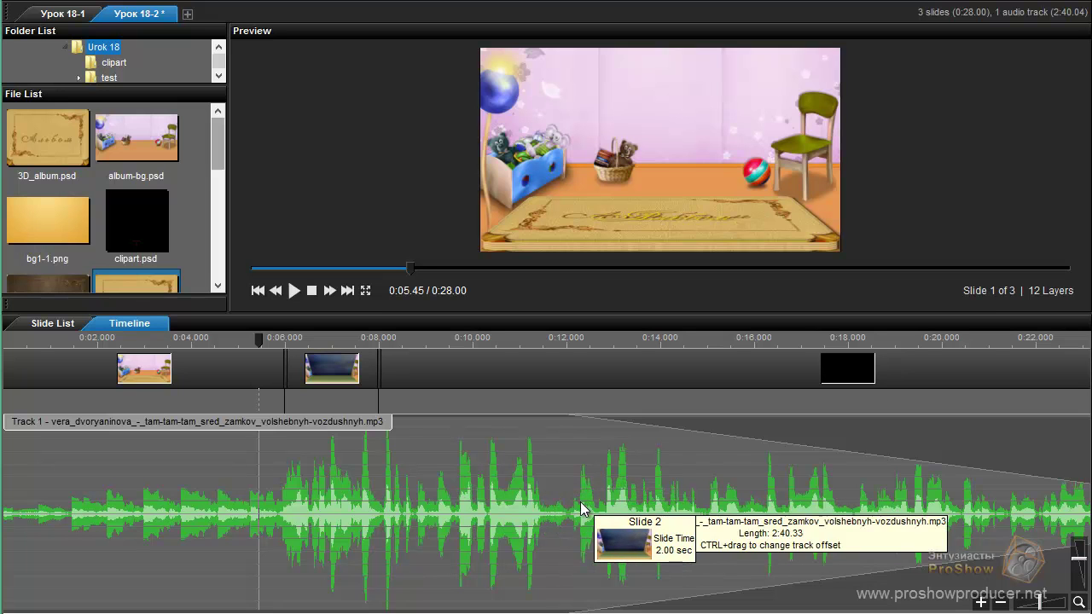
Set the slide time of blank slide 3 to 4.5 seconds
{"action": "right_click", "coordinate": [580, 365]}
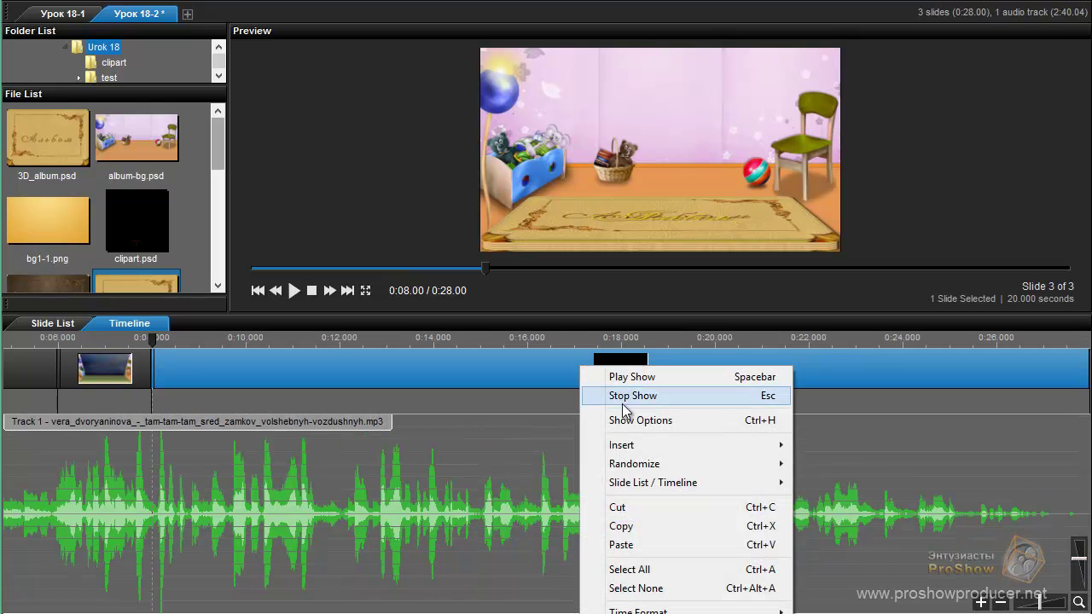
{"action": "double_click", "coordinate": [333, 372]}
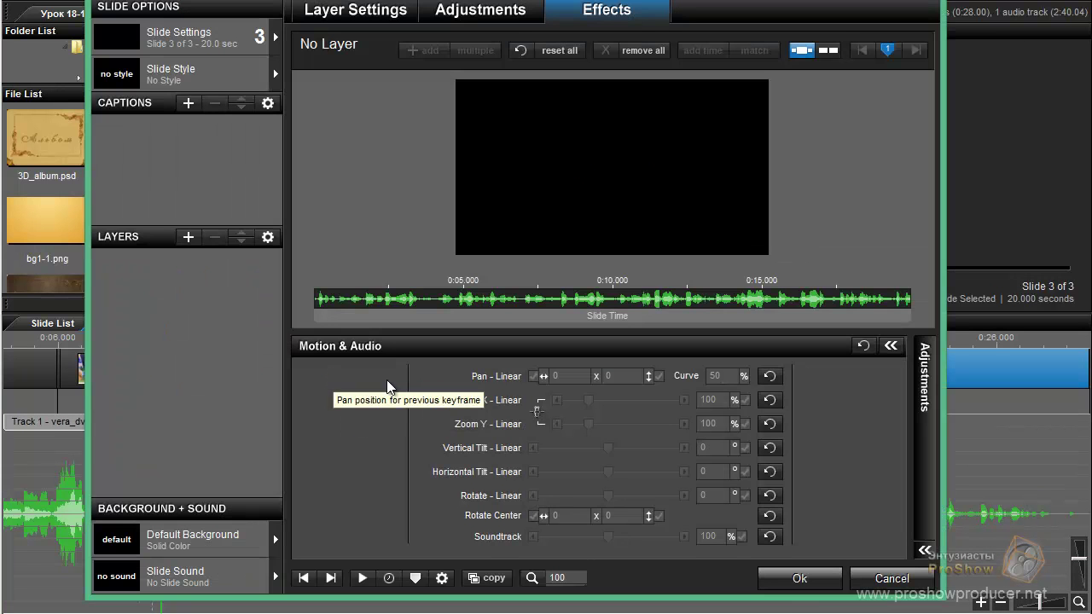
{"action": "left_click", "coordinate": [388, 580]}
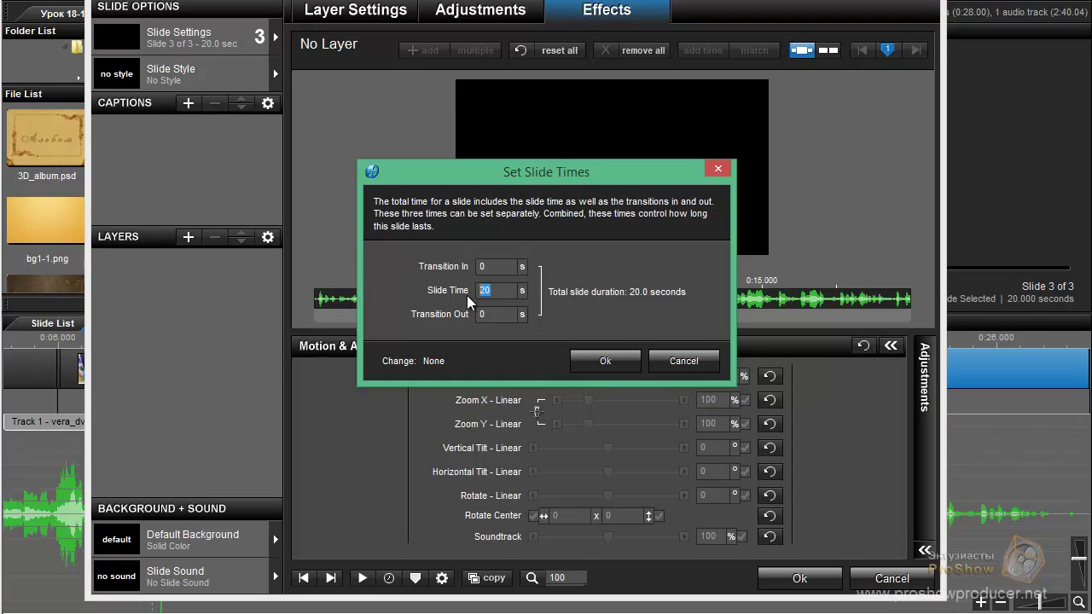
{"action": "type", "text": "4.5"}
{"action": "left_click", "coordinate": [616, 366]}
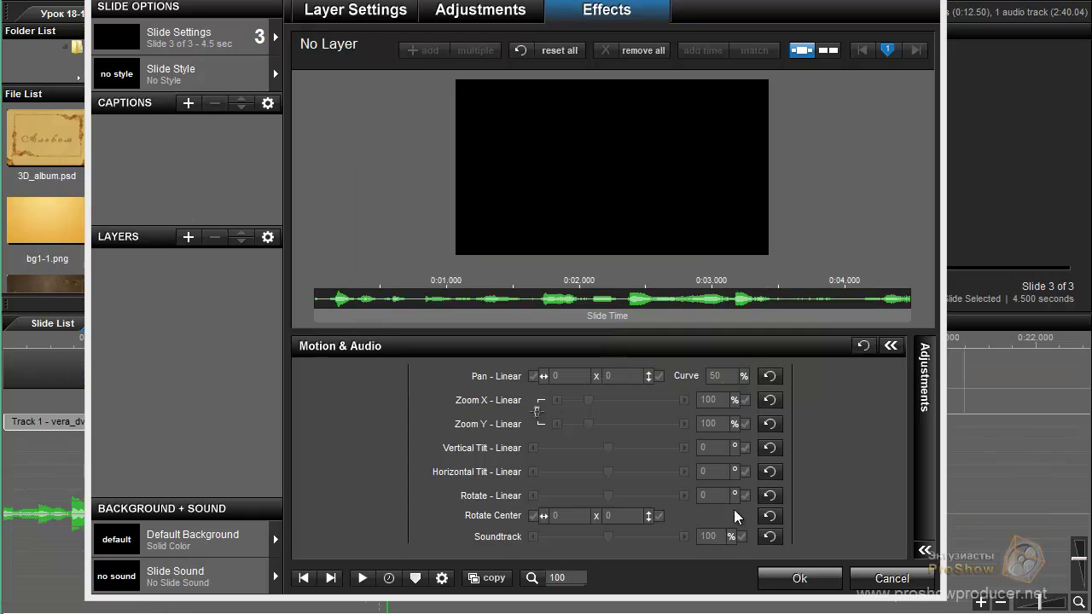
{"action": "left_click", "coordinate": [801, 574]}
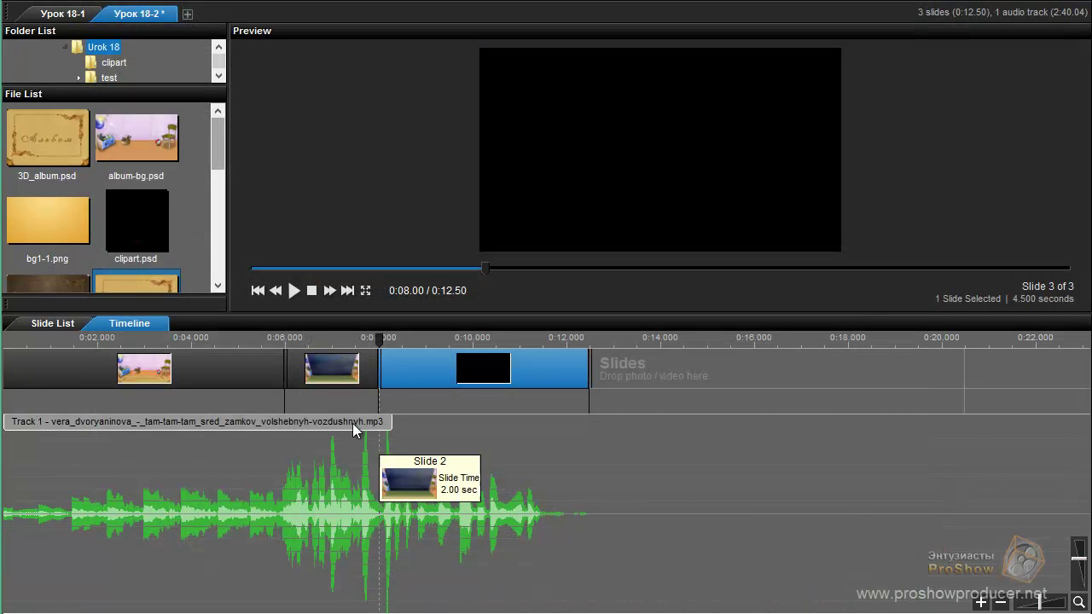
Play the show from about 6.53 seconds, shorten blank slide 3 in the timeline to about 4.33 seconds, and replay it
{"action": "left_click", "coordinate": [310, 338]}
{"action": "left_click", "coordinate": [290, 297]}
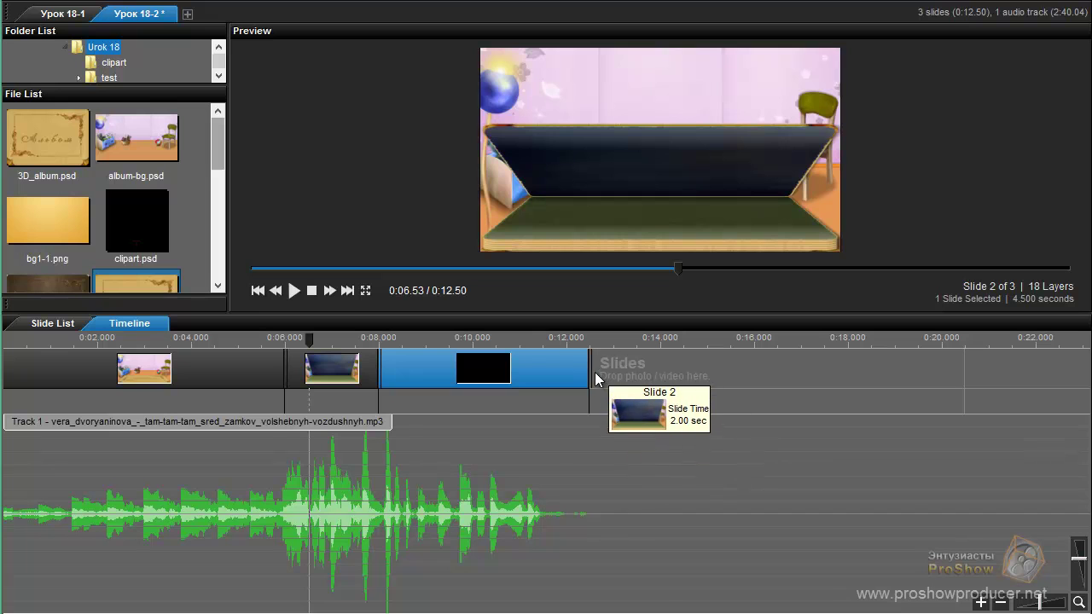
{"action": "left_click_drag", "start_coordinate": [590, 366], "coordinate": [582, 369]}
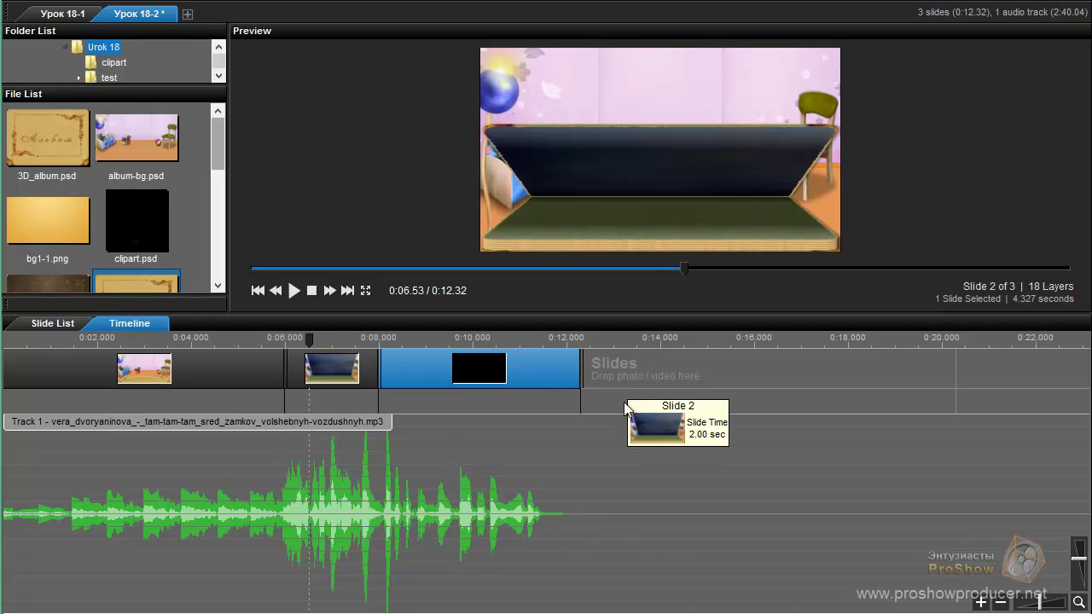
{"action": "left_click", "coordinate": [293, 291]}
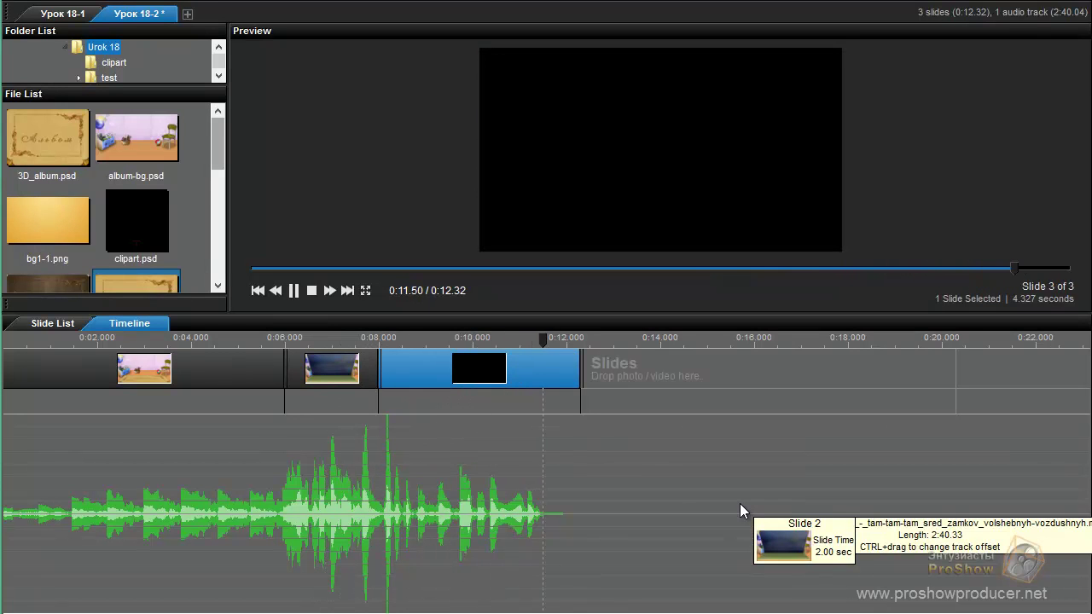
Turn off fading the soundtrack at the end of the show
{"action": "right_click", "coordinate": [399, 509]}
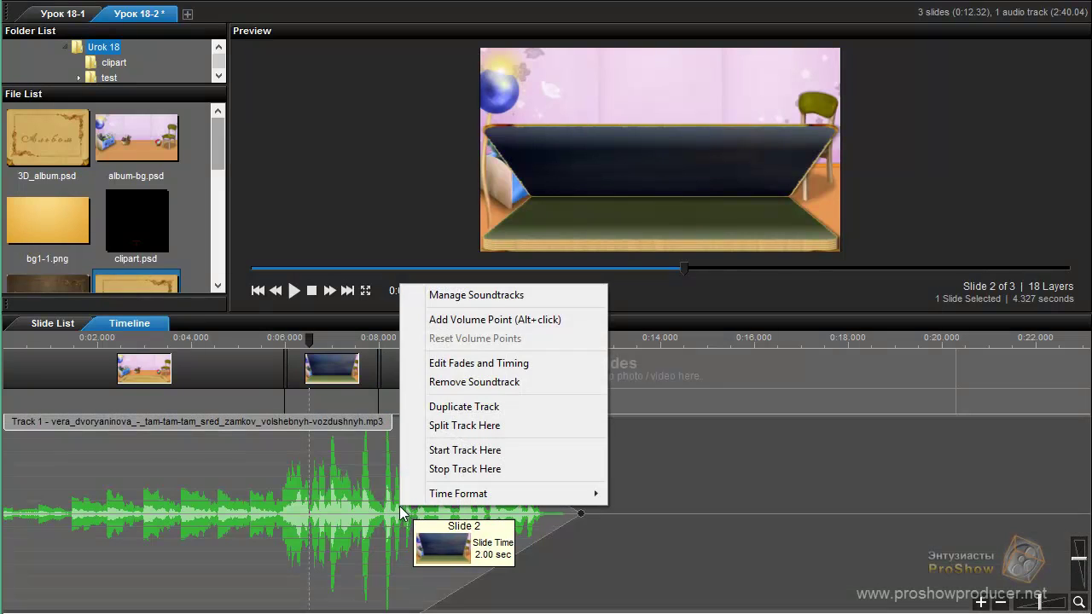
{"action": "left_click", "coordinate": [478, 295]}
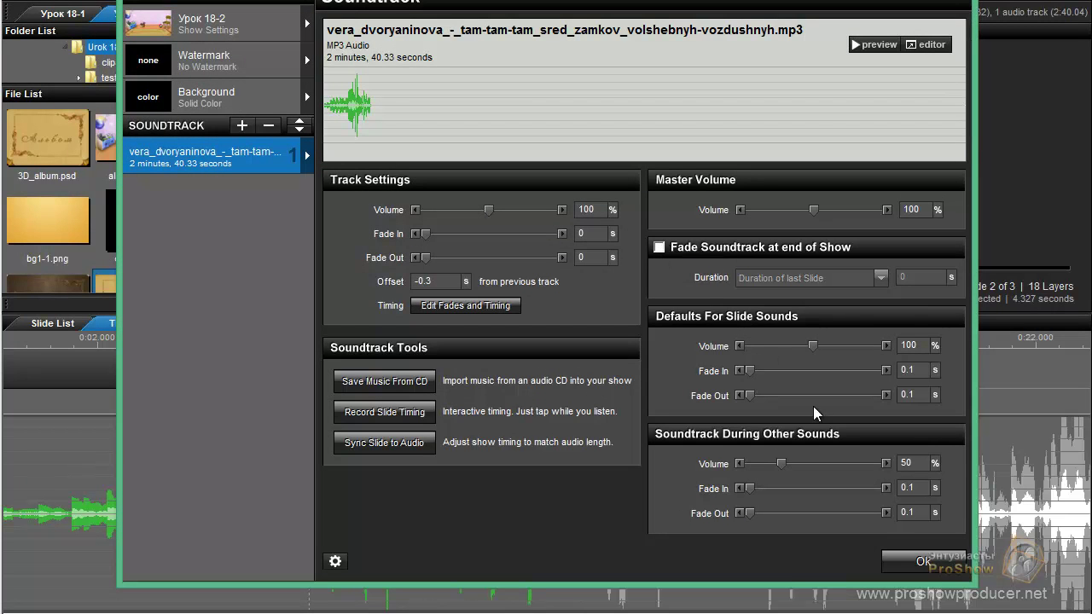
{"action": "left_click", "coordinate": [905, 561]}
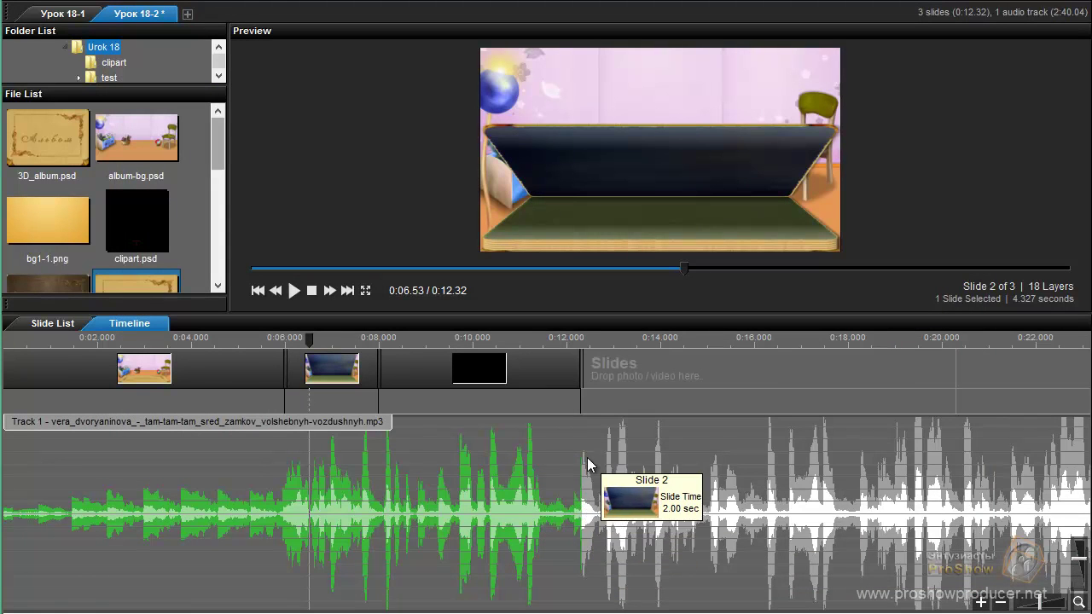
Set the slide time of blank slide 3 to 4.3 seconds
{"action": "double_click", "coordinate": [542, 376]}
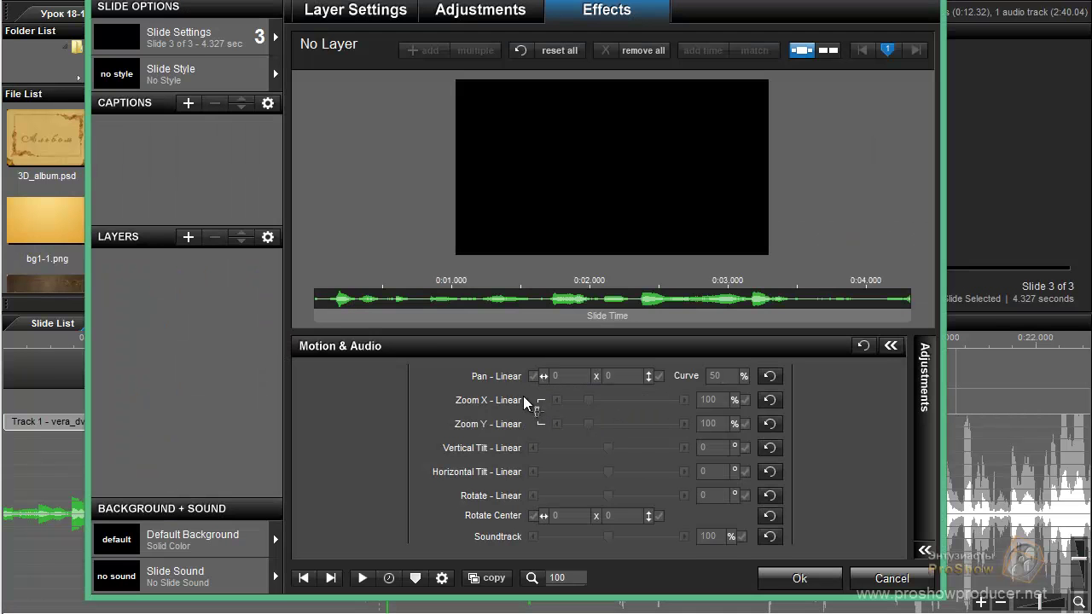
{"action": "left_click", "coordinate": [389, 578]}
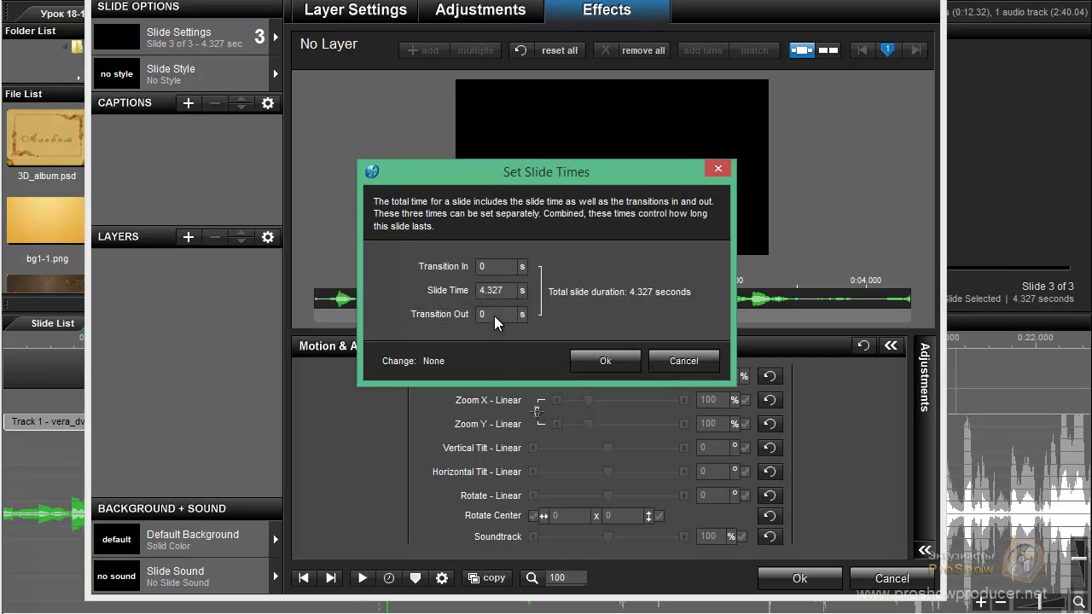
{"action": "left_click_drag", "start_coordinate": [491, 290], "coordinate": [528, 292]}
{"action": "type", "text": "3"}
{"action": "left_click", "coordinate": [585, 361]}
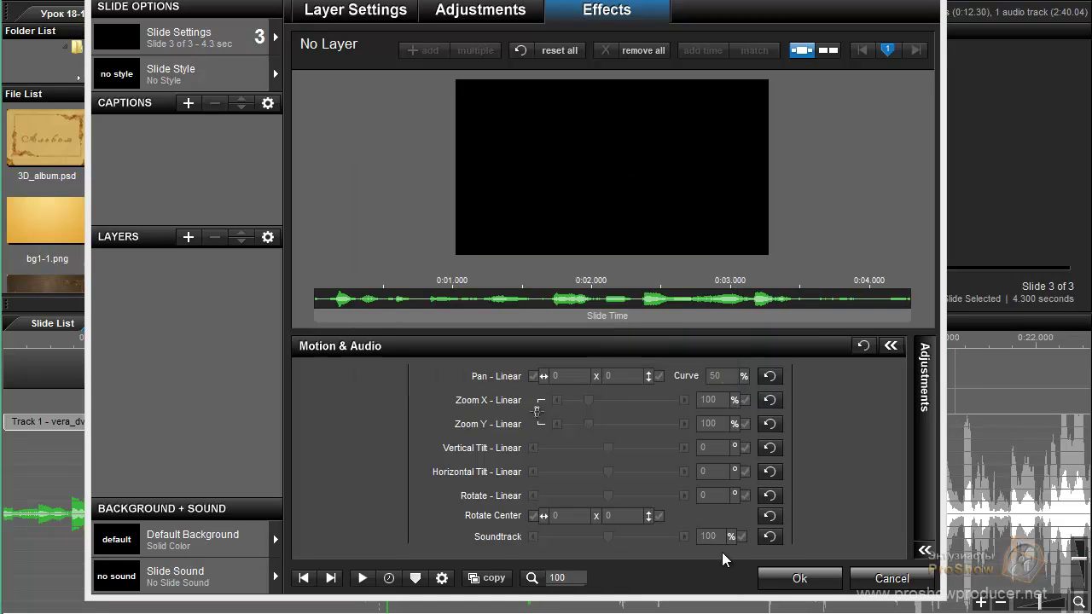
{"action": "left_click", "coordinate": [761, 580]}
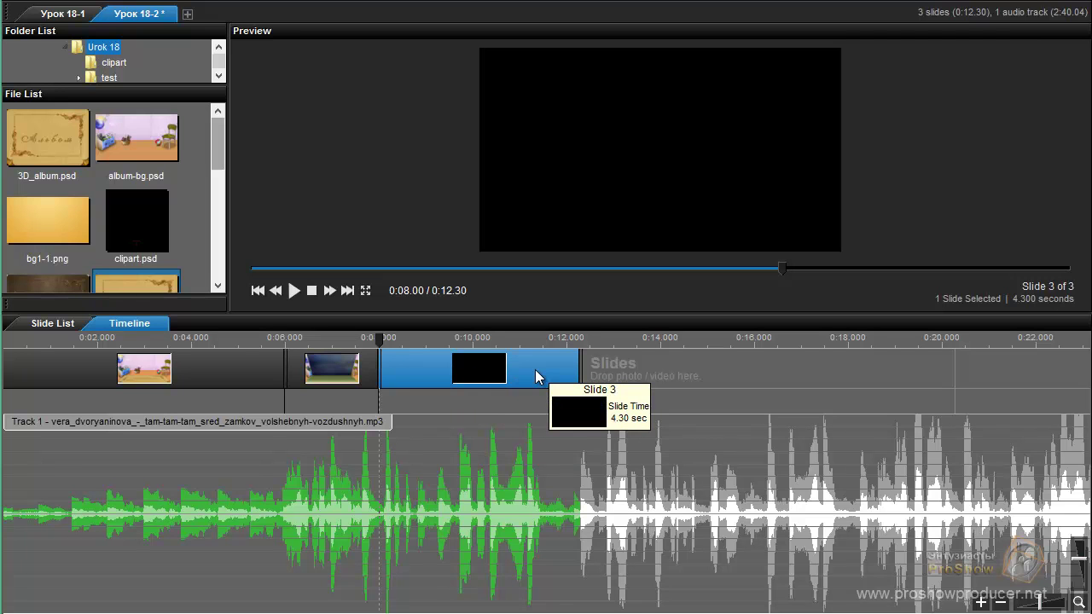
Open the Keyframe Editor for slide 2 and move its window fully into view
{"action": "double_click", "coordinate": [318, 382]}
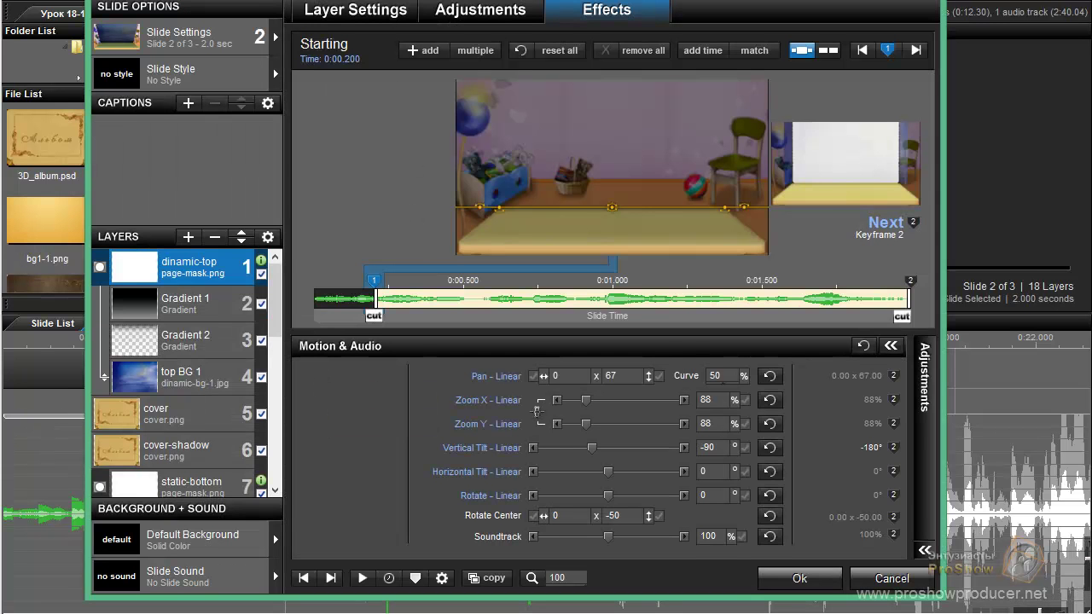
{"action": "left_click_drag", "start_coordinate": [382, 0], "coordinate": [350, 8]}
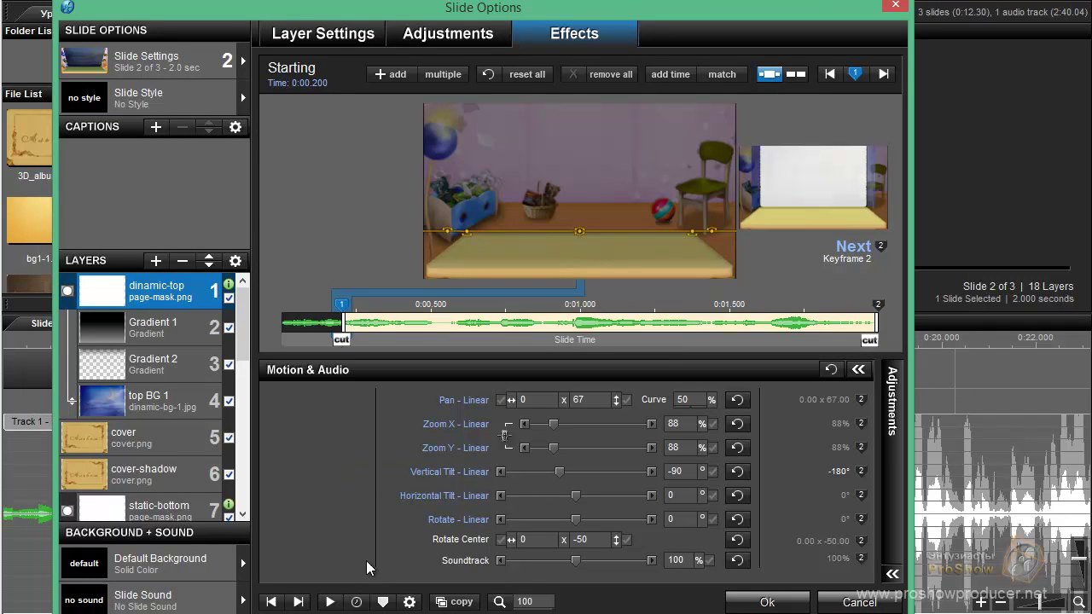
{"action": "left_click", "coordinate": [383, 602]}
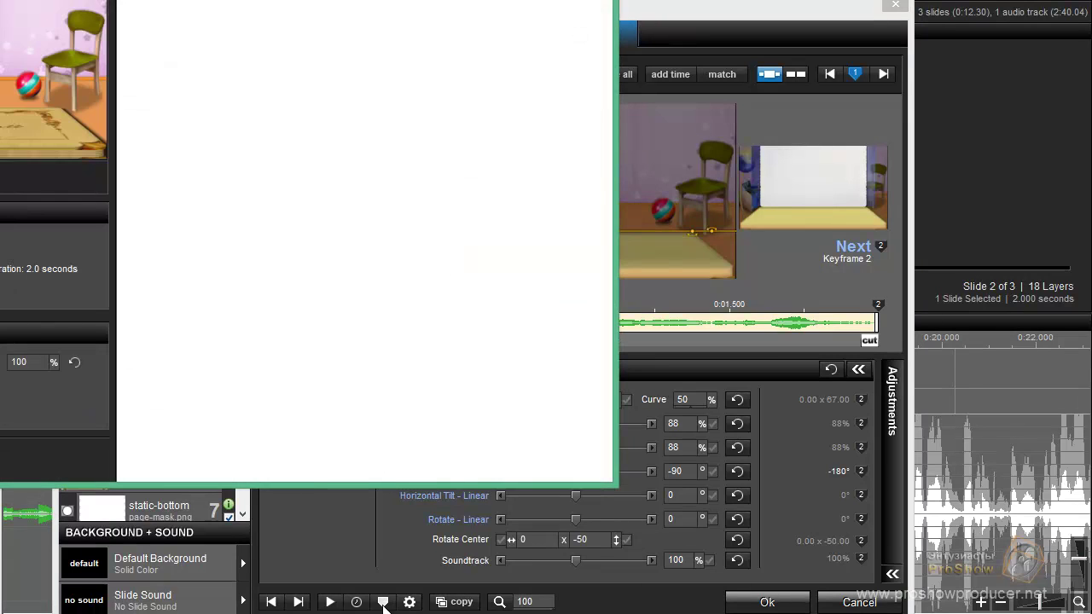
{"action": "left_click_drag", "start_coordinate": [187, 0], "coordinate": [461, 13]}
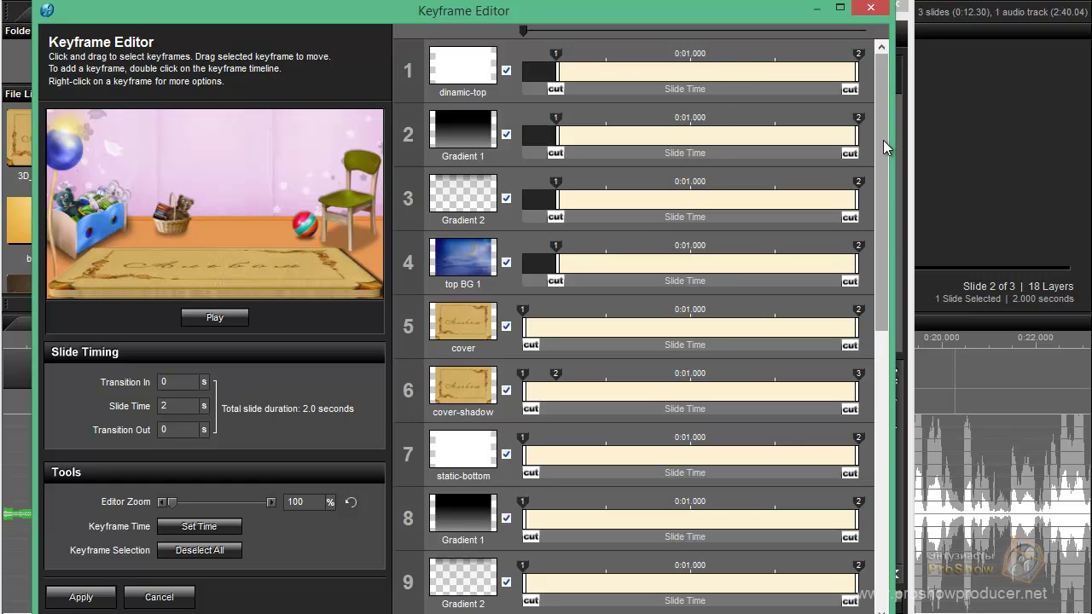
Select the last keyframe of every layer from 1 dinamic-top to 17 cover, leaving out background layer 18 bg-002
{"action": "left_click_drag", "start_coordinate": [884, 139], "coordinate": [917, 438]}
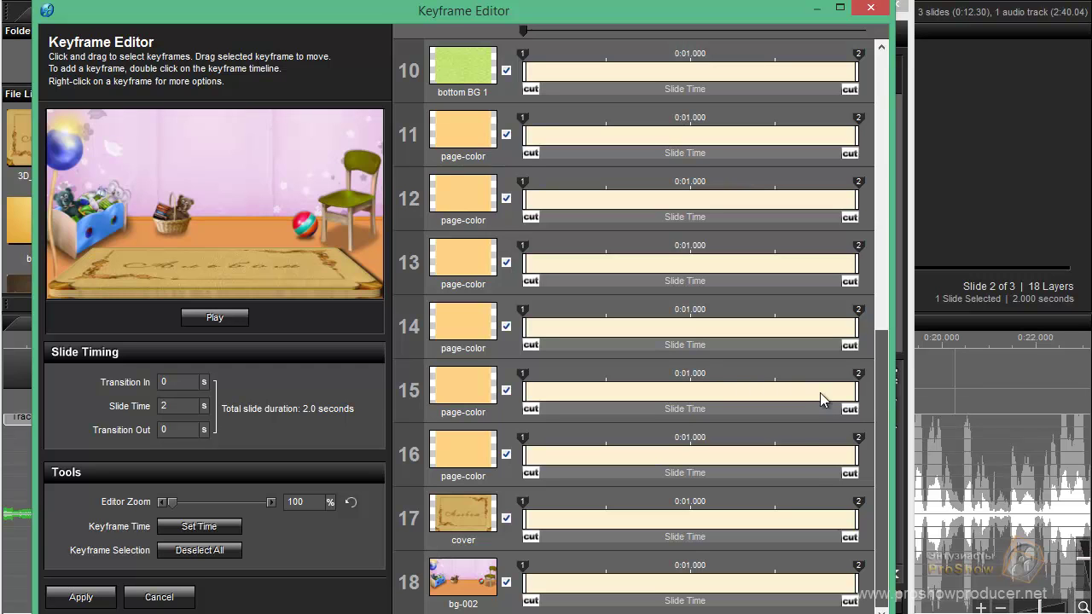
{"action": "left_click", "coordinate": [860, 501]}
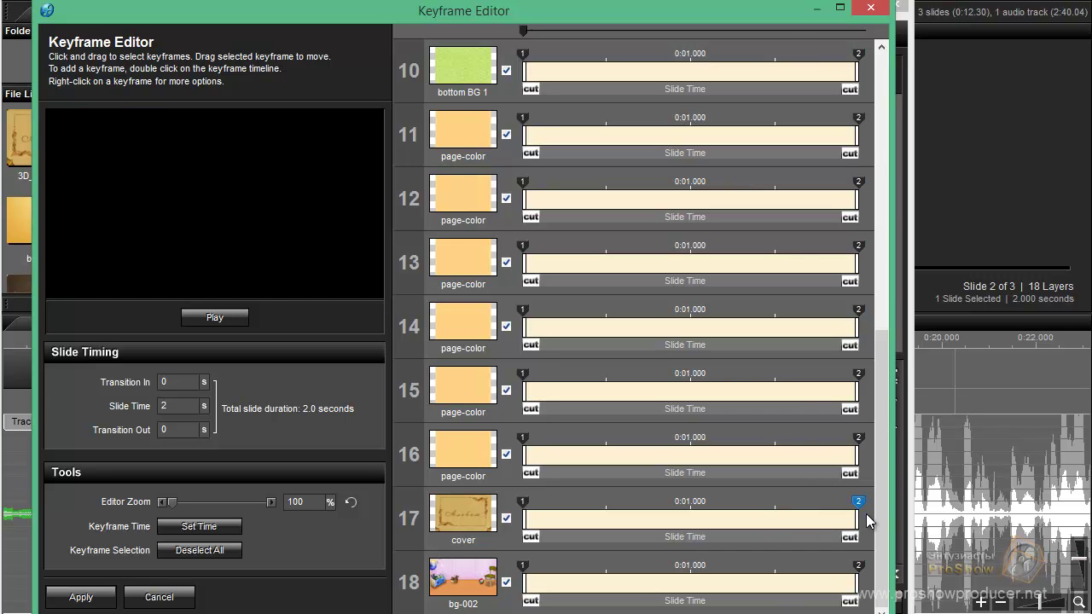
{"action": "left_click_drag", "start_coordinate": [828, 492], "coordinate": [826, 39]}
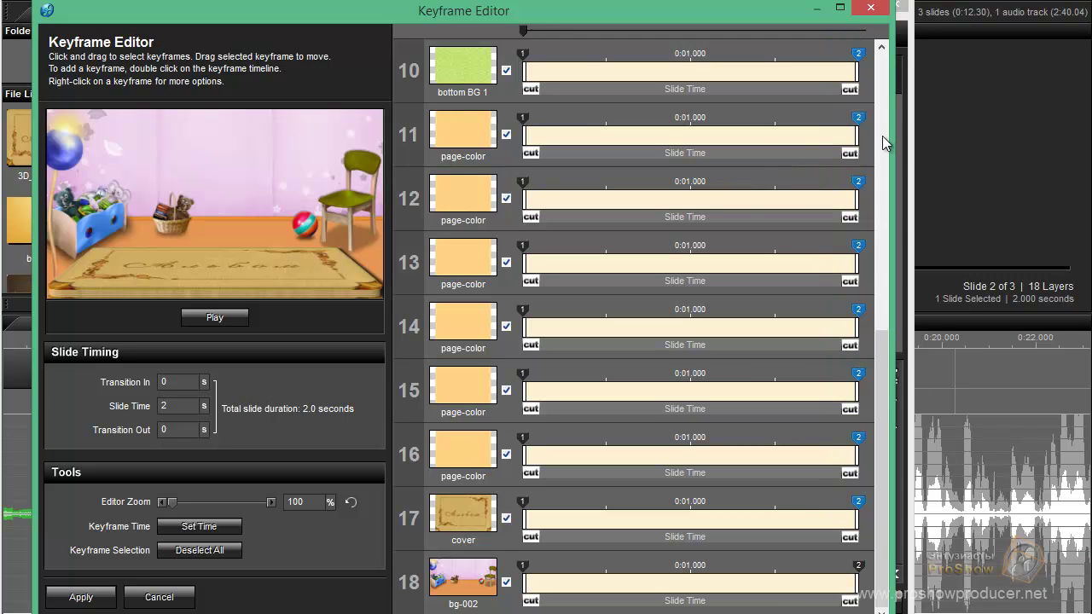
{"action": "left_click_drag", "start_coordinate": [892, 346], "coordinate": [896, 126]}
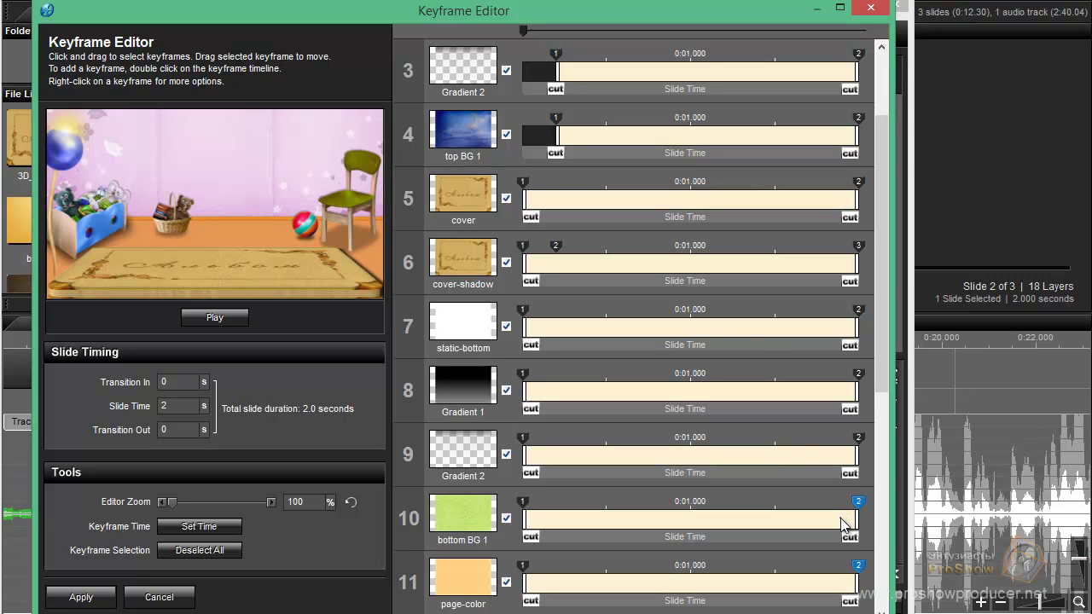
{"action": "left_click_drag", "start_coordinate": [869, 452], "coordinate": [877, 111]}
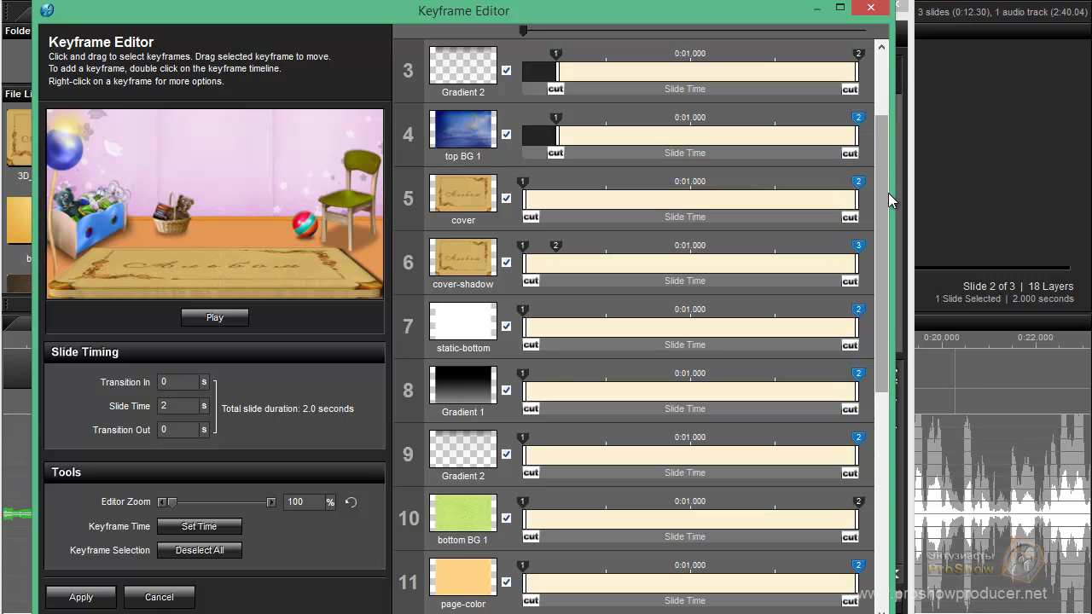
{"action": "left_click_drag", "start_coordinate": [889, 196], "coordinate": [892, 93]}
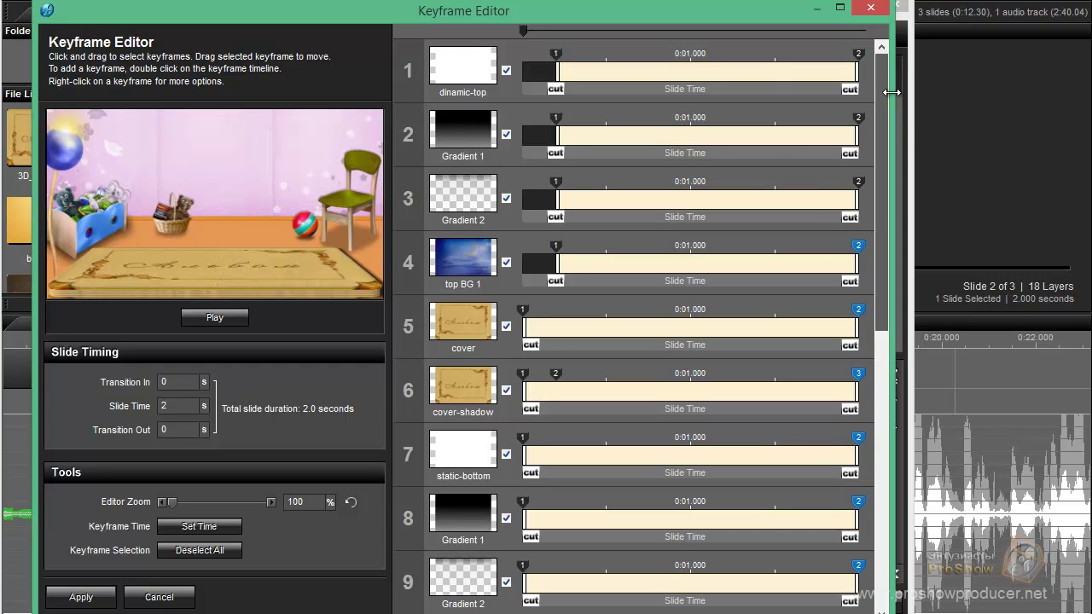
{"action": "left_click_drag", "start_coordinate": [843, 39], "coordinate": [908, 440]}
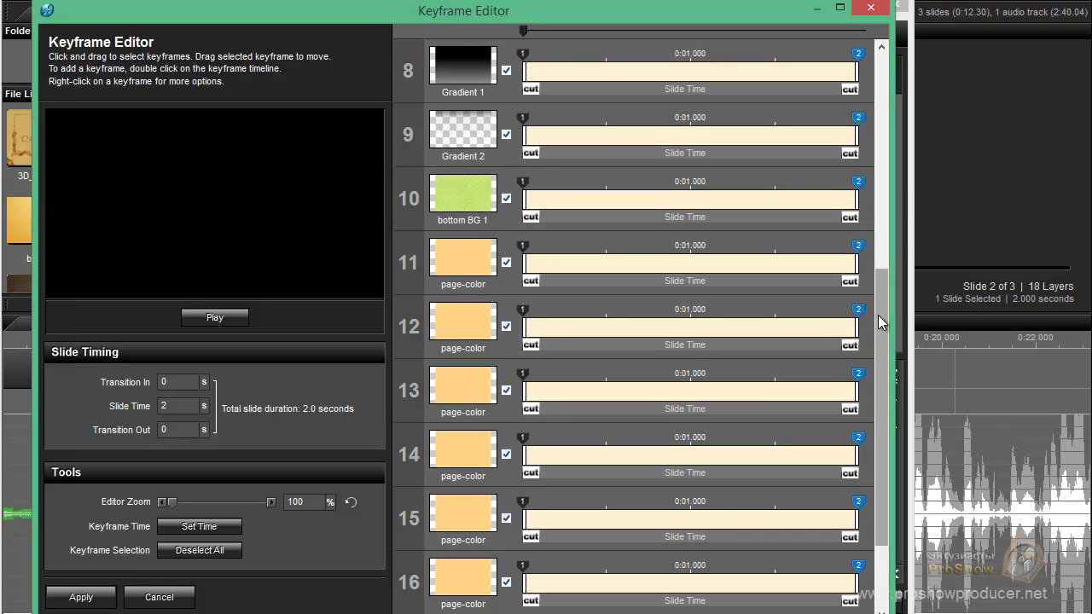
{"action": "left_click_drag", "start_coordinate": [879, 315], "coordinate": [884, 431]}
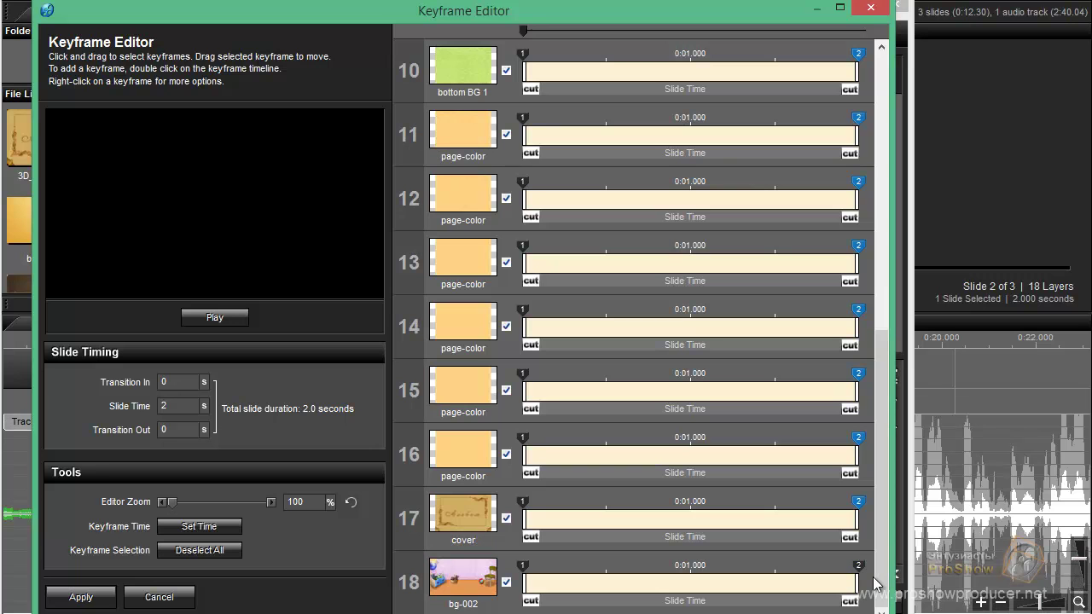
Set the time of the selected end keyframes to 1.5 seconds and apply the Keyframe Editor changes
{"action": "right_click", "coordinate": [855, 502]}
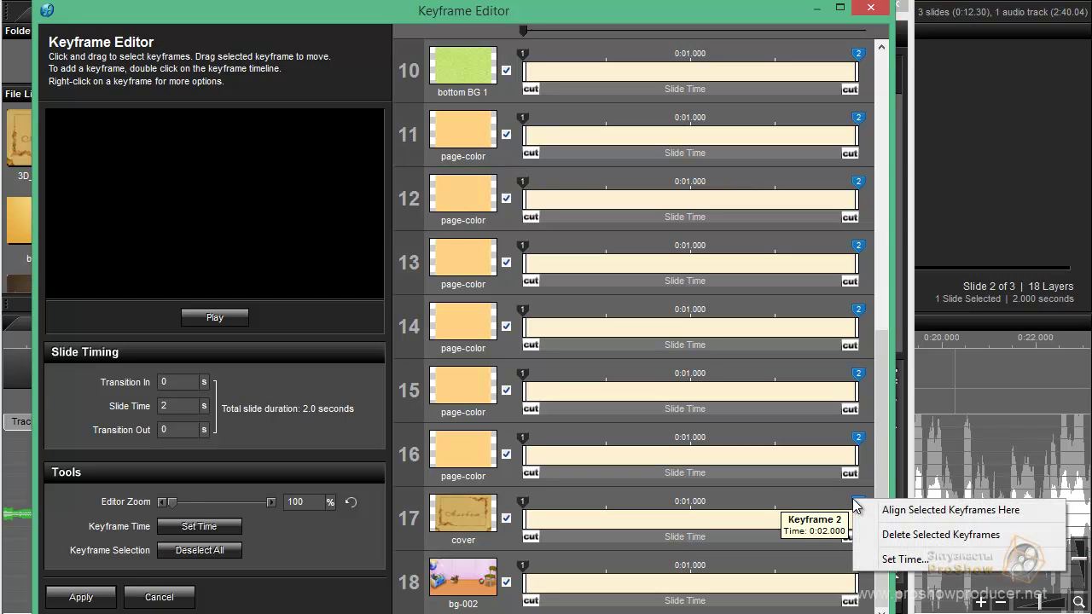
{"action": "left_click", "coordinate": [903, 560]}
{"action": "type", "text": "1"}
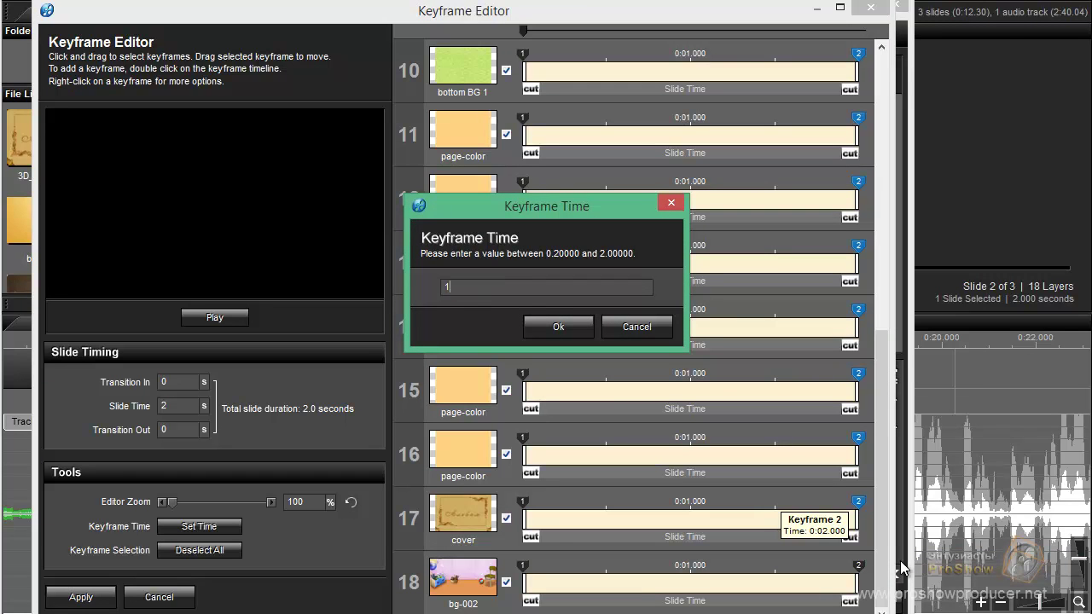
{"action": "type", "text": ".5"}
{"action": "left_click", "coordinate": [559, 327]}
{"action": "left_click_drag", "start_coordinate": [887, 413], "coordinate": [900, 170]}
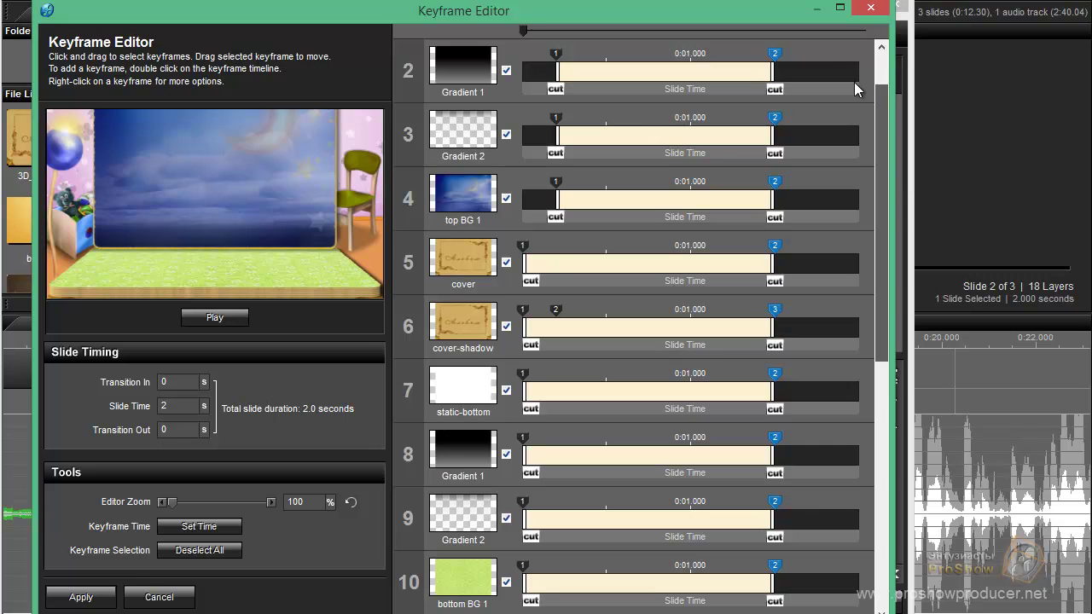
{"action": "left_click", "coordinate": [880, 68]}
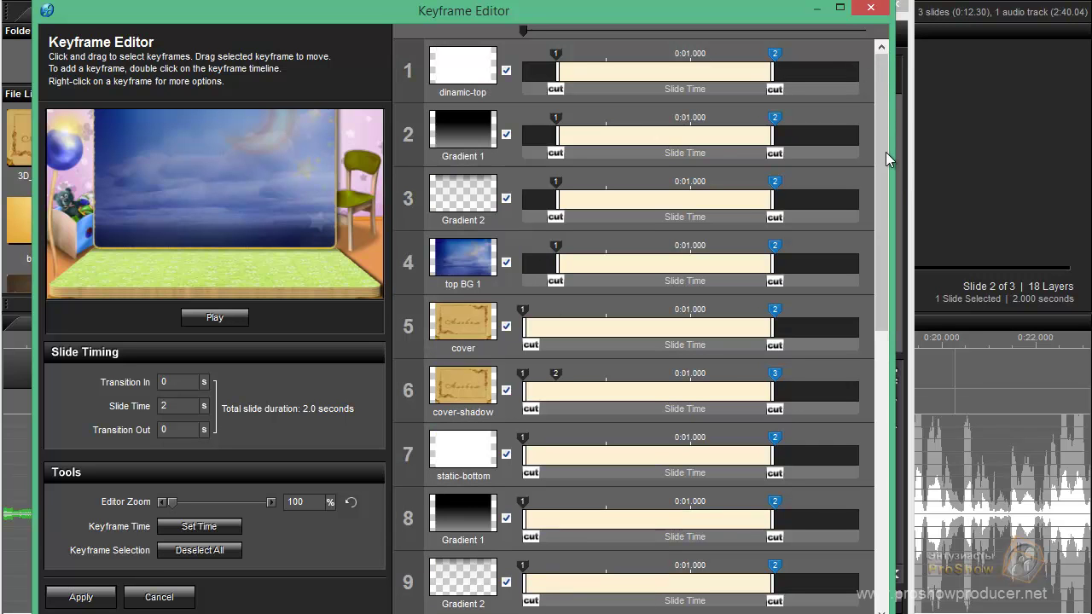
{"action": "left_click_drag", "start_coordinate": [888, 191], "coordinate": [910, 510]}
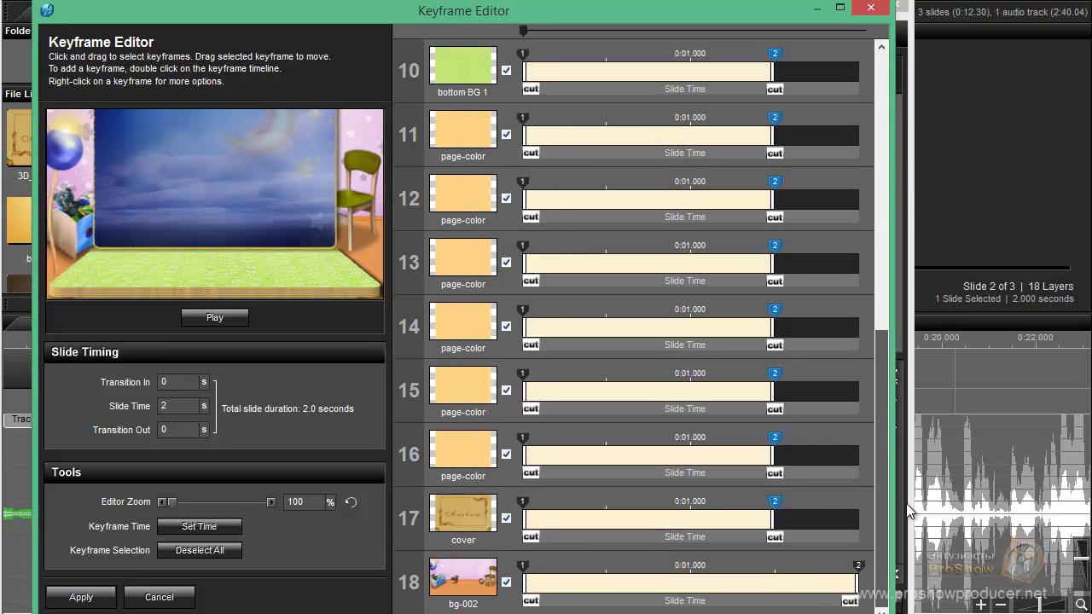
{"action": "left_click", "coordinate": [80, 597]}
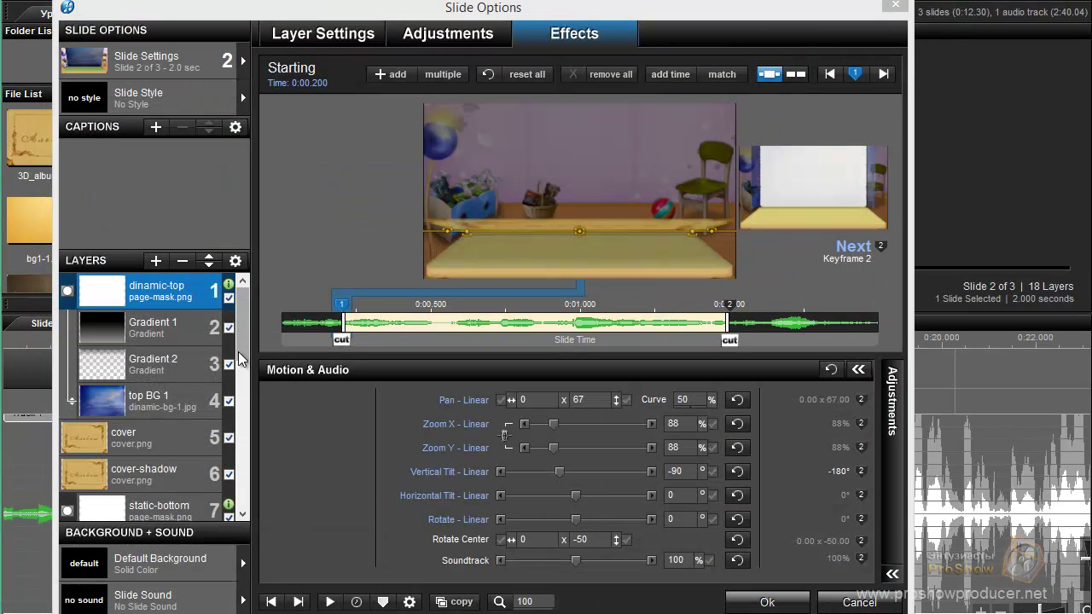
Add 4.3 seconds after the last keyframe of background layer 18 bg-002
{"action": "scroll", "coordinate": [239, 480], "scroll_direction": "down", "scroll_amount": 3}
{"action": "scroll", "coordinate": [241, 480], "scroll_direction": "down", "scroll_amount": 2}
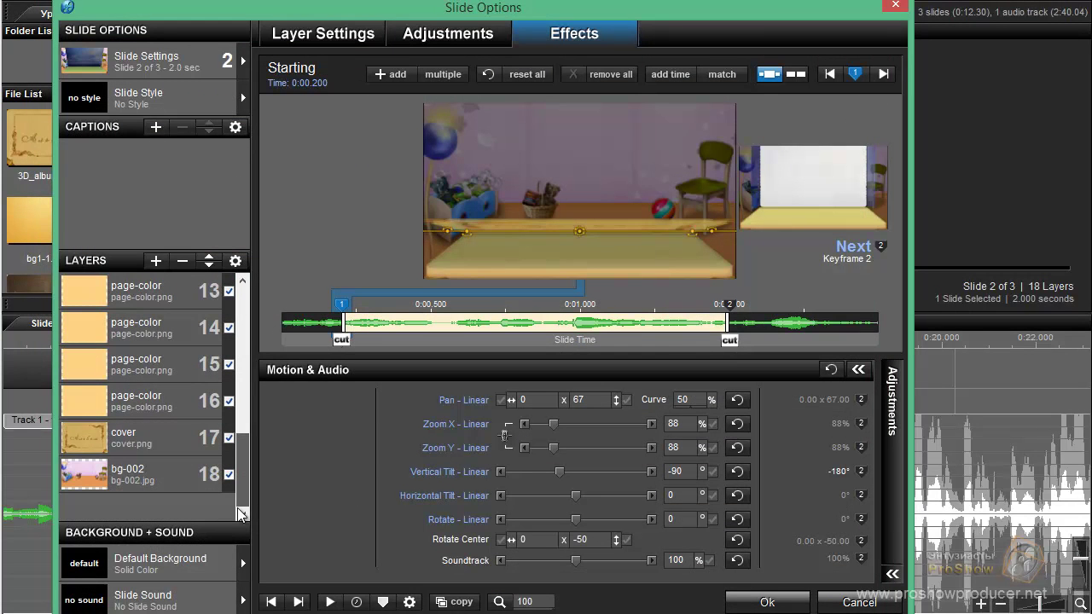
{"action": "left_click", "coordinate": [167, 475]}
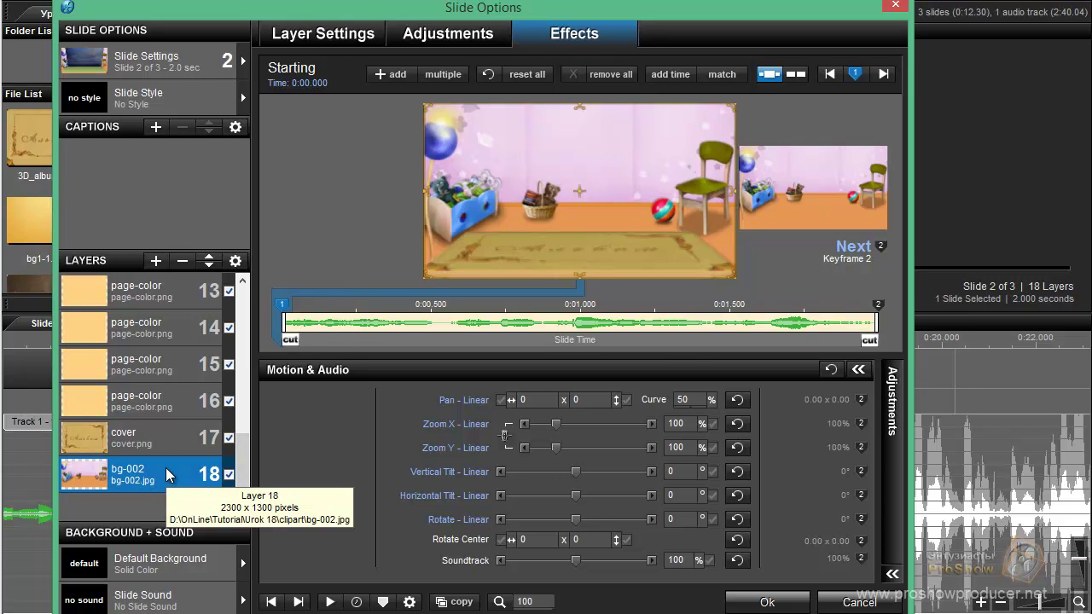
{"action": "right_click", "coordinate": [880, 309]}
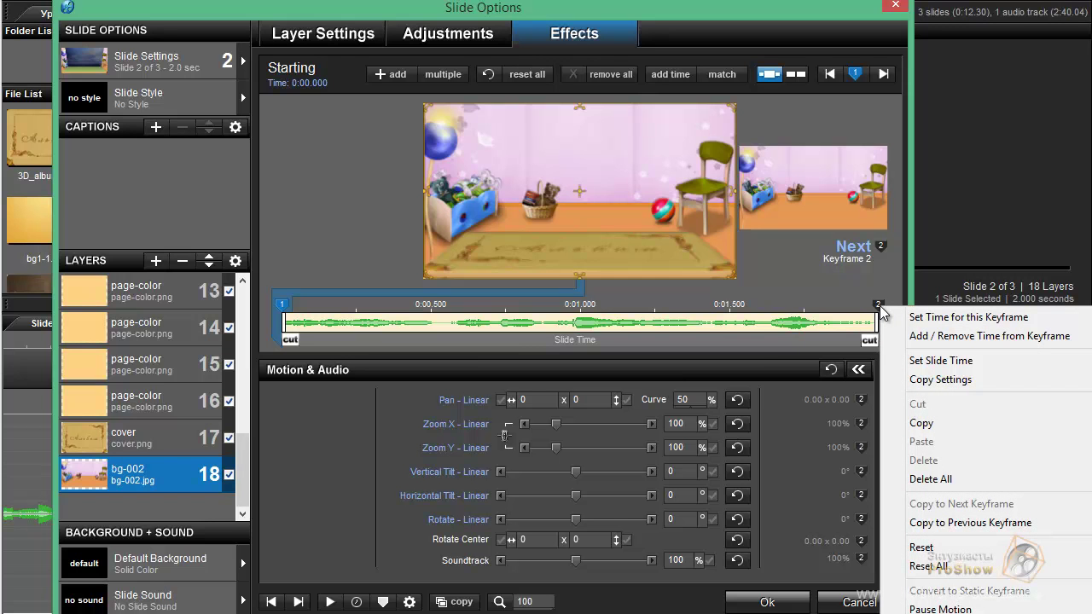
{"action": "left_click", "coordinate": [949, 338]}
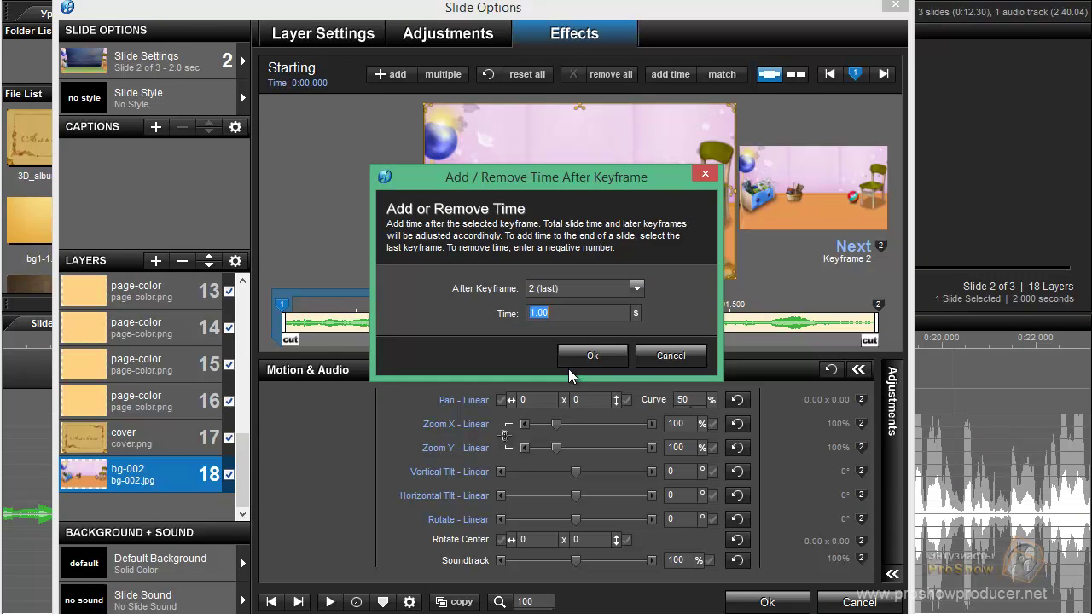
{"action": "type", "text": "4.3"}
{"action": "left_click", "coordinate": [602, 351]}
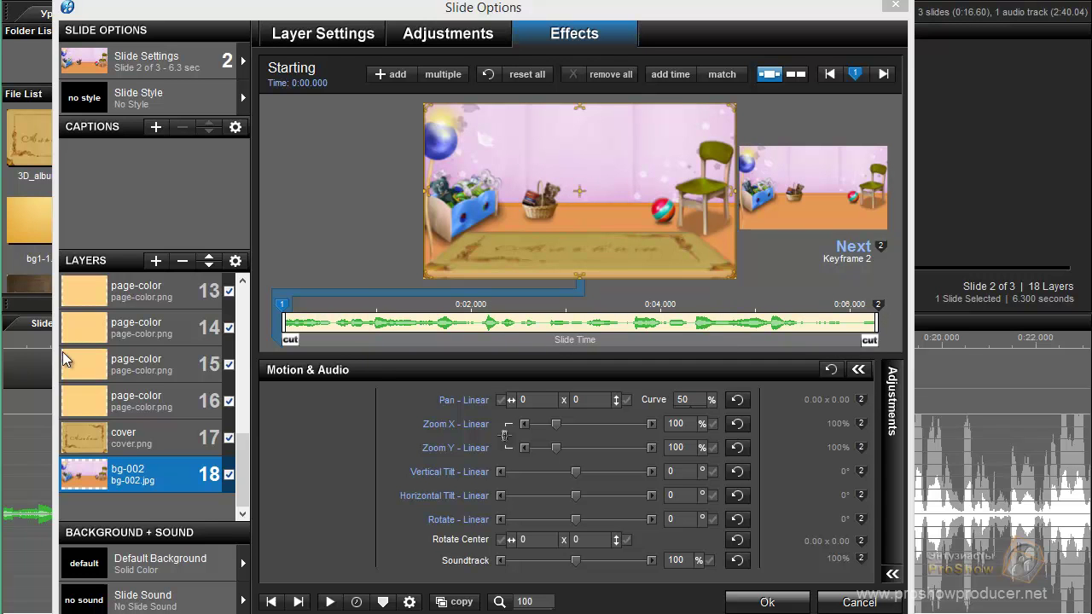
Reopen slide 2's Keyframe Editor and select the last keyframes of layers 1 to 17, excluding bg-002
{"action": "left_click", "coordinate": [245, 475]}
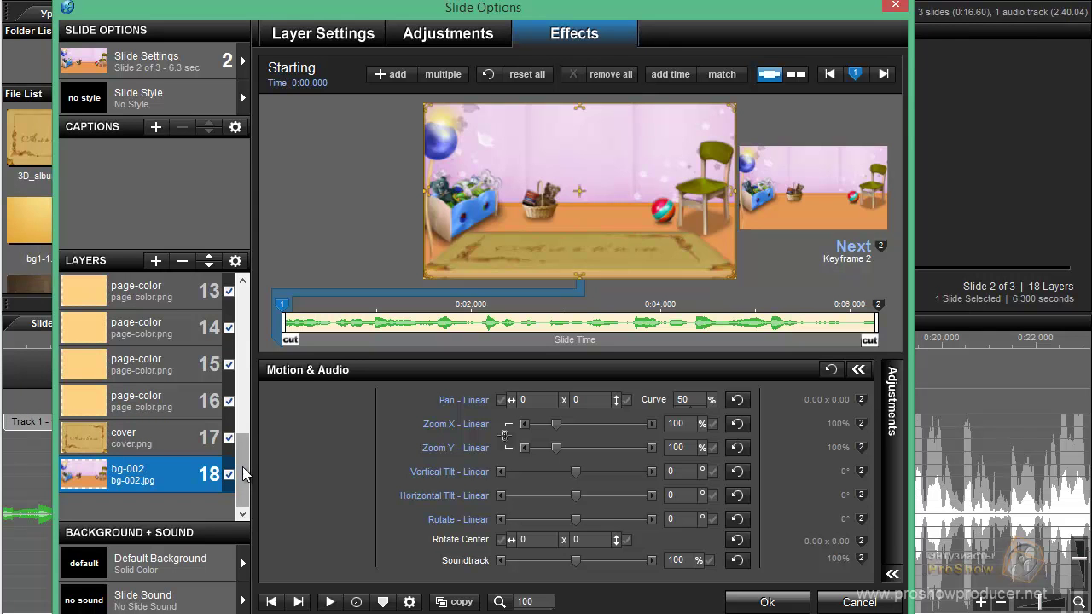
{"action": "left_click", "coordinate": [382, 601]}
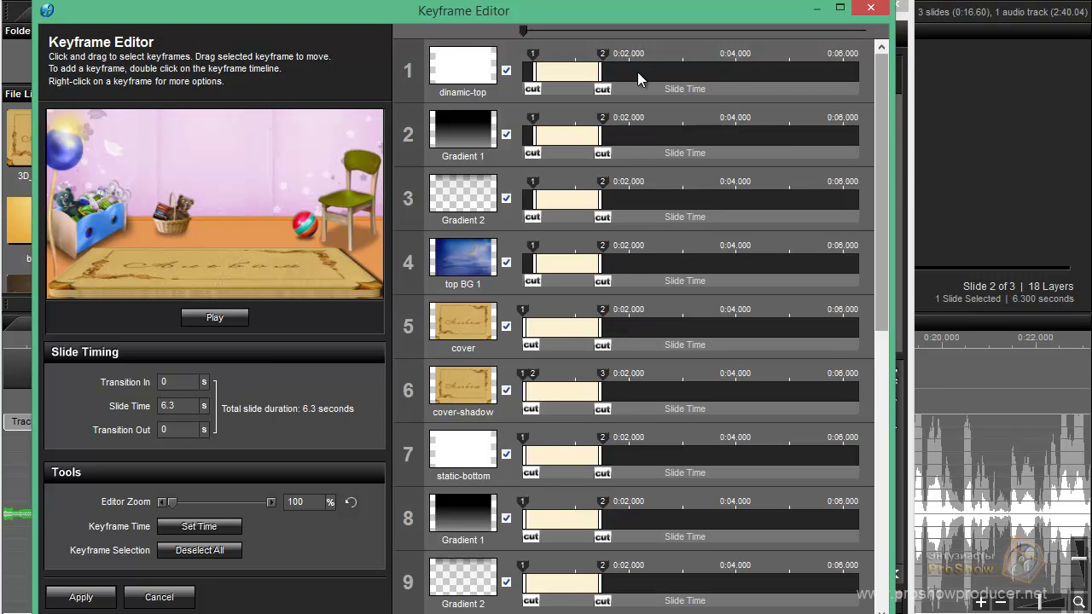
{"action": "left_click", "coordinate": [602, 51]}
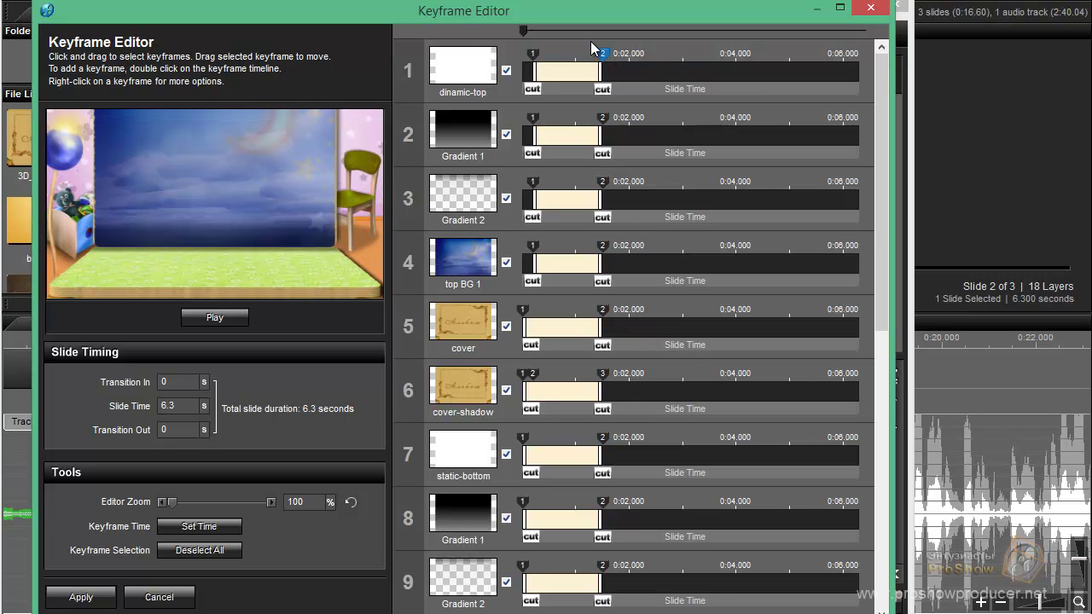
{"action": "left_click_drag", "start_coordinate": [592, 43], "coordinate": [603, 73]}
{"action": "left_click_drag", "start_coordinate": [618, 128], "coordinate": [649, 589]}
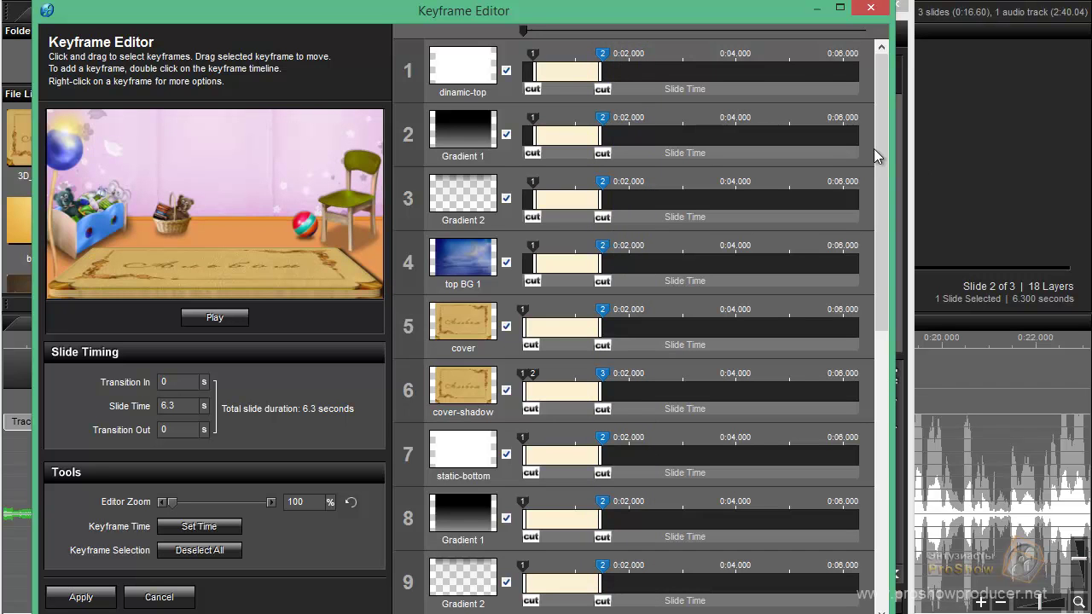
{"action": "left_click_drag", "start_coordinate": [879, 147], "coordinate": [887, 337]}
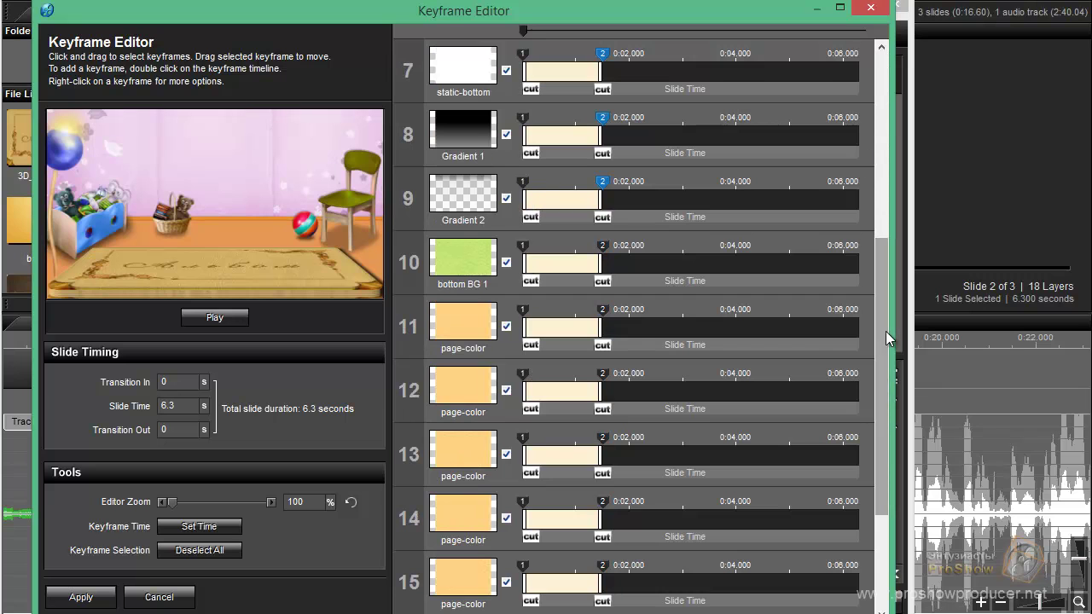
{"action": "left_click_drag", "start_coordinate": [585, 177], "coordinate": [663, 606]}
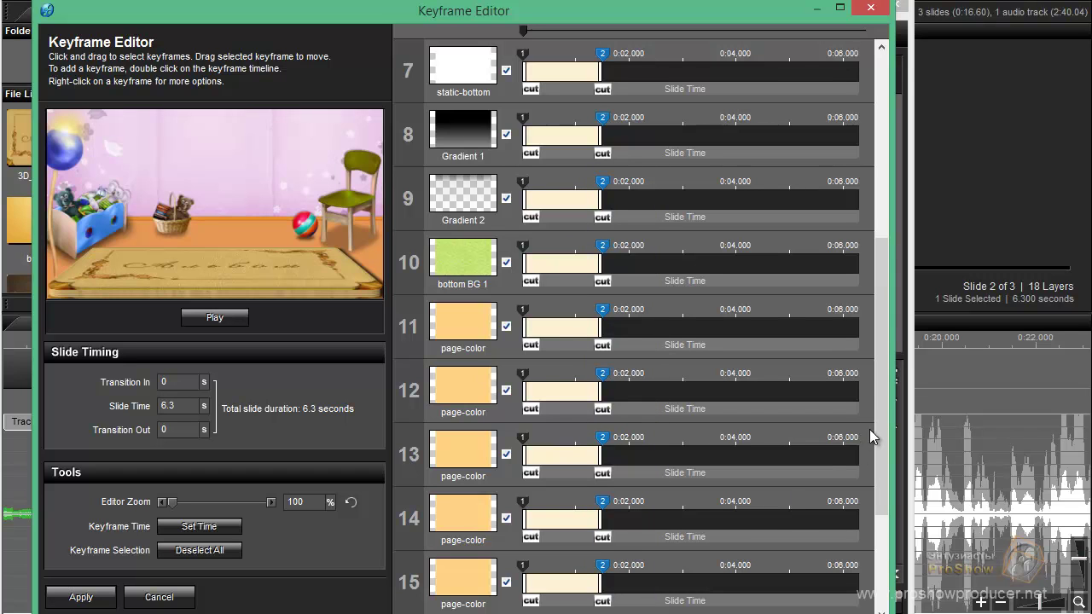
{"action": "left_click_drag", "start_coordinate": [884, 377], "coordinate": [888, 473]}
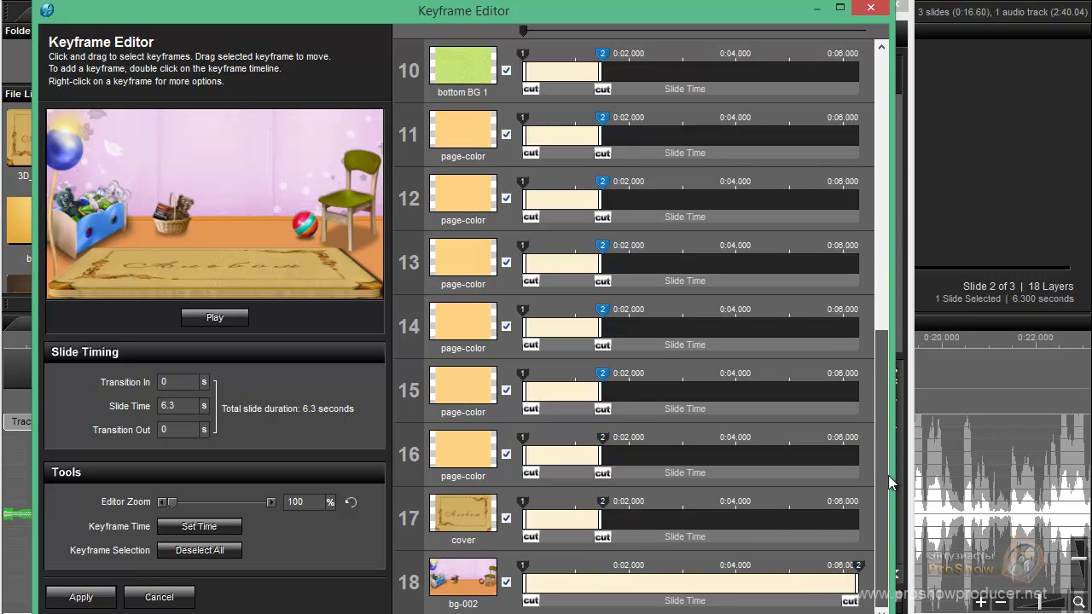
{"action": "left_click_drag", "start_coordinate": [585, 429], "coordinate": [617, 516]}
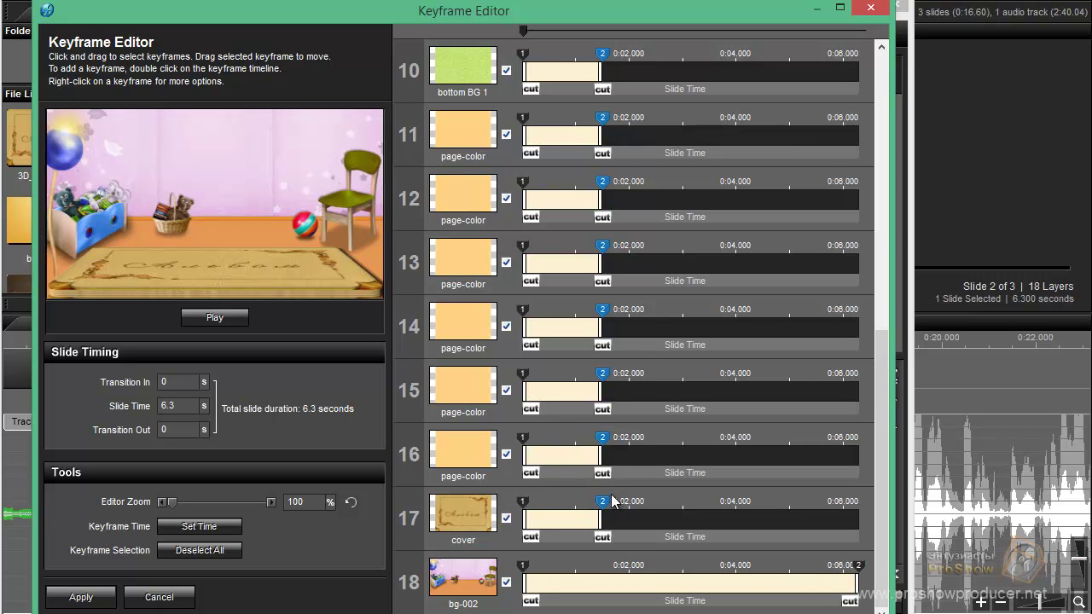
Set the time of the selected last keyframes on layers 1 to 17 to 2 seconds
{"action": "right_click", "coordinate": [605, 503]}
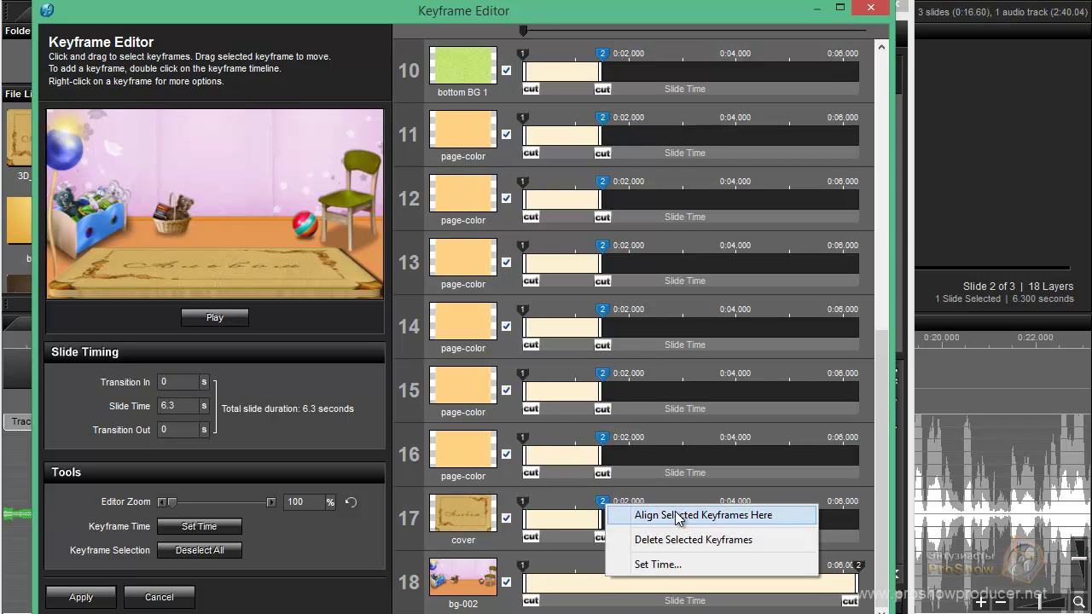
{"action": "left_click", "coordinate": [677, 564]}
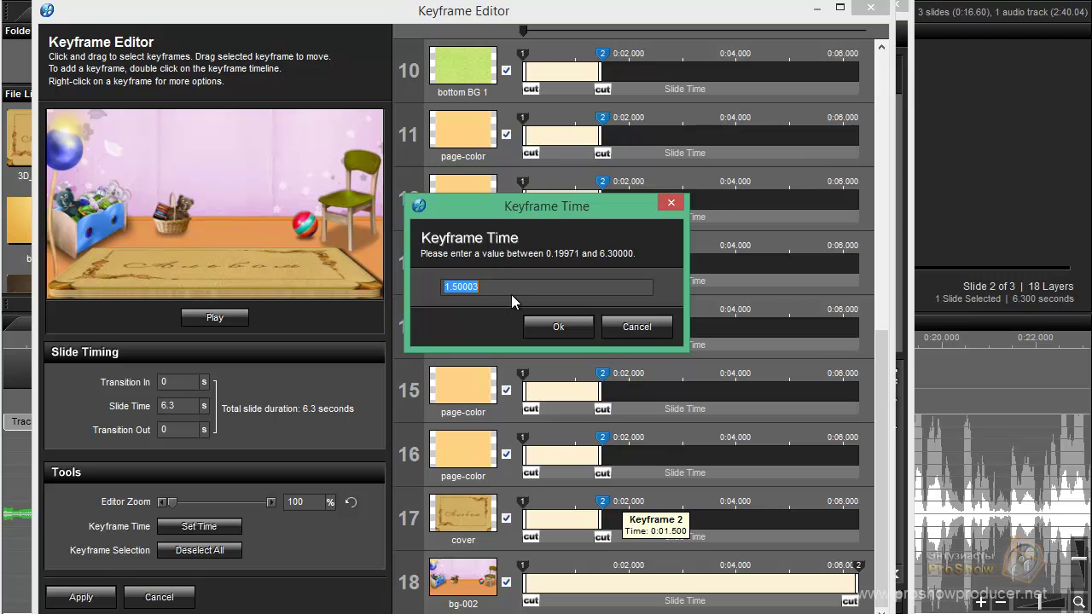
{"action": "type", "text": "2"}
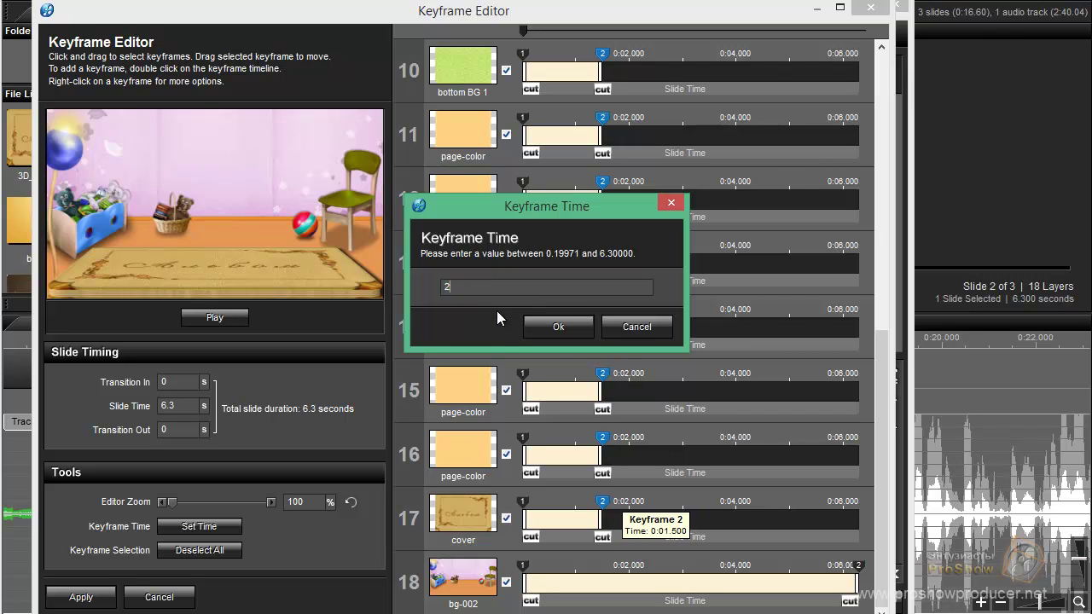
{"action": "left_click", "coordinate": [555, 326]}
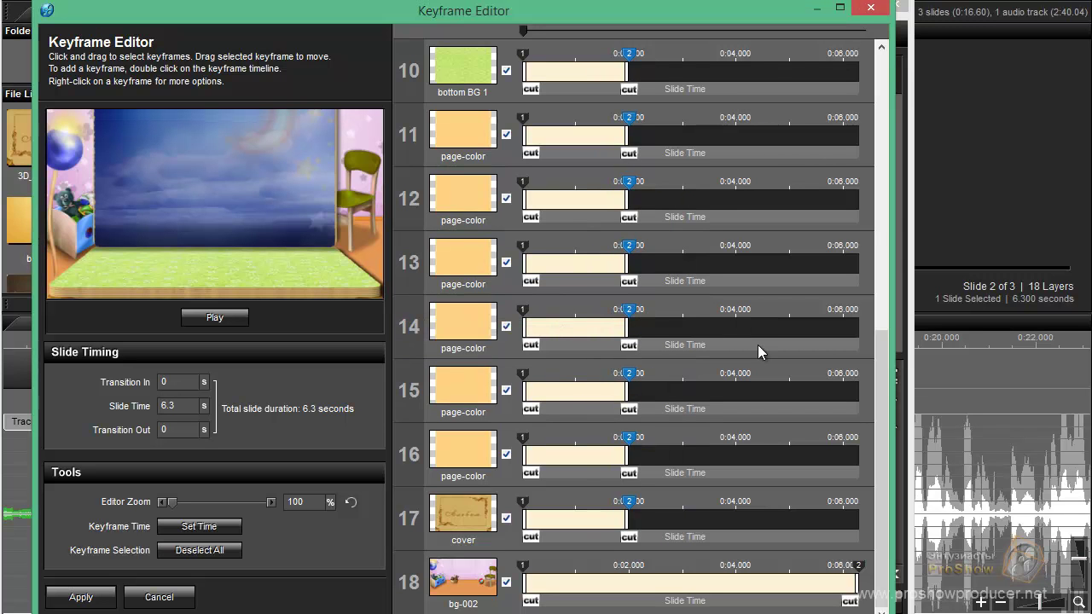
Add a keyframe at the end of the slide time on layers 1 to 6 in the Keyframe Editor
{"action": "left_click_drag", "start_coordinate": [876, 403], "coordinate": [894, 65]}
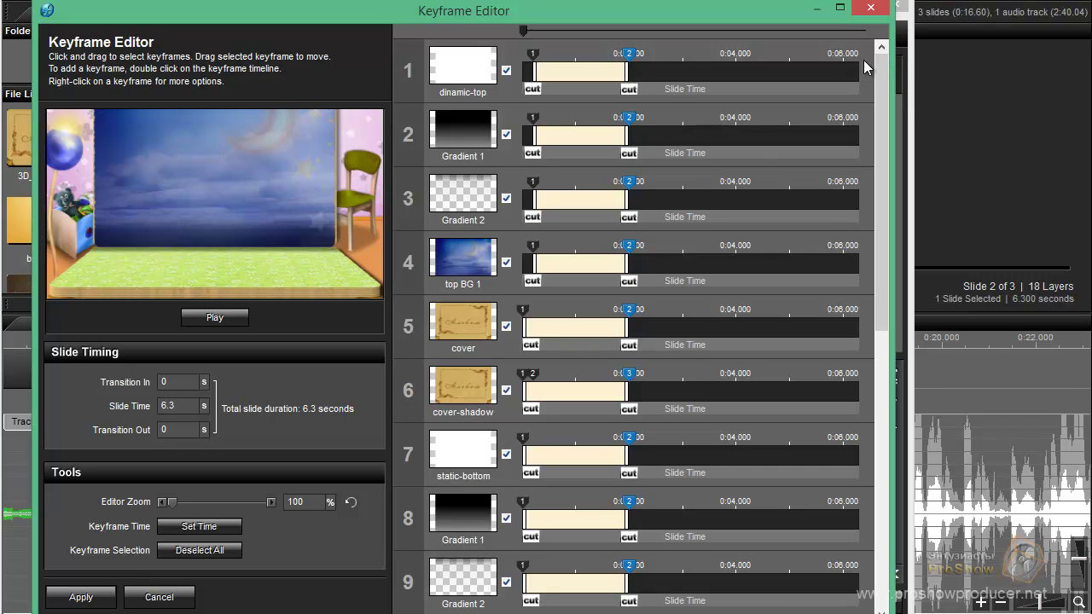
{"action": "double_click", "coordinate": [864, 60]}
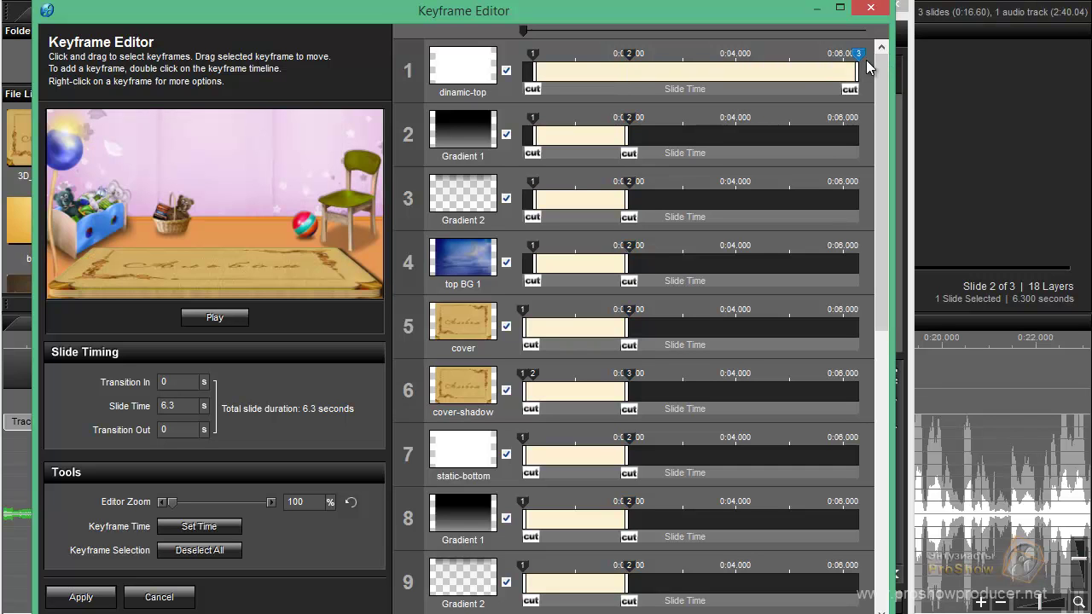
{"action": "double_click", "coordinate": [866, 126]}
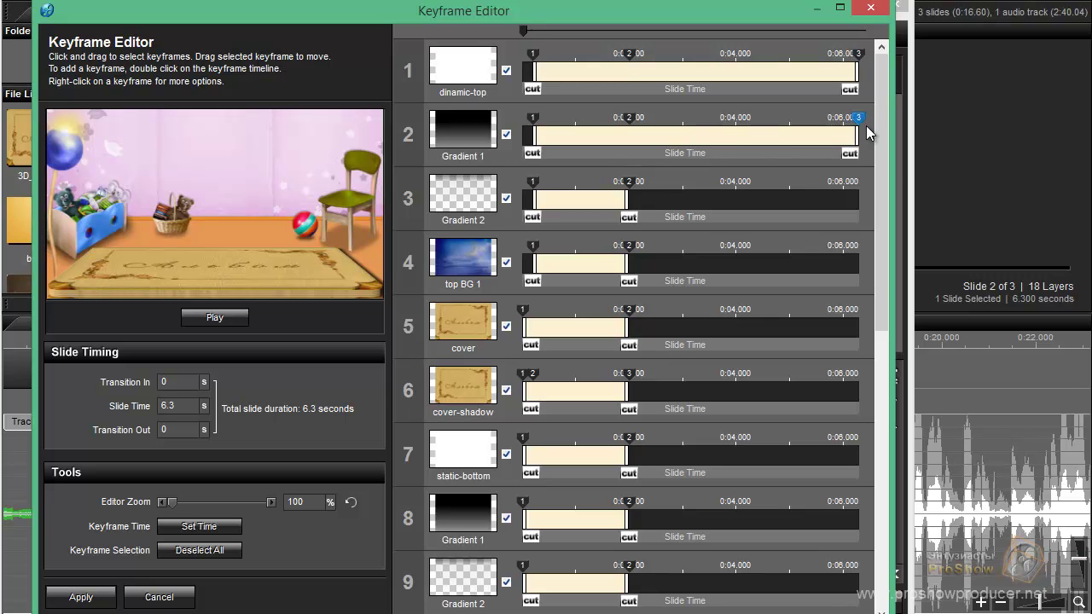
{"action": "double_click", "coordinate": [869, 190]}
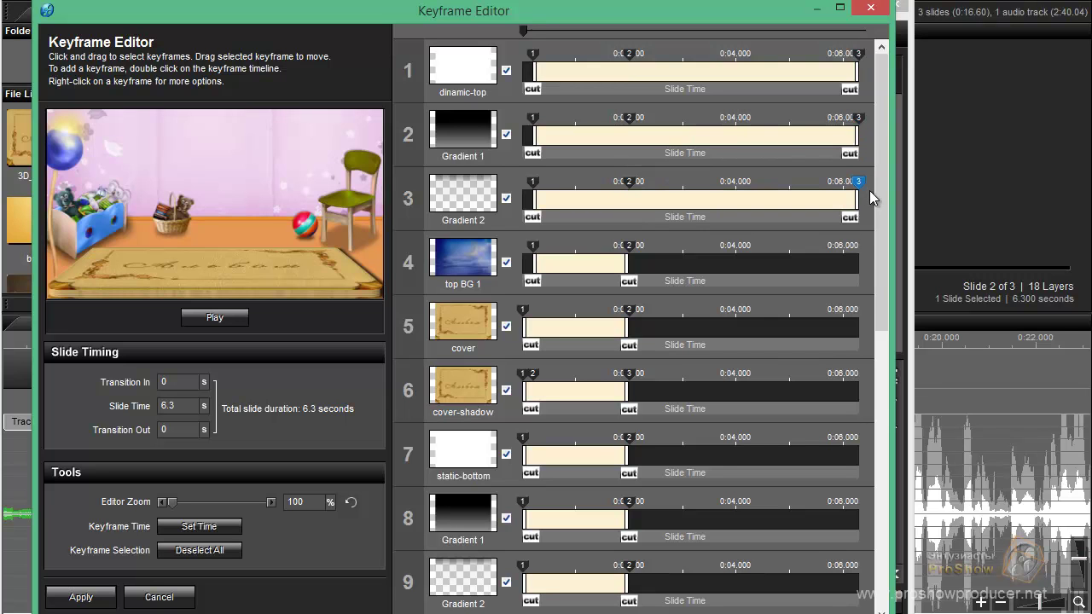
{"action": "double_click", "coordinate": [862, 259]}
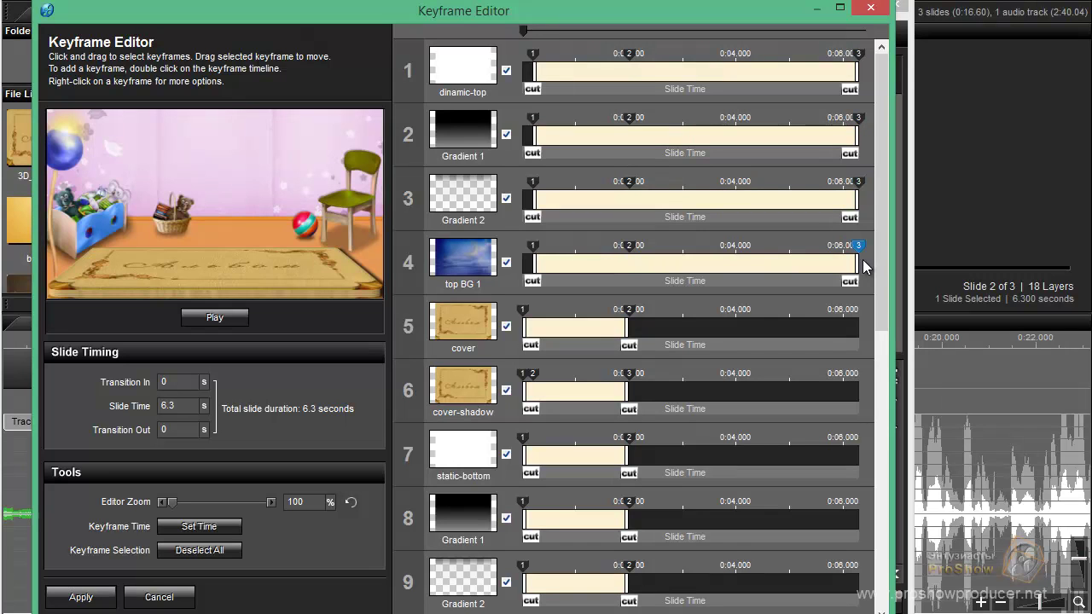
{"action": "double_click", "coordinate": [863, 322]}
{"action": "double_click", "coordinate": [868, 377]}
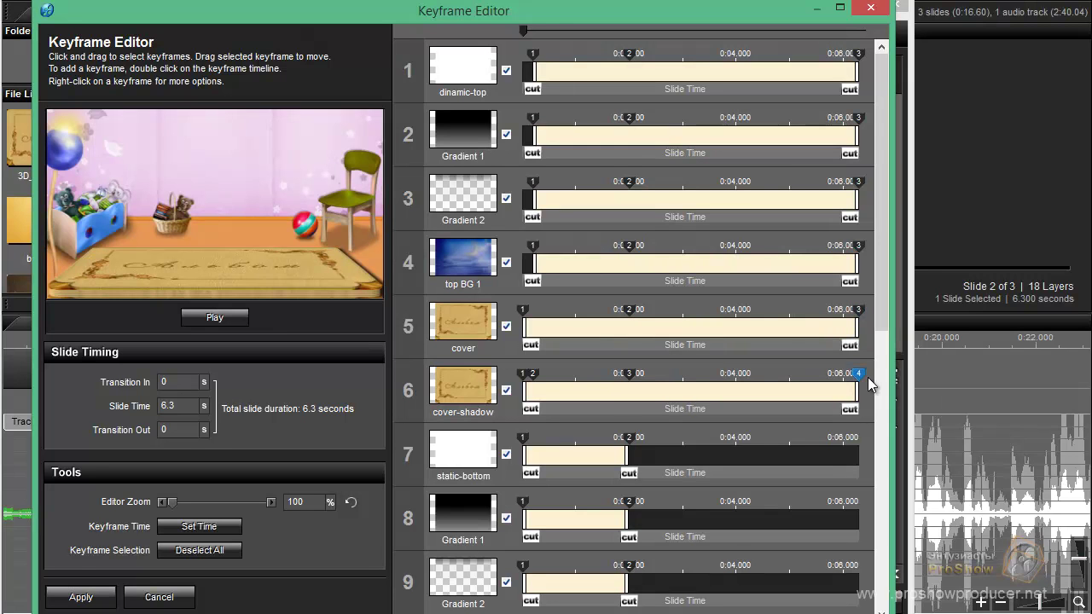
Add a keyframe at the end of the slide time on layers 7 to 10, static-bottom through bottom BG 1
{"action": "left_click_drag", "start_coordinate": [884, 322], "coordinate": [889, 410]}
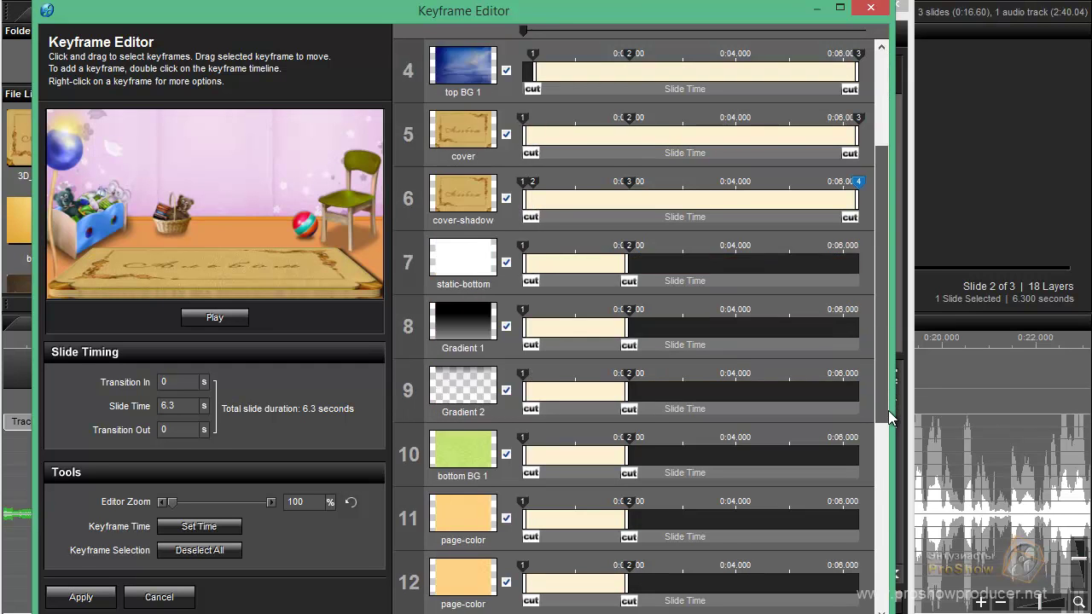
{"action": "double_click", "coordinate": [863, 256]}
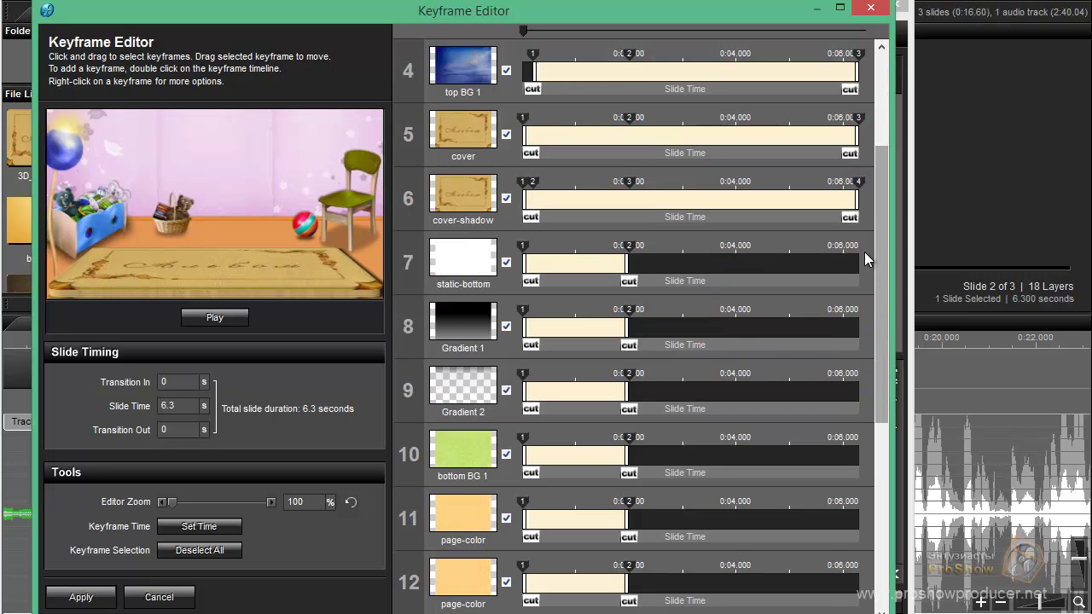
{"action": "double_click", "coordinate": [863, 325]}
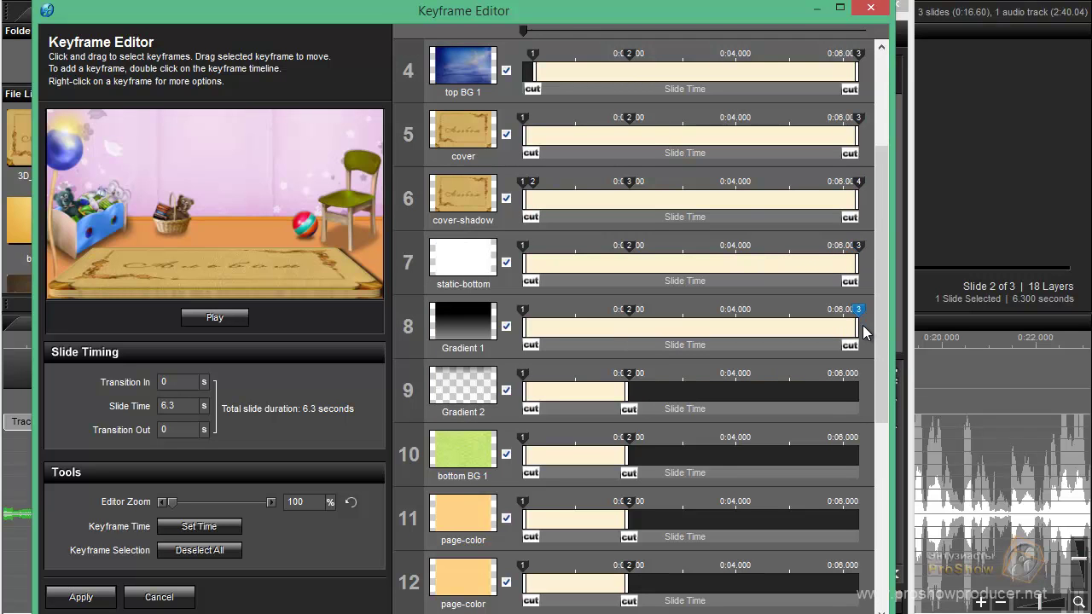
{"action": "left_click", "coordinate": [864, 384]}
{"action": "double_click", "coordinate": [864, 386]}
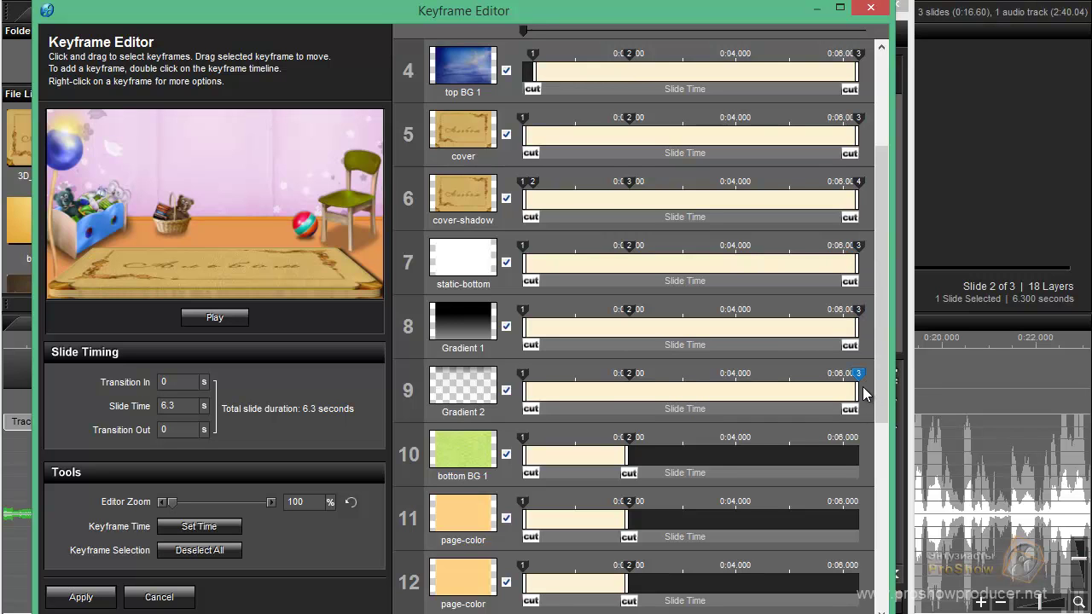
{"action": "double_click", "coordinate": [863, 437]}
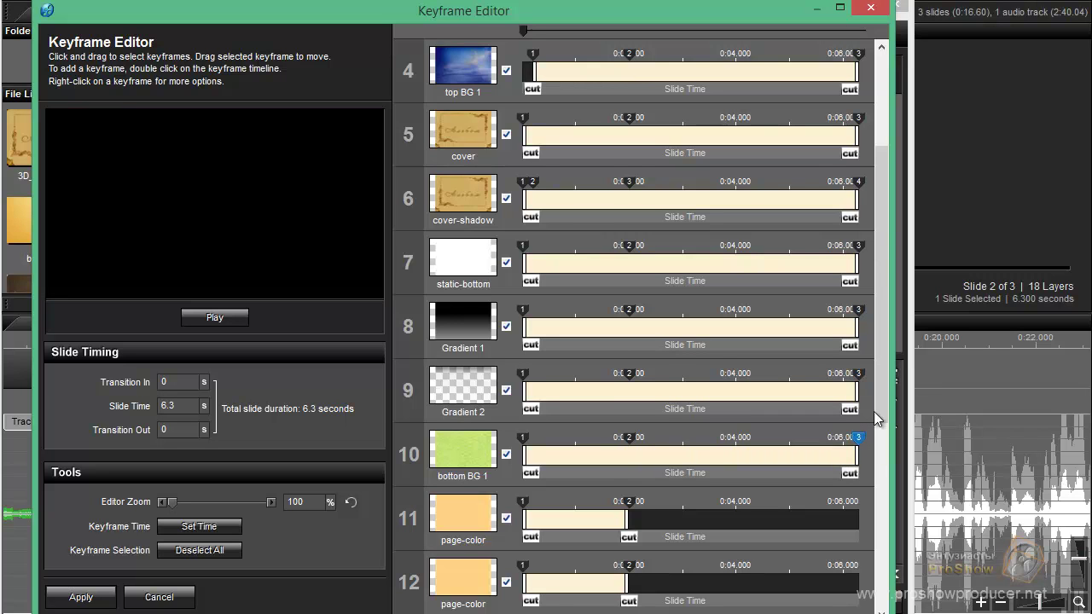
Add a keyframe at the slide's end on layers 11 to 17, then apply the keyframe changes and accept the slide options
{"action": "left_click_drag", "start_coordinate": [878, 385], "coordinate": [898, 539]}
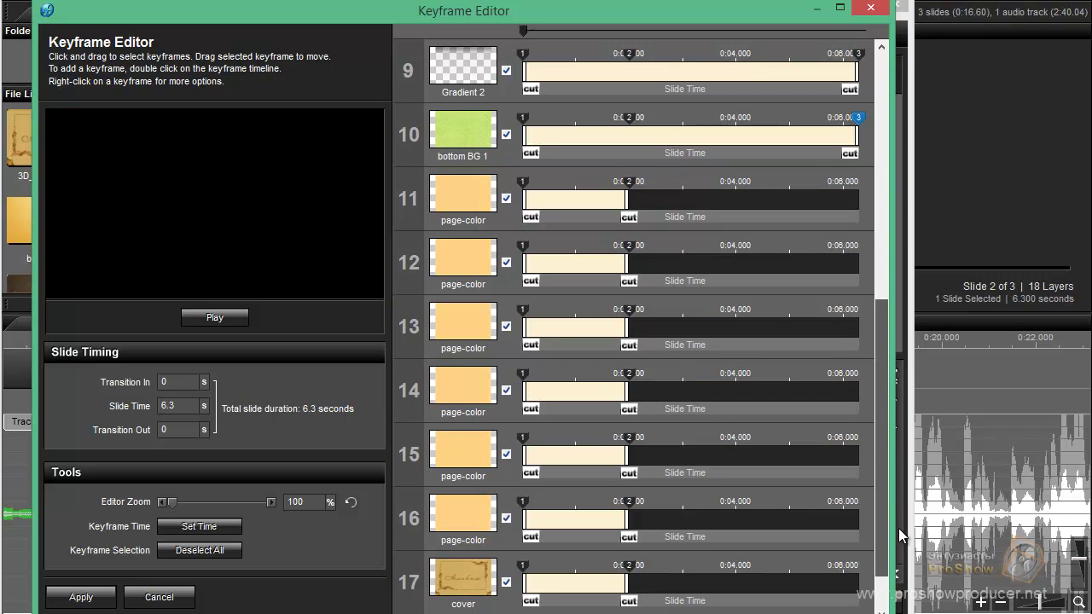
{"action": "double_click", "coordinate": [860, 181]}
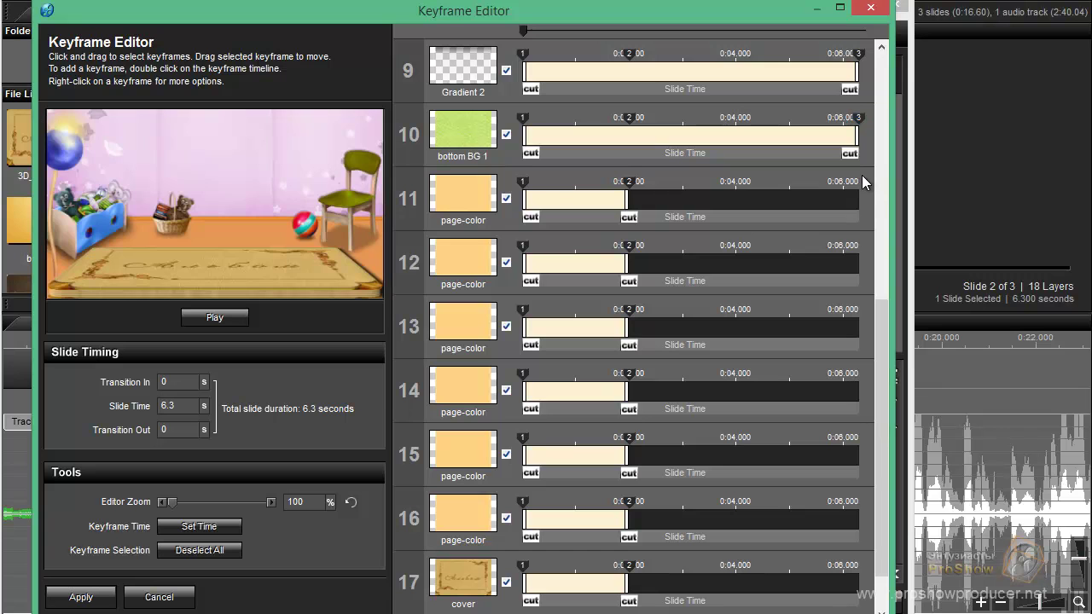
{"action": "double_click", "coordinate": [859, 247]}
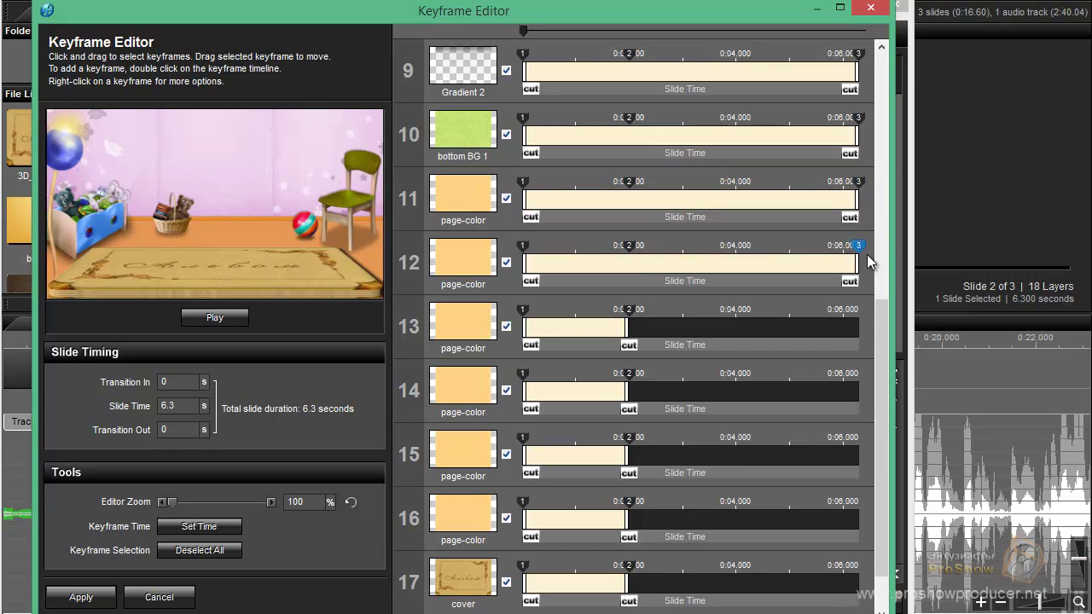
{"action": "double_click", "coordinate": [864, 312]}
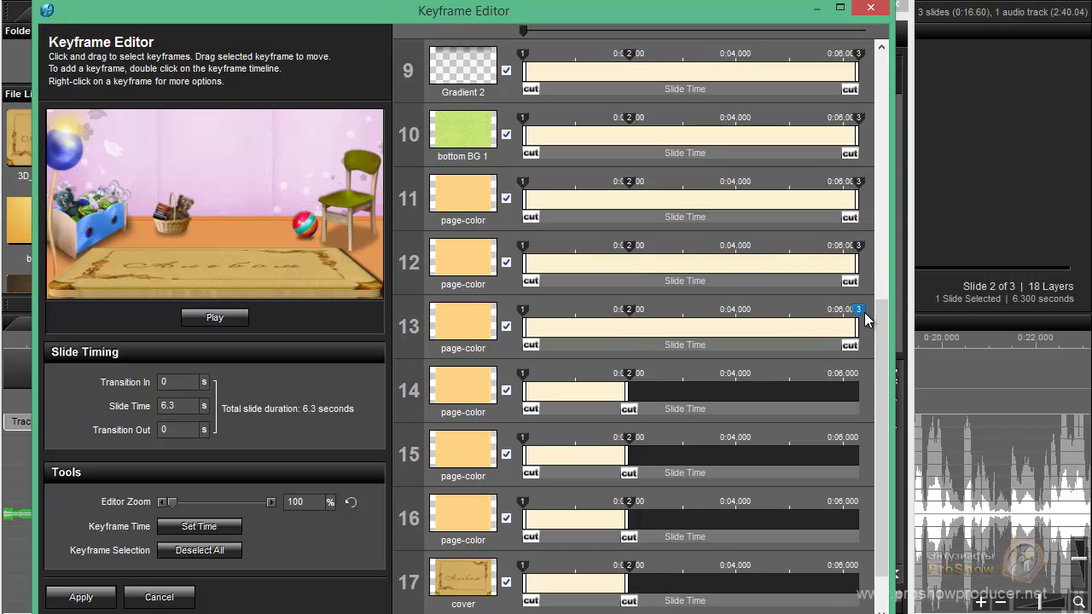
{"action": "double_click", "coordinate": [860, 375]}
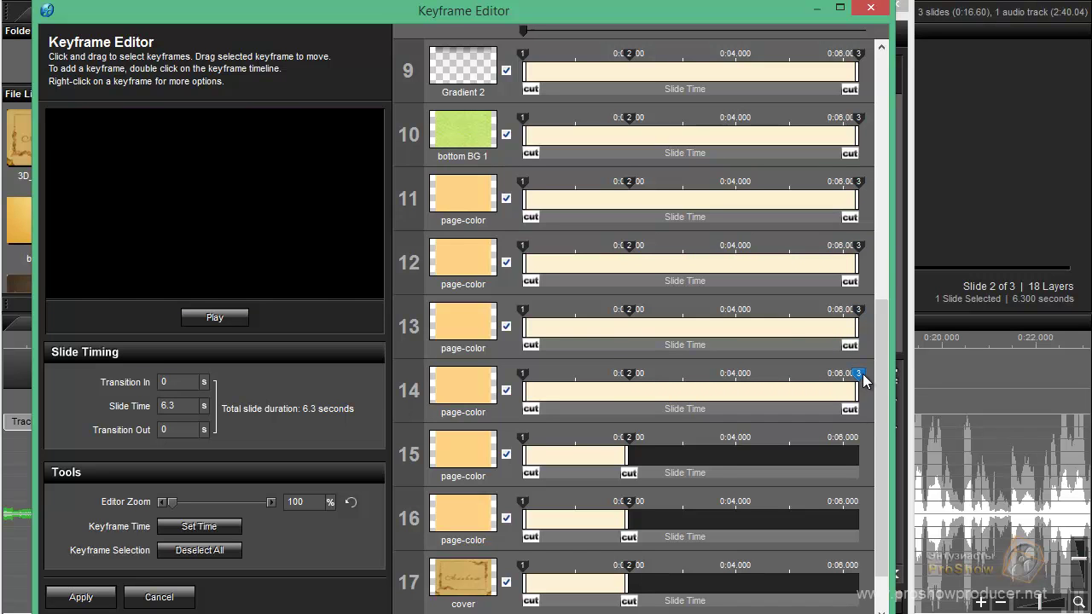
{"action": "double_click", "coordinate": [863, 456]}
{"action": "double_click", "coordinate": [864, 524]}
{"action": "left_click_drag", "start_coordinate": [880, 460], "coordinate": [881, 546]}
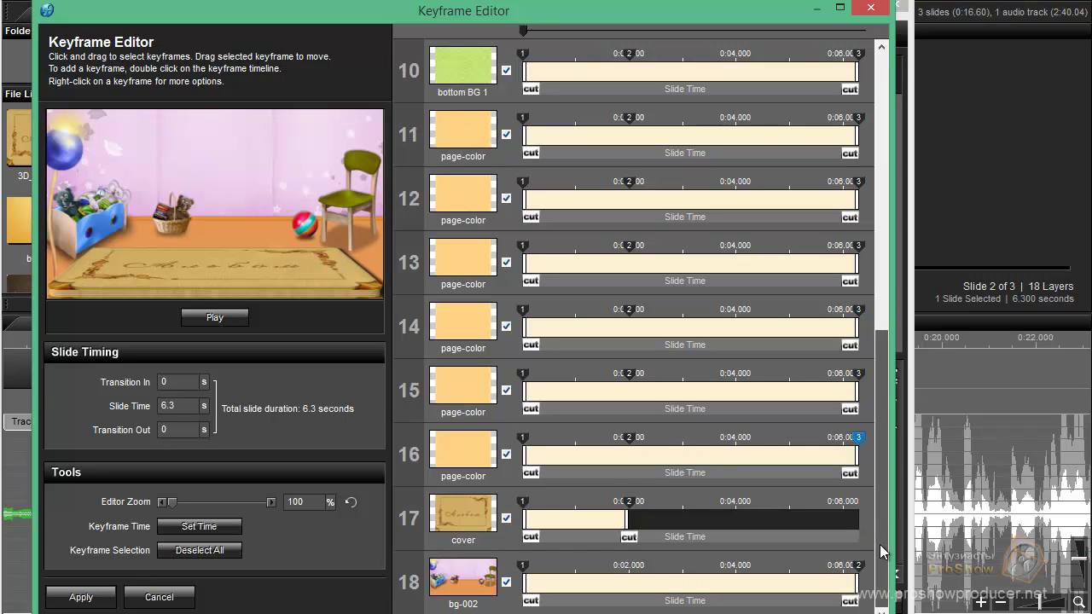
{"action": "double_click", "coordinate": [864, 508]}
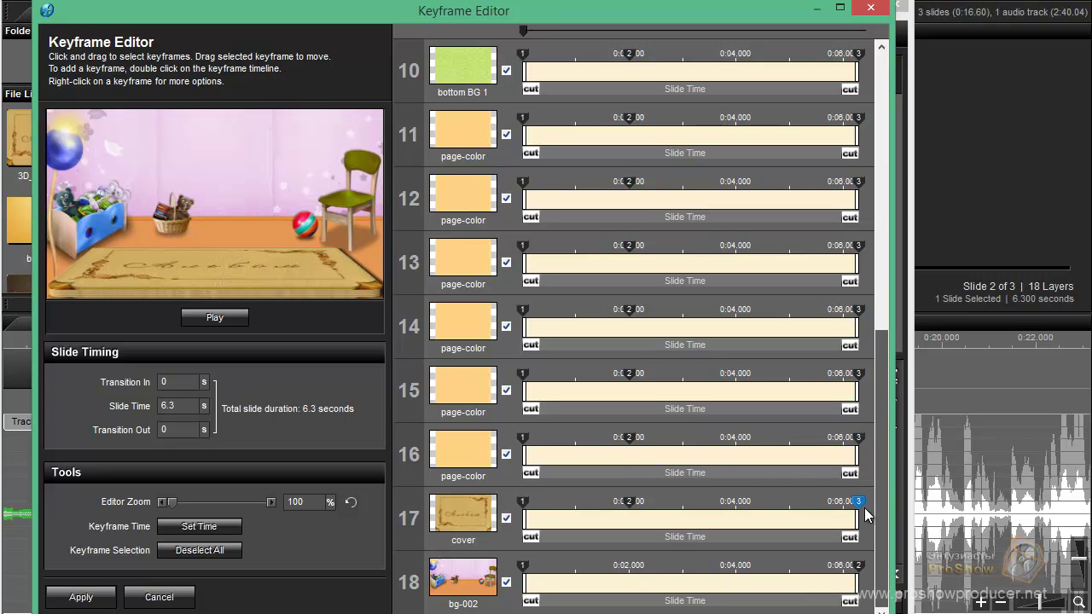
{"action": "left_click", "coordinate": [80, 599]}
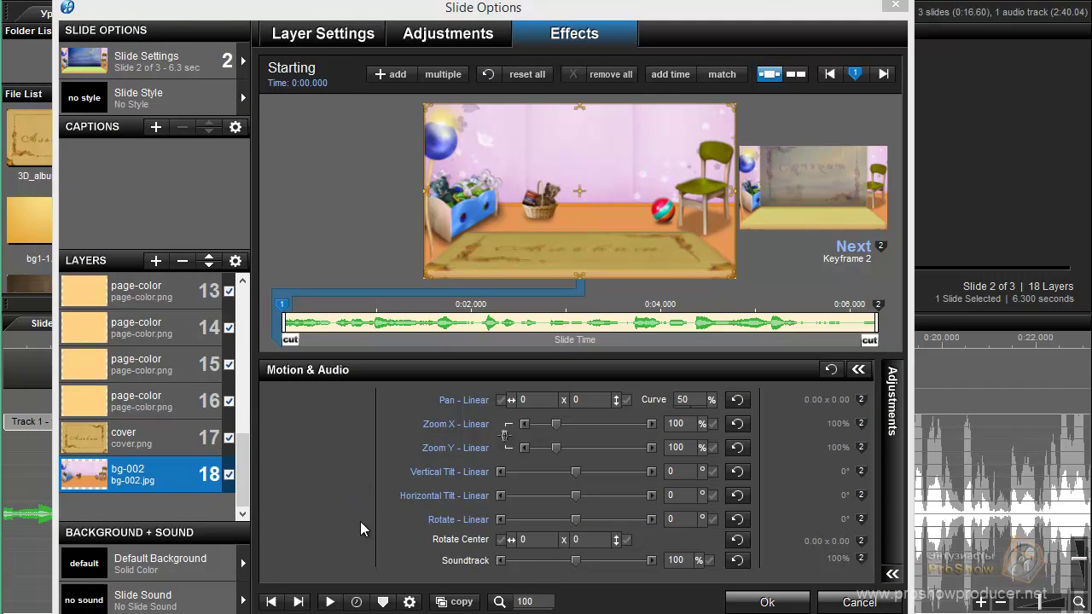
{"action": "left_click", "coordinate": [768, 603]}
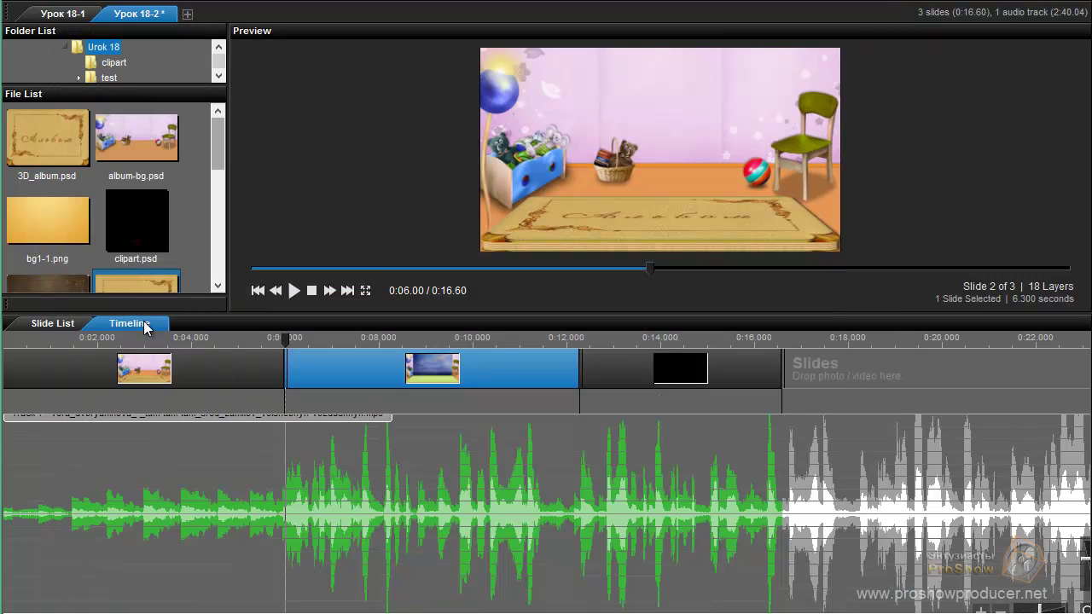
Preview the show from slide 1 through the end of slide 2 to check the sync with the music
{"action": "left_click", "coordinate": [93, 367]}
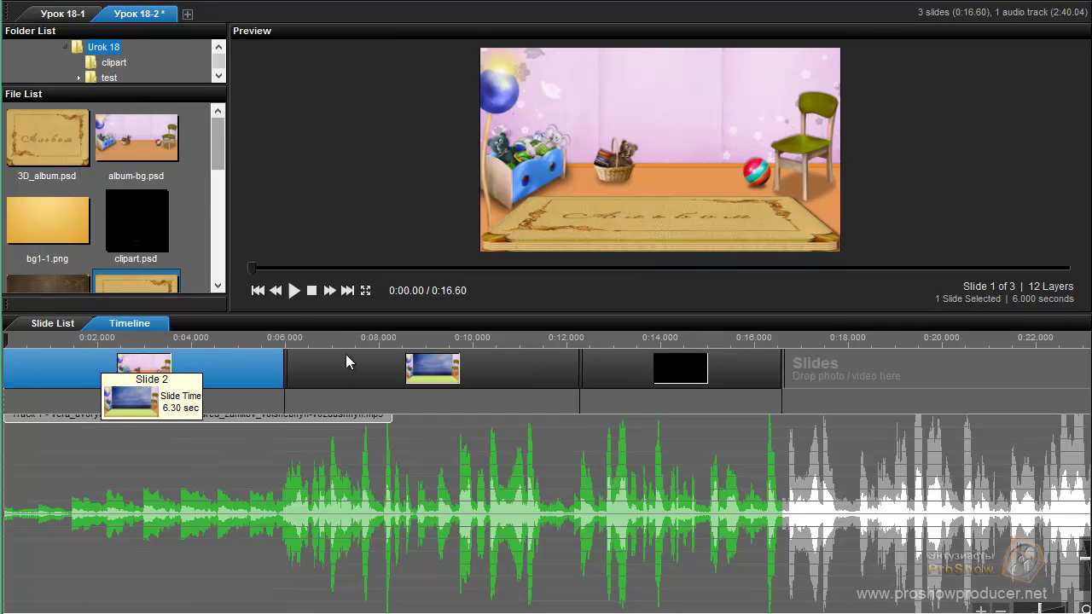
{"action": "left_click", "coordinate": [293, 292]}
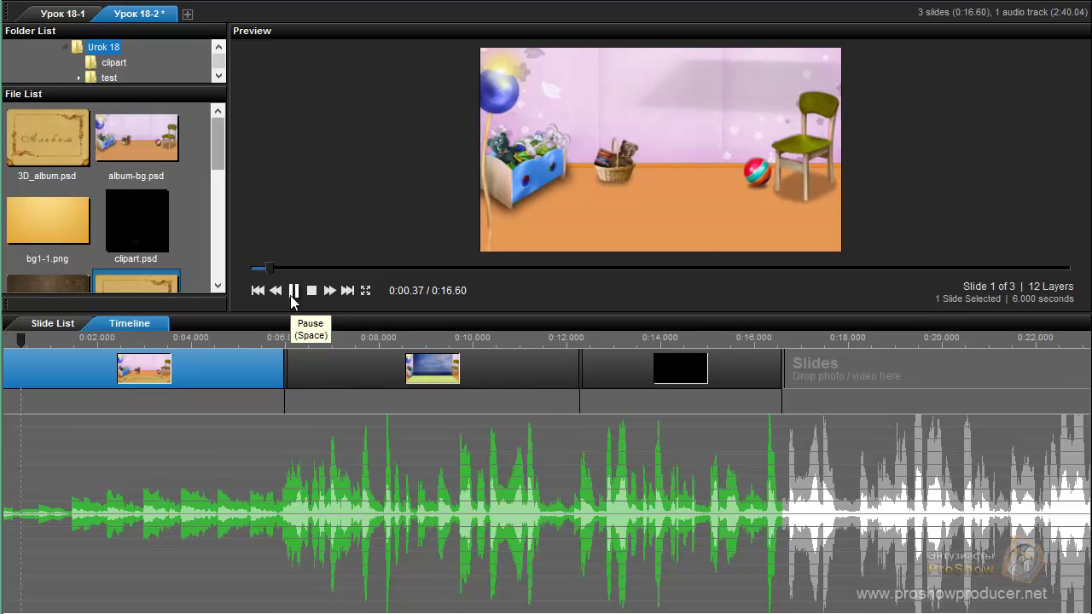
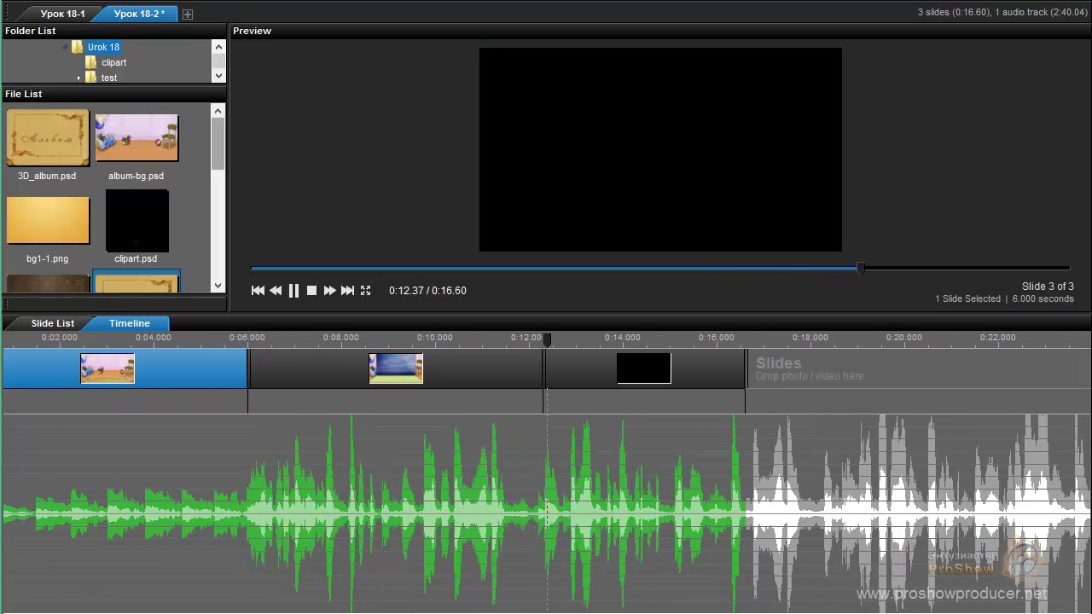
{"action": "left_click", "coordinate": [312, 292]}
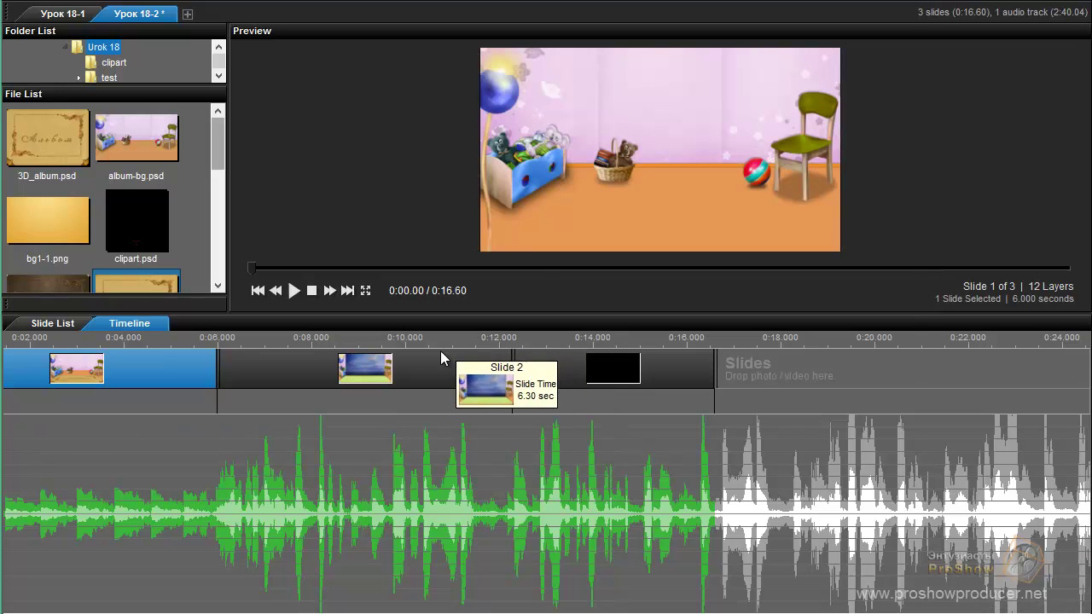
Reopen slide 2's options and scrub through the album-opening animation with the cover-shadow layer selected
{"action": "double_click", "coordinate": [436, 353]}
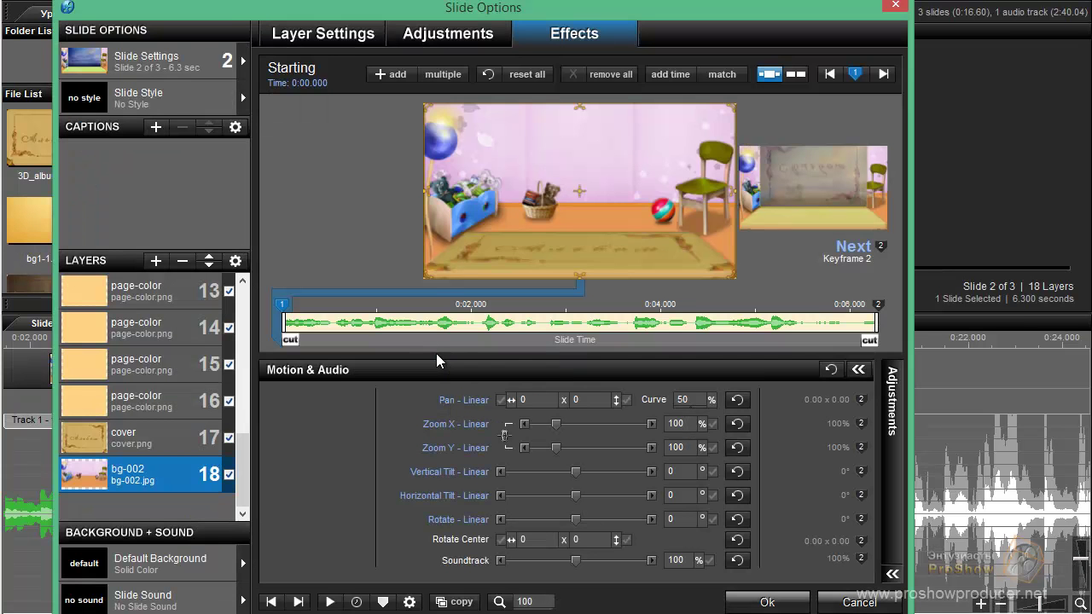
{"action": "mouse_move", "coordinate": [357, 338]}
{"action": "left_mouse_down"}
{"action": "mouse_move", "coordinate": [832, 352]}
{"action": "mouse_move", "coordinate": [447, 351]}
{"action": "left_mouse_up"}
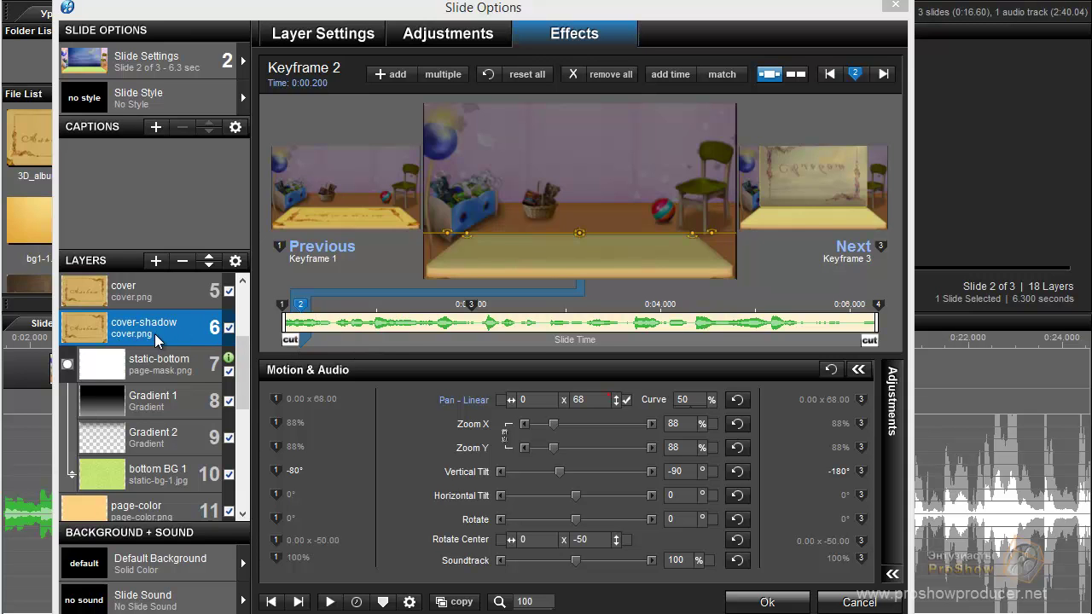
{"action": "left_click", "coordinate": [322, 340]}
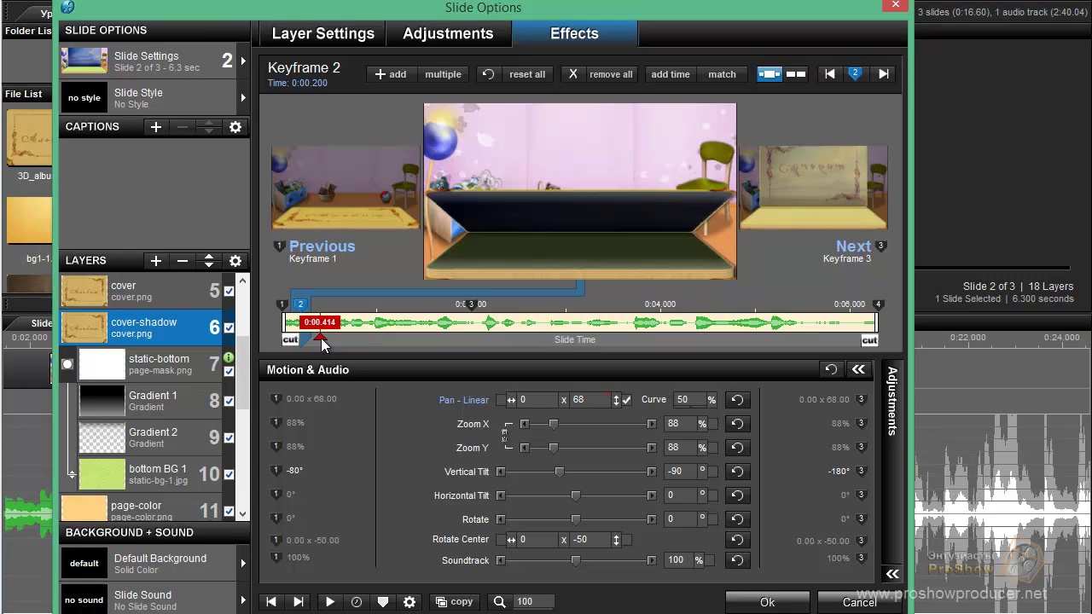
{"action": "left_click_drag", "start_coordinate": [320, 338], "coordinate": [493, 331]}
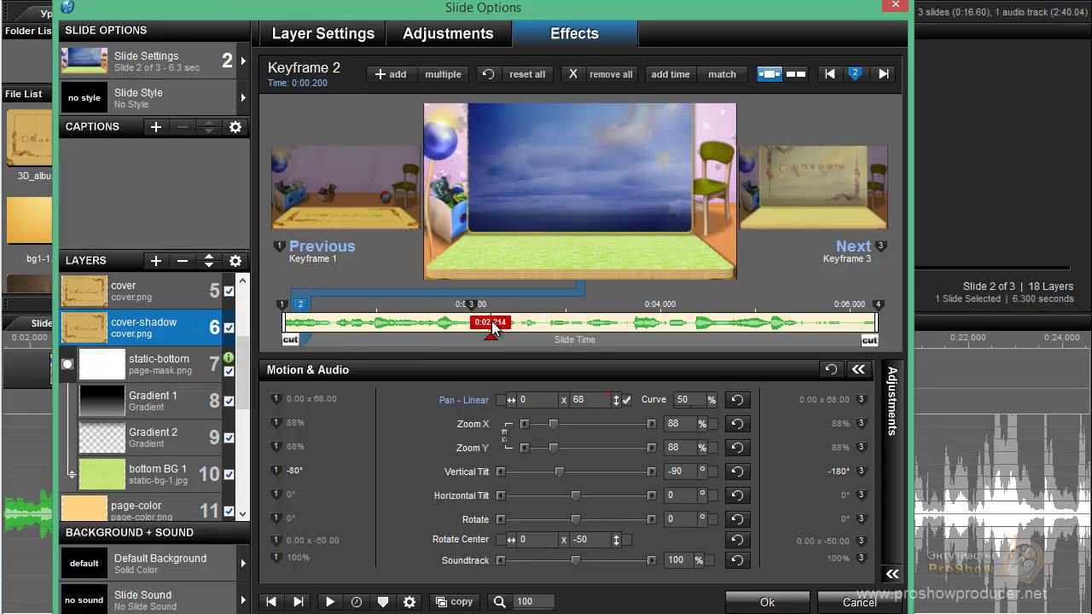
Duplicate the cover-shadow layer and move the lower copy beneath bottom BG 1, to layer position 11
{"action": "right_click", "coordinate": [122, 335]}
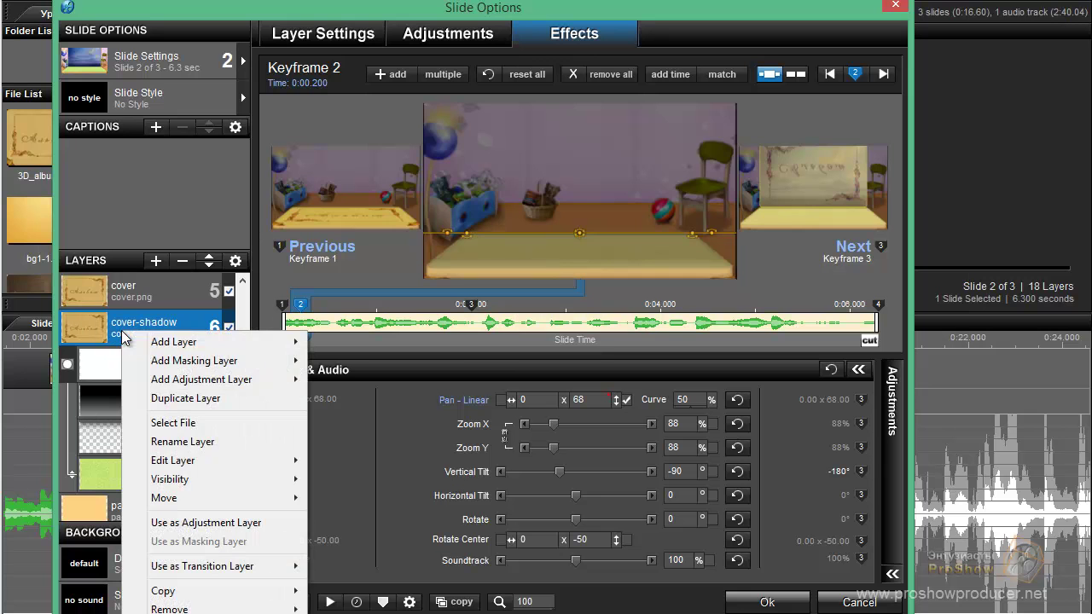
{"action": "left_click", "coordinate": [178, 399]}
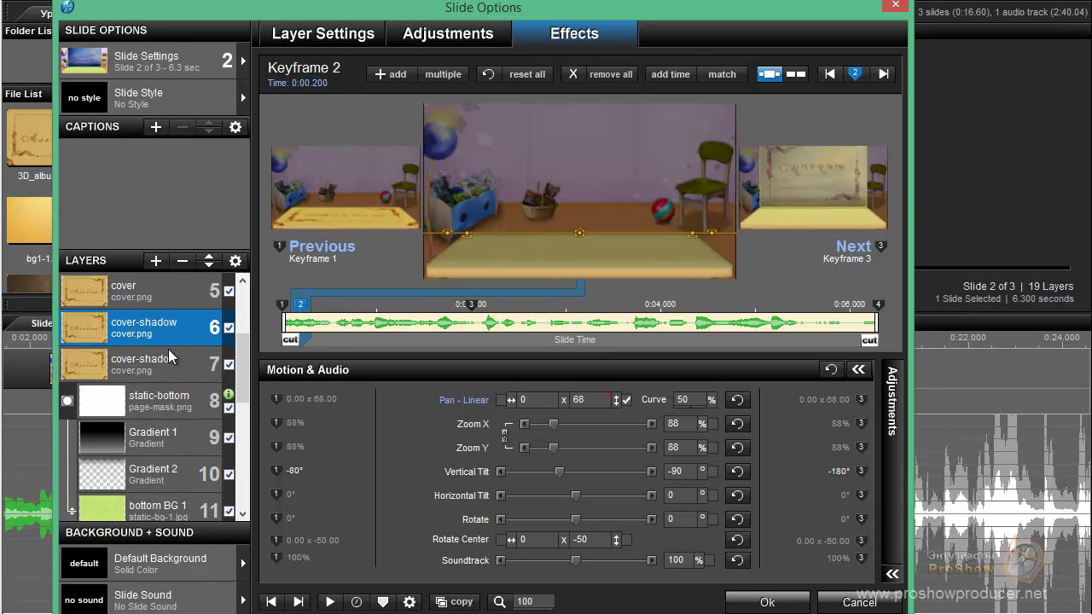
{"action": "left_click", "coordinate": [154, 358]}
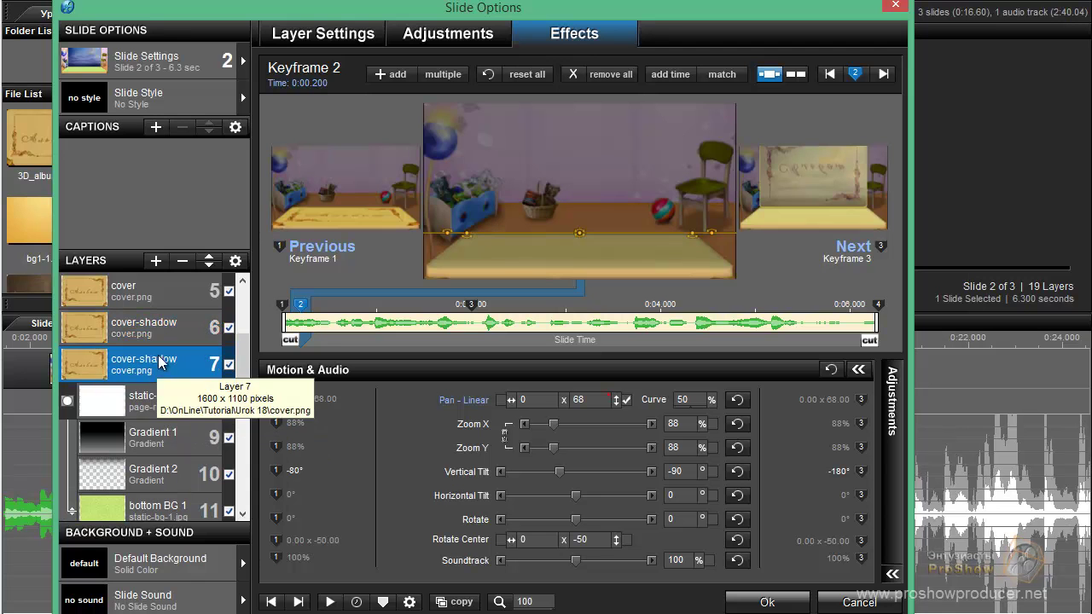
{"action": "left_click", "coordinate": [212, 267]}
{"action": "left_click", "coordinate": [213, 267]}
{"action": "left_click", "coordinate": [212, 267]}
{"action": "left_click", "coordinate": [212, 267]}
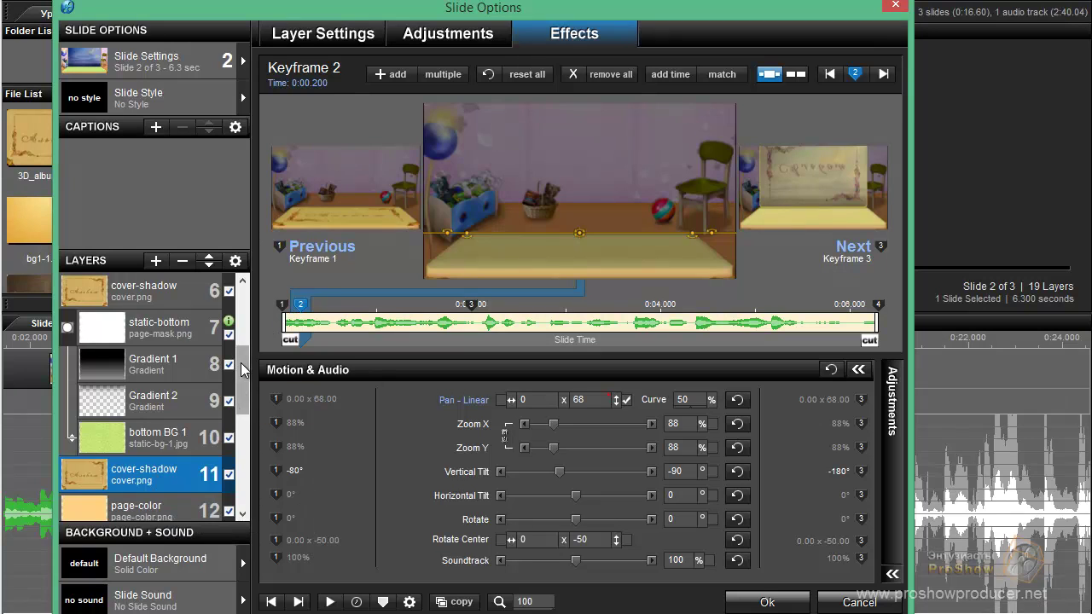
On keyframe 2 of the layer 6 cover-shadow, enable the specified Vertical Tilt value of -90°
{"action": "left_click_drag", "start_coordinate": [243, 368], "coordinate": [243, 343]}
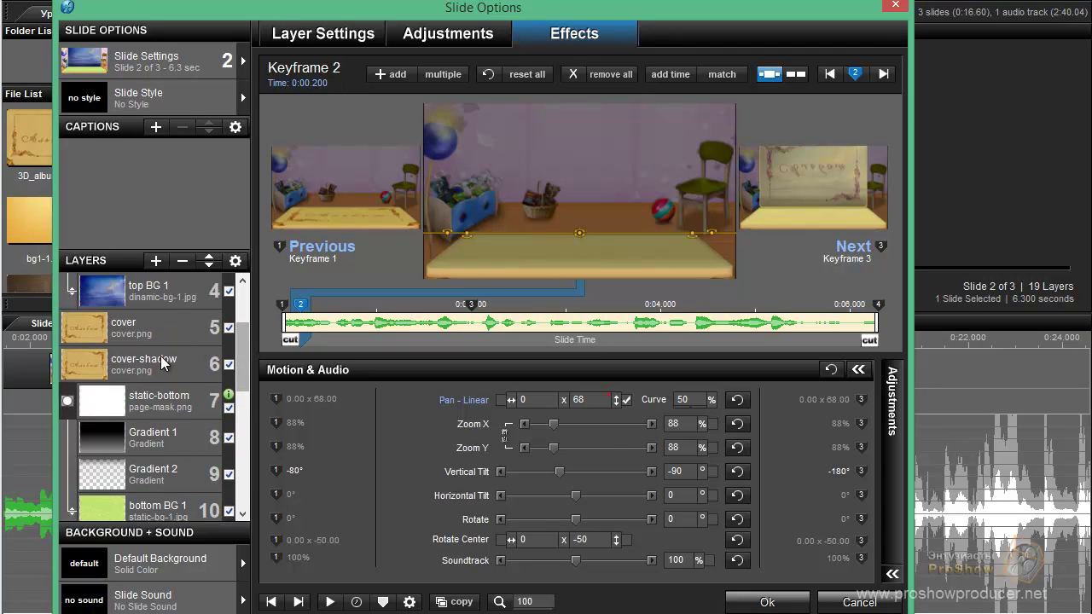
{"action": "left_click", "coordinate": [143, 378]}
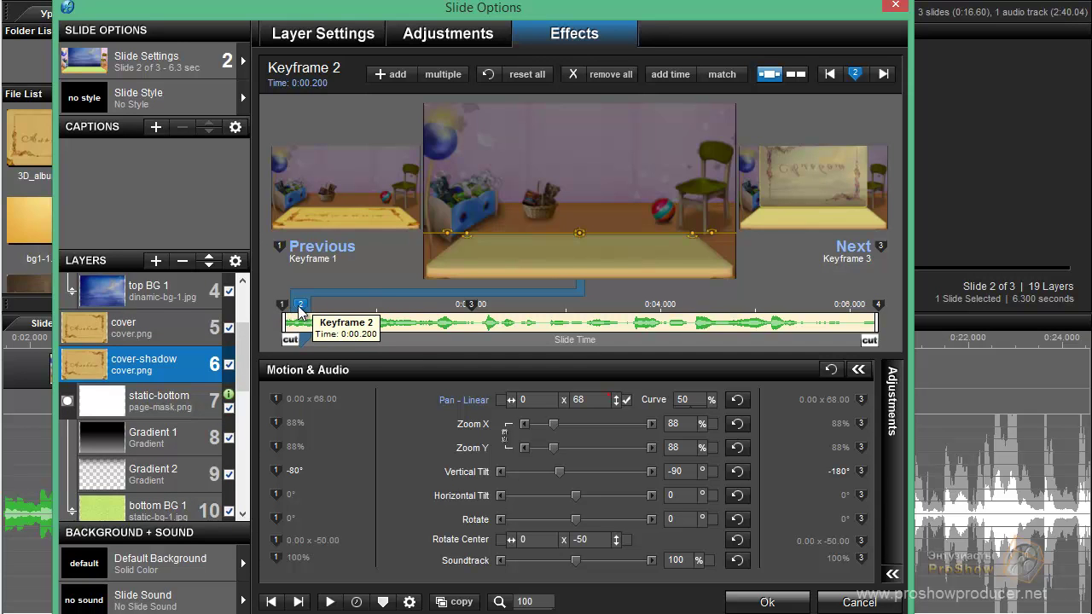
{"action": "left_click", "coordinate": [713, 472]}
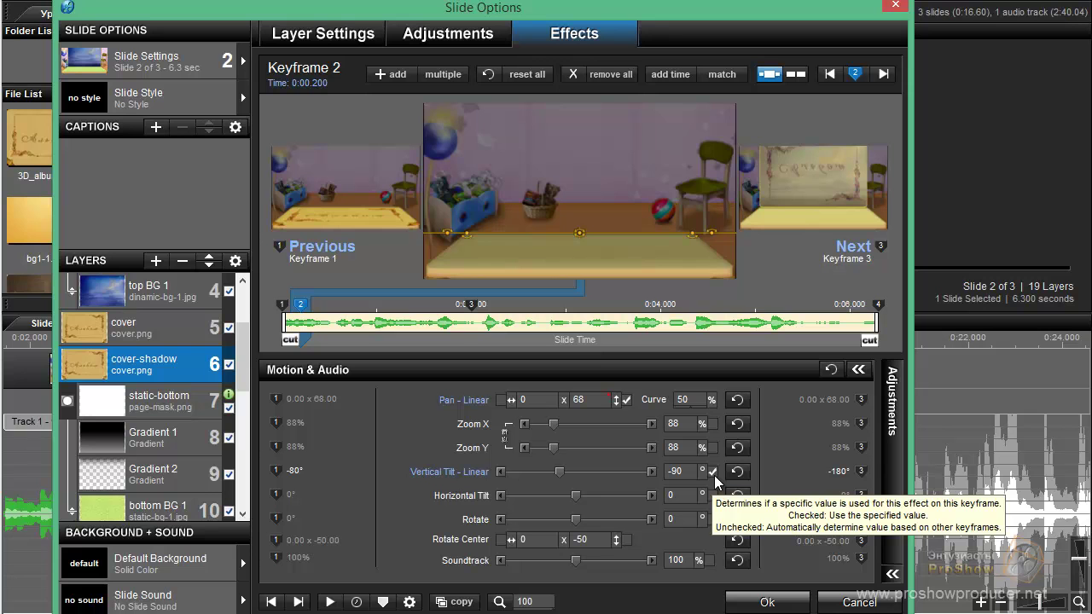
Convert keyframe 2 of the layer 6 cover-shadow to a static keyframe and delete its keyframes 4 and 3
{"action": "left_click", "coordinate": [502, 401]}
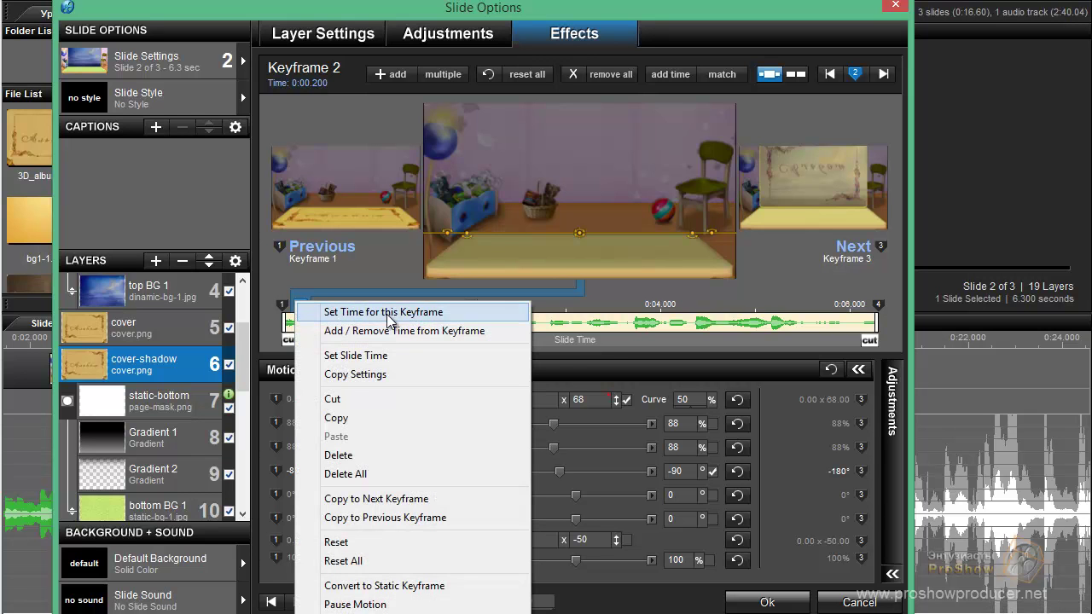
{"action": "left_click", "coordinate": [396, 588]}
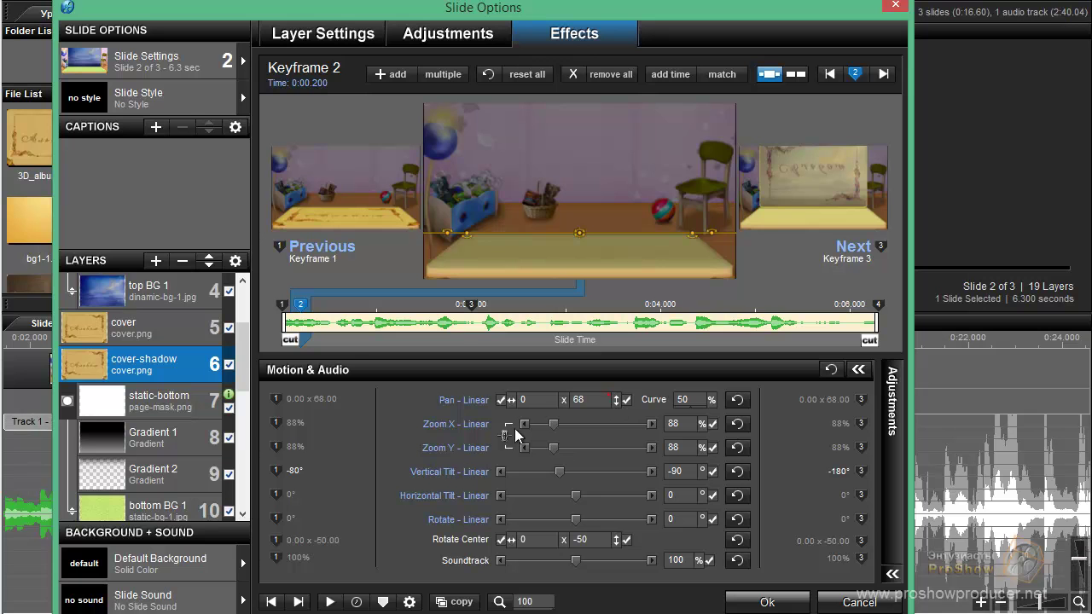
{"action": "right_click", "coordinate": [879, 307]}
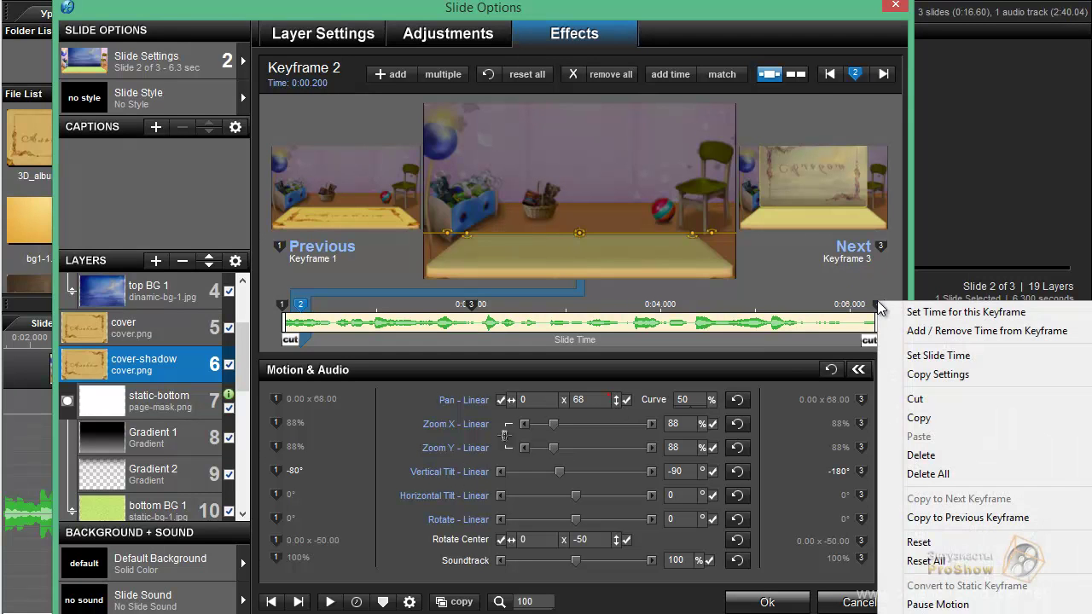
{"action": "left_click", "coordinate": [919, 454]}
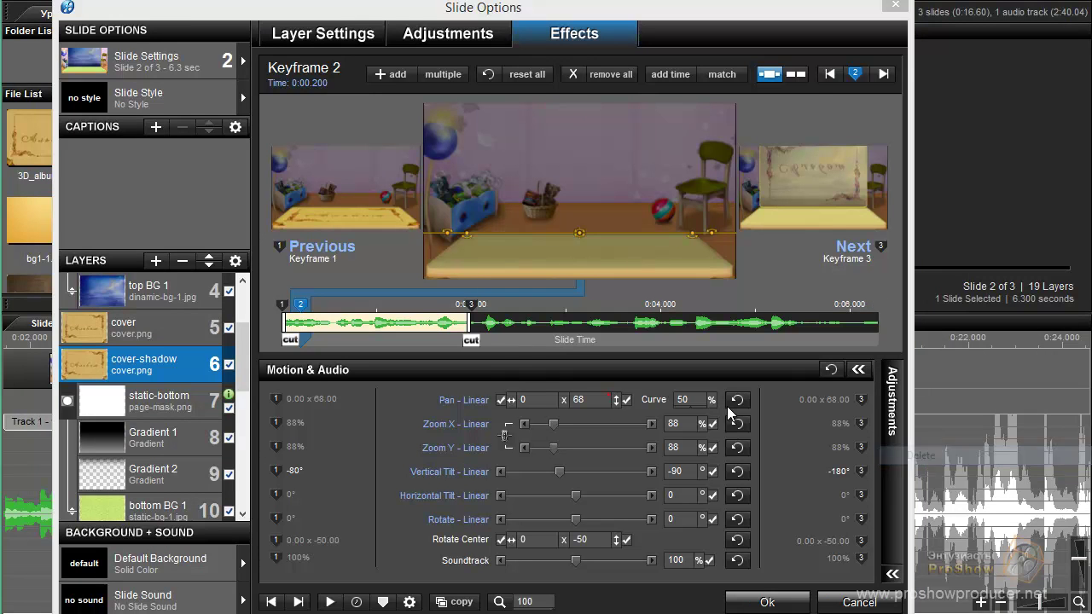
{"action": "right_click", "coordinate": [474, 312]}
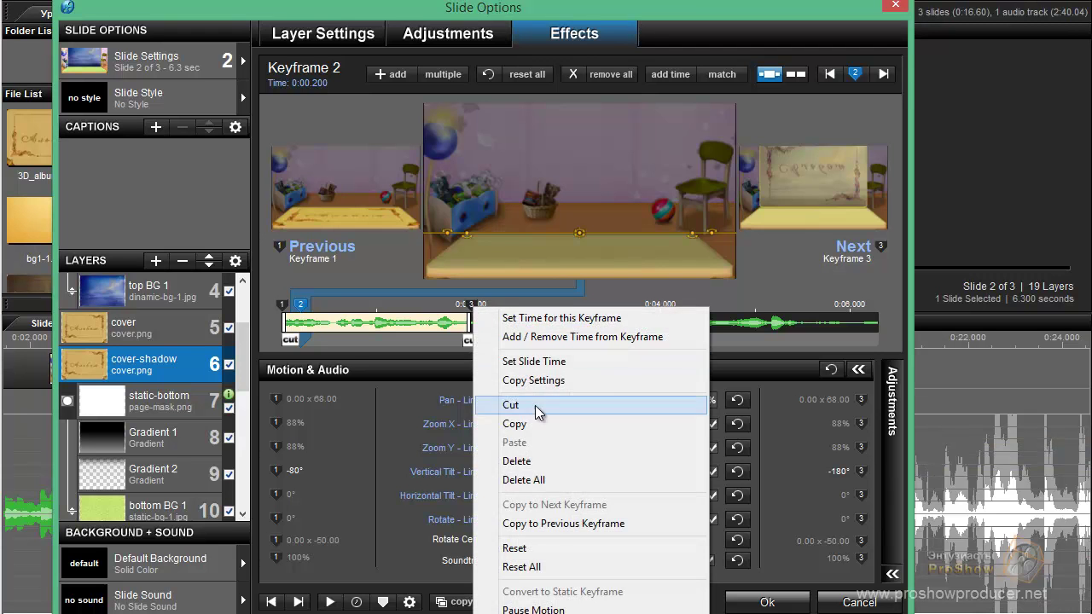
{"action": "left_click", "coordinate": [529, 461]}
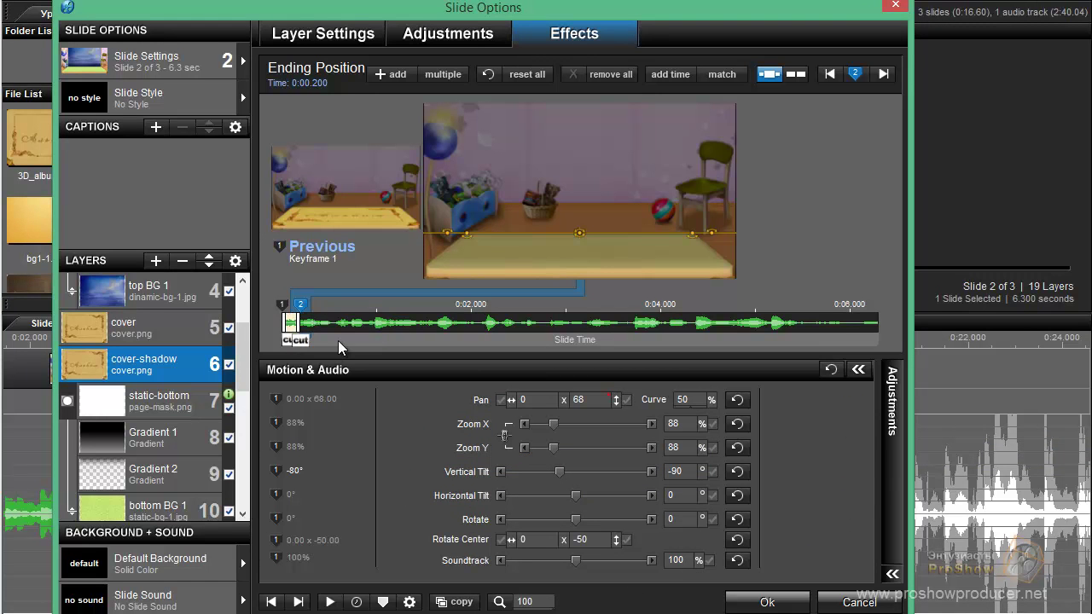
On the layer 11 cover-shadow, convert keyframe 2 to a static keyframe and delete keyframe 1
{"action": "left_click_drag", "start_coordinate": [338, 341], "coordinate": [255, 398]}
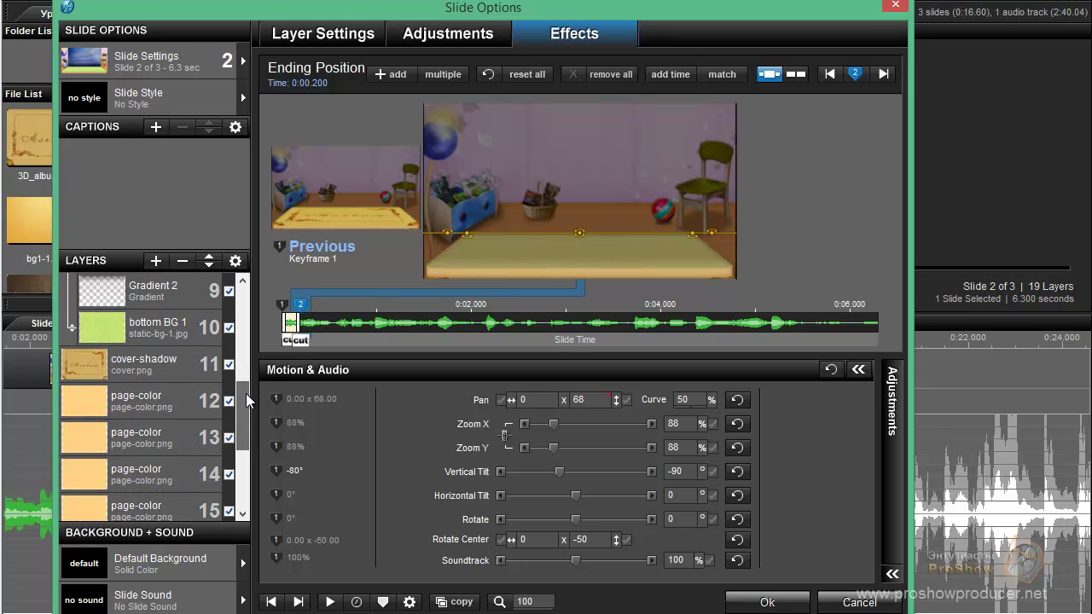
{"action": "left_click", "coordinate": [161, 367]}
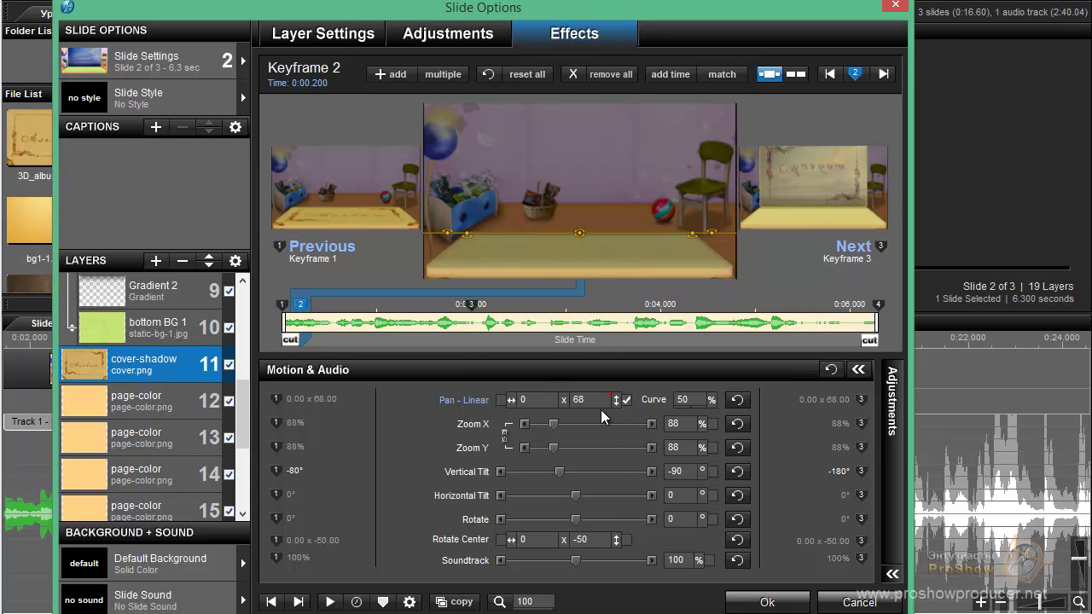
{"action": "right_click", "coordinate": [304, 313]}
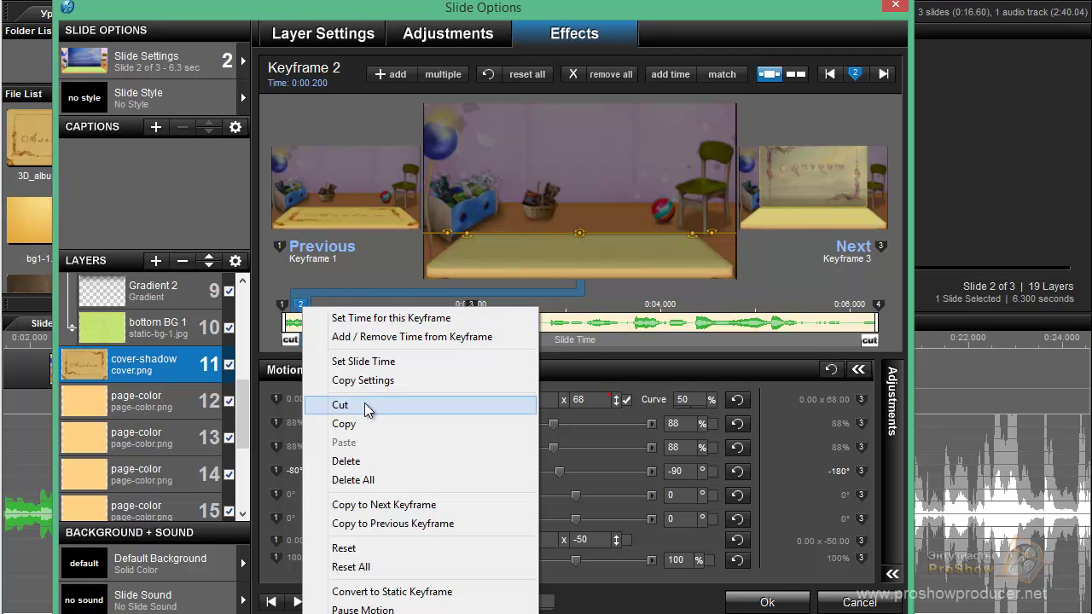
{"action": "left_click", "coordinate": [411, 592]}
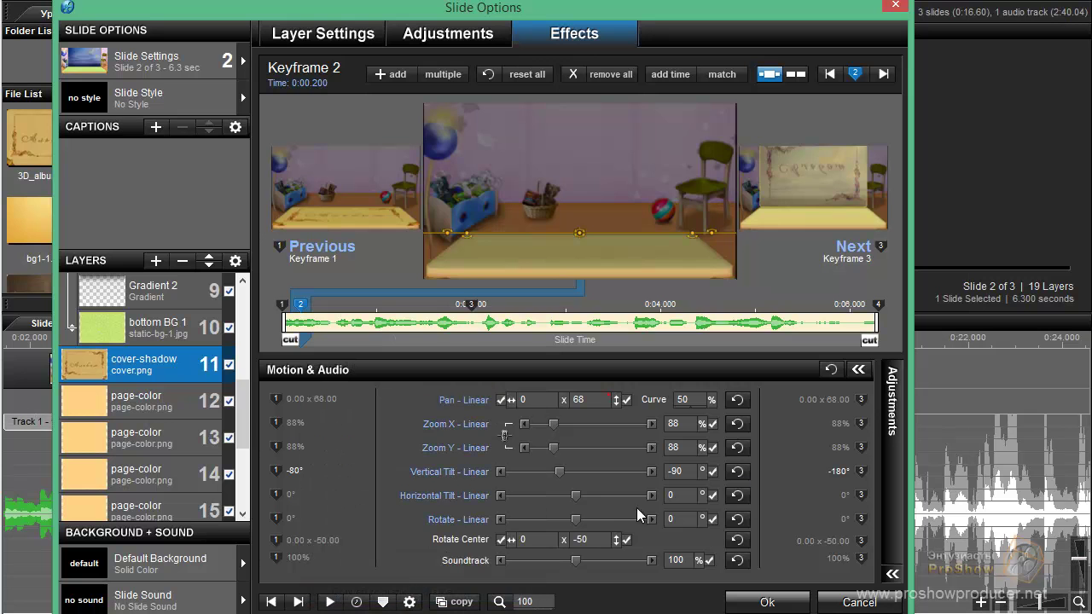
{"action": "right_click", "coordinate": [289, 313]}
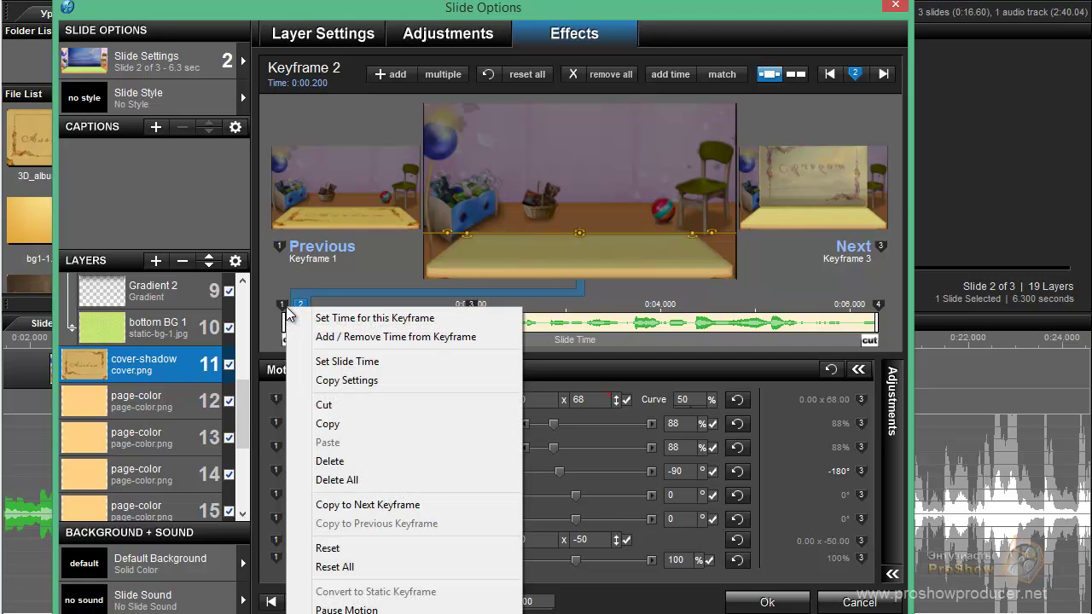
{"action": "left_click", "coordinate": [350, 463]}
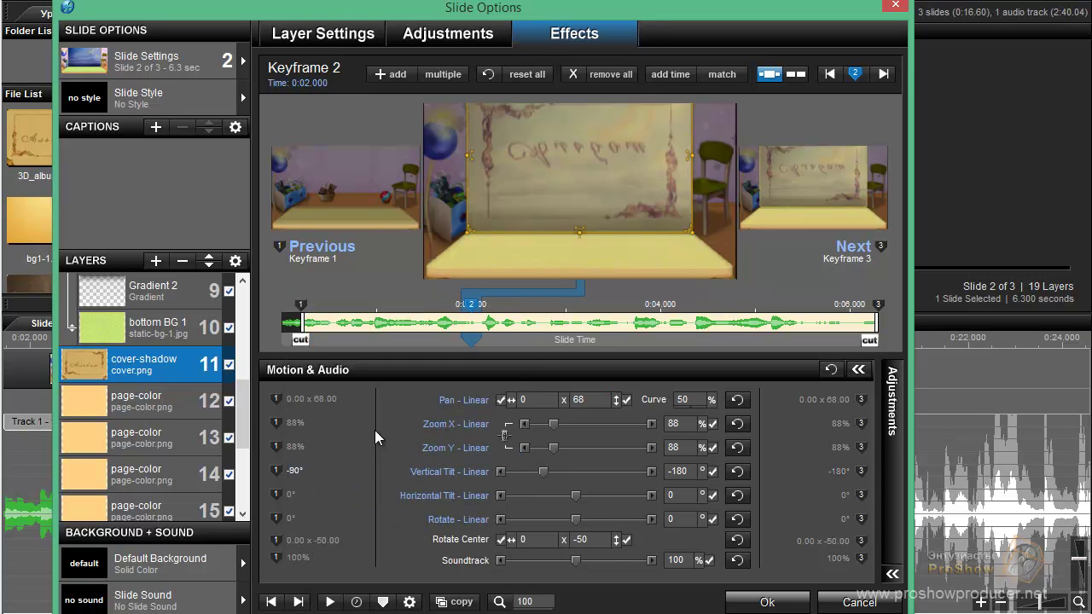
Inspect the Pan Y modifier on keyframe 1 of the layer 11 cover-shadow and remove it
{"action": "left_click", "coordinate": [363, 443]}
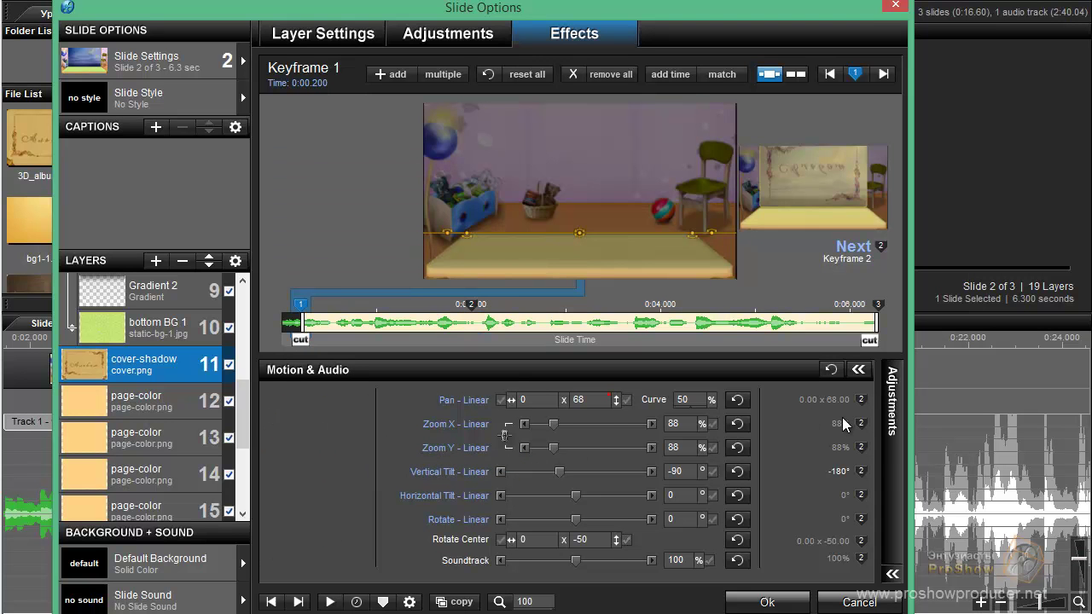
{"action": "right_click", "coordinate": [604, 401]}
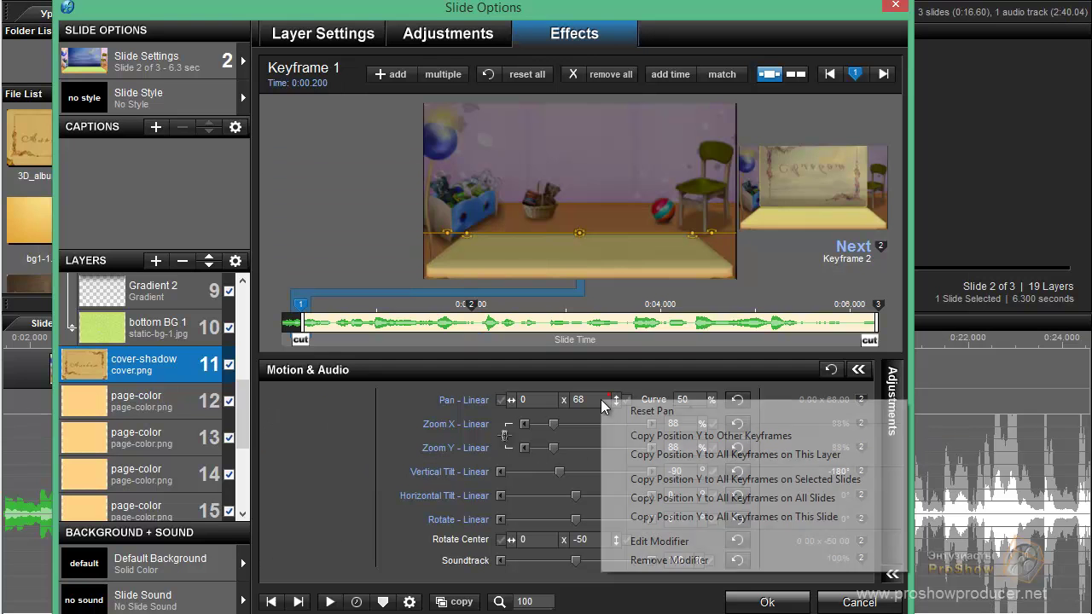
{"action": "left_click", "coordinate": [690, 543]}
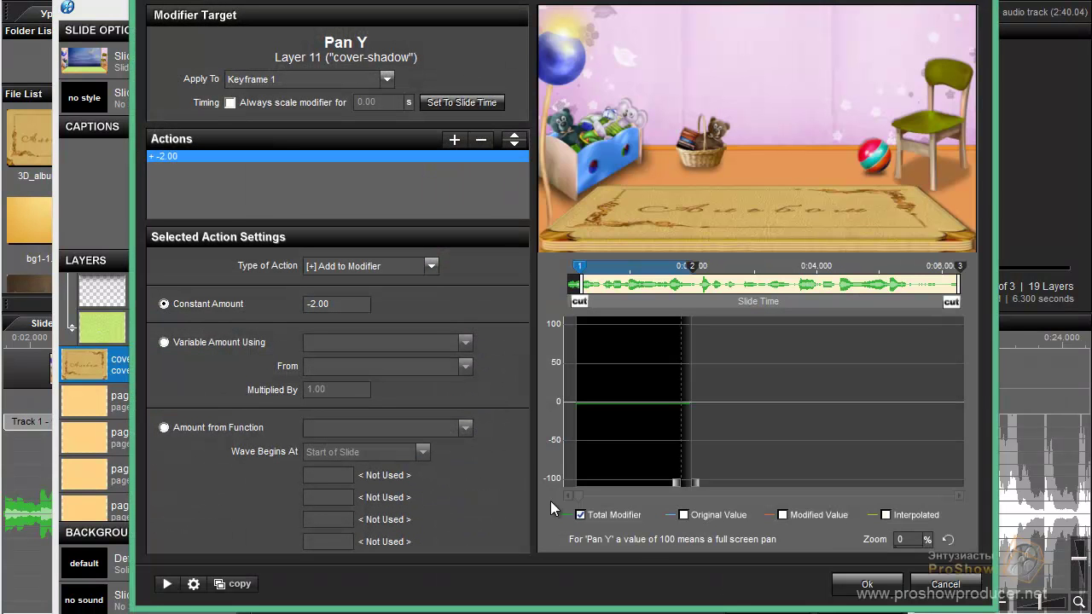
{"action": "left_click", "coordinate": [862, 585]}
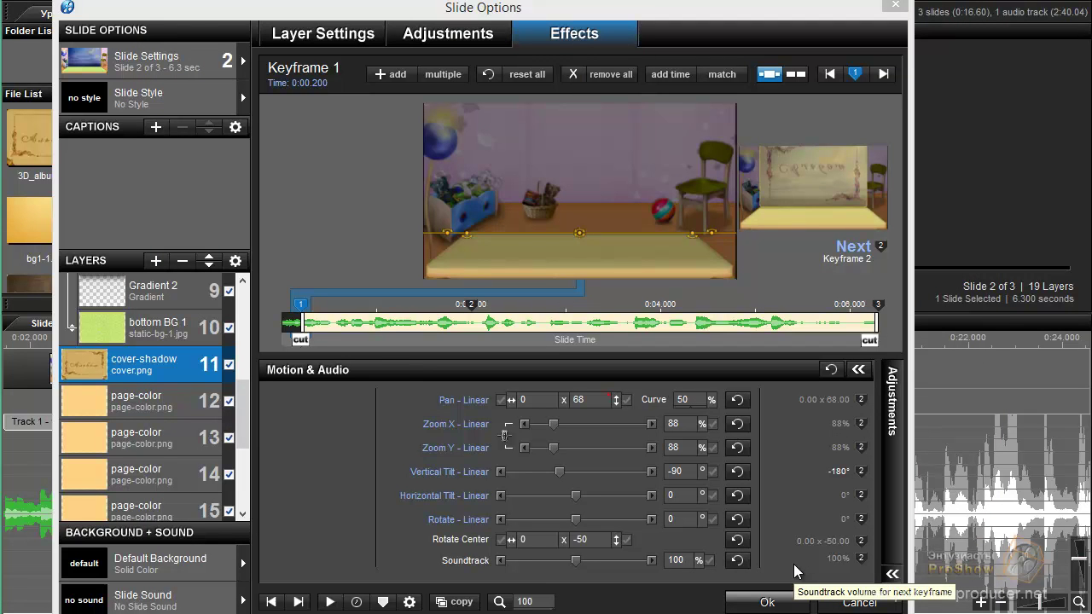
{"action": "right_click", "coordinate": [598, 398]}
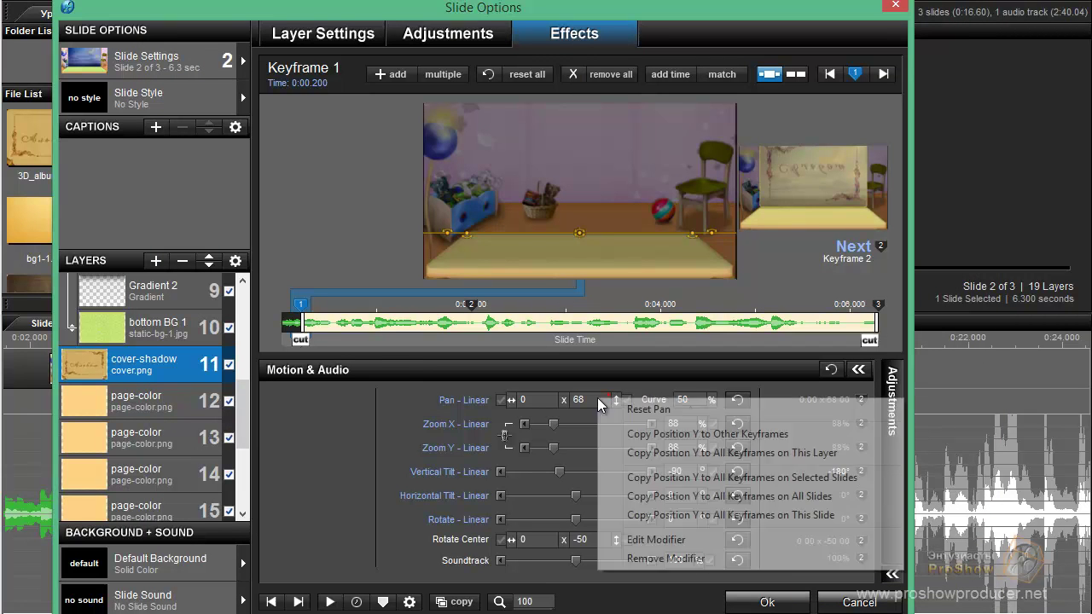
{"action": "left_click", "coordinate": [683, 558]}
Set the vertical Pan value of the layer 11 cover-shadow to 66 on keyframes 1, 2 and 3
{"action": "double_click", "coordinate": [588, 398]}
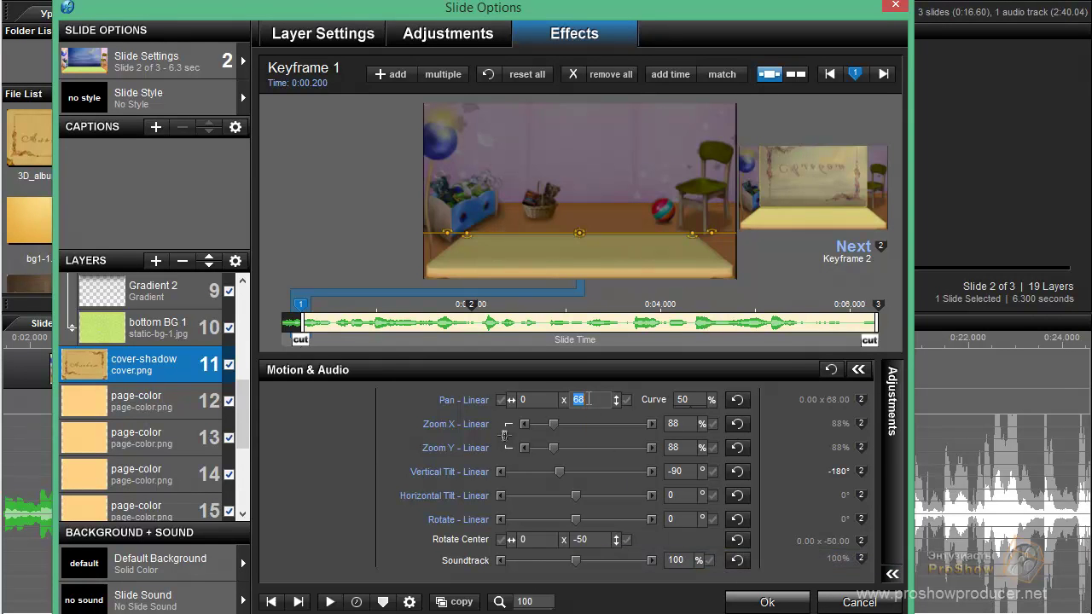
{"action": "type", "text": "66"}
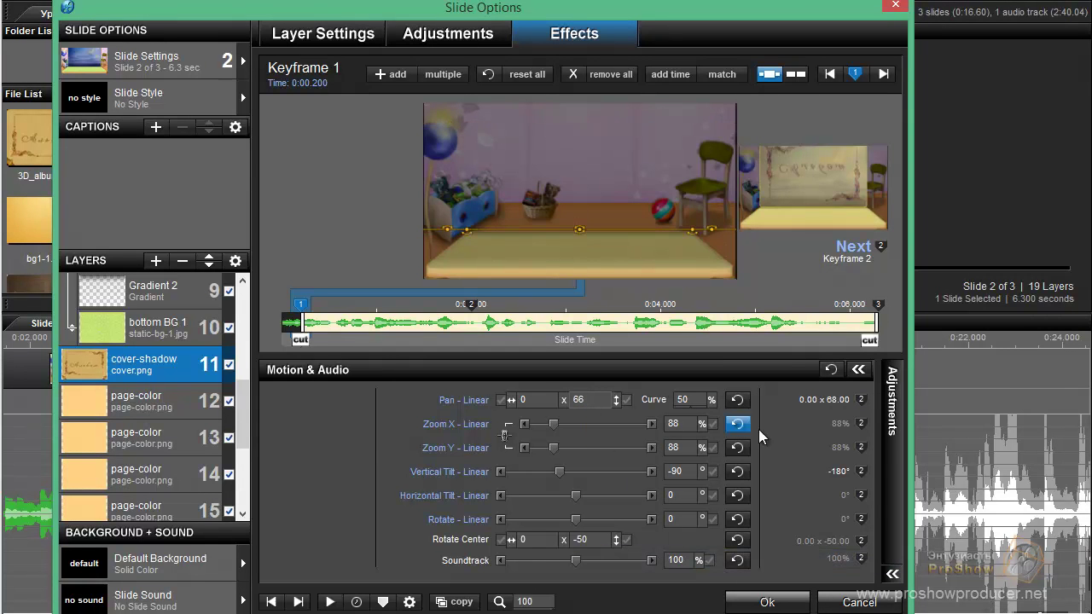
{"action": "key", "text": "Page_Down"}
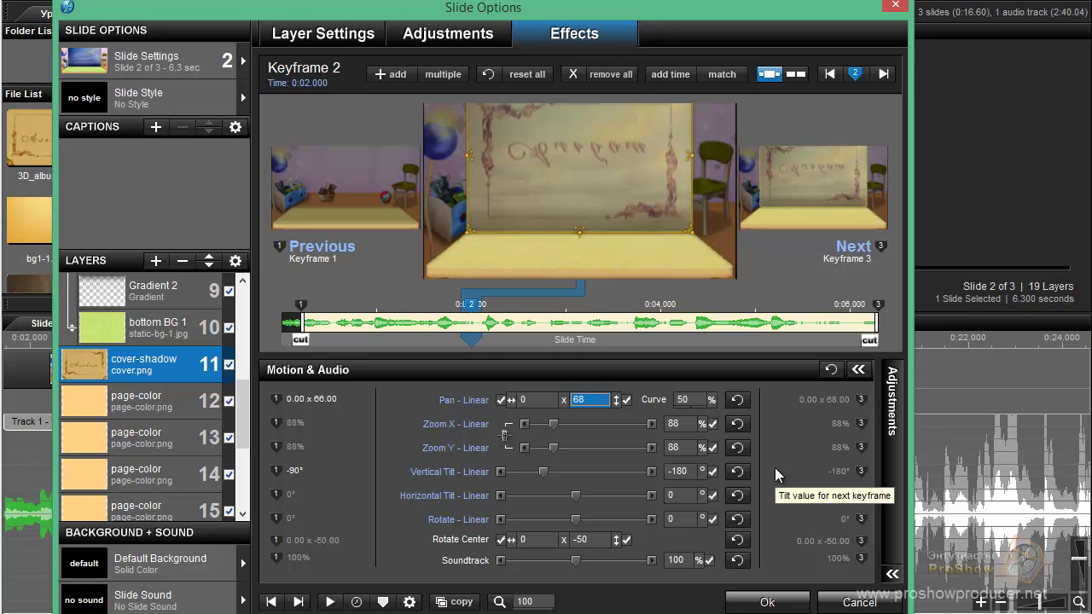
{"action": "type", "text": "66"}
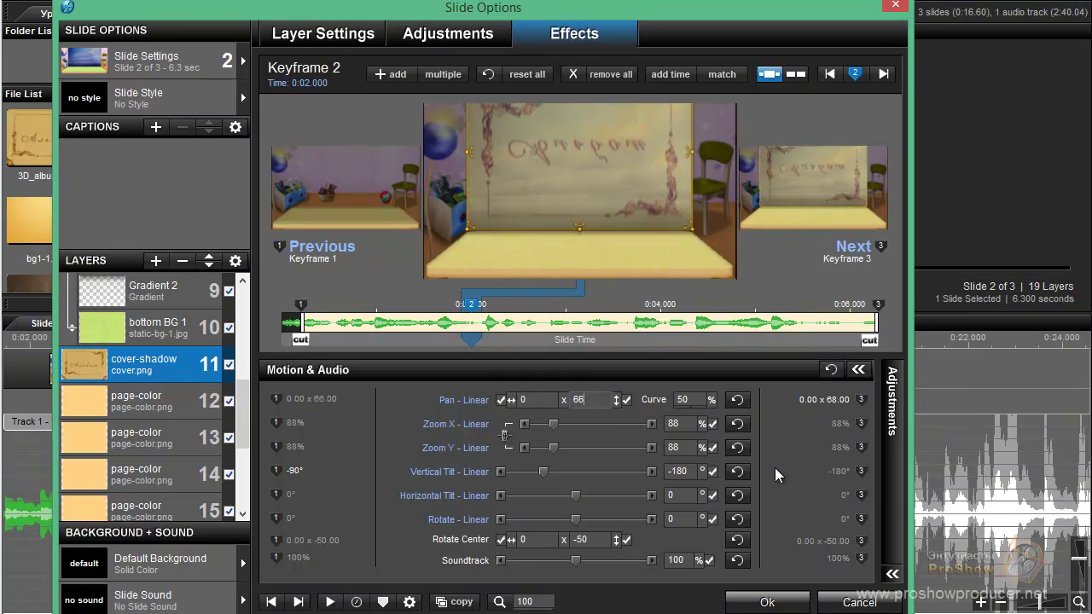
{"action": "key", "text": "Page_Down"}
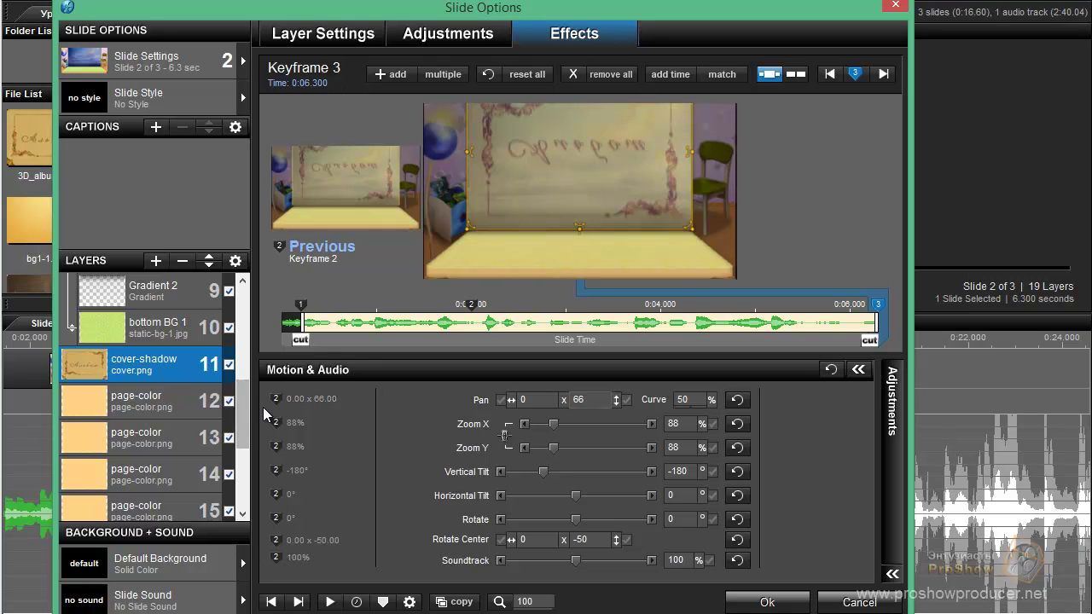
Remove the Pan Y modifier from keyframe 2 of the layer 6 cover-shadow and scrub through the start of the opening animation
{"action": "scroll", "coordinate": [246, 402], "scroll_direction": "up", "scroll_amount": 1}
{"action": "scroll", "coordinate": [246, 402], "scroll_direction": "up", "scroll_amount": 5}
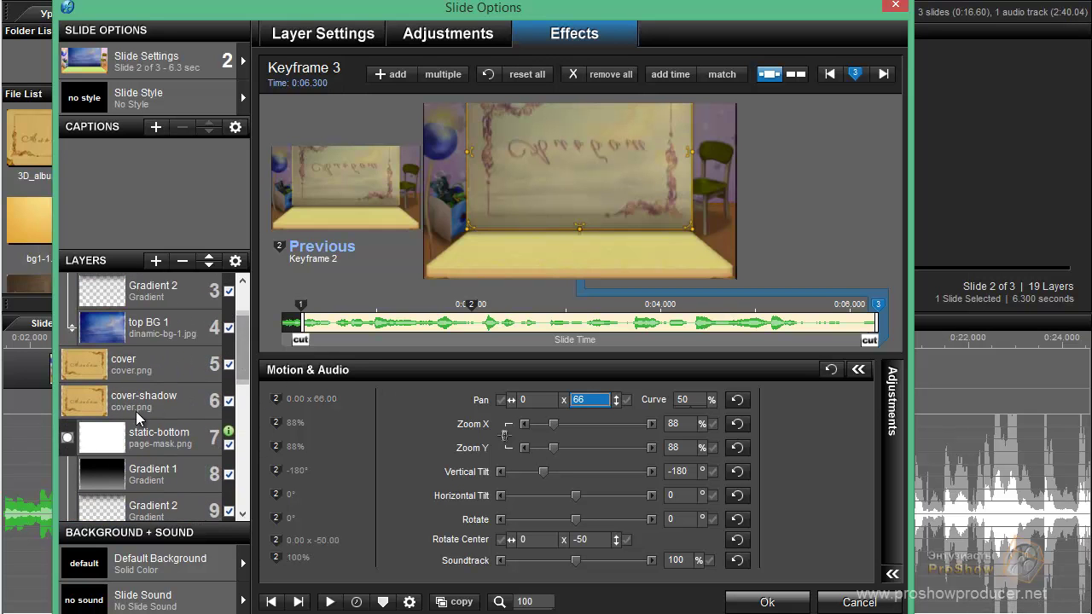
{"action": "left_click", "coordinate": [170, 406]}
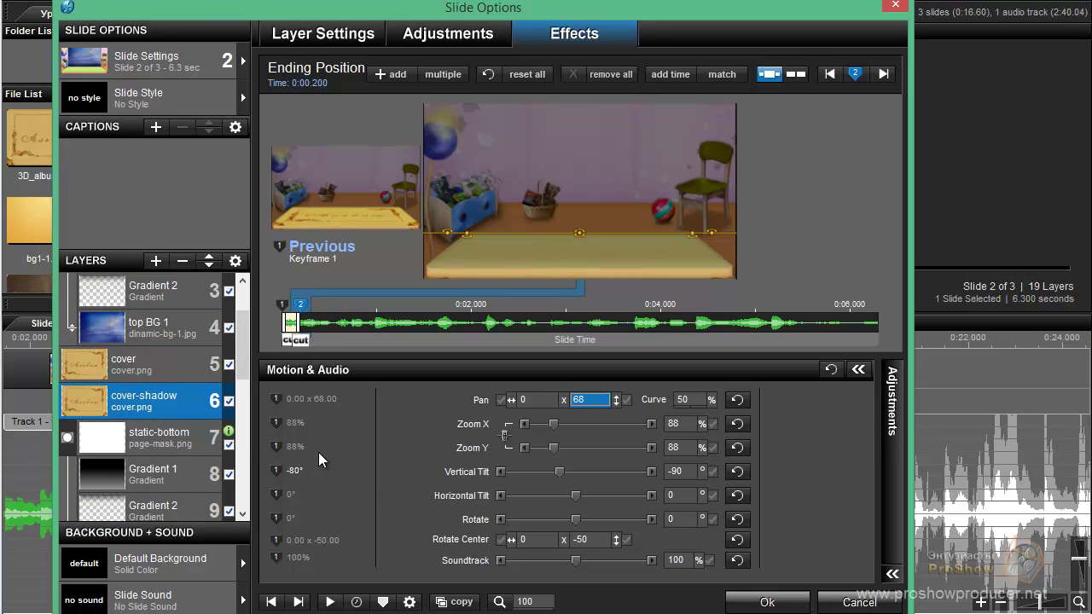
{"action": "right_click", "coordinate": [589, 409]}
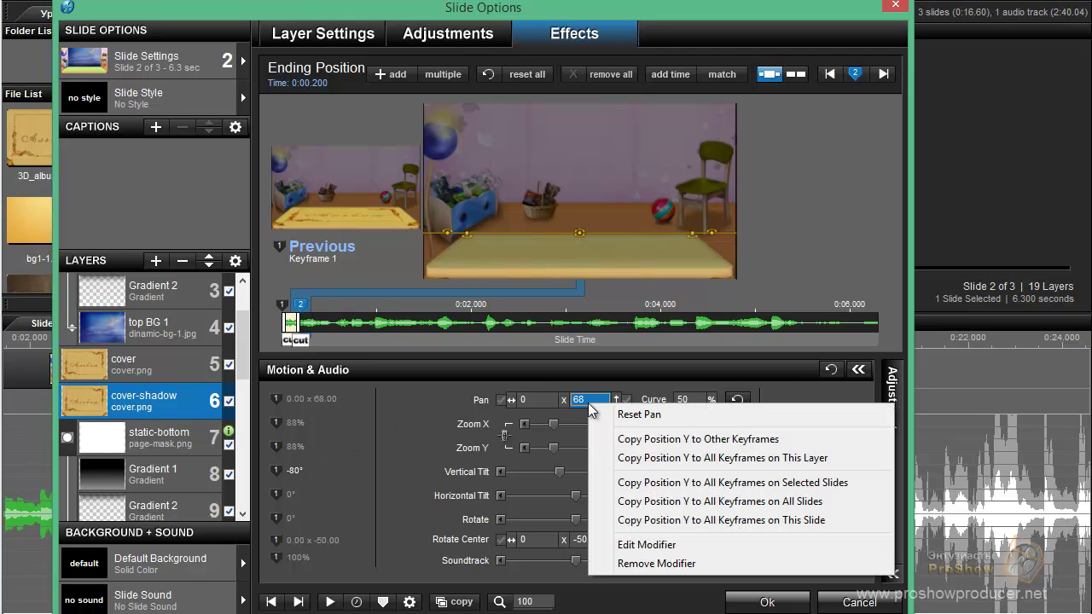
{"action": "left_click", "coordinate": [662, 565]}
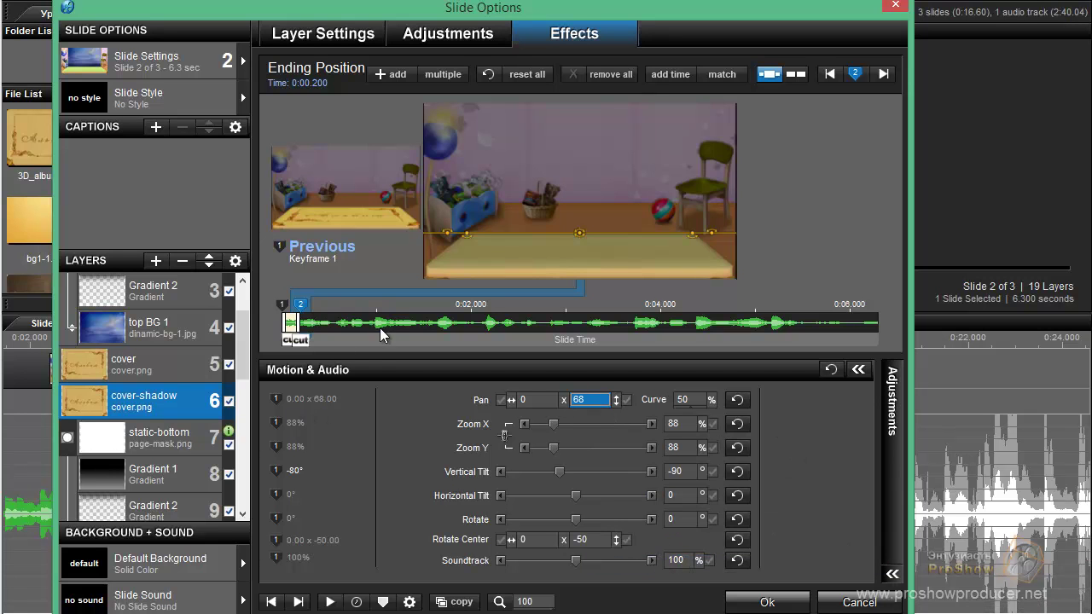
{"action": "left_click_drag", "start_coordinate": [362, 338], "coordinate": [278, 370]}
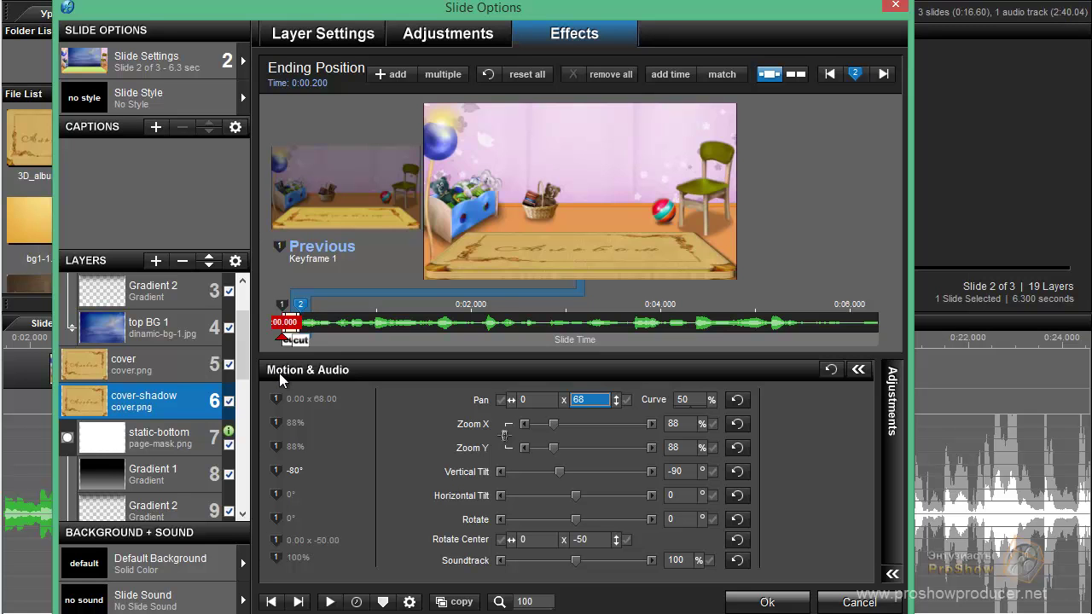
{"action": "left_click_drag", "start_coordinate": [279, 373], "coordinate": [280, 373]}
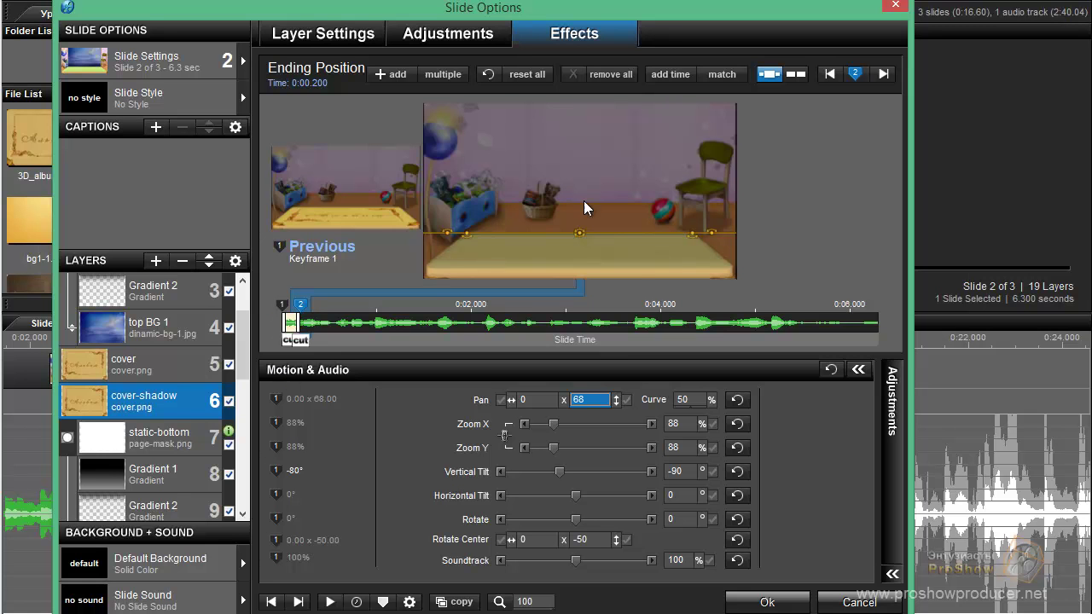
Set the layer 6 cover-shadow's Contrast and Sharpen to 0% and White Point to 30%, and scrub the effect to check it
{"action": "left_click", "coordinate": [453, 32]}
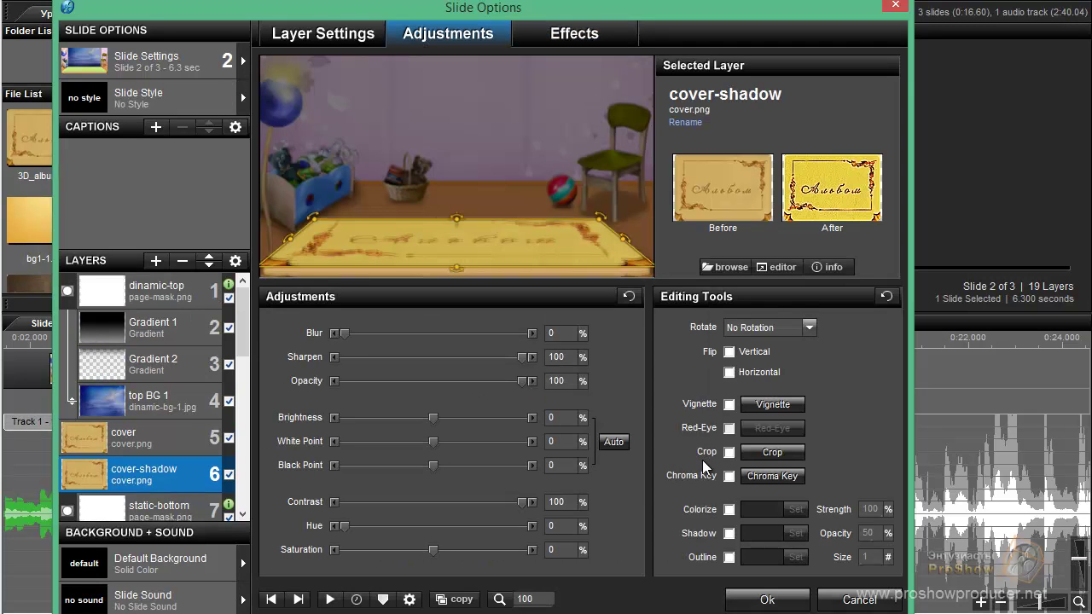
{"action": "left_click", "coordinate": [566, 509]}
{"action": "left_click", "coordinate": [559, 357]}
{"action": "type", "text": "0"}
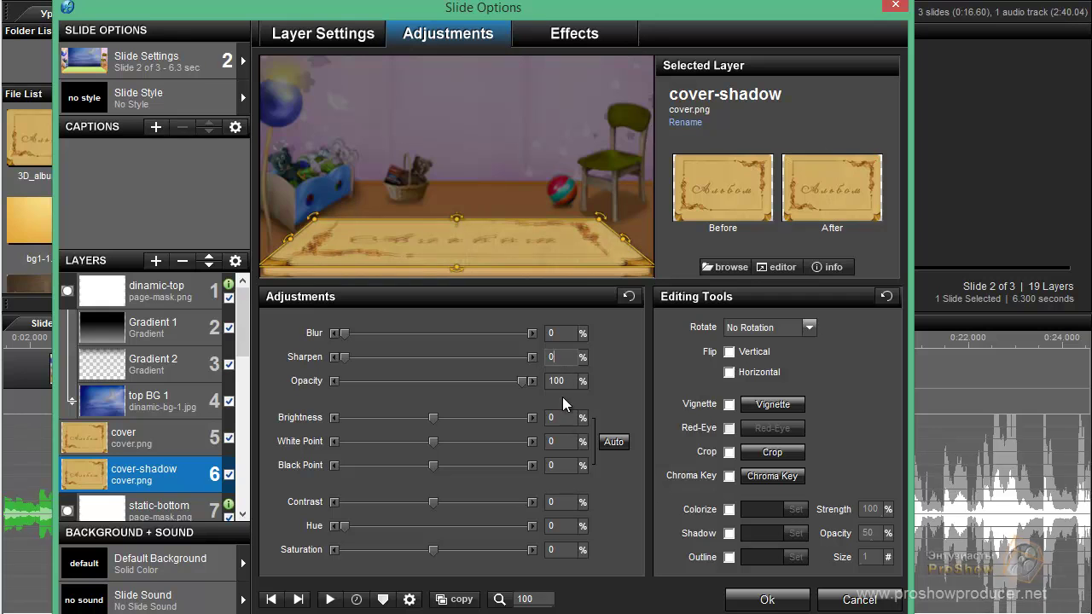
{"action": "left_click", "coordinate": [567, 437]}
{"action": "type", "text": "30"}
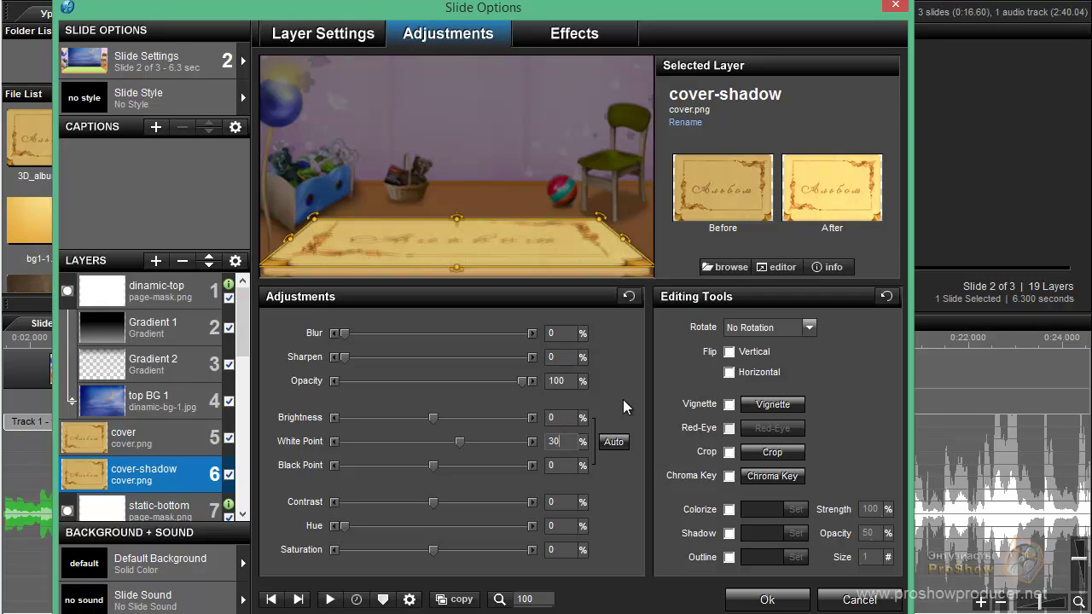
{"action": "left_click", "coordinate": [556, 40]}
{"action": "mouse_move", "coordinate": [348, 337]}
{"action": "left_mouse_down"}
{"action": "mouse_move", "coordinate": [299, 346]}
{"action": "mouse_move", "coordinate": [281, 371]}
{"action": "left_mouse_up"}
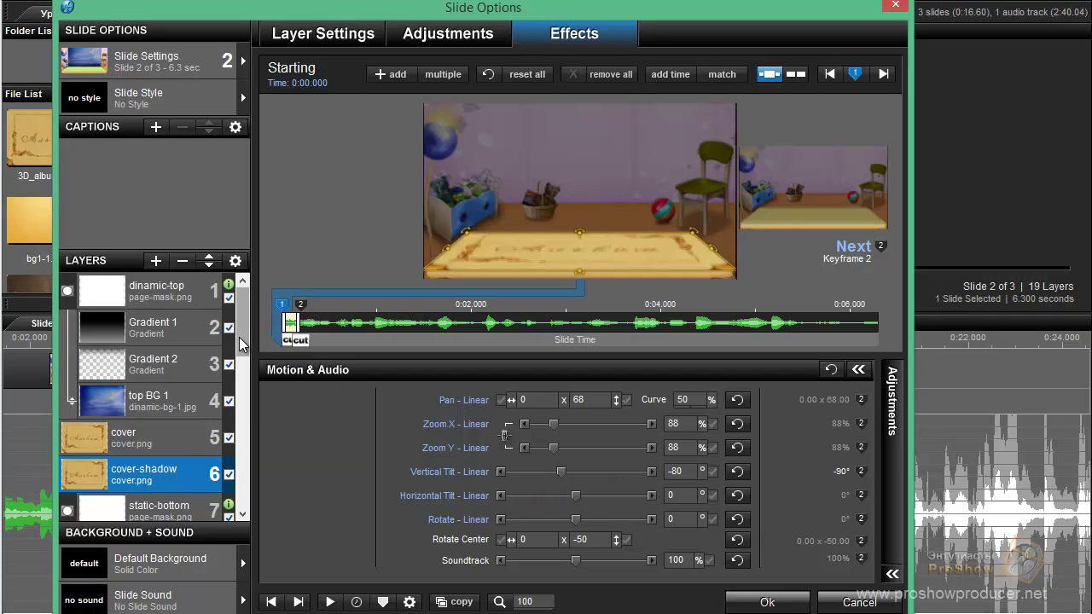
Set the layer 11 cover-shadow's Sharpen and Contrast to 0% and its White Point to 30%
{"action": "scroll", "coordinate": [243, 341], "scroll_direction": "down", "scroll_amount": 2}
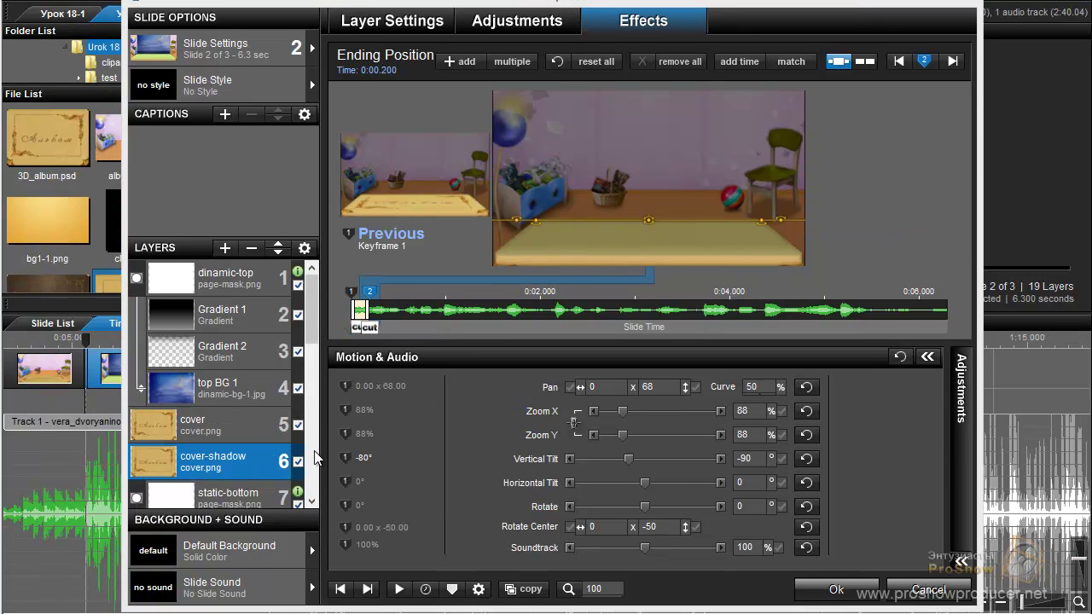
{"action": "left_click_drag", "start_coordinate": [311, 329], "coordinate": [315, 426]}
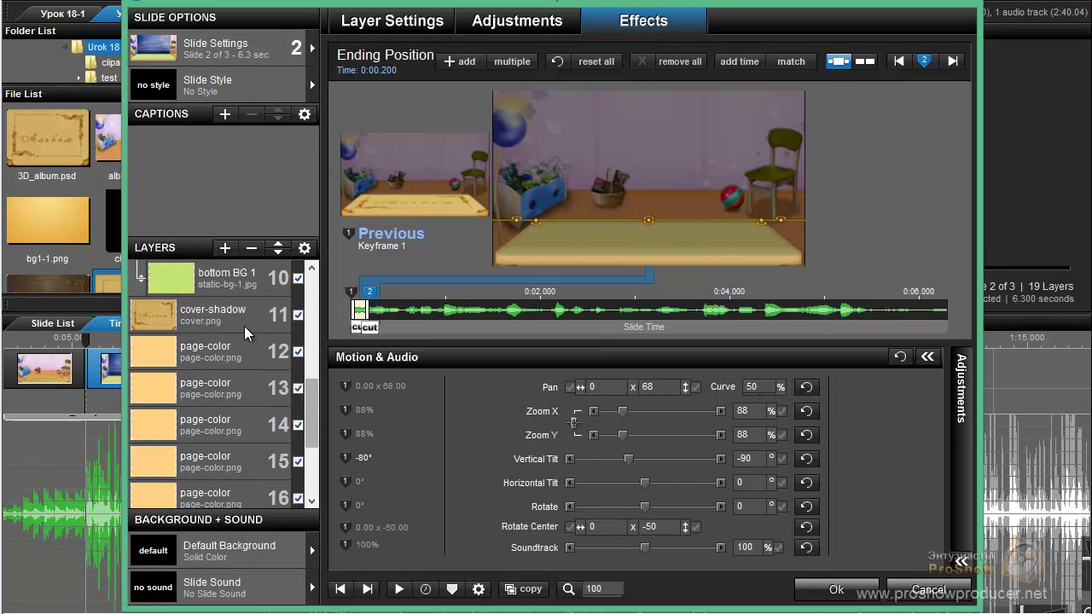
{"action": "left_click", "coordinate": [214, 315]}
{"action": "left_click", "coordinate": [491, 19]}
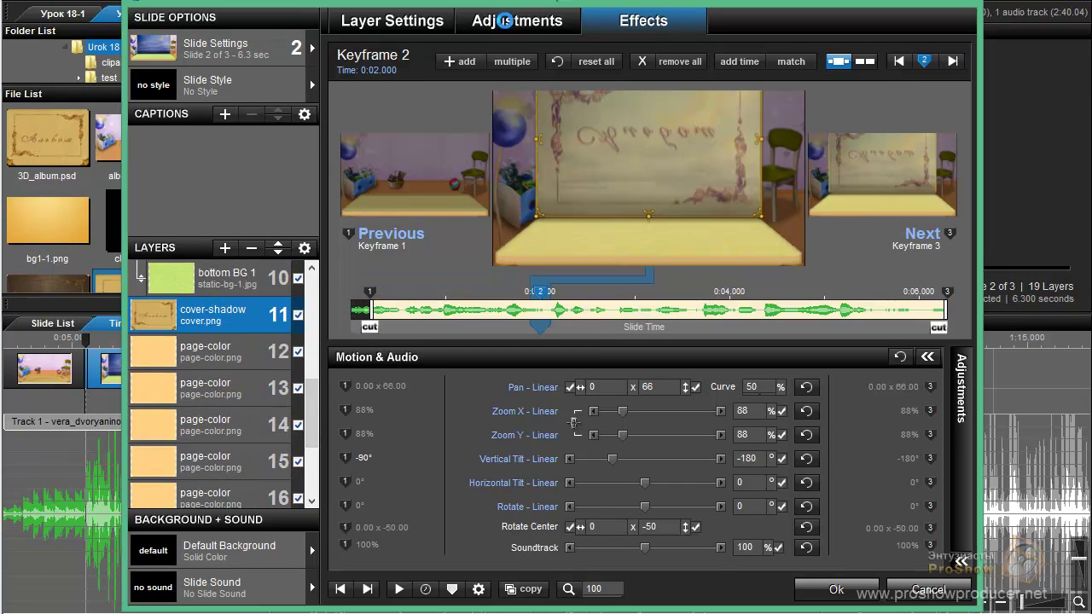
{"action": "left_click", "coordinate": [640, 346]}
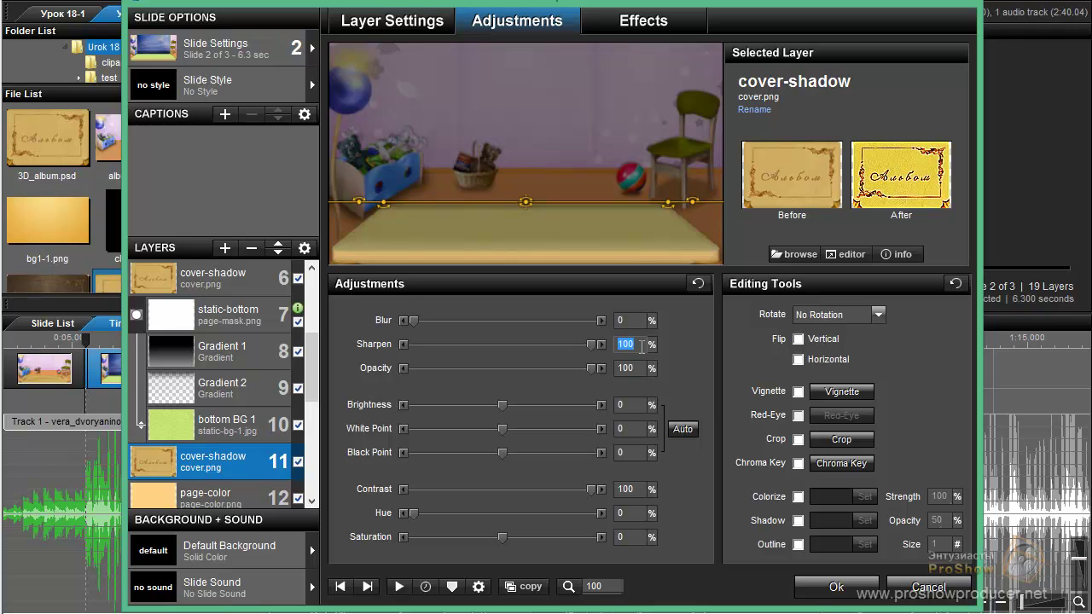
{"action": "key", "text": "Delete"}
{"action": "left_click", "coordinate": [634, 489]}
{"action": "key", "text": "Delete"}
{"action": "left_click", "coordinate": [641, 430]}
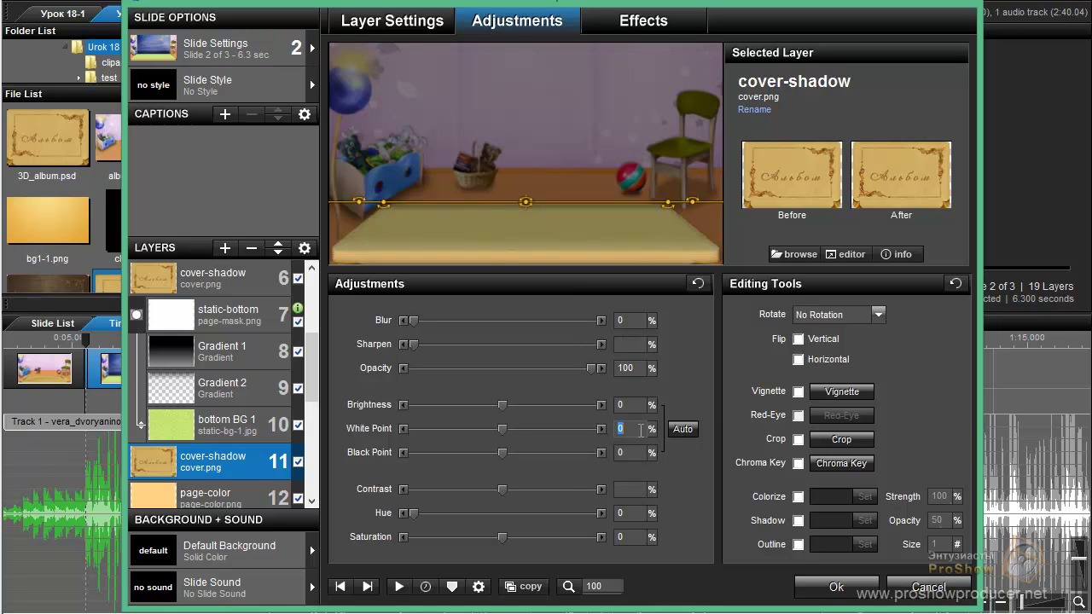
{"action": "type", "text": "30"}
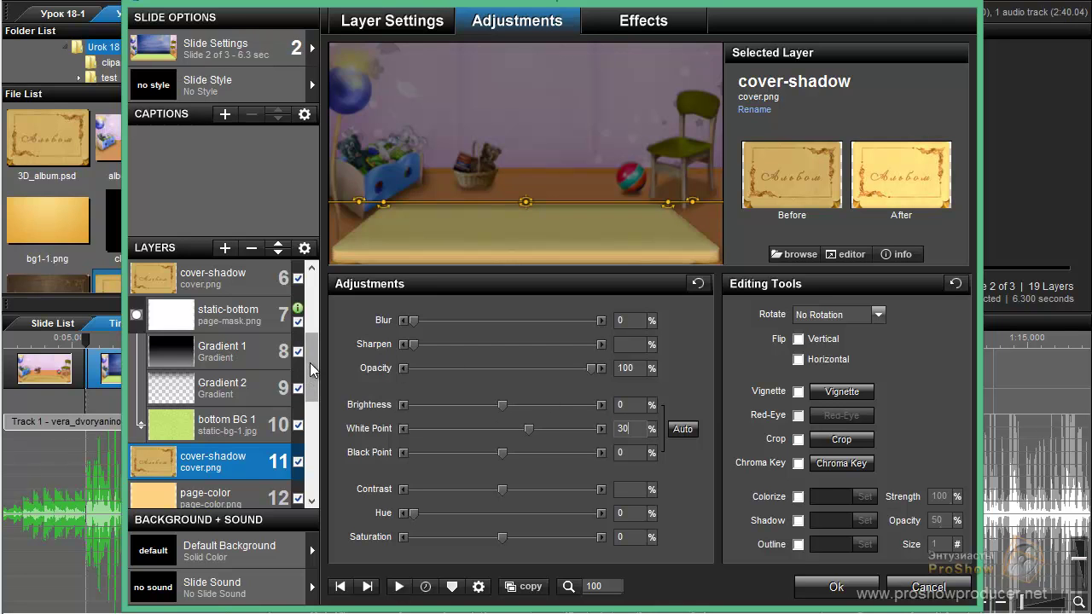
{"action": "key", "text": "Return"}
Compare the adjustments of the layer 6 and layer 11 cover-shadows, and apply the slide options
{"action": "scroll", "coordinate": [309, 337], "scroll_direction": "up", "scroll_amount": 3}
{"action": "left_click", "coordinate": [227, 391]}
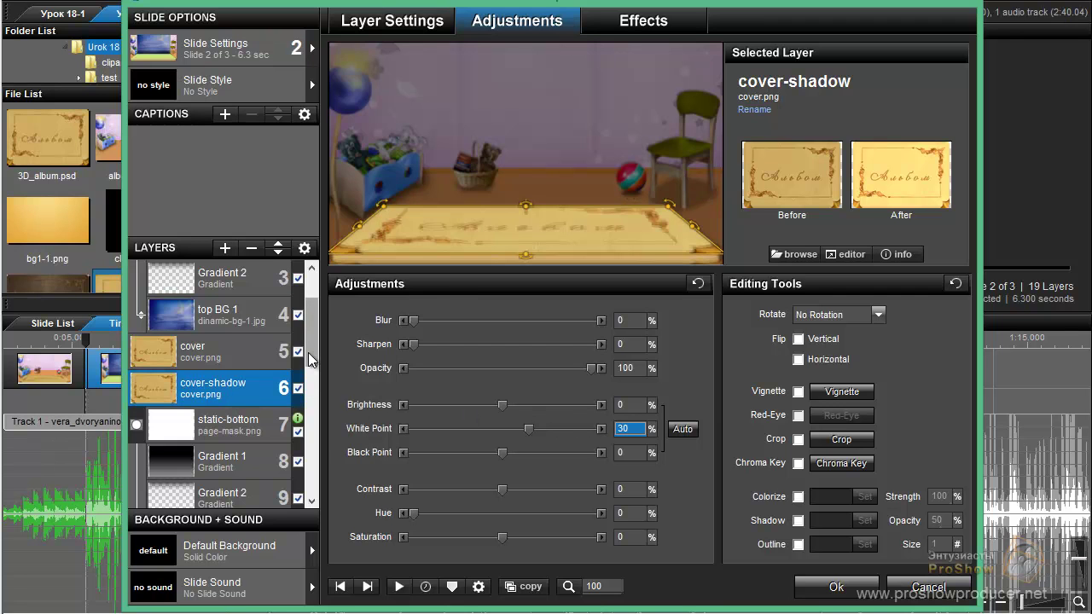
{"action": "left_click_drag", "start_coordinate": [308, 352], "coordinate": [311, 404]}
{"action": "left_click", "coordinate": [226, 393]}
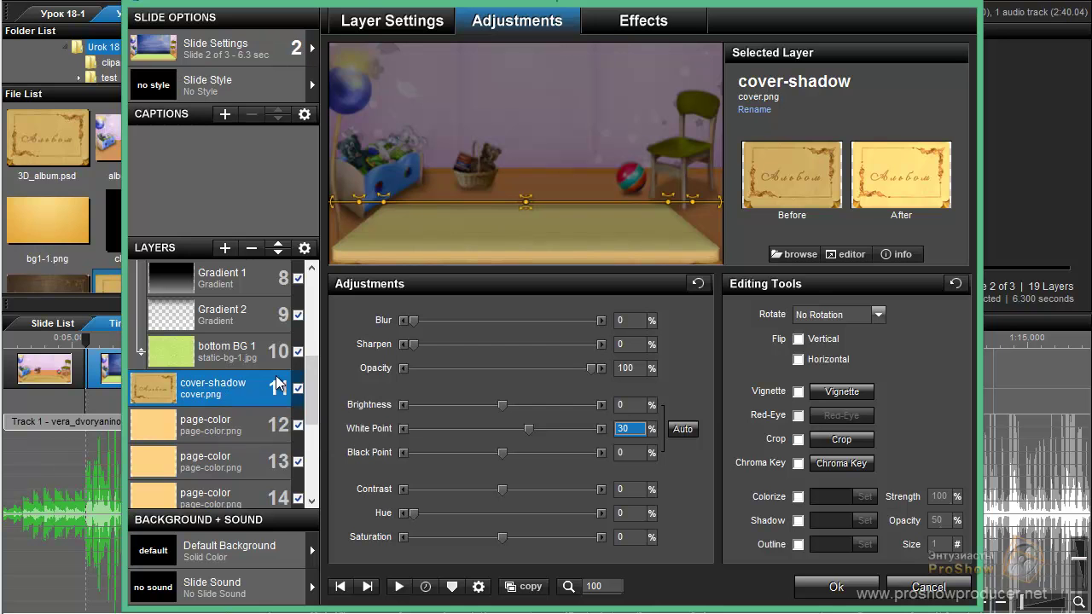
{"action": "left_click_drag", "start_coordinate": [316, 376], "coordinate": [304, 316]}
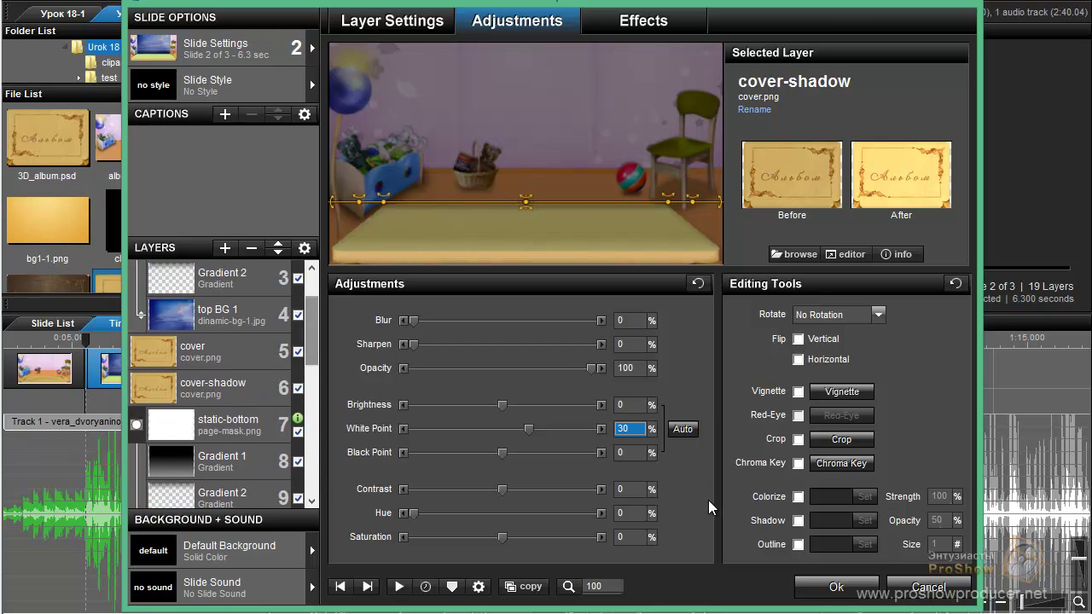
{"action": "left_click", "coordinate": [832, 587]}
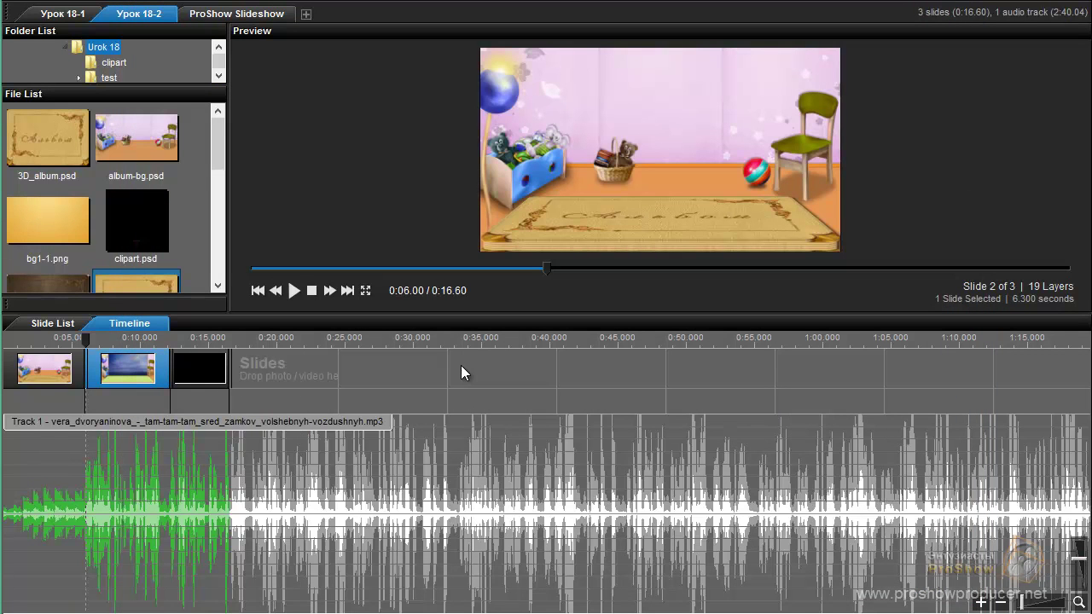
Enable fading the soundtrack at the end of the show over the duration of the last slide
{"action": "right_click", "coordinate": [375, 446]}
{"action": "left_click", "coordinate": [427, 458]}
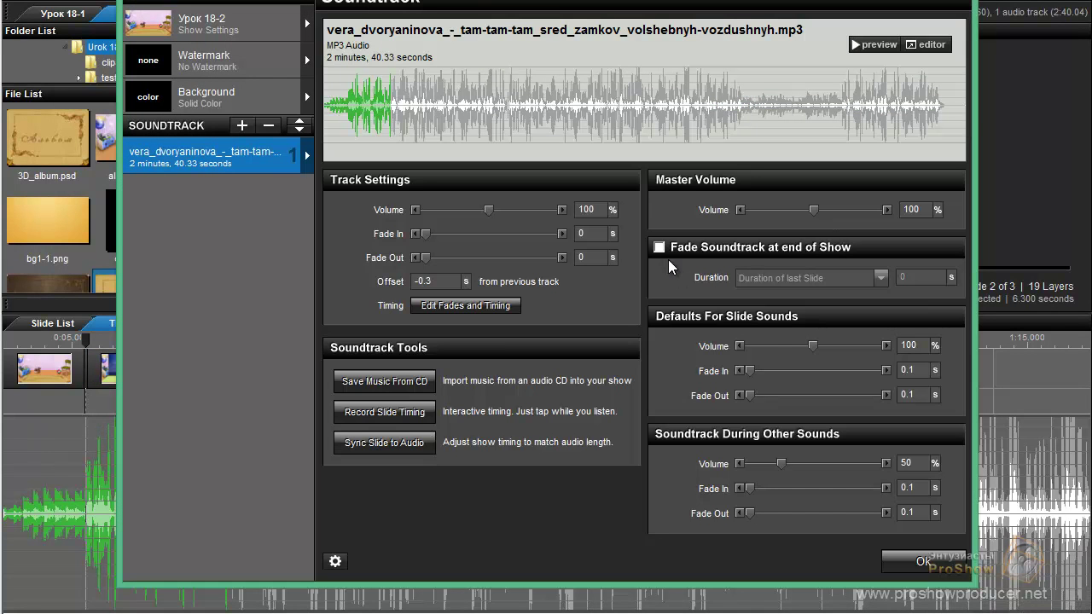
{"action": "left_click", "coordinate": [659, 249]}
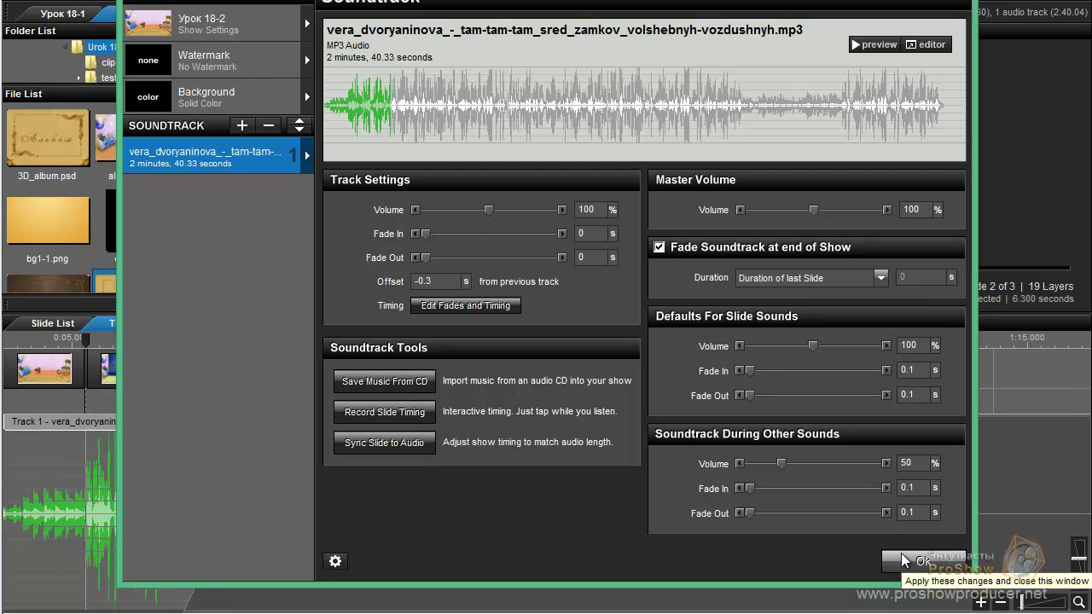
{"action": "left_click", "coordinate": [901, 559]}
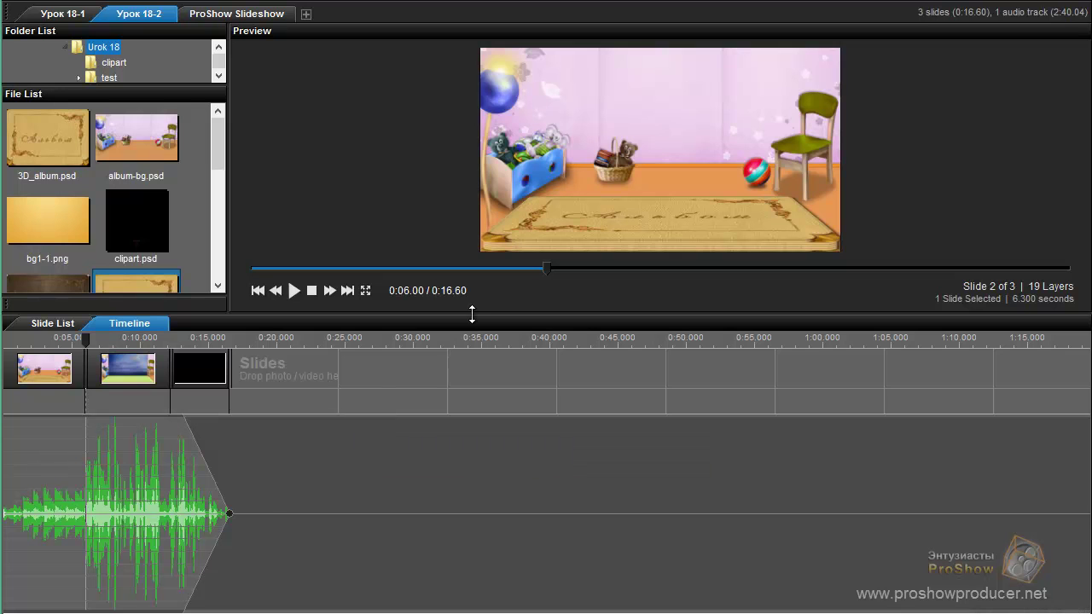
Magnify the timeline waveform and enlarge the preview area by shrinking the timeline's height
{"action": "left_click_drag", "start_coordinate": [471, 314], "coordinate": [459, 537]}
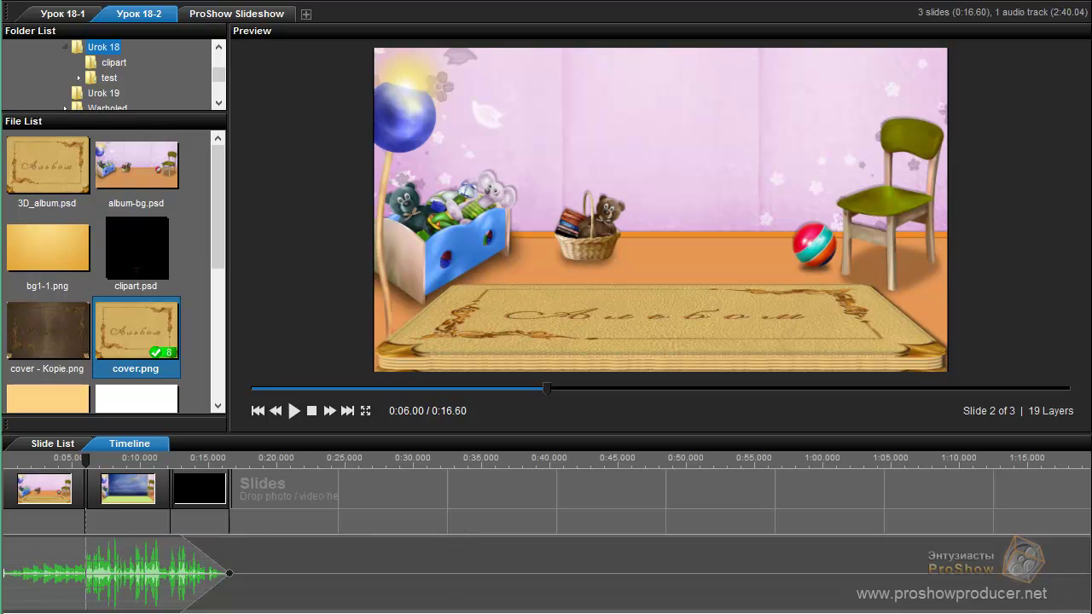
{"action": "scroll", "coordinate": [546, 580], "scroll_direction": "up", "scroll_amount": 2}
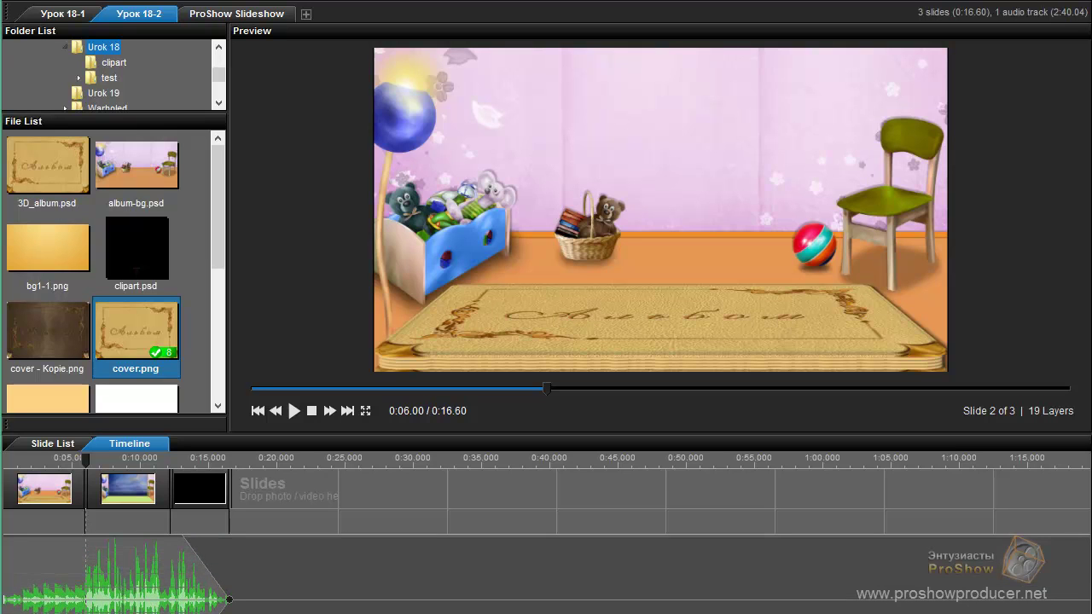
{"action": "scroll", "coordinate": [546, 581], "scroll_direction": "up", "scroll_amount": 1}
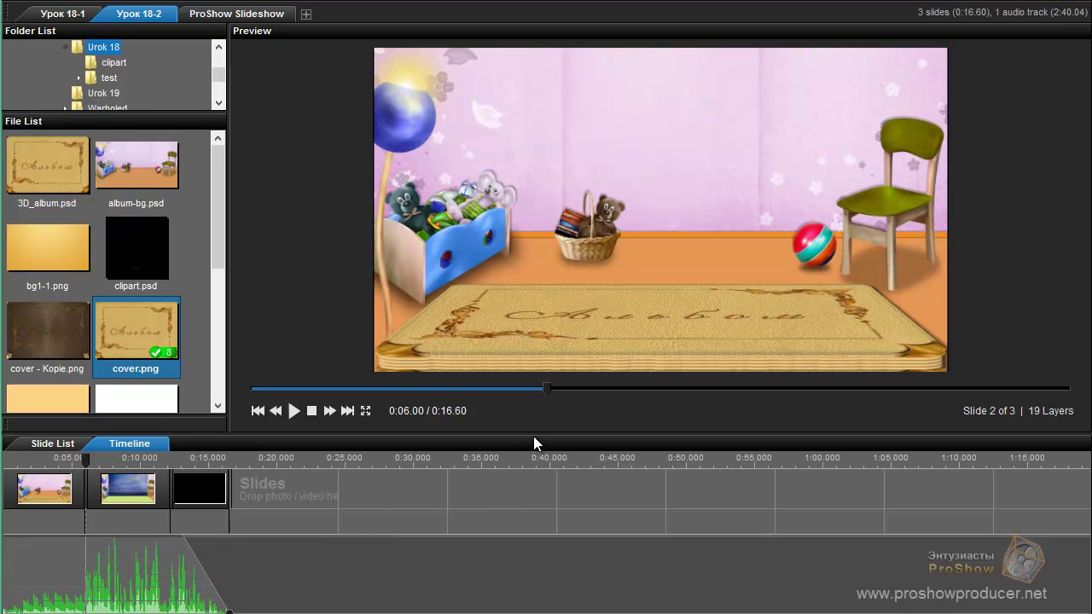
{"action": "left_click_drag", "start_coordinate": [532, 435], "coordinate": [530, 526]}
{"action": "left_click_drag", "start_coordinate": [530, 531], "coordinate": [529, 535]}
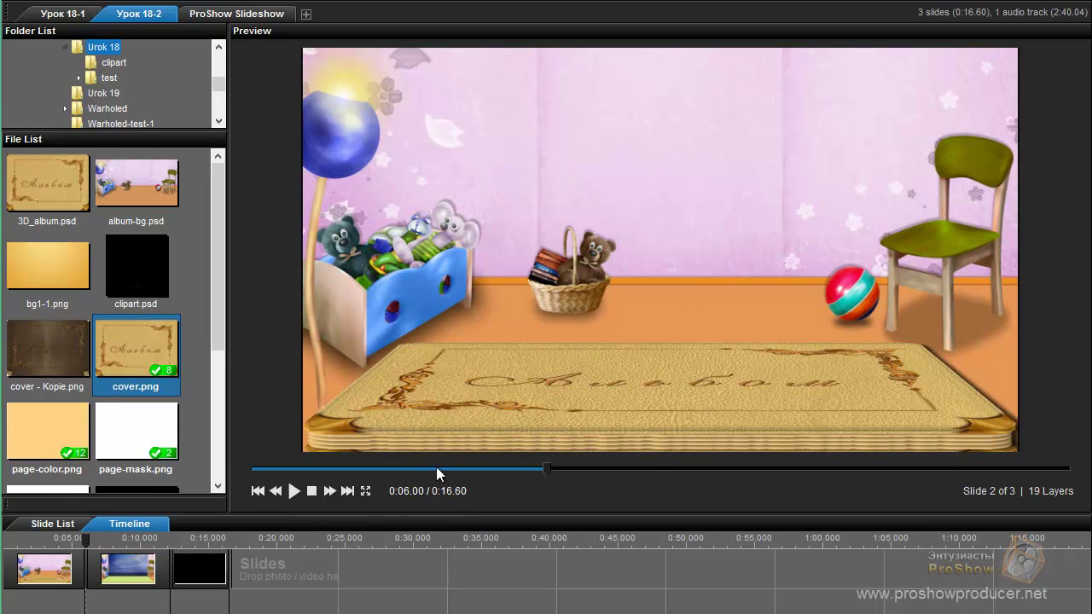
Scrub the timeline through the beginning of slide 2 to check the album-opening animation
{"action": "scroll", "coordinate": [345, 550], "scroll_direction": "up", "scroll_amount": 5}
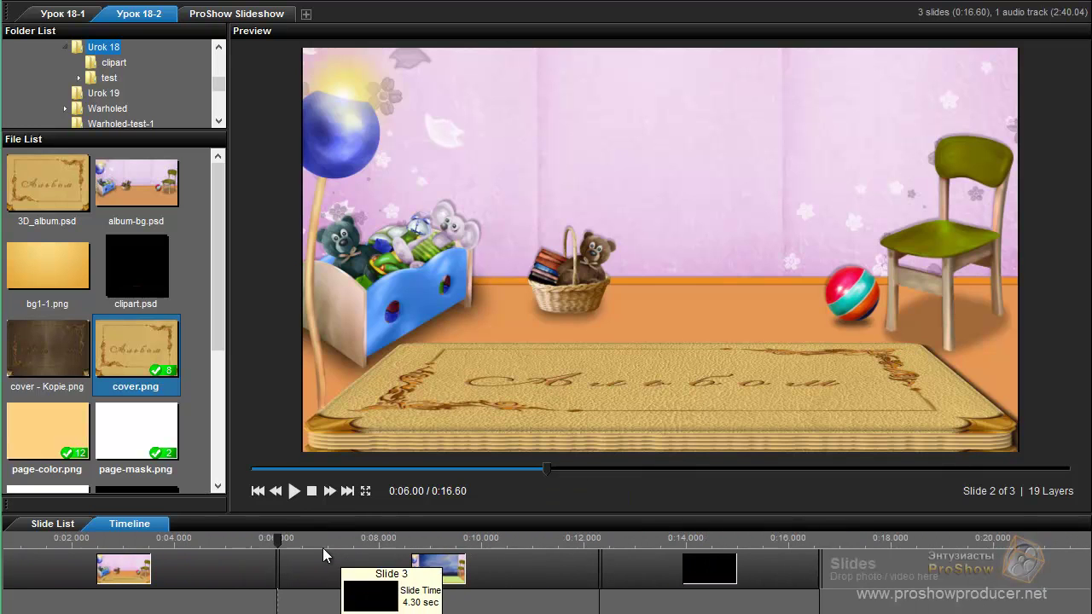
{"action": "left_click", "coordinate": [290, 538]}
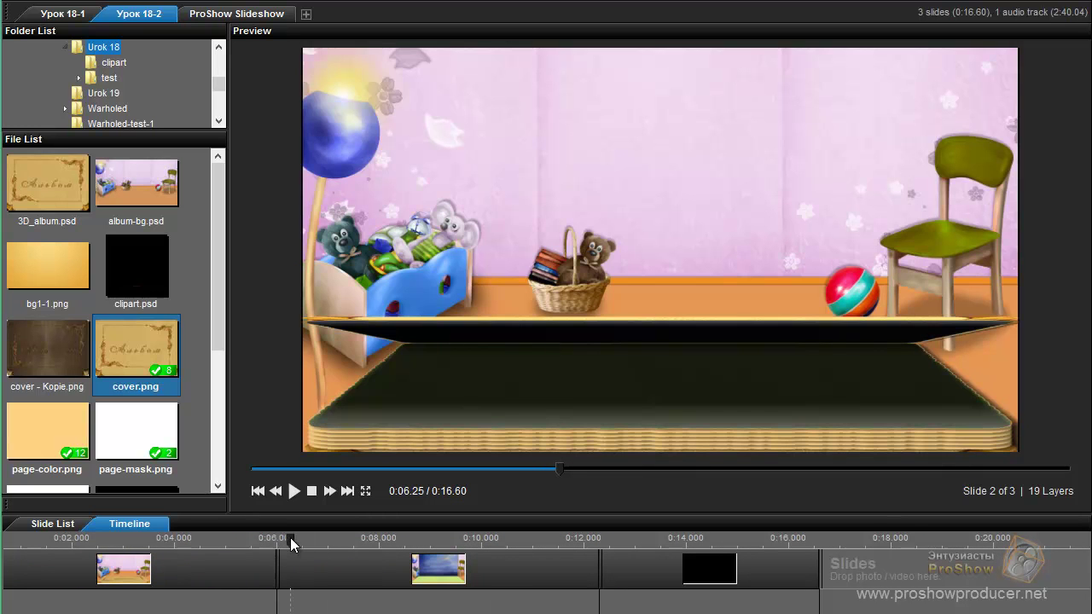
{"action": "left_click", "coordinate": [294, 537]}
{"action": "left_click_drag", "start_coordinate": [294, 539], "coordinate": [397, 539]}
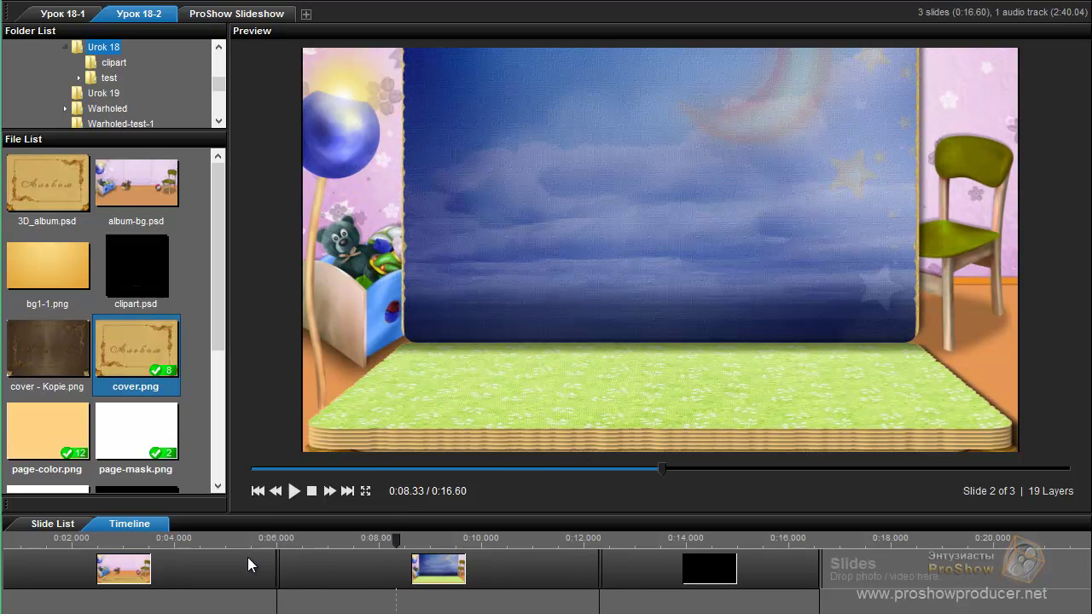
Add clipart-006.png from the clipart folder to slide 2 as a new layer above dinamic-top
{"action": "left_click", "coordinate": [515, 579]}
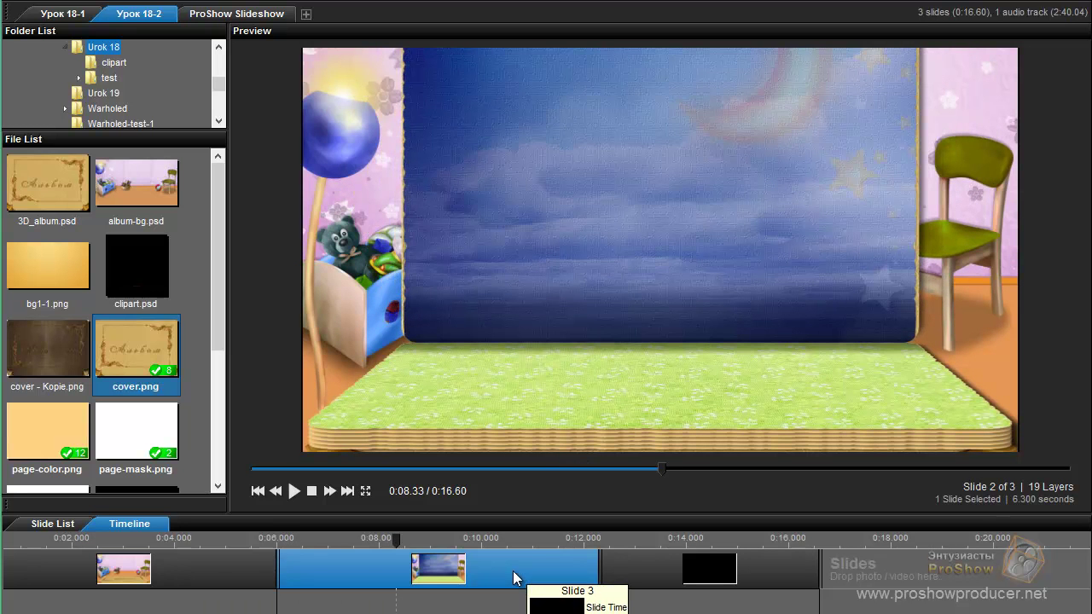
{"action": "double_click", "coordinate": [514, 579]}
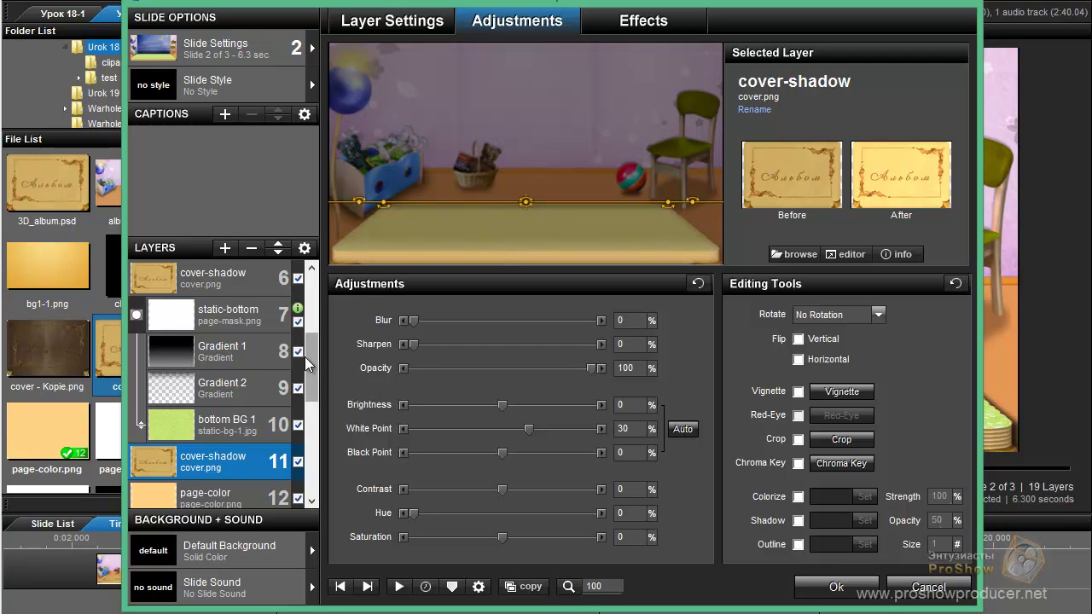
{"action": "left_click_drag", "start_coordinate": [311, 362], "coordinate": [314, 278]}
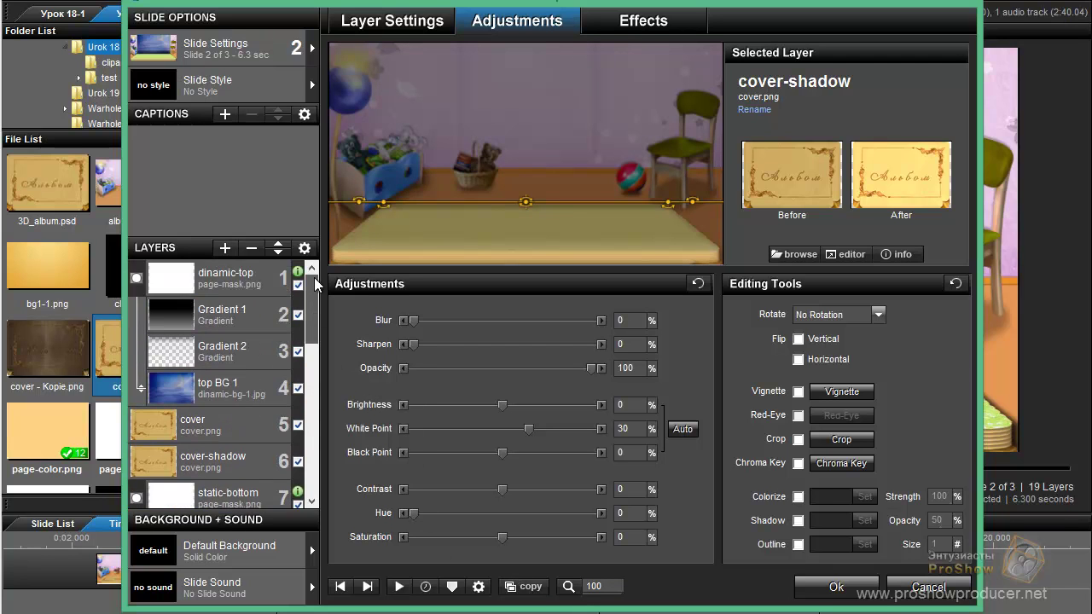
{"action": "left_click", "coordinate": [209, 277]}
{"action": "left_click", "coordinate": [227, 248]}
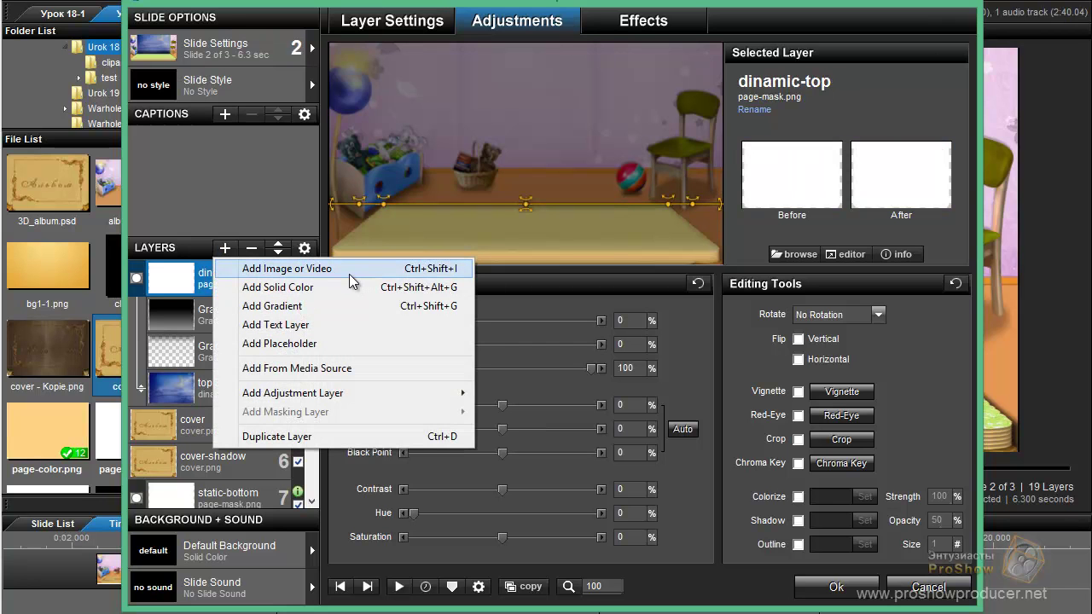
{"action": "left_click", "coordinate": [195, 4]}
{"action": "left_click_drag", "start_coordinate": [196, 4], "coordinate": [347, 4]}
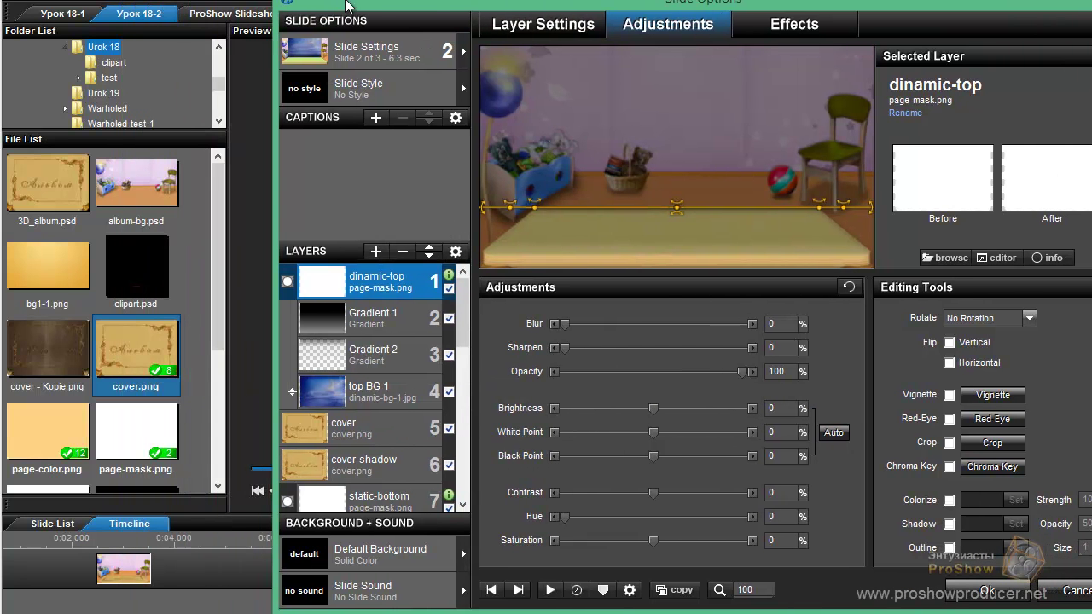
{"action": "left_click", "coordinate": [120, 66]}
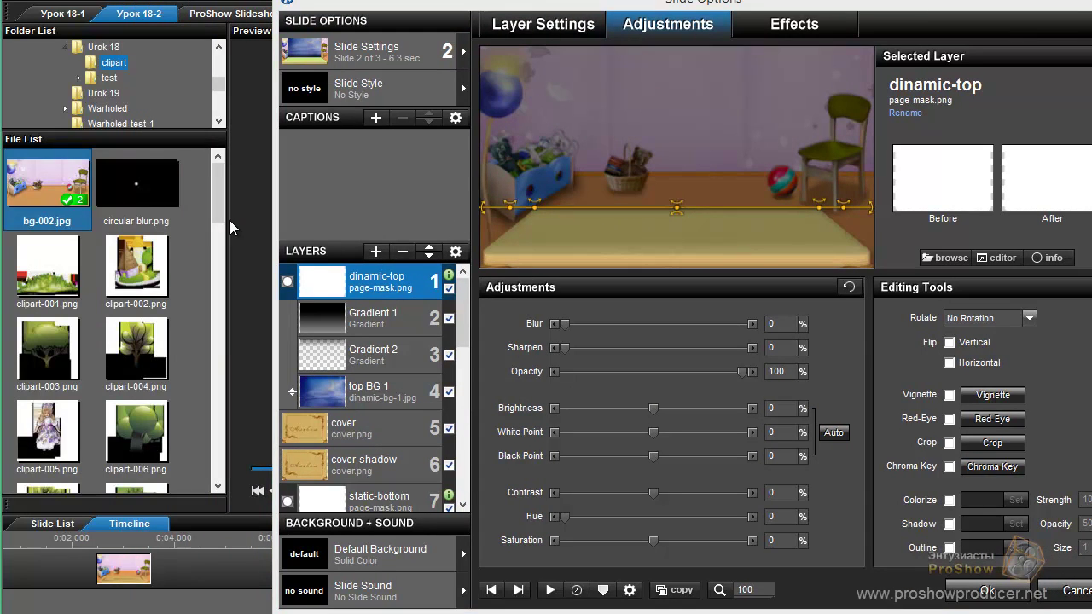
{"action": "left_click_drag", "start_coordinate": [214, 205], "coordinate": [214, 217]}
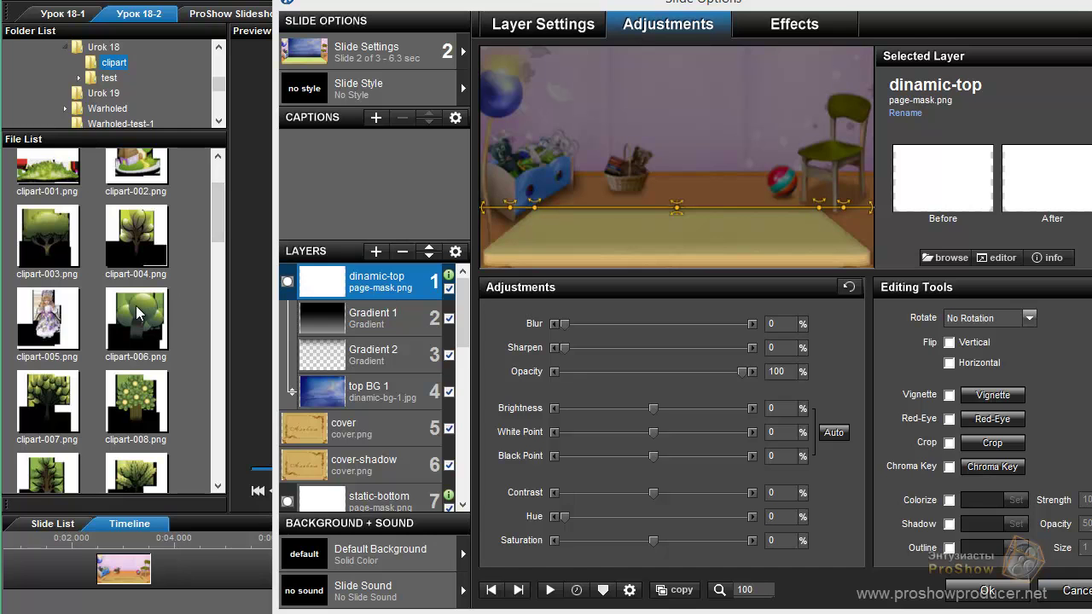
{"action": "left_click_drag", "start_coordinate": [138, 314], "coordinate": [400, 271]}
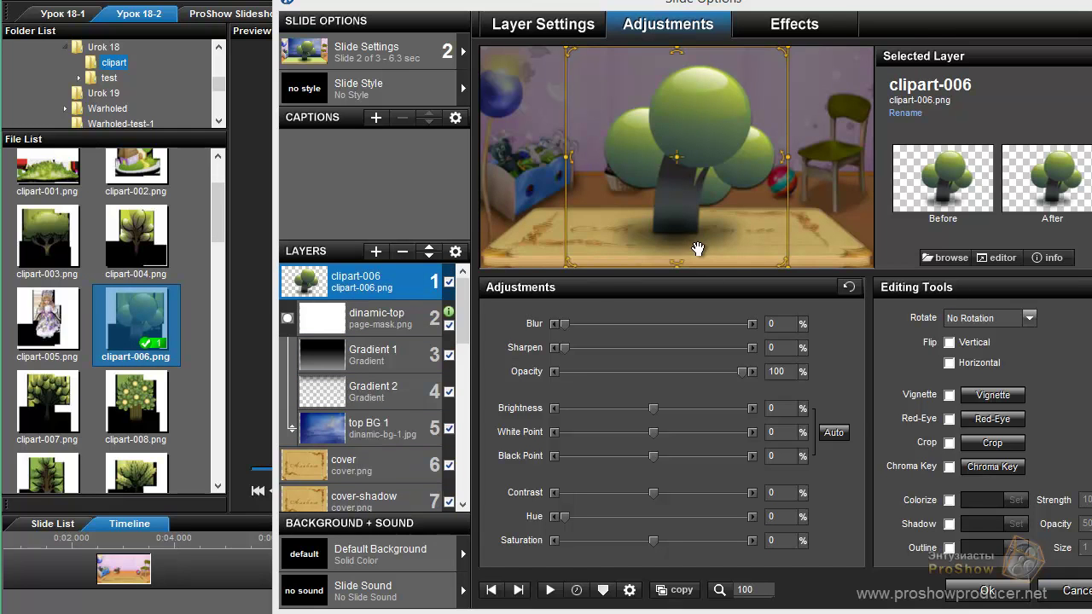
{"action": "left_click_drag", "start_coordinate": [526, 8], "coordinate": [367, 17]}
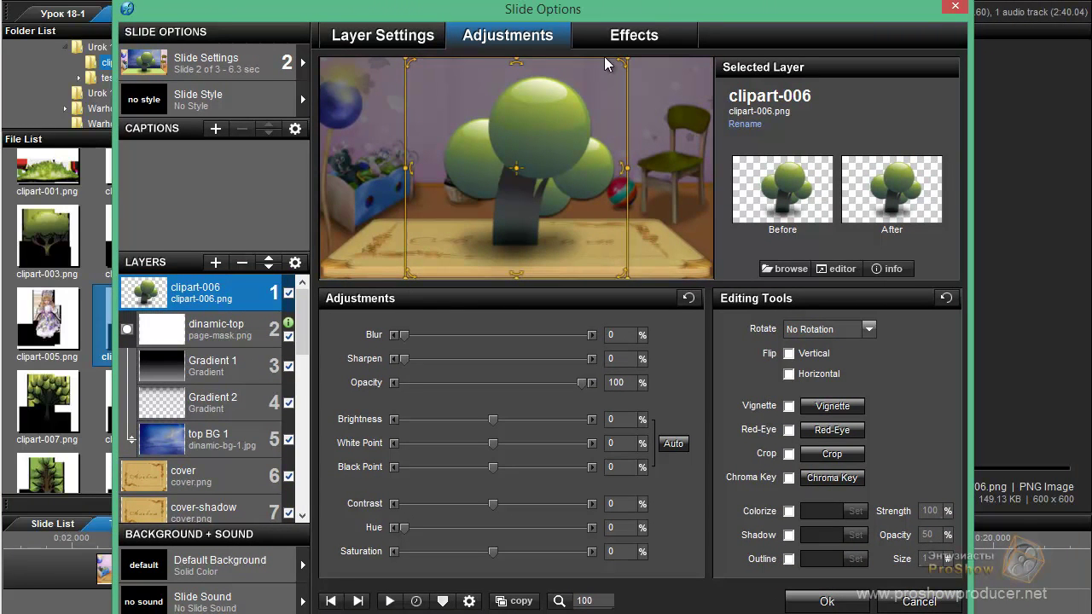
Set the clipart-006 layer's Zoom to 50% in its layer setup
{"action": "left_click", "coordinate": [431, 39]}
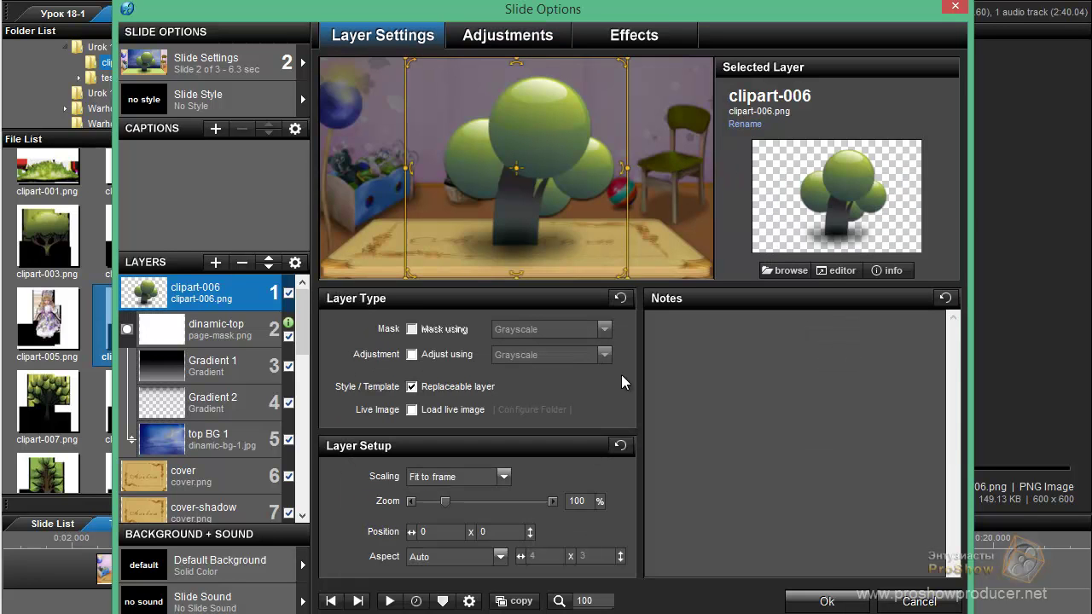
{"action": "double_click", "coordinate": [583, 502]}
{"action": "type", "text": "50"}
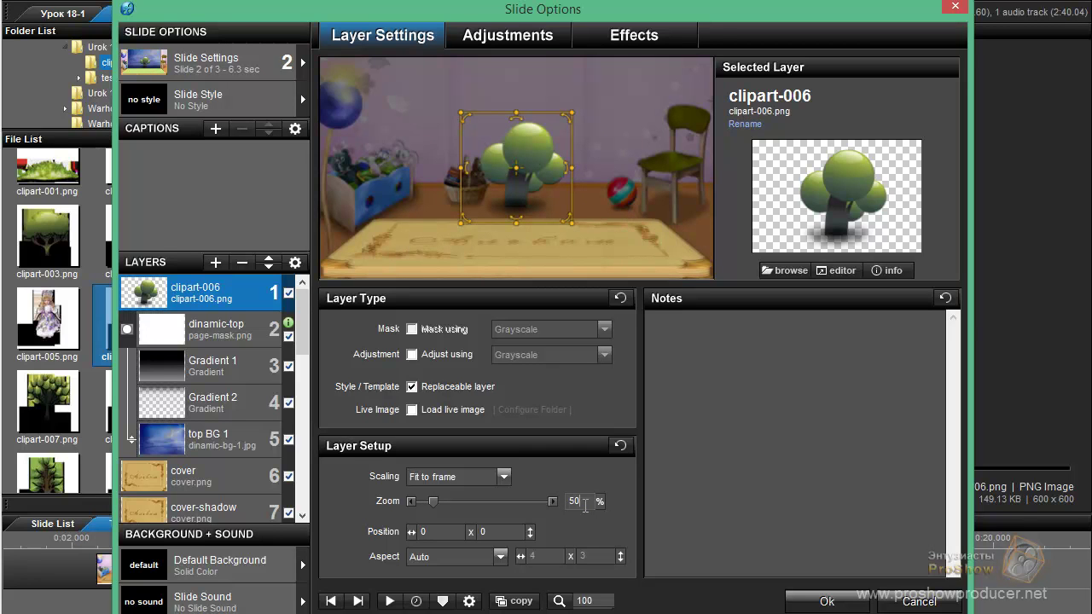
Move the clipart-006 tree on its ending keyframe to a Pan of about -29.88 x 12.07, near the open album's left side
{"action": "left_click", "coordinate": [630, 36]}
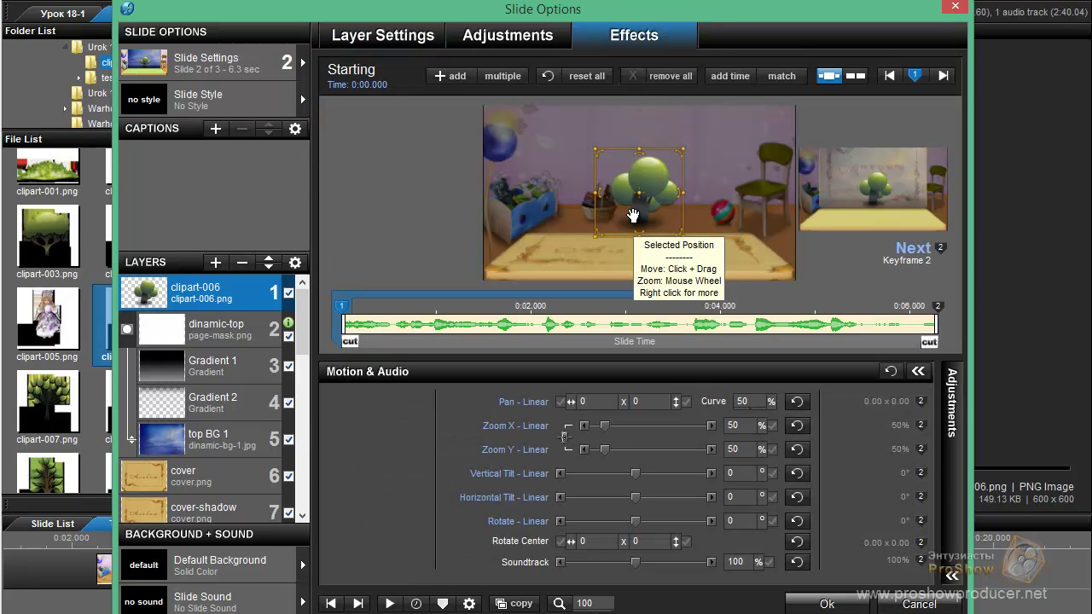
{"action": "left_click", "coordinate": [857, 471]}
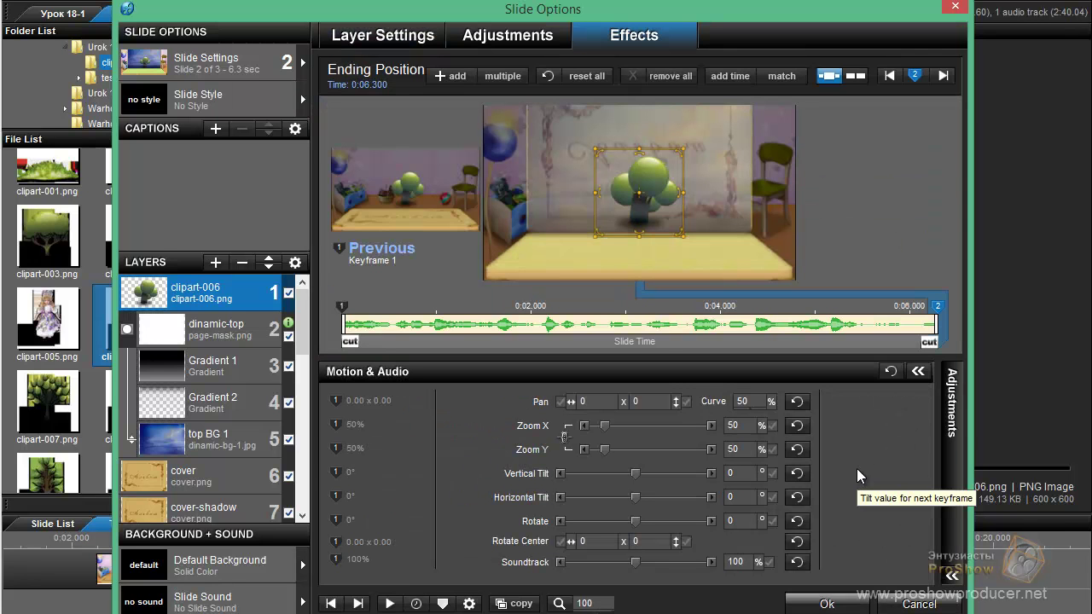
{"action": "left_click_drag", "start_coordinate": [654, 214], "coordinate": [567, 235]}
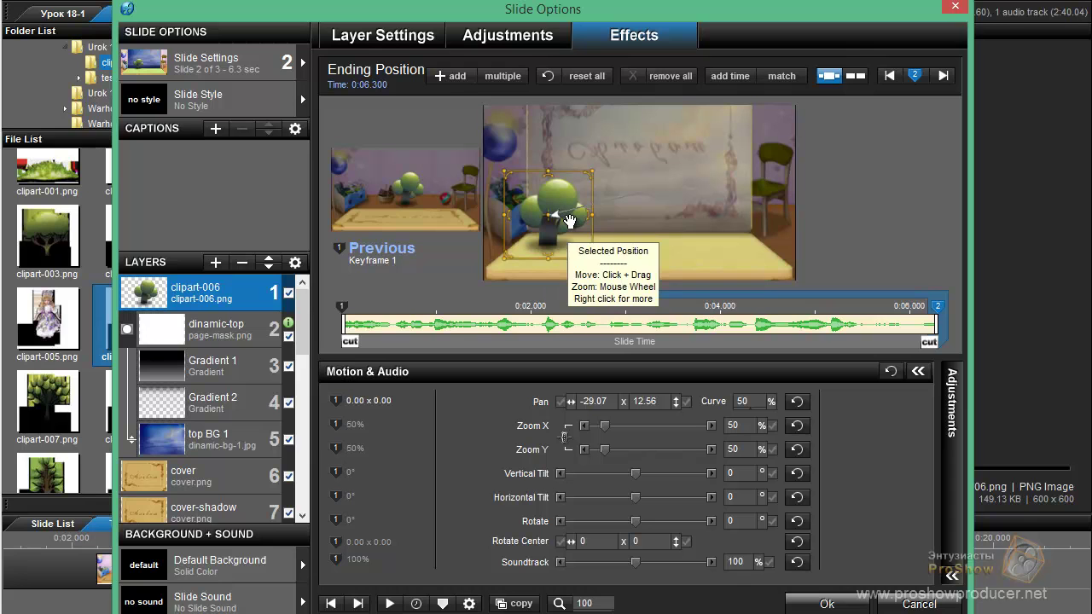
{"action": "left_click_drag", "start_coordinate": [570, 222], "coordinate": [568, 222]}
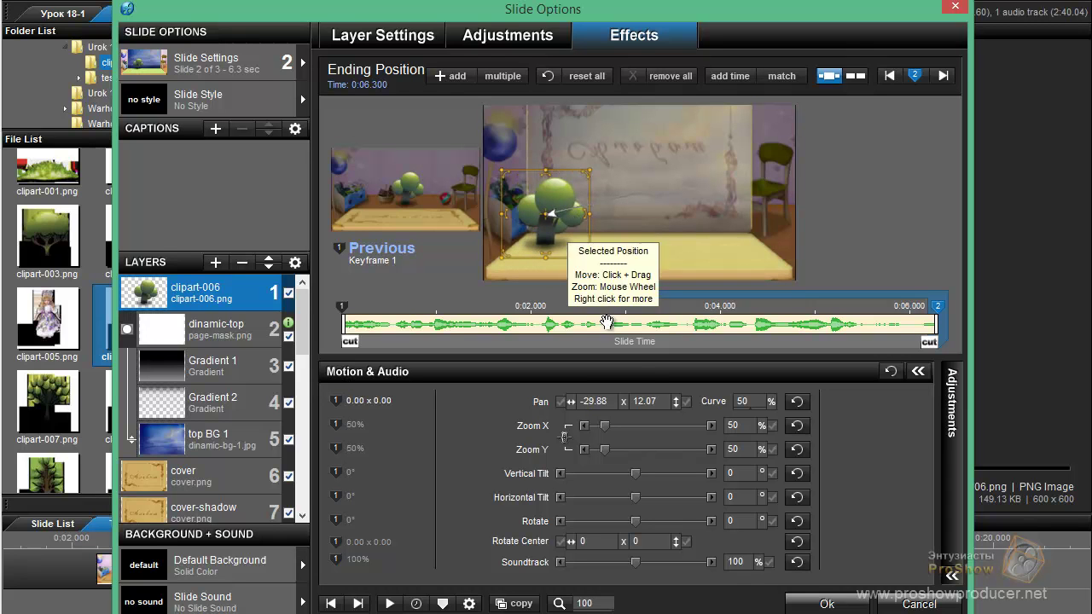
Set the clipart-006 tree's ending-keyframe Pan to -30 x 10 and copy that keyframe's settings to the previous keyframe
{"action": "left_click", "coordinate": [604, 402]}
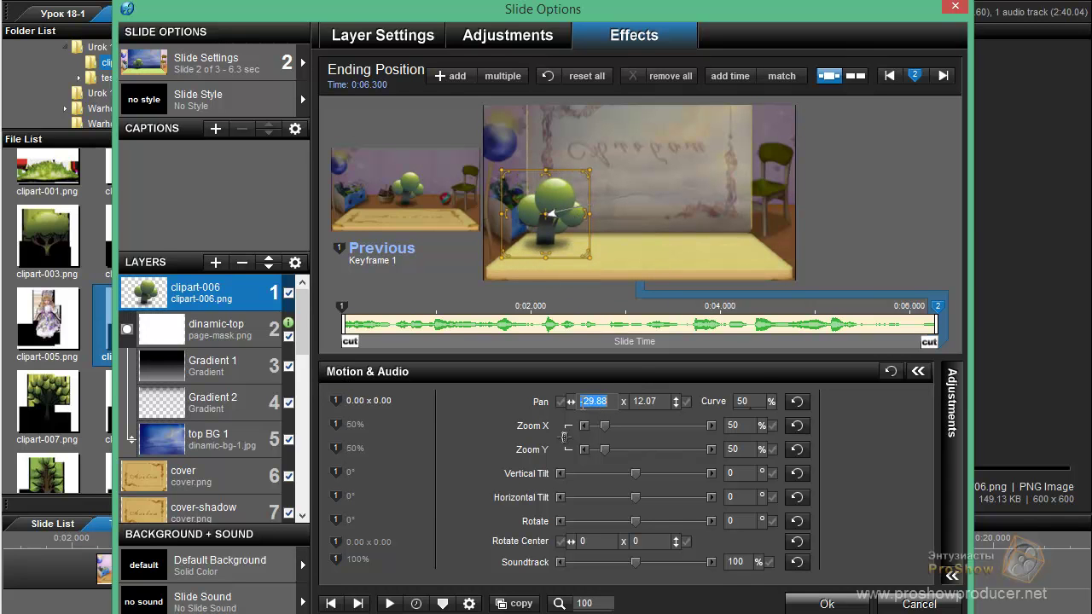
{"action": "type", "text": "-"}
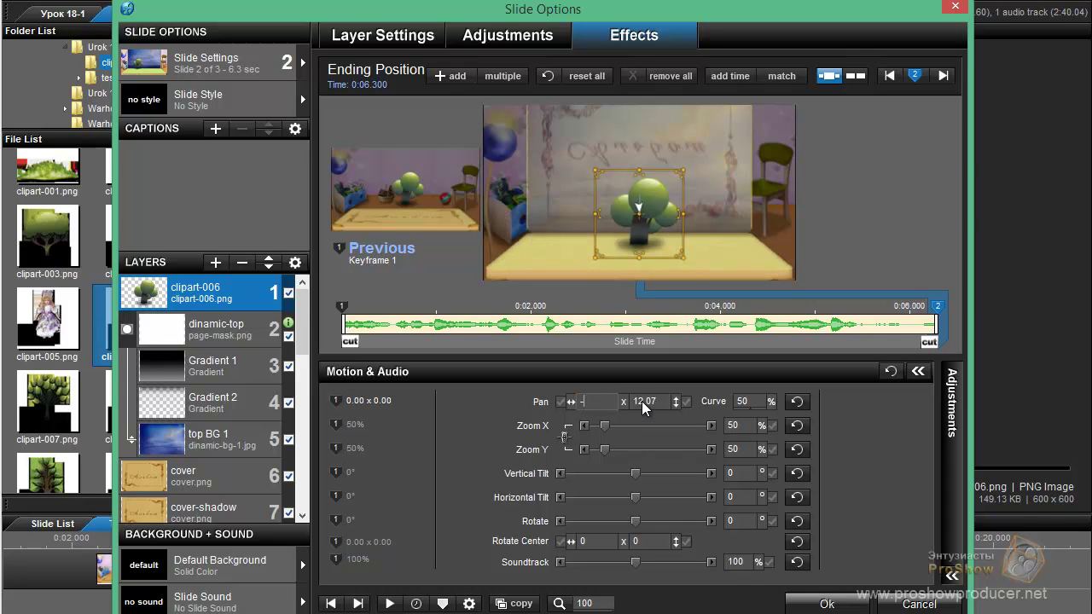
{"action": "type", "text": "30"}
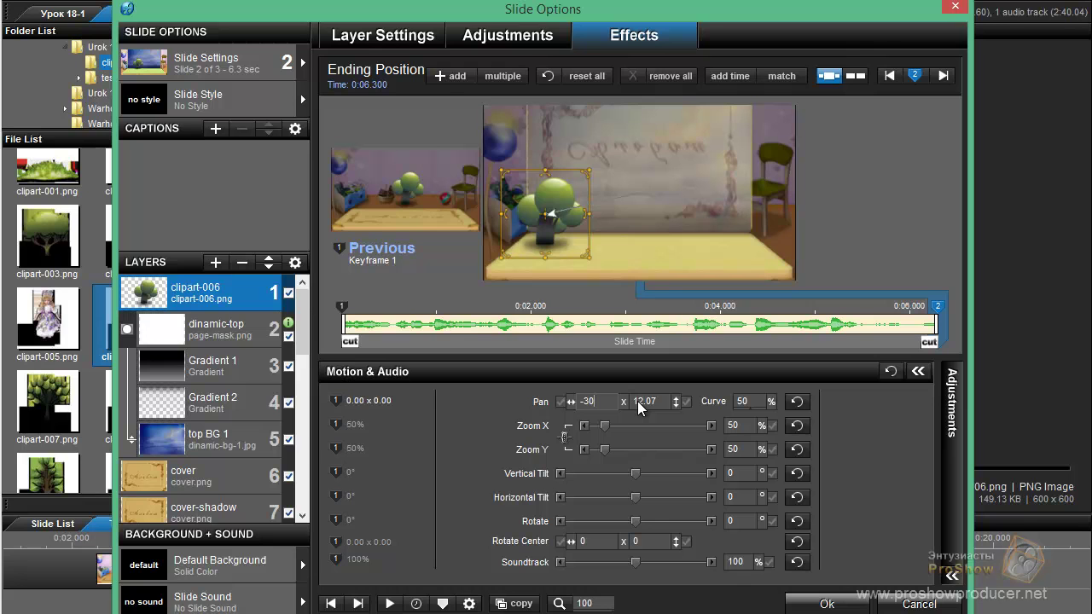
{"action": "left_click", "coordinate": [645, 403]}
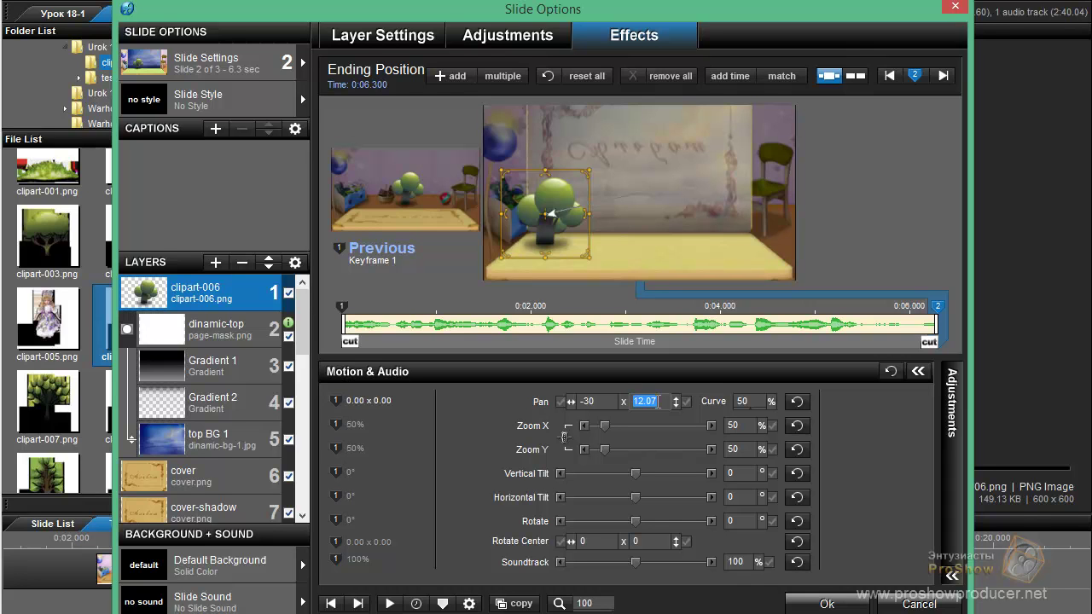
{"action": "type", "text": "10"}
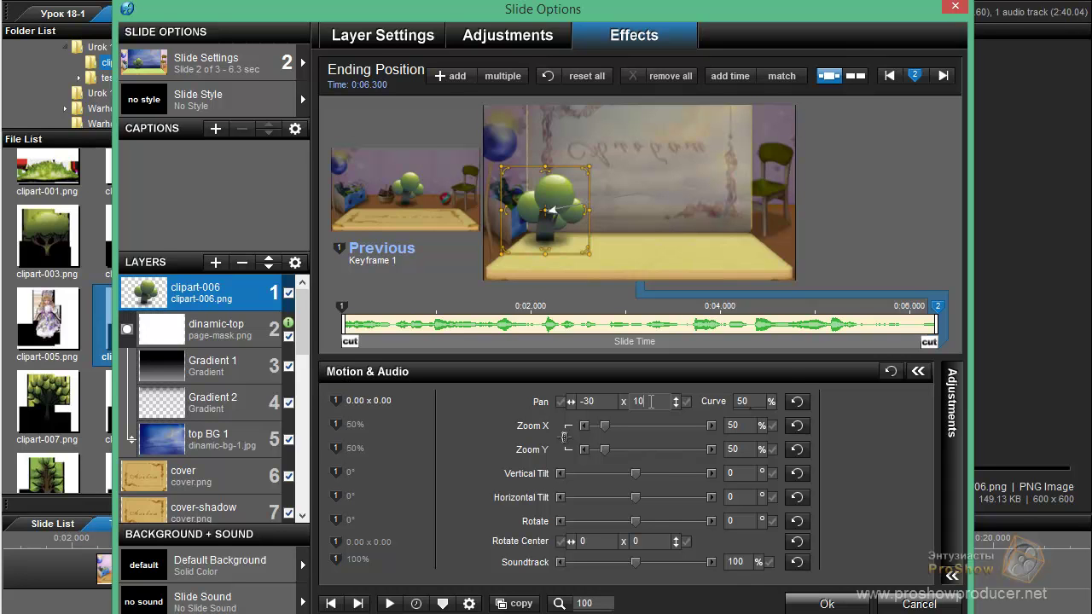
{"action": "right_click", "coordinate": [942, 309]}
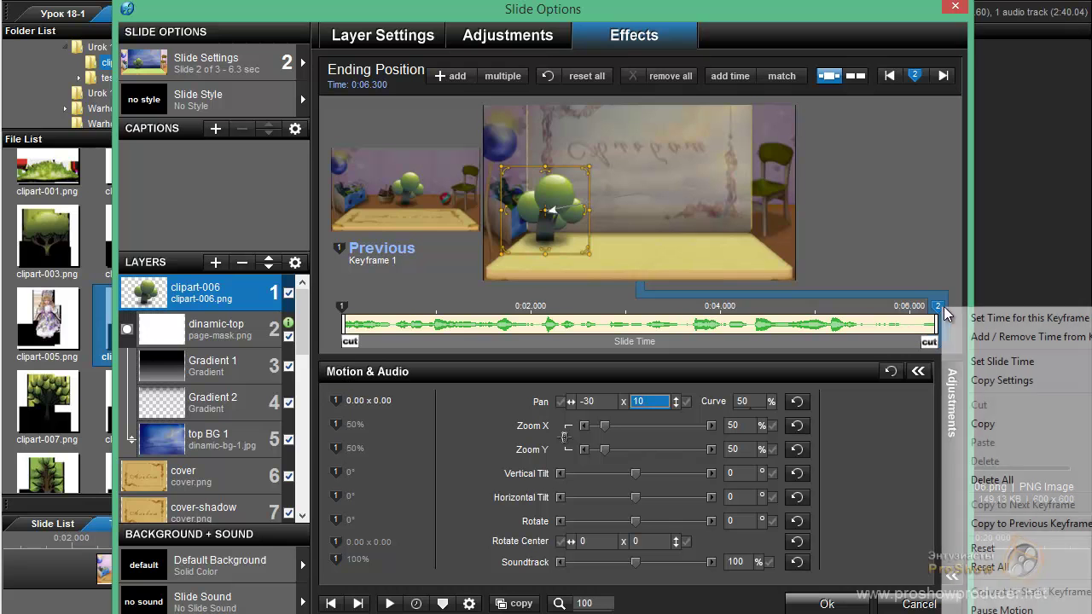
{"action": "left_click", "coordinate": [1015, 523]}
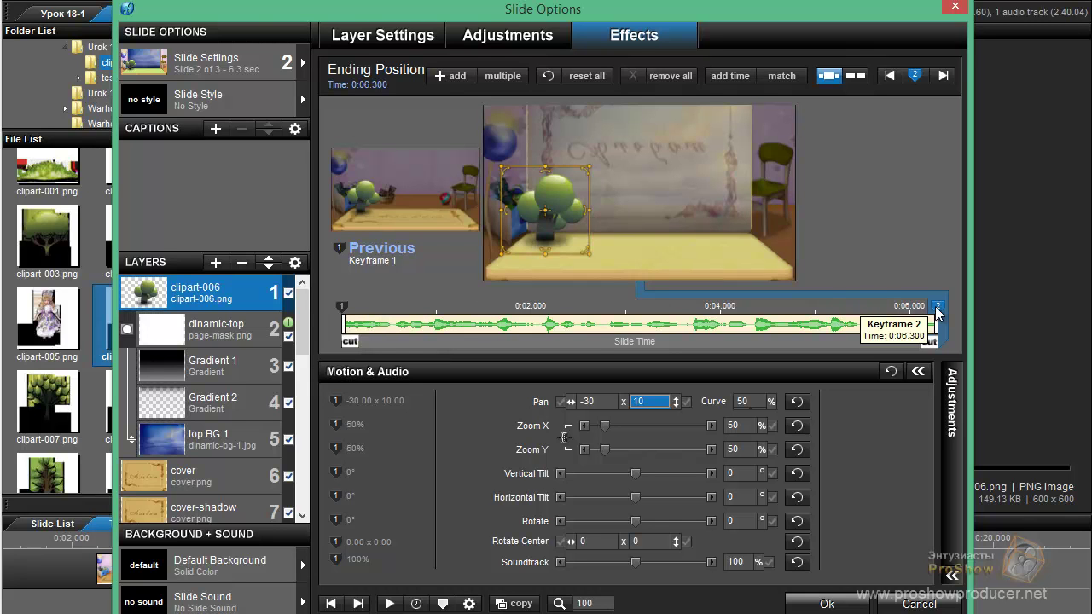
Set the time of the clipart-006 layer's ending keyframe to 2 seconds
{"action": "mouse_move", "coordinate": [934, 321]}
{"action": "left_mouse_down"}
{"action": "mouse_move", "coordinate": [559, 333]}
{"action": "mouse_move", "coordinate": [526, 348]}
{"action": "mouse_move", "coordinate": [535, 340]}
{"action": "left_mouse_up"}
{"action": "right_click", "coordinate": [539, 314]}
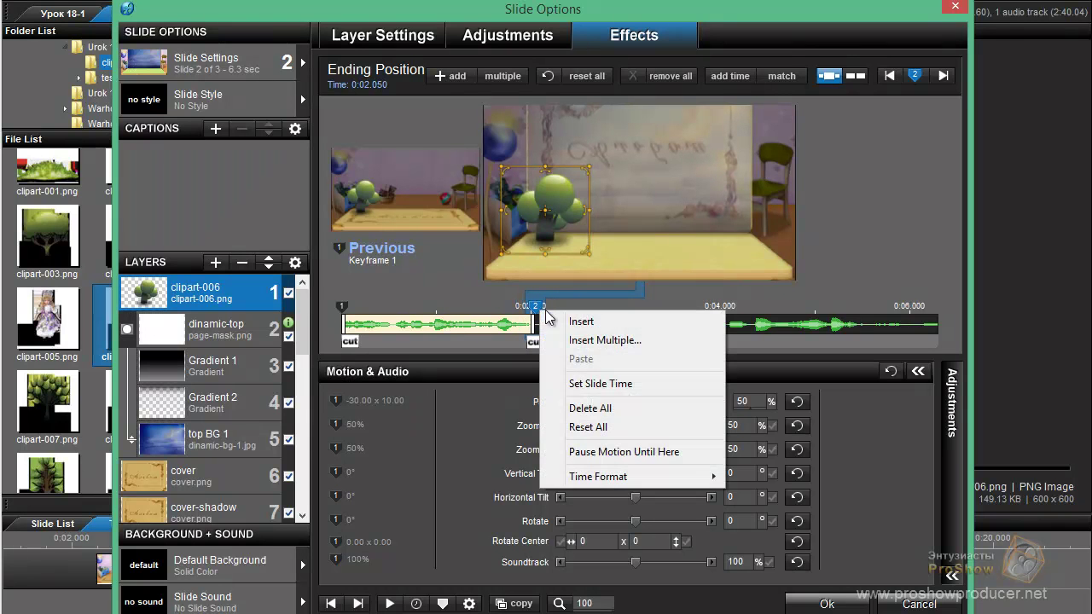
{"action": "right_click", "coordinate": [535, 315]}
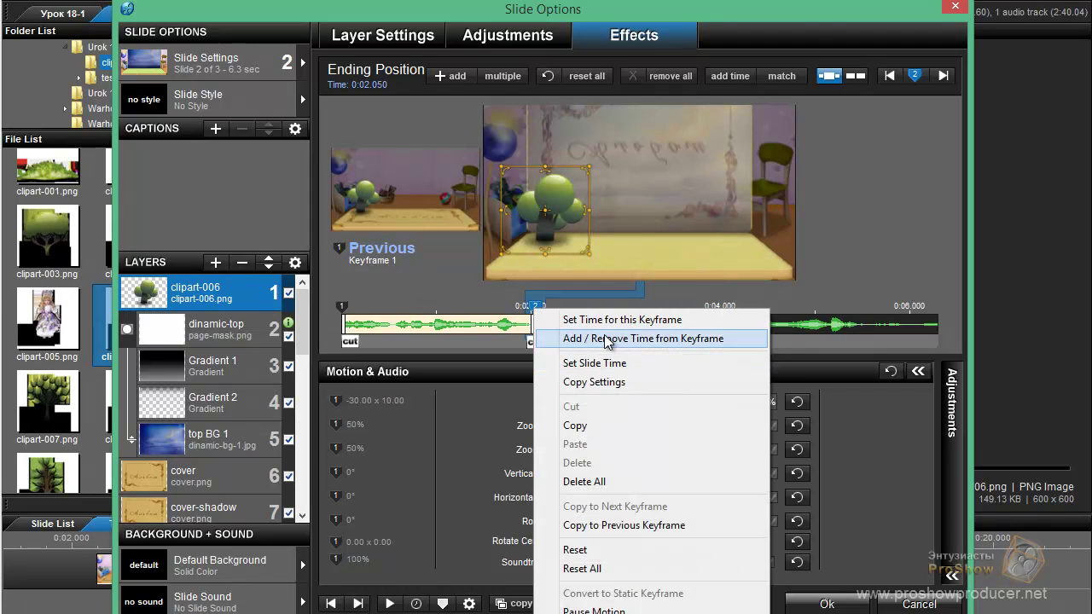
{"action": "left_click", "coordinate": [613, 320]}
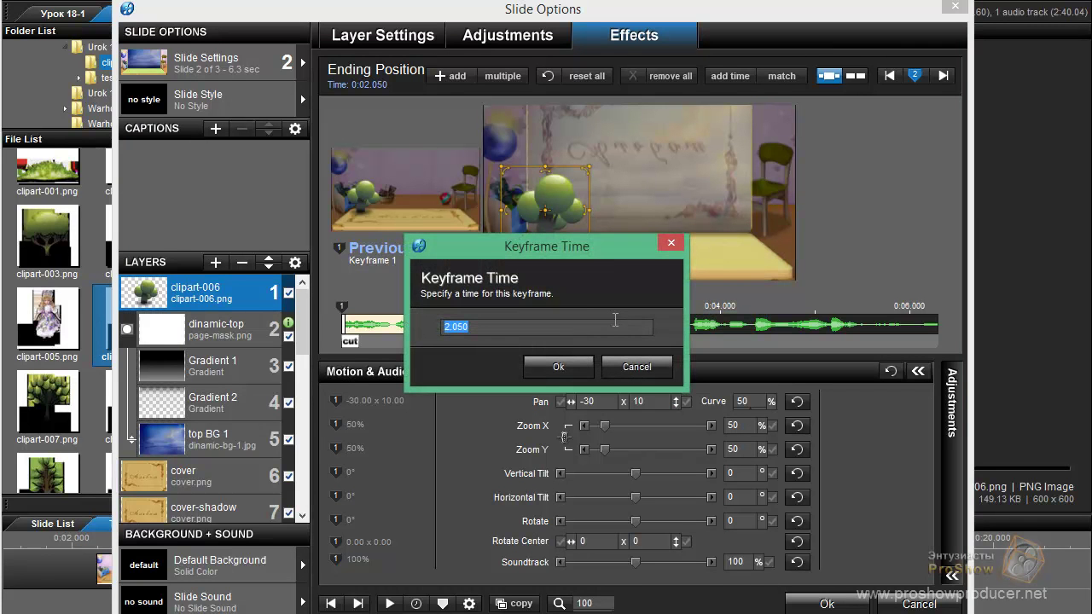
{"action": "type", "text": "2"}
{"action": "left_click", "coordinate": [567, 374]}
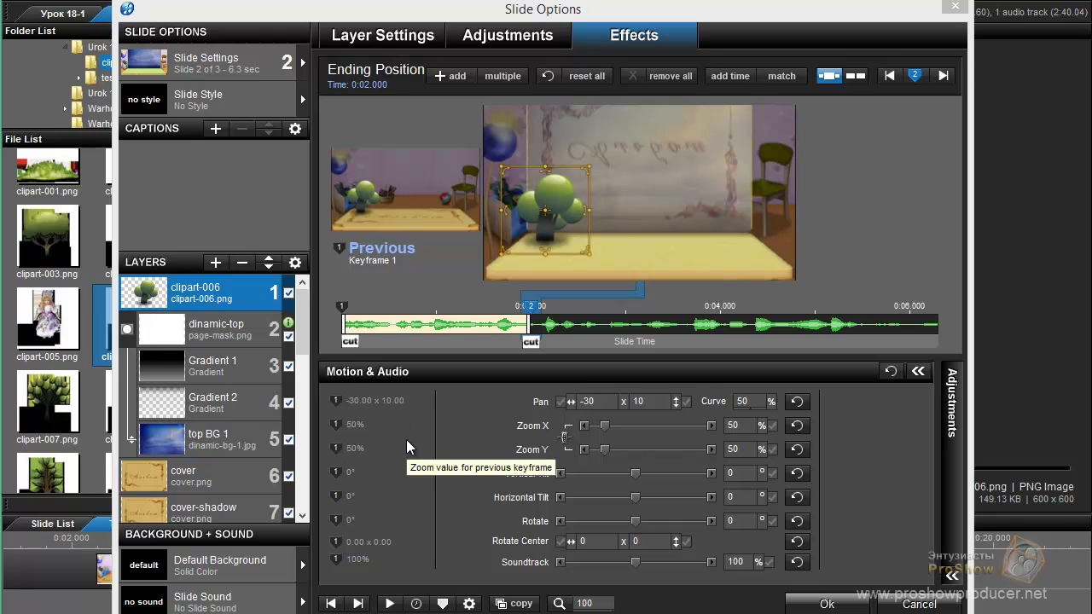
Check the bottom BG 1 layer's tilt and set clipart-006's Vertical Tilt to -80° on its starting keyframe
{"action": "left_click", "coordinate": [234, 340]}
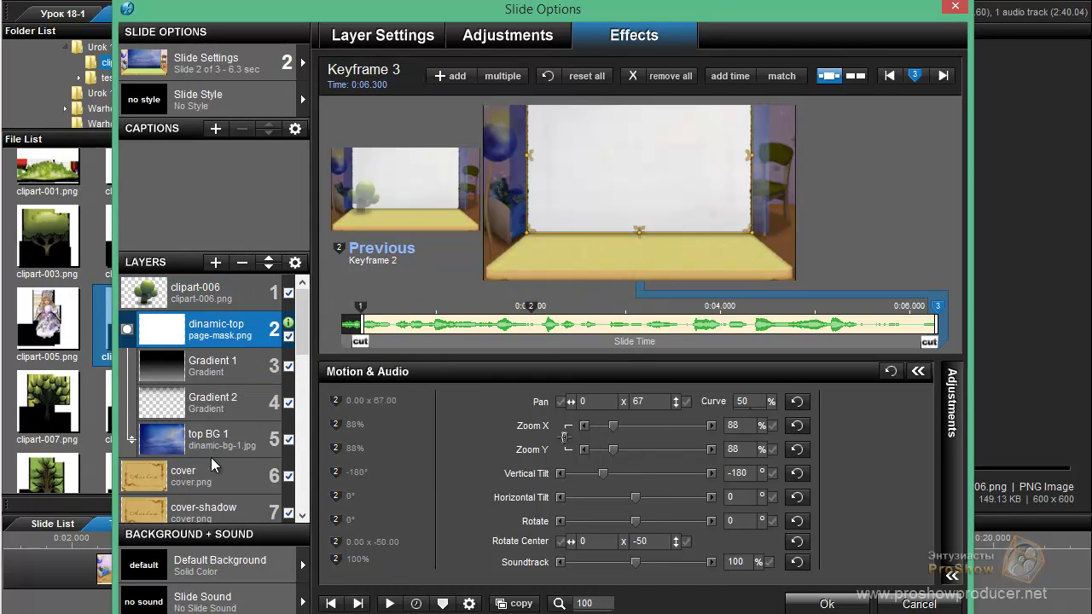
{"action": "scroll", "coordinate": [309, 380], "scroll_direction": "down", "scroll_amount": 5}
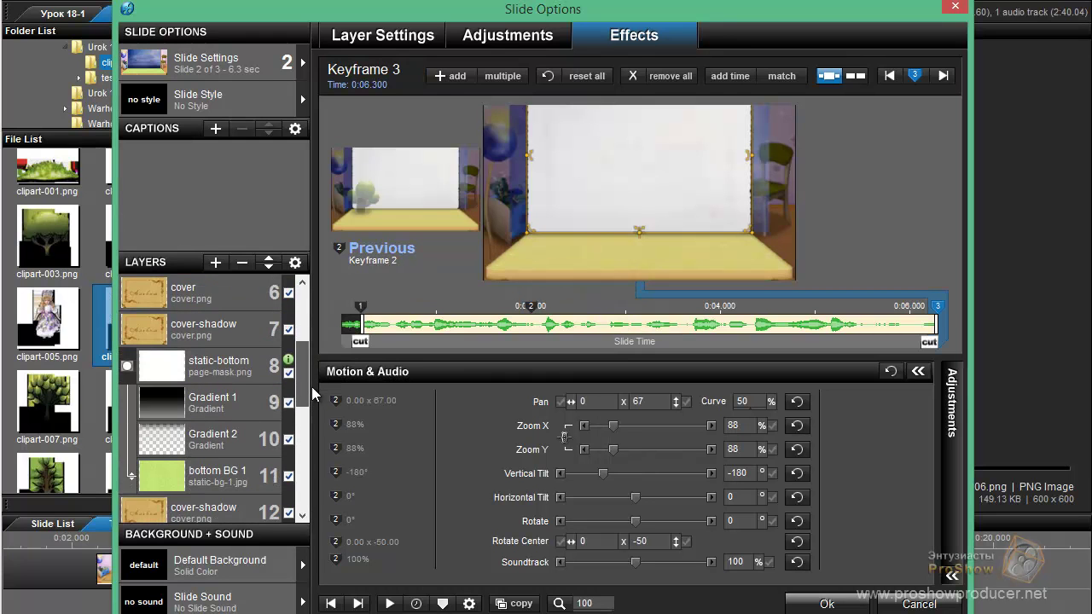
{"action": "left_click", "coordinate": [215, 478]}
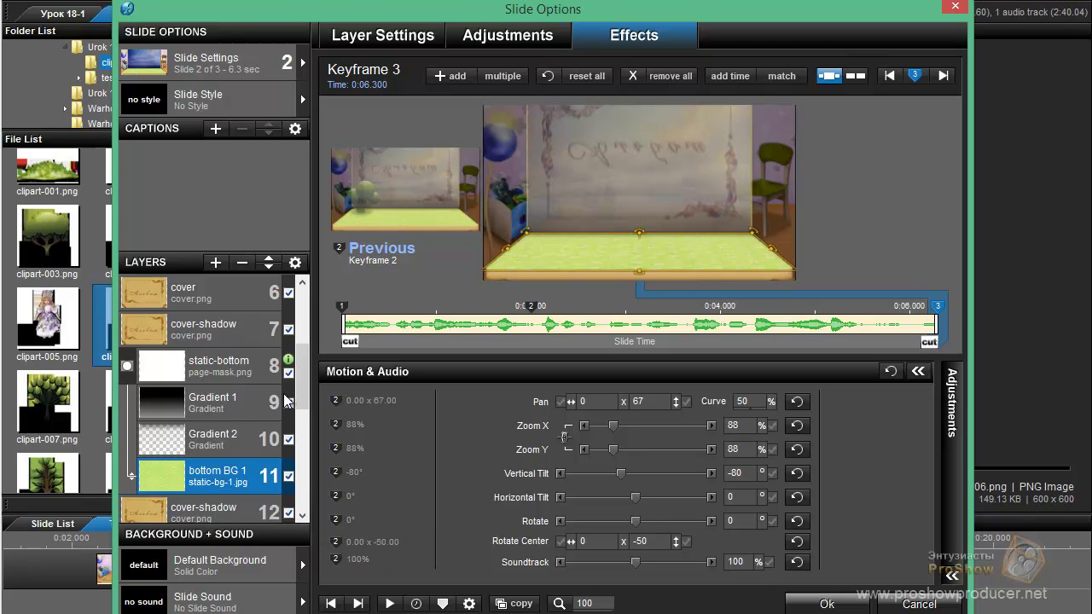
{"action": "left_click_drag", "start_coordinate": [306, 379], "coordinate": [308, 309]}
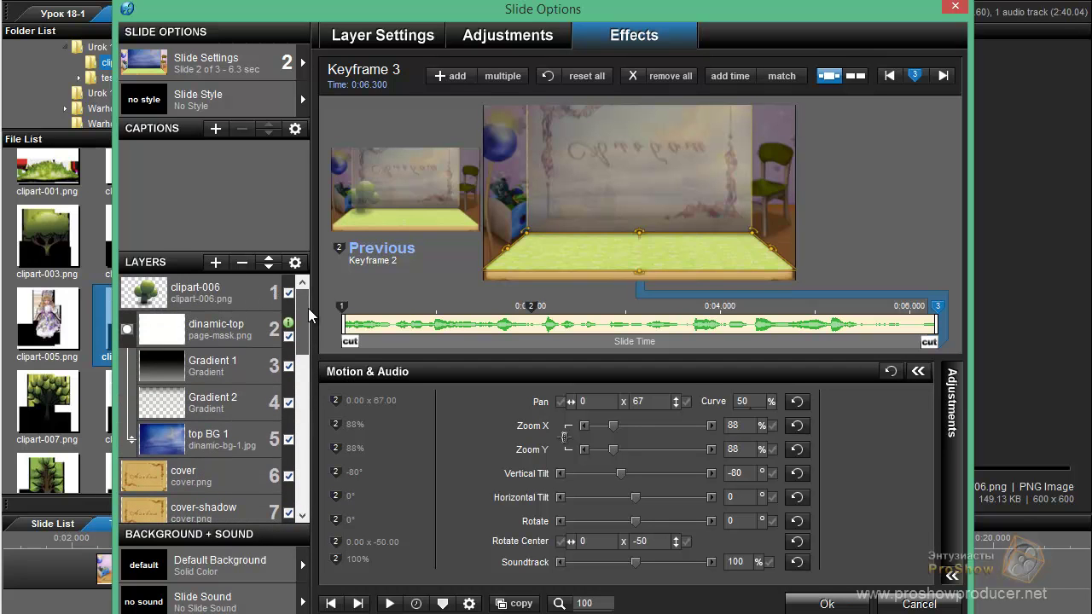
{"action": "left_click", "coordinate": [233, 277]}
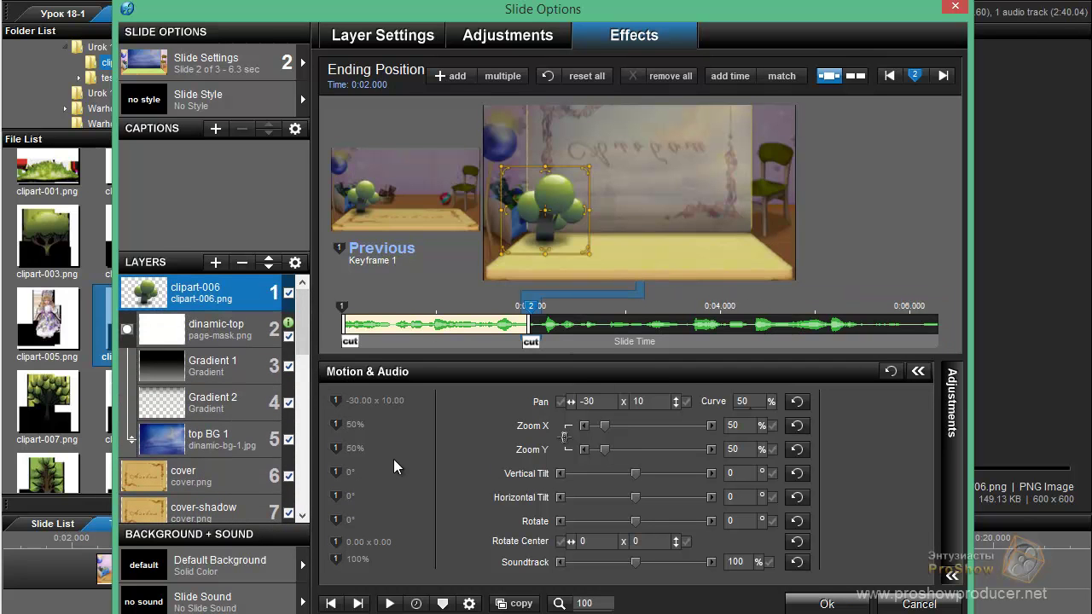
{"action": "key", "text": "Home"}
{"action": "left_click", "coordinate": [751, 473]}
{"action": "type", "text": "-80"}
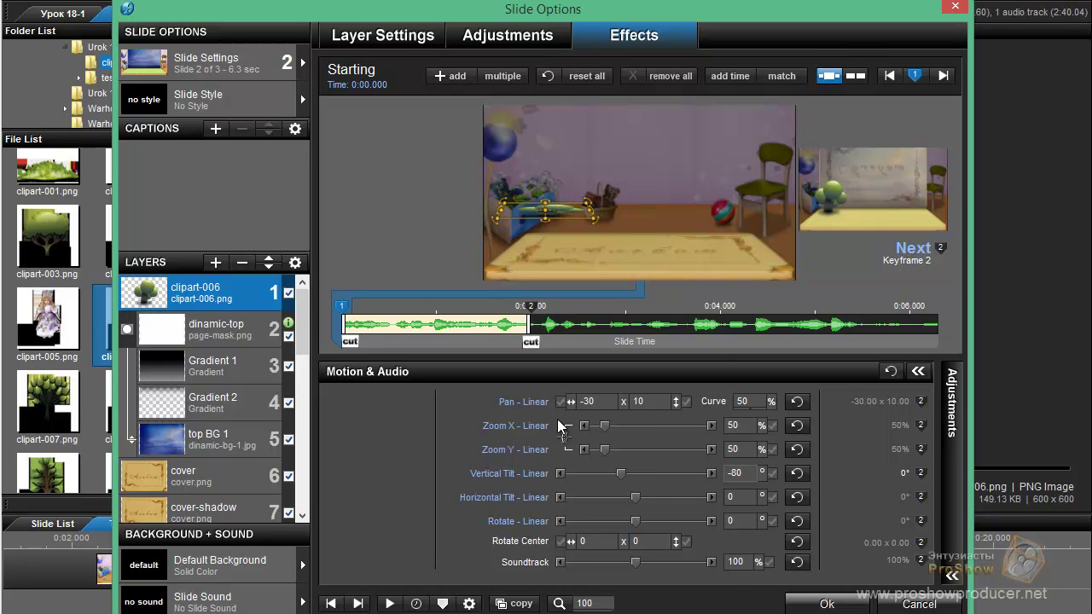
Set the clipart-006 layer's vertical Rotate Center to 50 on both its starting and ending keyframes
{"action": "left_click", "coordinate": [648, 542]}
{"action": "type", "text": "50"}
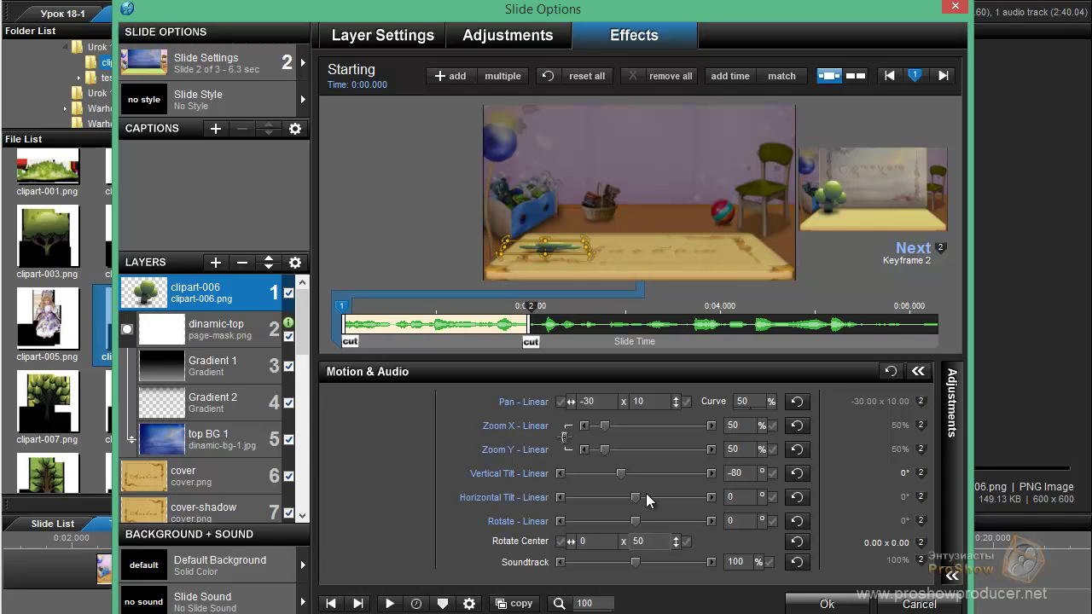
{"action": "left_click", "coordinate": [862, 512]}
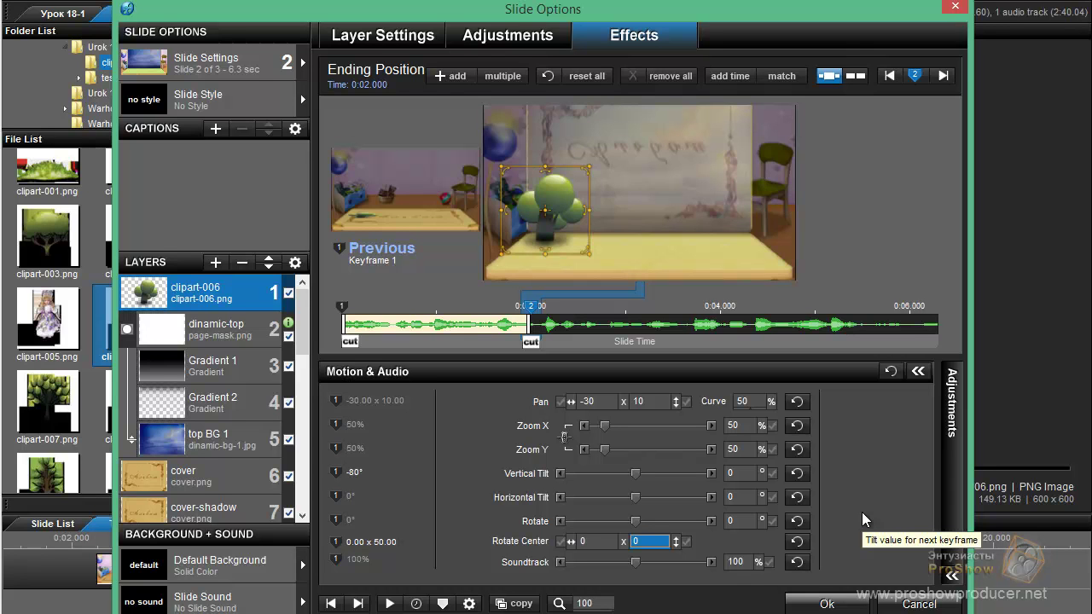
{"action": "type", "text": "50"}
{"action": "key", "text": "Return"}
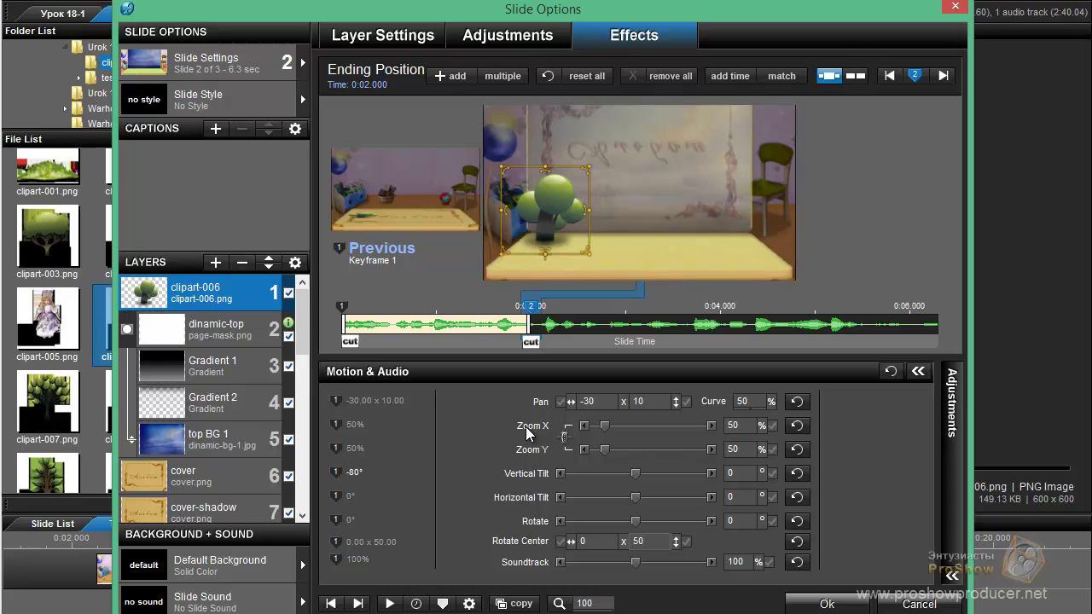
Try vertical Rotate Center values of 48 and 44 for the tree, and set it to 34 on both keyframes
{"action": "double_click", "coordinate": [658, 547]}
{"action": "type", "text": "48"}
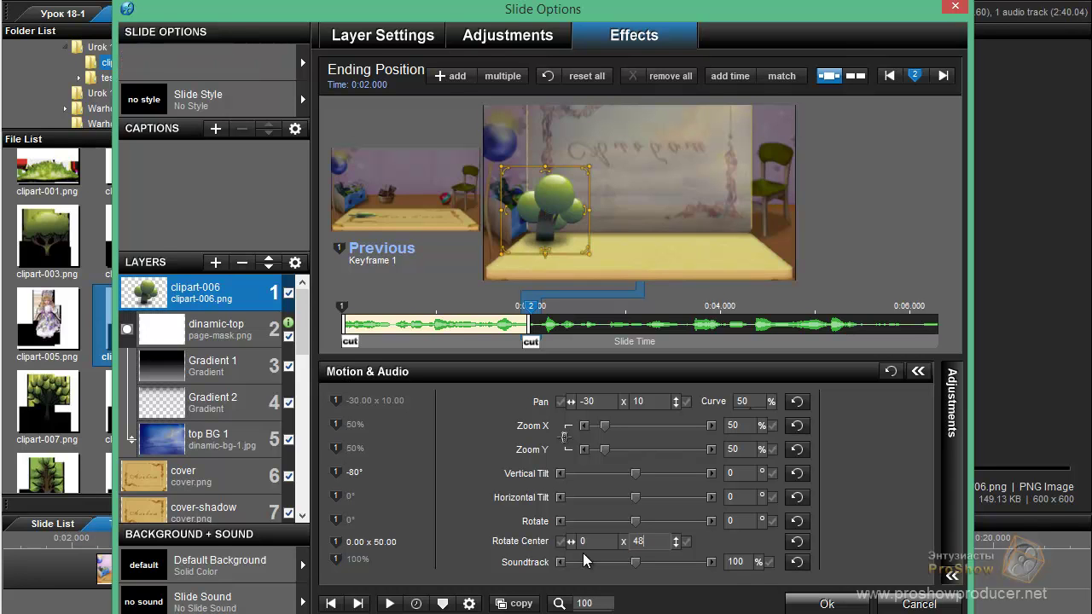
{"action": "double_click", "coordinate": [661, 544]}
{"action": "type", "text": "44"}
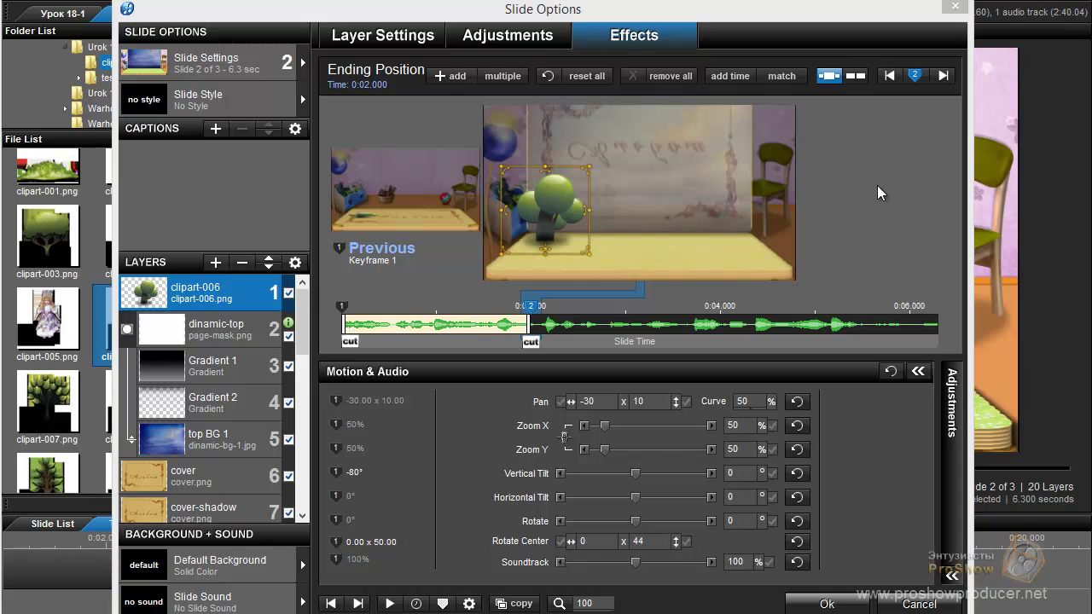
{"action": "double_click", "coordinate": [669, 541]}
{"action": "type", "text": "34"}
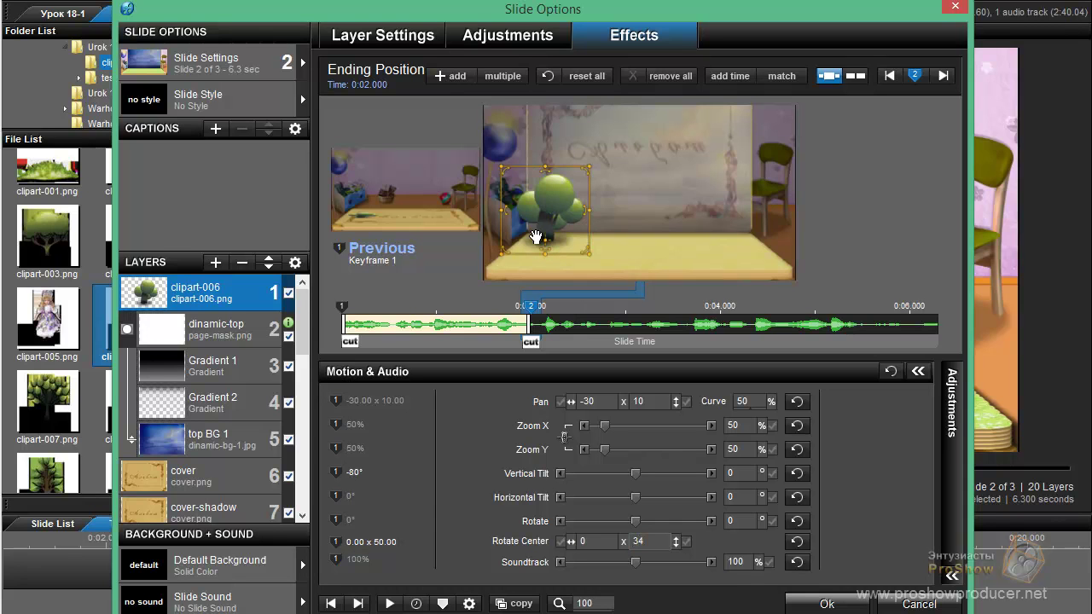
{"action": "left_click", "coordinate": [418, 524]}
{"action": "type", "text": "34"}
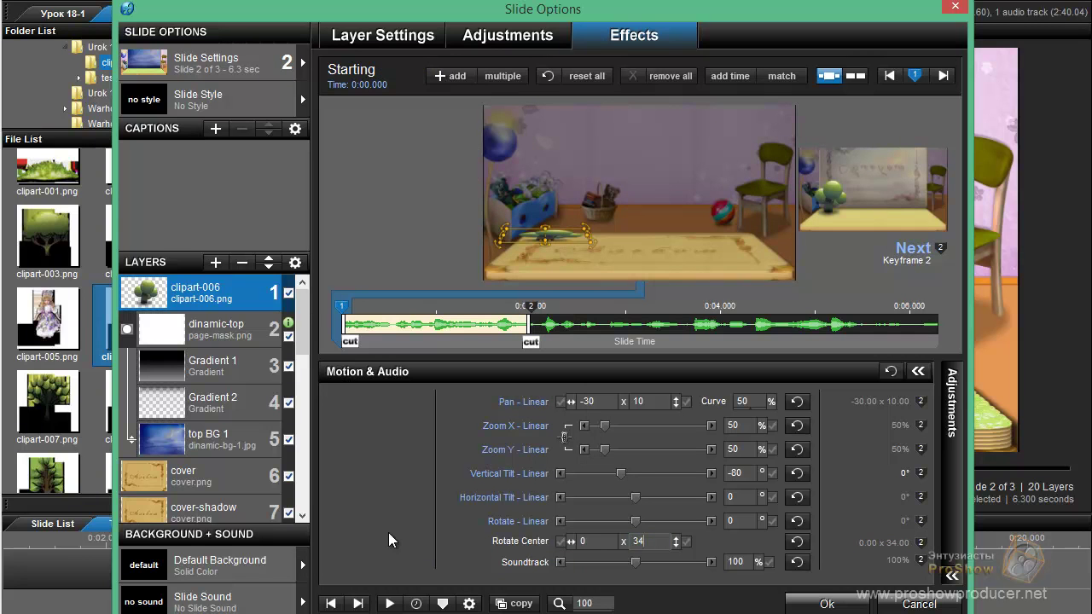
Set the clipart-006 tree's vertical Pan to 15 on both keyframes and scrub the animation to check its position
{"action": "key", "text": "Page_Down"}
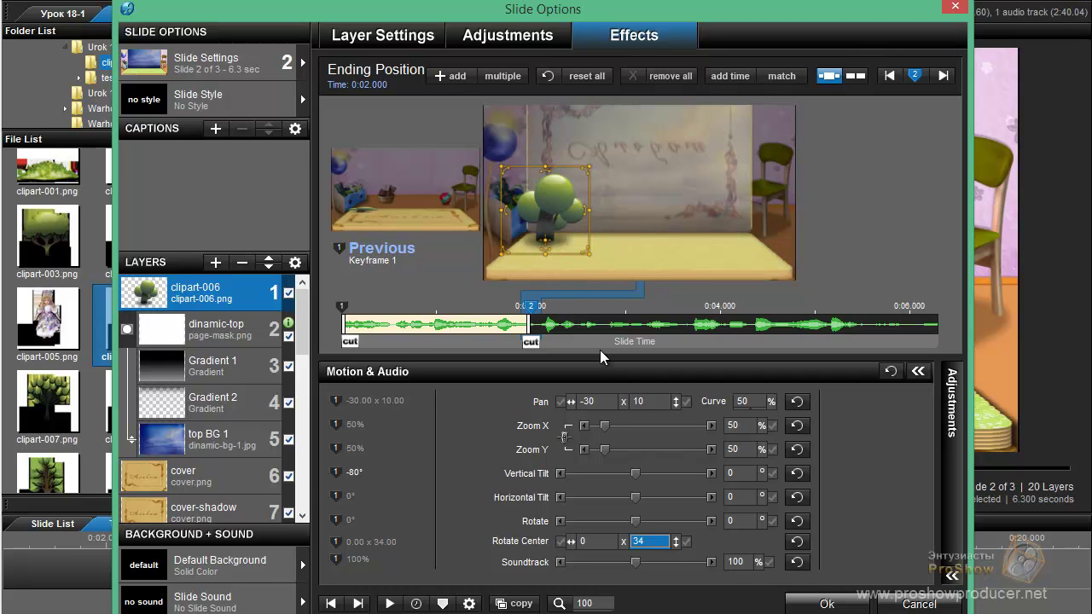
{"action": "left_click", "coordinate": [660, 402]}
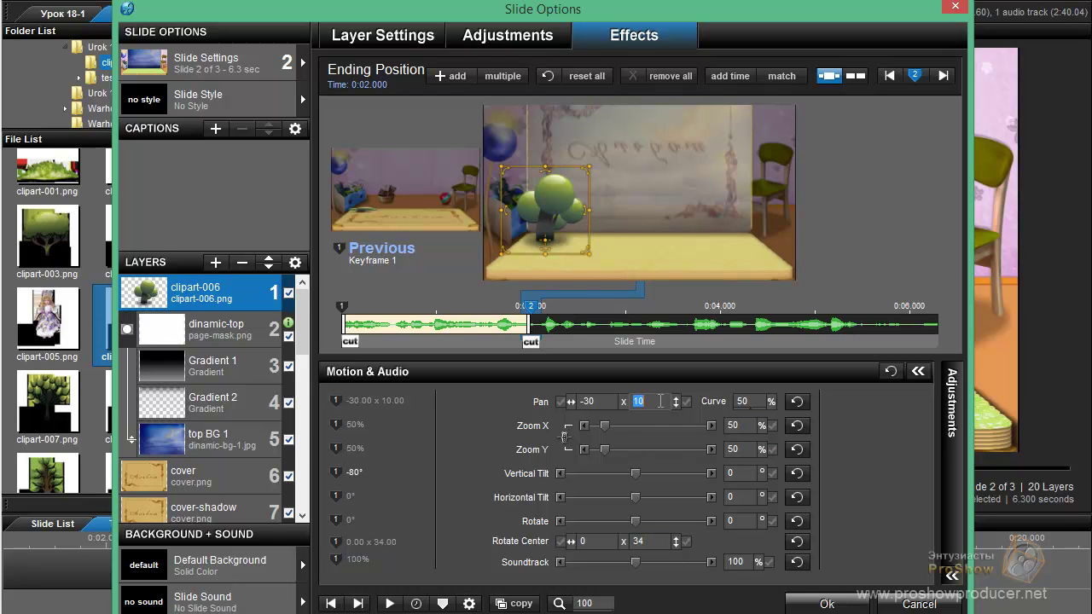
{"action": "left_click", "coordinate": [416, 473]}
{"action": "type", "text": "1"}
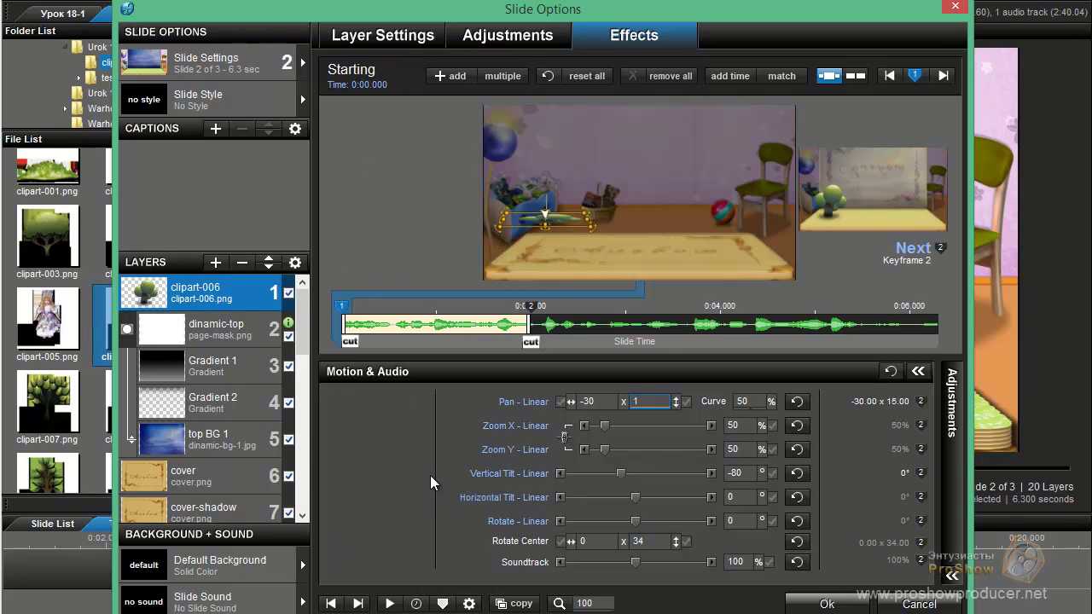
{"action": "type", "text": "5"}
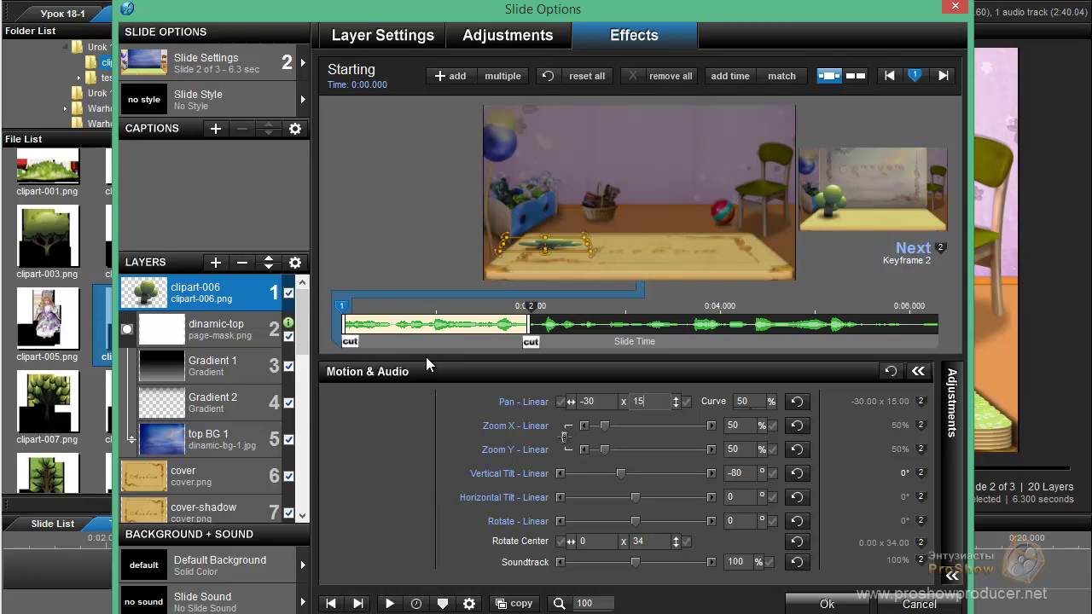
{"action": "left_click_drag", "start_coordinate": [430, 338], "coordinate": [343, 377]}
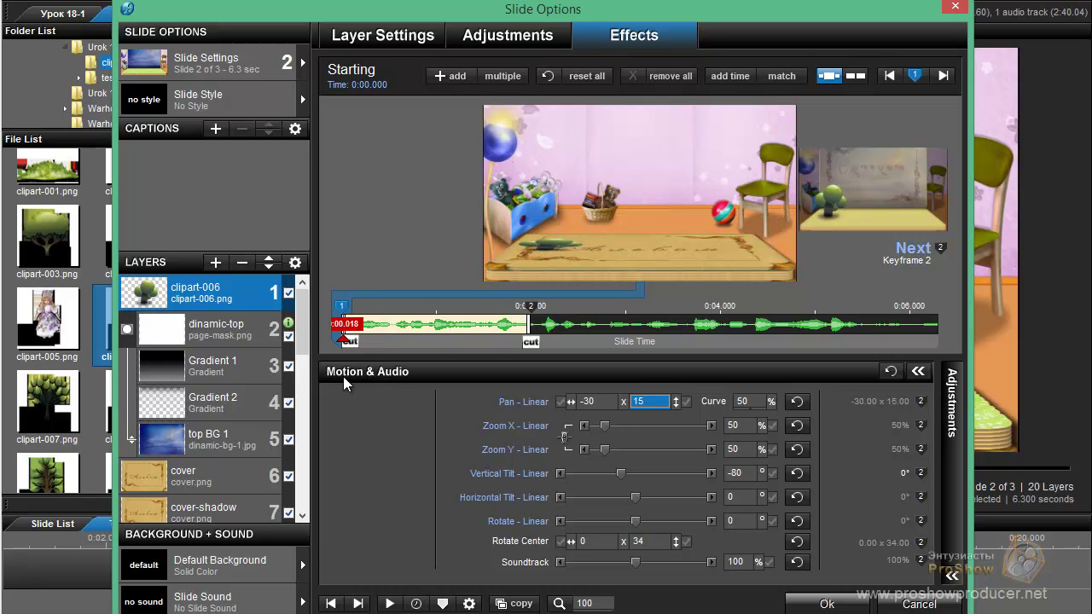
Move the cover-shadow layer that lies just below cover to above clipart-006 and scrub the slide's start to check it
{"action": "left_click", "coordinate": [203, 477]}
{"action": "left_click", "coordinate": [203, 512]}
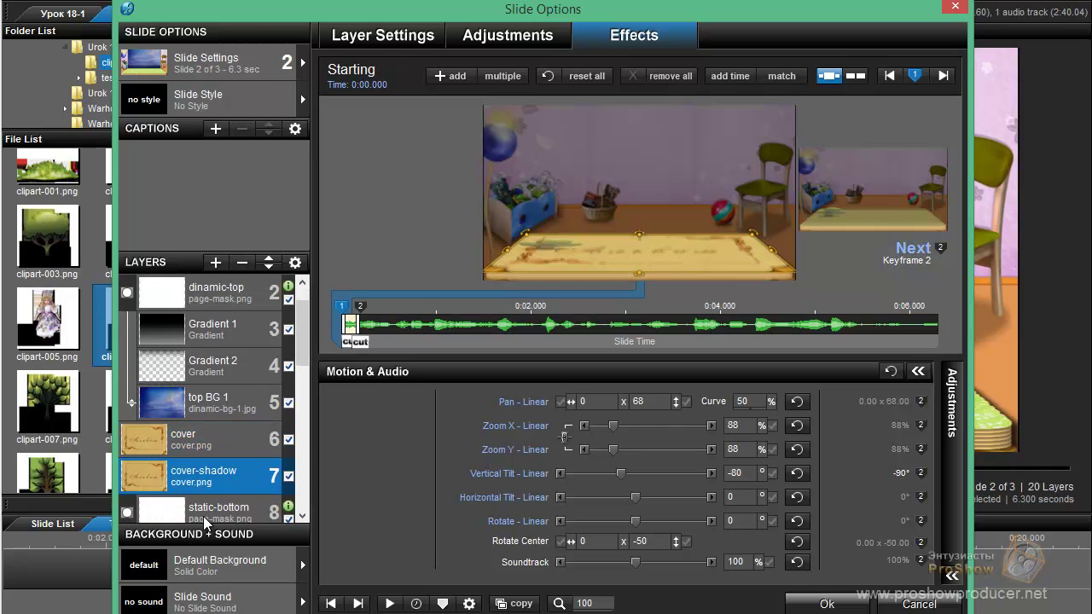
{"action": "left_click", "coordinate": [275, 259]}
{"action": "left_click", "coordinate": [274, 260]}
{"action": "left_click", "coordinate": [274, 260]}
{"action": "left_click", "coordinate": [274, 260]}
{"action": "left_click", "coordinate": [275, 260]}
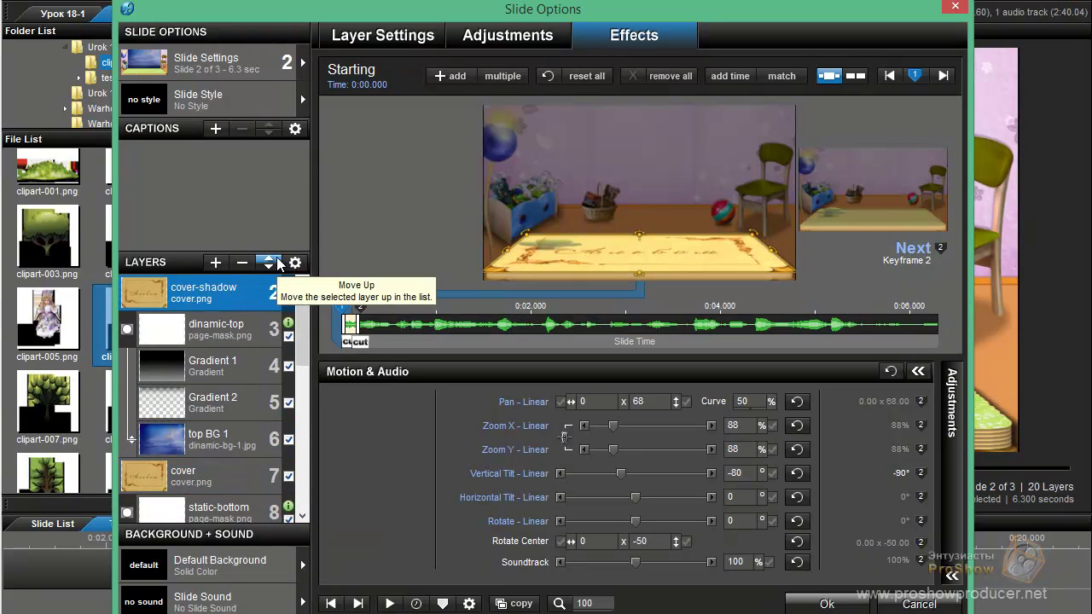
{"action": "left_click", "coordinate": [277, 260]}
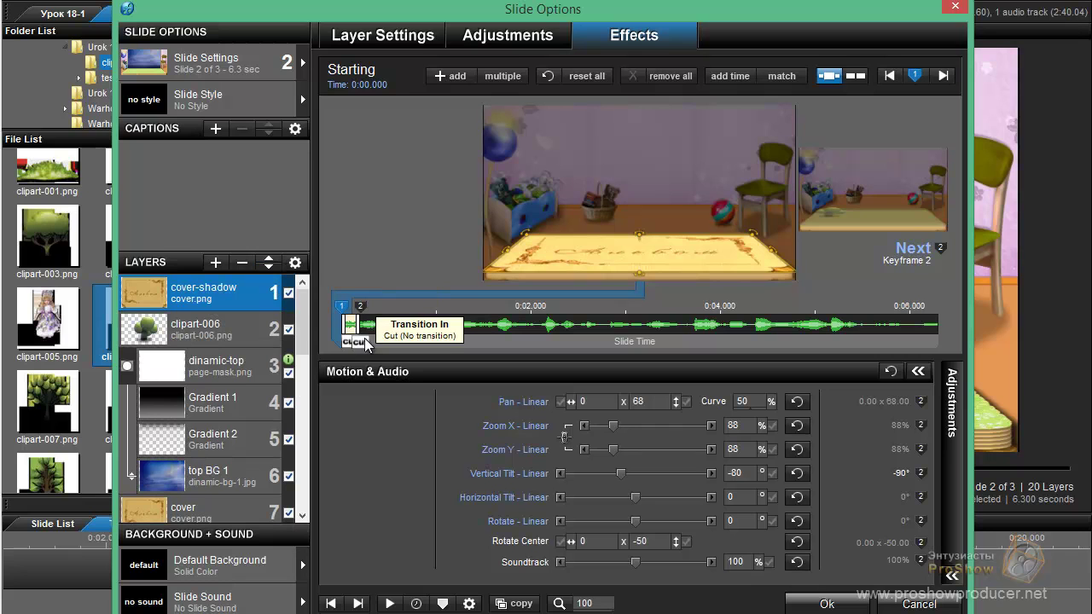
{"action": "mouse_move", "coordinate": [380, 346]}
{"action": "left_mouse_down"}
{"action": "mouse_move", "coordinate": [355, 350]}
{"action": "mouse_move", "coordinate": [370, 342]}
{"action": "mouse_move", "coordinate": [358, 341]}
{"action": "left_mouse_up"}
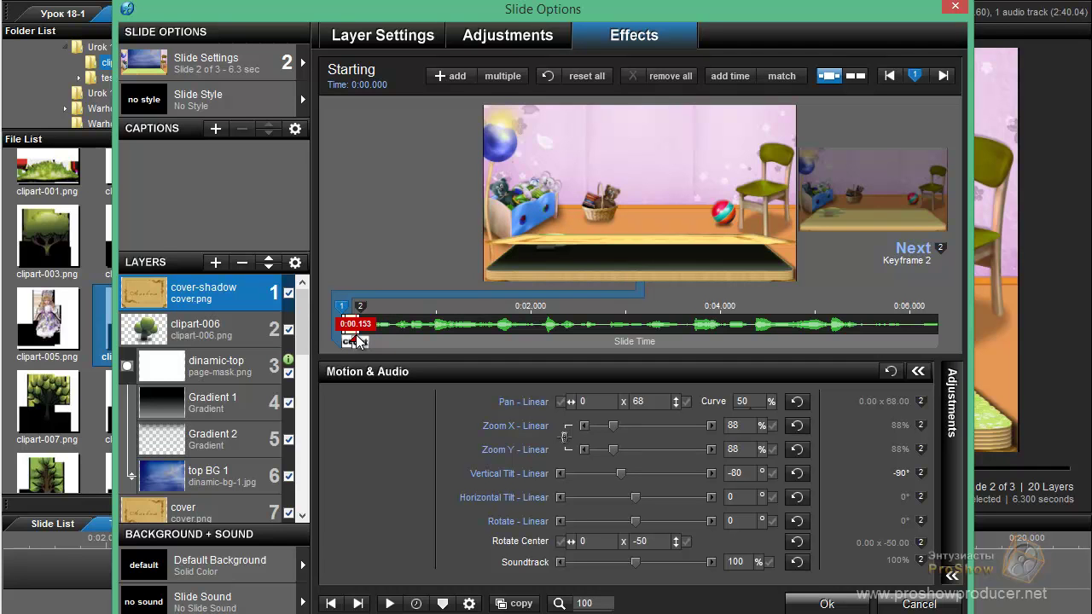
{"action": "left_click_drag", "start_coordinate": [357, 341], "coordinate": [364, 340]}
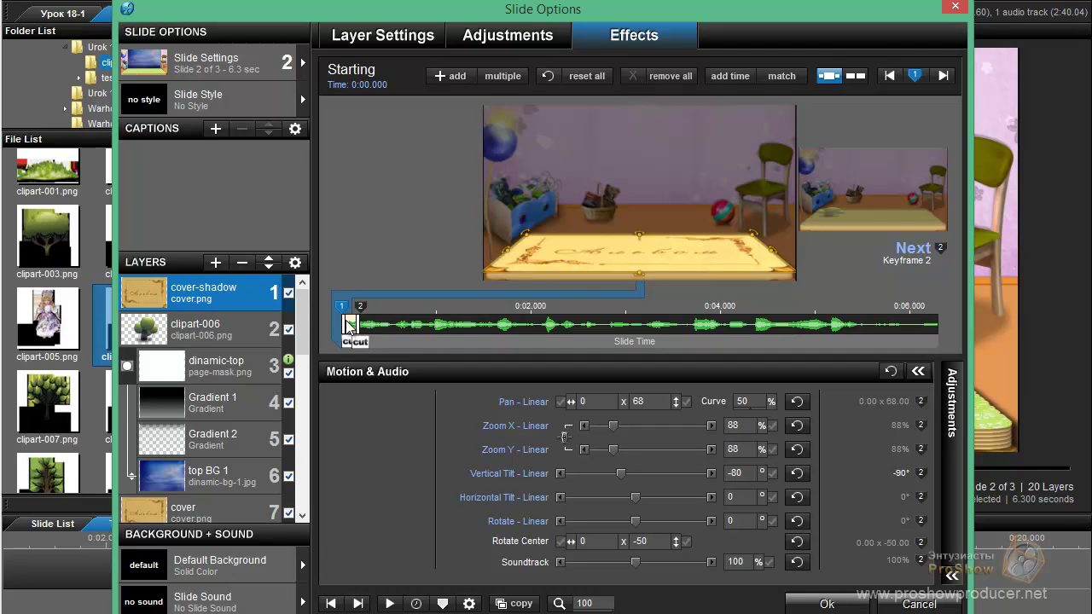
Set the clipart-006 layer's starting keyframe time to 0.1 s and scrub the slide's opening to check it
{"action": "left_click", "coordinate": [216, 336]}
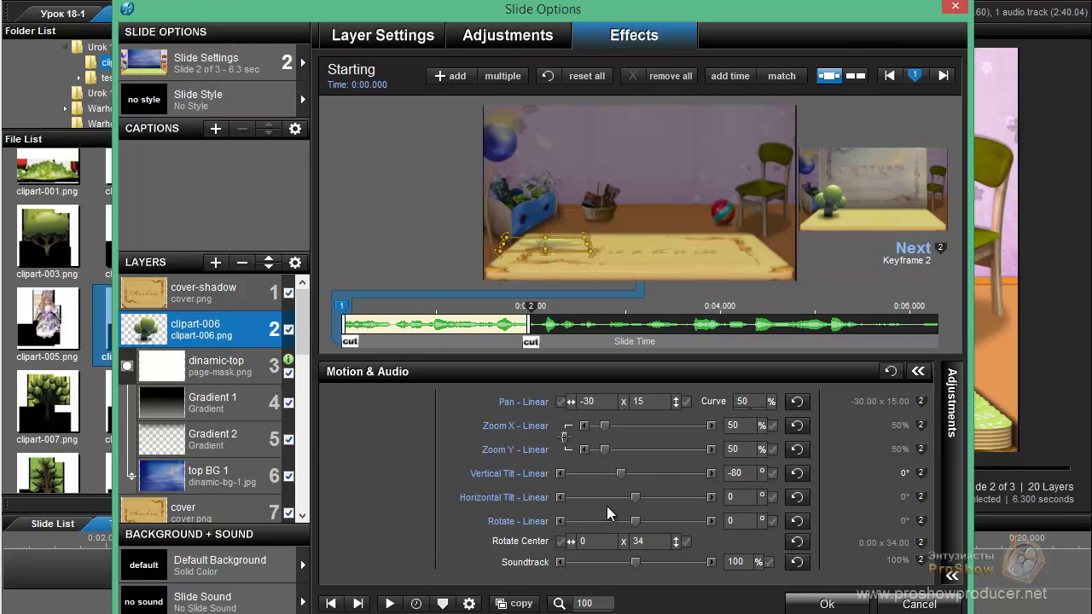
{"action": "right_click", "coordinate": [348, 315]}
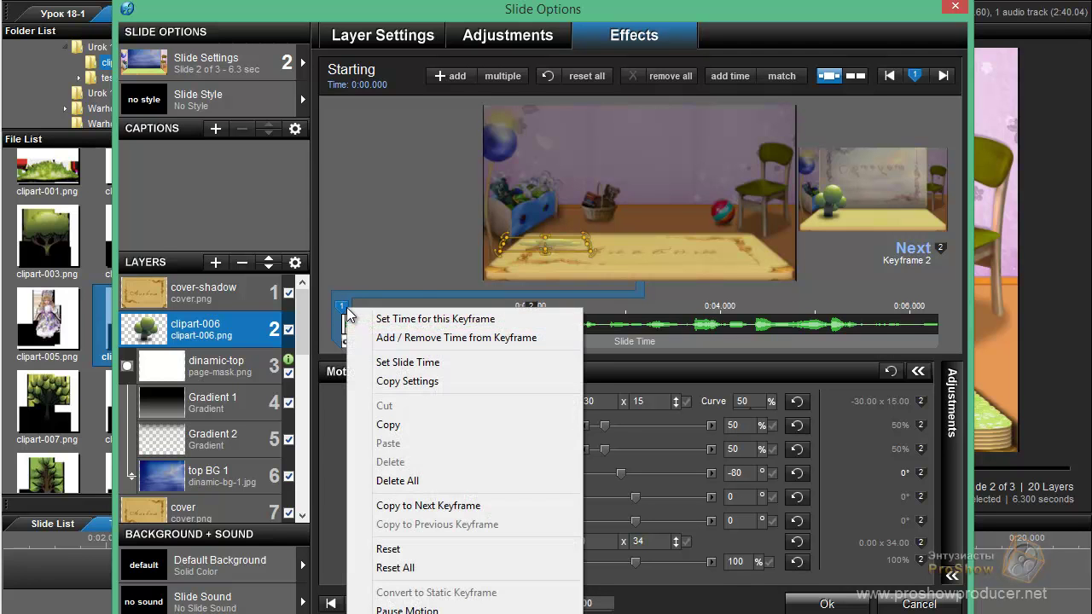
{"action": "left_click", "coordinate": [396, 321]}
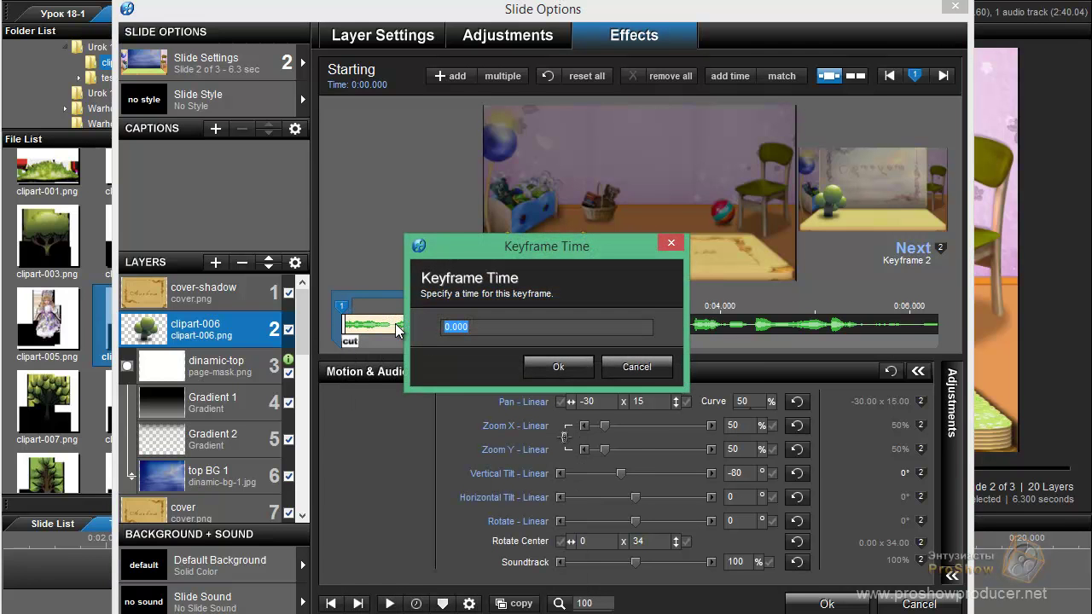
{"action": "type", "text": "0.2"}
{"action": "left_click_drag", "start_coordinate": [450, 327], "coordinate": [507, 329]}
{"action": "type", "text": "1"}
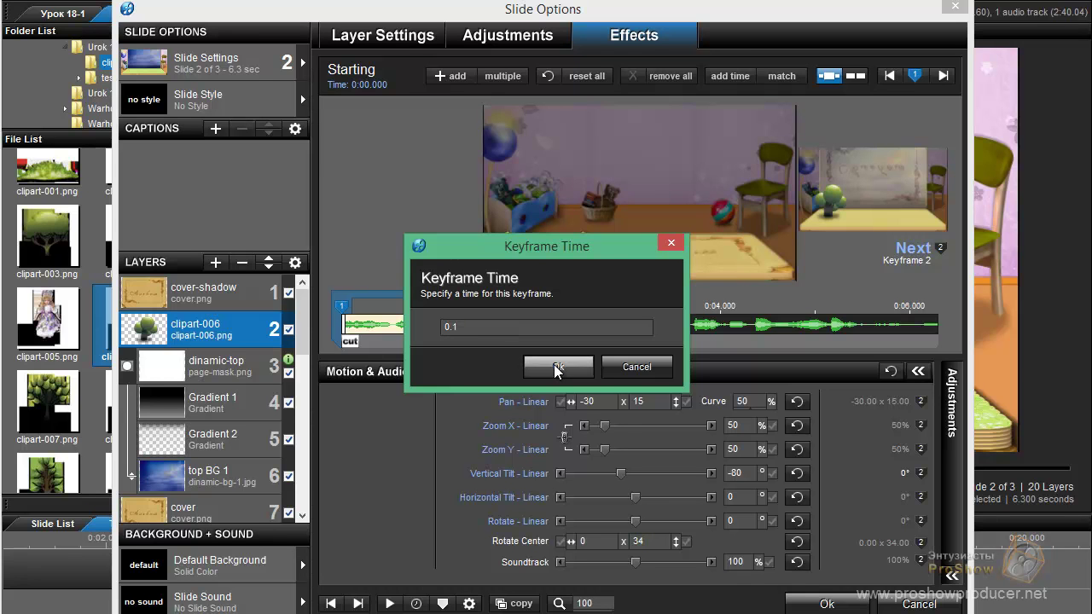
{"action": "left_click", "coordinate": [546, 364]}
{"action": "left_click_drag", "start_coordinate": [384, 338], "coordinate": [335, 338]}
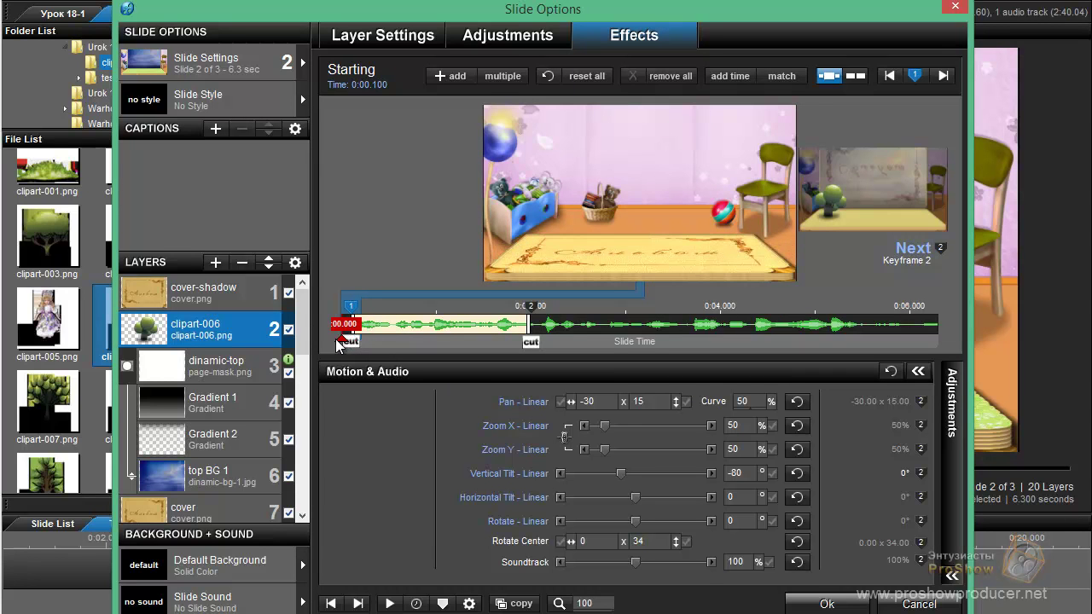
Set Brightness and White Point to -100 on the clipart-006 starting keyframe and scrub the animation to check the darkening
{"action": "left_click", "coordinate": [508, 35]}
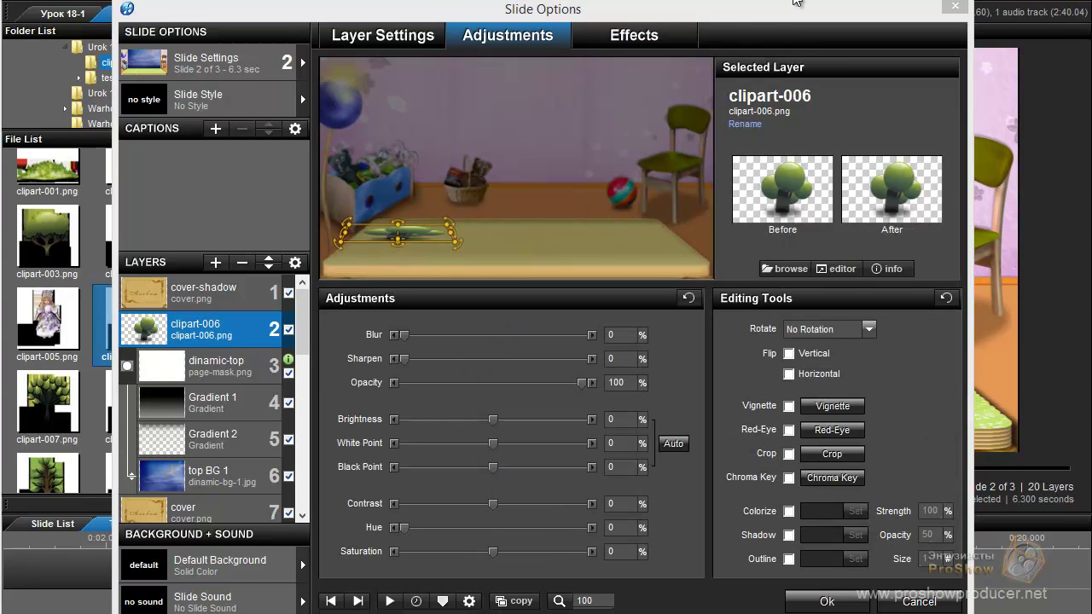
{"action": "left_click", "coordinate": [667, 29]}
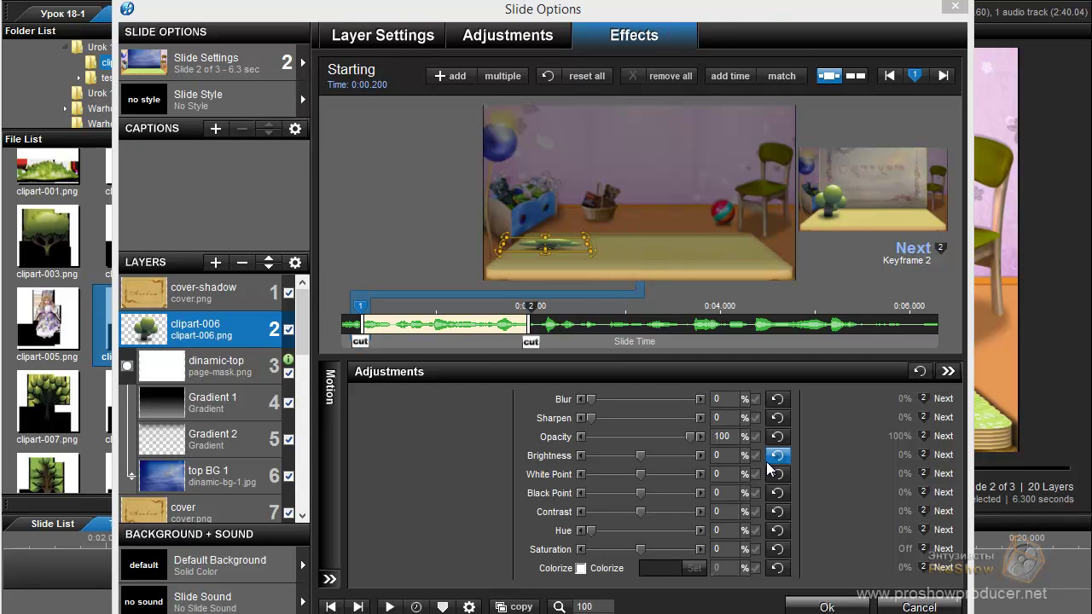
{"action": "left_click", "coordinate": [732, 456]}
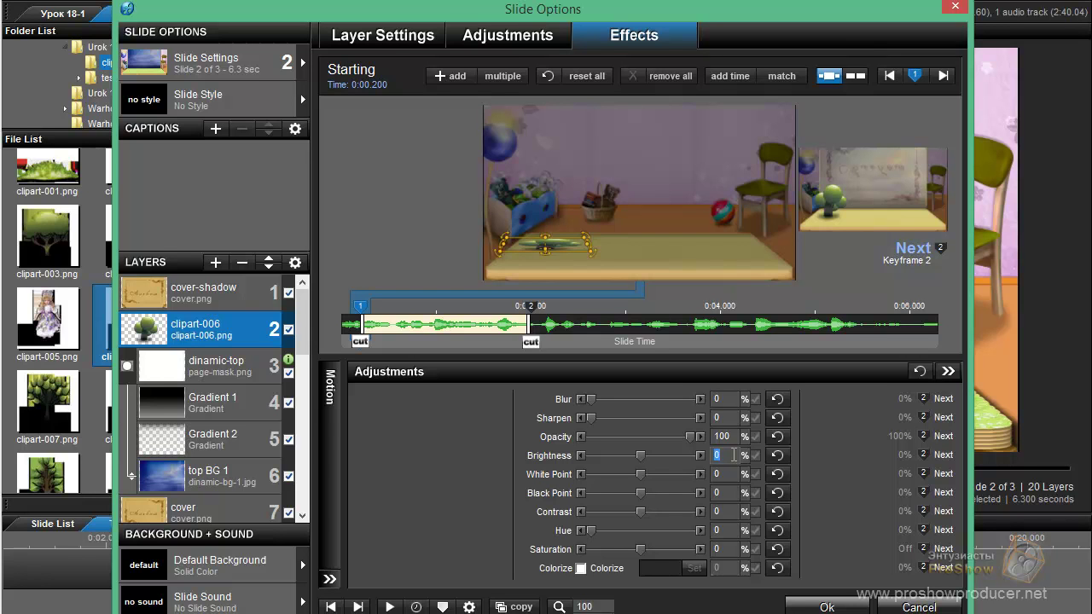
{"action": "type", "text": "-100"}
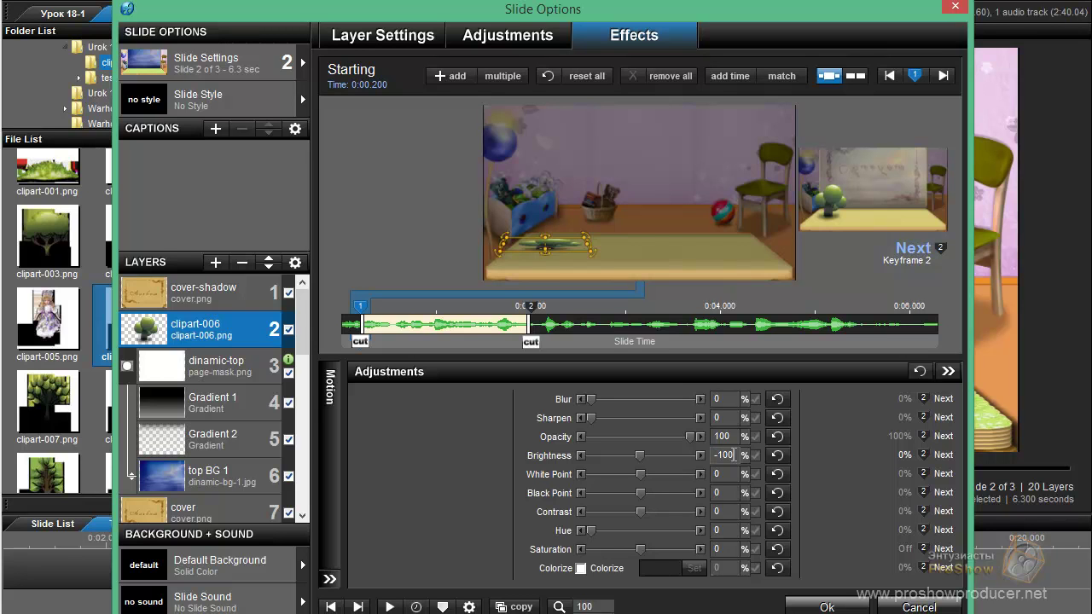
{"action": "key", "text": "Return"}
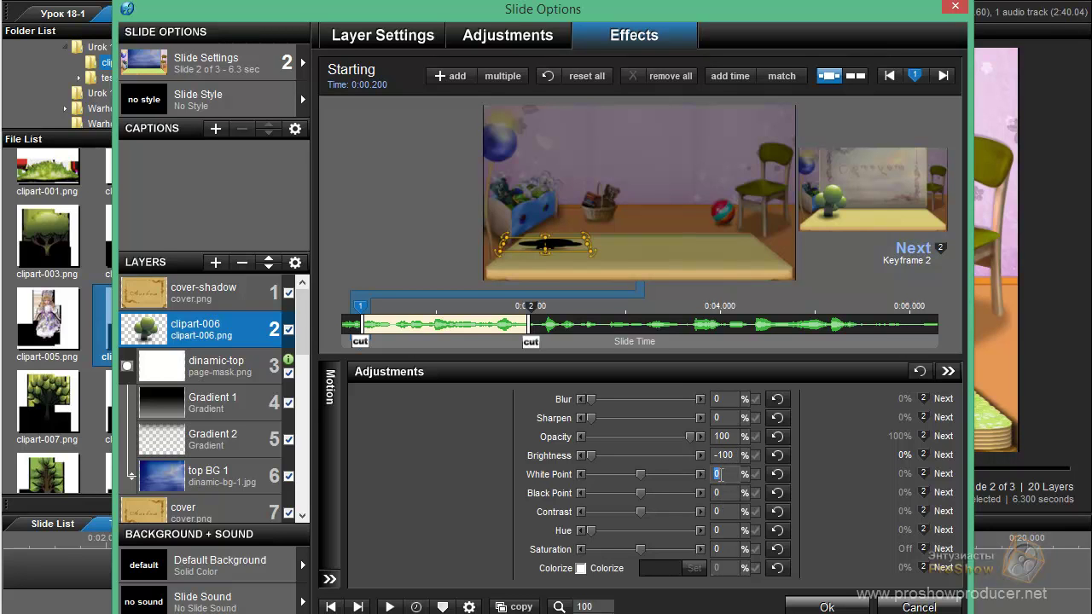
{"action": "type", "text": "-100"}
{"action": "left_click", "coordinate": [377, 336]}
{"action": "mouse_move", "coordinate": [376, 336]}
{"action": "left_mouse_down"}
{"action": "mouse_move", "coordinate": [390, 337]}
{"action": "mouse_move", "coordinate": [350, 350]}
{"action": "mouse_move", "coordinate": [367, 357]}
{"action": "left_mouse_up"}
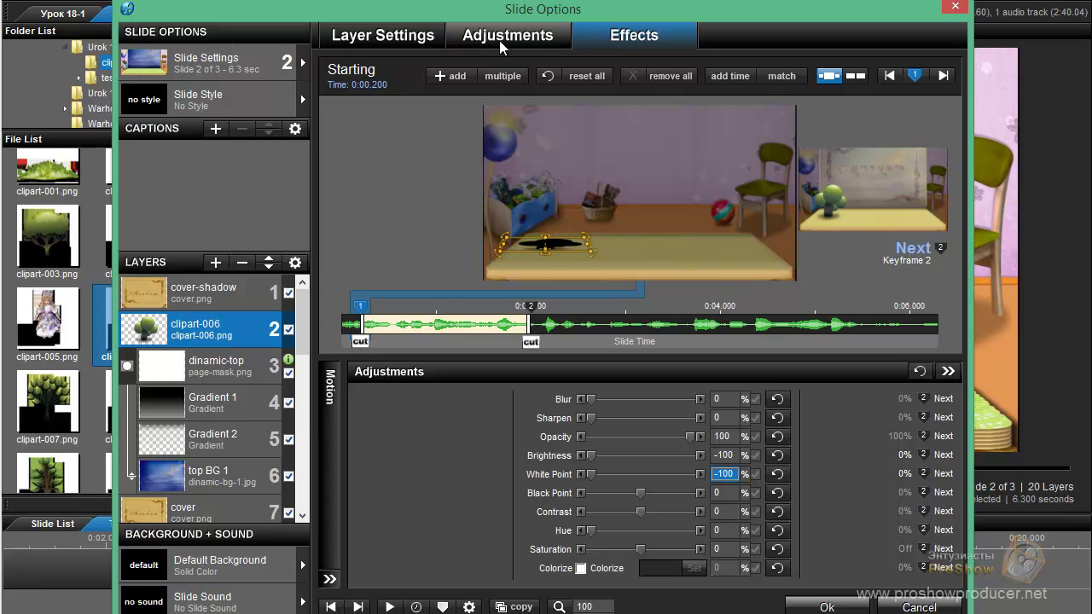
Scrub the tree's opening motion and set Vertical Tilt to -90 on its starting keyframe
{"action": "left_click", "coordinate": [326, 390]}
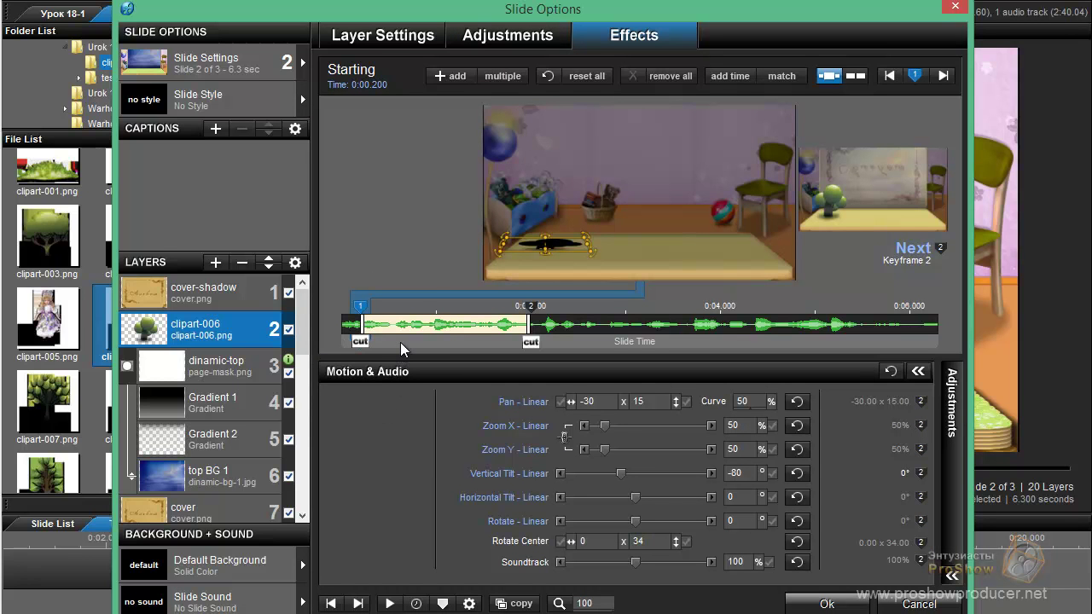
{"action": "left_click_drag", "start_coordinate": [401, 342], "coordinate": [357, 345]}
{"action": "left_click", "coordinate": [745, 472]}
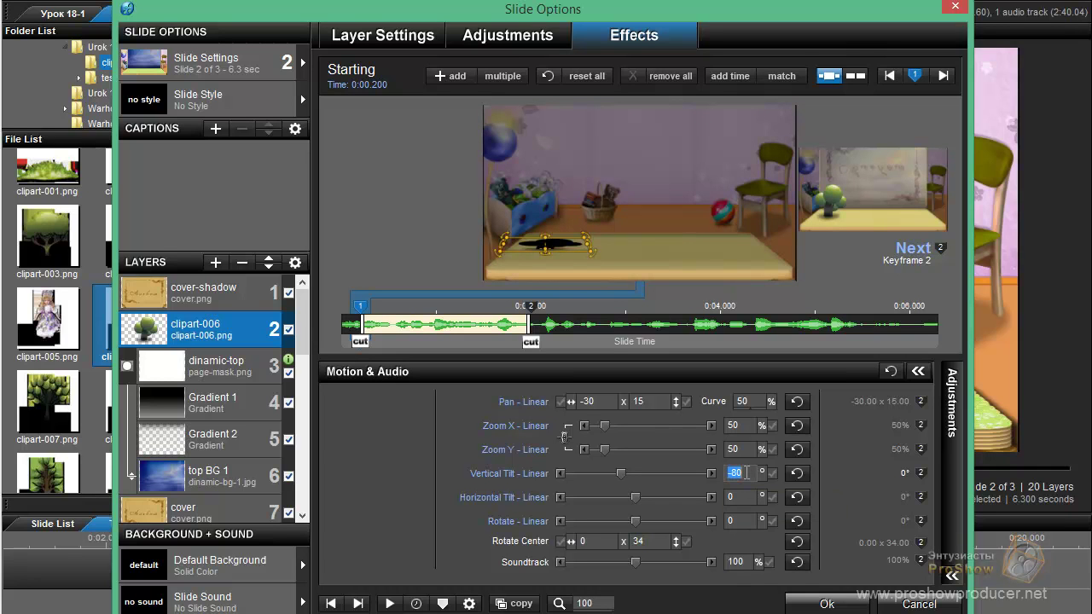
{"action": "type", "text": "-90"}
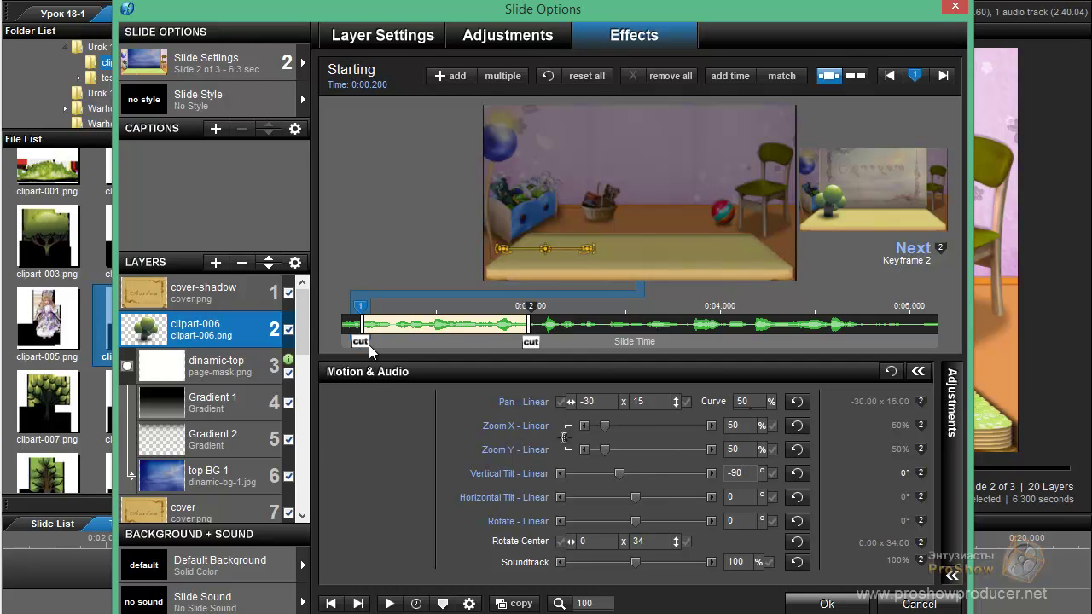
Move the clipart-006 starting keyframe to 0.1 s and scrub the tree's rise to check the timing
{"action": "right_click", "coordinate": [363, 309]}
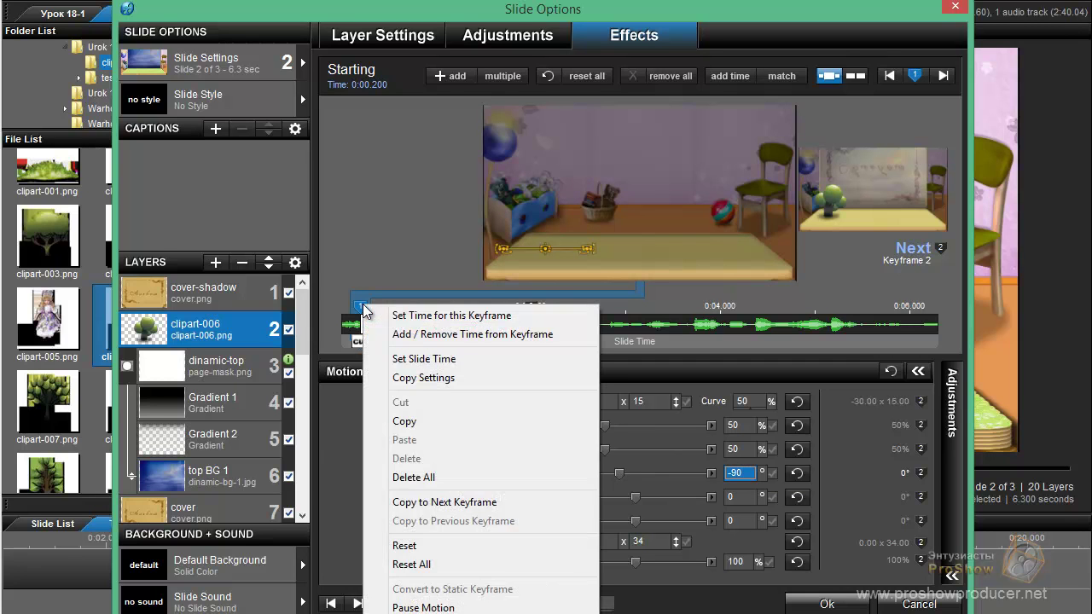
{"action": "left_click", "coordinate": [407, 316]}
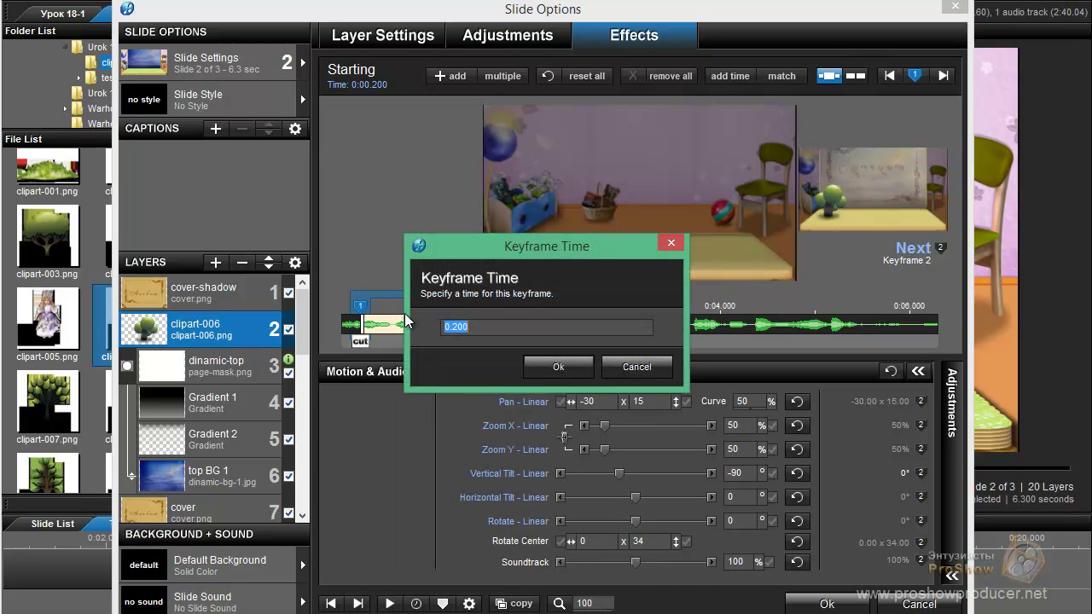
{"action": "type", "text": "0.1"}
{"action": "left_click", "coordinate": [558, 363]}
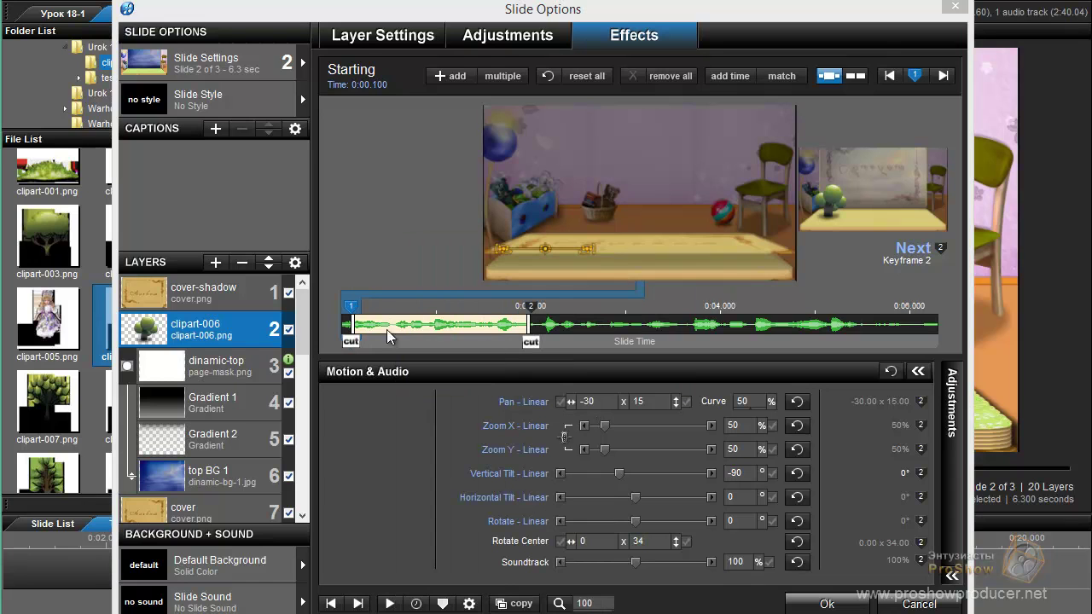
{"action": "mouse_move", "coordinate": [387, 346]}
{"action": "left_mouse_down"}
{"action": "mouse_move", "coordinate": [340, 346]}
{"action": "mouse_move", "coordinate": [387, 331]}
{"action": "mouse_move", "coordinate": [551, 334]}
{"action": "mouse_move", "coordinate": [520, 338]}
{"action": "left_mouse_up"}
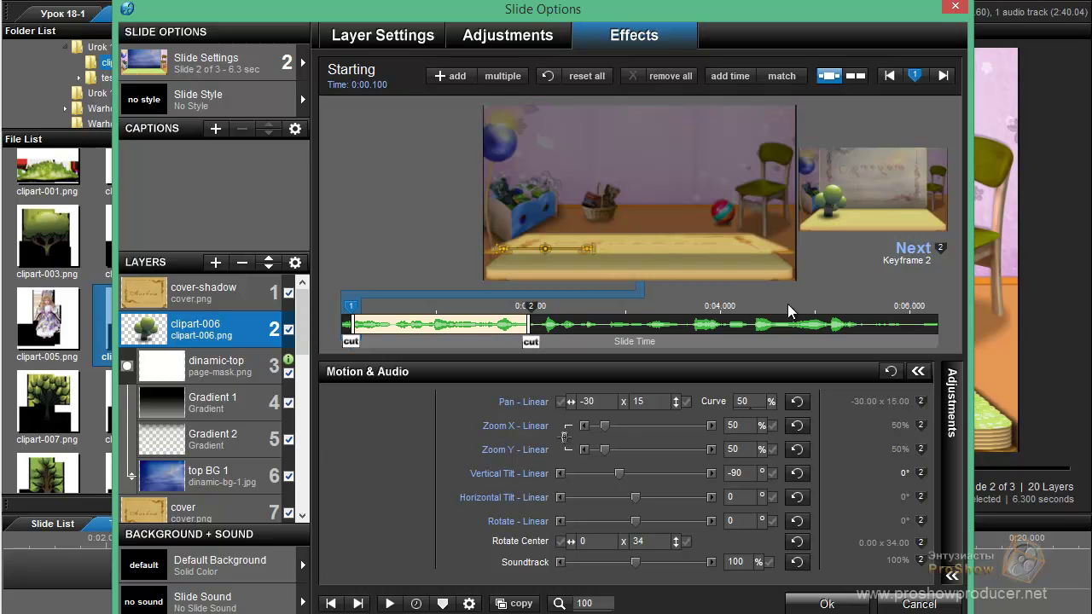
Add a clipart-006 keyframe at the slide's end, and set Vertical Tilt to 20 on keyframe 2
{"action": "double_click", "coordinate": [940, 304]}
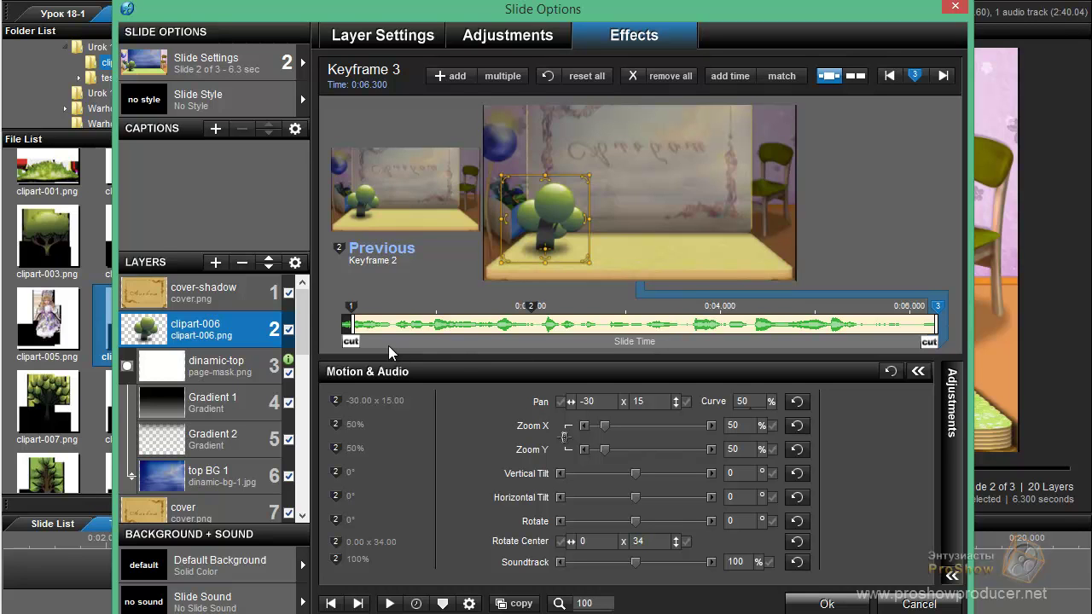
{"action": "left_click_drag", "start_coordinate": [376, 341], "coordinate": [818, 346]}
{"action": "key", "text": "Left"}
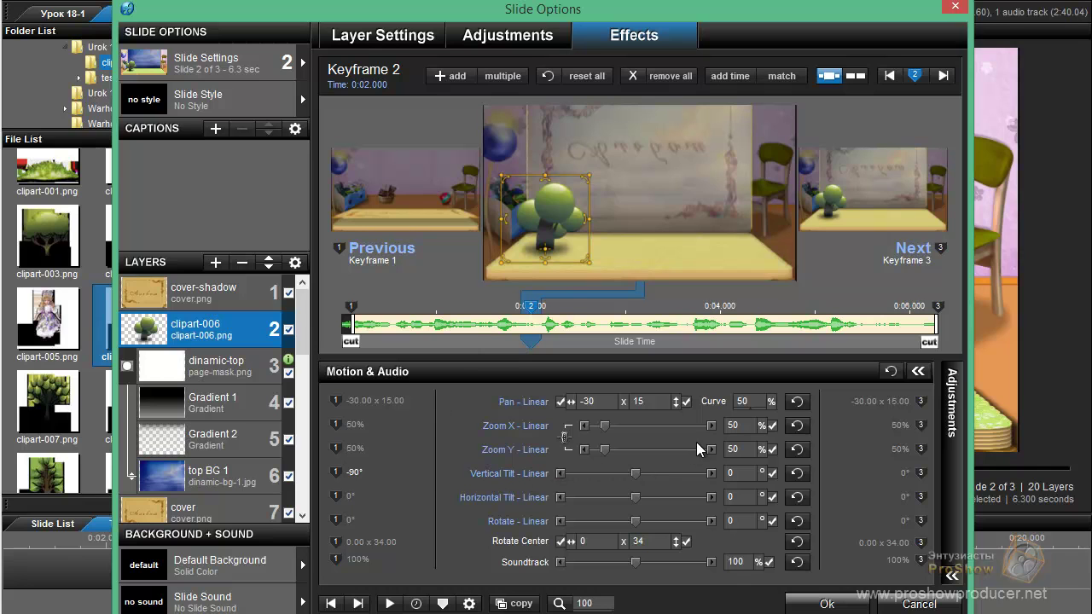
{"action": "mouse_move", "coordinate": [694, 474]}
{"action": "left_click", "coordinate": [733, 477]}
{"action": "type", "text": "20"}
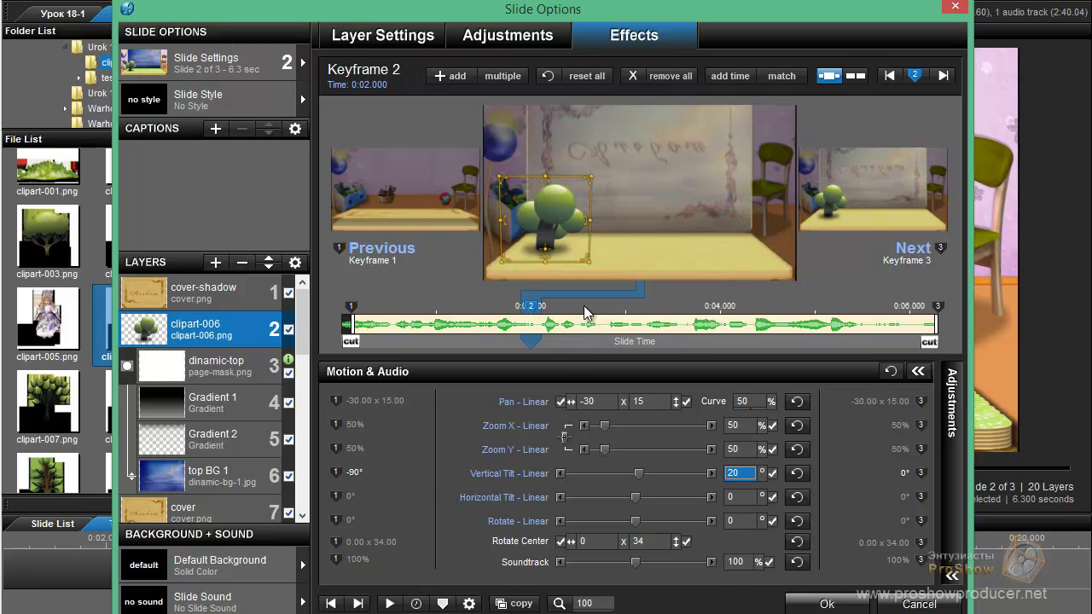
Add a clipart-006 keyframe at about 2.65 s with Vertical Tilt -10 and another at about 3 s with Vertical Tilt 0
{"action": "double_click", "coordinate": [584, 306]}
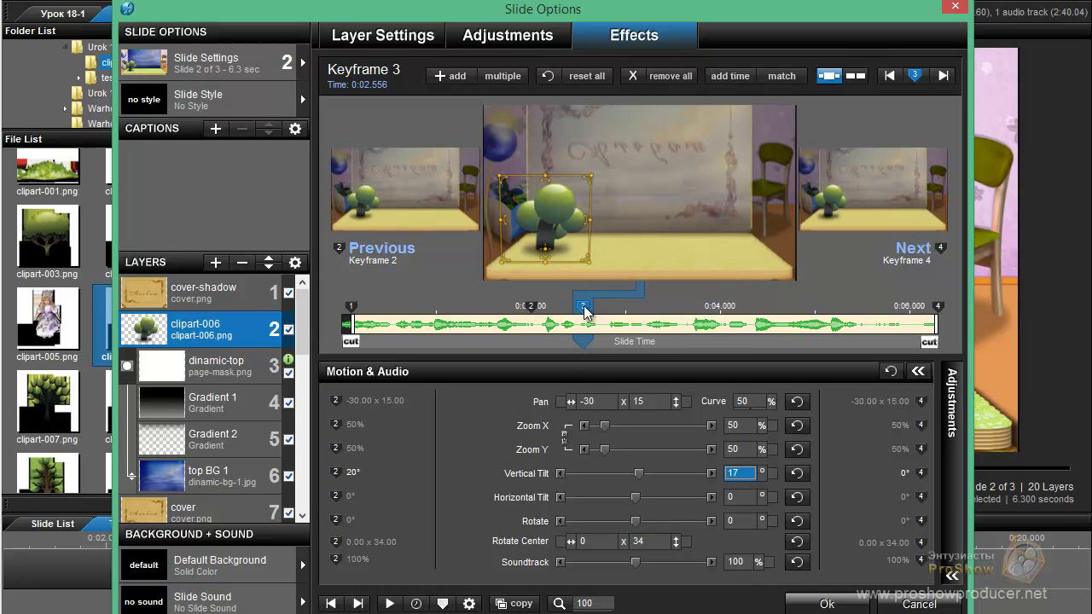
{"action": "mouse_move", "coordinate": [584, 313]}
{"action": "left_mouse_down"}
{"action": "mouse_move", "coordinate": [568, 315]}
{"action": "mouse_move", "coordinate": [594, 315]}
{"action": "left_mouse_up"}
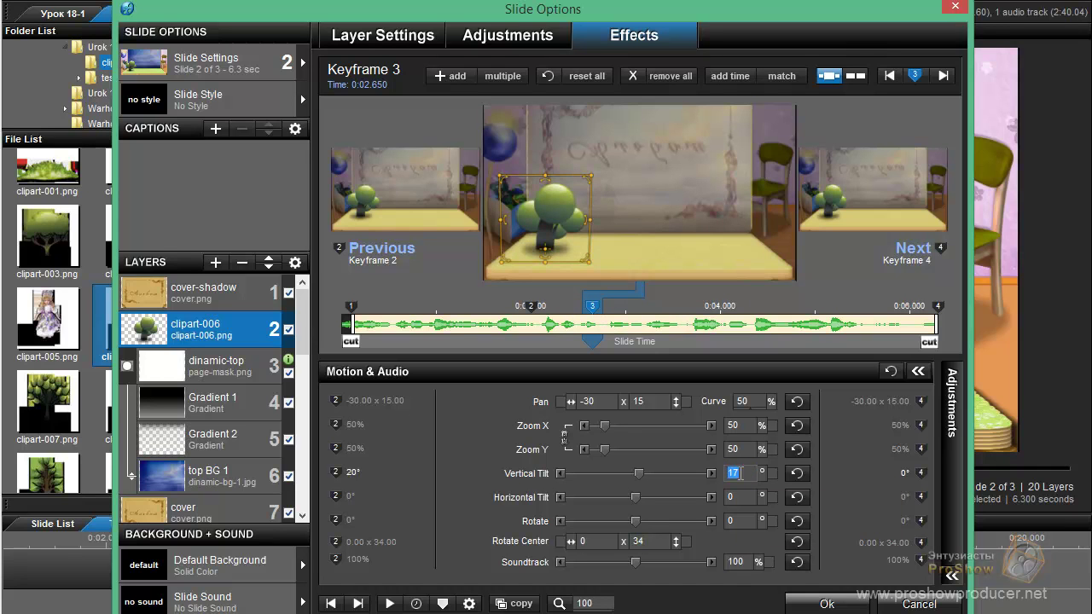
{"action": "type", "text": "-10"}
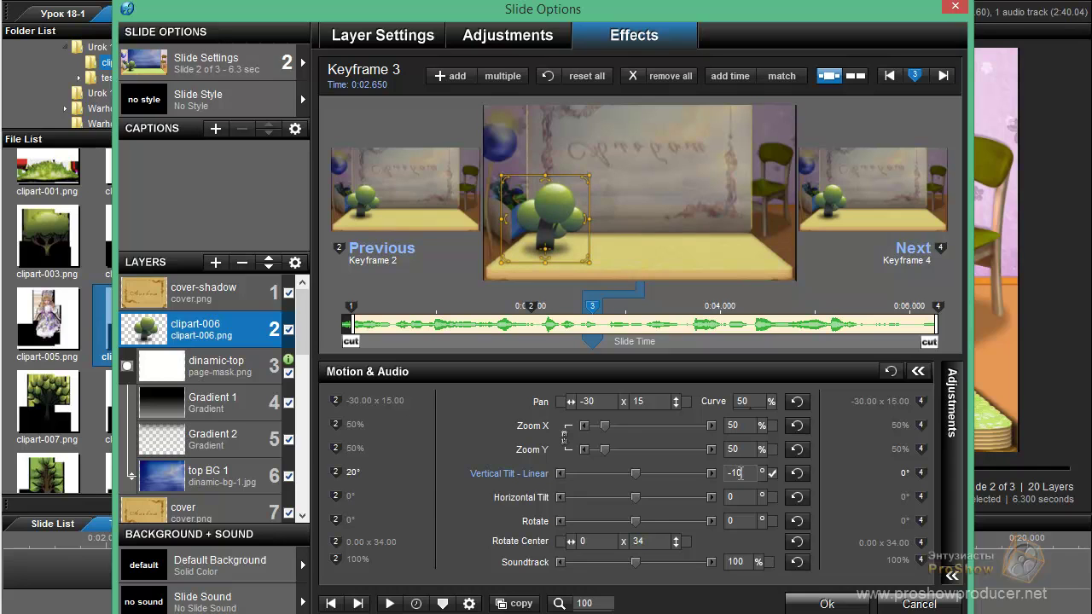
{"action": "double_click", "coordinate": [625, 308]}
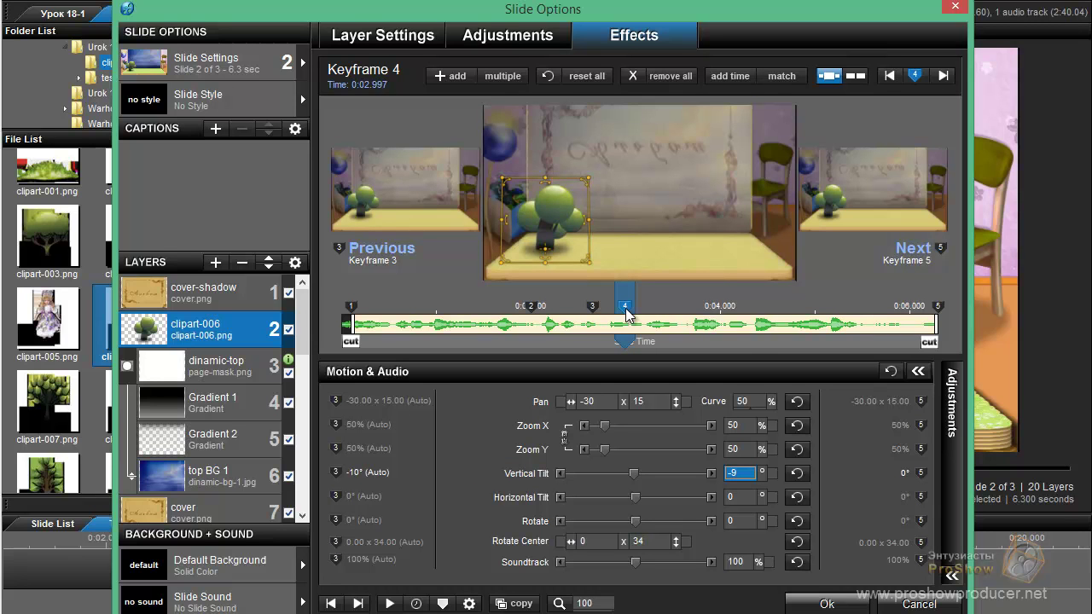
Set Vertical Tilt to 90 on the clipart-006 starting keyframe and scrub the tree's rise to check its direction
{"action": "left_click", "coordinate": [593, 305]}
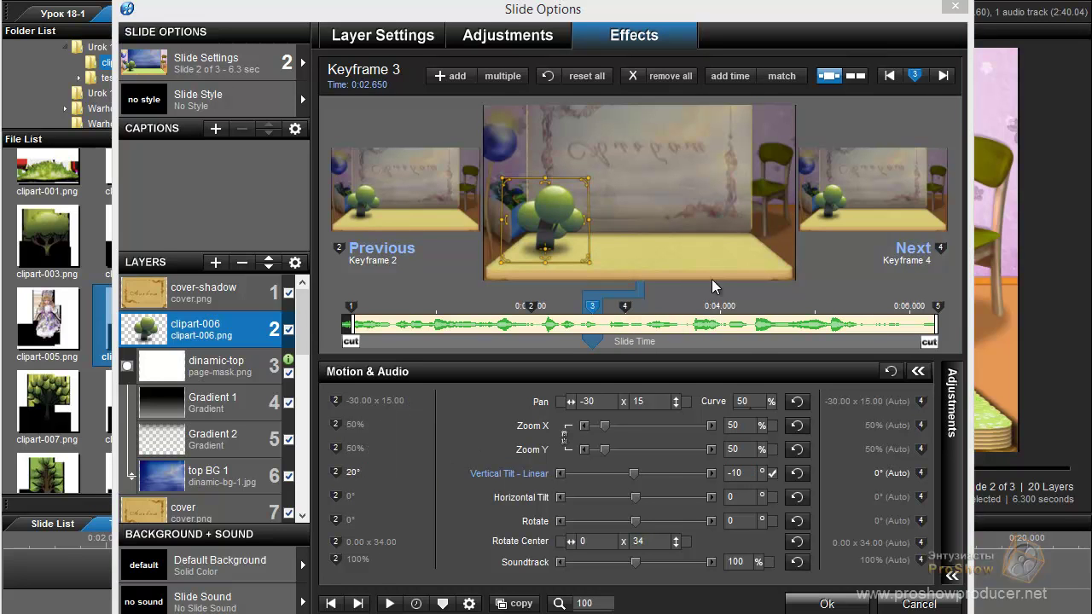
{"action": "key", "text": "Page_Up"}
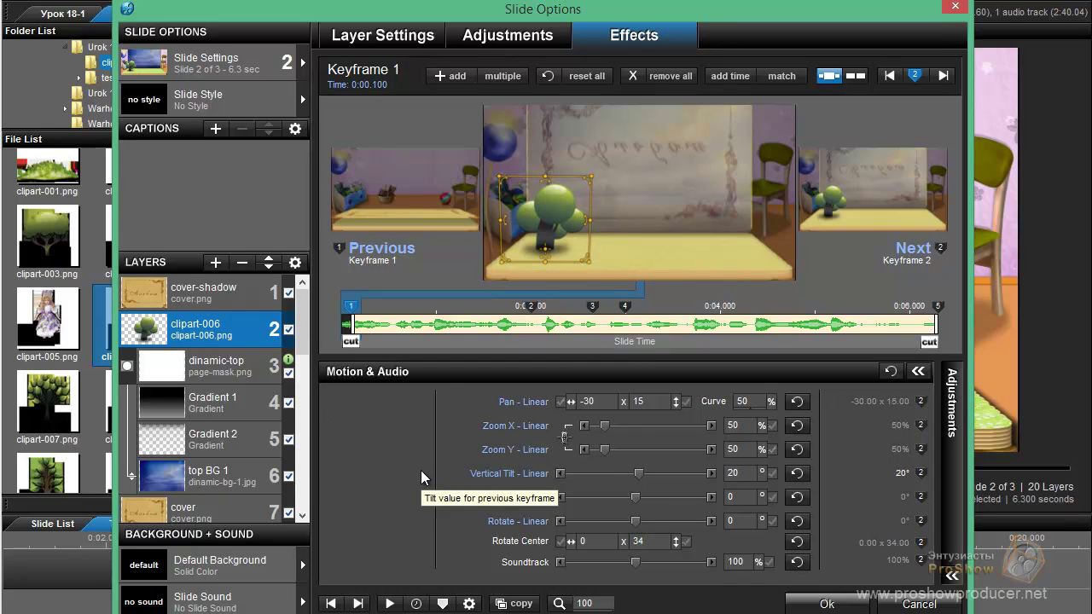
{"action": "key", "text": "Page_Up"}
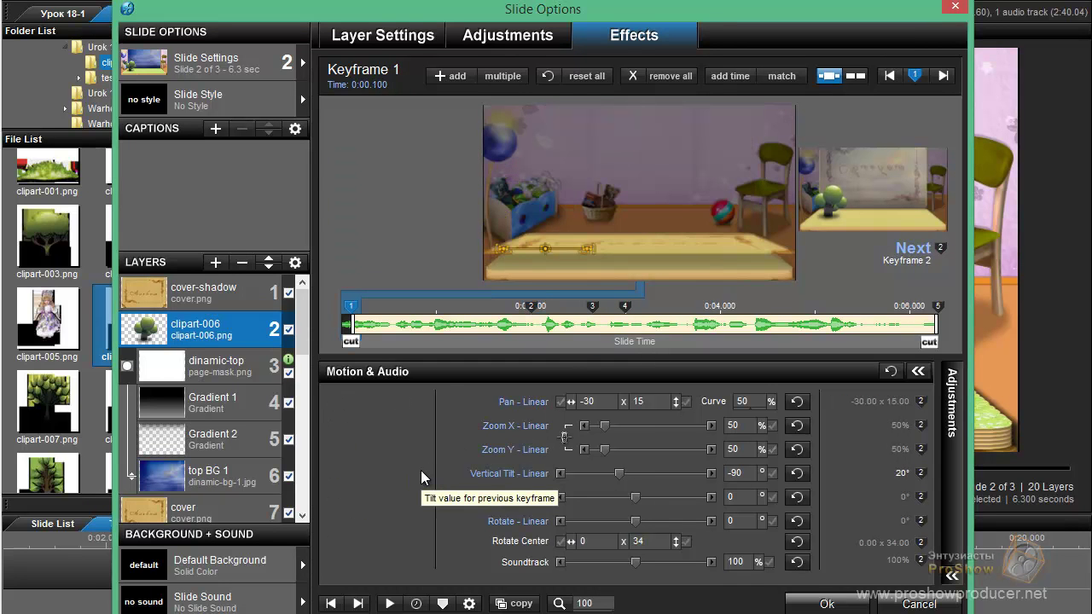
{"action": "left_click", "coordinate": [731, 472]}
{"action": "key", "text": "BackSpace"}
{"action": "left_click_drag", "start_coordinate": [378, 343], "coordinate": [422, 339]}
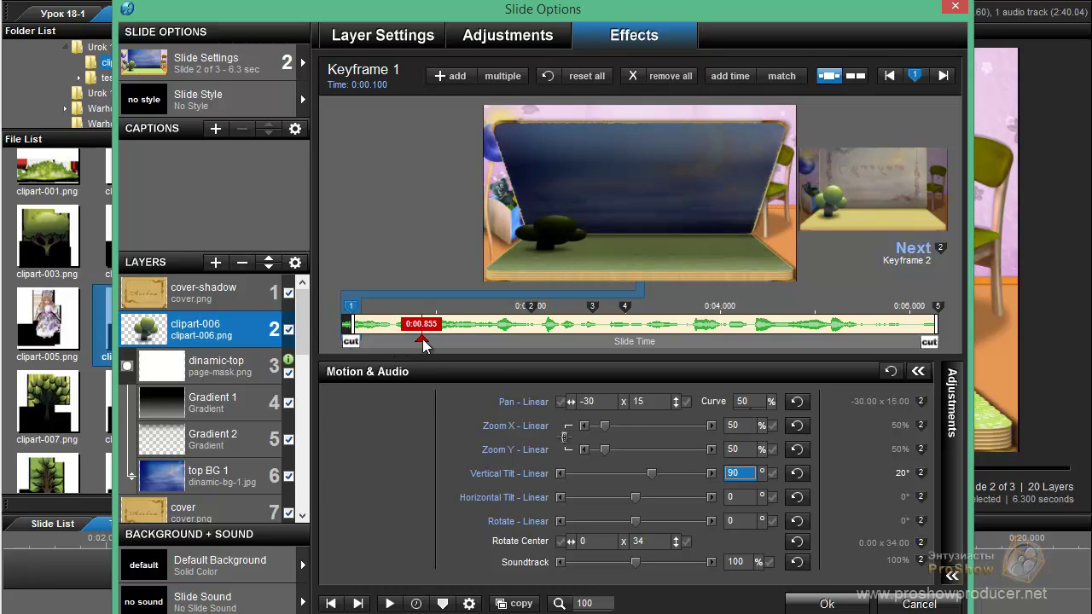
Set Vertical Tilt to -20 on the clipart-006 layer's keyframe 2
{"action": "left_click", "coordinate": [841, 457]}
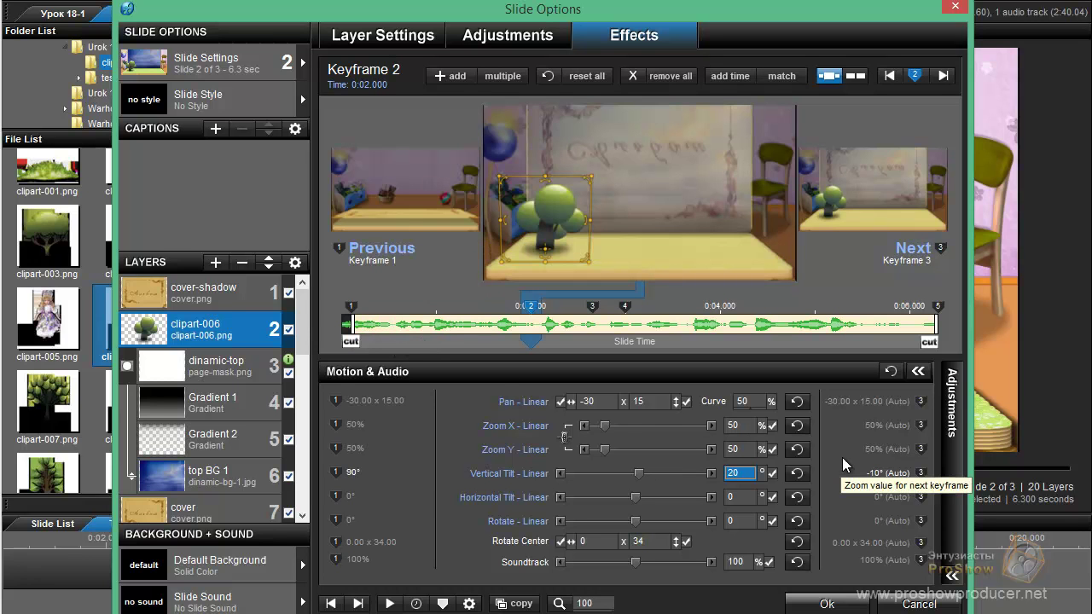
{"action": "type", "text": "20"}
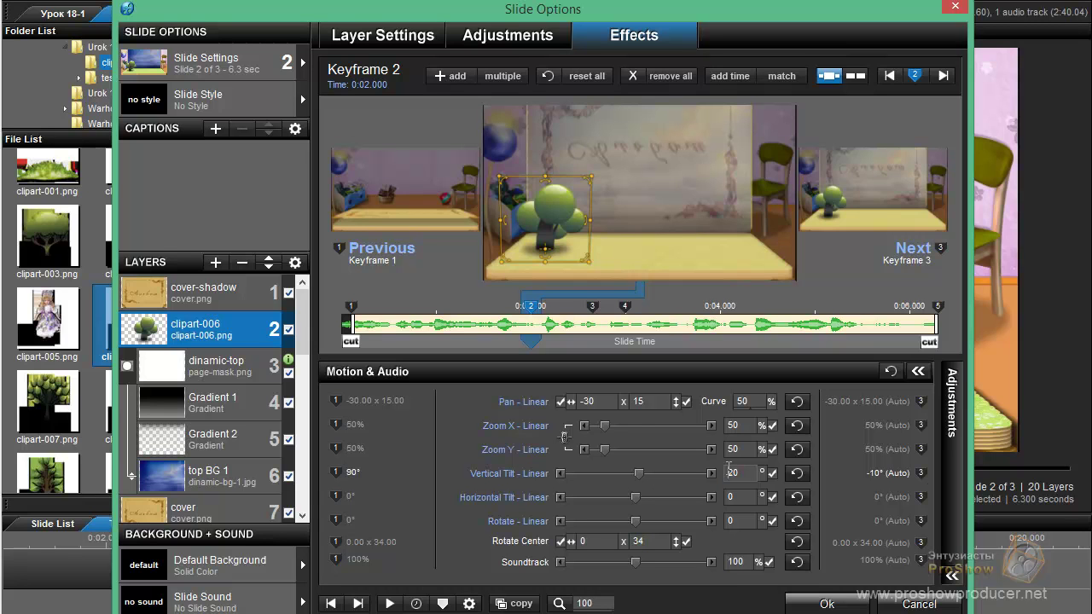
{"action": "key", "text": "Return"}
Set Vertical Tilt to 10 on the clipart-006 layer's keyframe 3 and go to keyframe 4
{"action": "left_click", "coordinate": [849, 510]}
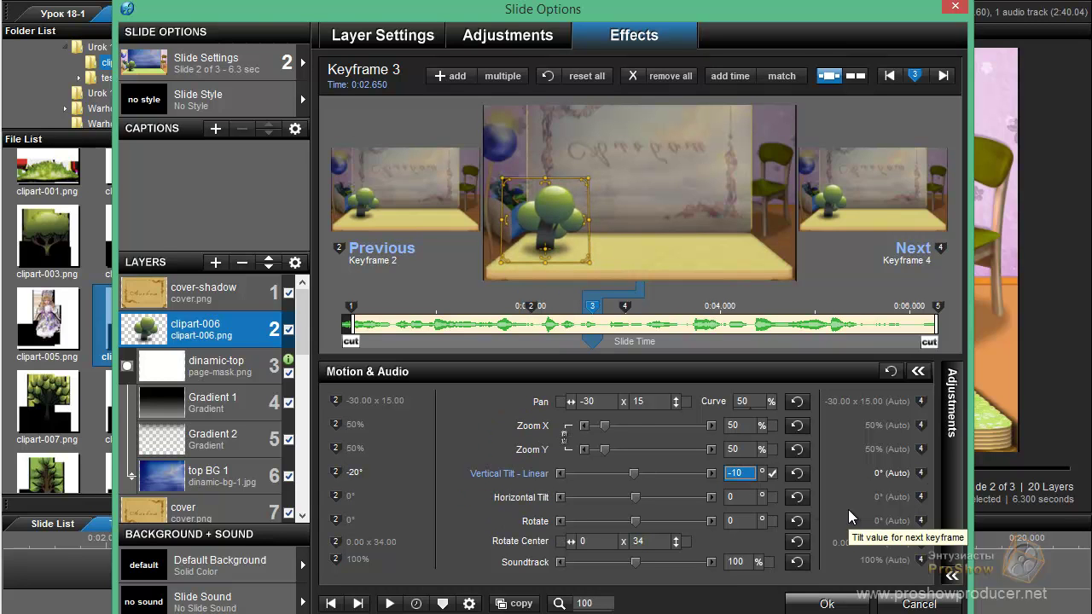
{"action": "left_click", "coordinate": [734, 479]}
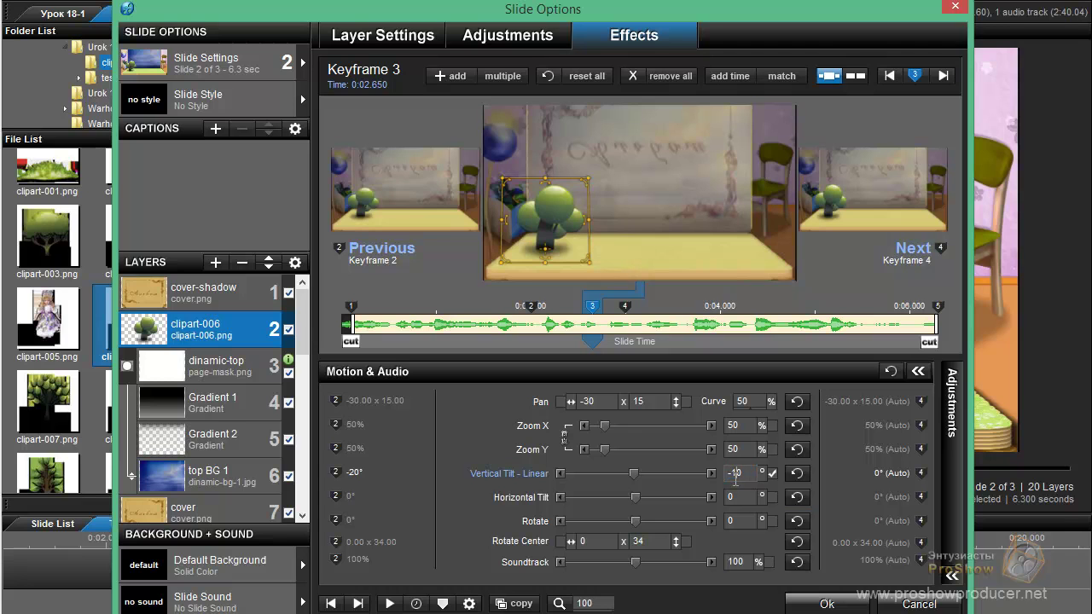
{"action": "key", "text": "Return"}
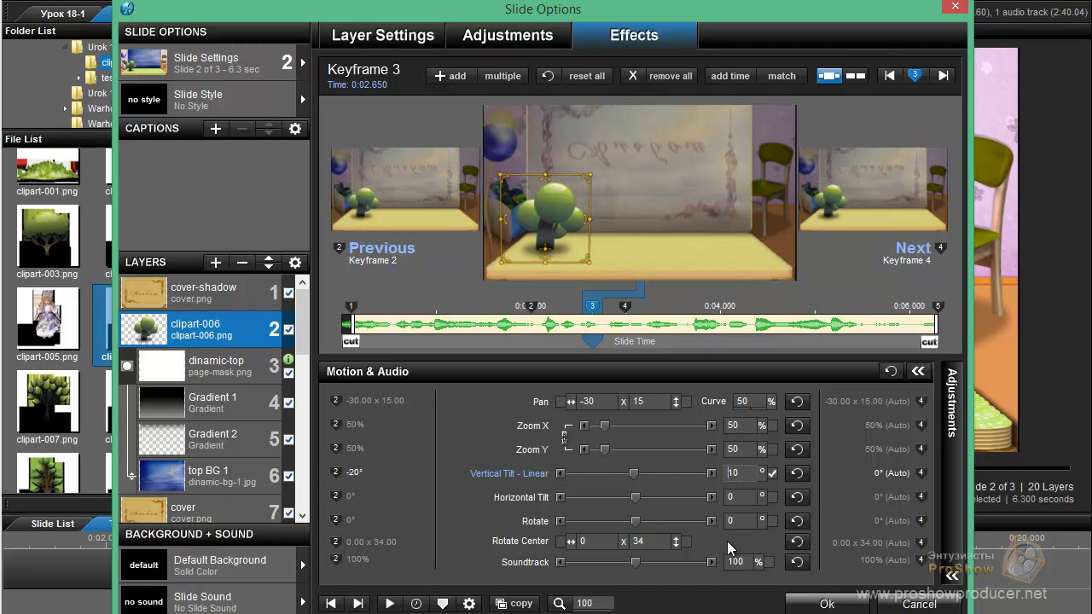
{"action": "left_click", "coordinate": [841, 497]}
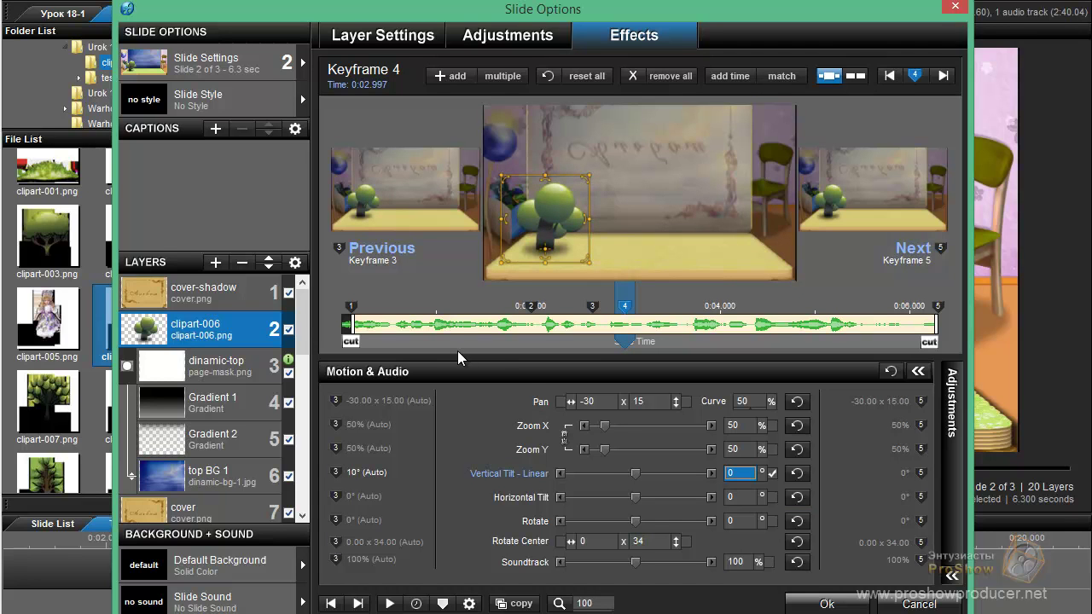
Scrub the clipart-006 tree's rise up to keyframe 4 and preview the slide's playback to check the sway
{"action": "left_click_drag", "start_coordinate": [386, 337], "coordinate": [630, 348]}
{"action": "left_click", "coordinate": [390, 603]}
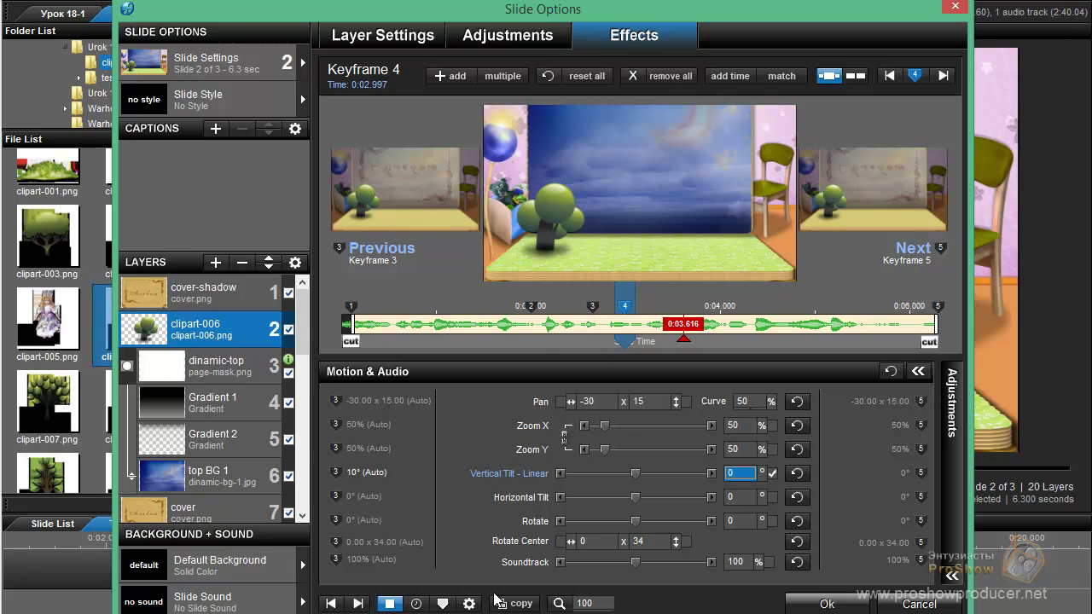
{"action": "left_click", "coordinate": [390, 604]}
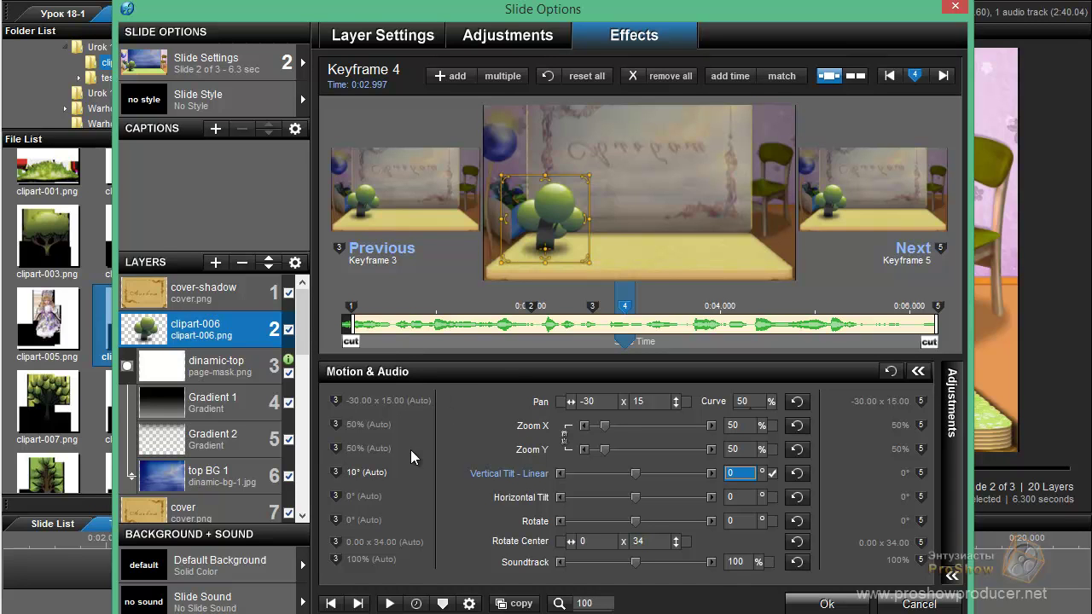
Return to keyframe 1 and duplicate the clipart-006 layer
{"action": "key", "text": "Page_Up"}
{"action": "key", "text": "Page_Up"}
{"action": "key", "text": "Page_Up"}
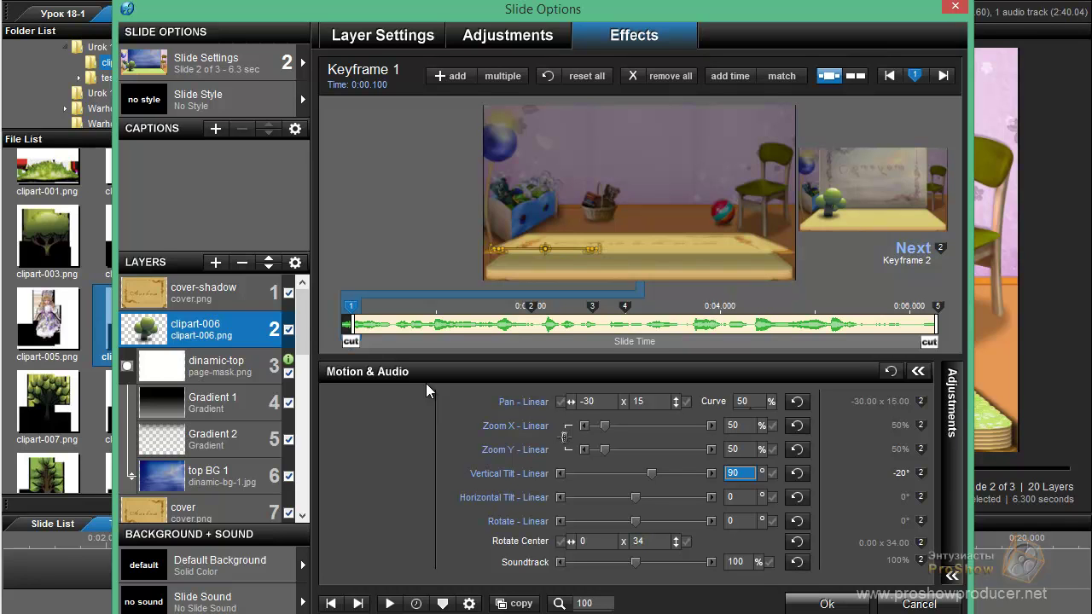
{"action": "right_click", "coordinate": [204, 323]}
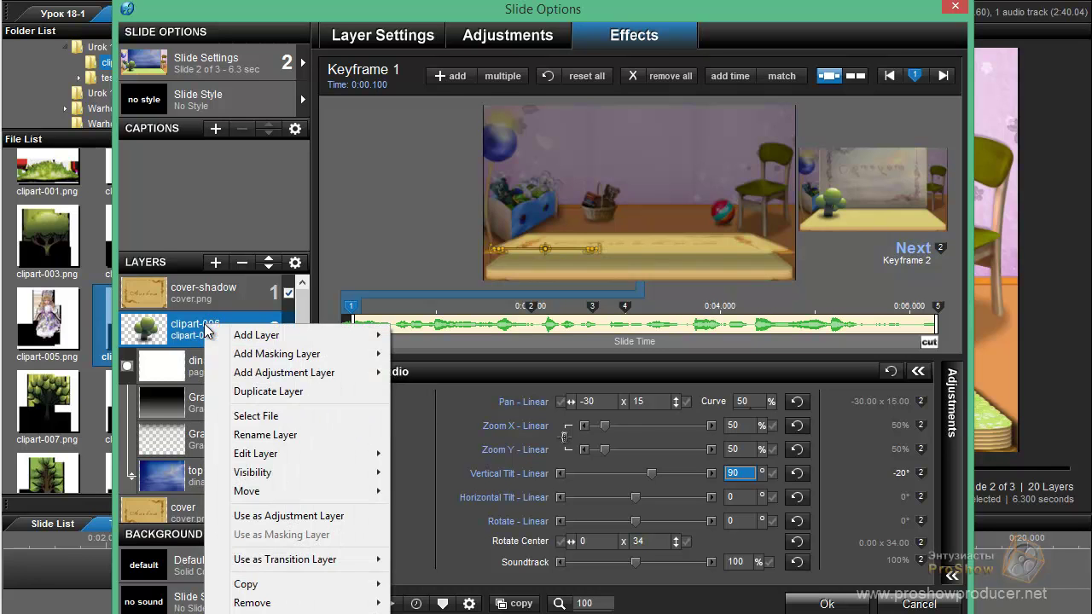
{"action": "left_click", "coordinate": [253, 394]}
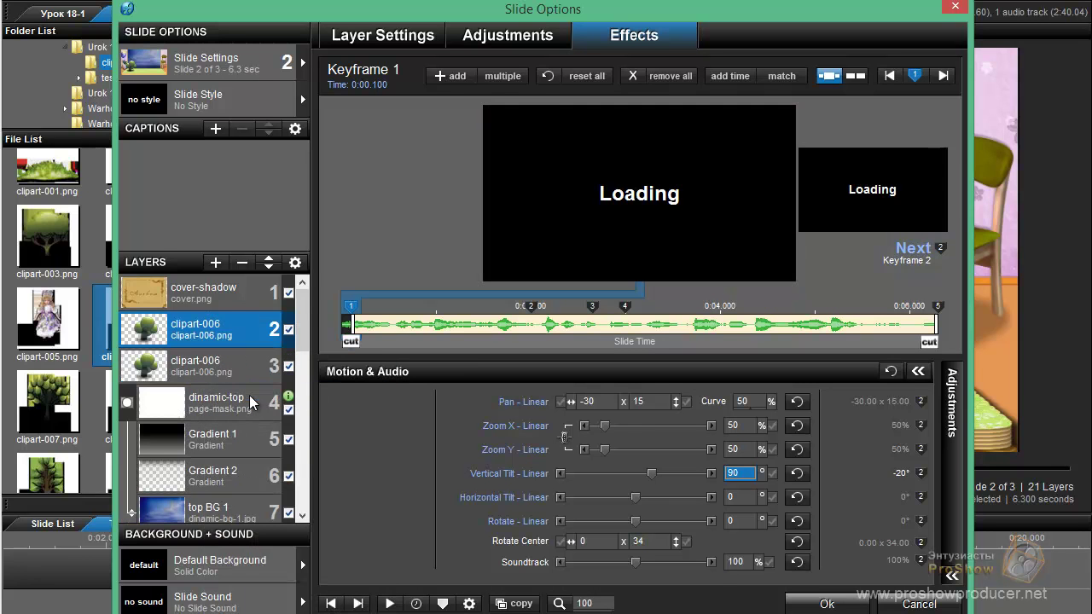
Rename the lower clipart-006 copy, layer 3, as shadow-1
{"action": "right_click", "coordinate": [217, 360]}
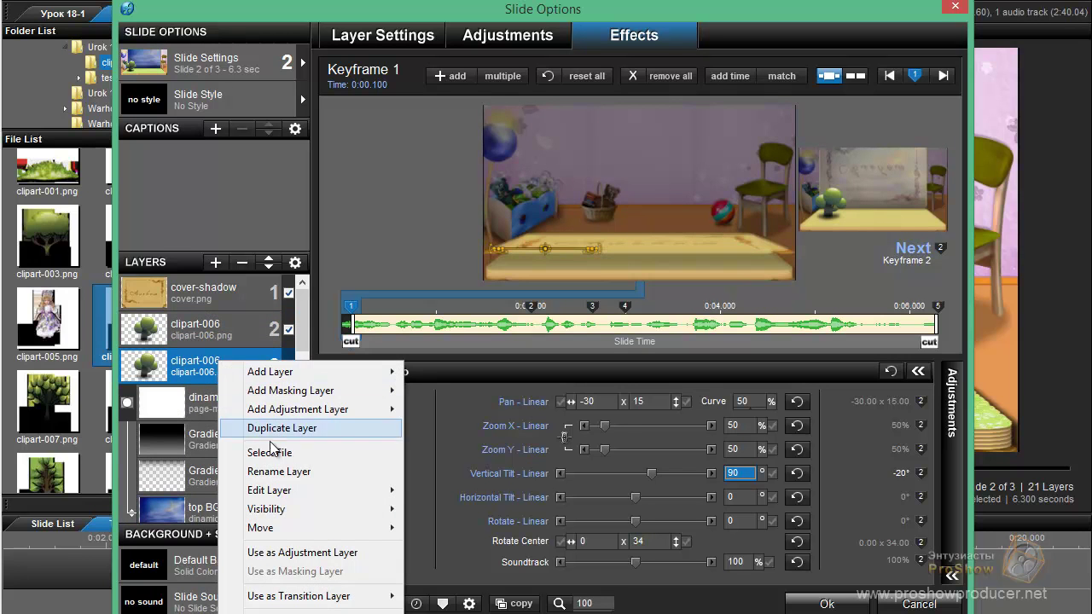
{"action": "left_click", "coordinate": [275, 472]}
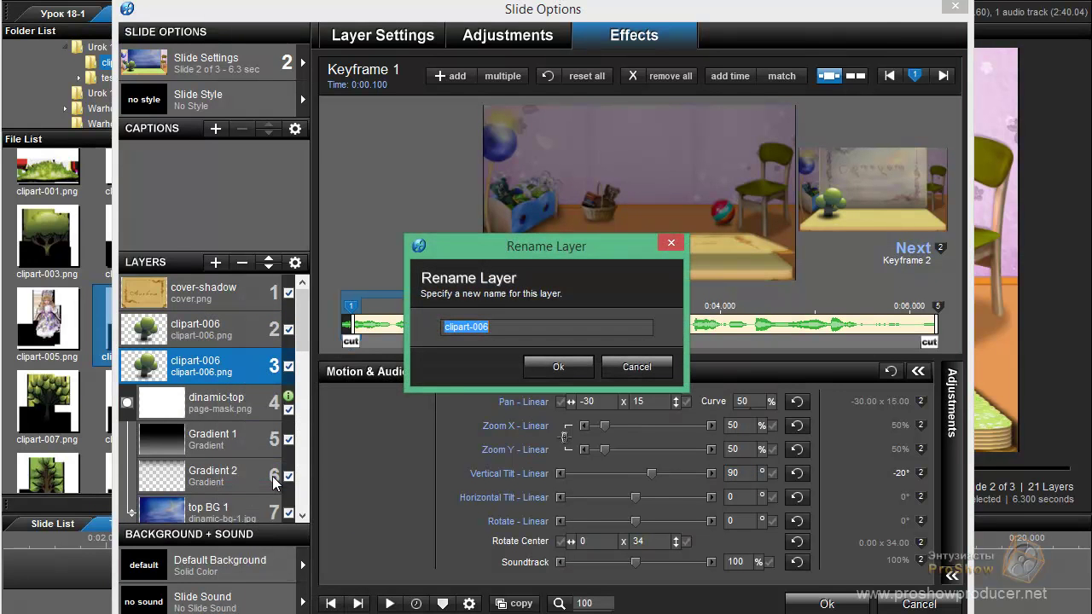
{"action": "type", "text": "схадож"}
{"action": "key", "text": "BackSpace"}
{"action": "key", "text": "BackSpace"}
{"action": "key", "text": "BackSpace"}
{"action": "key", "text": "BackSpace"}
{"action": "key", "text": "BackSpace"}
{"action": "key", "text": "BackSpace"}
{"action": "type", "text": "shadow-1"}
{"action": "left_click", "coordinate": [575, 367]}
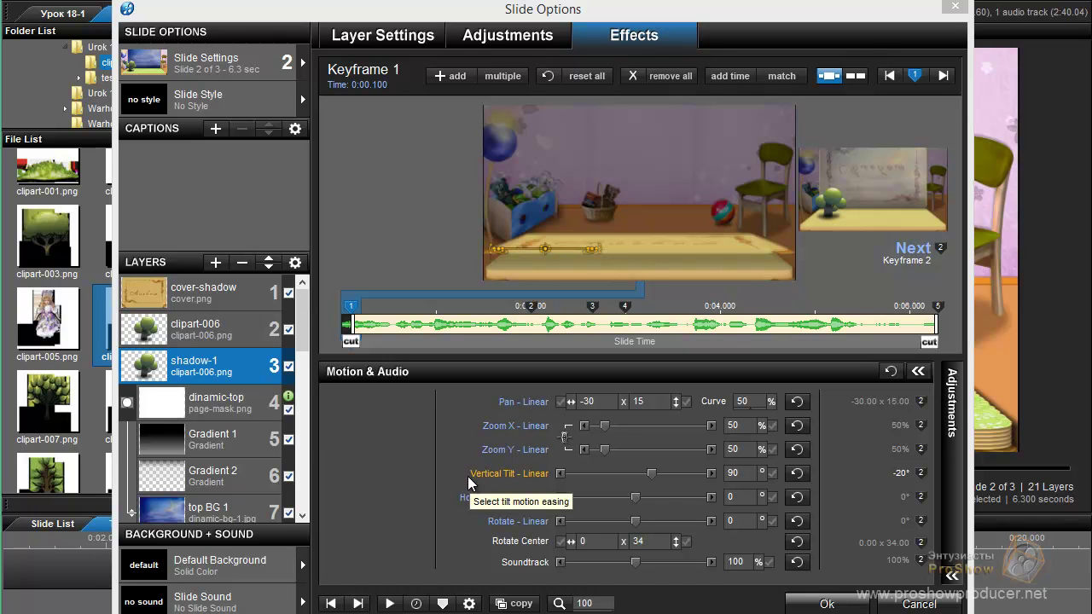
Set the vertical Pan value to 14.5 on keyframes 1 and 2 of the shadow-1 layer
{"action": "double_click", "coordinate": [640, 401]}
{"action": "type", "text": "14"}
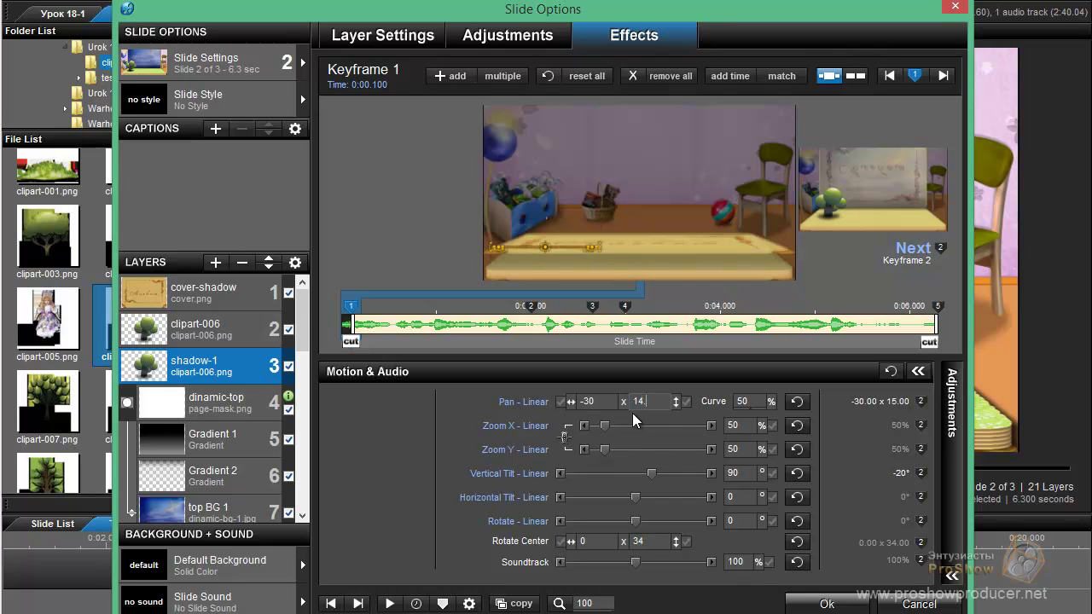
{"action": "type", "text": ".5"}
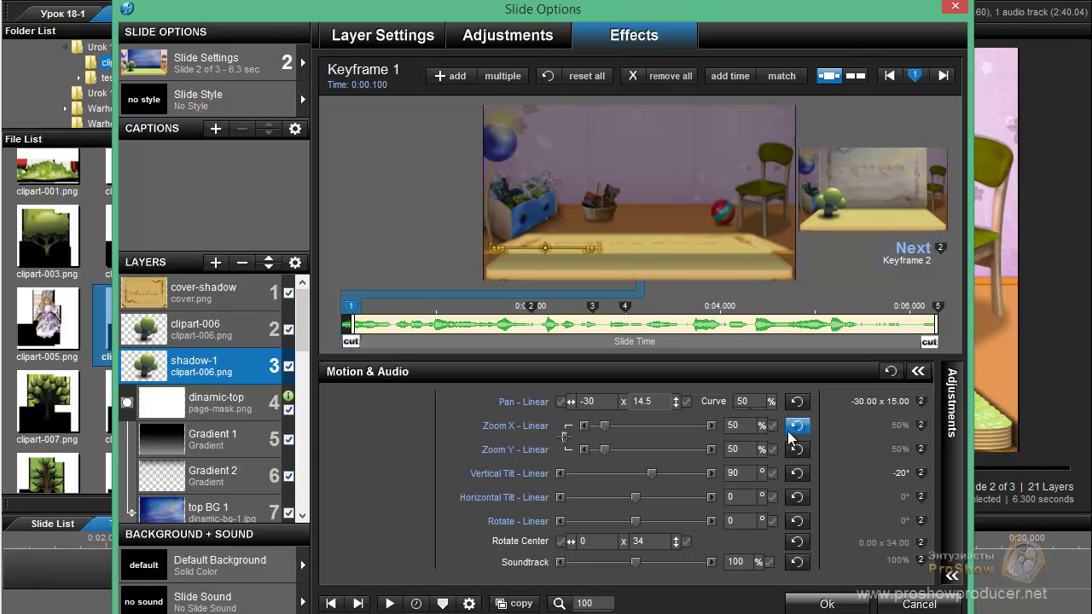
{"action": "left_click", "coordinate": [642, 401]}
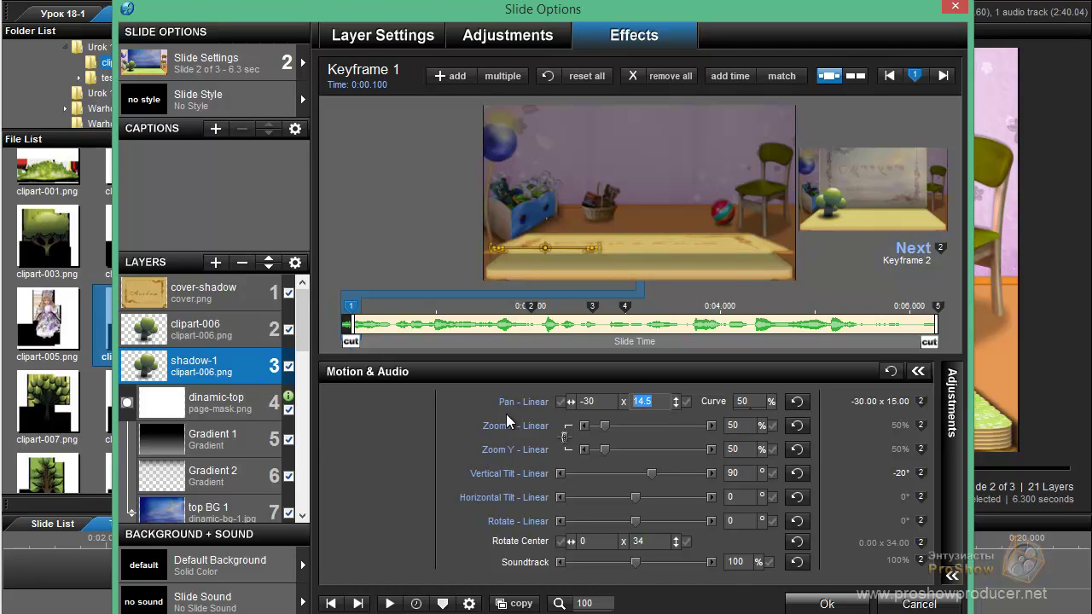
{"action": "left_click", "coordinate": [845, 446]}
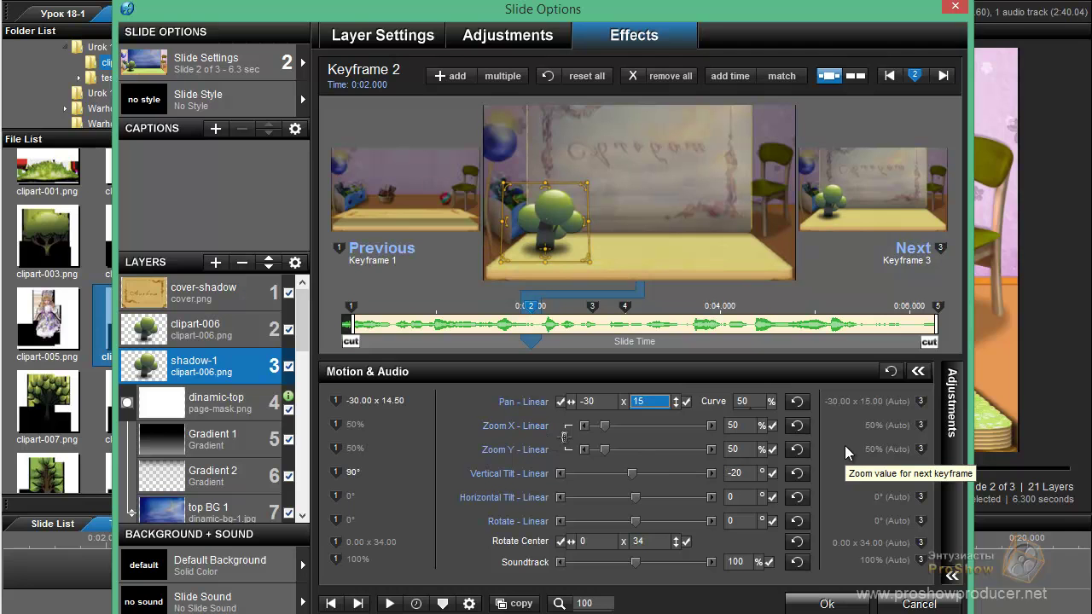
{"action": "type", "text": "14.5"}
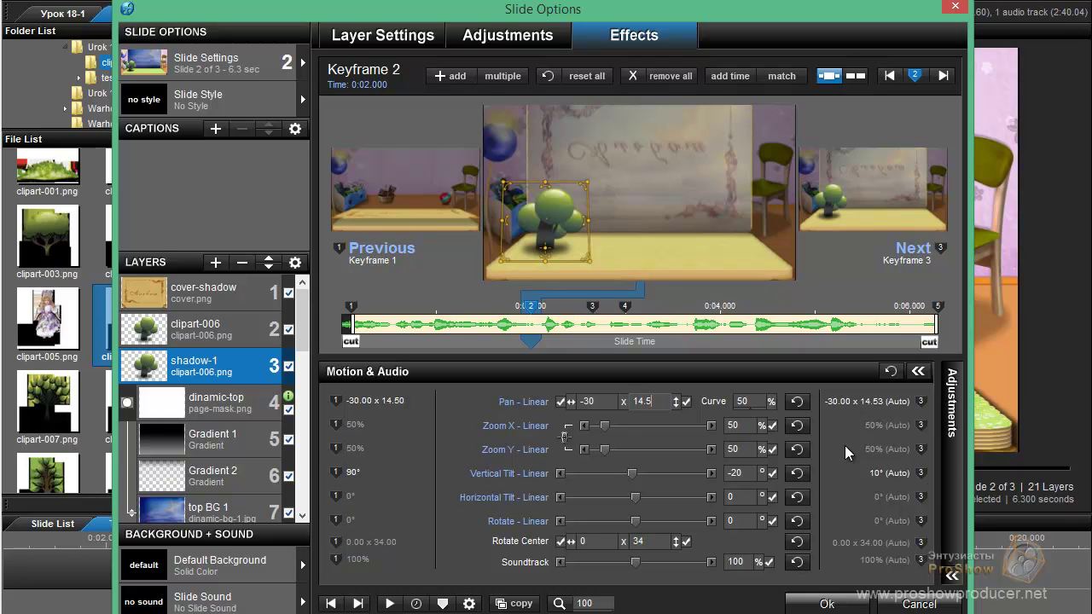
Set the vertical Pan value to 14.5 on keyframe 5 of the shadow-1 layer
{"action": "left_click", "coordinate": [845, 445]}
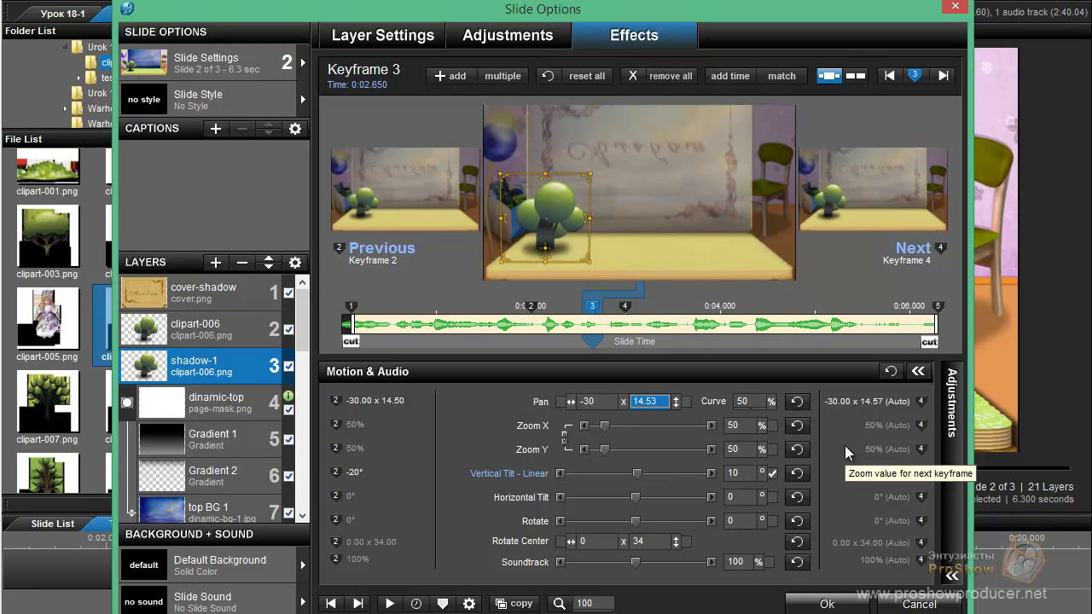
{"action": "left_click", "coordinate": [845, 445]}
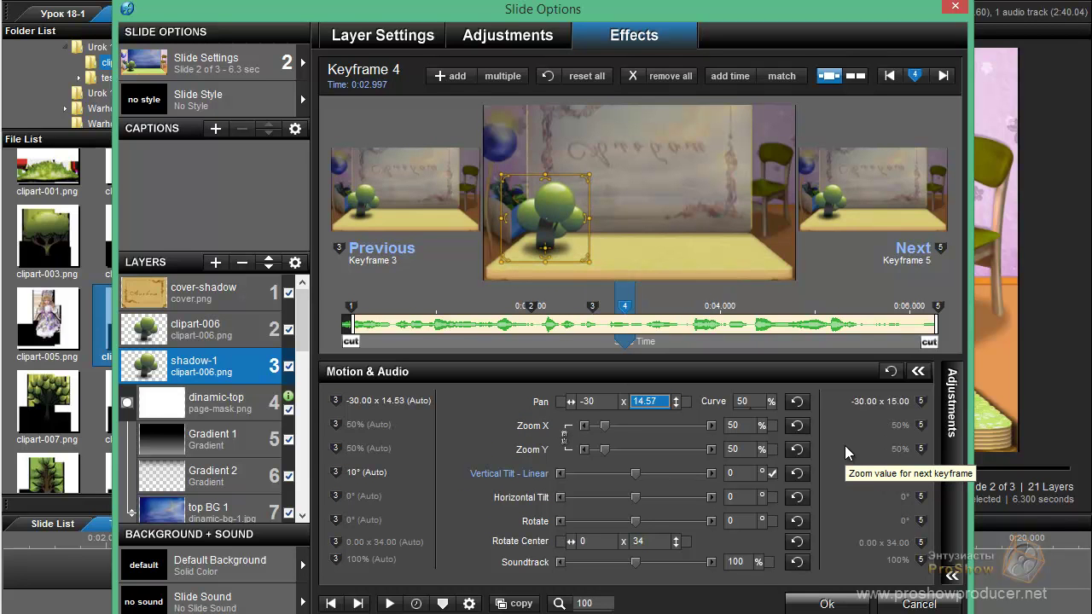
{"action": "left_click", "coordinate": [844, 445]}
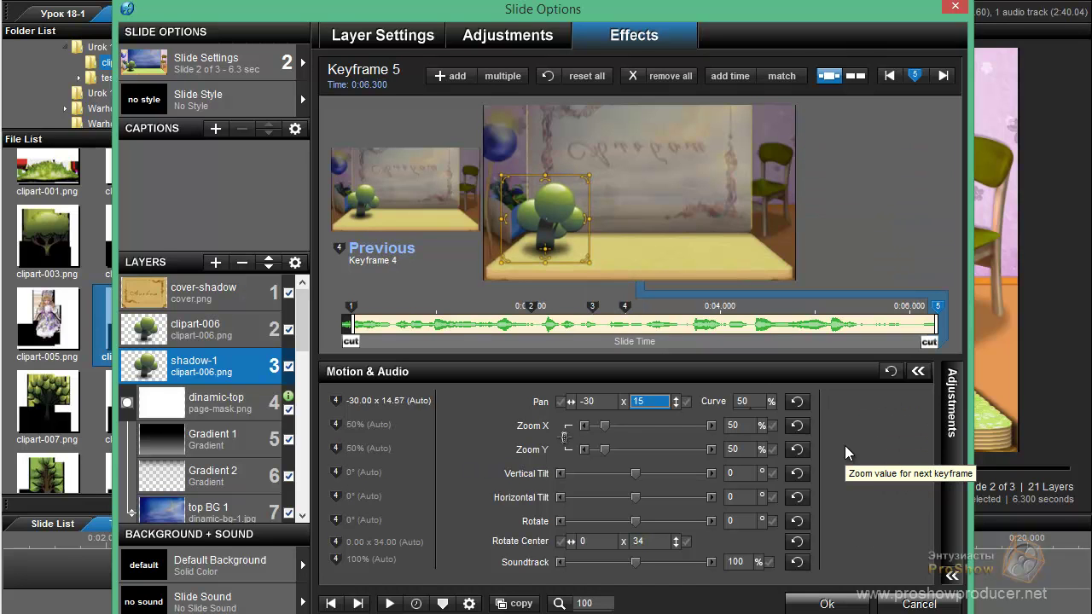
{"action": "type", "text": "14.5"}
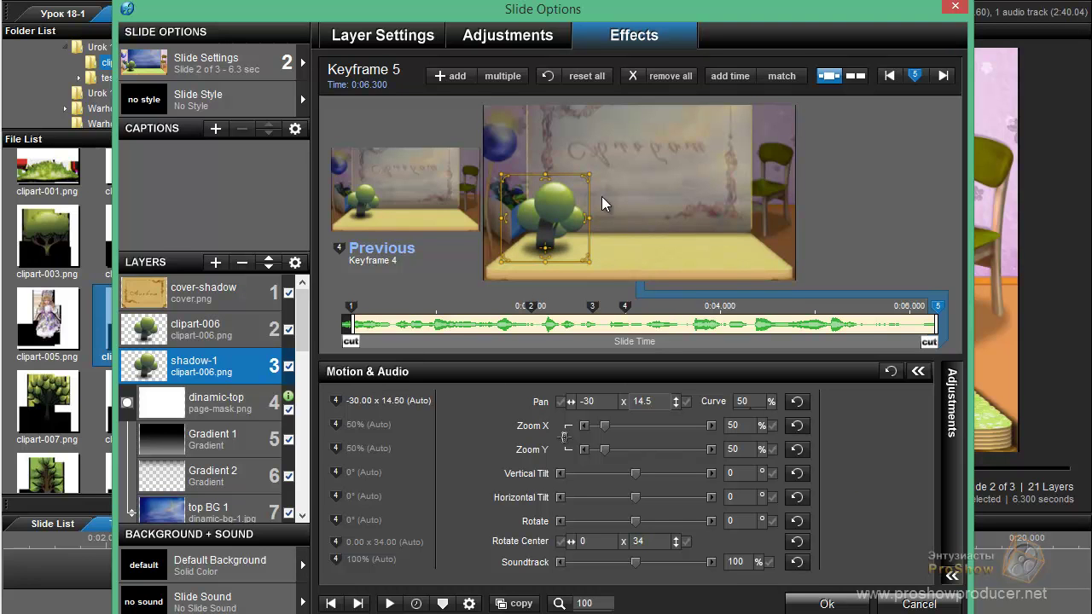
Adjust the shadow-1 layer to 50% Opacity and a Black Point of 100%
{"action": "left_click", "coordinate": [487, 35]}
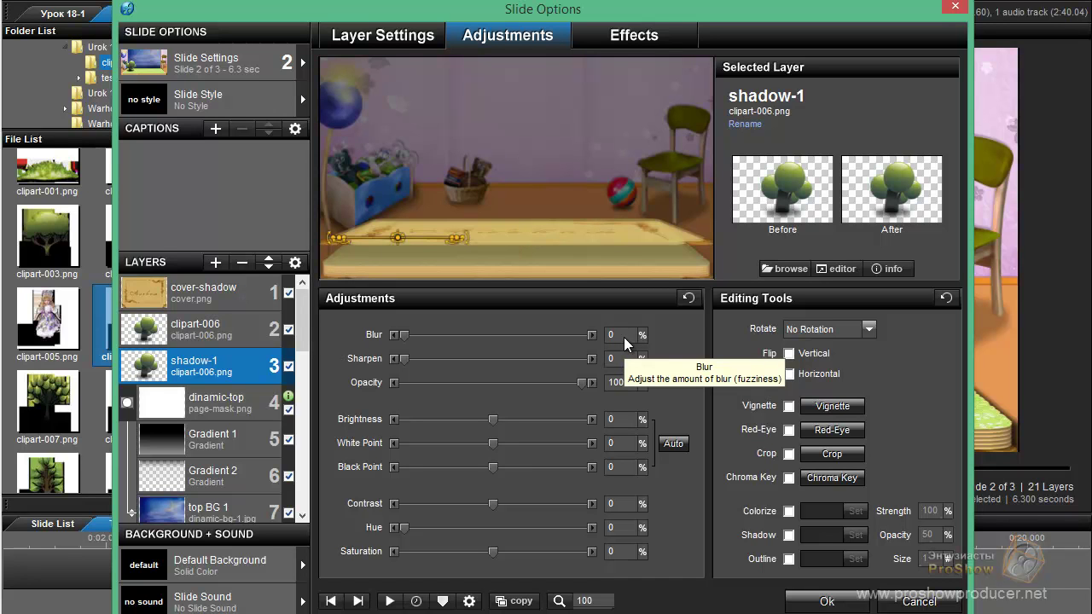
{"action": "double_click", "coordinate": [617, 384]}
{"action": "type", "text": "50"}
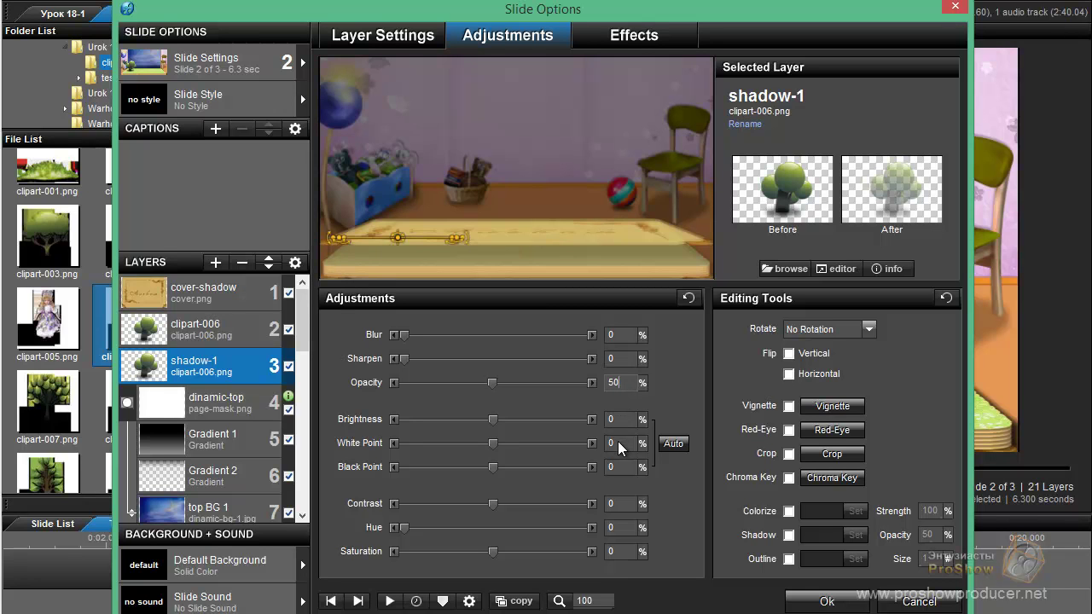
{"action": "double_click", "coordinate": [619, 467]}
{"action": "type", "text": "100"}
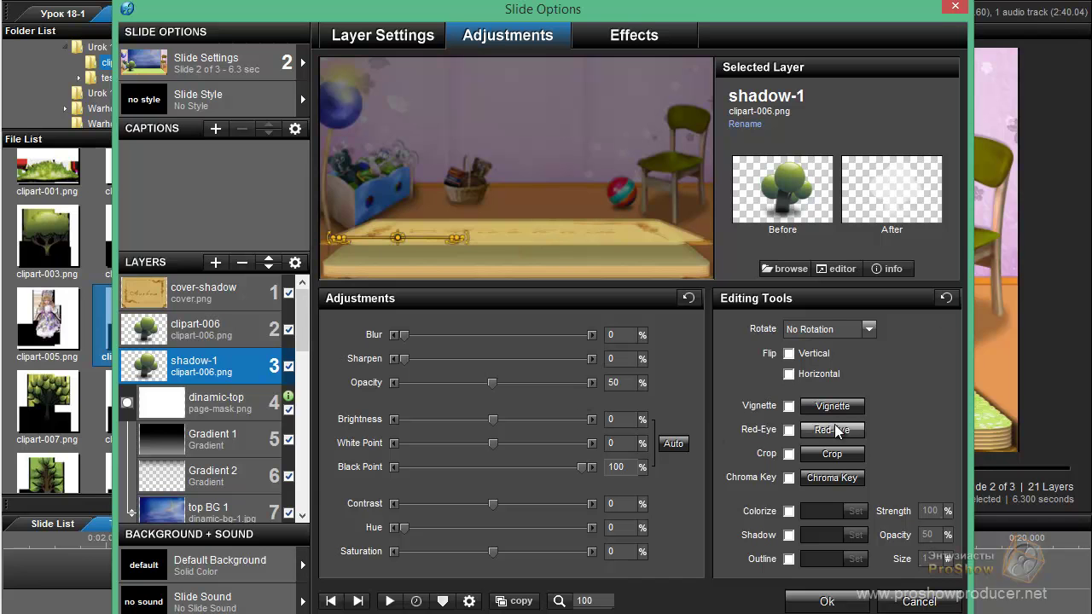
Reset the brightness and white point effects of the shadow-1 layer at keyframe 1 to their defaults
{"action": "left_click", "coordinate": [646, 42]}
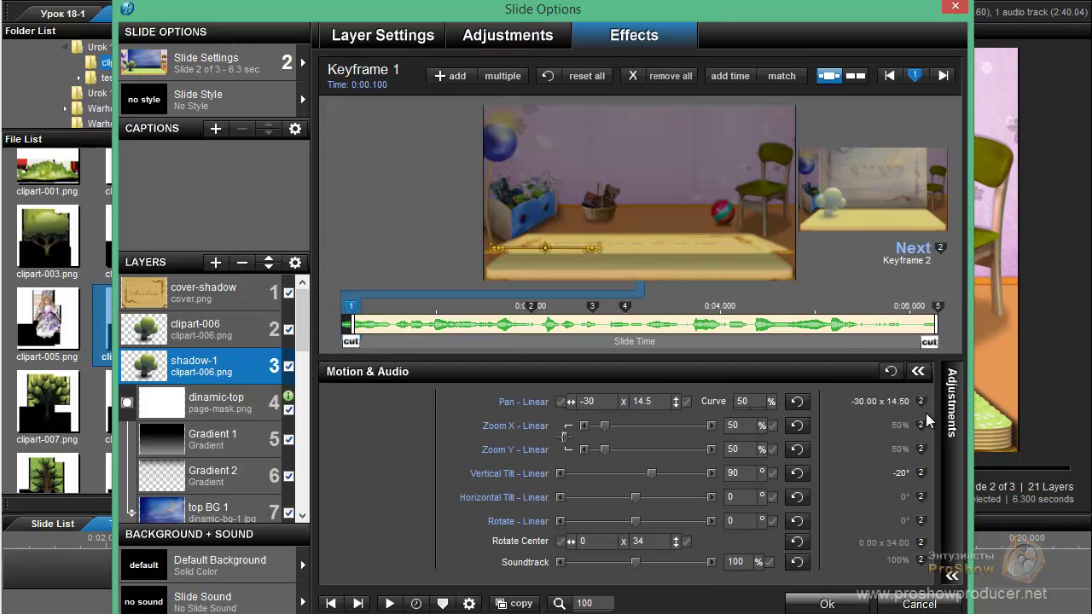
{"action": "left_click", "coordinate": [953, 445]}
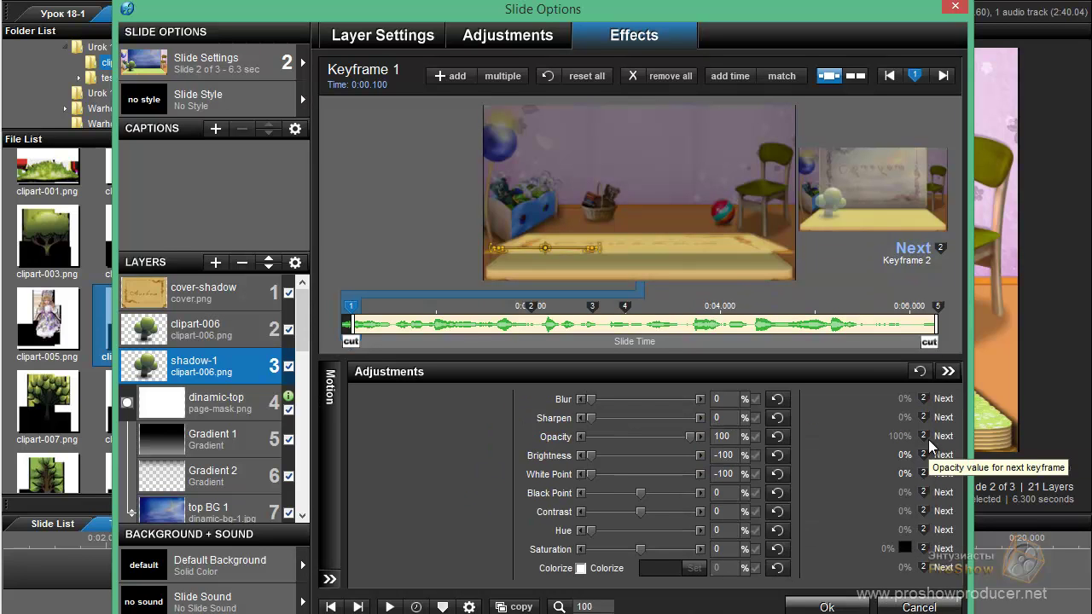
{"action": "left_click", "coordinate": [781, 458]}
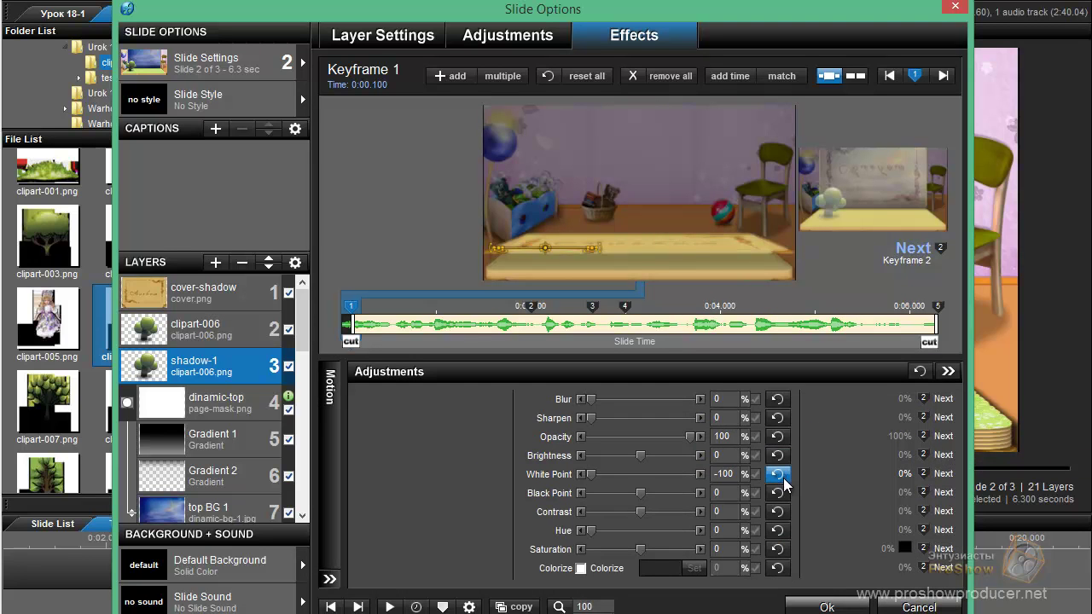
{"action": "left_click", "coordinate": [778, 474]}
{"action": "left_click", "coordinate": [839, 484]}
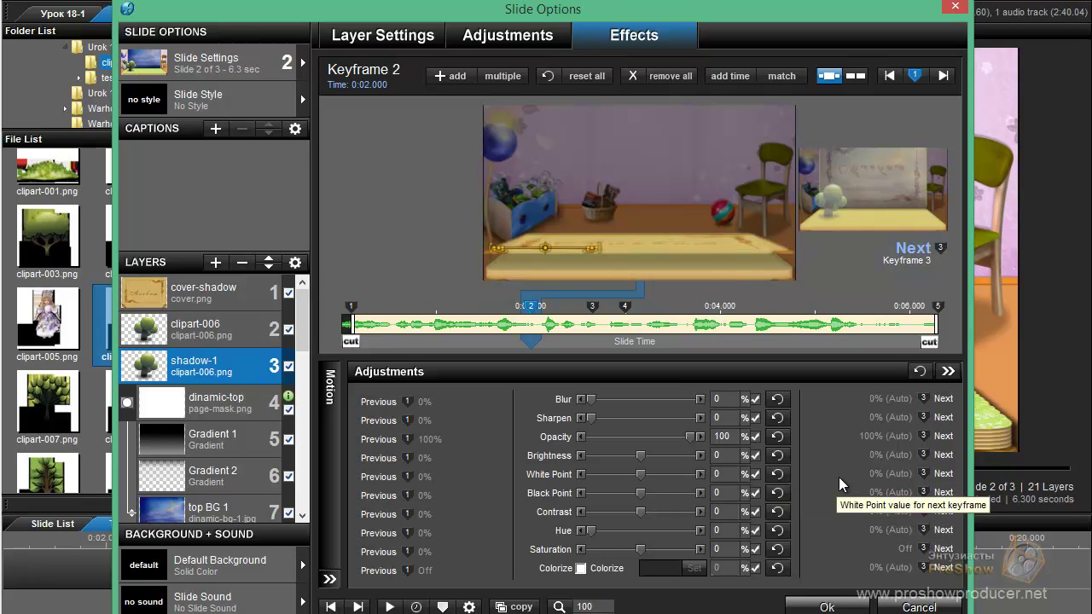
{"action": "left_click", "coordinate": [490, 464]}
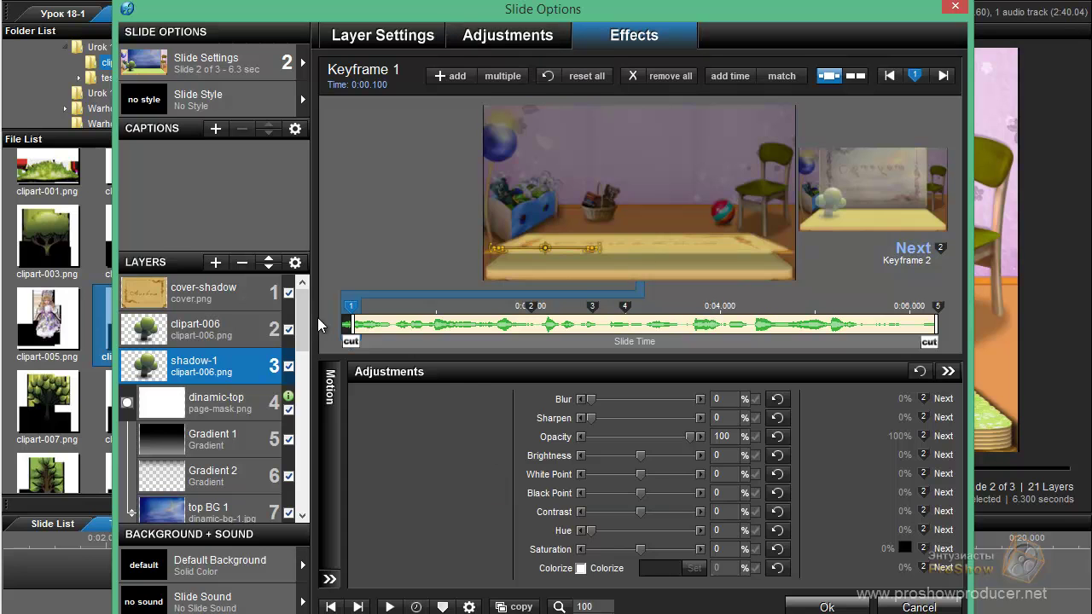
Examine the motion settings of the shadow-1 layer across keyframes 1 to 3, especially its vertical tilt
{"action": "left_click", "coordinate": [331, 395]}
{"action": "left_click", "coordinate": [354, 341]}
{"action": "mouse_move", "coordinate": [354, 341]}
{"action": "left_mouse_down"}
{"action": "mouse_move", "coordinate": [486, 356]}
{"action": "mouse_move", "coordinate": [356, 356]}
{"action": "left_mouse_up"}
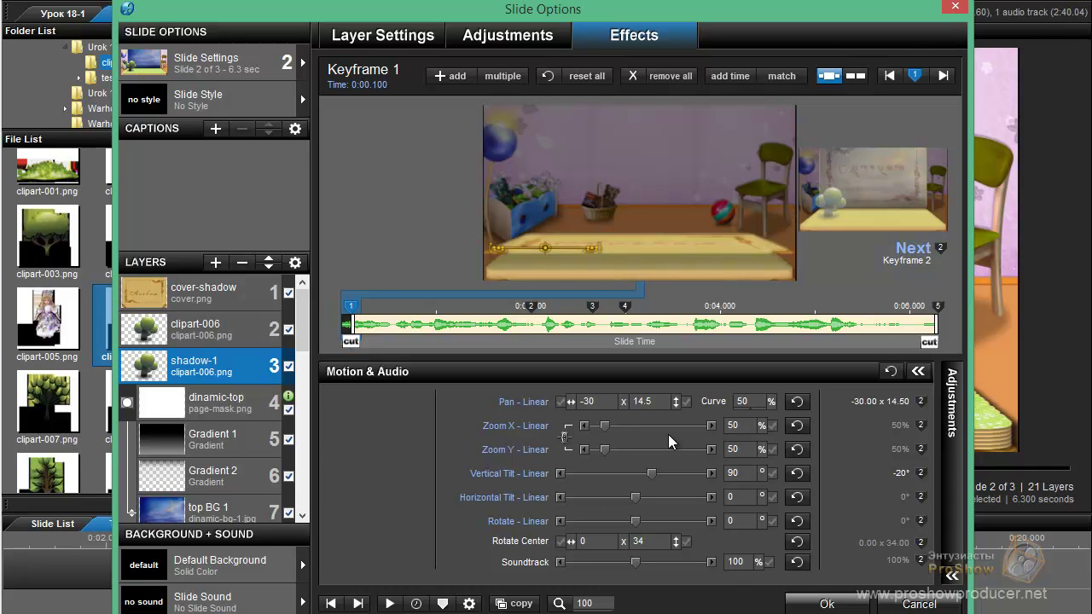
{"action": "left_click", "coordinate": [842, 479]}
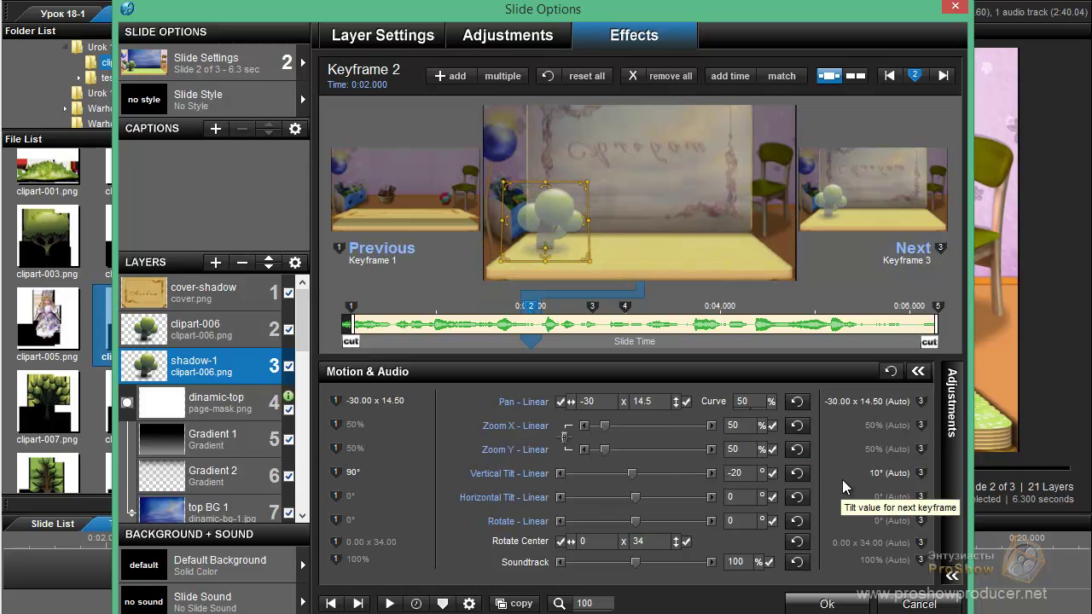
{"action": "left_click", "coordinate": [843, 479]}
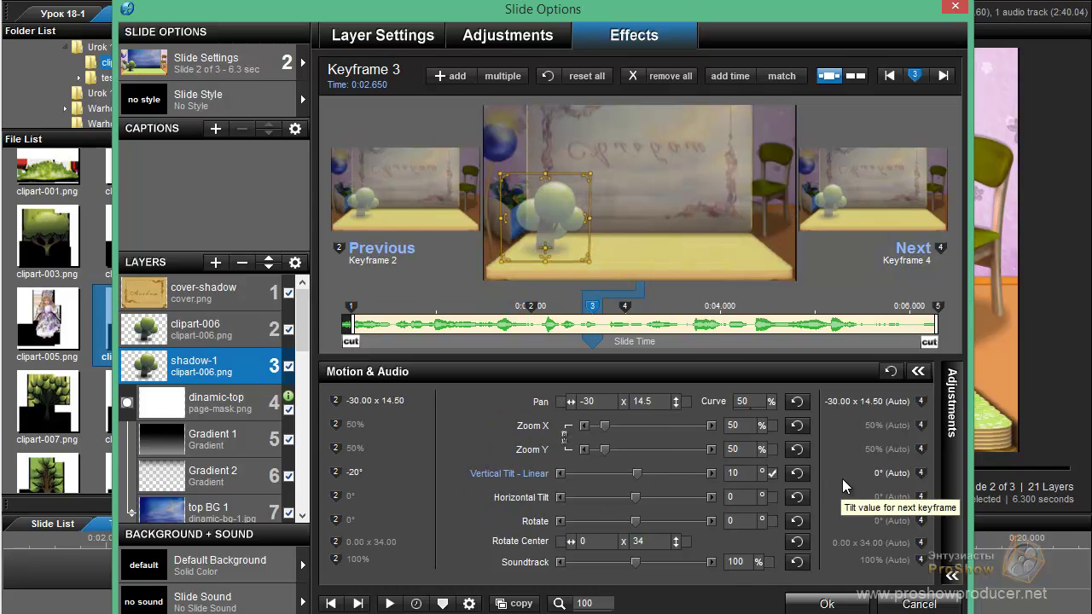
Duplicate the clipart-006 layer and move the copy directly below shadow-1
{"action": "right_click", "coordinate": [219, 376]}
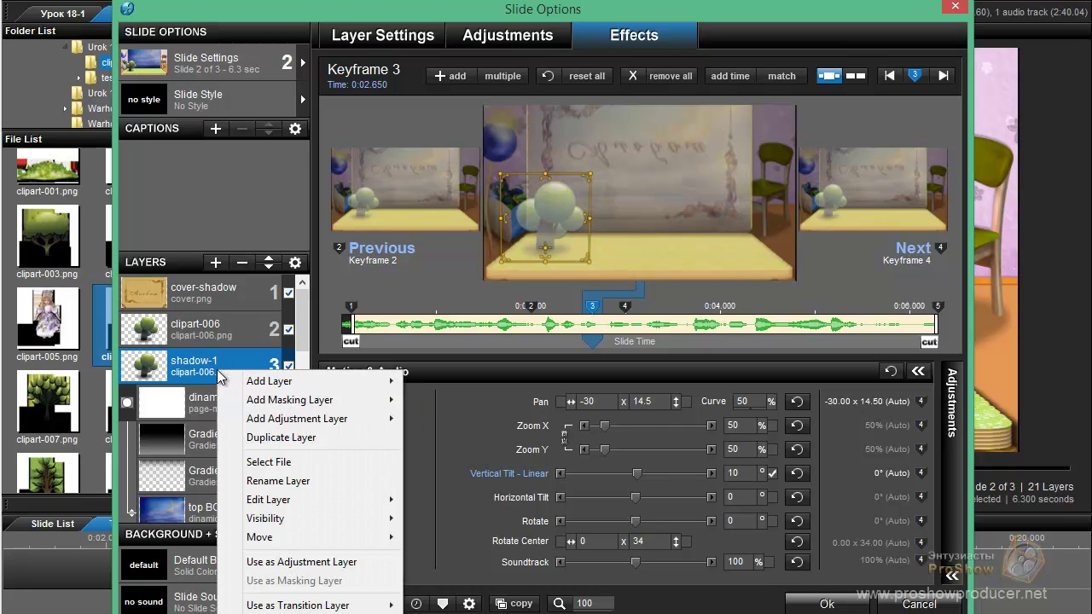
{"action": "left_click", "coordinate": [212, 333]}
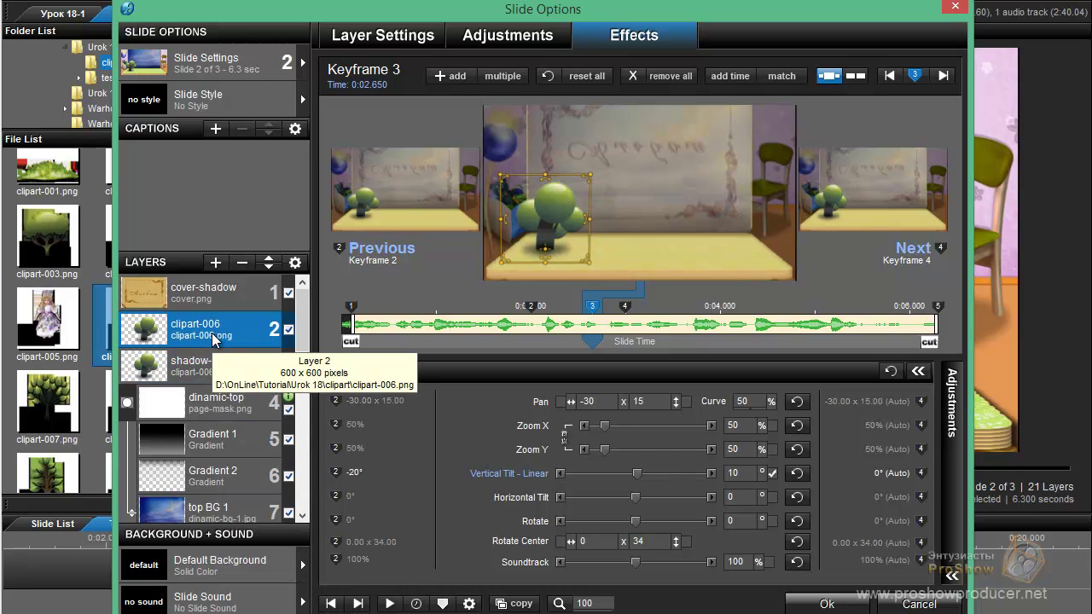
{"action": "right_click", "coordinate": [212, 333]}
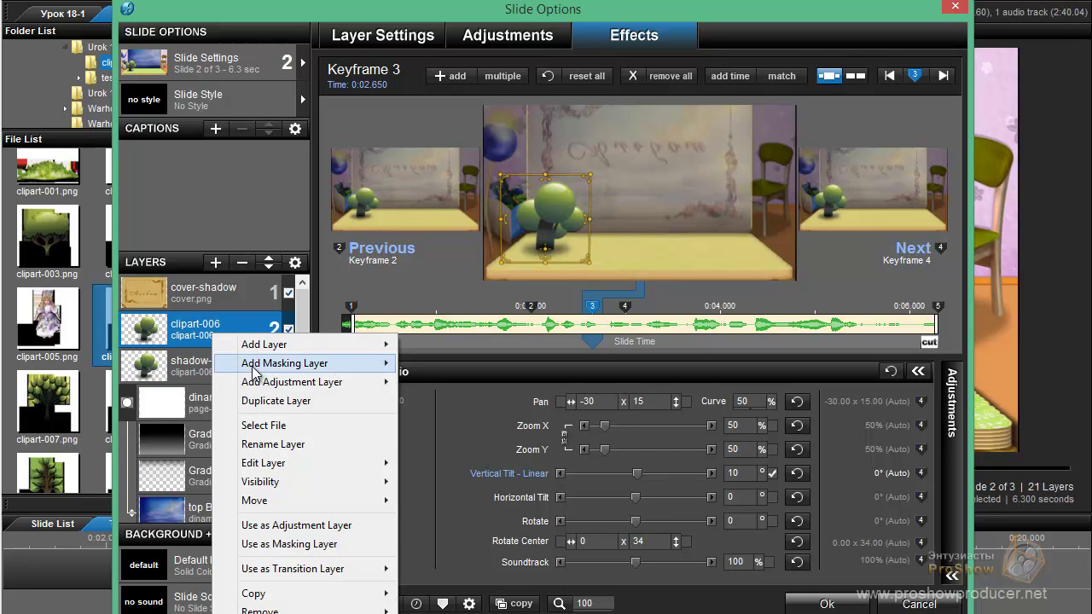
{"action": "left_click", "coordinate": [276, 401]}
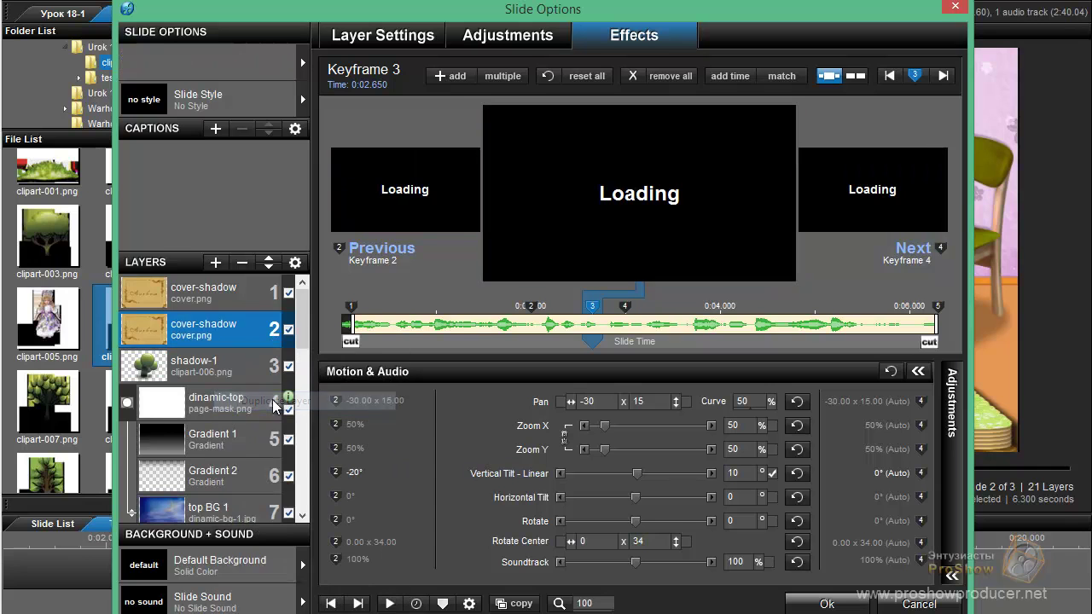
{"action": "left_click", "coordinate": [269, 267]}
{"action": "left_click", "coordinate": [270, 267]}
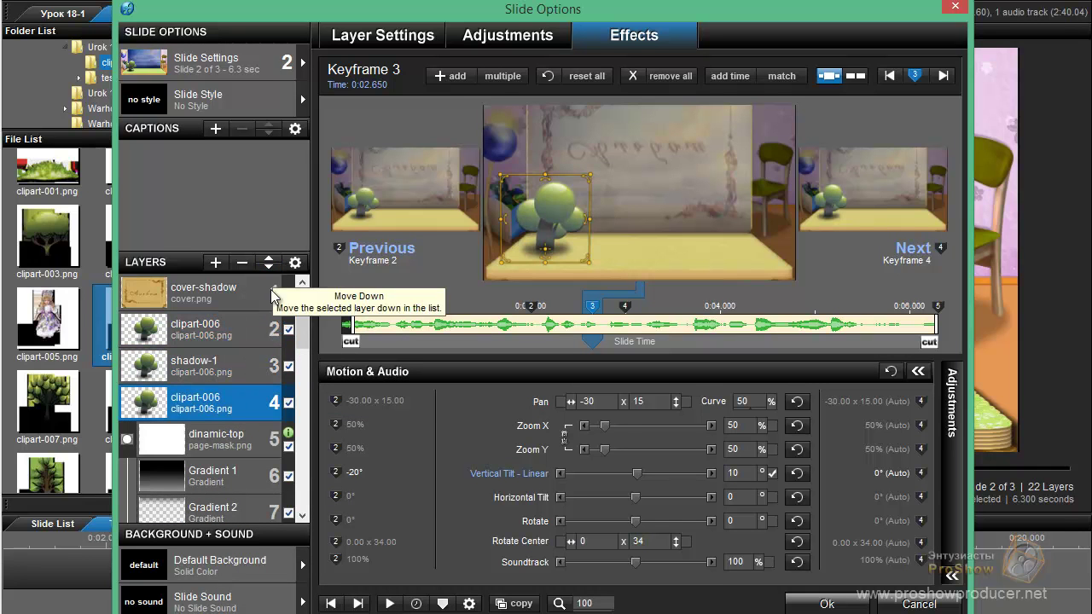
Rename the duplicated clipart-006 layer below shadow-1 as shadow-2
{"action": "right_click", "coordinate": [216, 407]}
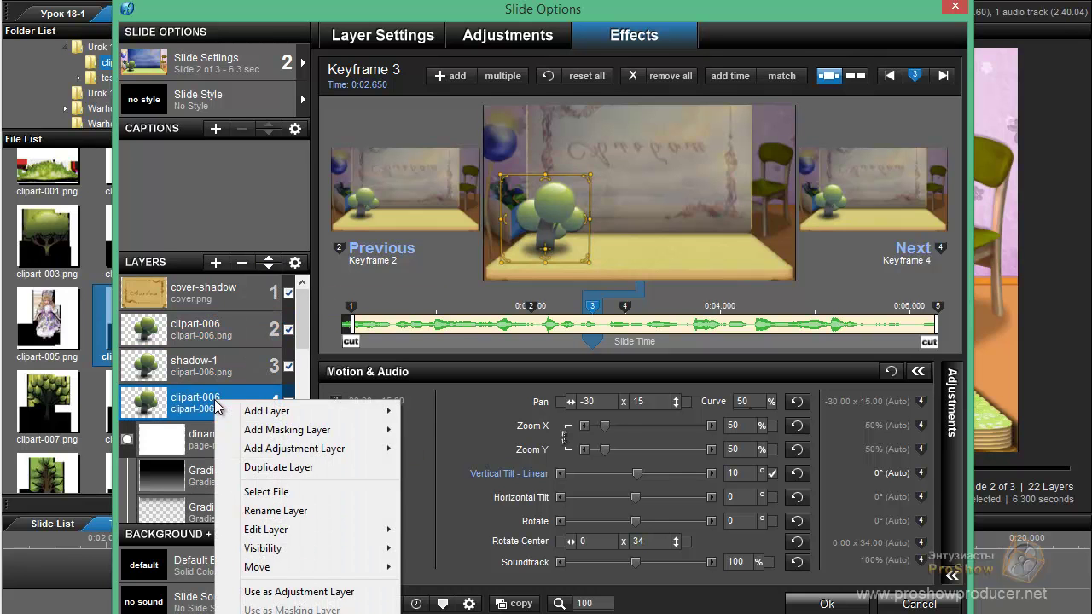
{"action": "left_click", "coordinate": [275, 512]}
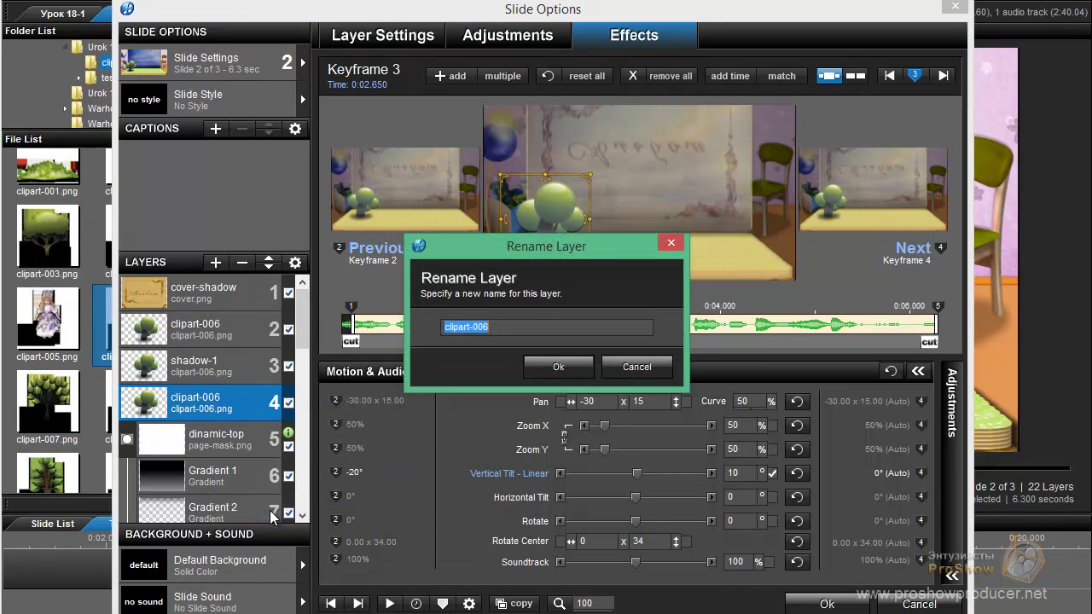
{"action": "type", "text": "shadow-2"}
{"action": "left_click", "coordinate": [531, 367]}
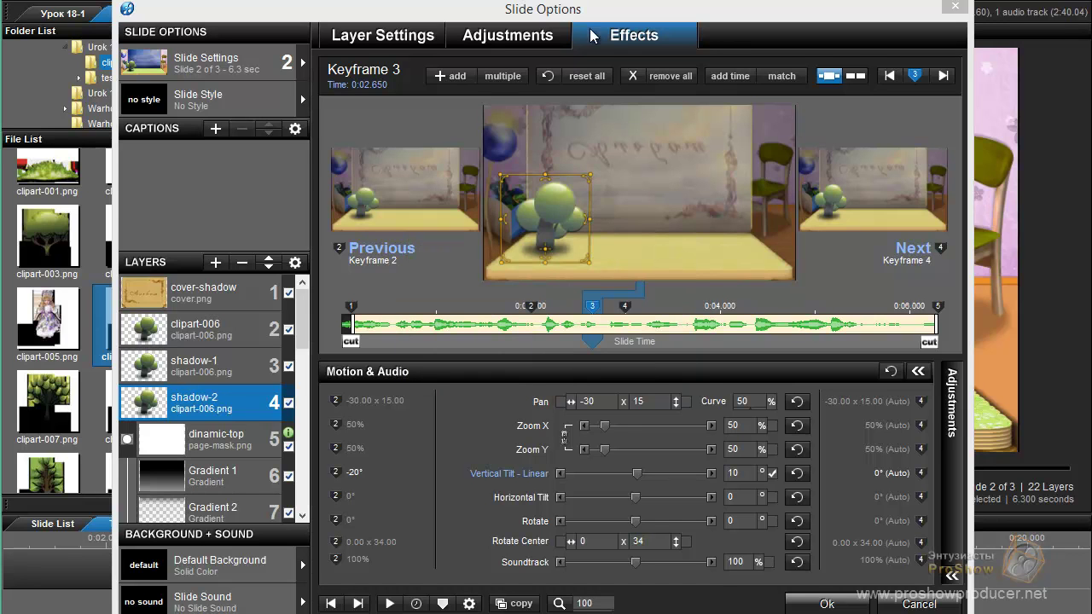
Adjust the shadow-2 layer to 30% blur, 50% opacity and a white point of -100%
{"action": "left_click", "coordinate": [509, 35]}
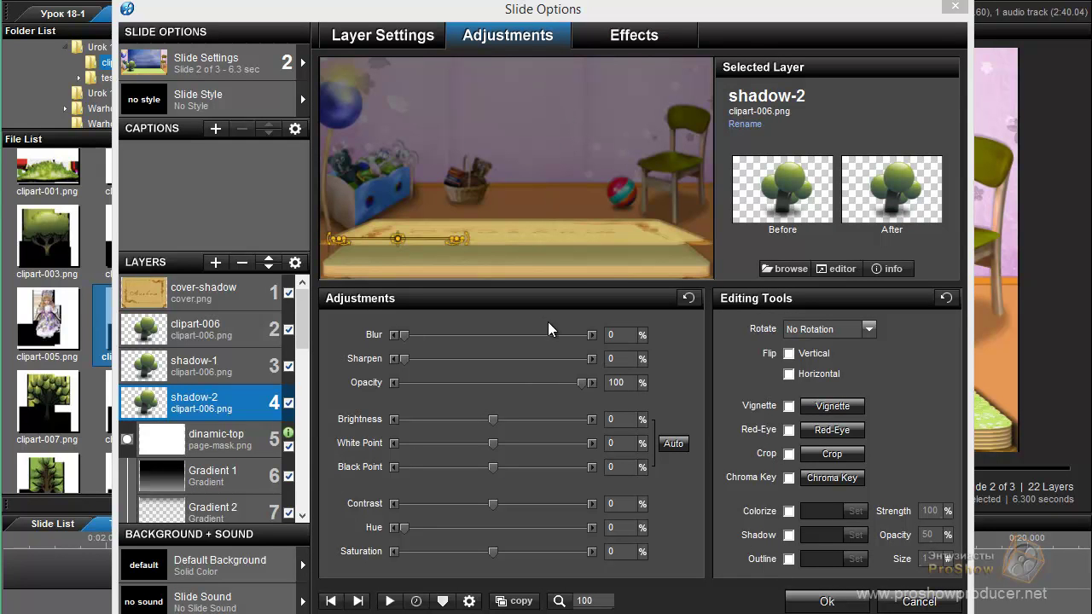
{"action": "left_click", "coordinate": [616, 336]}
{"action": "type", "text": "30"}
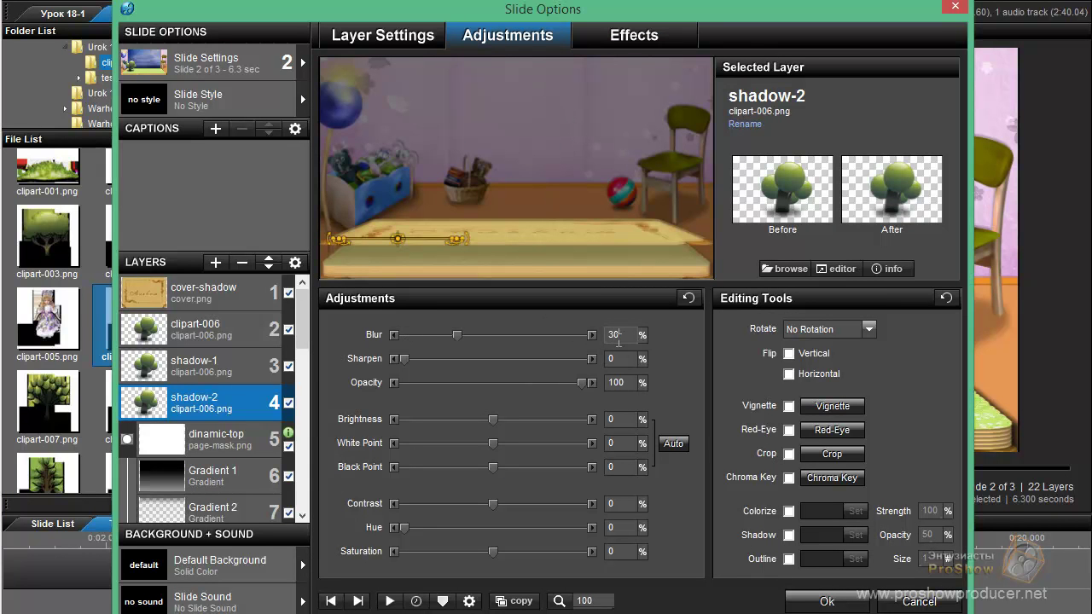
{"action": "left_click", "coordinate": [634, 388]}
{"action": "type", "text": "50"}
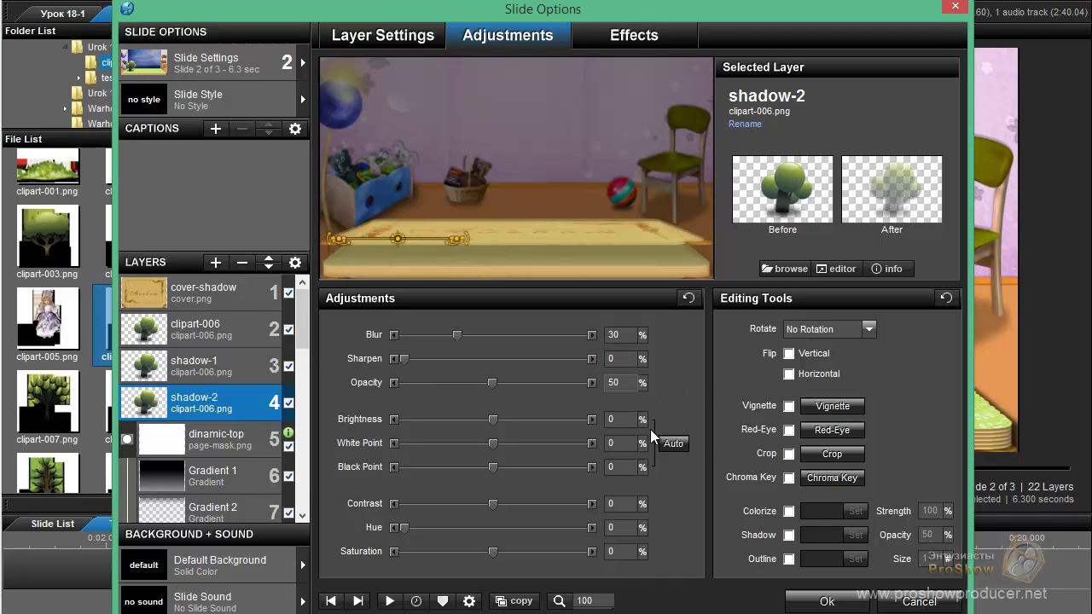
{"action": "left_click", "coordinate": [628, 444]}
{"action": "type", "text": "-100"}
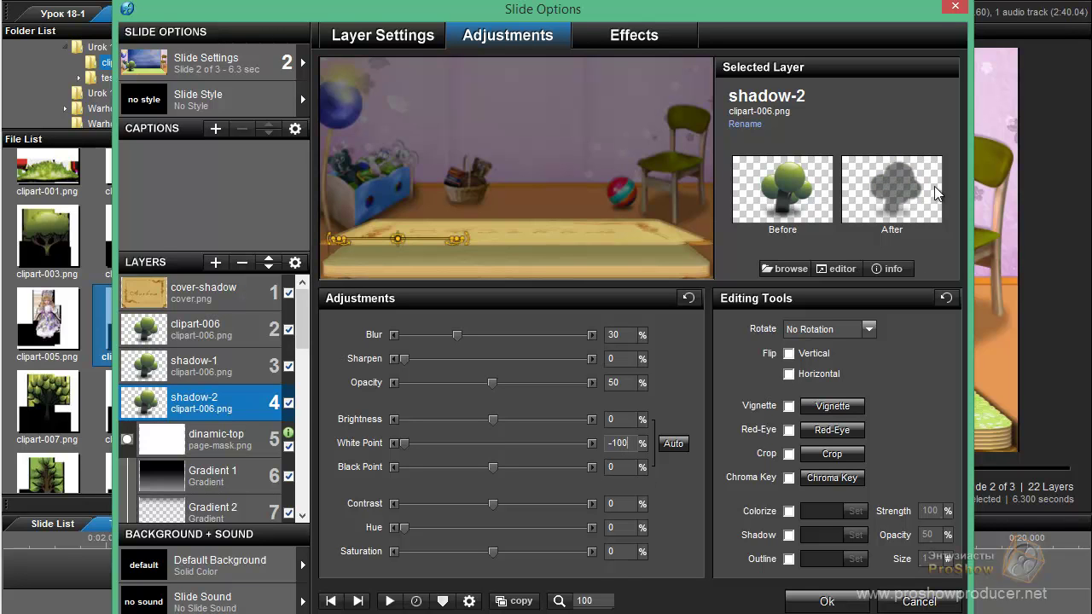
Set the vertical tilt of the shadow-2 layer at keyframe 1 to 100°
{"action": "left_click", "coordinate": [623, 40]}
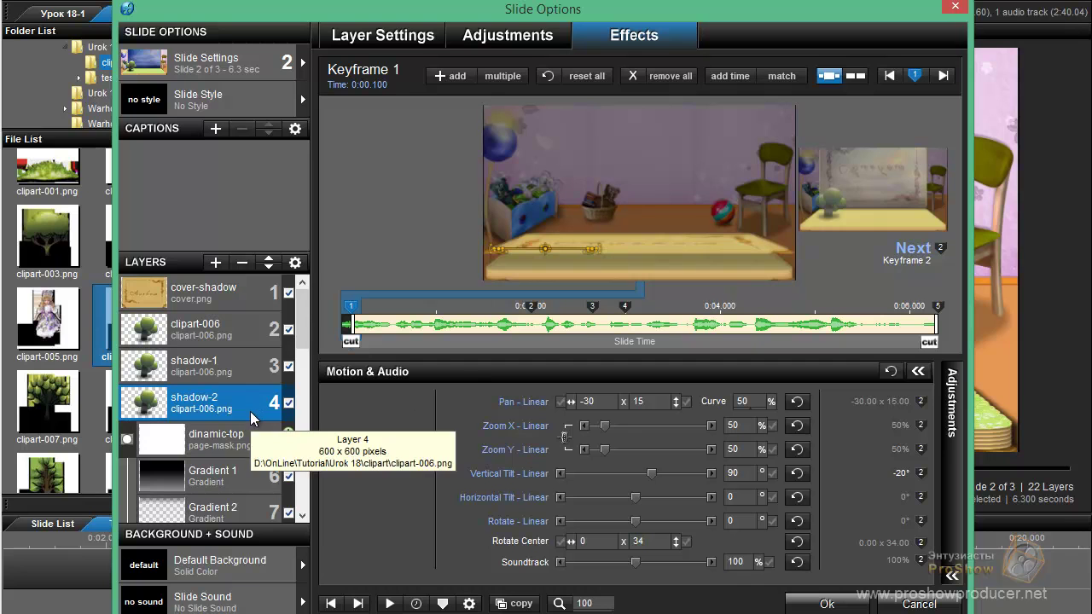
{"action": "left_click", "coordinate": [213, 336]}
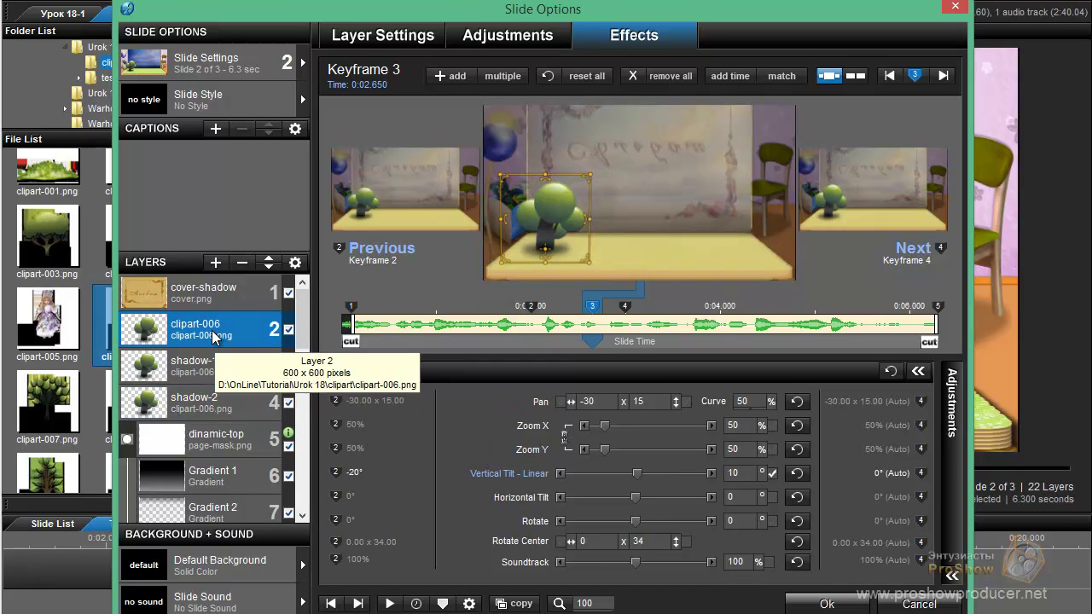
{"action": "left_click", "coordinate": [218, 410]}
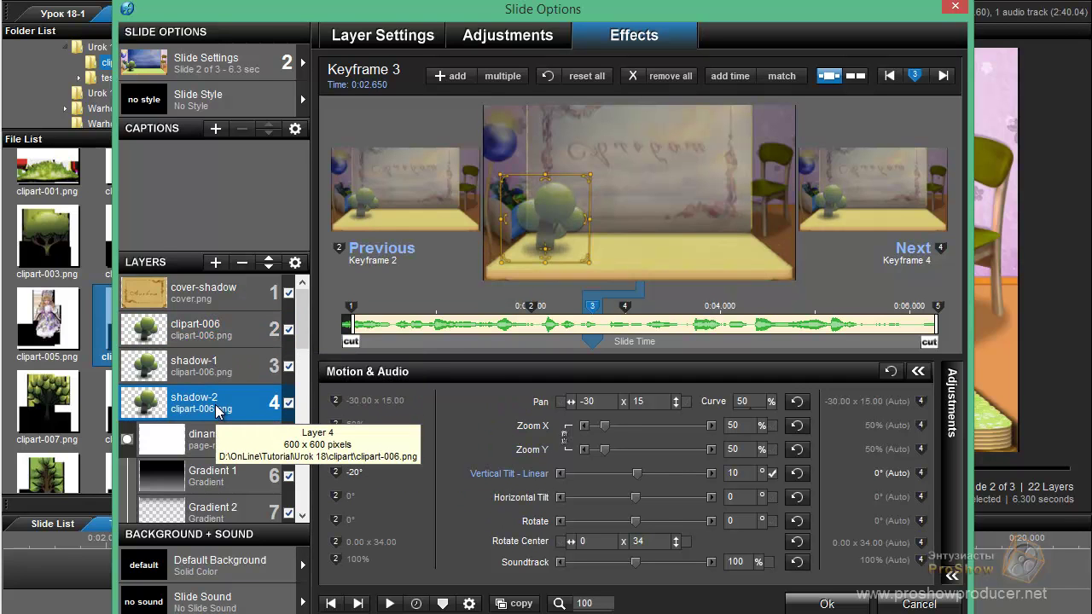
{"action": "key", "text": "Page_Up"}
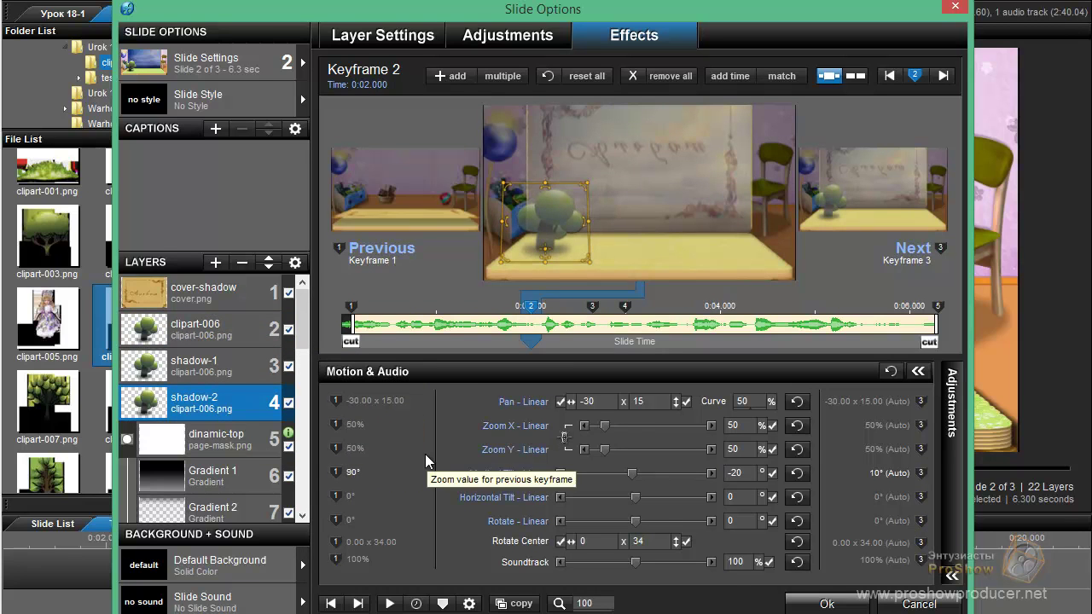
{"action": "key", "text": "Page_Up"}
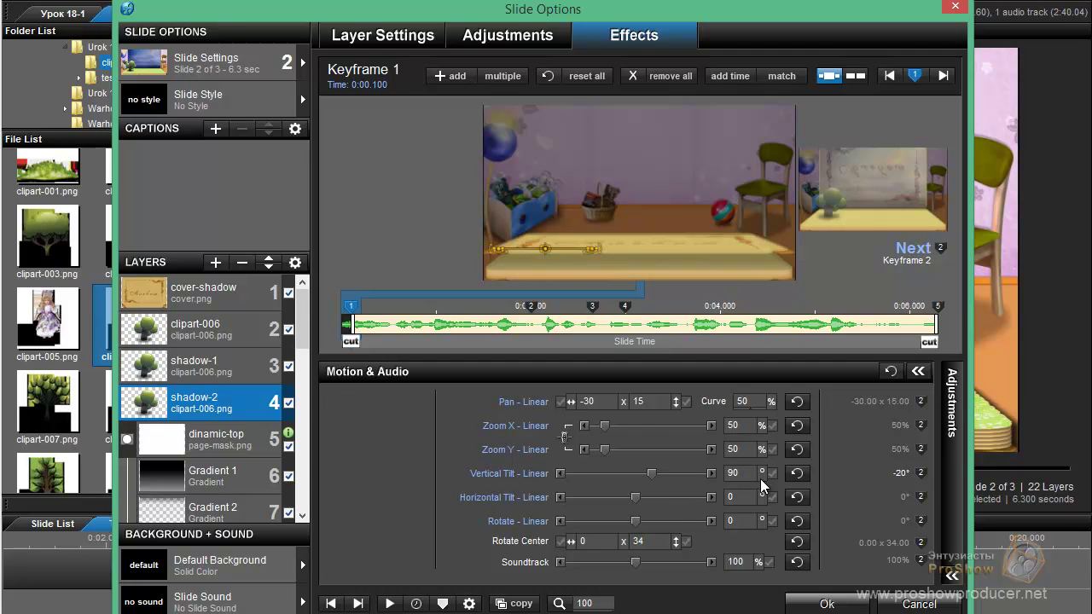
{"action": "left_click_drag", "start_coordinate": [424, 343], "coordinate": [360, 355]}
{"action": "mouse_move", "coordinate": [650, 481]}
{"action": "left_mouse_down"}
{"action": "mouse_move", "coordinate": [641, 478]}
{"action": "mouse_move", "coordinate": [662, 476]}
{"action": "left_mouse_up"}
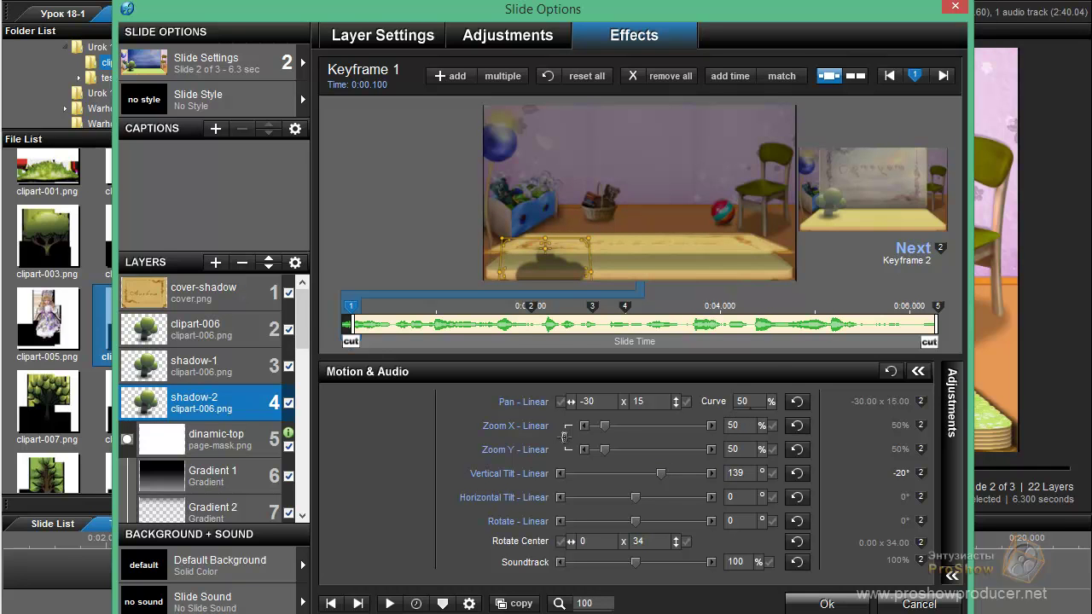
{"action": "left_click", "coordinate": [758, 479]}
{"action": "type", "text": "100"}
{"action": "key", "text": "Return"}
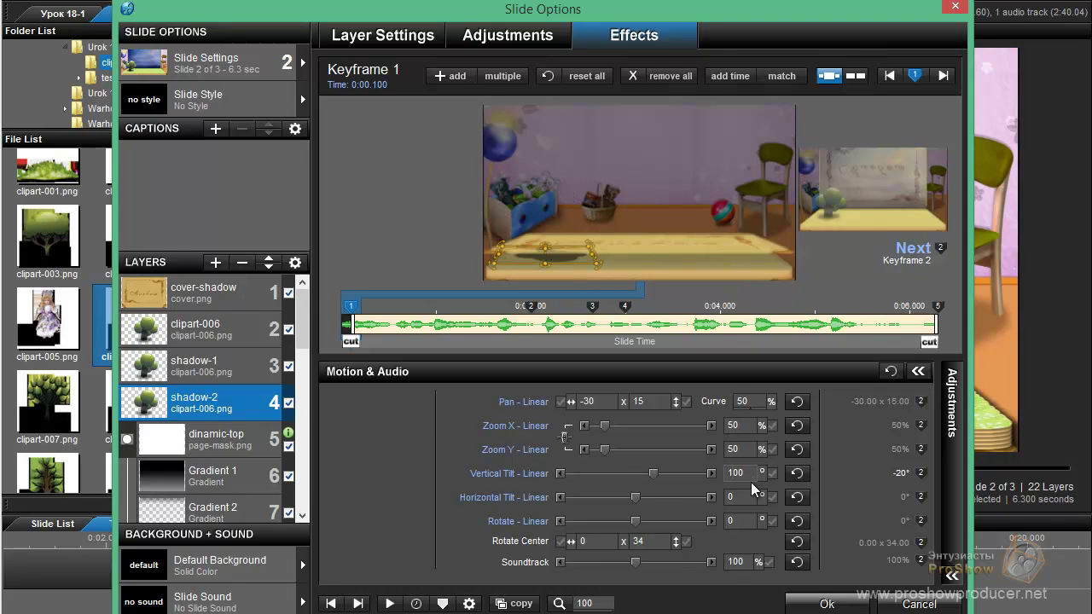
Set the vertical tilt of shadow-2 at keyframe 2 to 88° and check the tilt at the following keyframes
{"action": "key", "text": "ctrl+Right"}
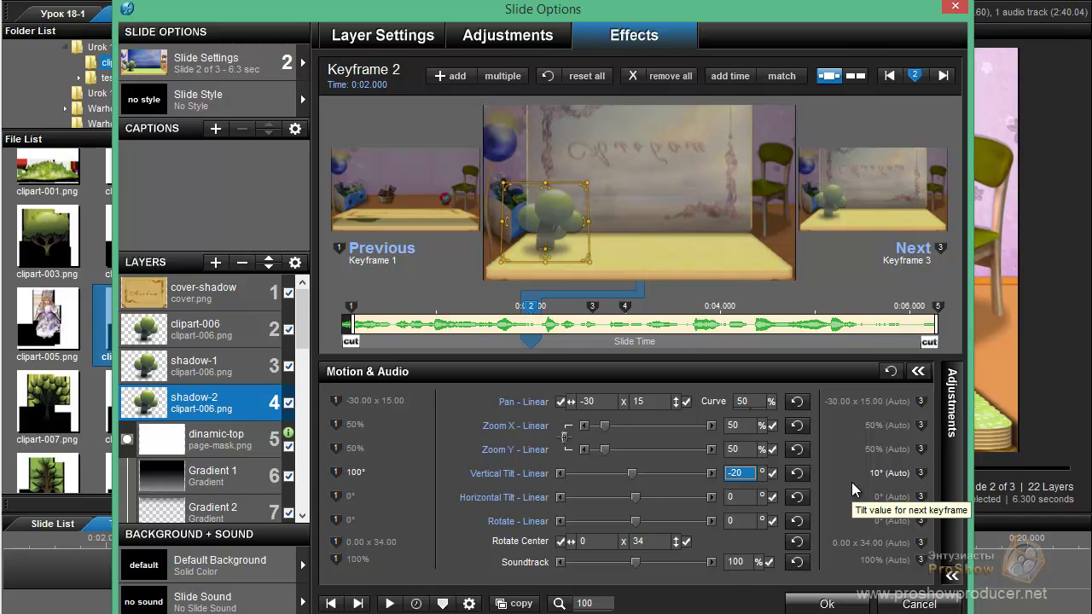
{"action": "type", "text": "88"}
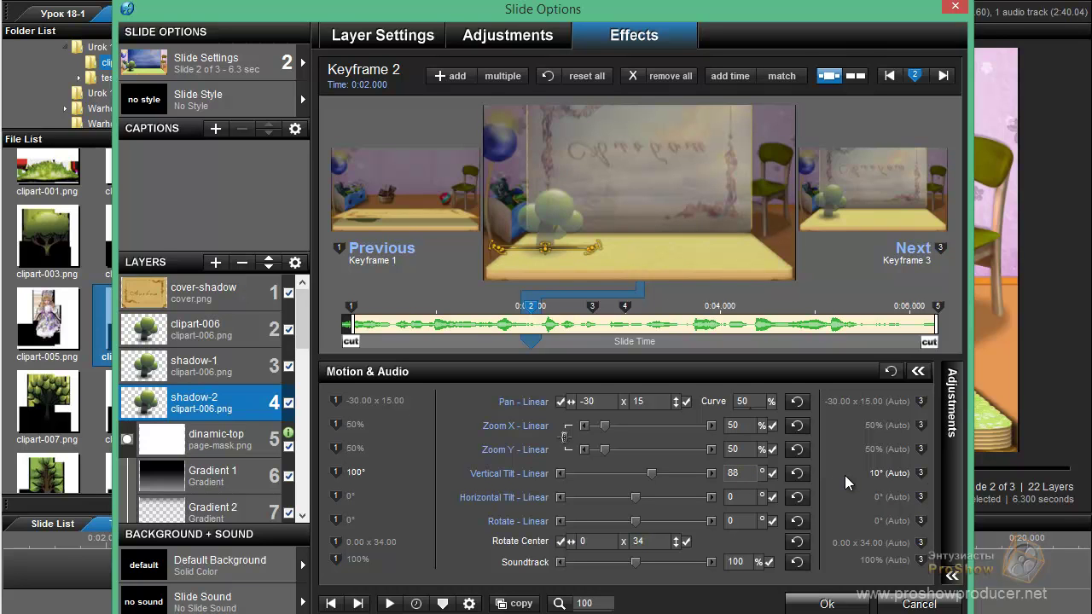
{"action": "key", "text": "ctrl+Right"}
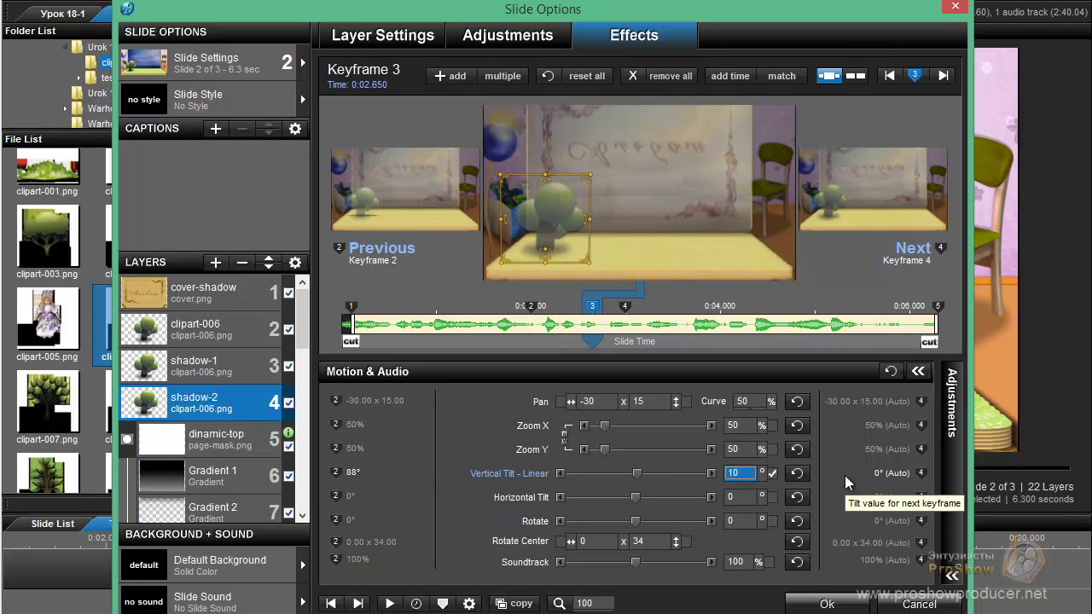
{"action": "key", "text": "ctrl+Right"}
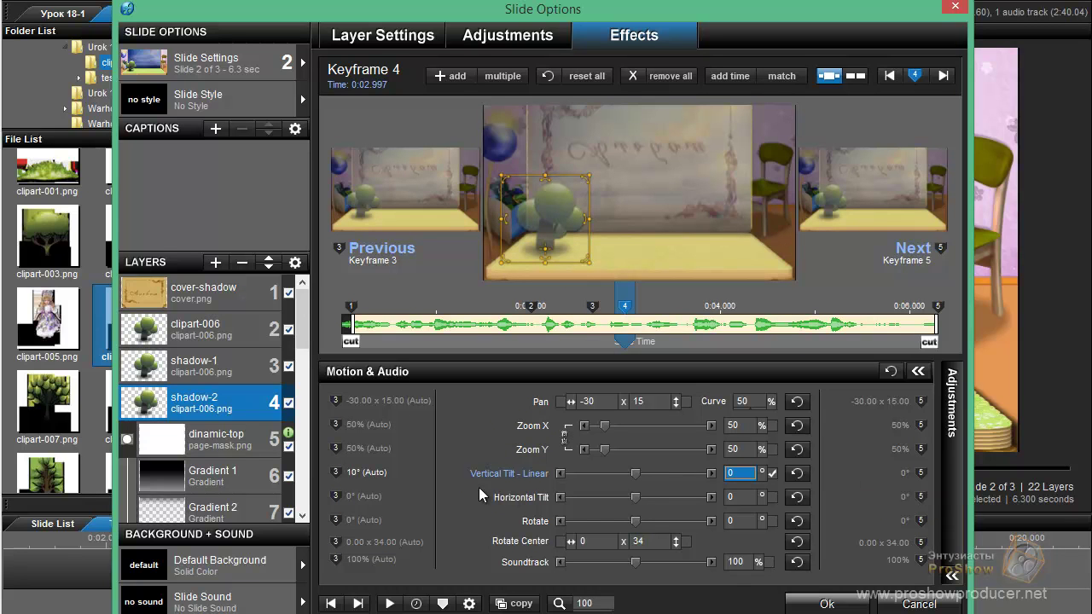
{"action": "key", "text": "ctrl+Left"}
{"action": "key", "text": "ctrl+Left"}
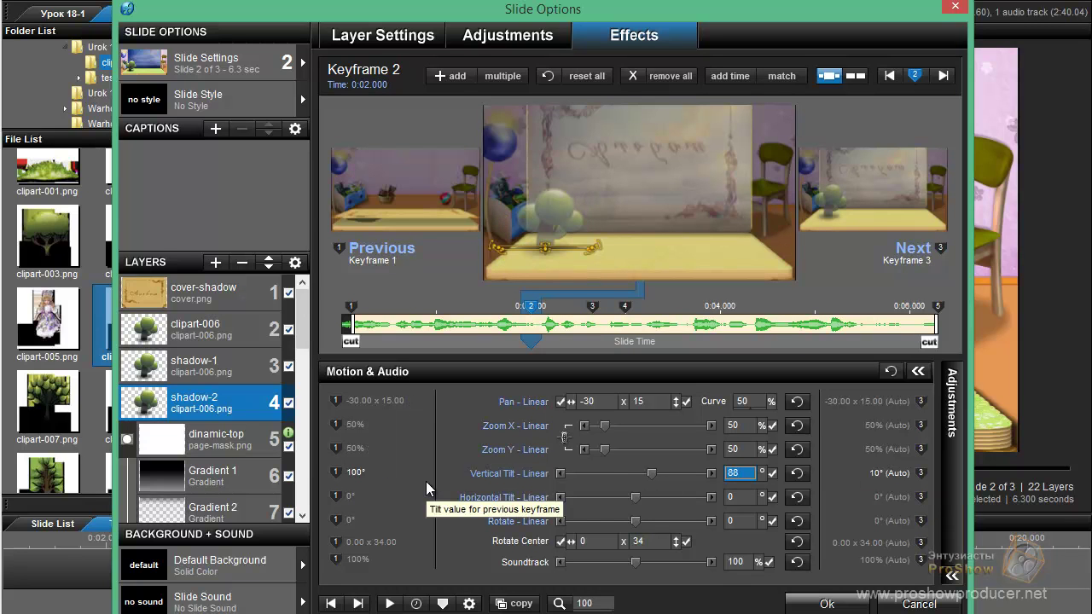
Try an 88° vertical tilt for shadow-2 at keyframe 3, and release that tilt to automatic interpolation
{"action": "key", "text": "ctrl+Right"}
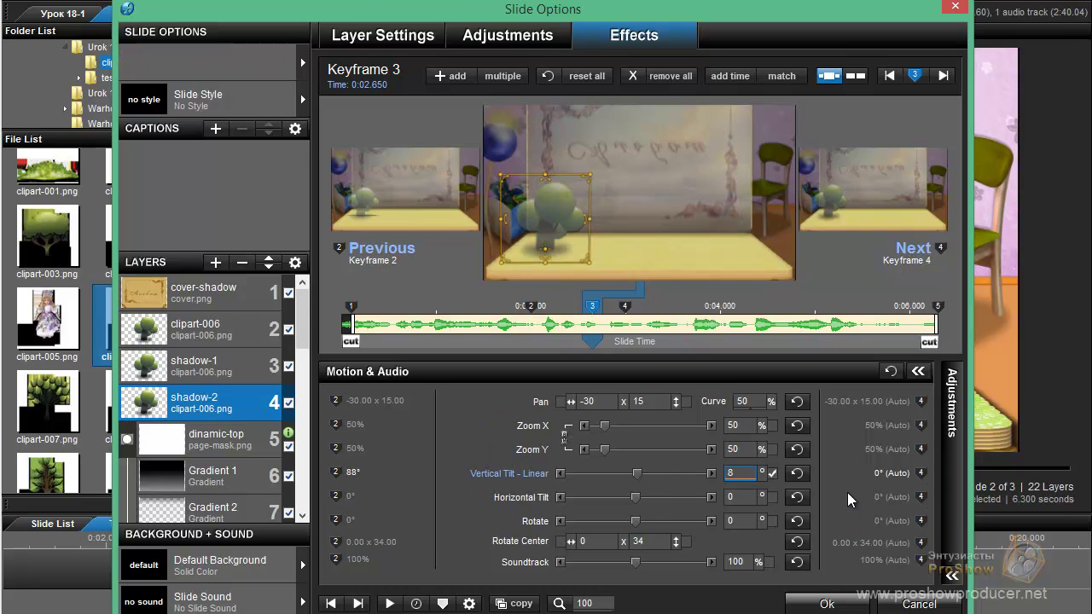
{"action": "type", "text": "88"}
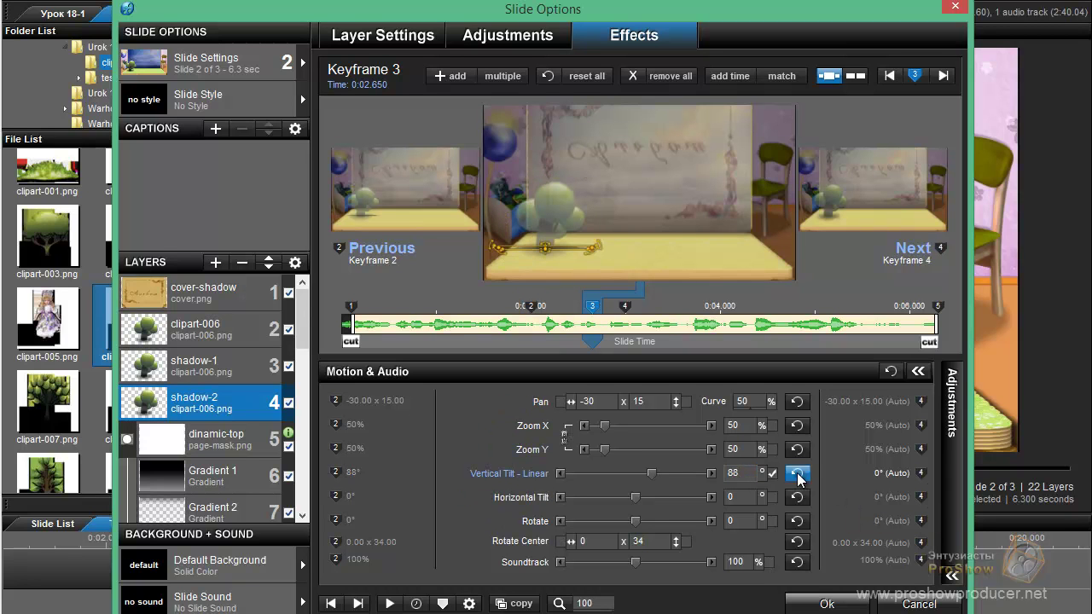
{"action": "left_click_drag", "start_coordinate": [773, 473], "coordinate": [839, 479]}
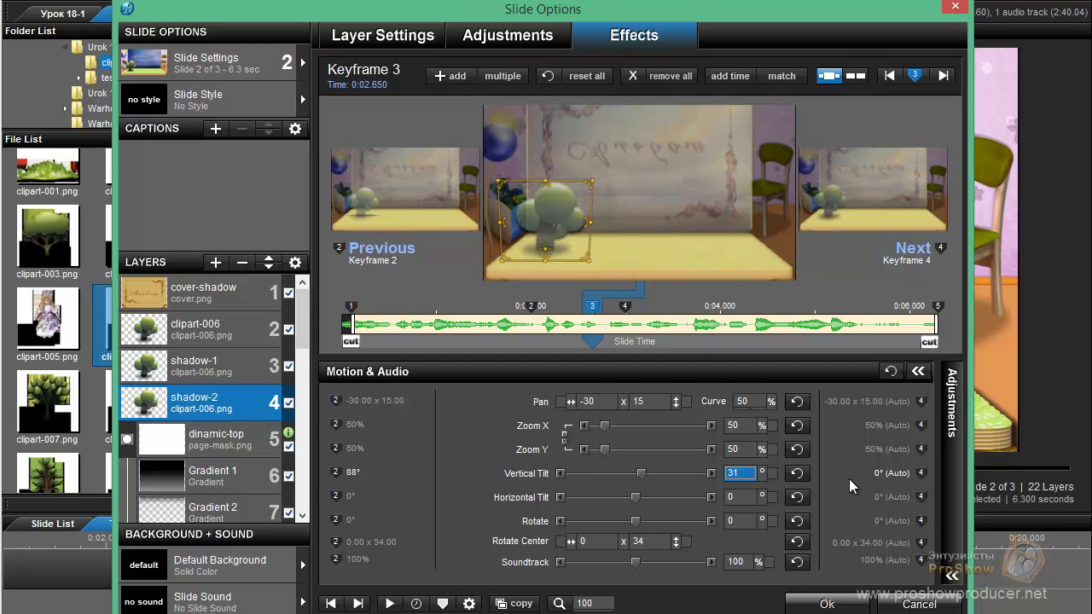
Set the vertical tilt of shadow-2 at keyframe 5 to 88° and release its keyframe 4 tilt to automatic interpolation
{"action": "key", "text": "ctrl+Right"}
{"action": "key", "text": "ctrl+Right"}
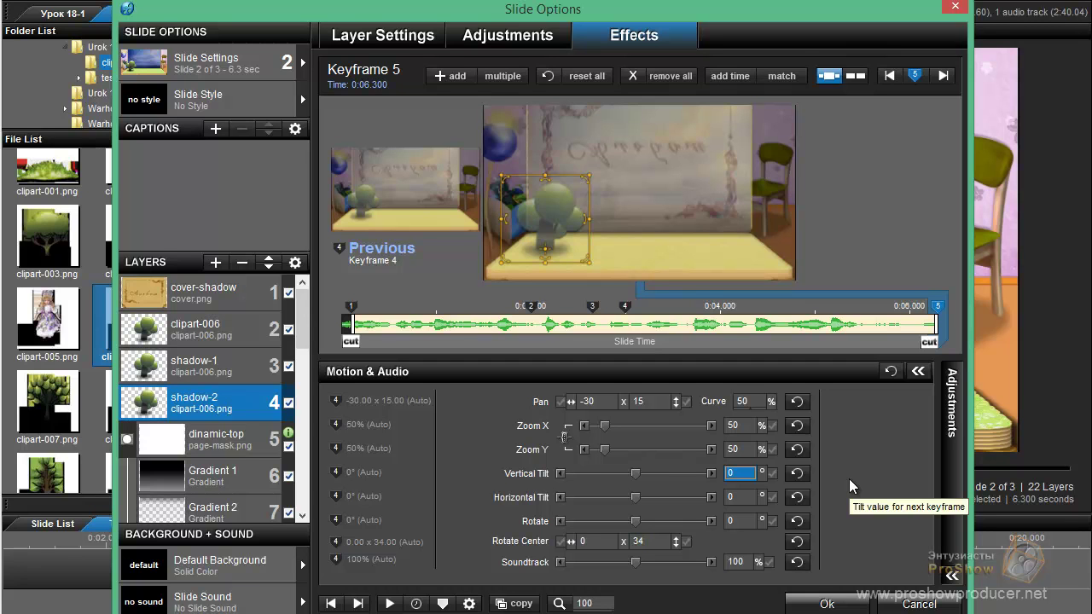
{"action": "type", "text": "88"}
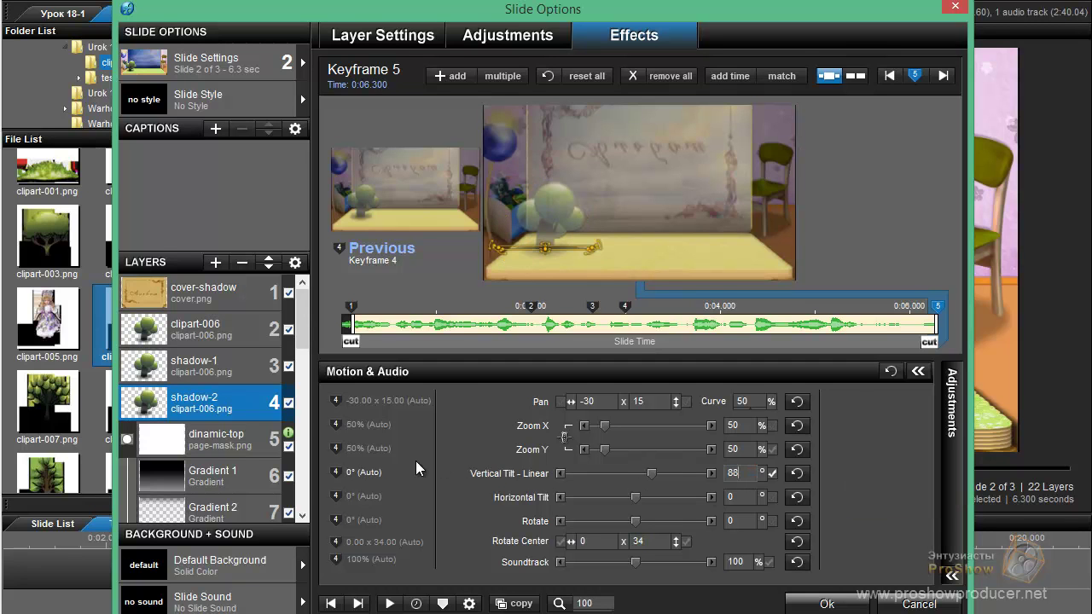
{"action": "key", "text": "ctrl+Left"}
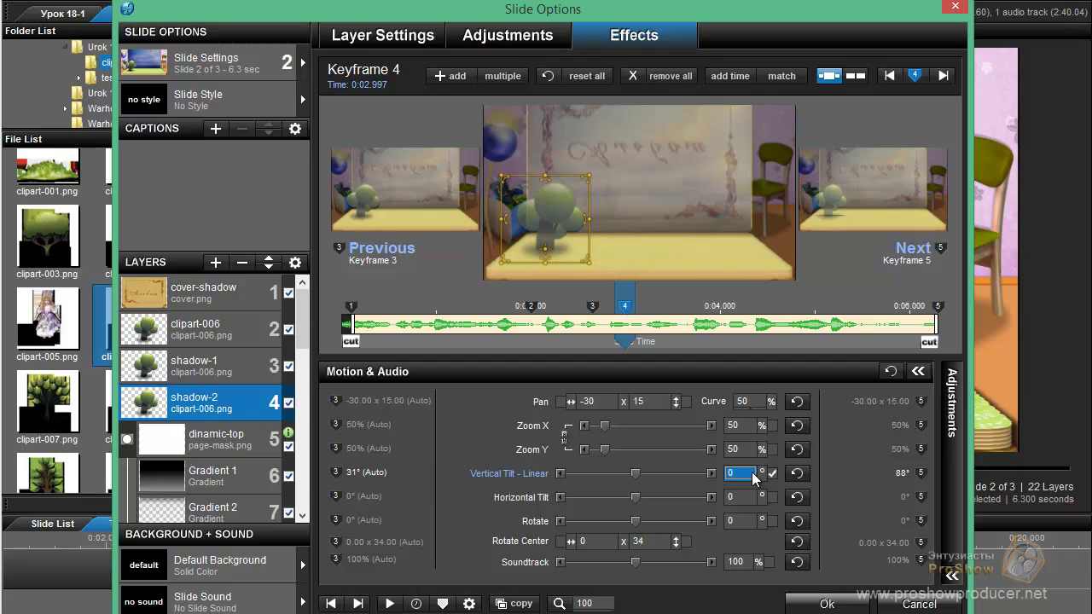
{"action": "left_click", "coordinate": [773, 473]}
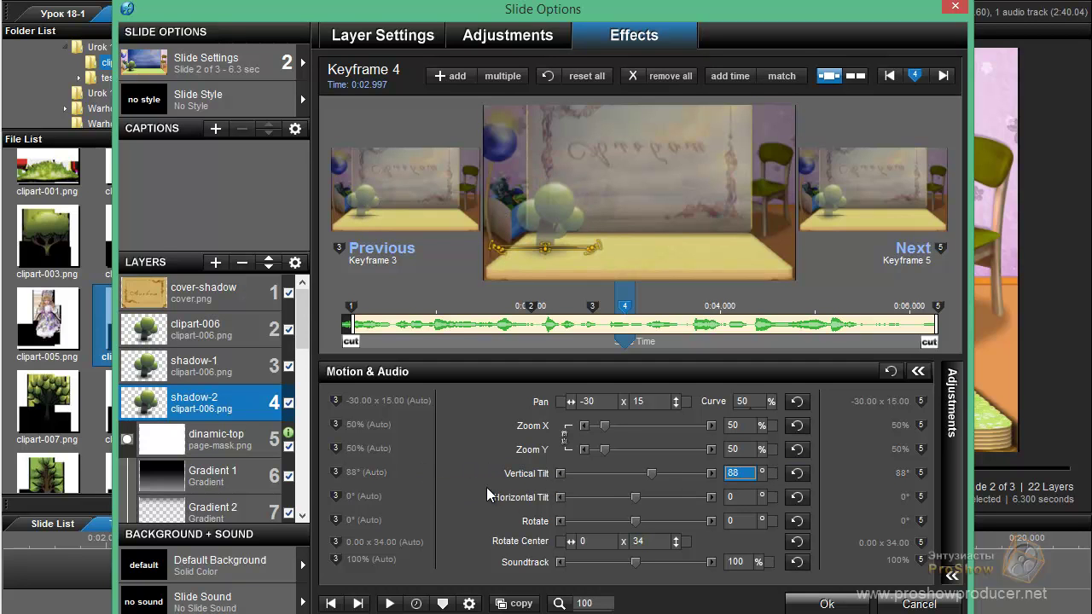
Go back to keyframe 1 of shadow-2 and play the slide to check the shadow's motion
{"action": "key", "text": "ctrl+Left"}
{"action": "key", "text": "ctrl+Left"}
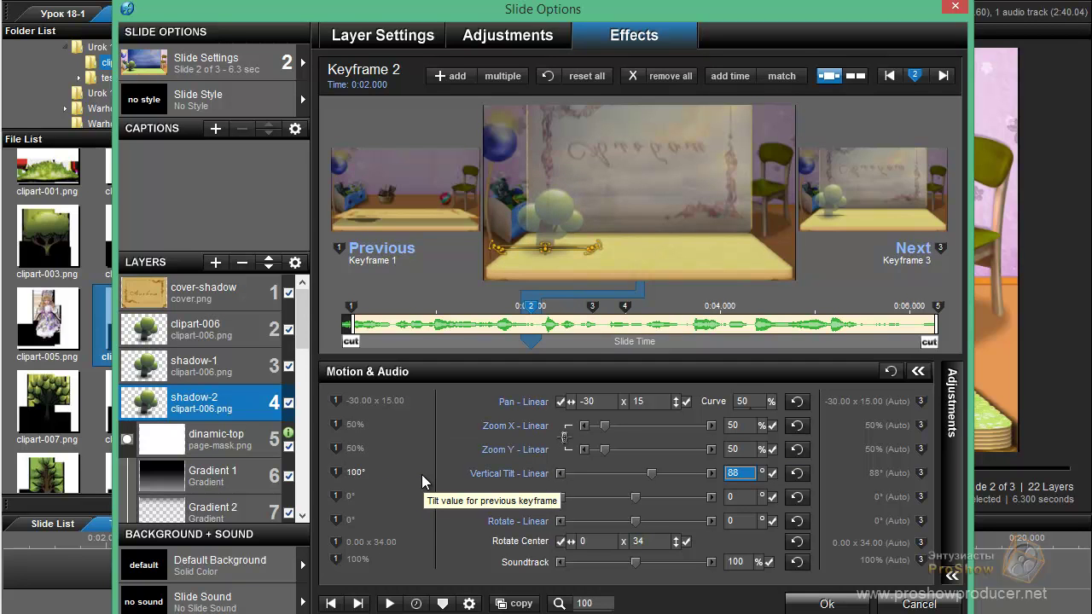
{"action": "key", "text": "ctrl+Left"}
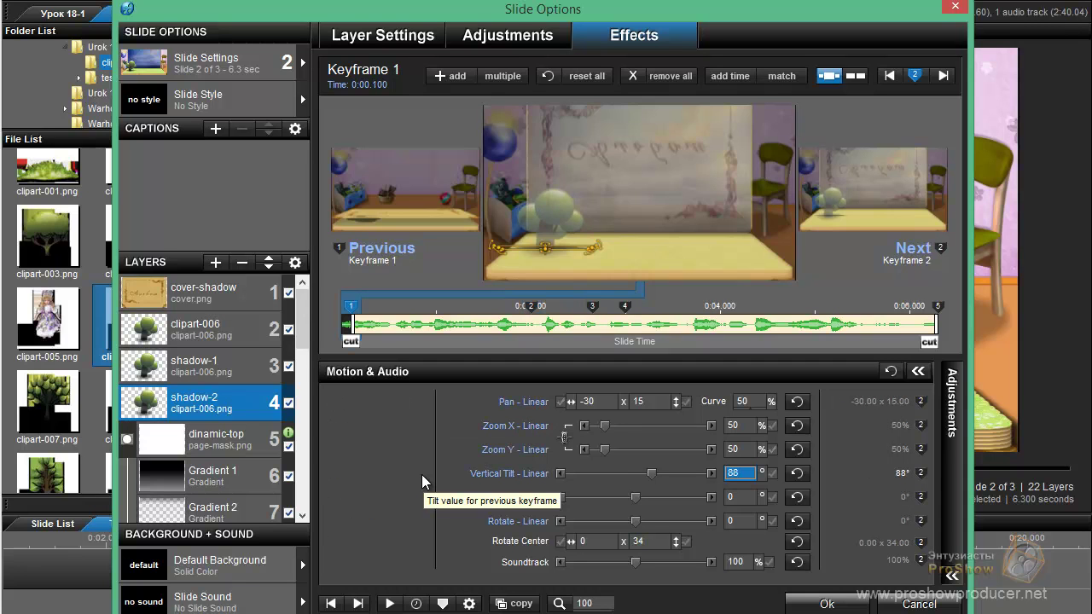
{"action": "left_click", "coordinate": [389, 603]}
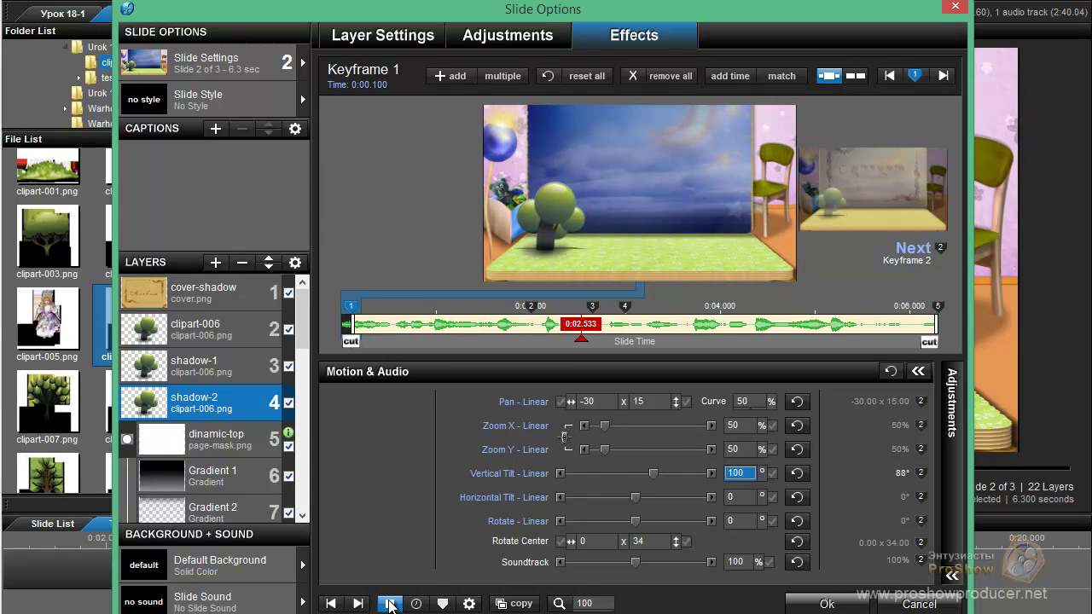
{"action": "left_click", "coordinate": [390, 603]}
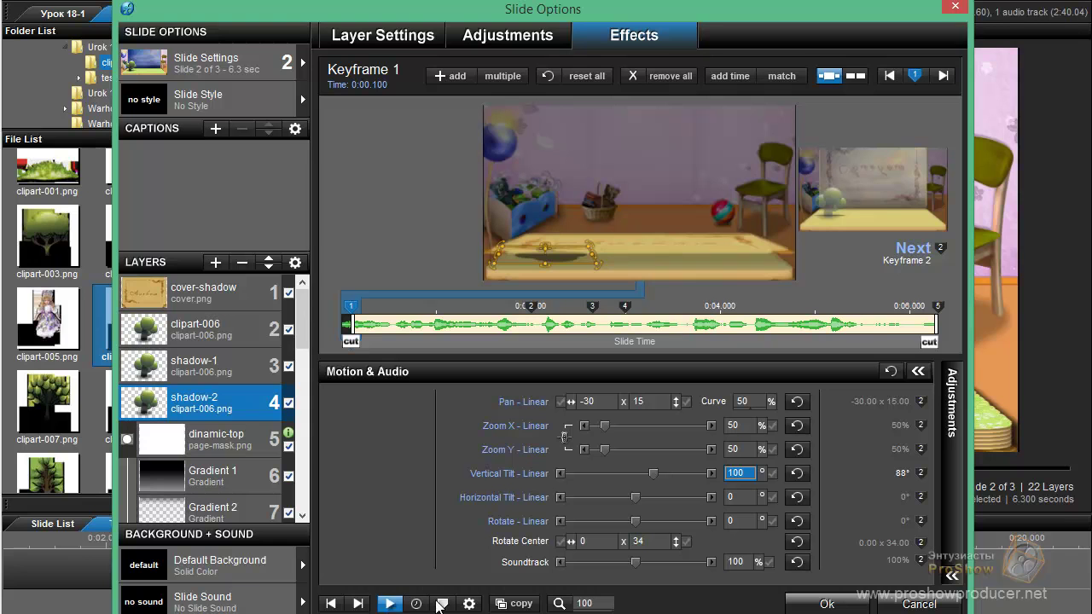
Set the vertical tilt of shadow-2 to 93° at keyframes 2 and 5
{"action": "left_click", "coordinate": [913, 250]}
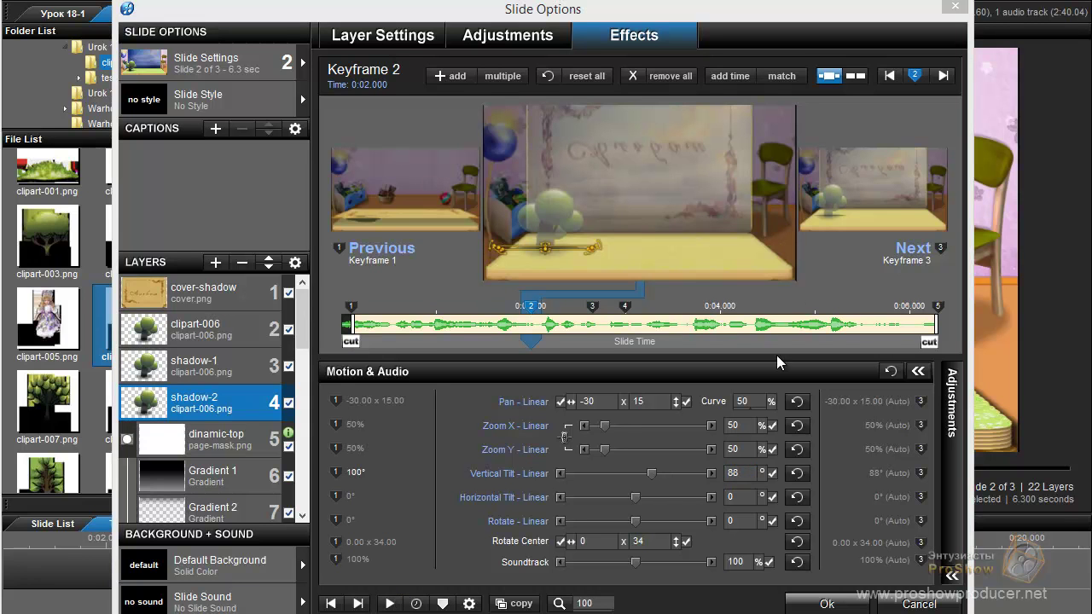
{"action": "double_click", "coordinate": [743, 473]}
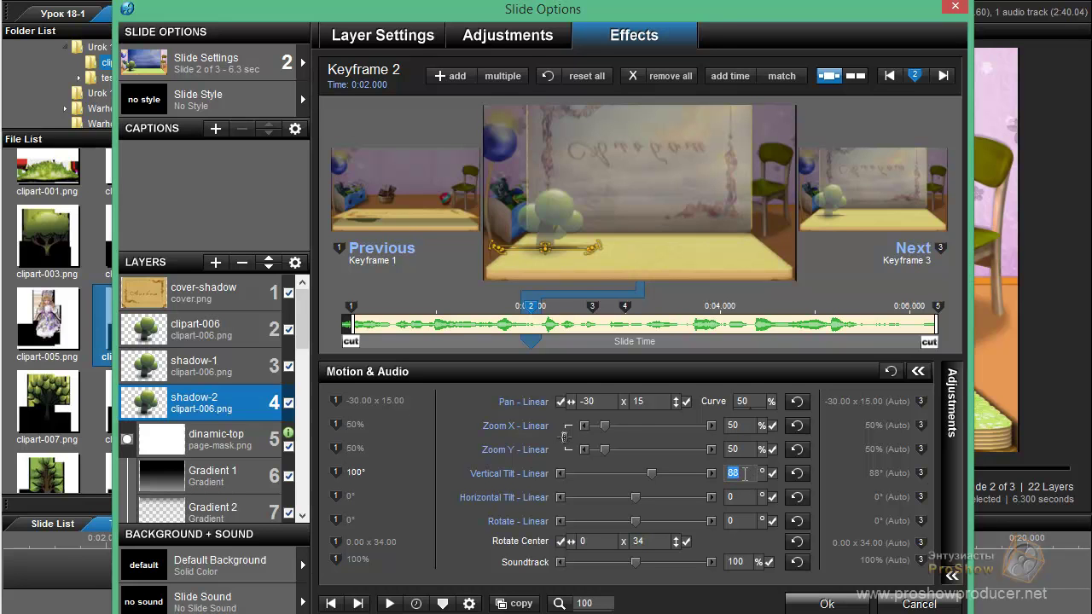
{"action": "type", "text": "93"}
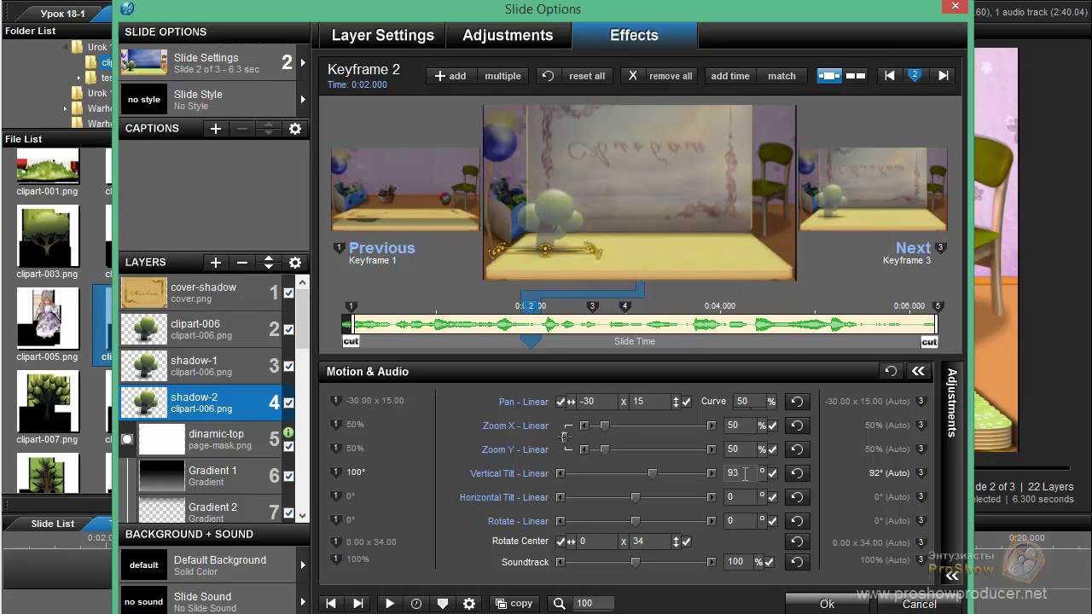
{"action": "key", "text": "Page_Down"}
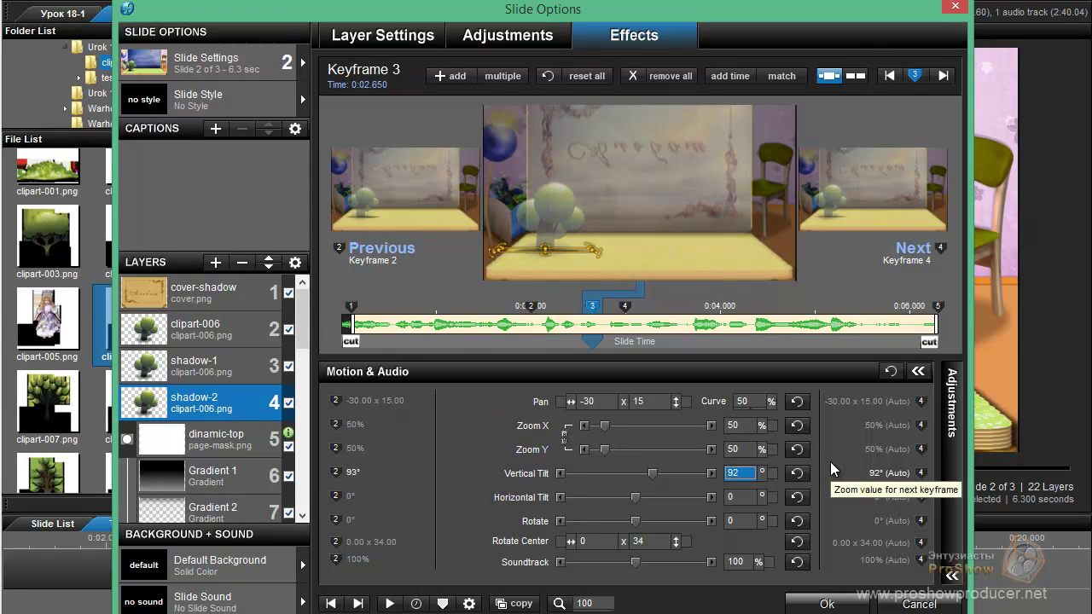
{"action": "key", "text": "Page_Down"}
{"action": "key", "text": "Page_Down"}
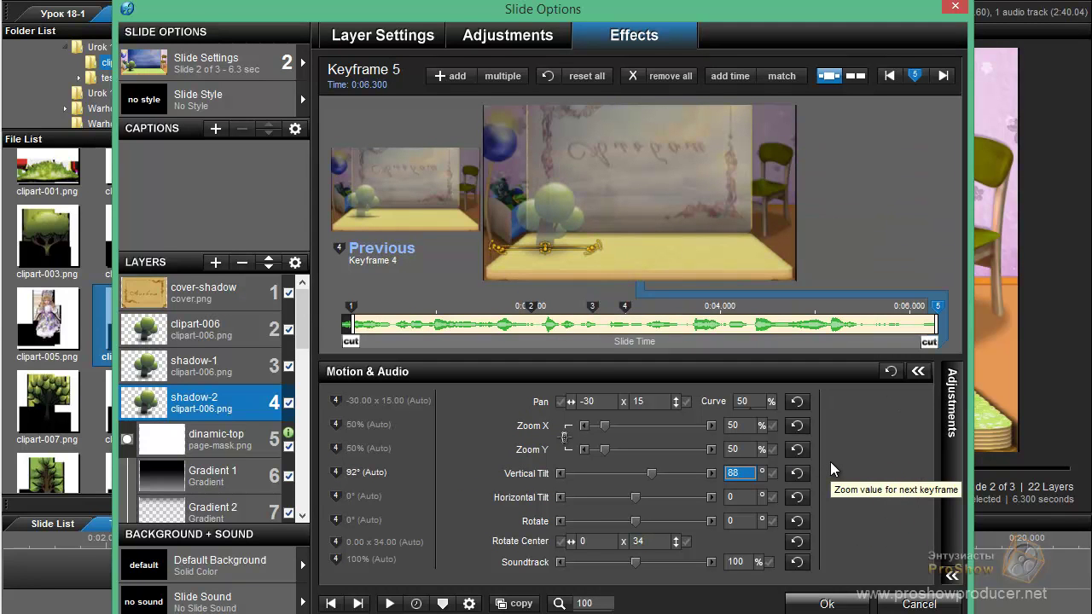
{"action": "type", "text": "93"}
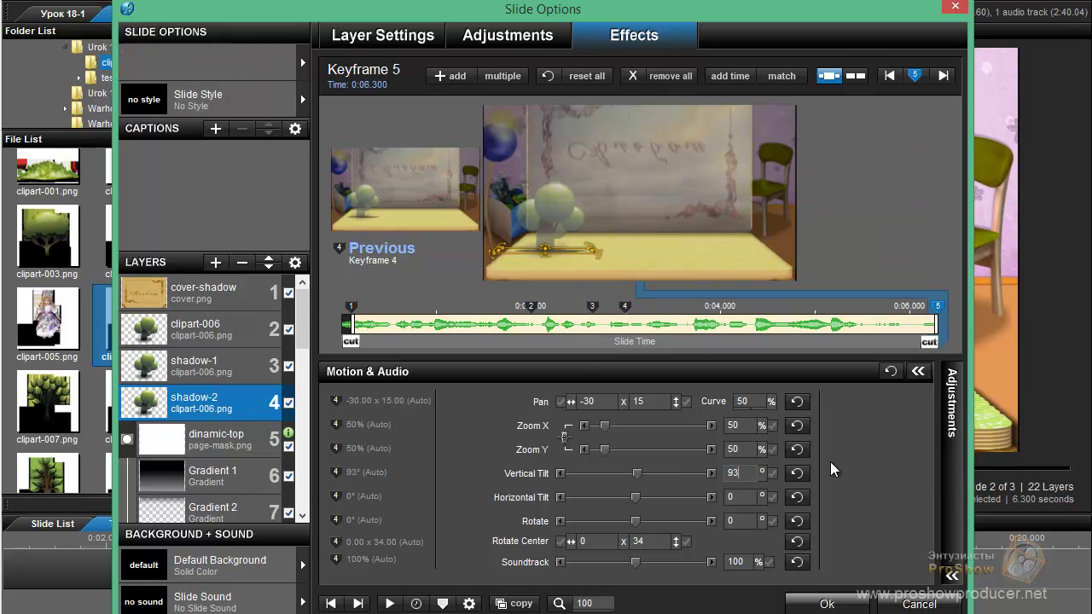
Reset the keyframe 1 brightness and white point of shadow-2 to 0% in the keyframe adjustments, and return to the motion settings
{"action": "left_click", "coordinate": [951, 418]}
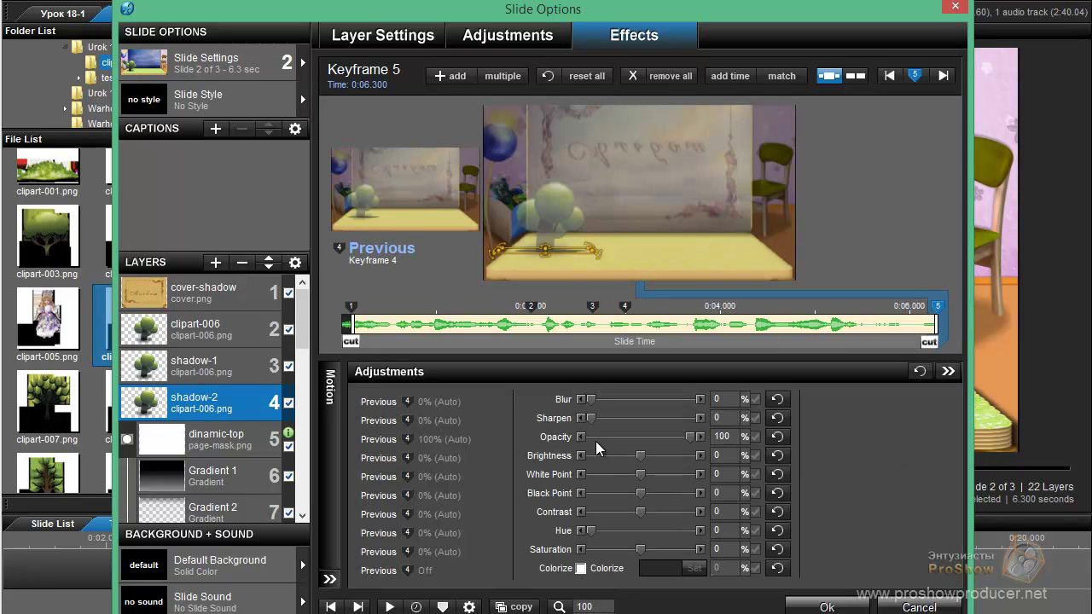
{"action": "left_click", "coordinate": [370, 323]}
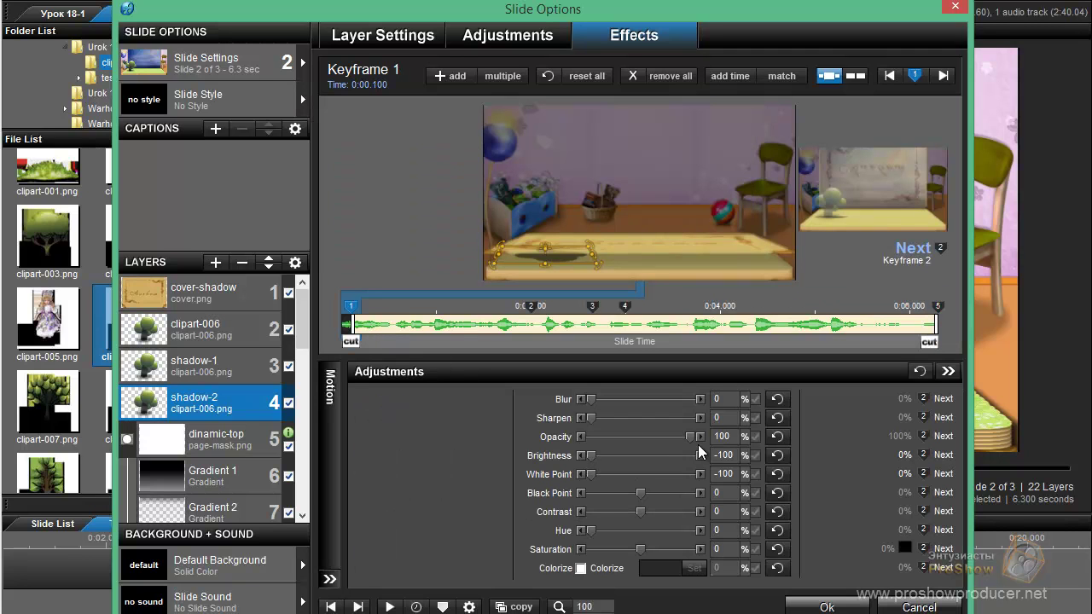
{"action": "left_click", "coordinate": [723, 455]}
{"action": "type", "text": "0"}
{"action": "left_click", "coordinate": [784, 481]}
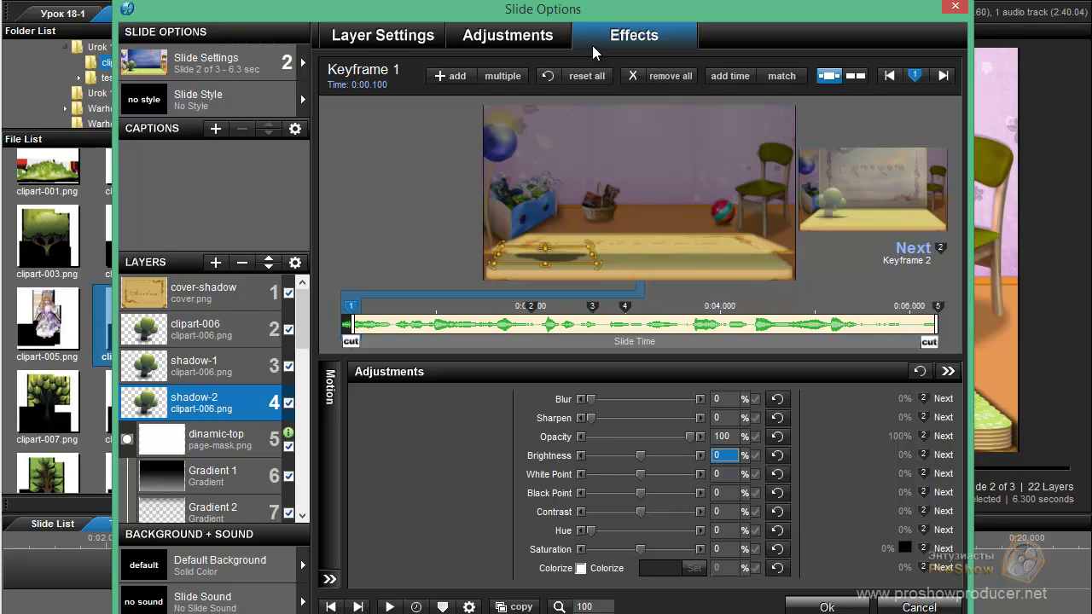
{"action": "left_click", "coordinate": [333, 426]}
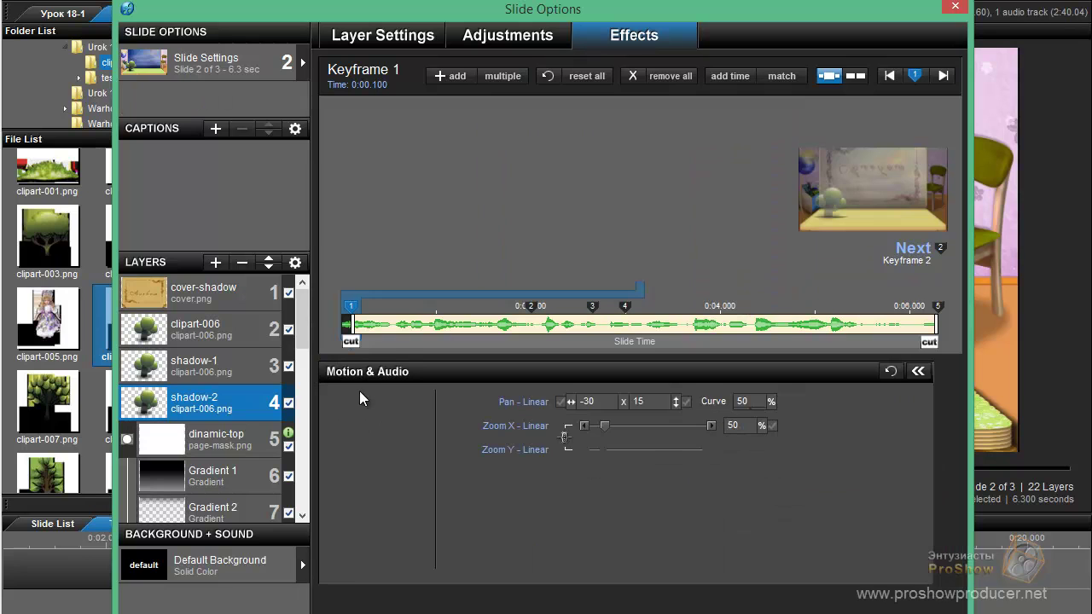
Scrub through the shadow animation and set the overall blur of the shadow-2 layer to 50%
{"action": "left_click", "coordinate": [389, 339]}
{"action": "mouse_move", "coordinate": [389, 338]}
{"action": "left_mouse_down"}
{"action": "mouse_move", "coordinate": [726, 333]}
{"action": "mouse_move", "coordinate": [456, 332]}
{"action": "mouse_move", "coordinate": [601, 332]}
{"action": "left_mouse_up"}
{"action": "left_click", "coordinate": [521, 37]}
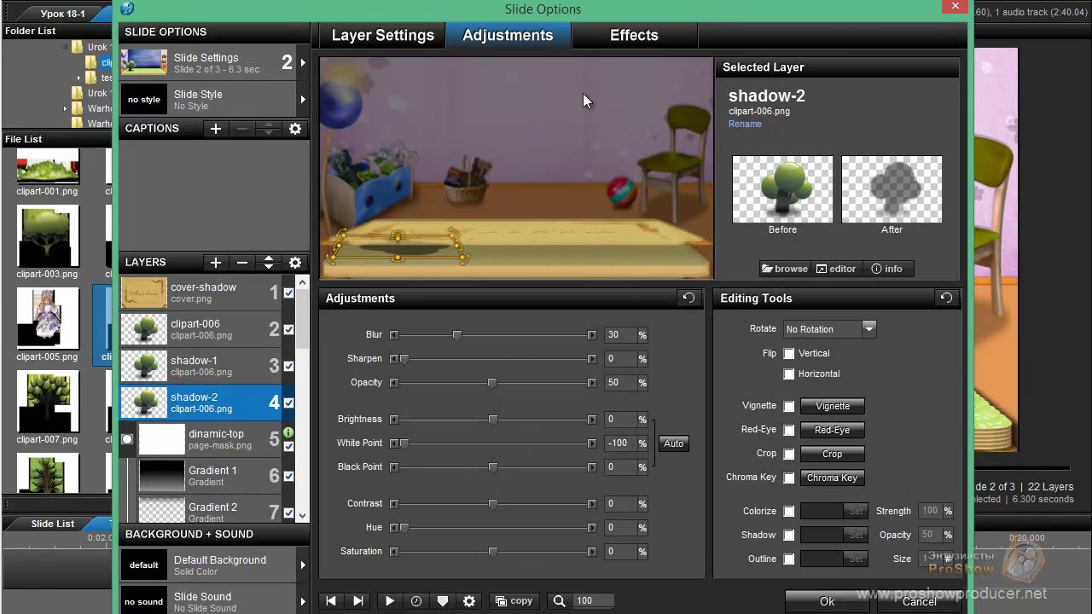
{"action": "double_click", "coordinate": [625, 333]}
{"action": "type", "text": "50"}
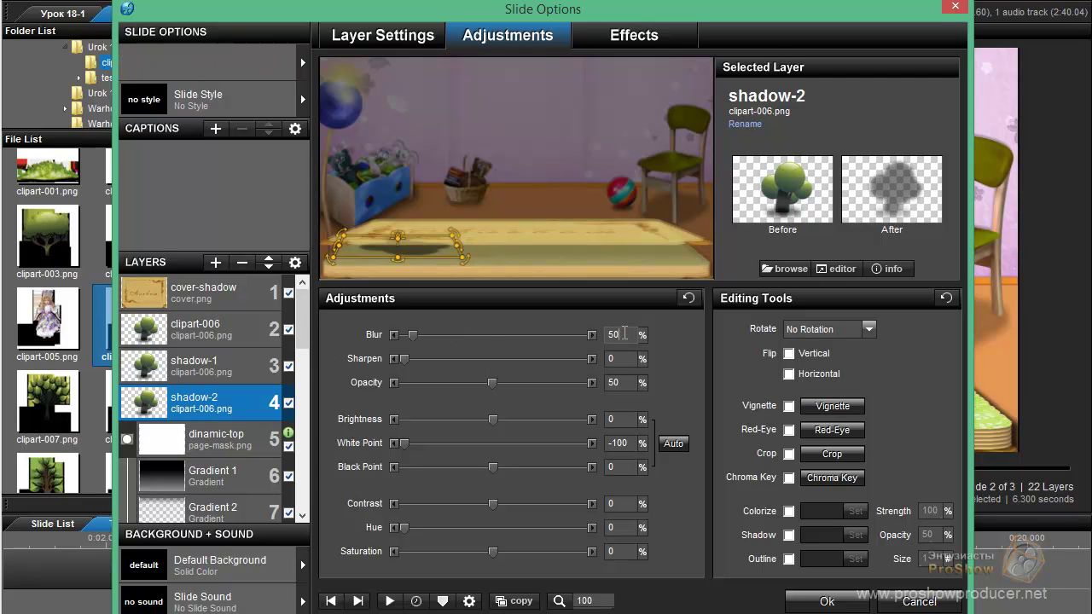
Return to the keyframe effects, then scrub and play the slide to review the softened shadow
{"action": "left_click", "coordinate": [613, 34]}
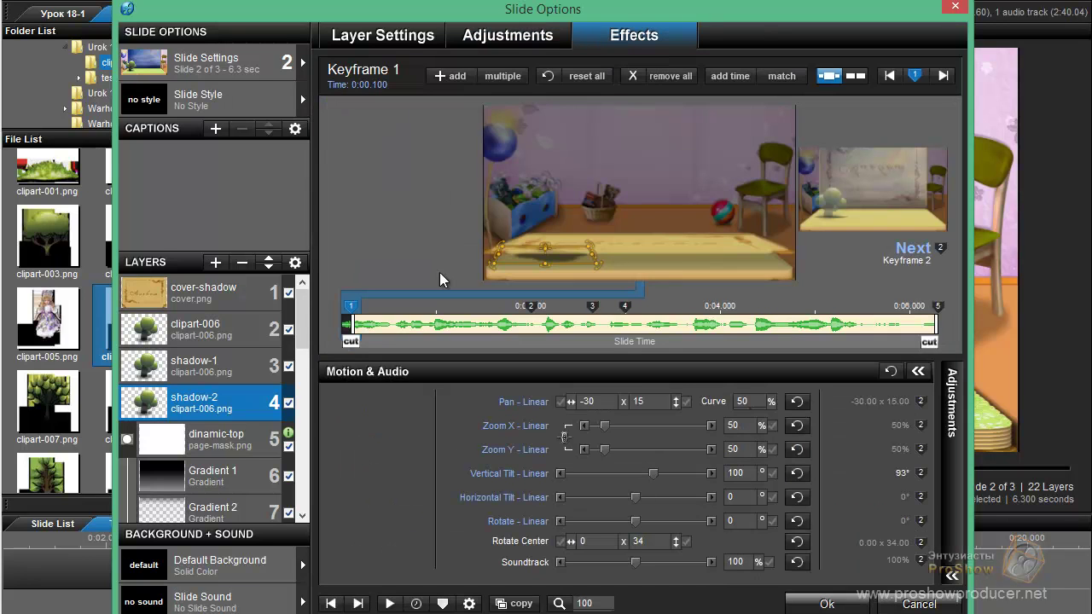
{"action": "mouse_move", "coordinate": [386, 341]}
{"action": "left_mouse_down"}
{"action": "mouse_move", "coordinate": [529, 351]}
{"action": "mouse_move", "coordinate": [724, 339]}
{"action": "mouse_move", "coordinate": [409, 332]}
{"action": "mouse_move", "coordinate": [446, 333]}
{"action": "left_mouse_up"}
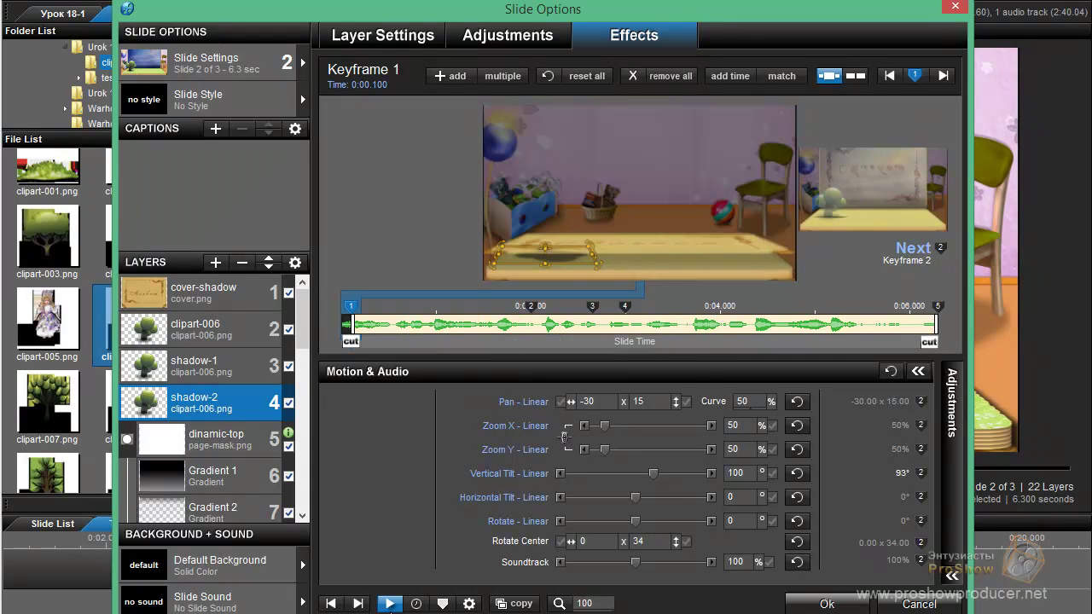
{"action": "left_click", "coordinate": [389, 604]}
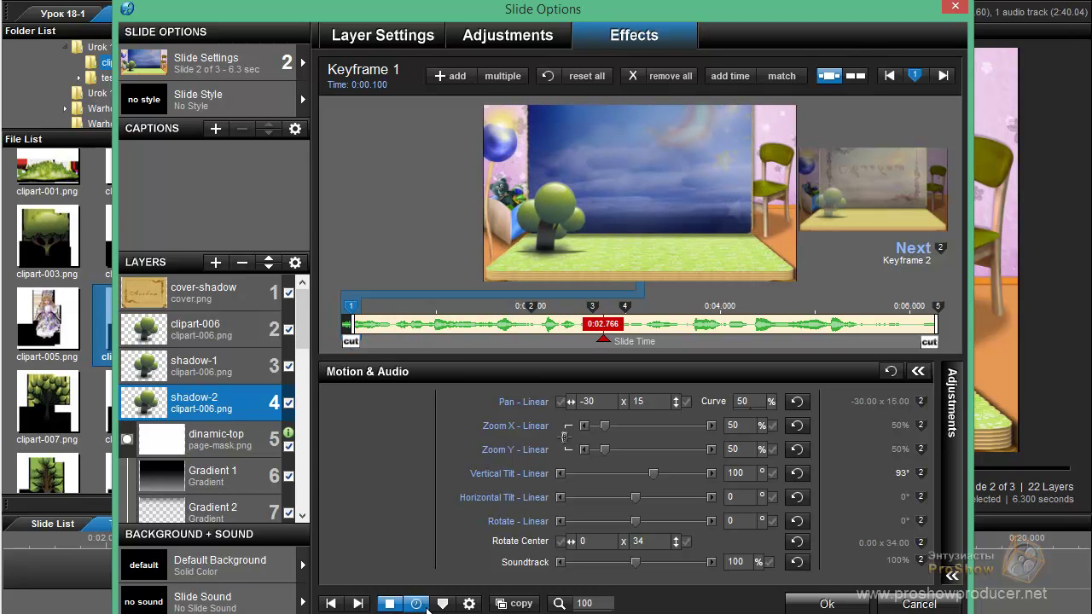
{"action": "left_click", "coordinate": [389, 604]}
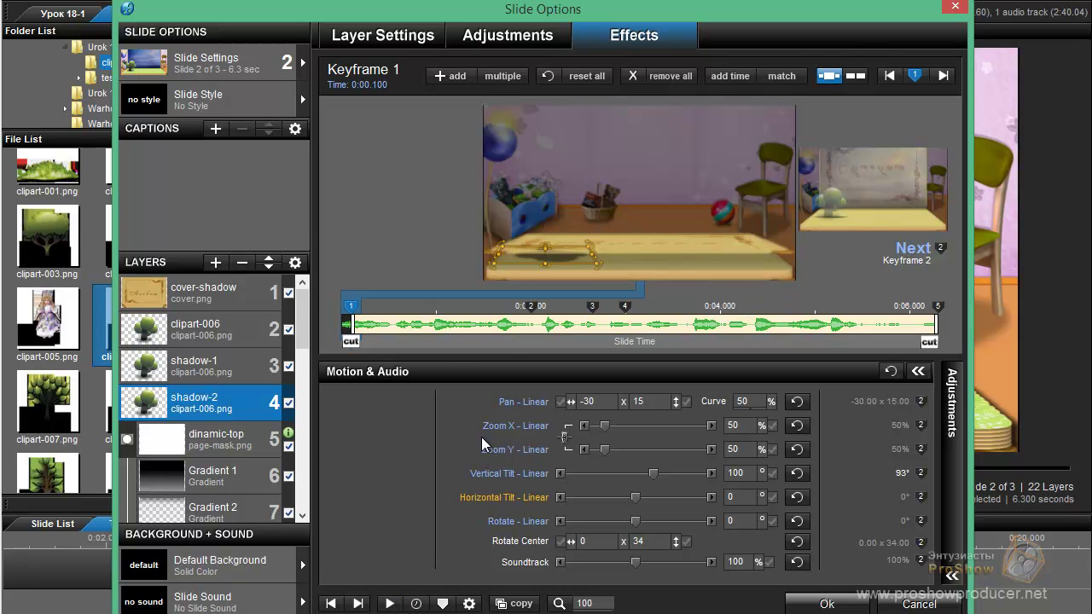
{"action": "mouse_move", "coordinate": [435, 345]}
{"action": "left_mouse_down"}
{"action": "mouse_move", "coordinate": [345, 355]}
{"action": "mouse_move", "coordinate": [533, 351]}
{"action": "mouse_move", "coordinate": [400, 351]}
{"action": "mouse_move", "coordinate": [416, 351]}
{"action": "left_mouse_up"}
Examine the motion settings of the top BG 1 layer and return to the start of the layer list
{"action": "scroll", "coordinate": [308, 376], "scroll_direction": "down", "scroll_amount": 2}
{"action": "scroll", "coordinate": [308, 383], "scroll_direction": "down", "scroll_amount": 1}
{"action": "left_click", "coordinate": [230, 335]}
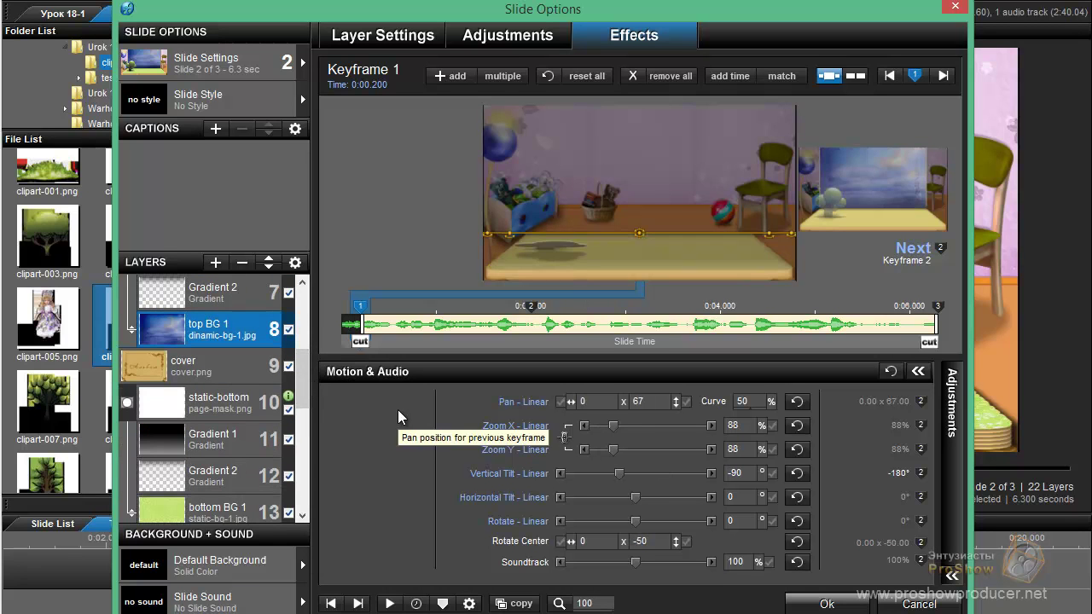
{"action": "left_click_drag", "start_coordinate": [308, 367], "coordinate": [306, 308]}
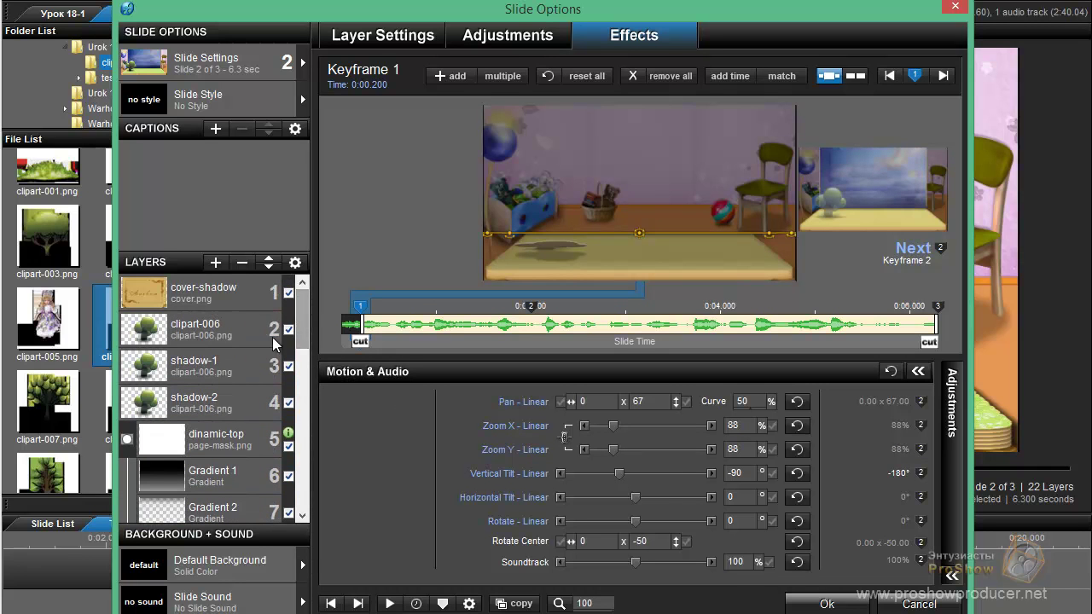
Duplicate the clipart-006 layer
{"action": "left_click", "coordinate": [216, 331]}
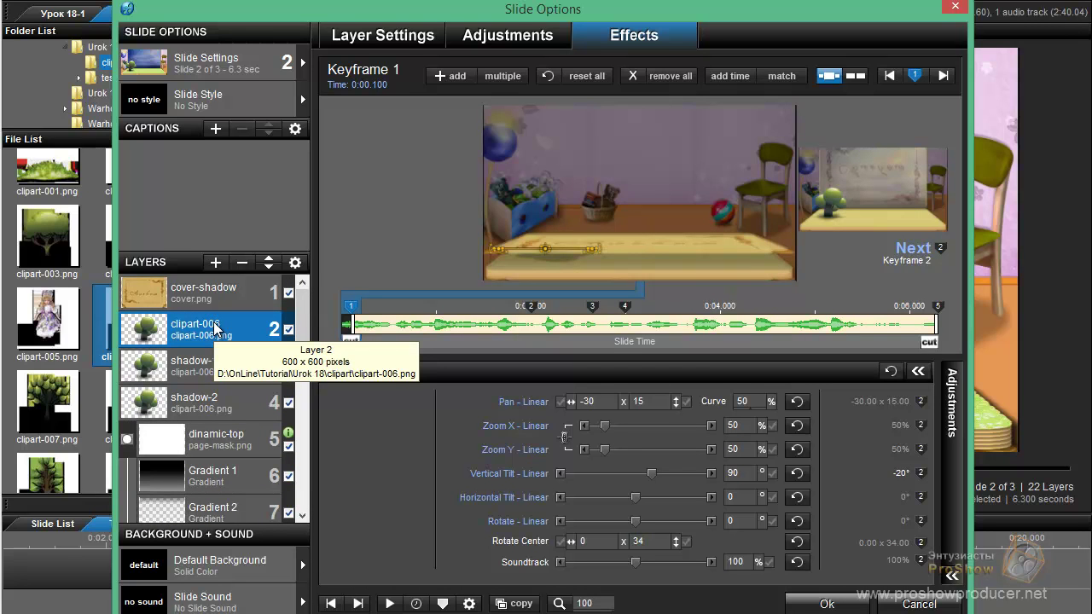
{"action": "right_click", "coordinate": [216, 330]}
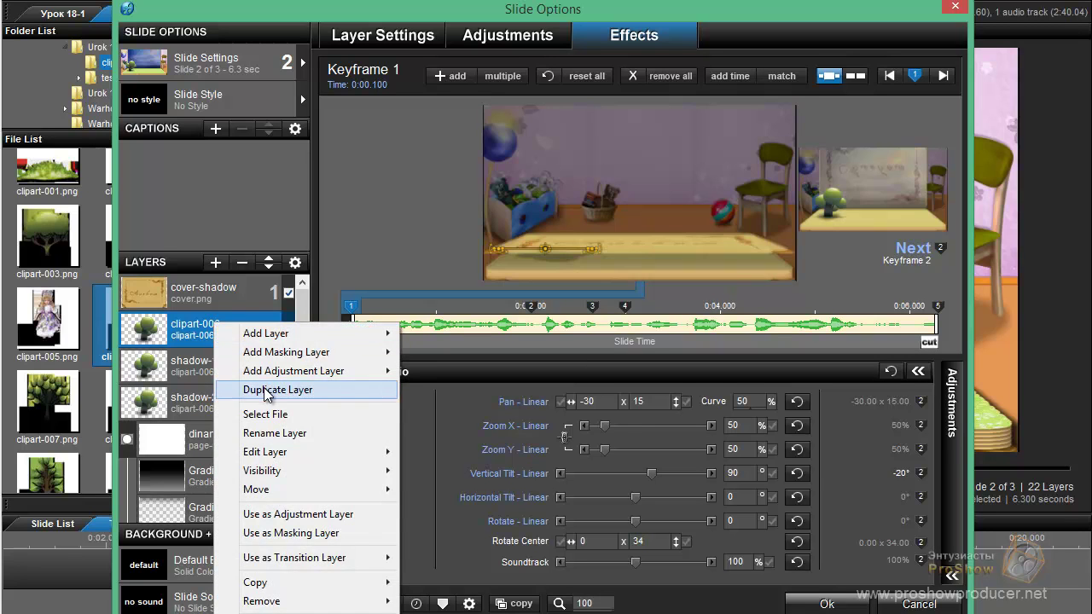
{"action": "left_click", "coordinate": [266, 390]}
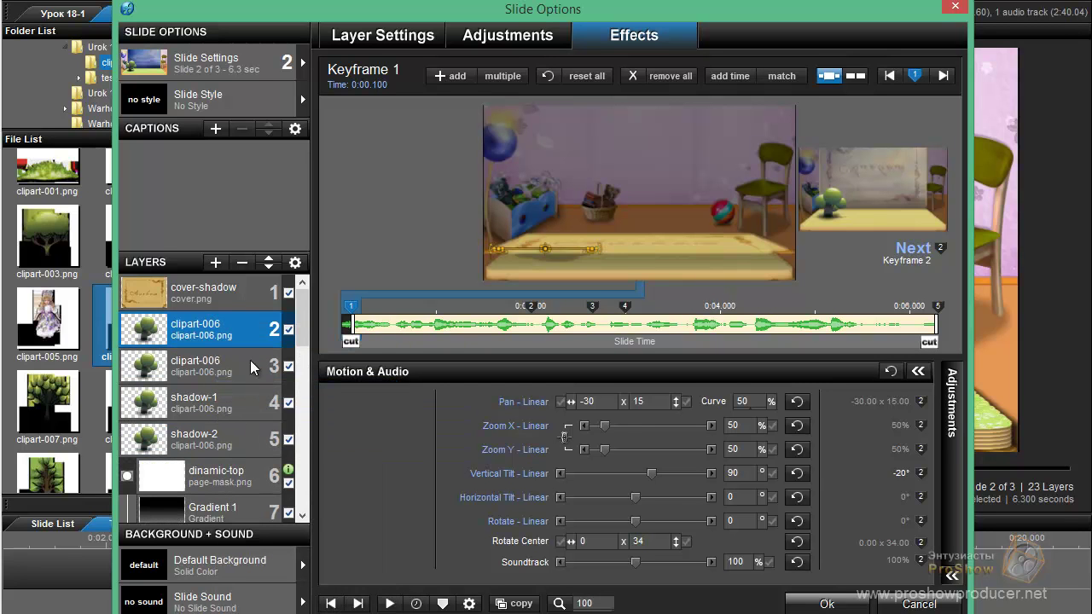
Move the slide options window clear of the file list and replace the upper clipart-006 copy's image with clipart-005.png
{"action": "left_click_drag", "start_coordinate": [236, 11], "coordinate": [317, 7]}
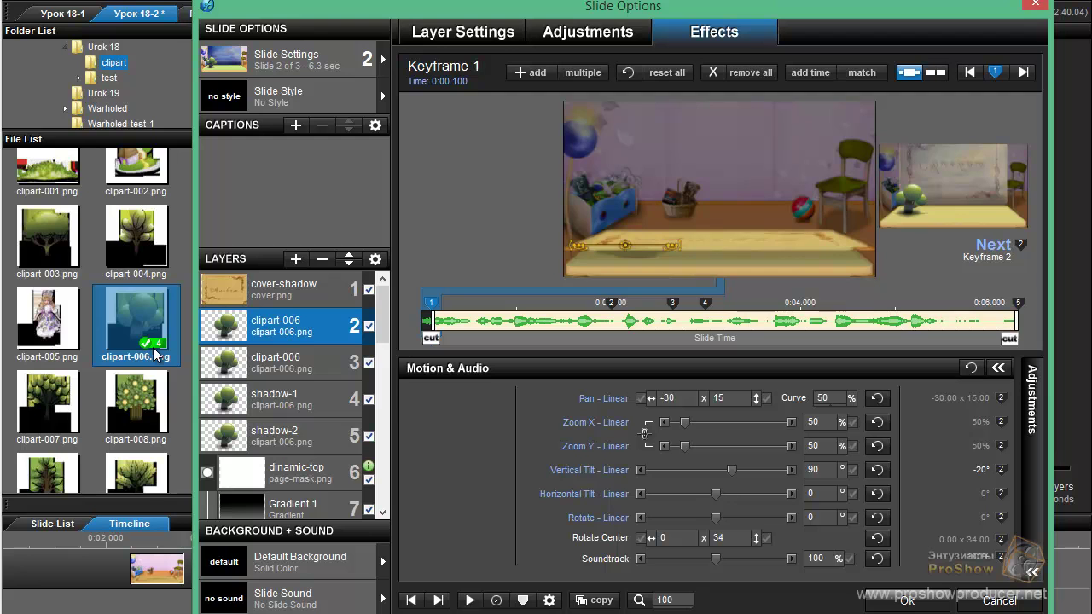
{"action": "left_click", "coordinate": [53, 341]}
{"action": "left_click_drag", "start_coordinate": [72, 333], "coordinate": [293, 333]}
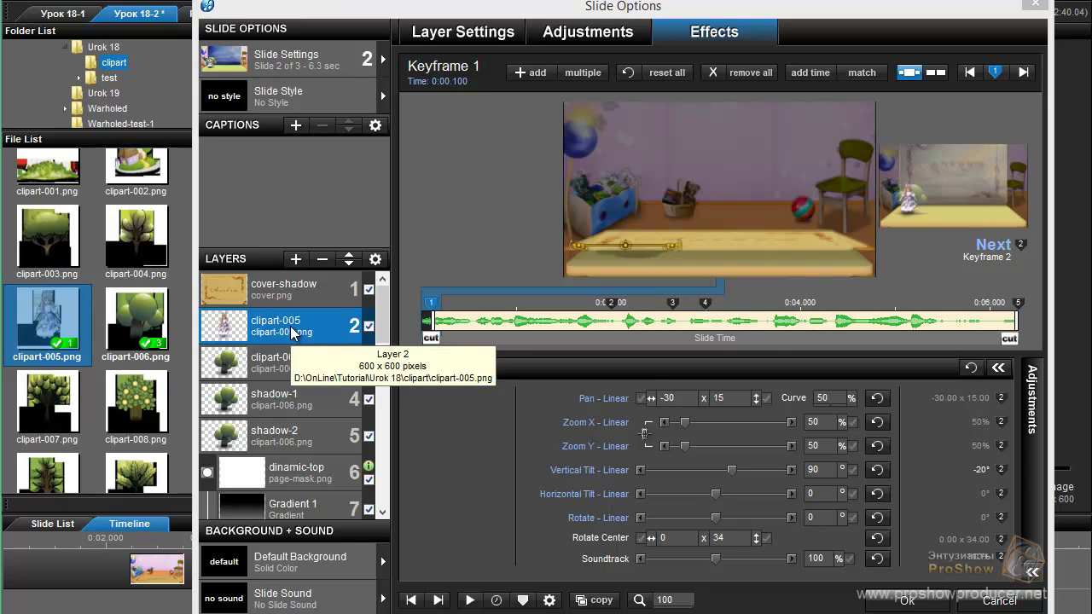
Step through the keyframes of the clipart-005 layer to check its vertical tilt up to keyframe 5
{"action": "left_click", "coordinate": [930, 444]}
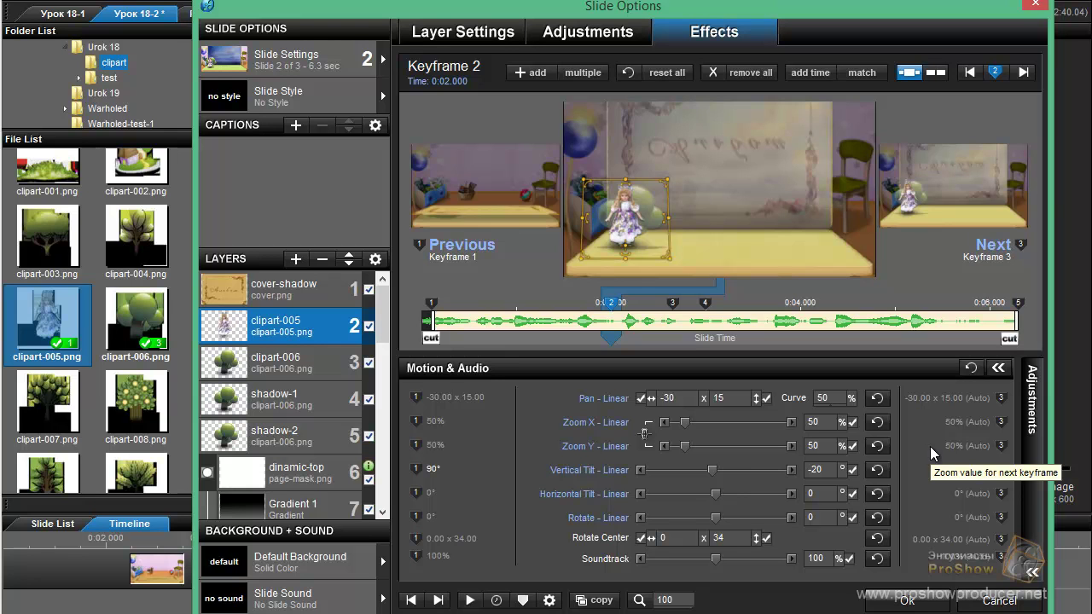
{"action": "left_click", "coordinate": [476, 488]}
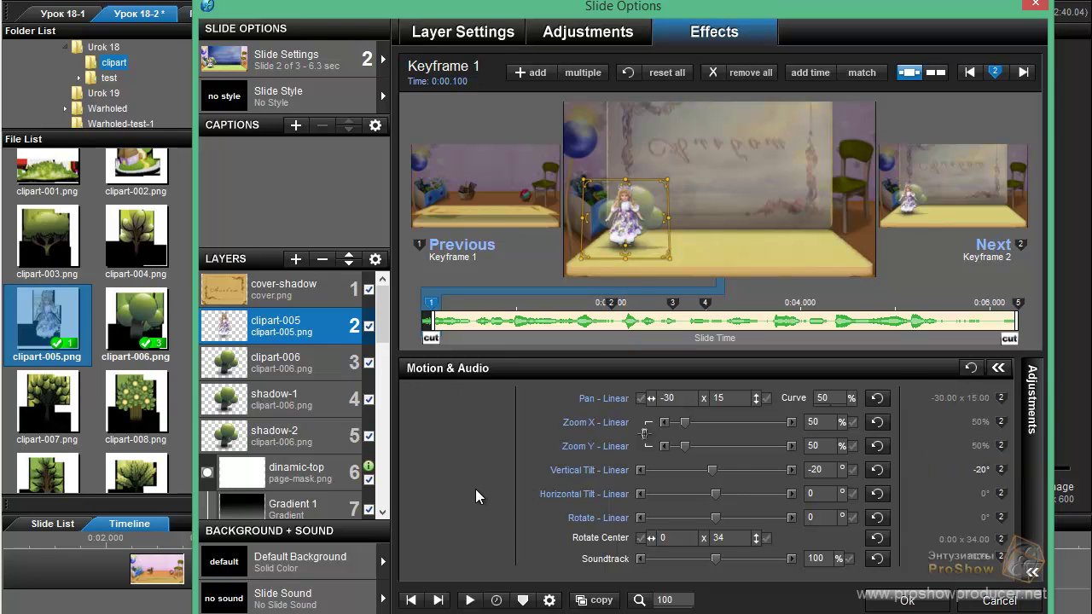
{"action": "left_click", "coordinate": [917, 460]}
{"action": "left_click", "coordinate": [918, 460]}
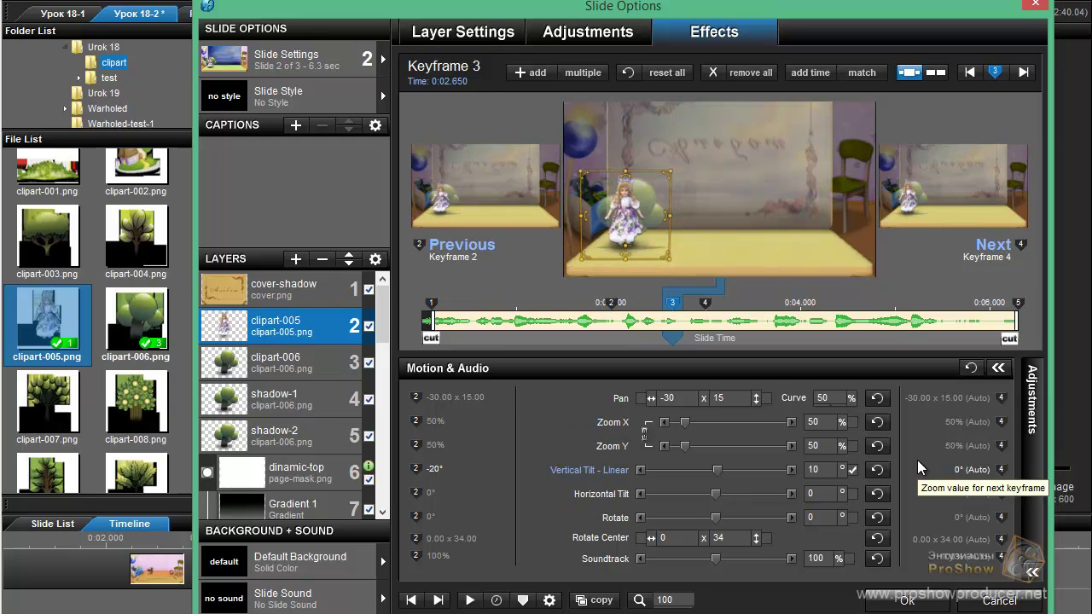
{"action": "left_click", "coordinate": [918, 460]}
{"action": "left_click", "coordinate": [918, 460]}
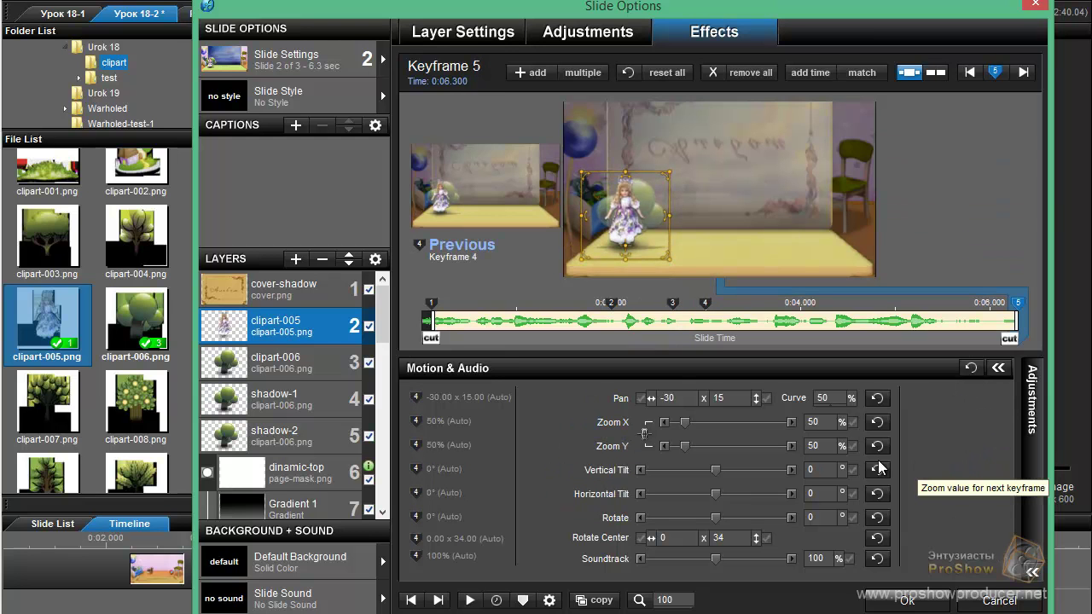
Move the doll to the middle of the stage at keyframe 5 and set its pan to -4 x 20
{"action": "left_click_drag", "start_coordinate": [636, 224], "coordinate": [713, 230]}
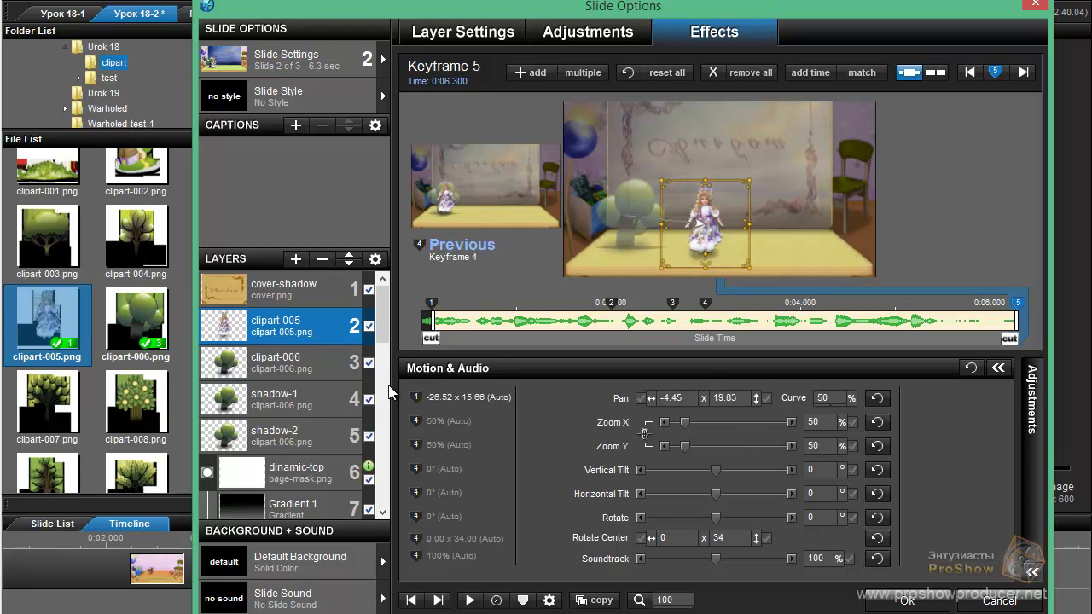
{"action": "left_click", "coordinate": [729, 398]}
{"action": "type", "text": "20"}
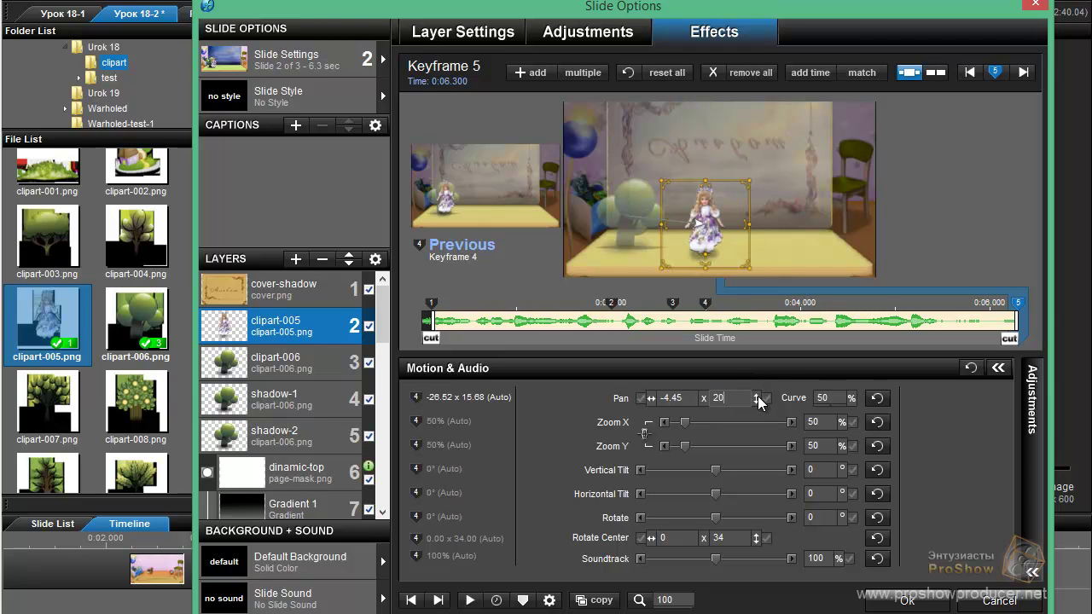
{"action": "left_click", "coordinate": [668, 398]}
{"action": "left_click_drag", "start_coordinate": [668, 398], "coordinate": [696, 397]}
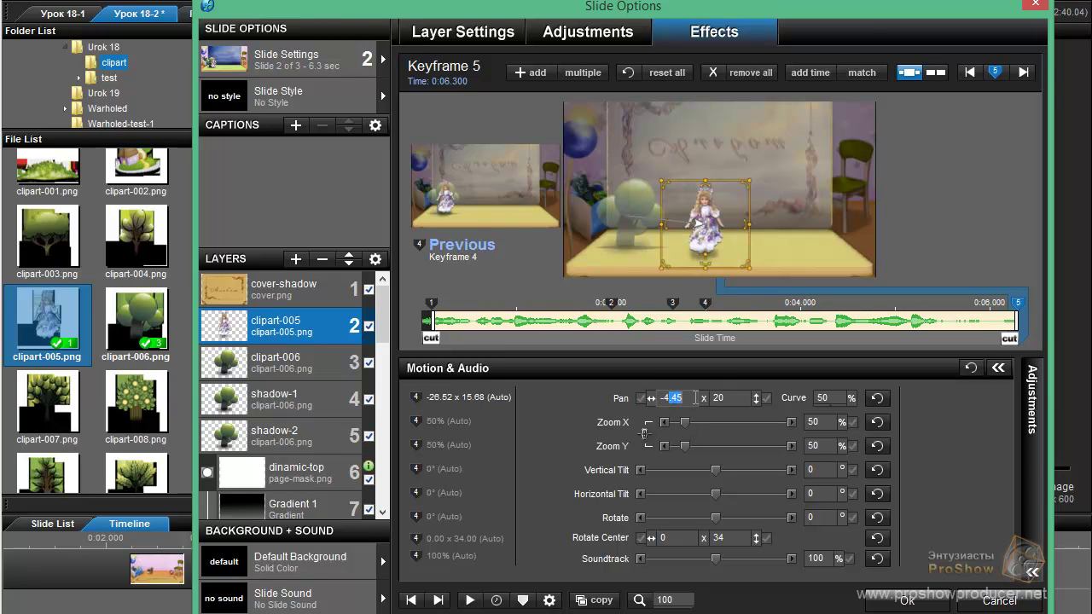
{"action": "key", "text": "BackSpace"}
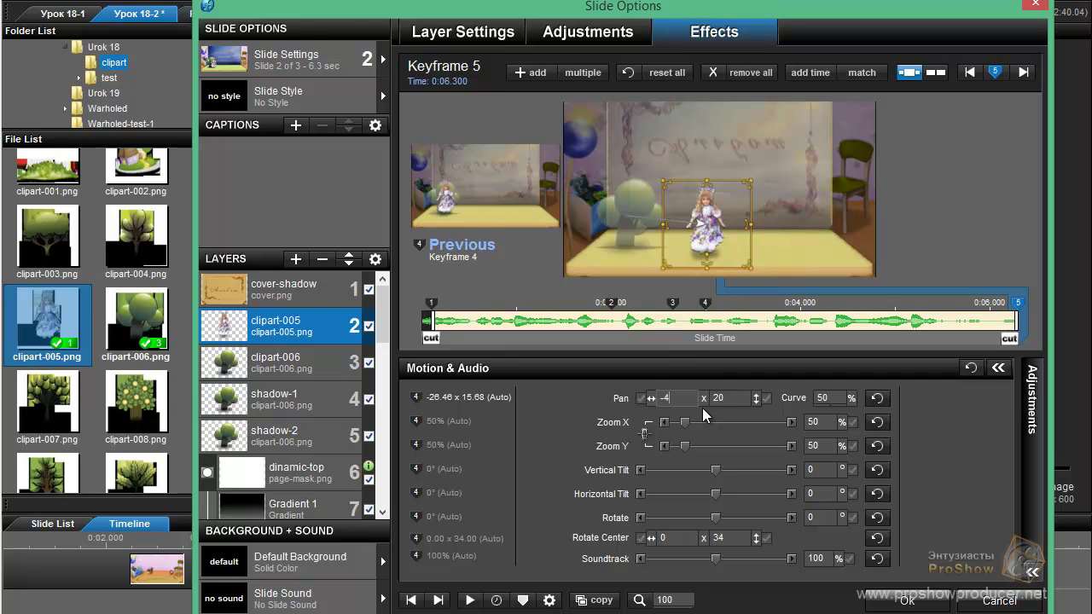
Set the pan of the clipart-005 layer at keyframe 2 to -4 x 20
{"action": "key", "text": "Page_Up"}
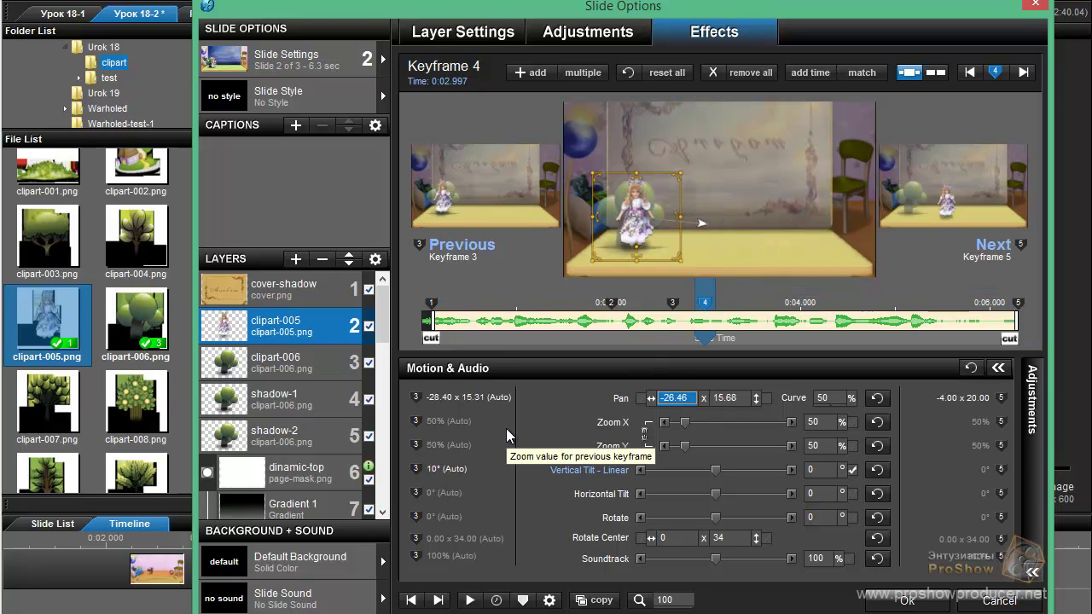
{"action": "key", "text": "Page_Up"}
{"action": "key", "text": "Page_Up"}
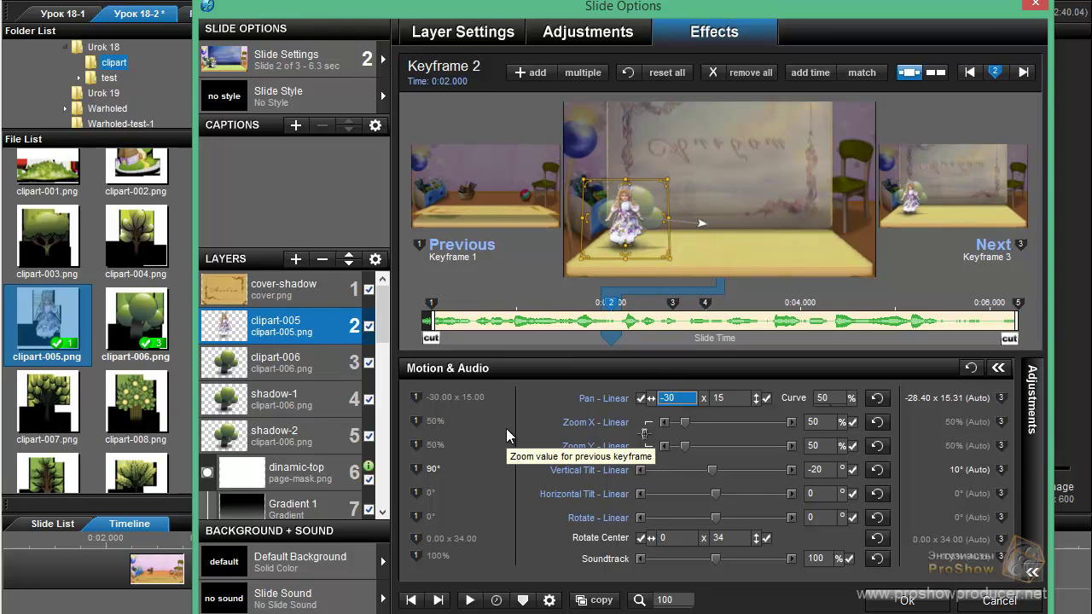
{"action": "type", "text": "-"}
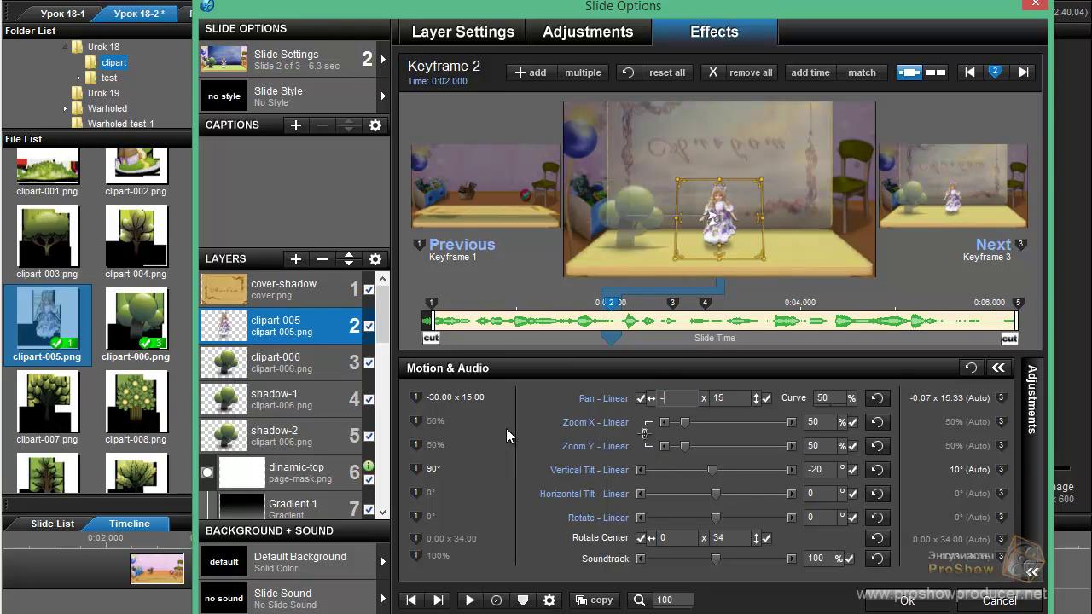
{"action": "type", "text": "4"}
{"action": "double_click", "coordinate": [725, 397]}
{"action": "type", "text": "20"}
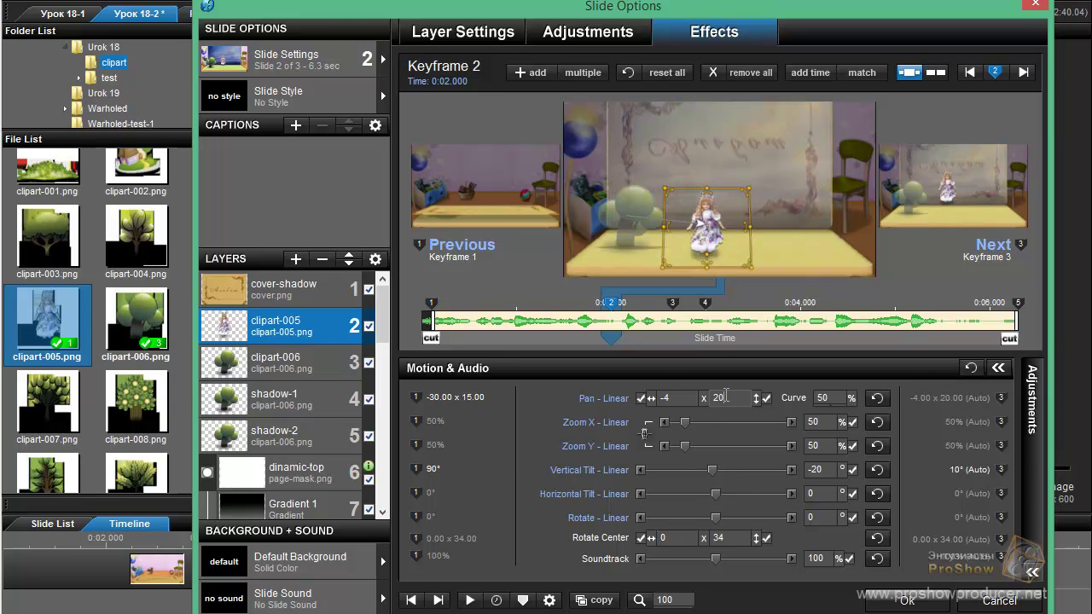
Set the pan of the clipart-005 layer at keyframe 1 to -4 x 20
{"action": "key", "text": "Page_Up"}
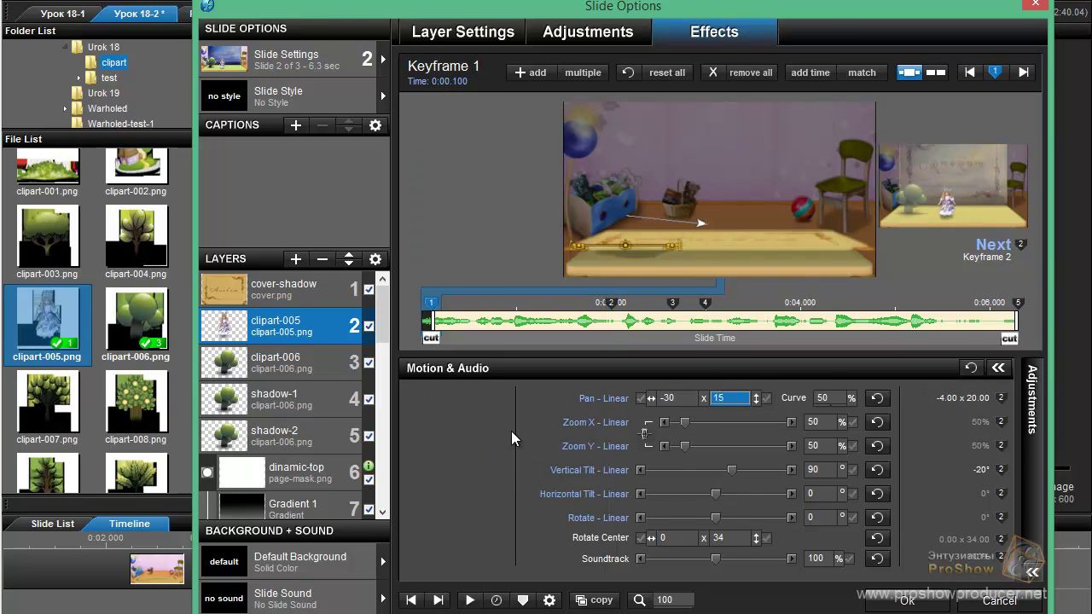
{"action": "type", "text": "20"}
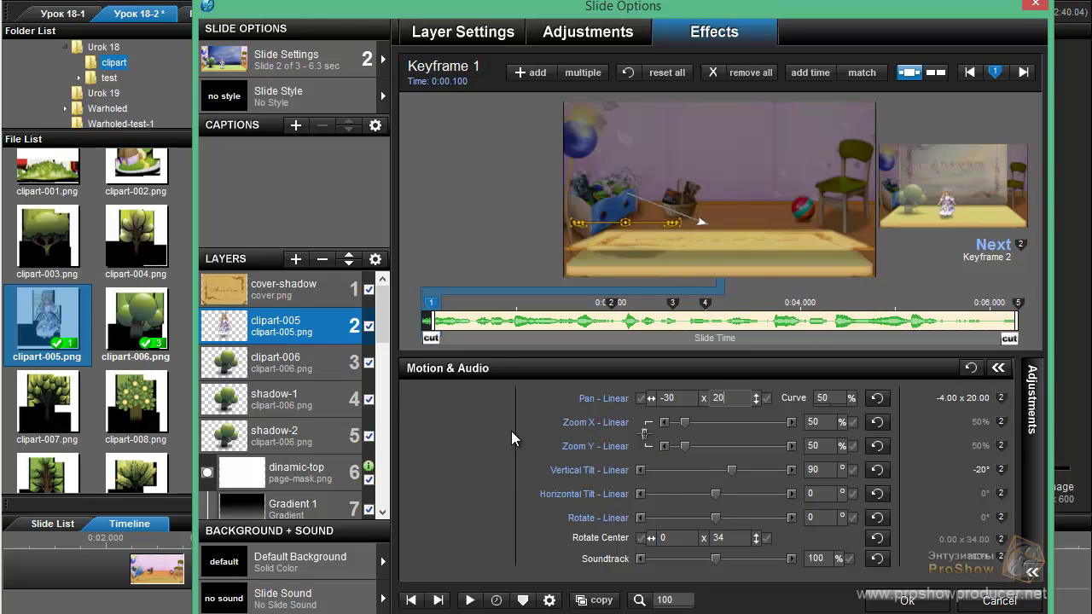
{"action": "left_click", "coordinate": [662, 398]}
{"action": "type", "text": "-4"}
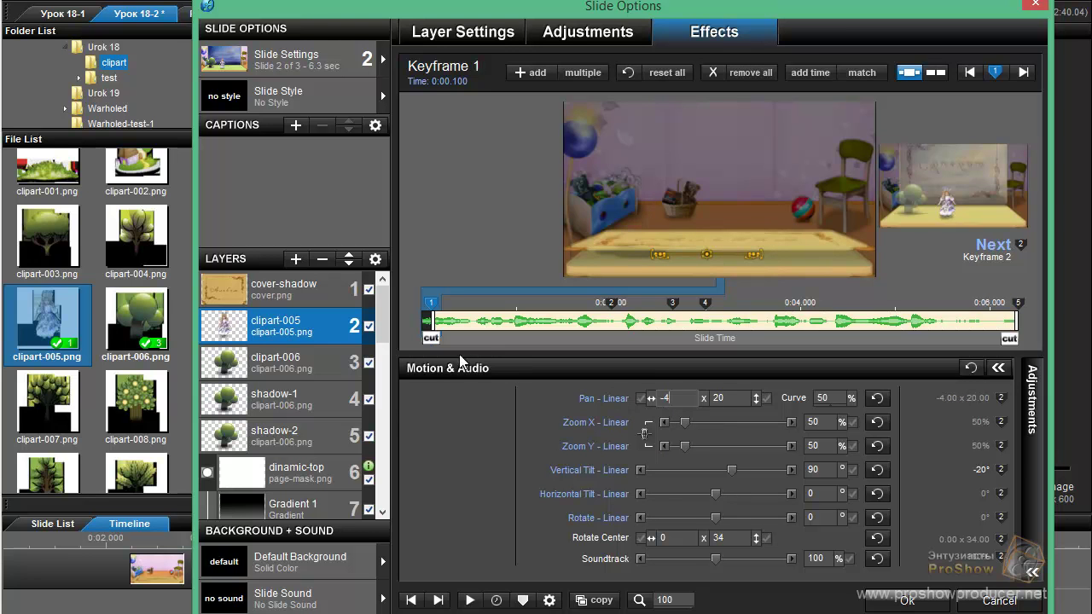
Move keyframe 1 of the clipart-005 layer to the start of the slide, at 0:00.000
{"action": "mouse_move", "coordinate": [455, 342]}
{"action": "left_mouse_down"}
{"action": "mouse_move", "coordinate": [828, 340]}
{"action": "mouse_move", "coordinate": [512, 345]}
{"action": "mouse_move", "coordinate": [437, 362]}
{"action": "left_mouse_up"}
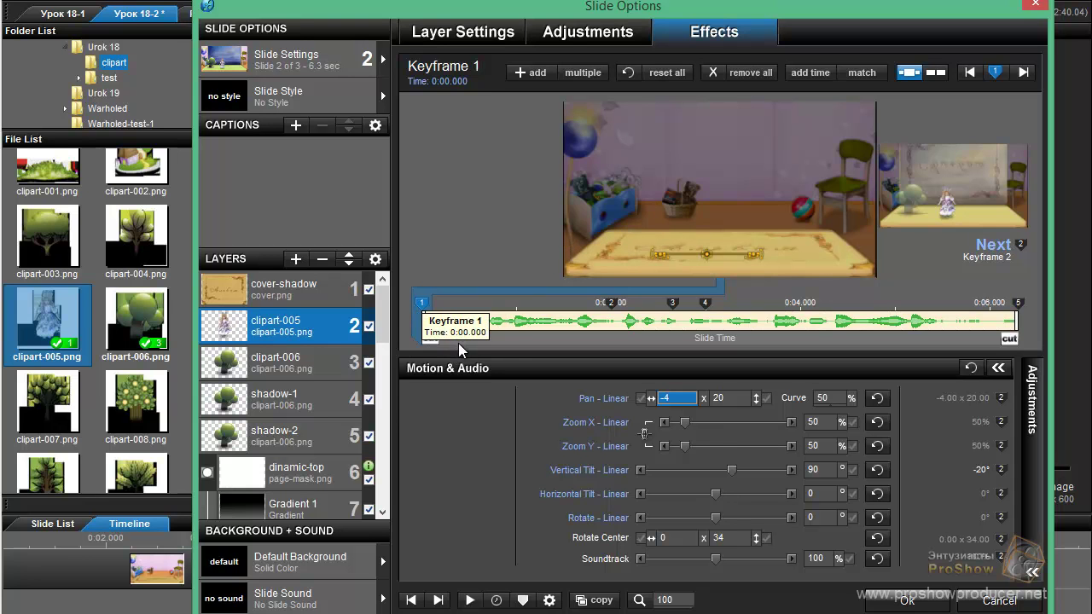
{"action": "mouse_move", "coordinate": [506, 340]}
{"action": "left_mouse_down"}
{"action": "mouse_move", "coordinate": [410, 348]}
{"action": "mouse_move", "coordinate": [440, 338]}
{"action": "left_mouse_up"}
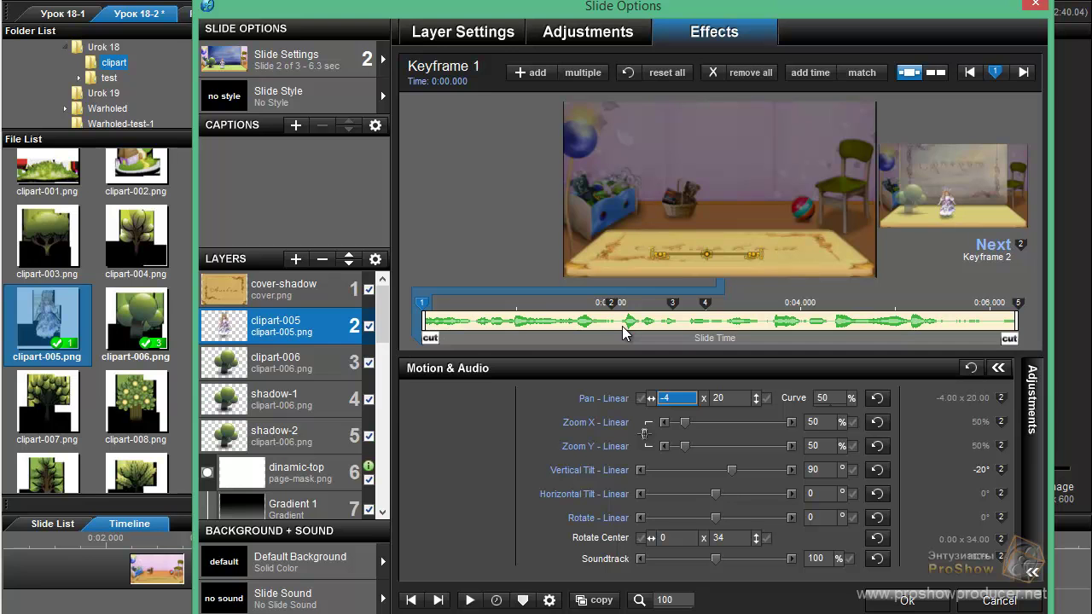
{"action": "mouse_move", "coordinate": [469, 342]}
{"action": "left_mouse_down"}
{"action": "mouse_move", "coordinate": [736, 342]}
{"action": "mouse_move", "coordinate": [600, 343]}
{"action": "mouse_move", "coordinate": [642, 343]}
{"action": "left_mouse_up"}
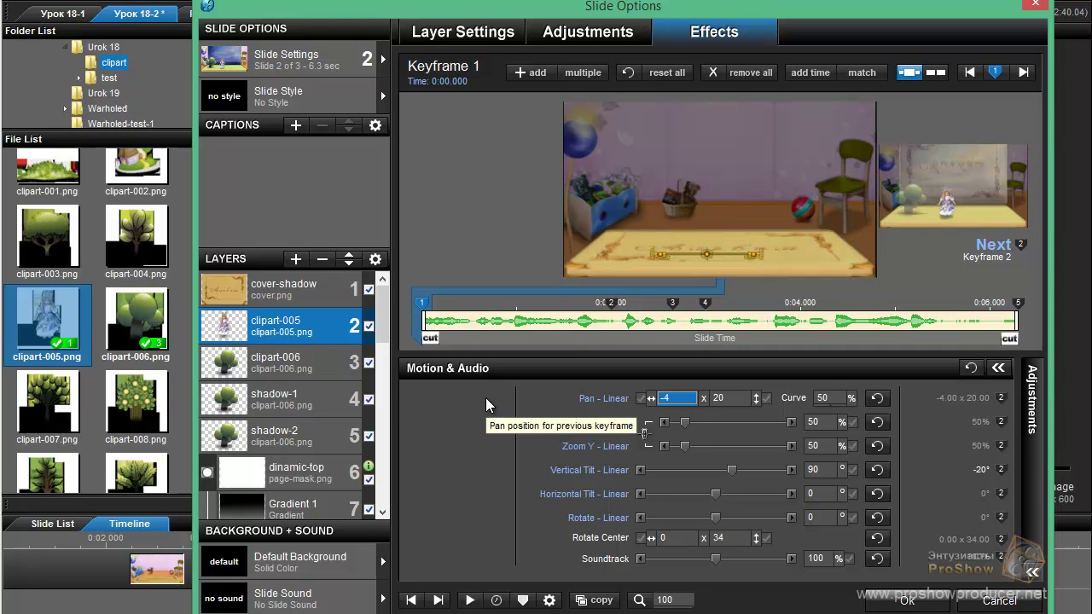
Shift the doll's keyframes 2, 3 and 4 about 0.1 s later, placing keyframe 2 at 0:02.120
{"action": "left_click", "coordinate": [613, 304]}
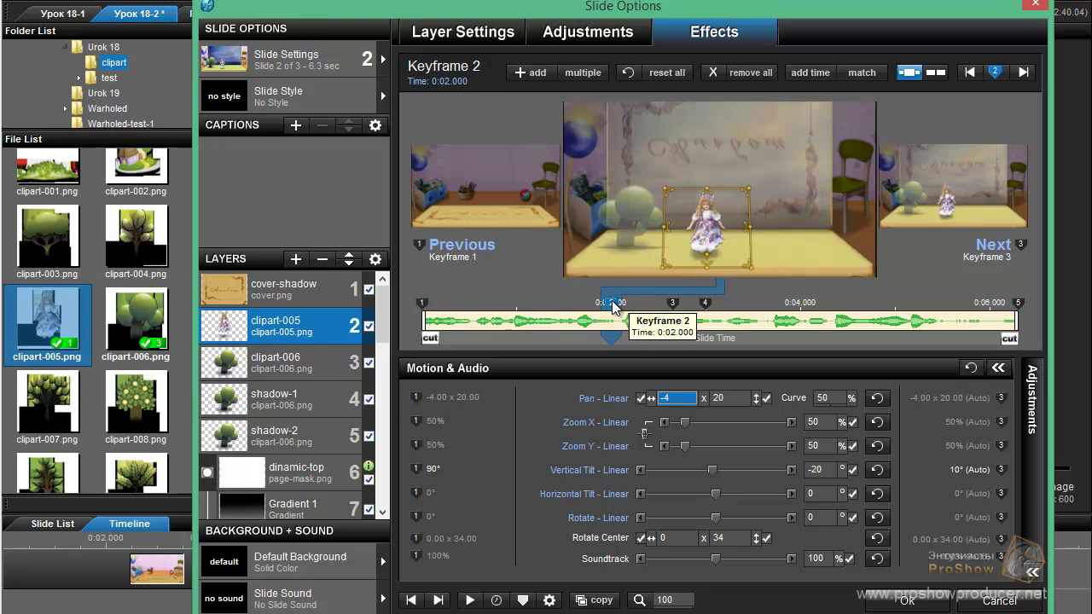
{"action": "left_click_drag", "start_coordinate": [613, 305], "coordinate": [622, 312]}
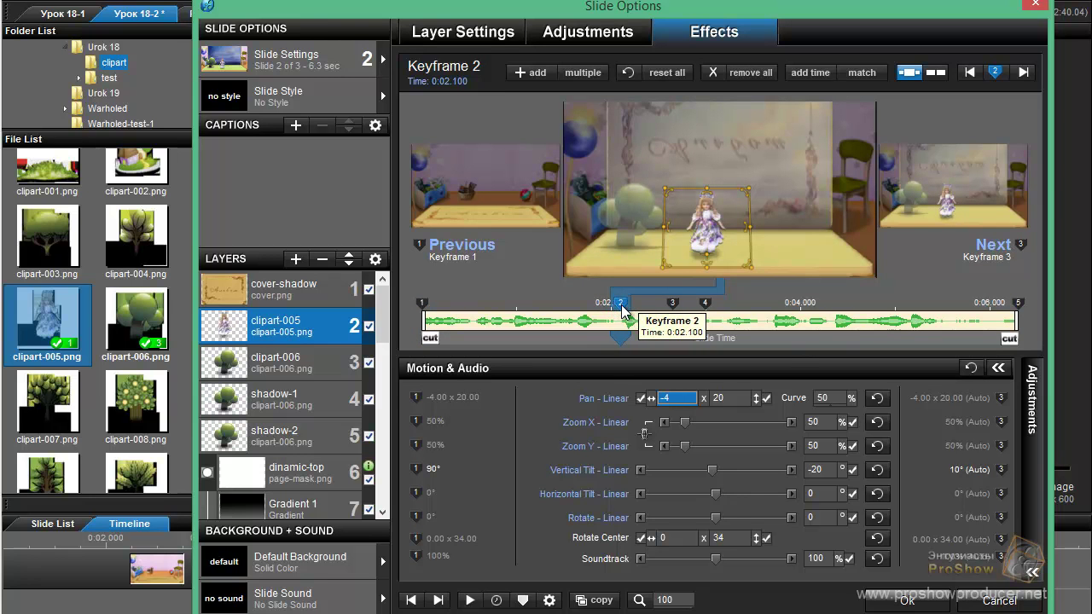
{"action": "left_click", "coordinate": [707, 307]}
{"action": "left_click_drag", "start_coordinate": [707, 308], "coordinate": [716, 311]}
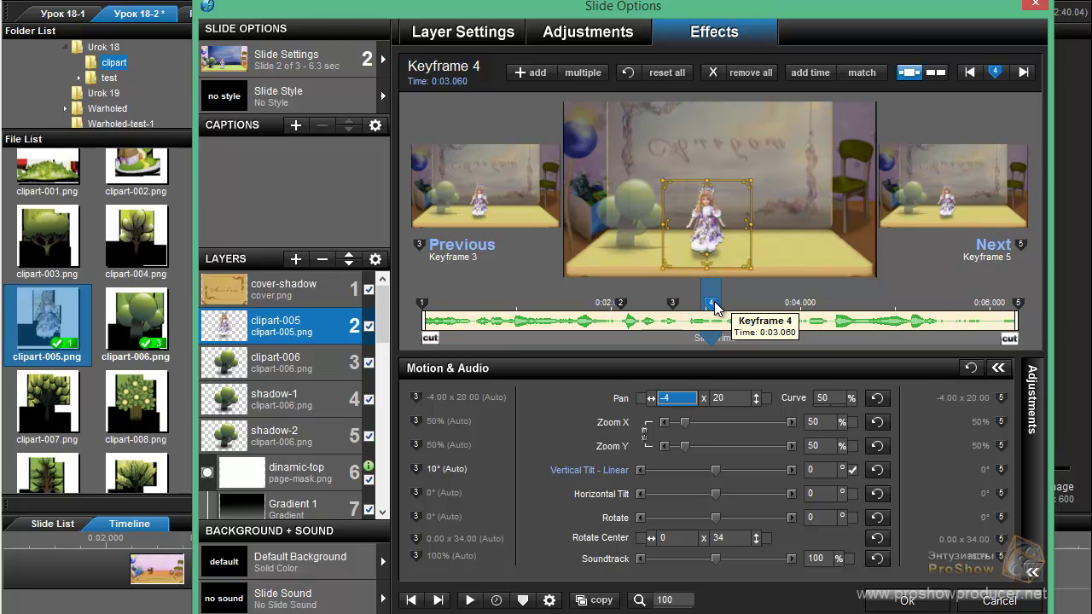
{"action": "left_click", "coordinate": [675, 304]}
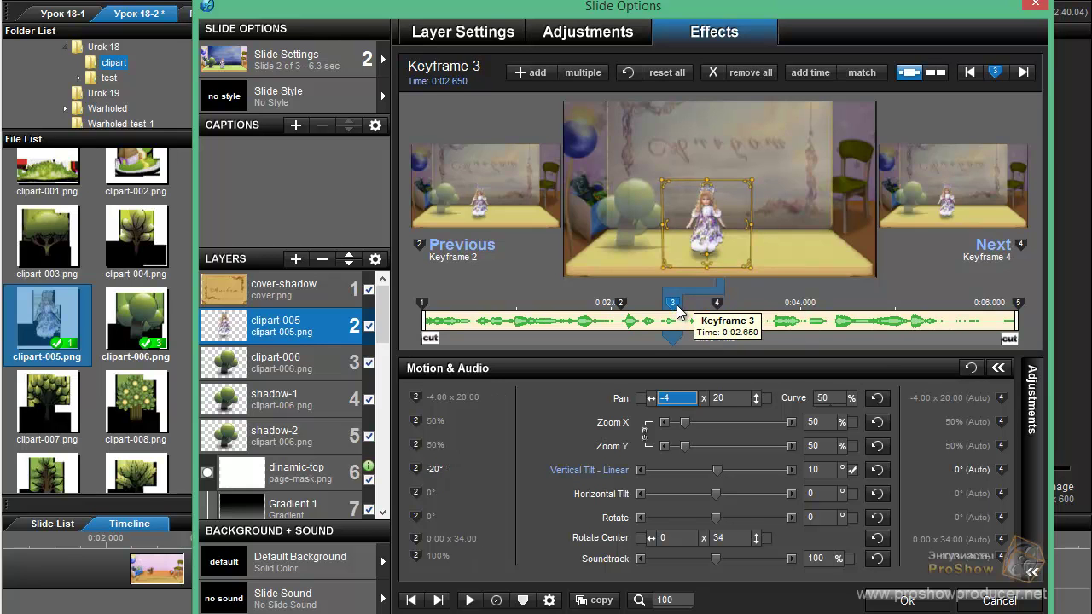
{"action": "left_click_drag", "start_coordinate": [677, 305], "coordinate": [686, 304]}
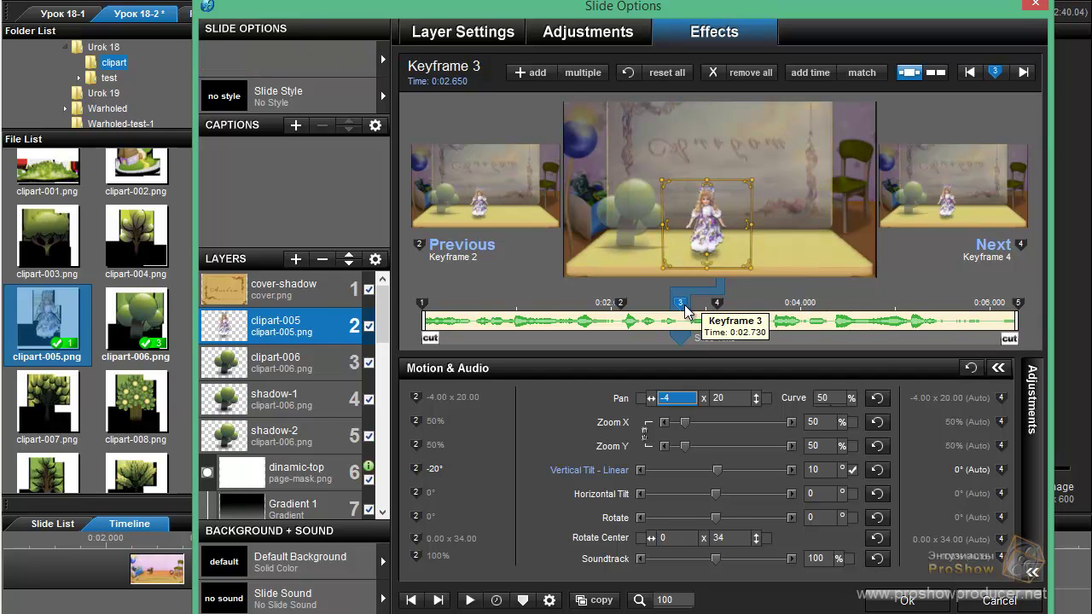
{"action": "left_click", "coordinate": [622, 306]}
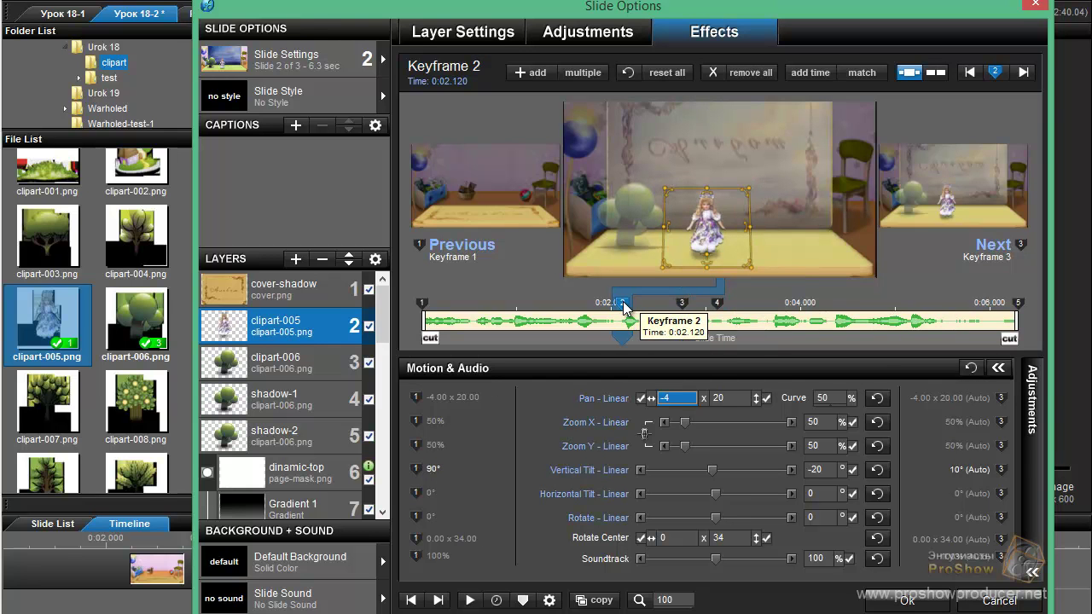
Preview the slide's animation and delay the doll's keyframe 2 to 0:02.210
{"action": "left_click", "coordinate": [470, 600]}
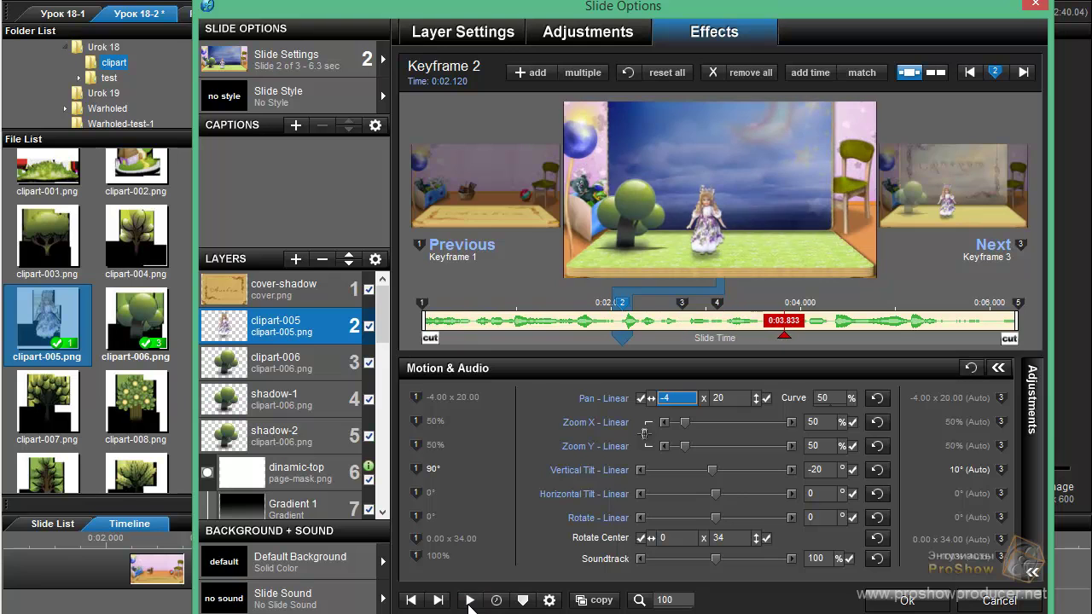
{"action": "left_click", "coordinate": [469, 600]}
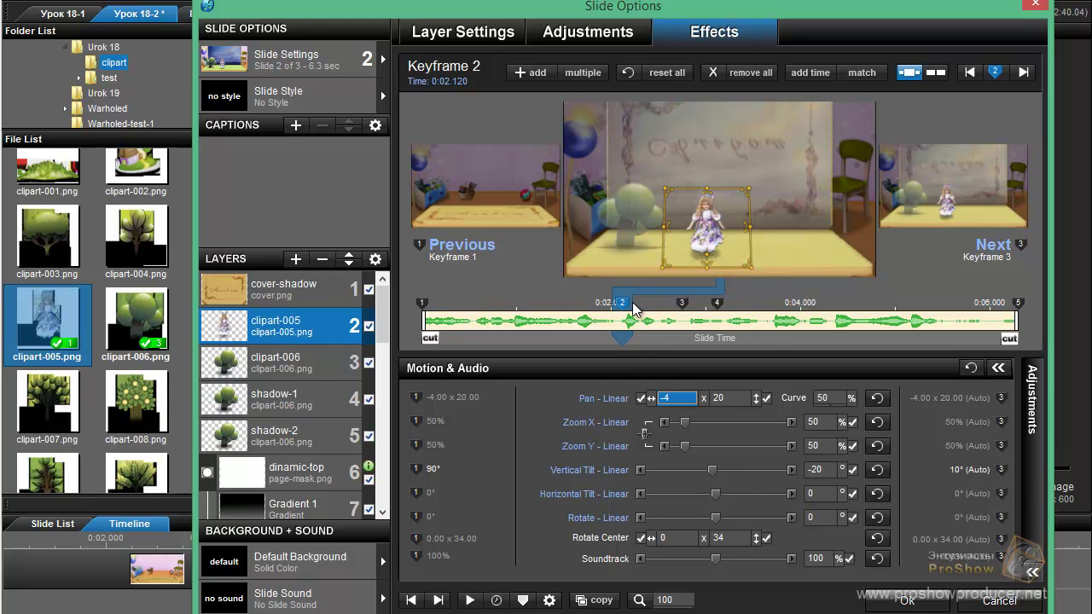
{"action": "left_click_drag", "start_coordinate": [627, 309], "coordinate": [635, 308]}
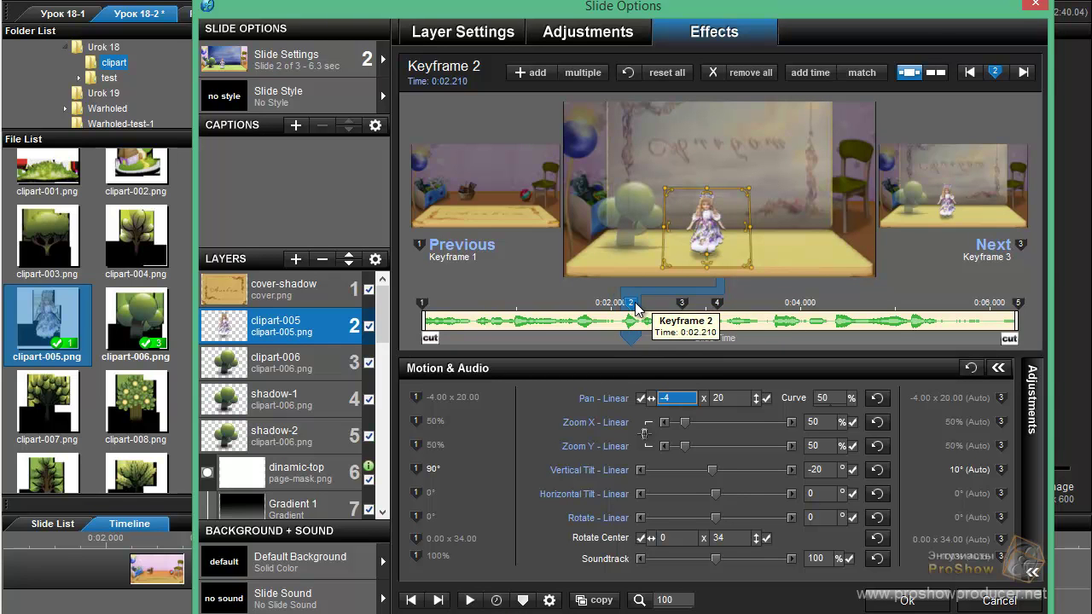
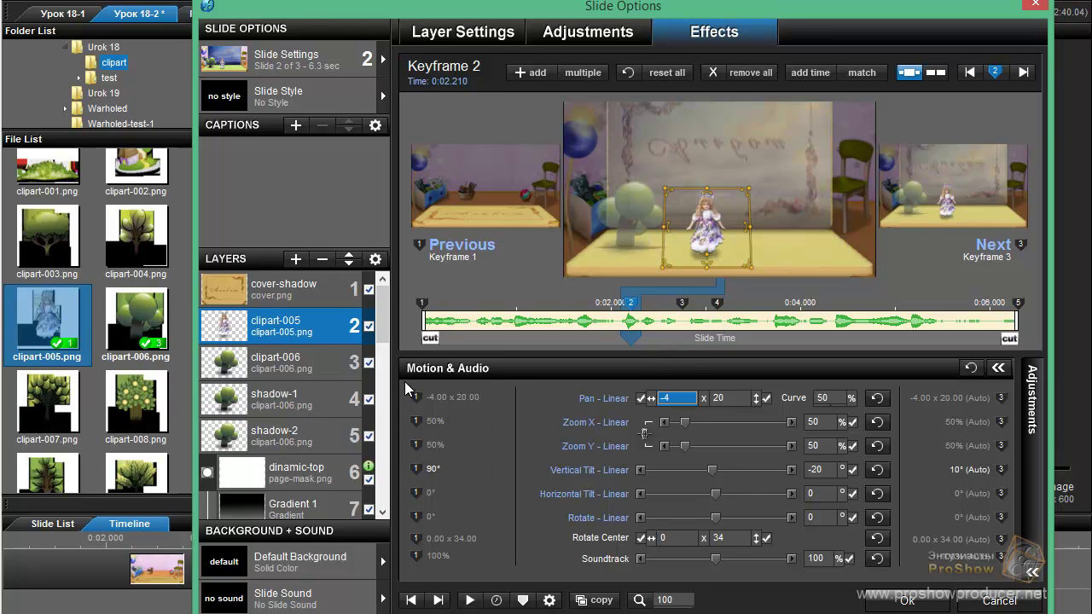
Duplicate the shadow-1 layer directly below the doll layer and replace the copy's image with clipart-005.png
{"action": "left_click", "coordinate": [292, 392]}
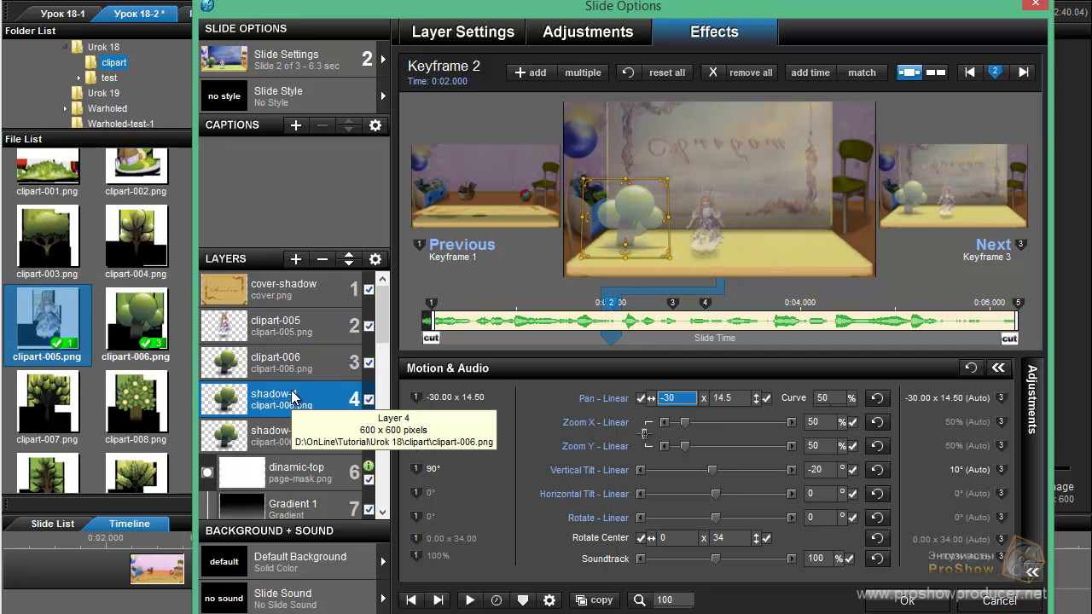
{"action": "right_click", "coordinate": [292, 397]}
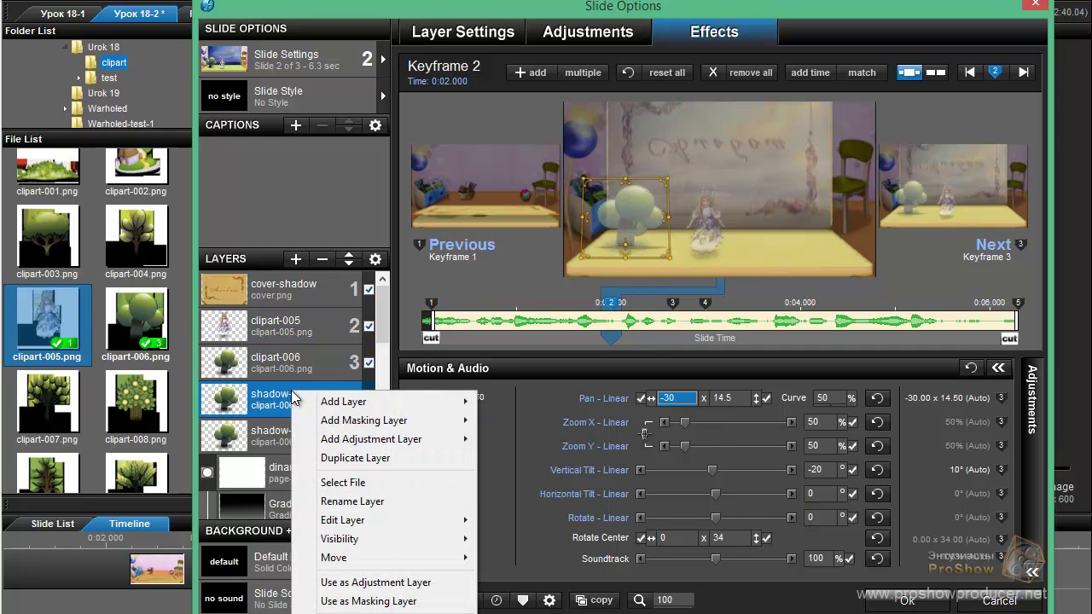
{"action": "left_click", "coordinate": [353, 457]}
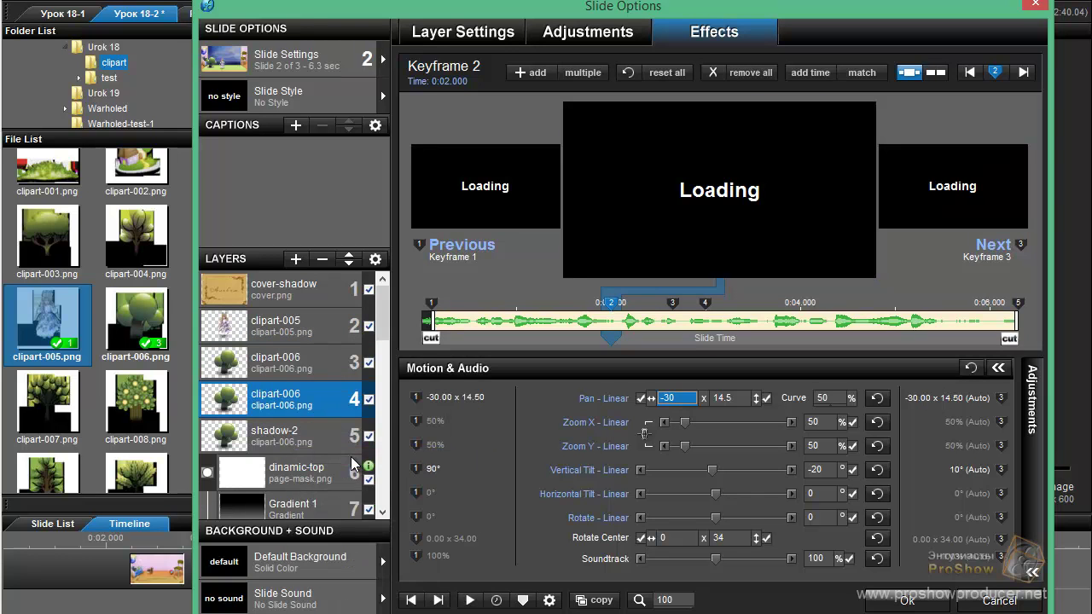
{"action": "left_click", "coordinate": [350, 255]}
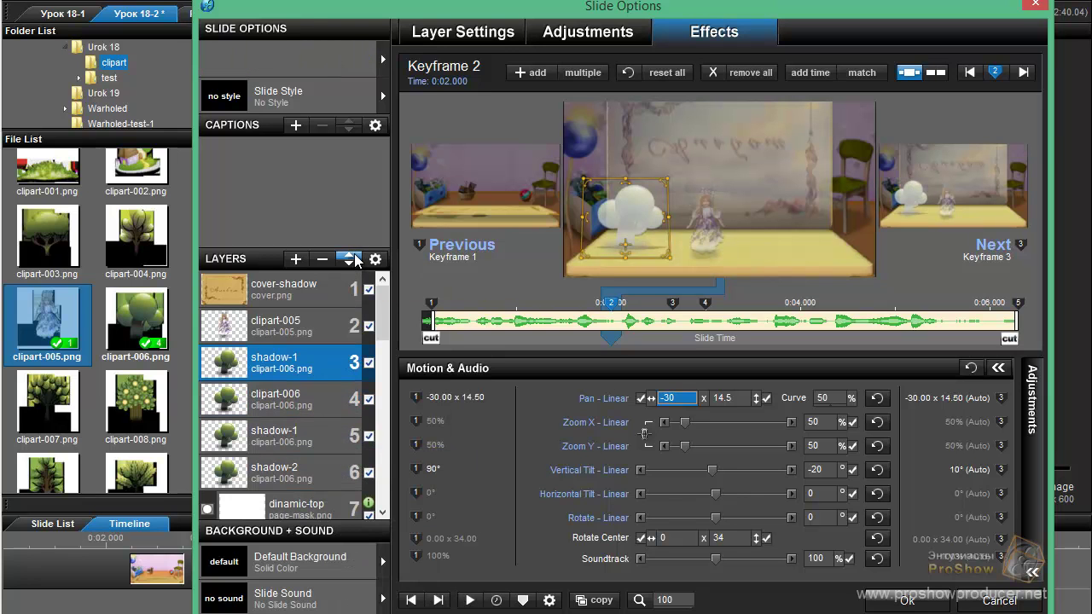
{"action": "left_click_drag", "start_coordinate": [58, 314], "coordinate": [288, 360]}
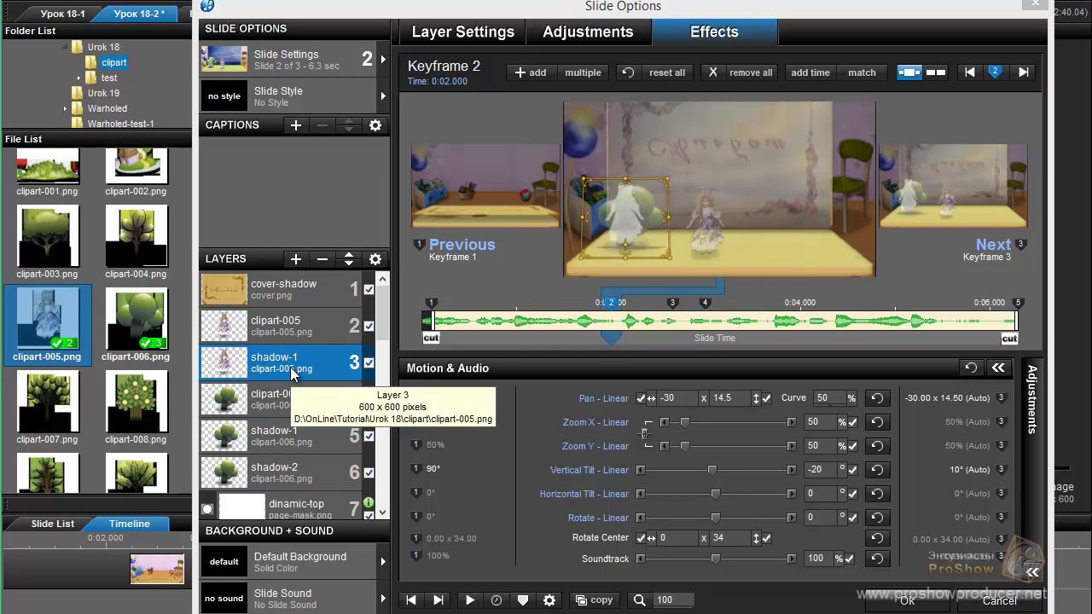
Check the doll's pan values and set the pan of its shadow-1 layer at keyframe 2 to -4 x 19.5
{"action": "left_click", "coordinate": [299, 331]}
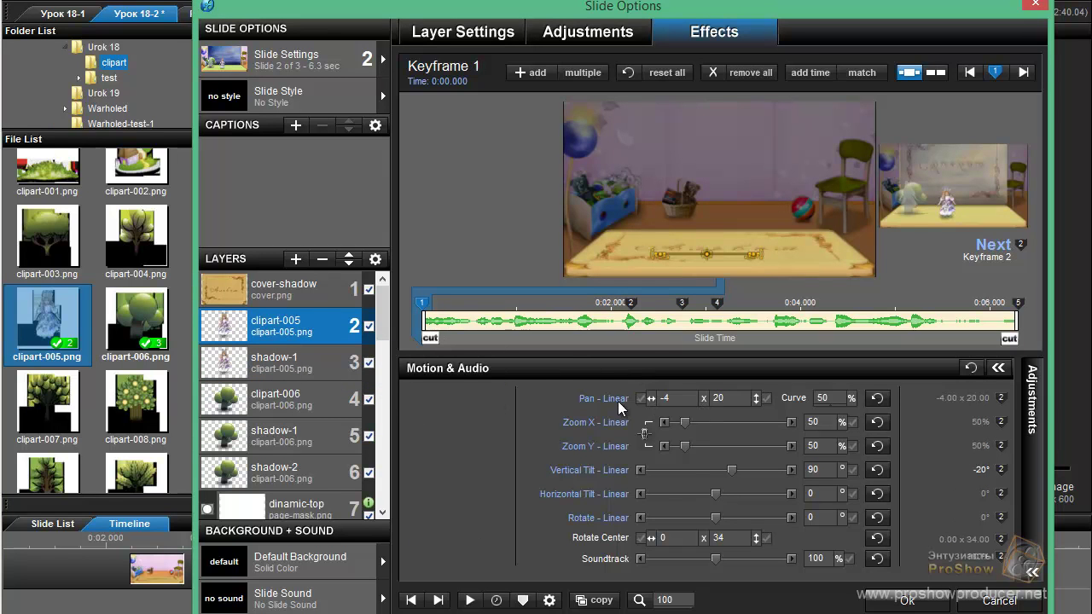
{"action": "left_click", "coordinate": [314, 369]}
{"action": "double_click", "coordinate": [680, 400]}
{"action": "type", "text": "-4"}
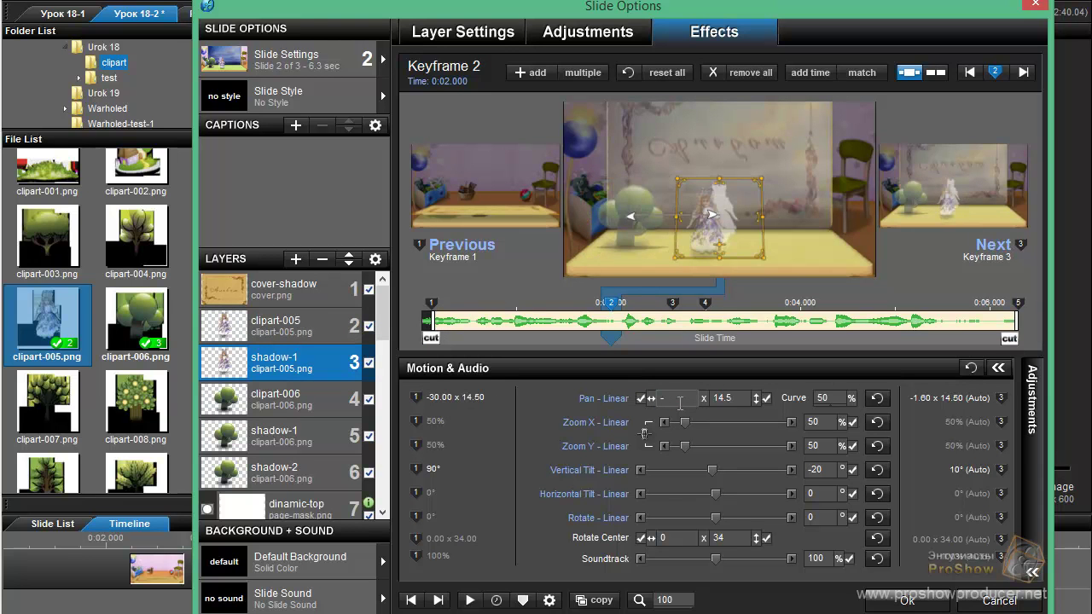
{"action": "double_click", "coordinate": [732, 399]}
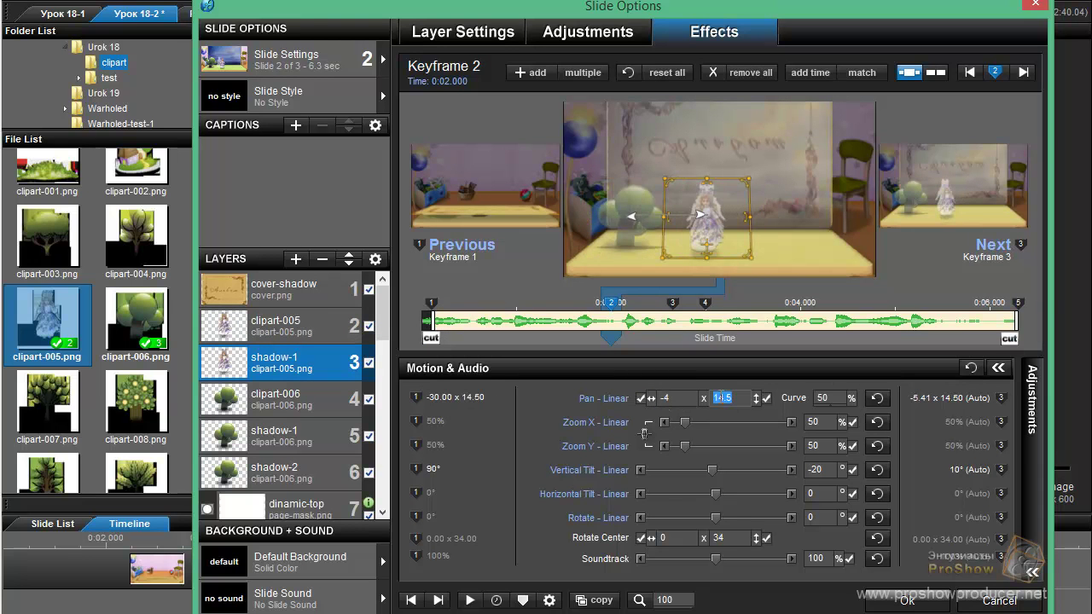
{"action": "type", "text": "18"}
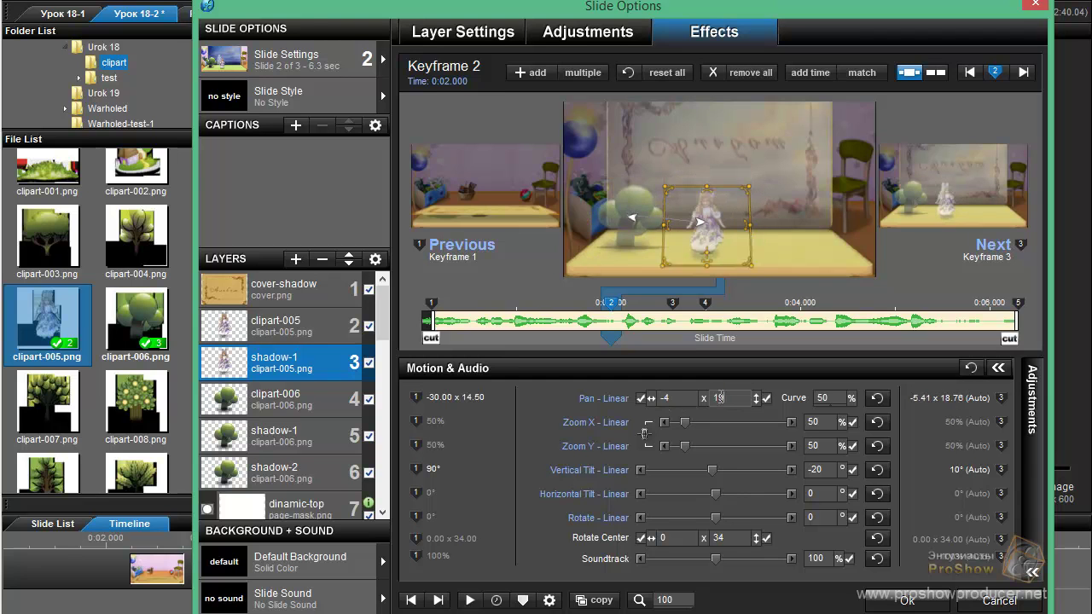
{"action": "type", "text": ".5"}
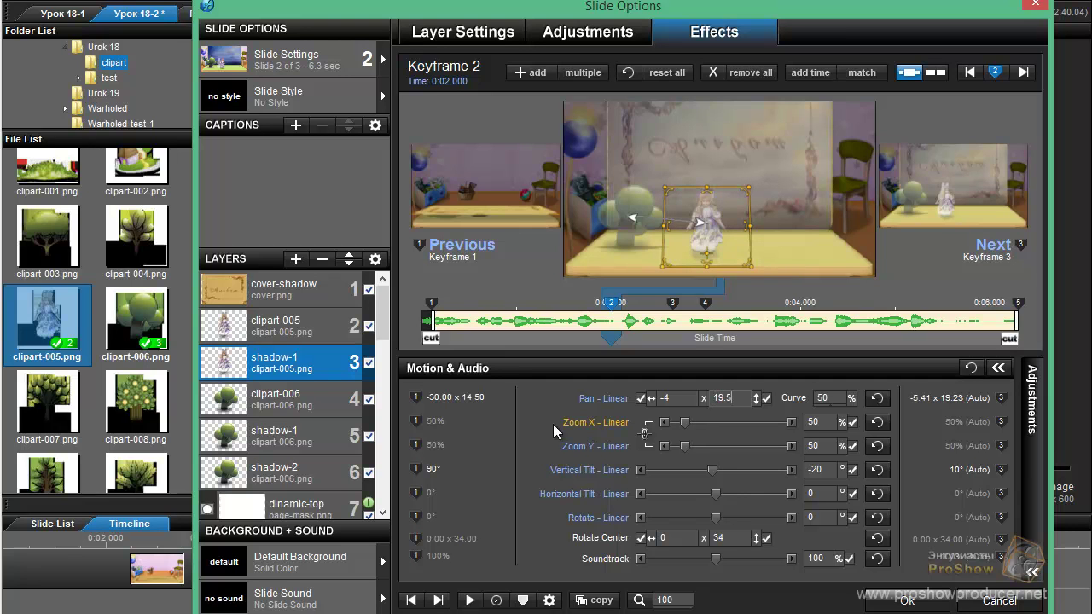
Set the pan of the doll's shadow-1 layer at keyframe 1 to -4 x 19.5
{"action": "key", "text": "Page_Up"}
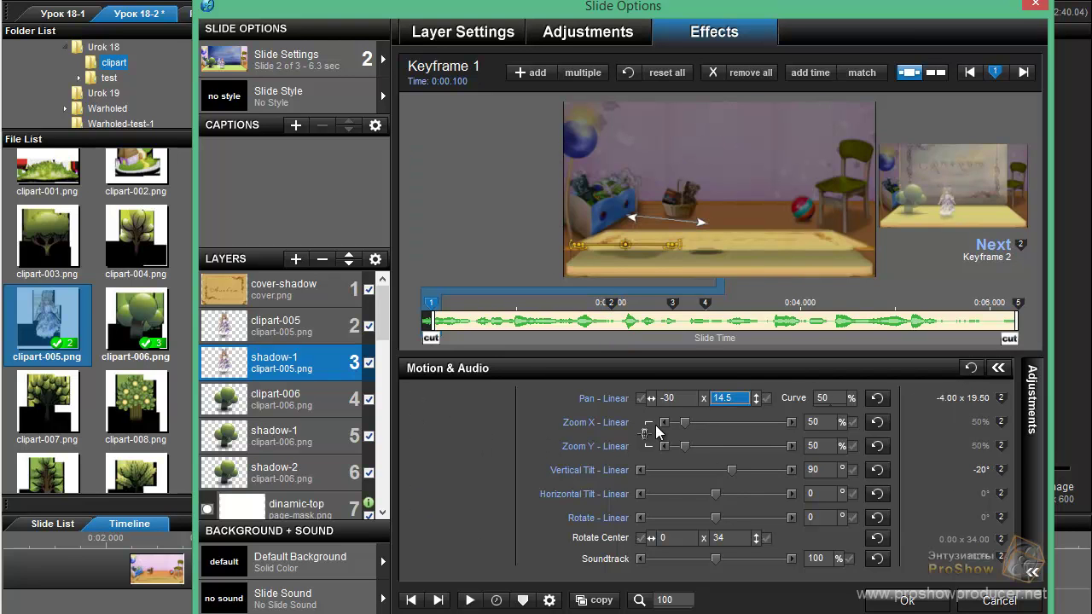
{"action": "type", "text": "1"}
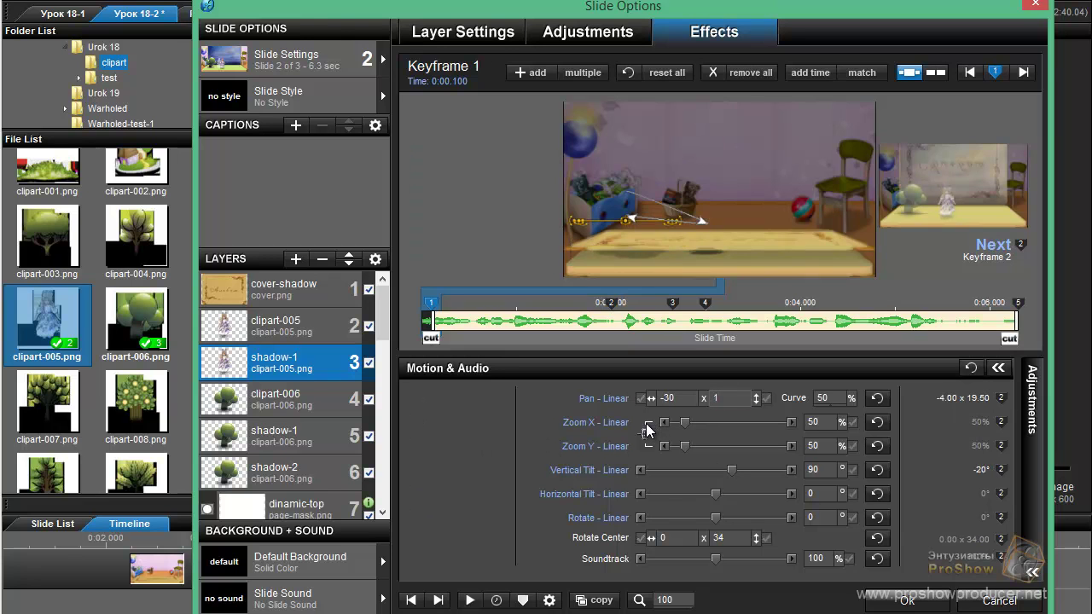
{"action": "type", "text": "9.5"}
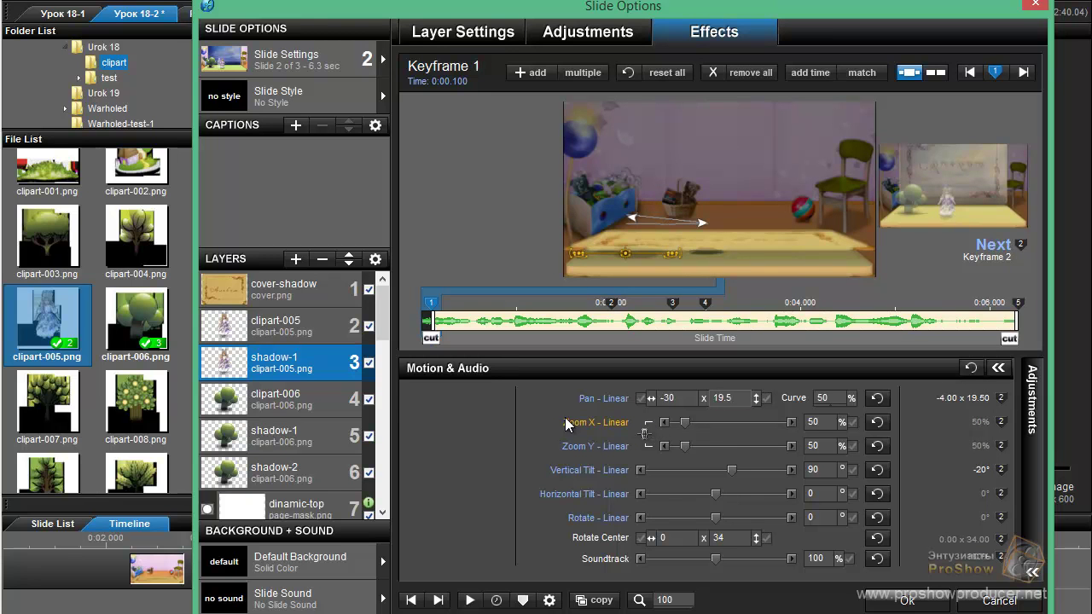
{"action": "left_click", "coordinate": [668, 397]}
{"action": "type", "text": "-4"}
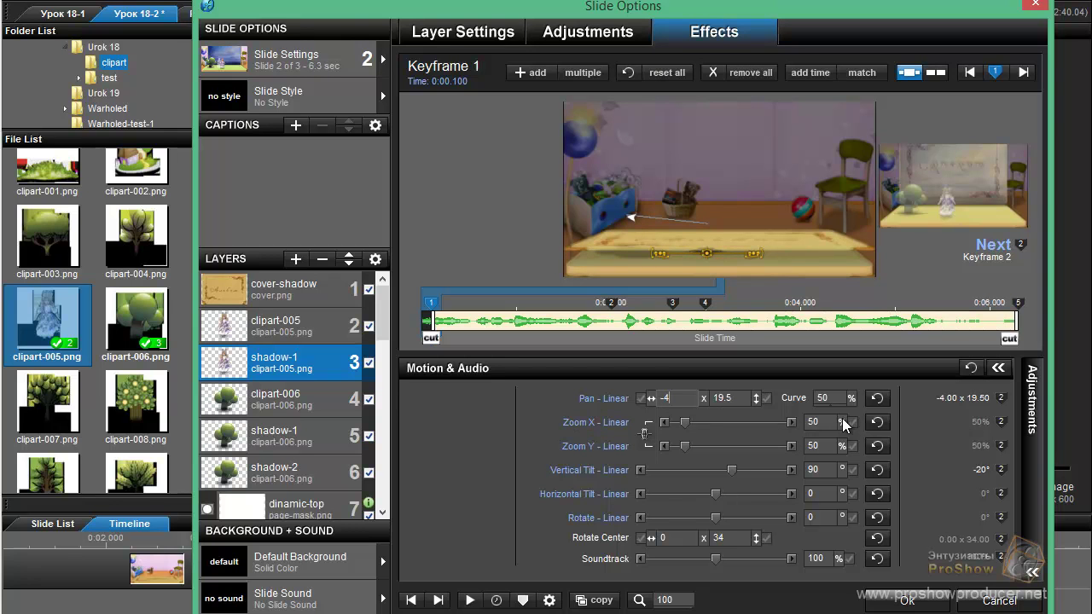
Set the pan of the doll's shadow-1 layer at keyframe 5 to -4 x 19.5
{"action": "key", "text": "Page_Down"}
{"action": "key", "text": "Page_Down"}
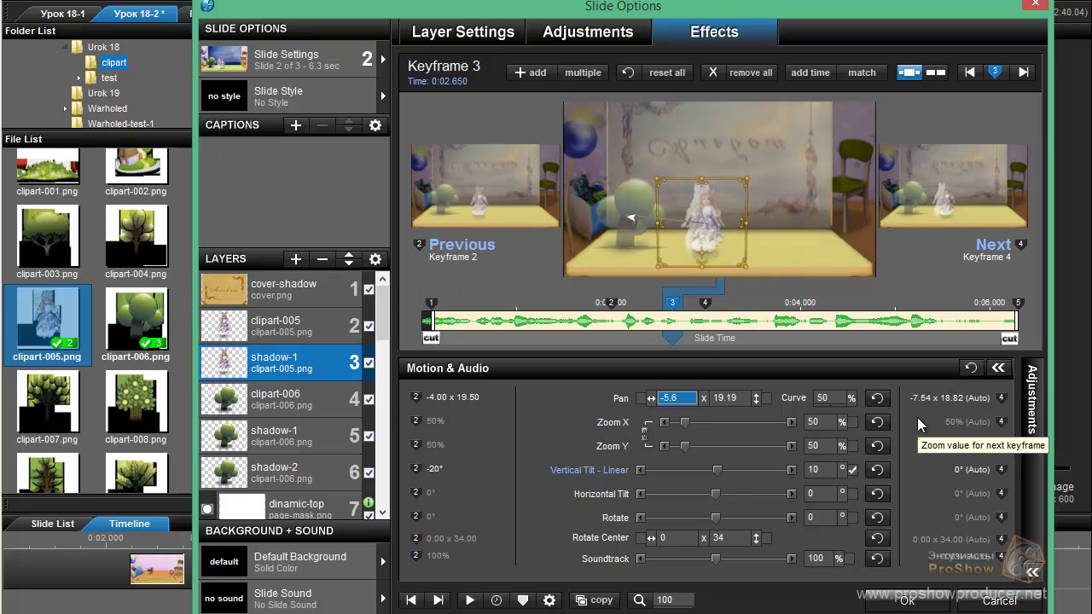
{"action": "key", "text": "Page_Down"}
{"action": "key", "text": "Page_Down"}
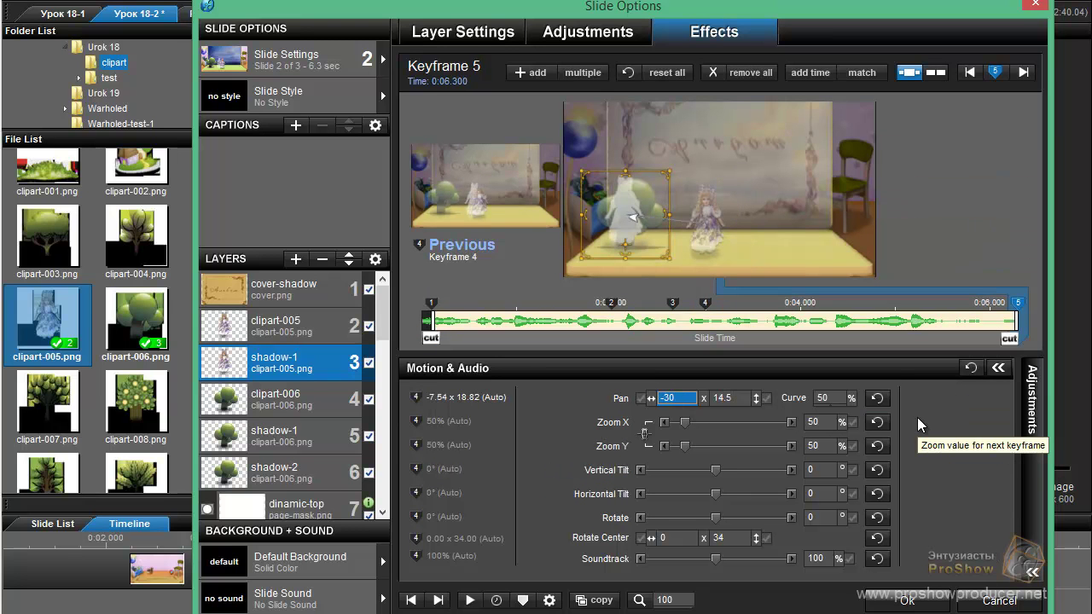
{"action": "left_click", "coordinate": [684, 398]}
{"action": "type", "text": "-4"}
{"action": "left_click", "coordinate": [739, 399]}
{"action": "type", "text": "1"}
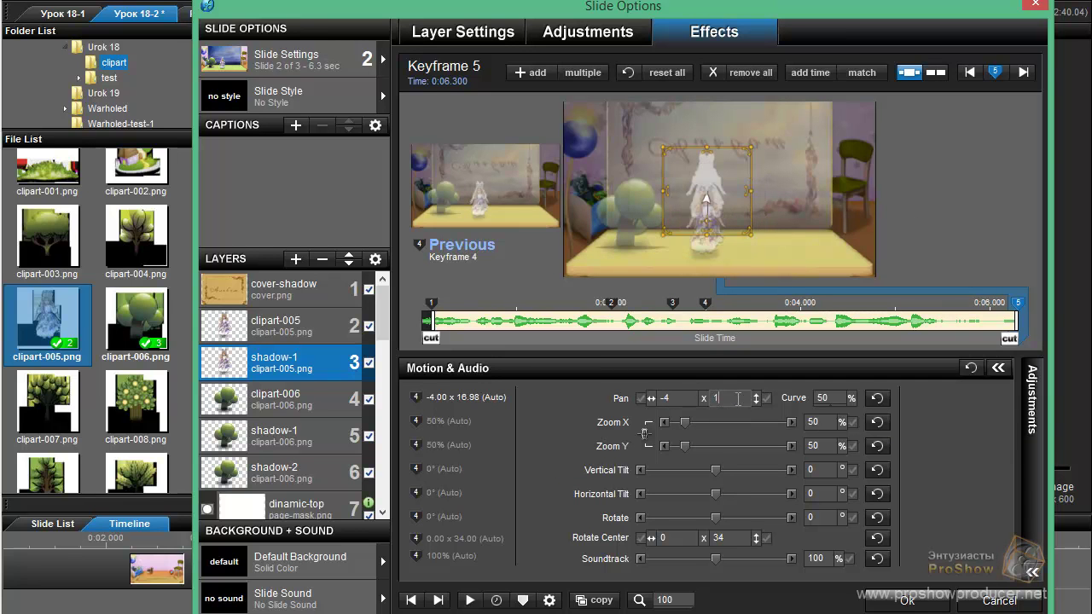
{"action": "type", "text": "9.5"}
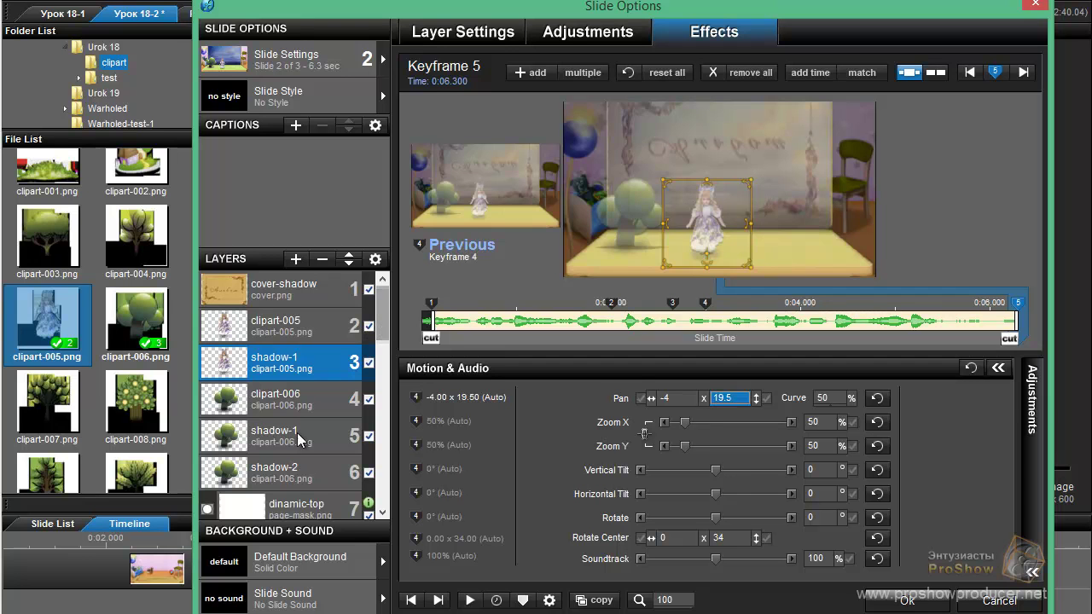
Duplicate the tree's shadow-2 layer directly below the doll's shadow-1 layer and replace the copy's image with clipart-005.png
{"action": "left_click", "coordinate": [279, 476]}
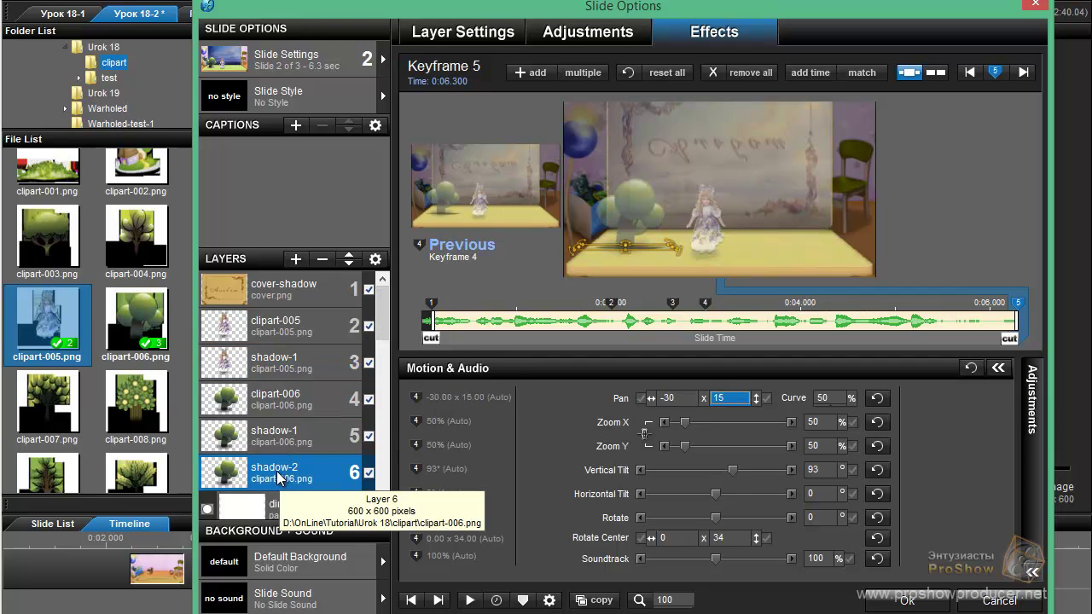
{"action": "right_click", "coordinate": [279, 478]}
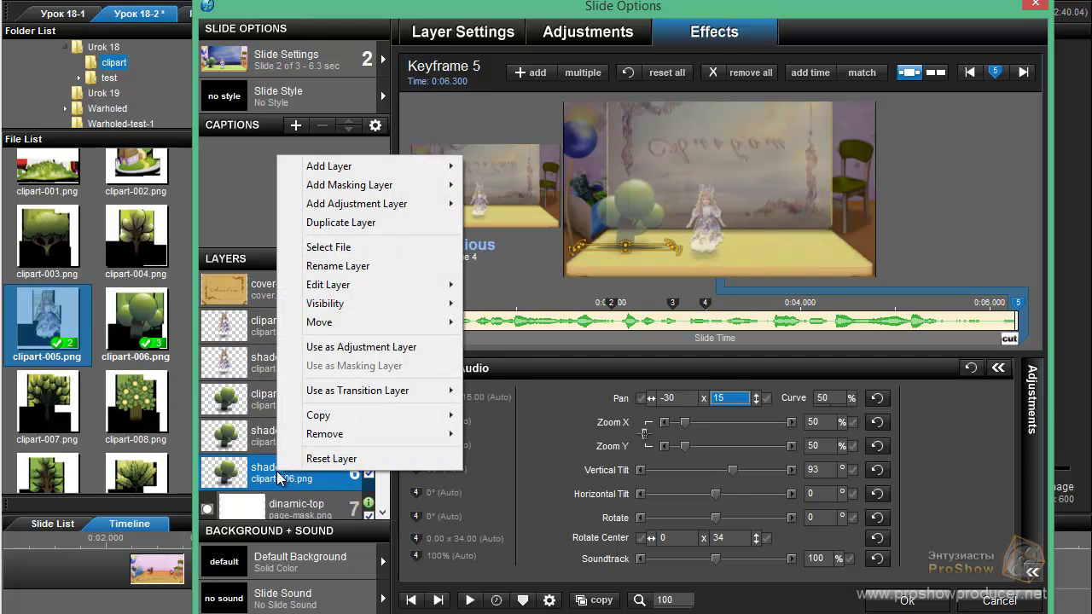
{"action": "left_click", "coordinate": [333, 225]}
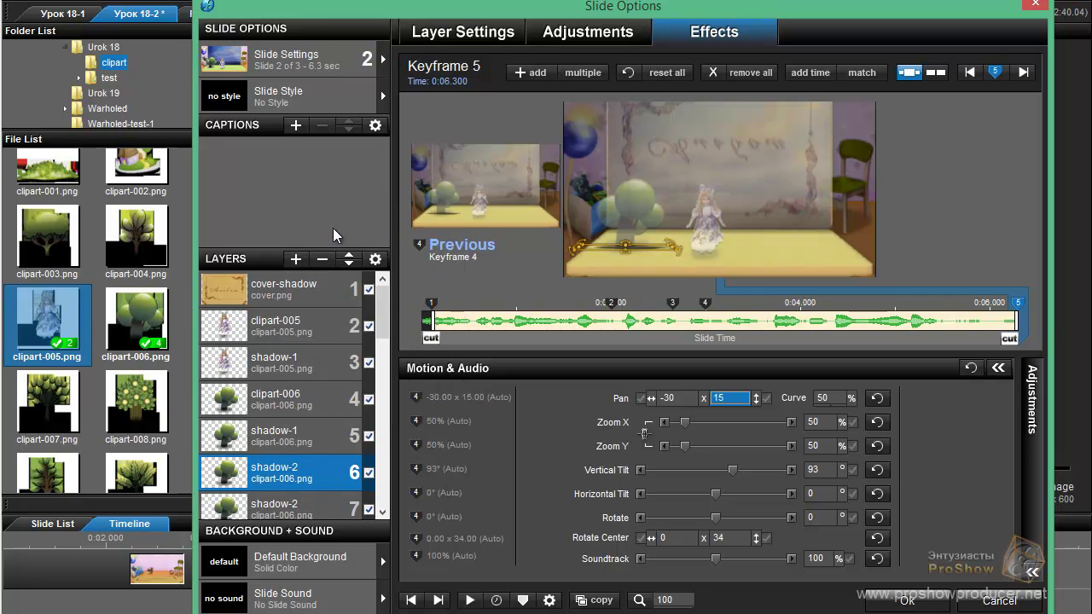
{"action": "left_click", "coordinate": [356, 261]}
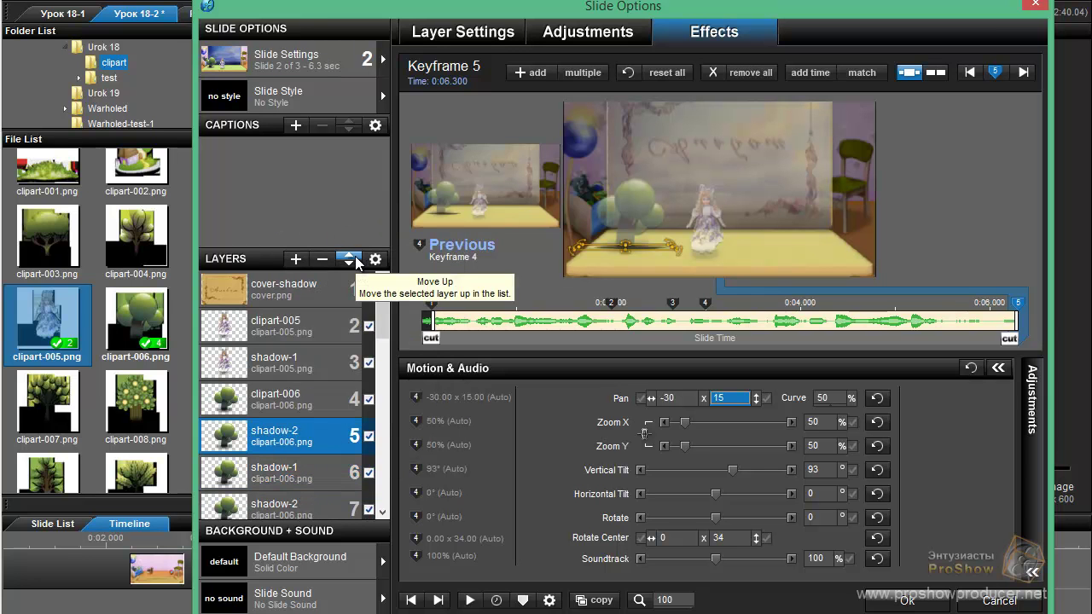
{"action": "left_click", "coordinate": [356, 261]}
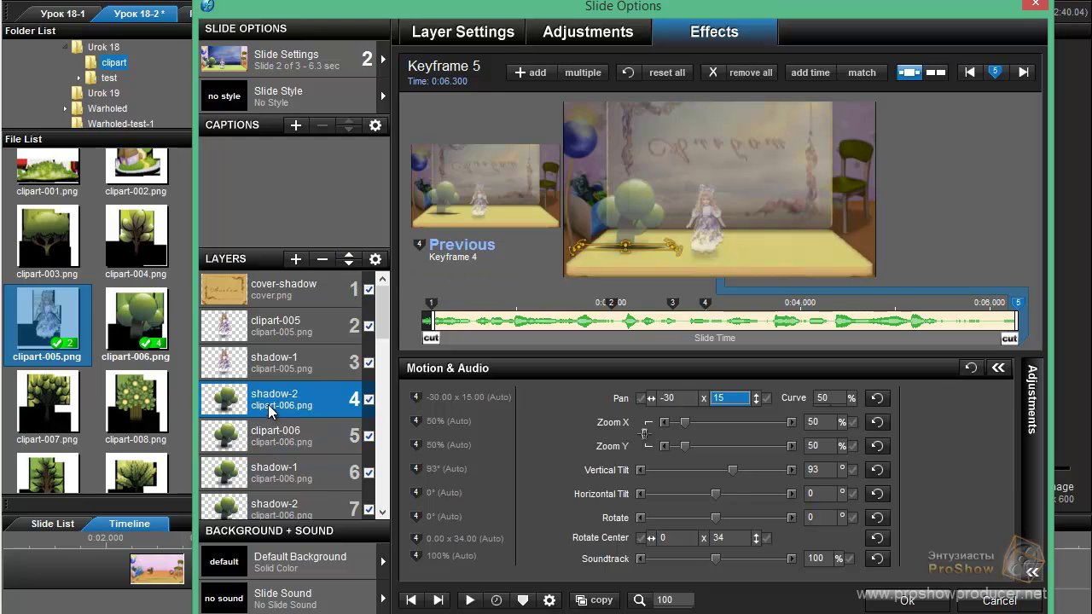
{"action": "left_click", "coordinate": [32, 327]}
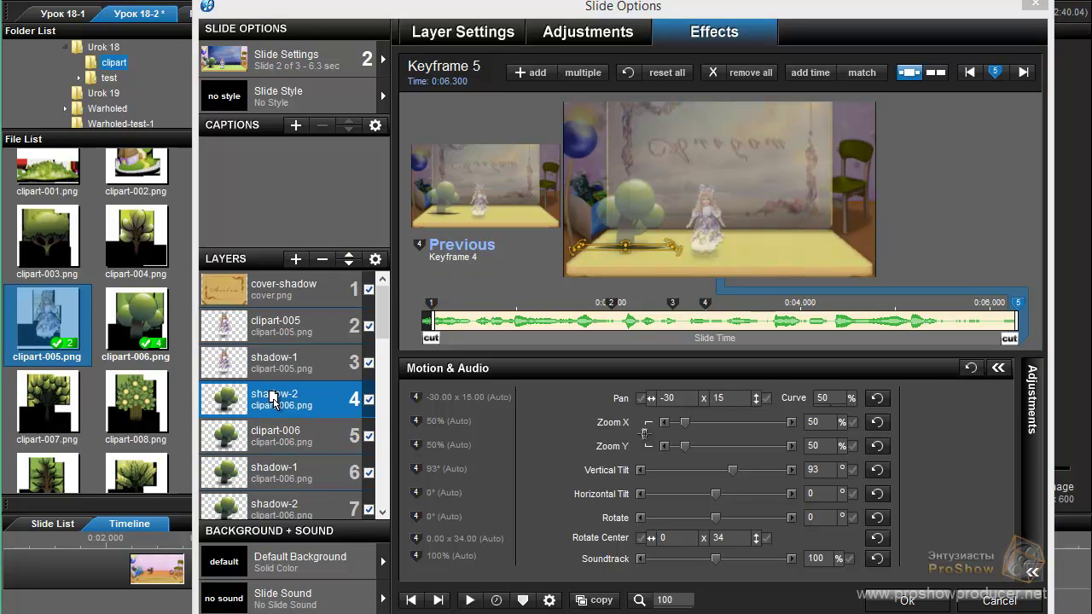
{"action": "left_click_drag", "start_coordinate": [273, 401], "coordinate": [274, 403]}
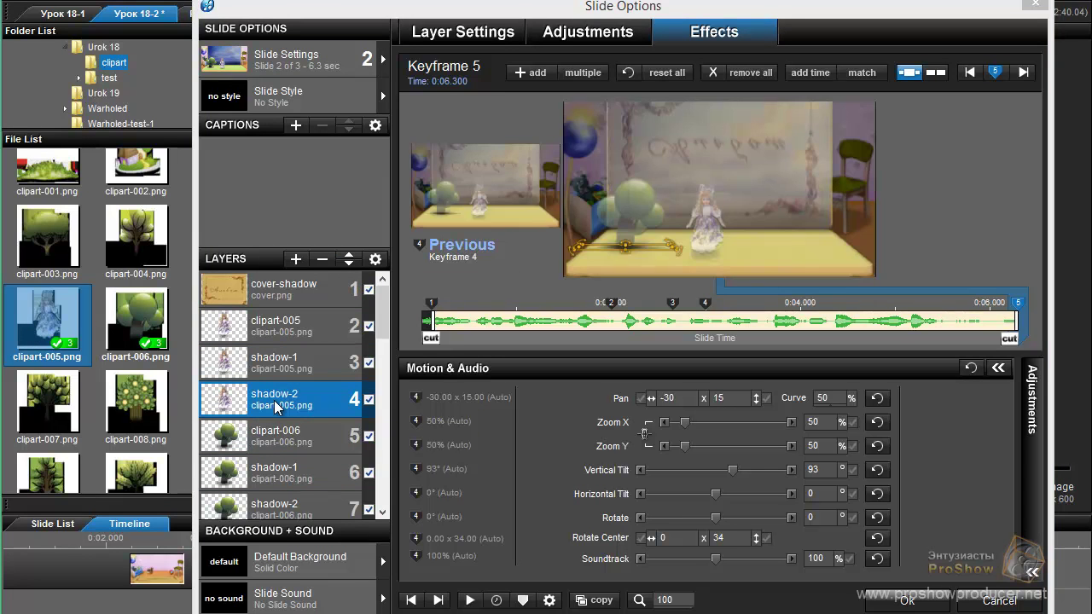
Check the doll layer's pan values and set the pan of its shadow-2 layer at keyframe 1 to -4 x 20
{"action": "left_click", "coordinate": [284, 326]}
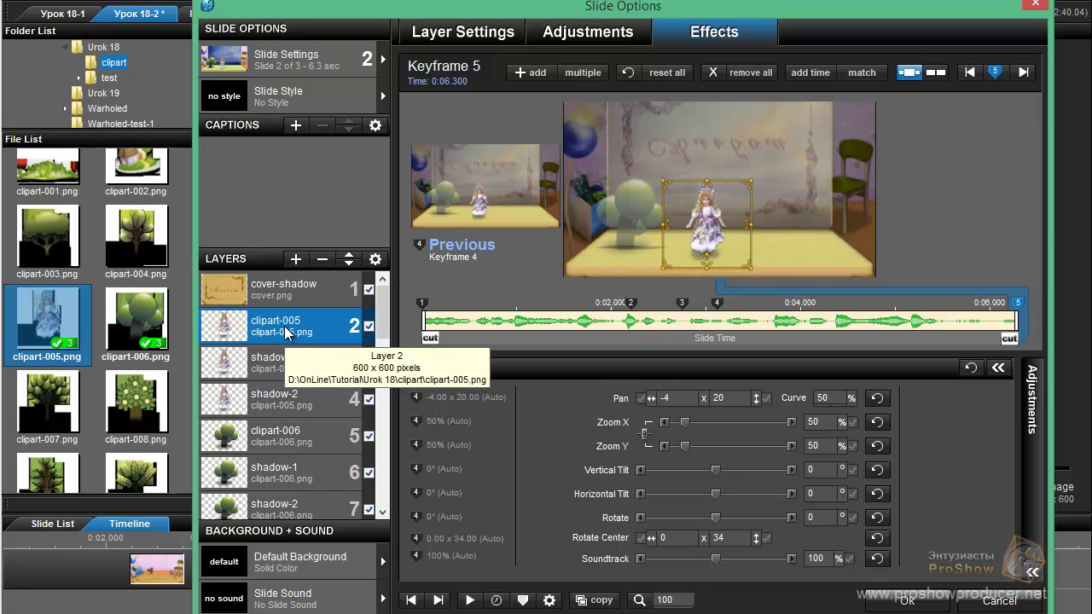
{"action": "left_click", "coordinate": [279, 405]}
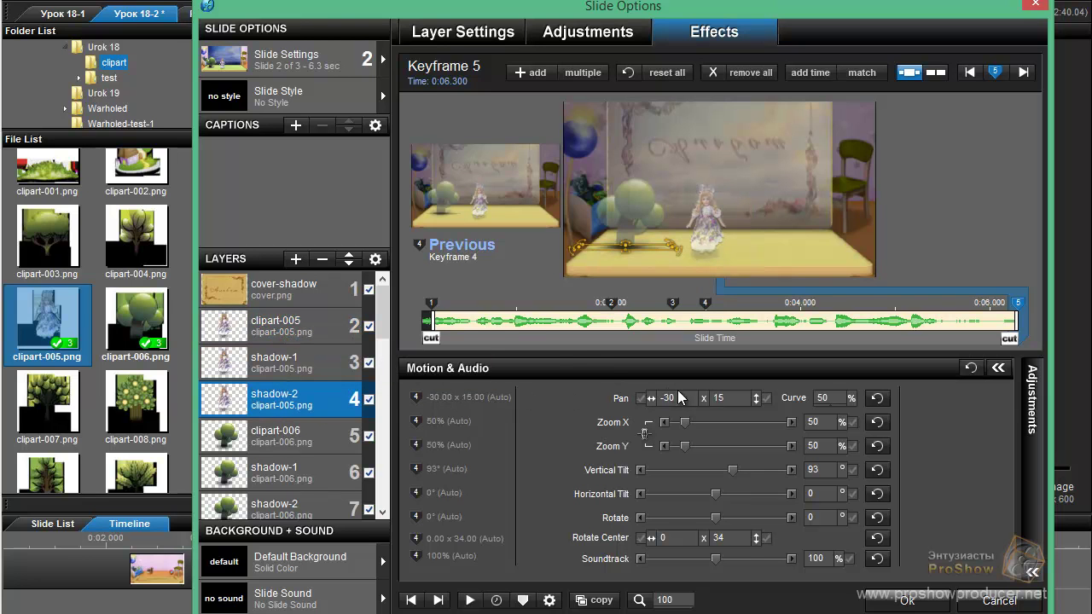
{"action": "left_click", "coordinate": [435, 320]}
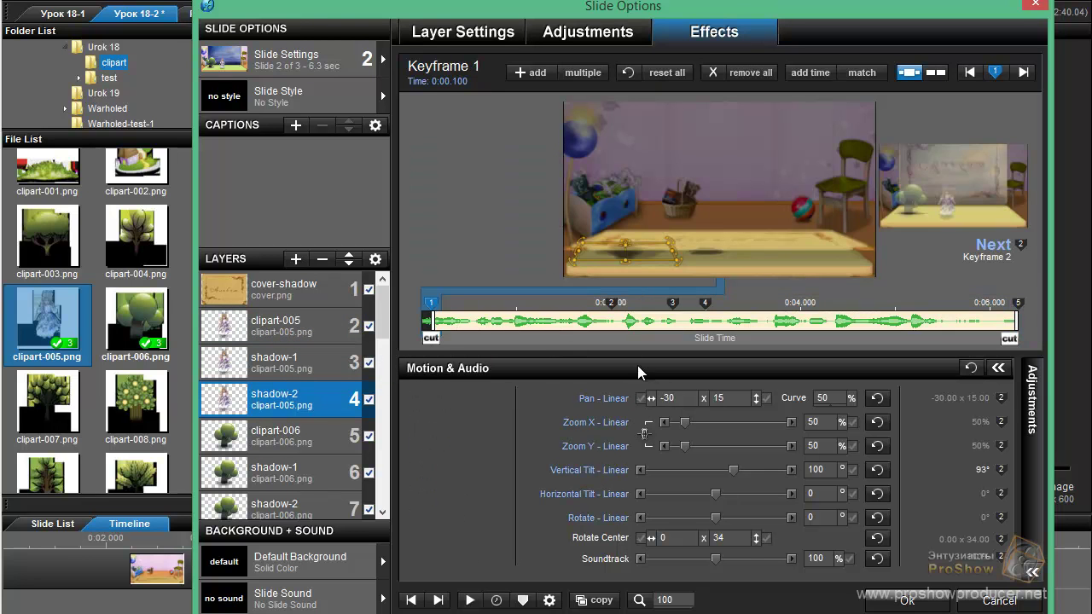
{"action": "double_click", "coordinate": [678, 397]}
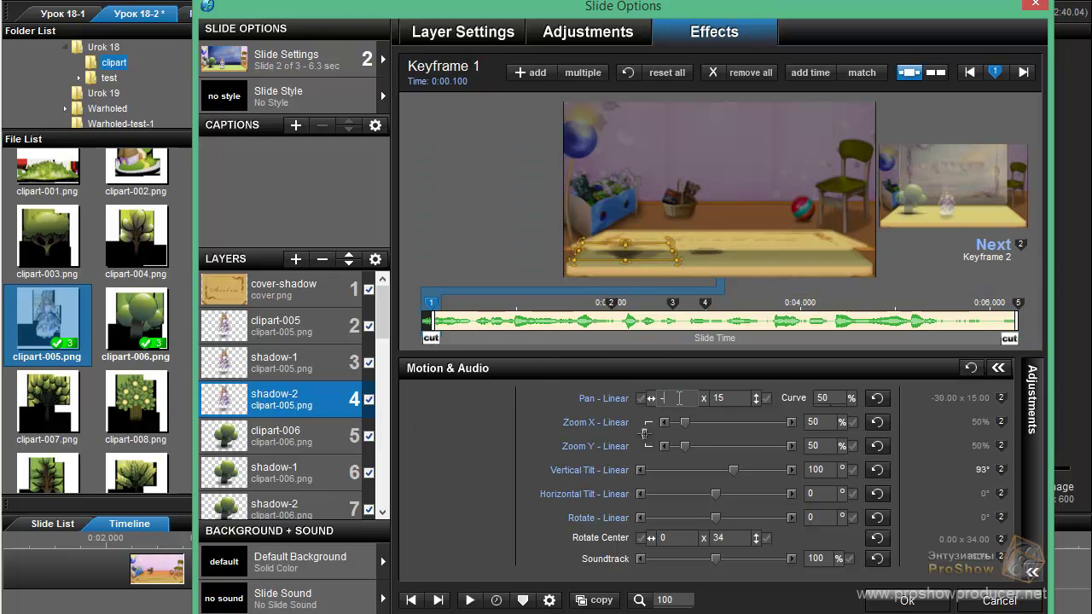
{"action": "key", "text": "BackSpace"}
{"action": "type", "text": "4"}
{"action": "double_click", "coordinate": [727, 398]}
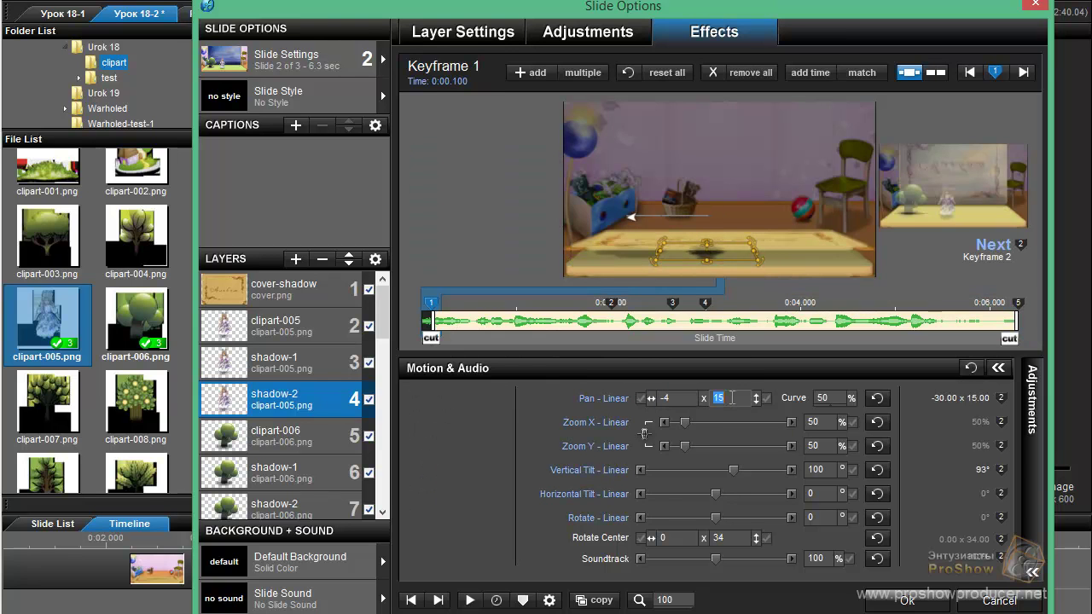
{"action": "type", "text": "20"}
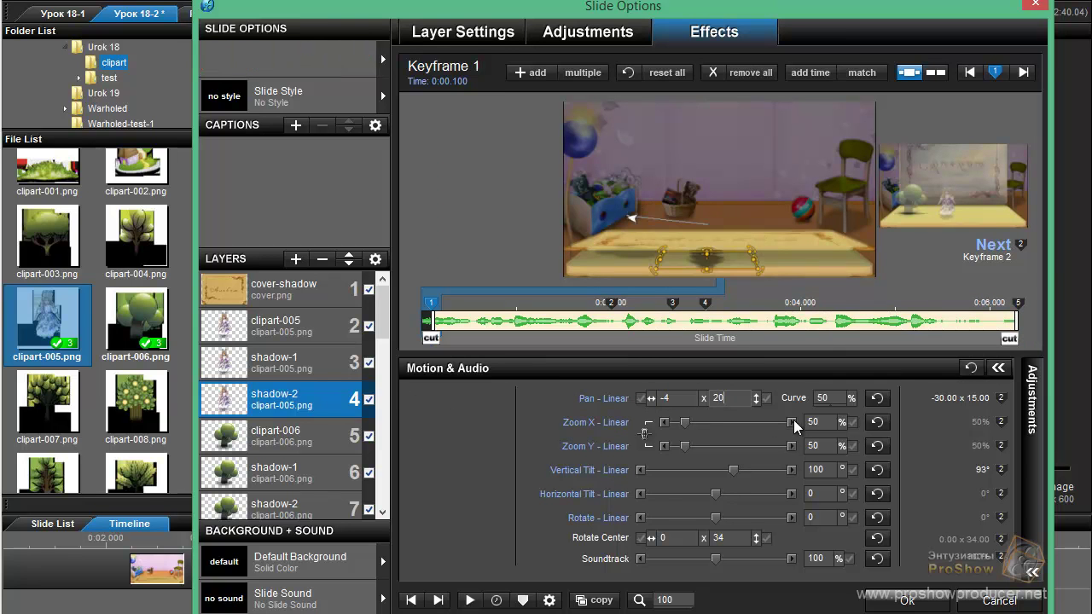
Set the pan of the doll's shadow-2 layer at keyframe 2 to -4 x 20
{"action": "left_click", "coordinate": [920, 445]}
{"action": "double_click", "coordinate": [730, 398]}
{"action": "type", "text": "2"}
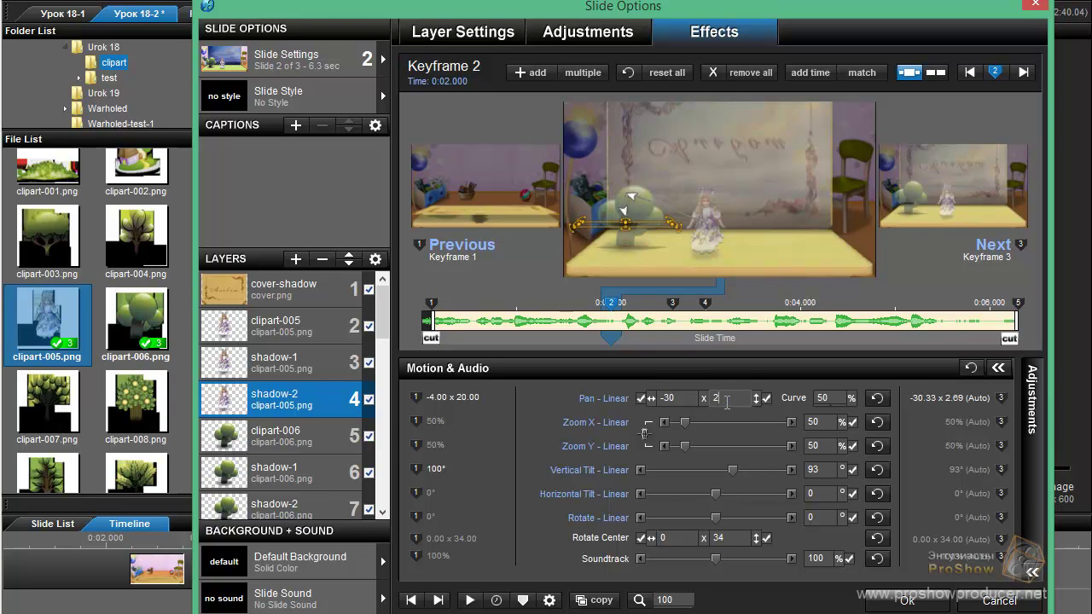
{"action": "type", "text": "0"}
{"action": "double_click", "coordinate": [678, 397]}
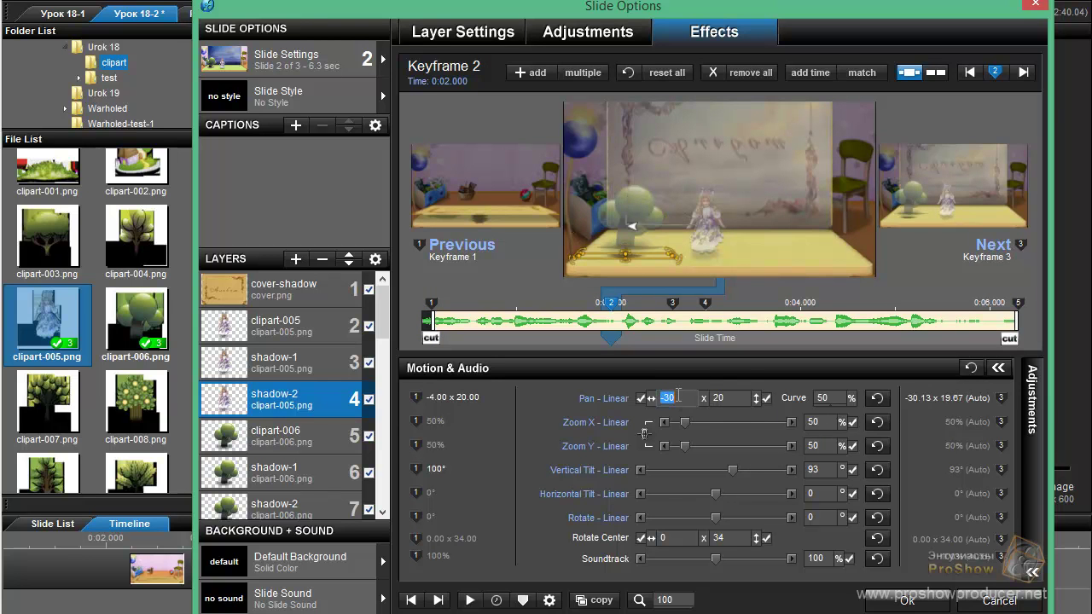
{"action": "type", "text": "-4"}
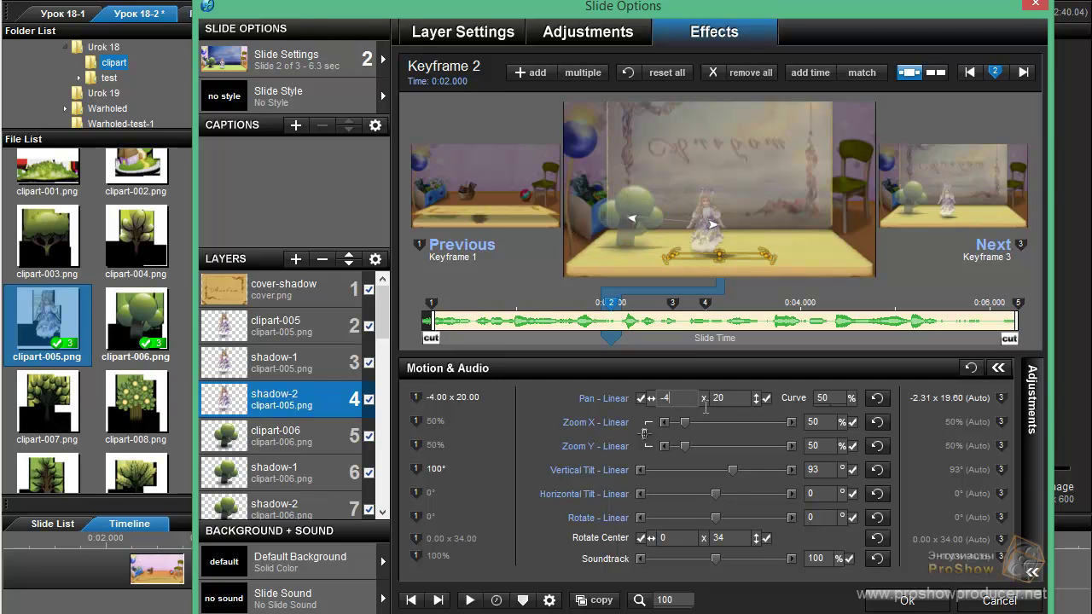
Set the pan of the doll's shadow-2 layer at keyframe 5 to -4 x 20
{"action": "left_click", "coordinate": [1012, 329]}
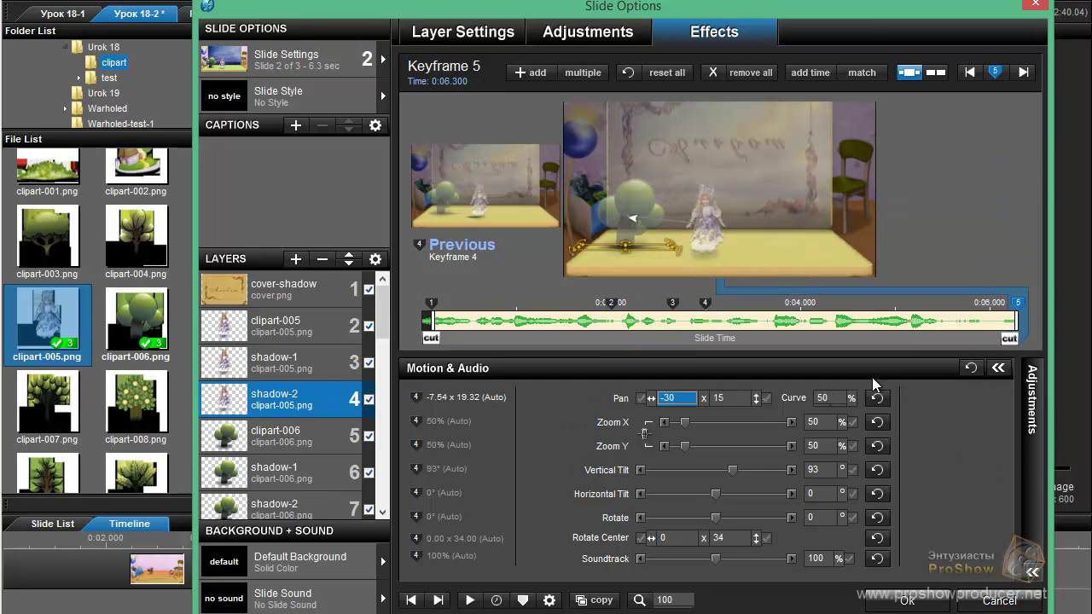
{"action": "type", "text": "-4"}
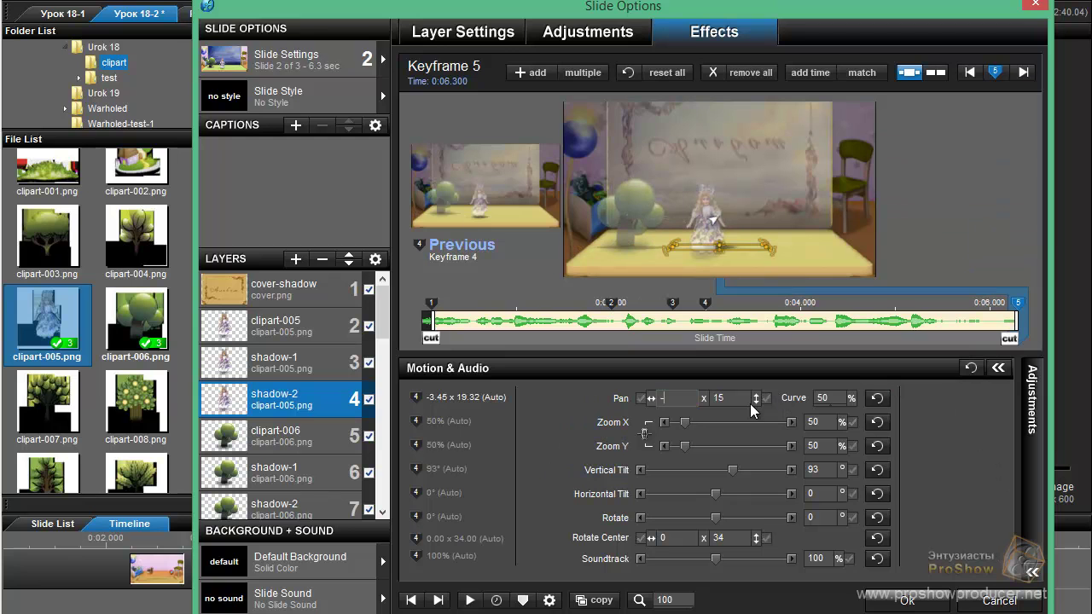
{"action": "left_click", "coordinate": [738, 396]}
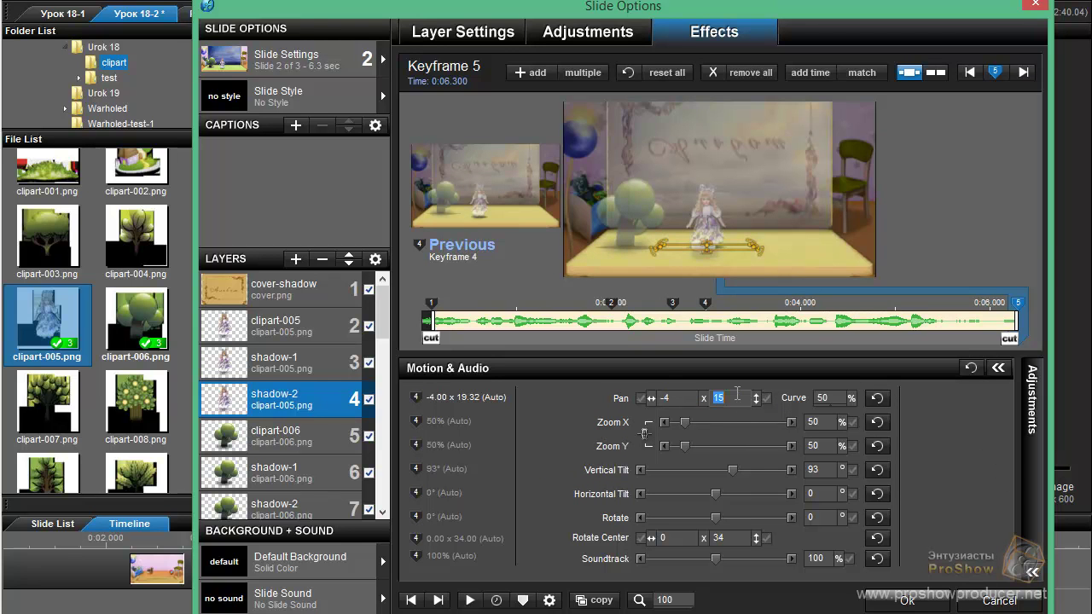
{"action": "type", "text": "20"}
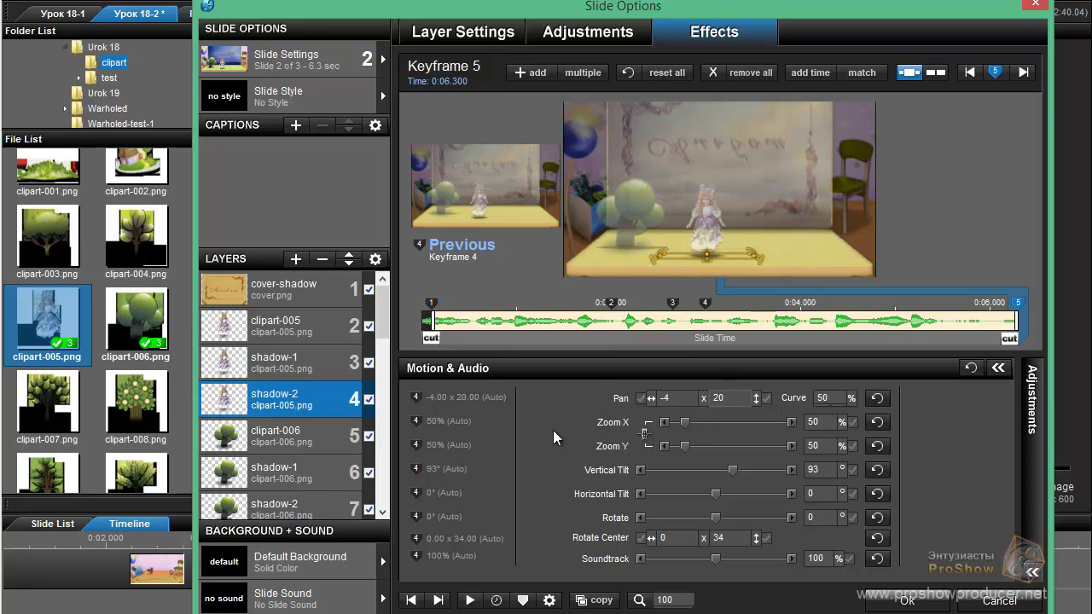
In the Keyframe Editor, align keyframe 2 of the doll's shadow-1 and shadow-2 layers with keyframe 2 of the clipart-005 layer
{"action": "left_click", "coordinate": [523, 601]}
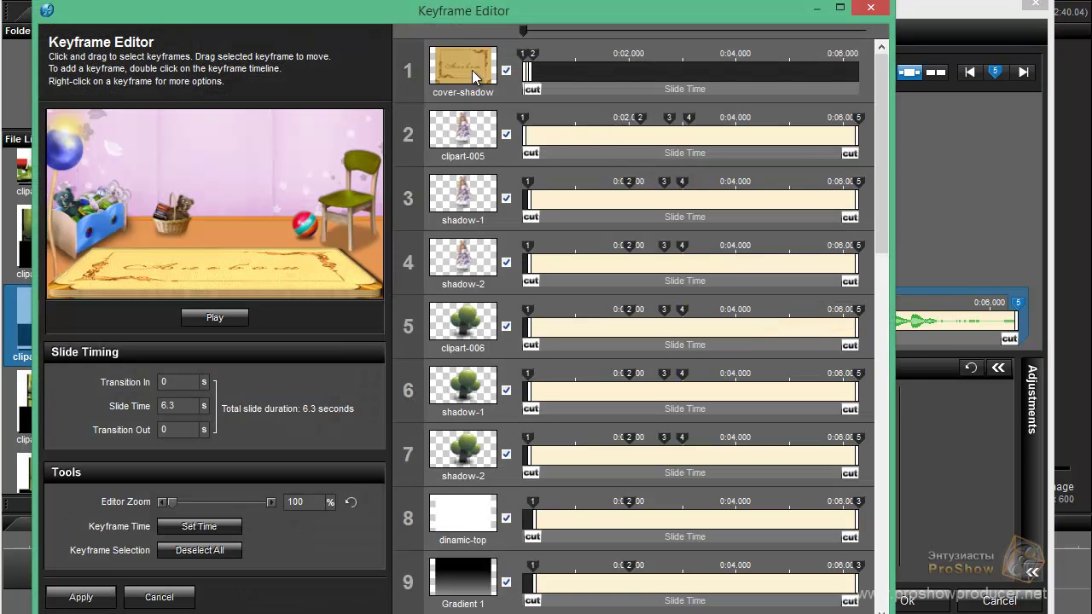
{"action": "left_click_drag", "start_coordinate": [423, 10], "coordinate": [509, 13]}
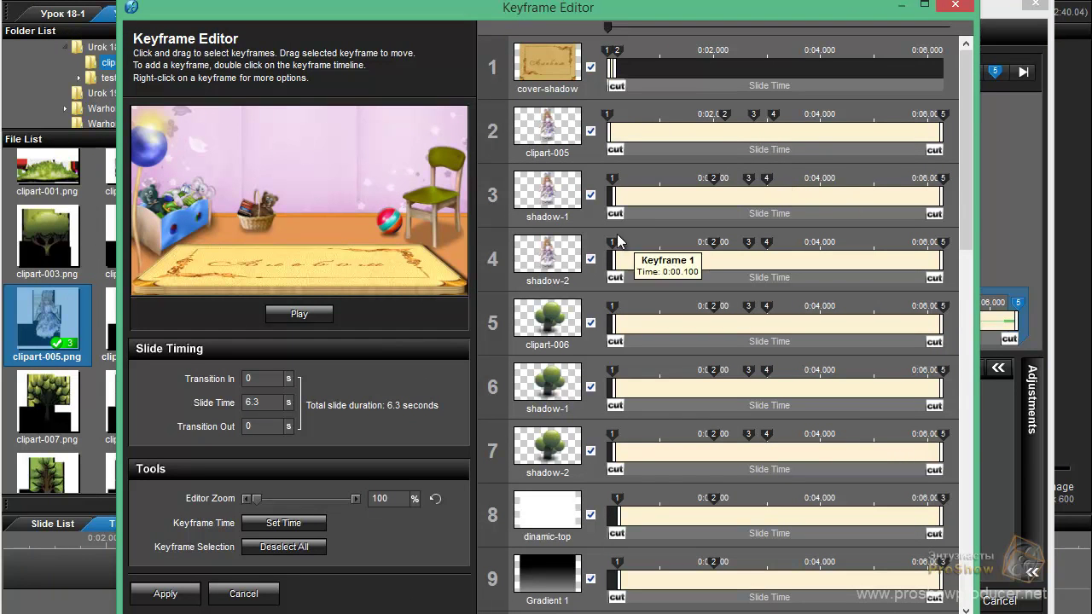
{"action": "left_click", "coordinate": [727, 115]}
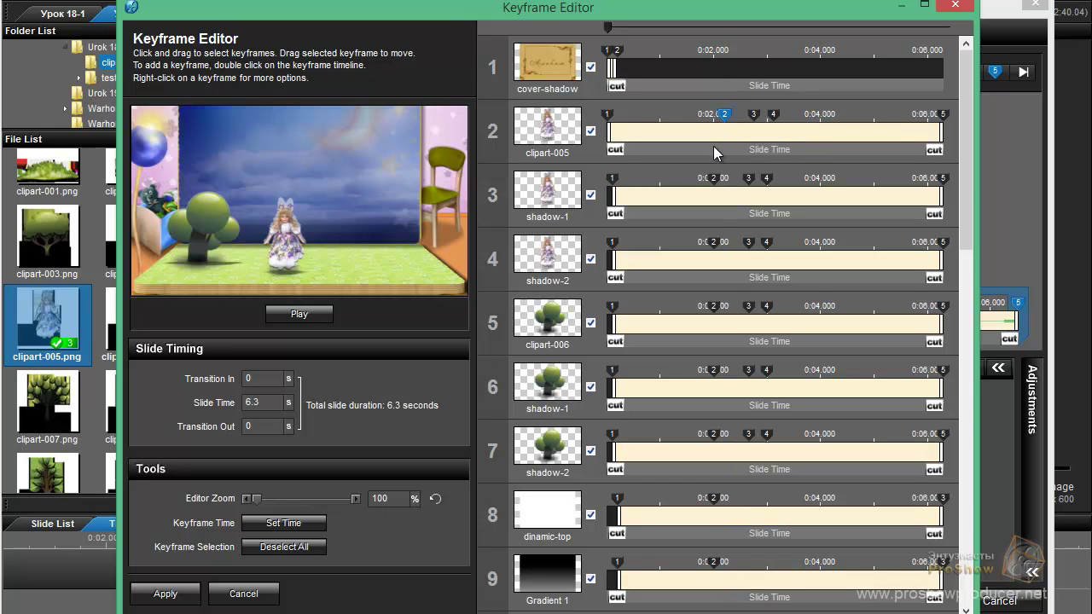
{"action": "left_click", "coordinate": [714, 178], "text": "ctrl"}
{"action": "left_click", "coordinate": [713, 242], "text": "ctrl"}
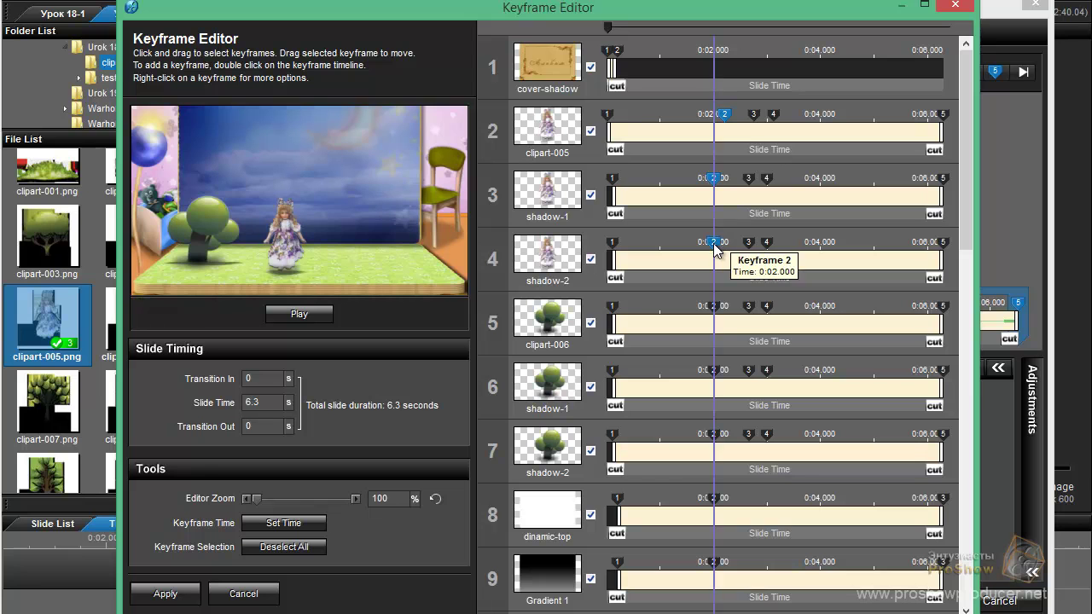
{"action": "right_click", "coordinate": [730, 114]}
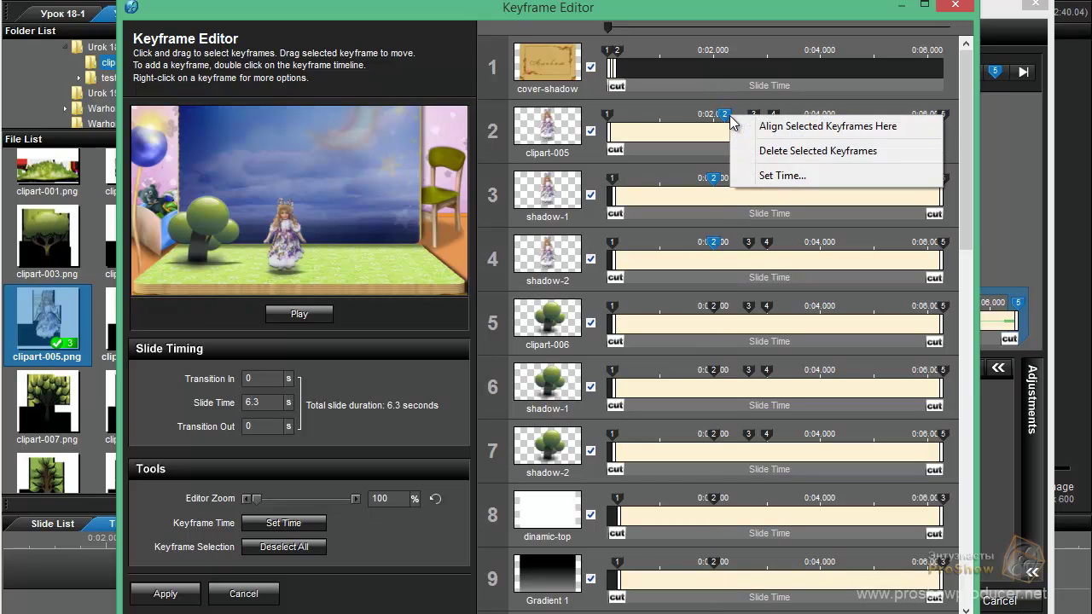
{"action": "left_click", "coordinate": [768, 122]}
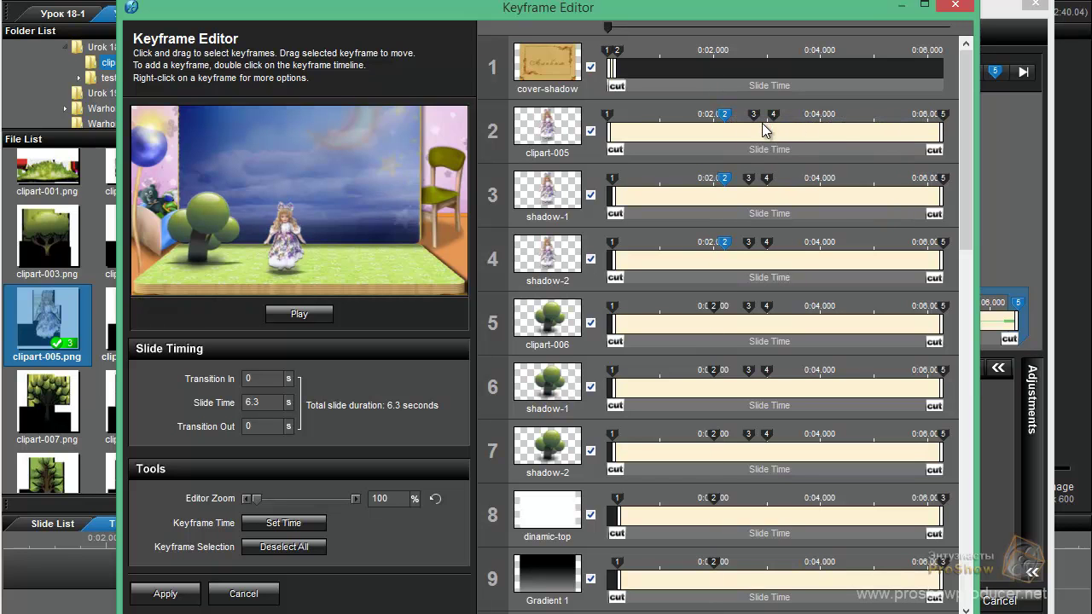
Align keyframe 4 of the doll's shadow-1 and shadow-2 layers with keyframe 4 of the clipart-005 layer
{"action": "left_click", "coordinate": [774, 115]}
{"action": "left_click", "coordinate": [766, 179], "text": "ctrl"}
{"action": "left_click", "coordinate": [766, 243], "text": "ctrl"}
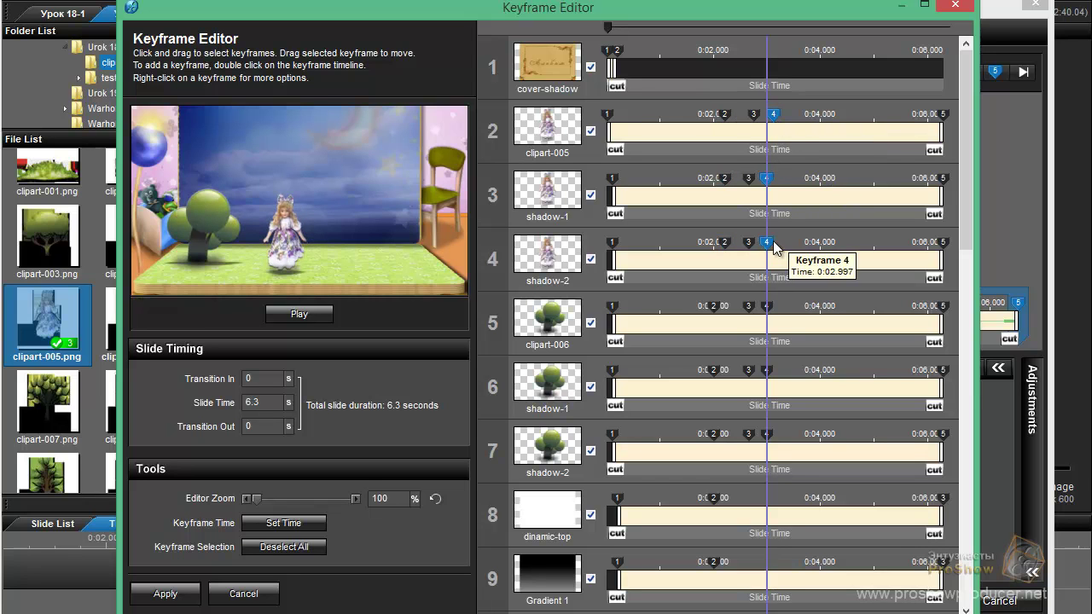
{"action": "right_click", "coordinate": [776, 116]}
{"action": "left_click", "coordinate": [818, 128]}
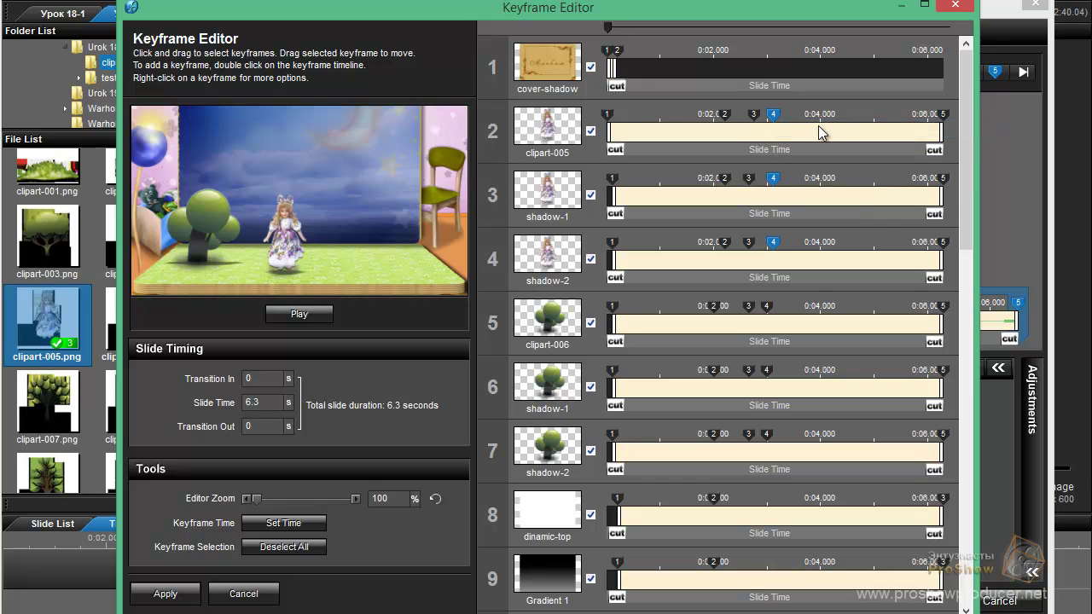
Align keyframe 3 of the doll's shadow-1 and shadow-2 layers with the clipart-005 layer's keyframe 3 and apply the Keyframe Editor changes
{"action": "left_click", "coordinate": [753, 114]}
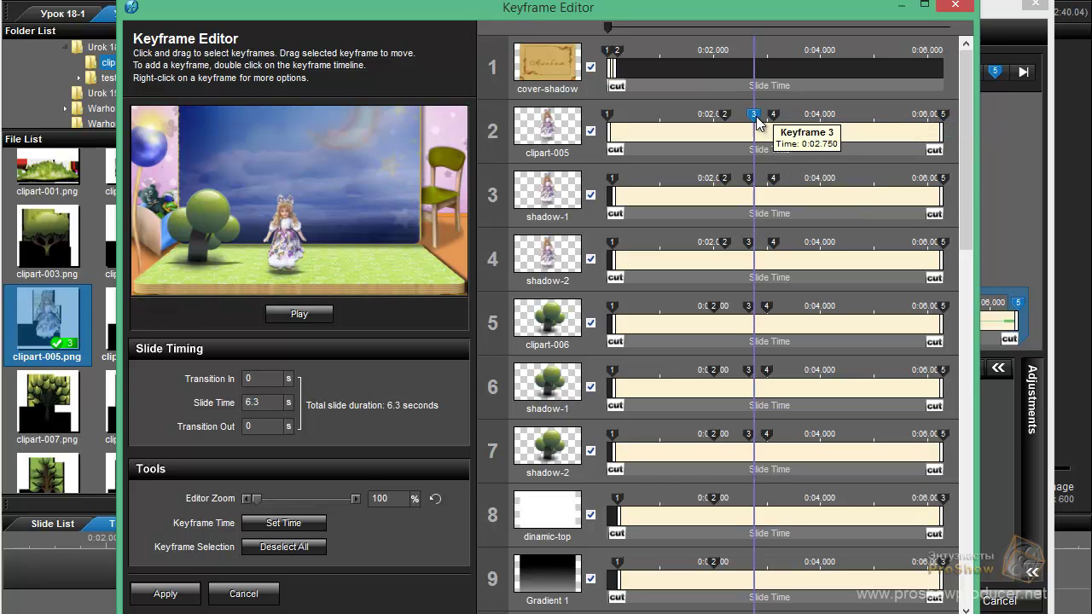
{"action": "left_click", "coordinate": [748, 181], "text": "ctrl"}
{"action": "left_click", "coordinate": [748, 242], "text": "ctrl"}
{"action": "right_click", "coordinate": [762, 120]}
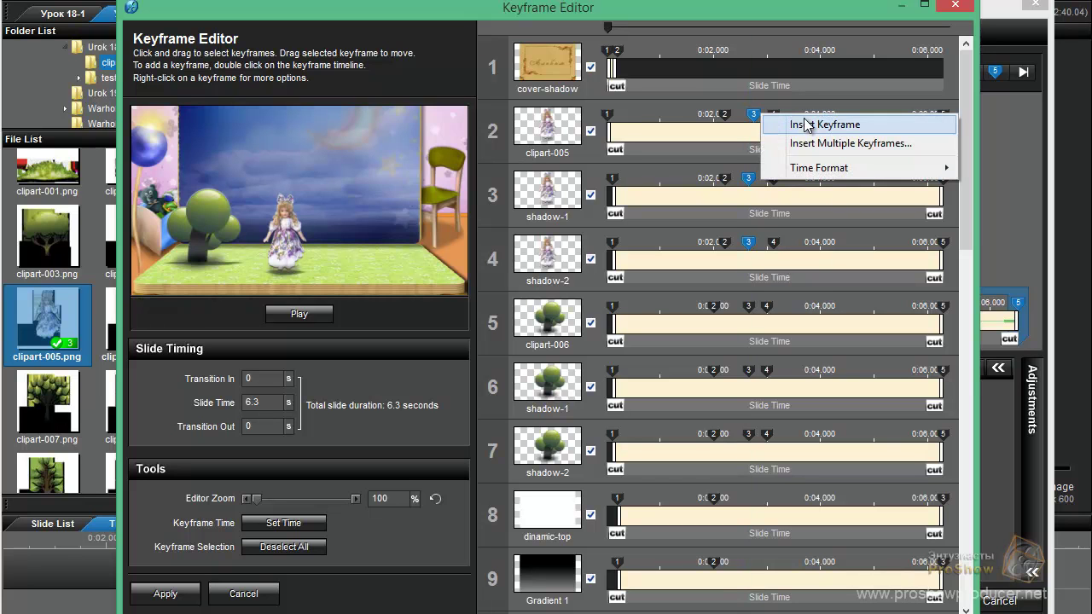
{"action": "right_click", "coordinate": [753, 116]}
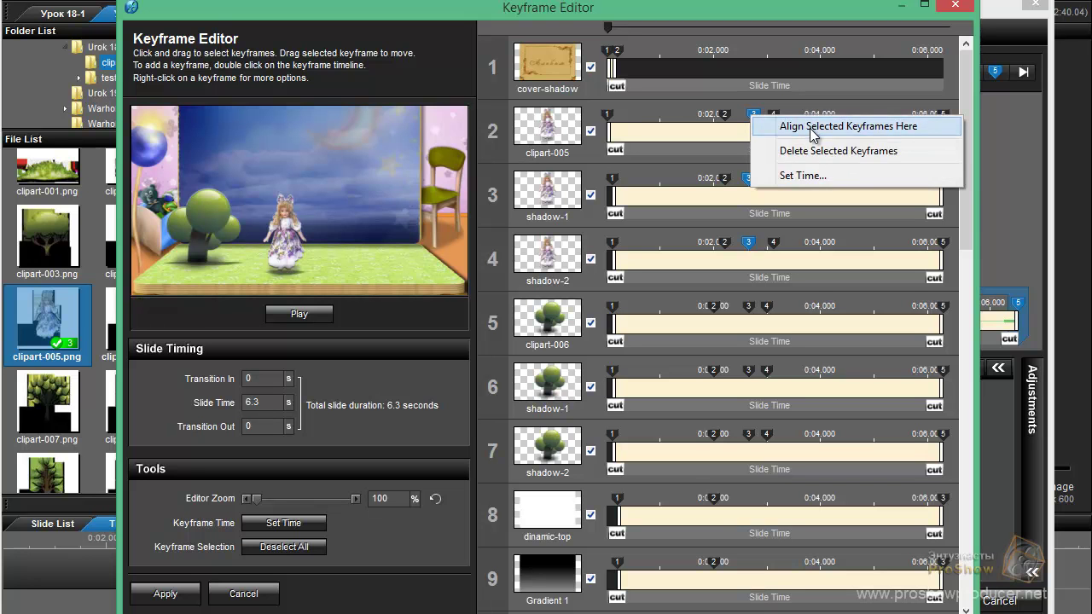
{"action": "left_click", "coordinate": [809, 128]}
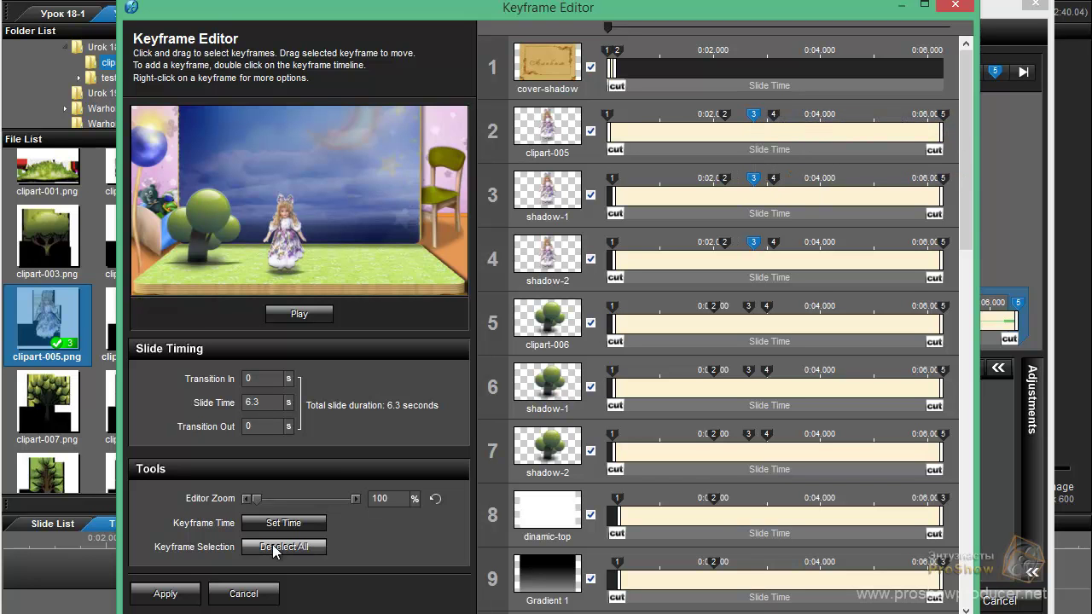
{"action": "left_click", "coordinate": [167, 593]}
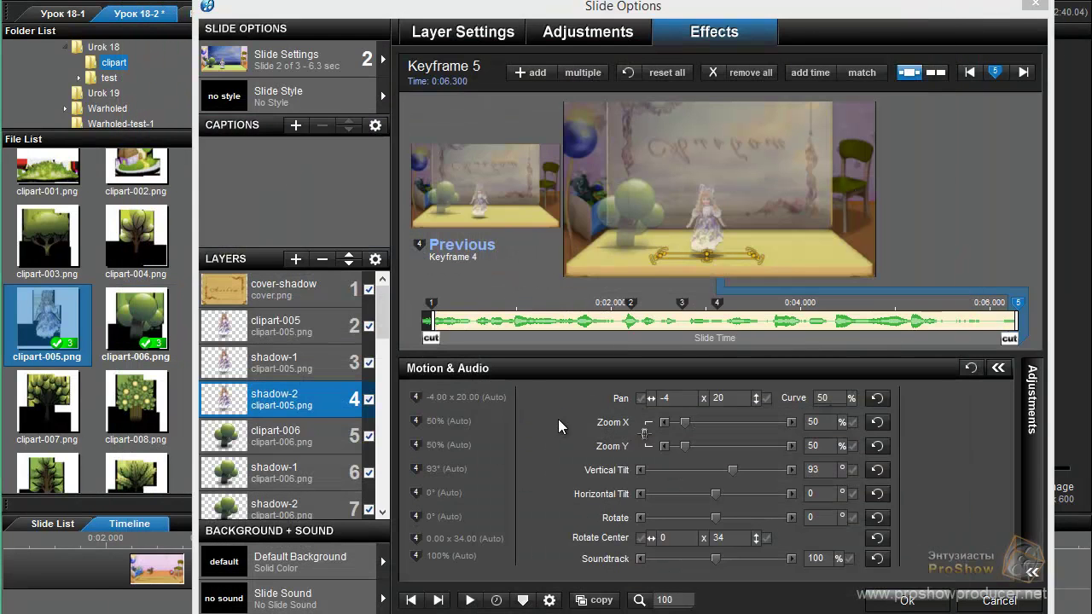
Play the slide preview to check how the doll and its shadows move together
{"action": "left_click", "coordinate": [471, 601]}
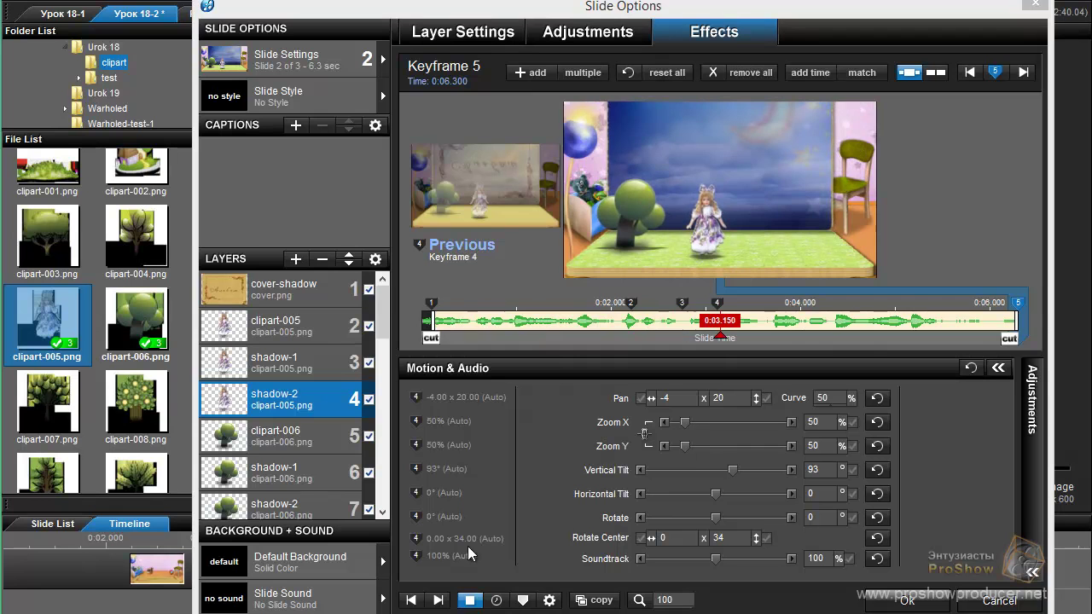
{"action": "left_click", "coordinate": [471, 601]}
{"action": "left_click", "coordinate": [794, 241]}
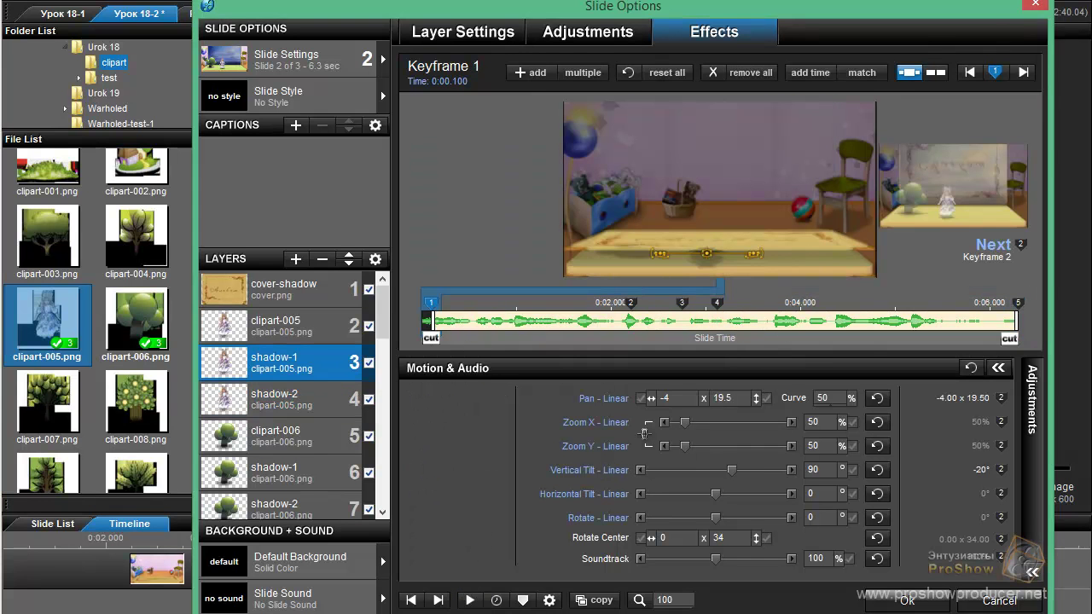
Compare keyframe 1 on the doll's three layers and move it to 0:00.000 on the shadow-2 layer
{"action": "left_click", "coordinate": [256, 402]}
{"action": "left_click", "coordinate": [268, 335]}
{"action": "key", "text": "ctrl+z"}
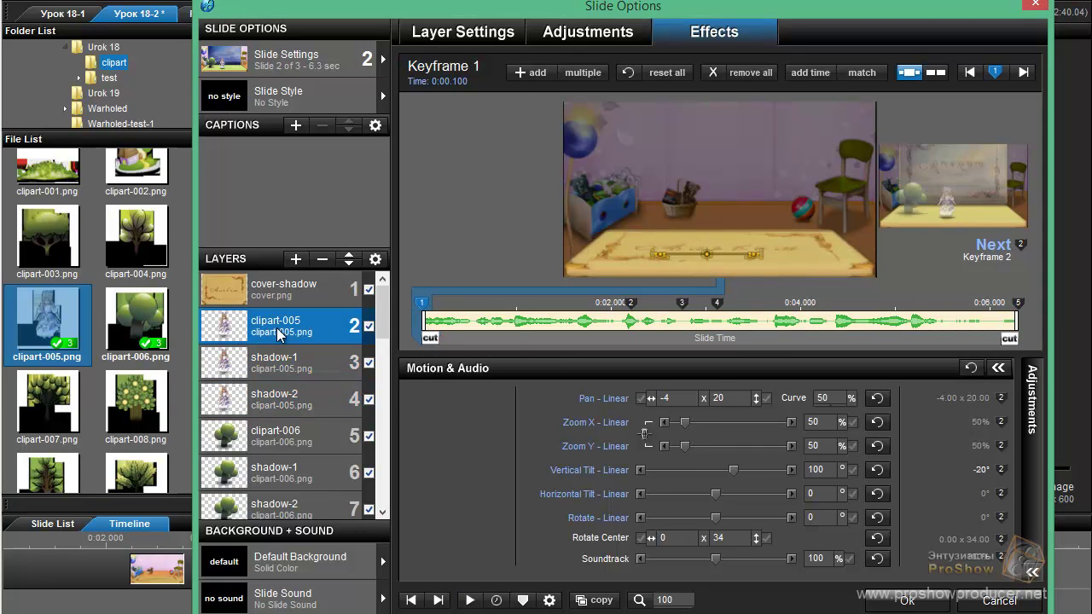
{"action": "left_click", "coordinate": [304, 361]}
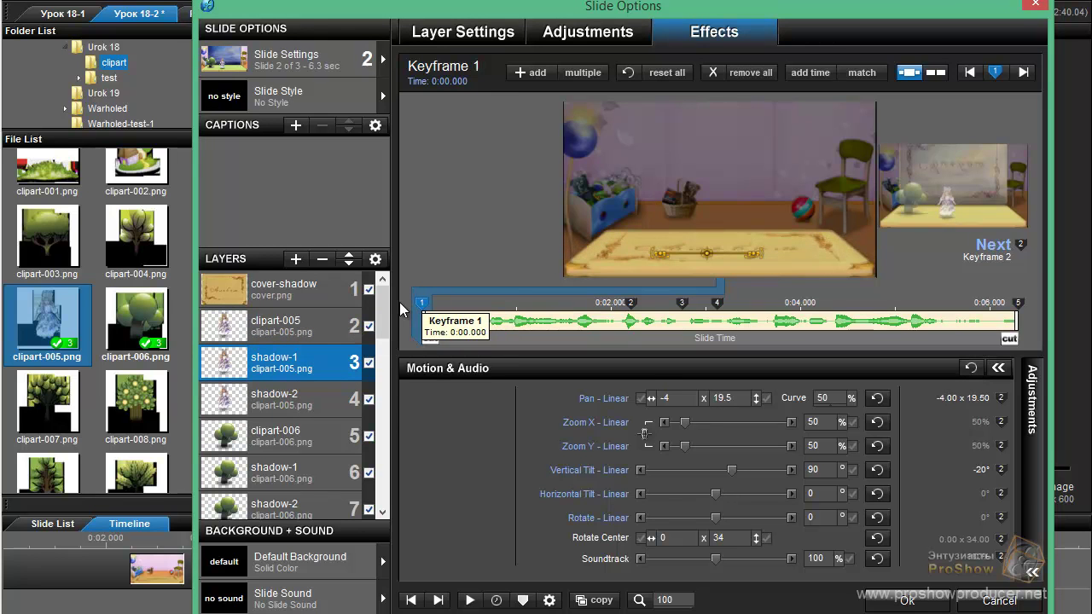
{"action": "left_click", "coordinate": [300, 408]}
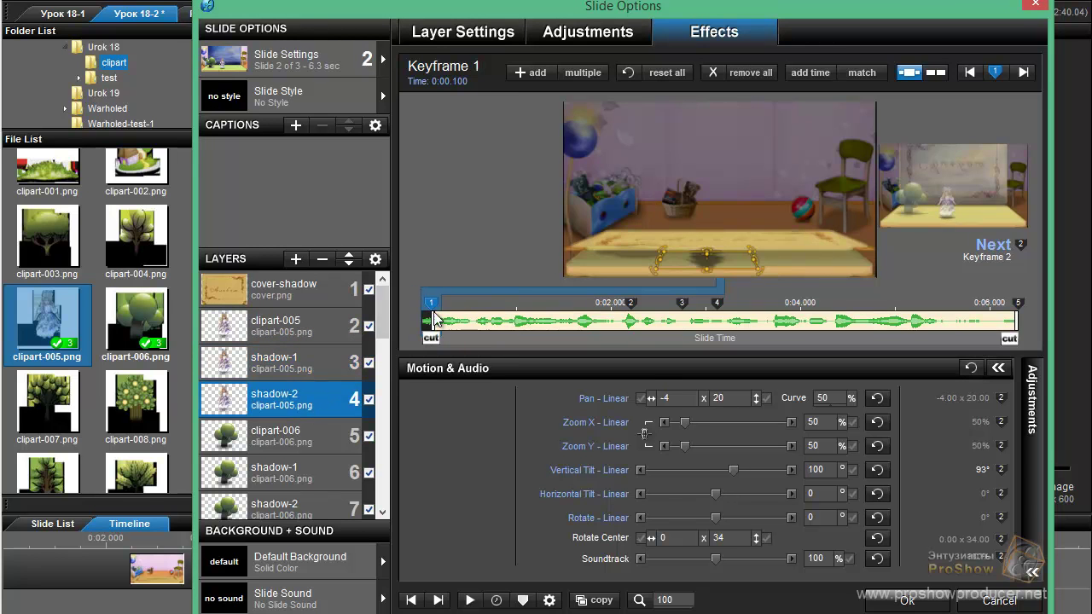
{"action": "left_click_drag", "start_coordinate": [432, 304], "coordinate": [375, 318]}
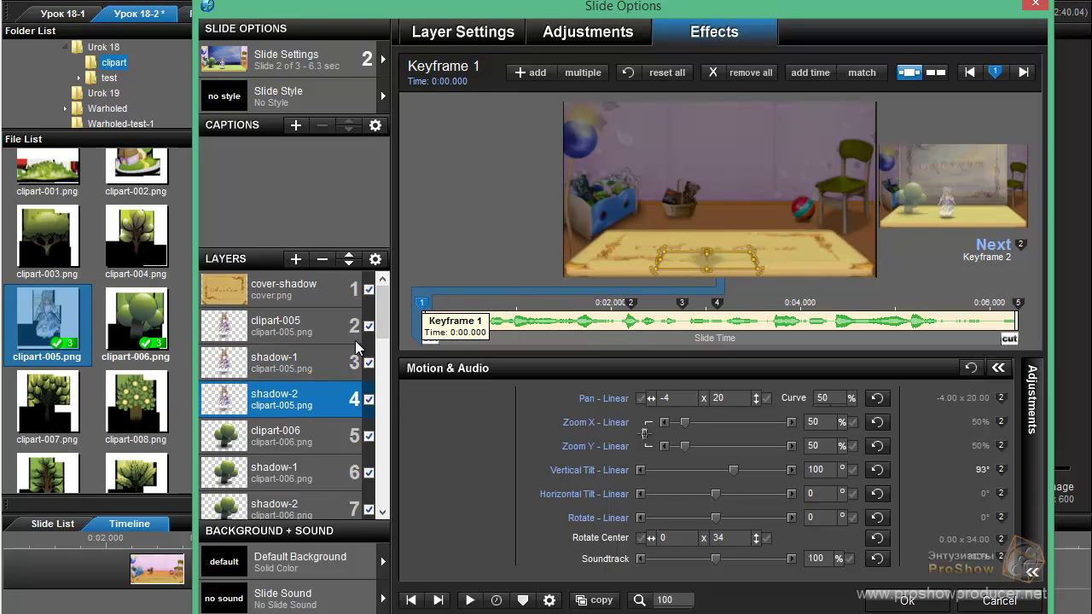
{"action": "mouse_move", "coordinate": [530, 337]}
{"action": "left_mouse_down"}
{"action": "mouse_move", "coordinate": [434, 349]}
{"action": "mouse_move", "coordinate": [435, 370]}
{"action": "left_mouse_up"}
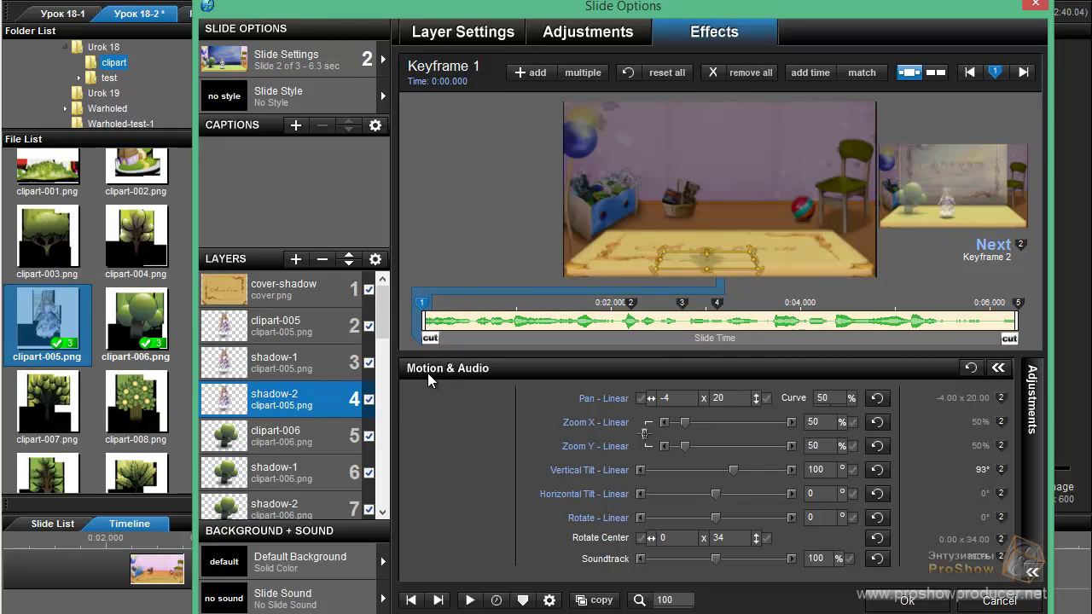
Set the time of keyframe 1 to 0.05 seconds on the doll's shadow-2 and shadow-1 layers
{"action": "right_click", "coordinate": [422, 307]}
{"action": "left_click", "coordinate": [466, 315]}
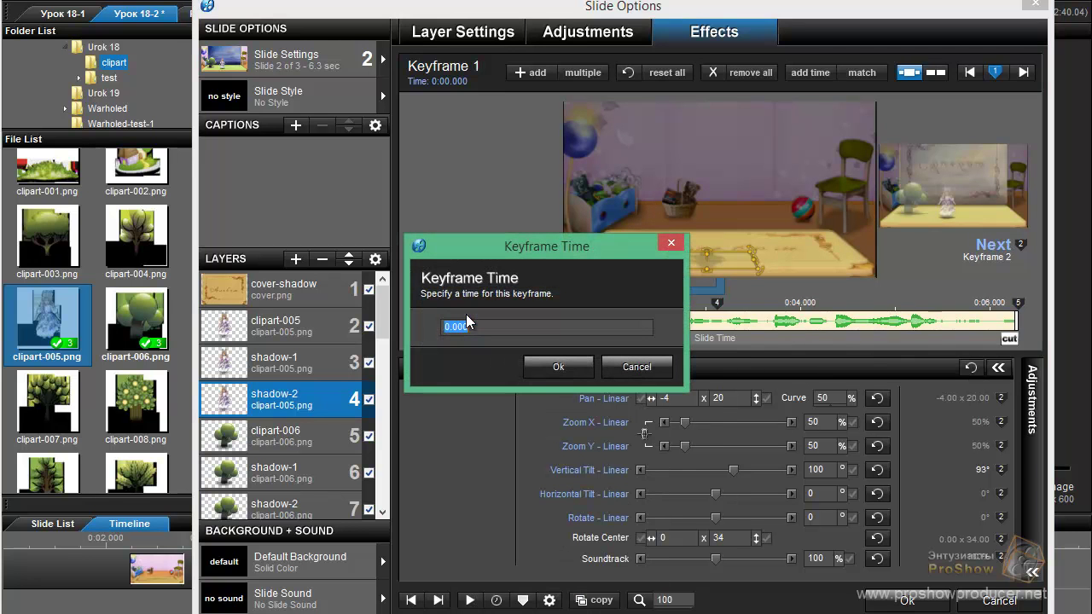
{"action": "type", "text": "0"}
{"action": "left_click", "coordinate": [555, 362]}
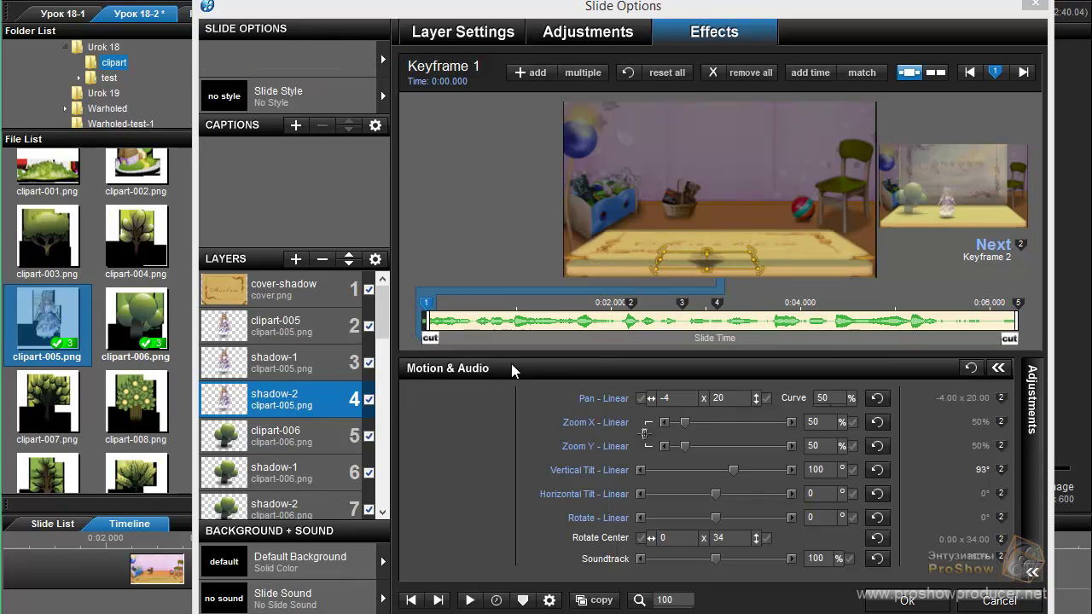
{"action": "left_click", "coordinate": [297, 369]}
{"action": "right_click", "coordinate": [420, 304]}
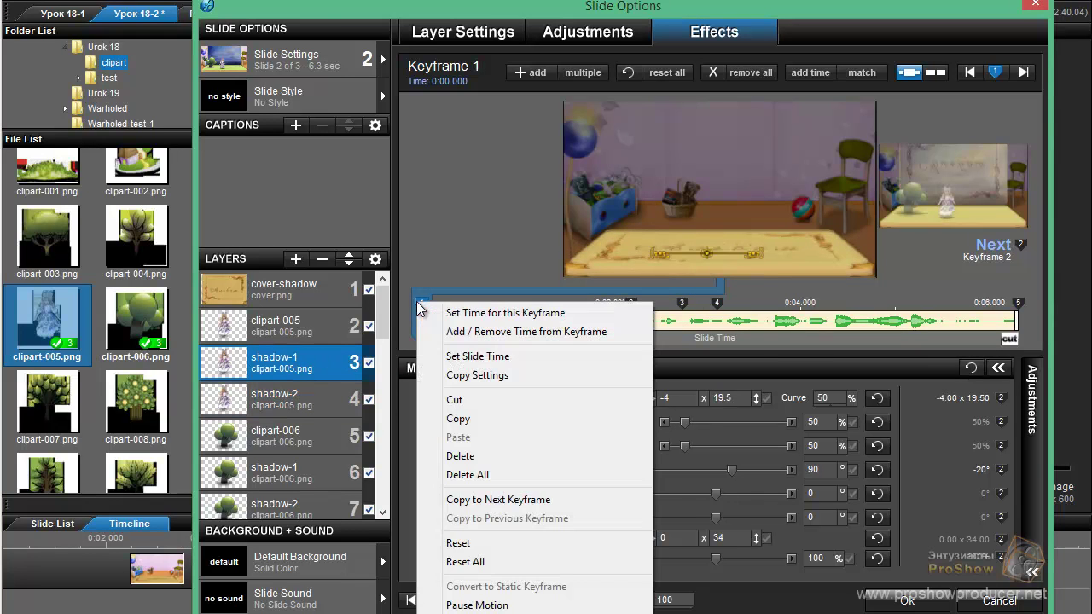
{"action": "left_click", "coordinate": [476, 314]}
{"action": "type", "text": "0.00"}
{"action": "key", "text": "Return"}
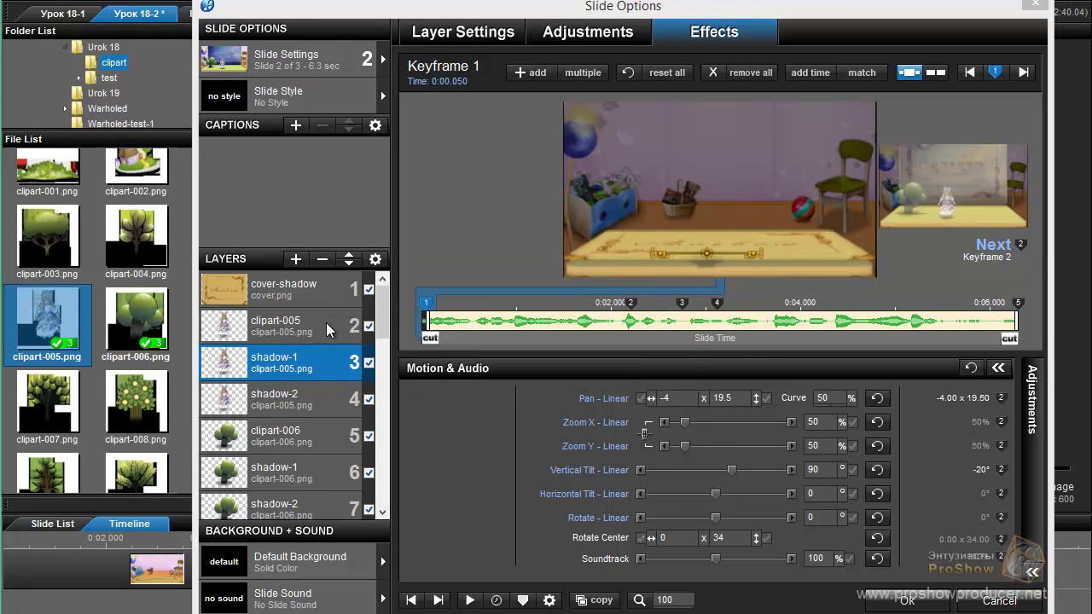
Set the time of keyframe 1 on the clipart-005 layer to 0.05 seconds
{"action": "left_click", "coordinate": [326, 322]}
{"action": "right_click", "coordinate": [421, 304]}
{"action": "left_click", "coordinate": [464, 311]}
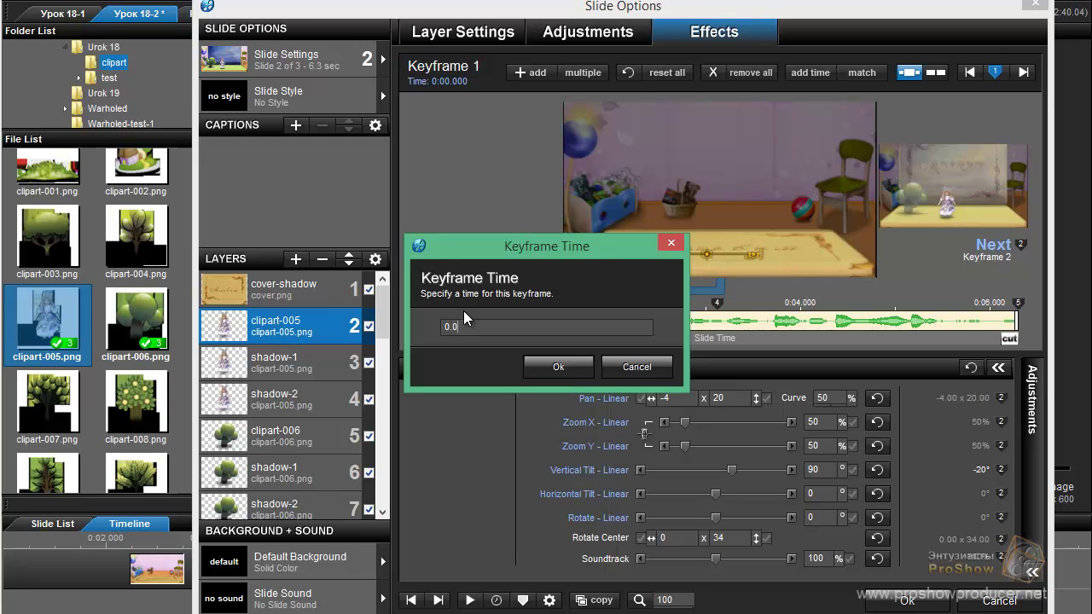
{"action": "key", "text": "Return"}
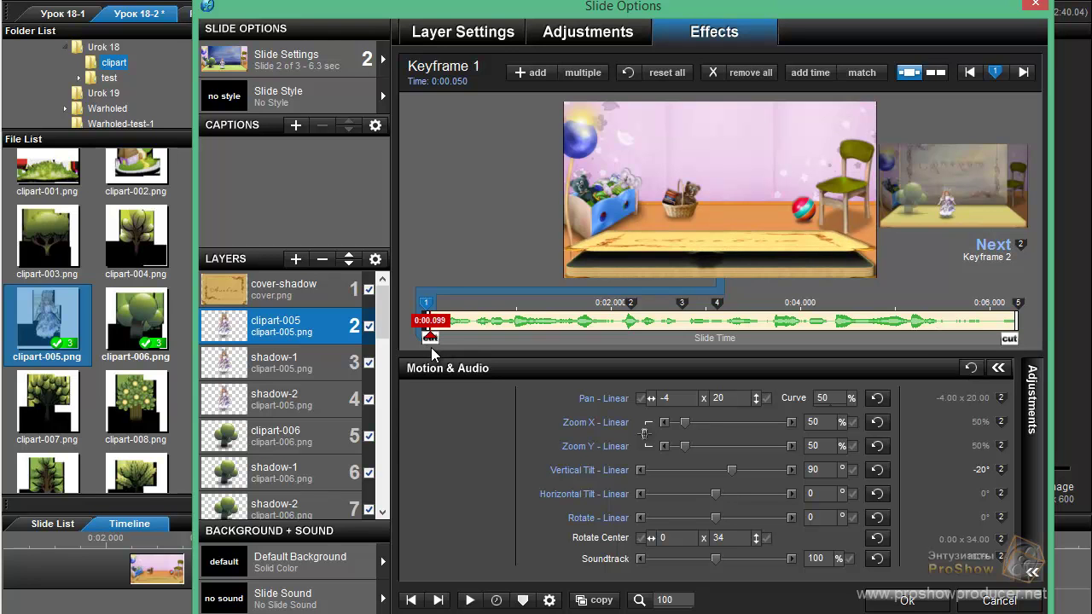
Scrub through the beginning of the slide to examine how the doll and its shadows rise
{"action": "left_click_drag", "start_coordinate": [434, 349], "coordinate": [574, 343]}
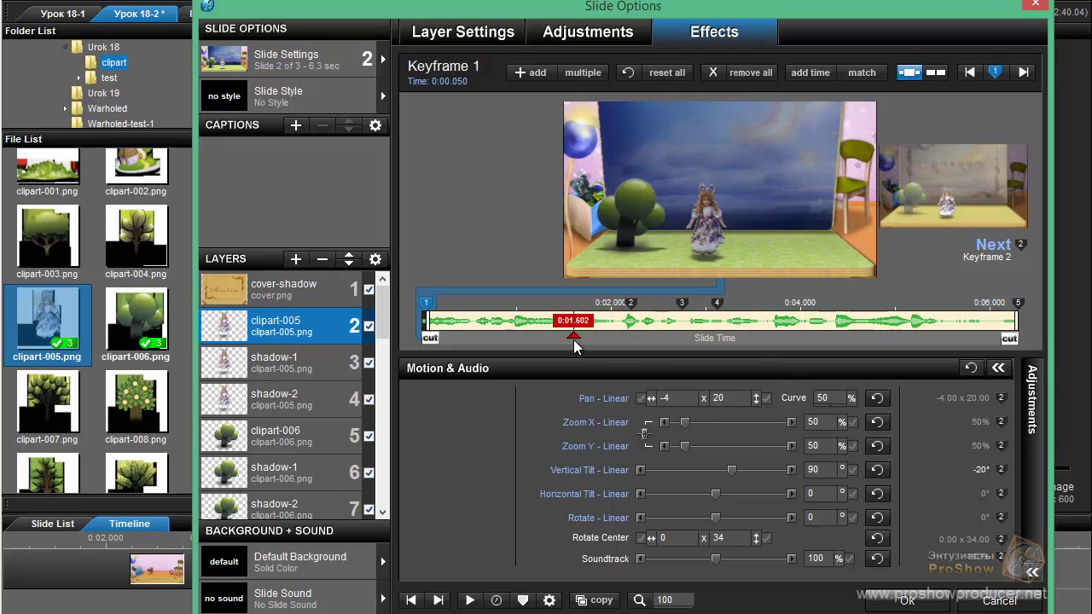
{"action": "left_click_drag", "start_coordinate": [574, 339], "coordinate": [573, 339]}
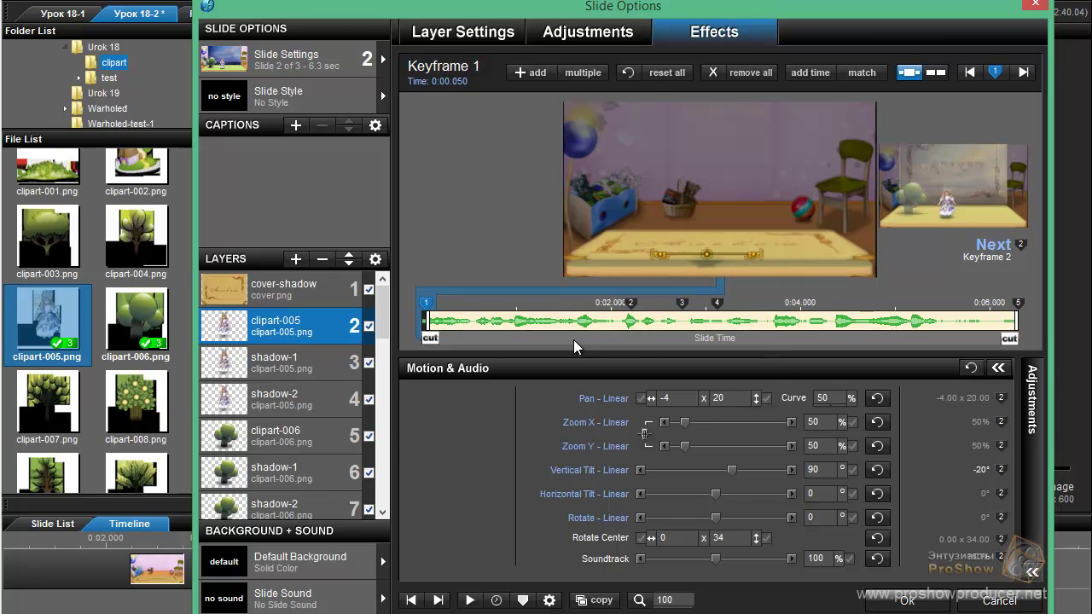
{"action": "mouse_move", "coordinate": [463, 338]}
{"action": "left_mouse_down"}
{"action": "mouse_move", "coordinate": [567, 346]}
{"action": "mouse_move", "coordinate": [448, 353]}
{"action": "mouse_move", "coordinate": [533, 350]}
{"action": "mouse_move", "coordinate": [481, 351]}
{"action": "mouse_move", "coordinate": [504, 350]}
{"action": "left_mouse_up"}
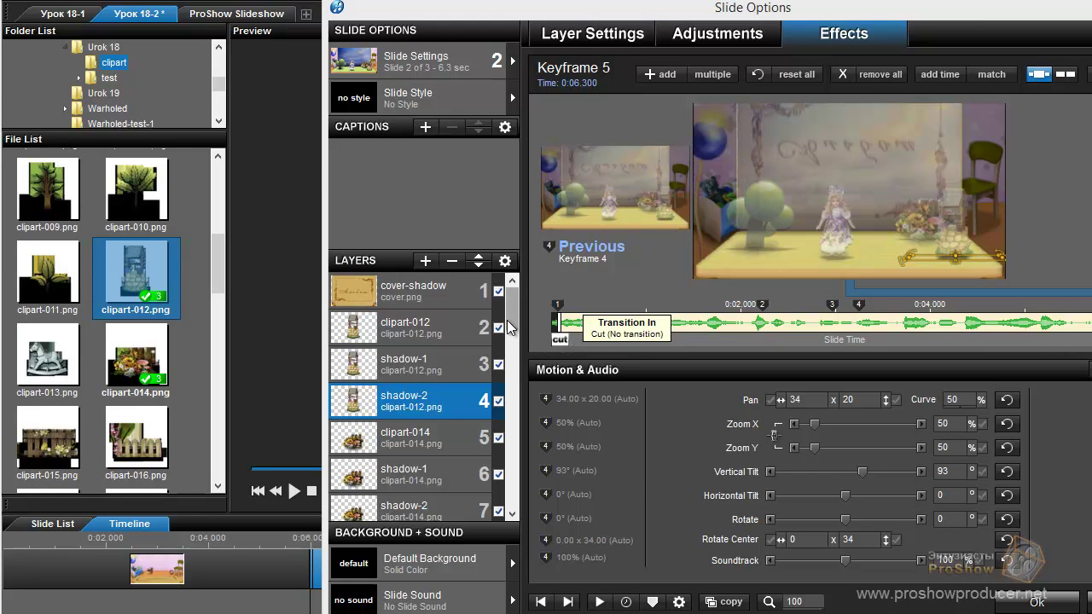
Review the layer list with the added clipart-012 and clipart-014 layers, and preview the slide's opening and full animation
{"action": "left_click_drag", "start_coordinate": [517, 316], "coordinate": [515, 376]}
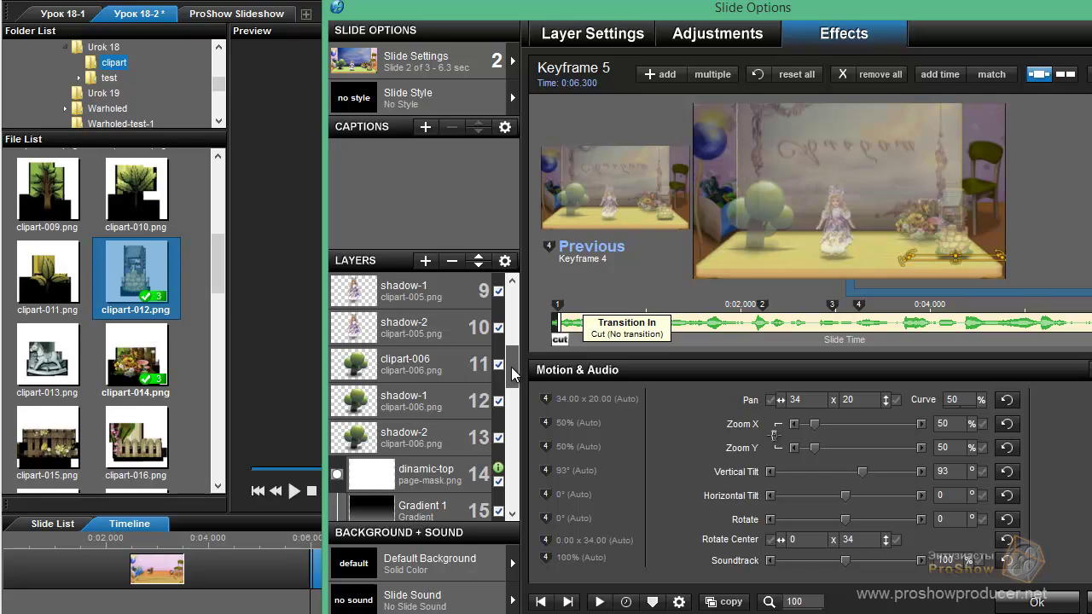
{"action": "left_click_drag", "start_coordinate": [515, 376], "coordinate": [516, 294]}
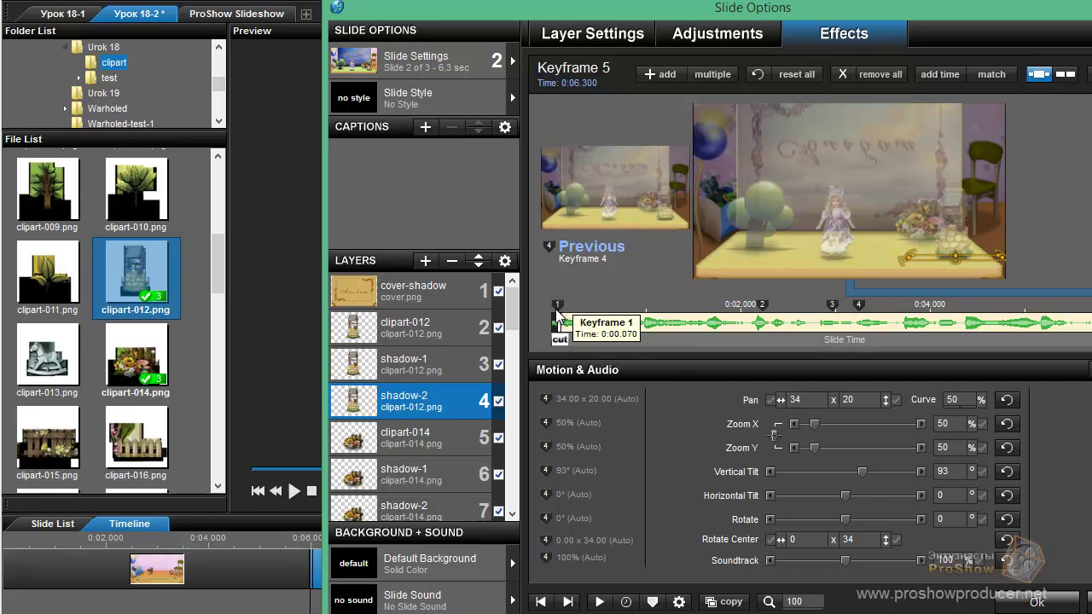
{"action": "left_click_drag", "start_coordinate": [610, 340], "coordinate": [552, 352]}
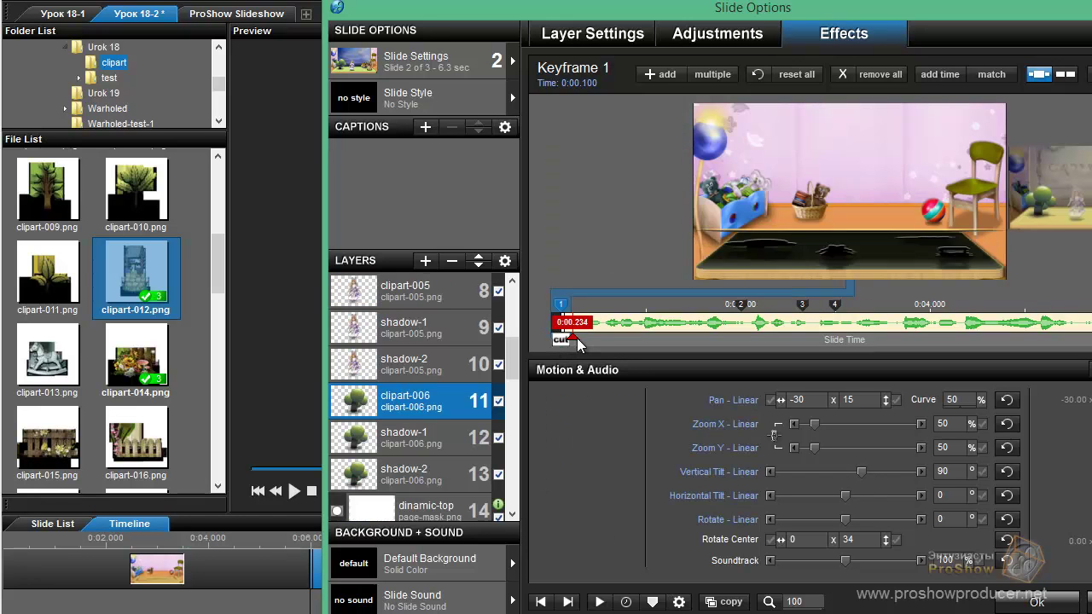
{"action": "left_click_drag", "start_coordinate": [556, 345], "coordinate": [579, 343]}
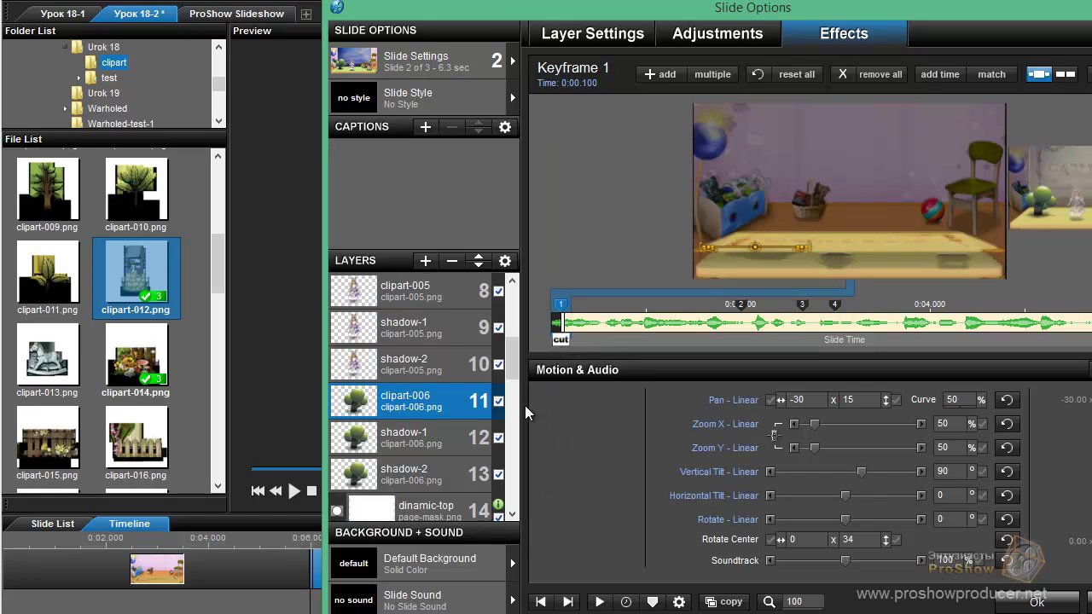
{"action": "left_click", "coordinate": [600, 603]}
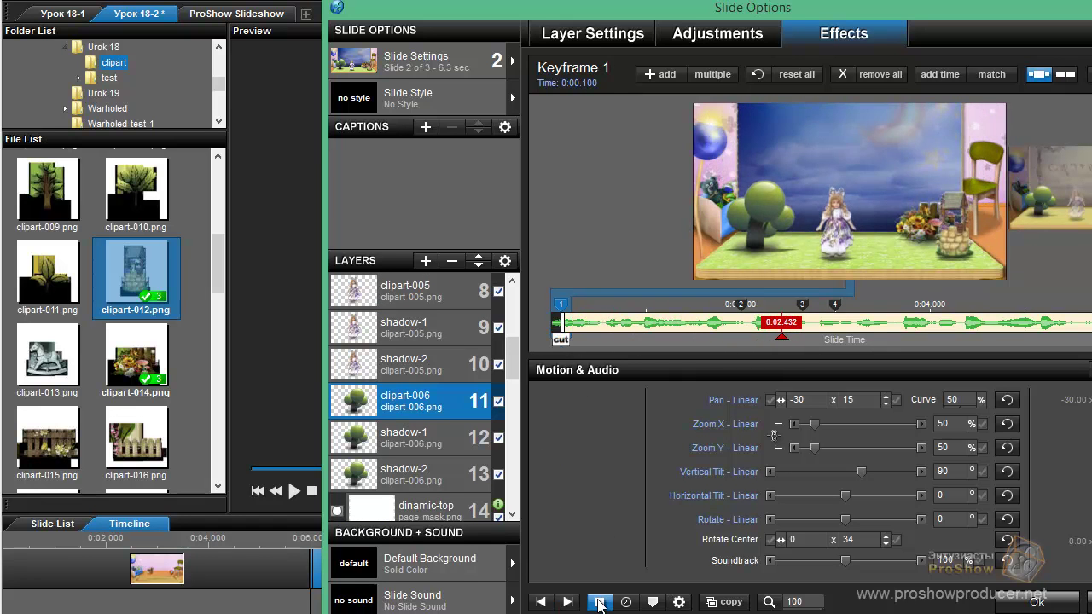
{"action": "left_click", "coordinate": [600, 603]}
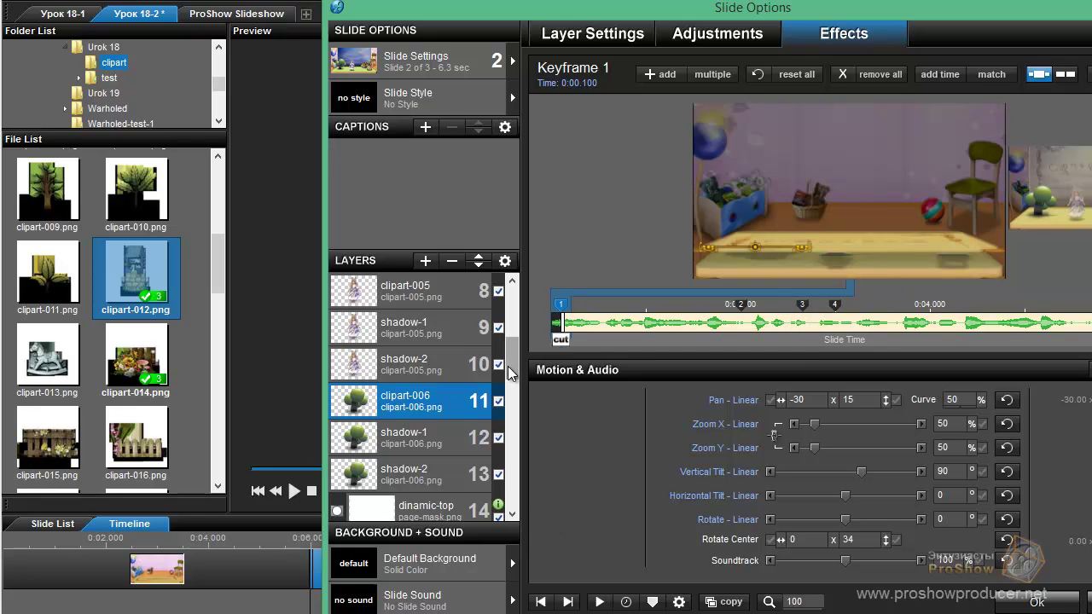
Duplicate the top BG 1 layer beneath the dinamic-top mask
{"action": "left_click_drag", "start_coordinate": [515, 367], "coordinate": [515, 403]}
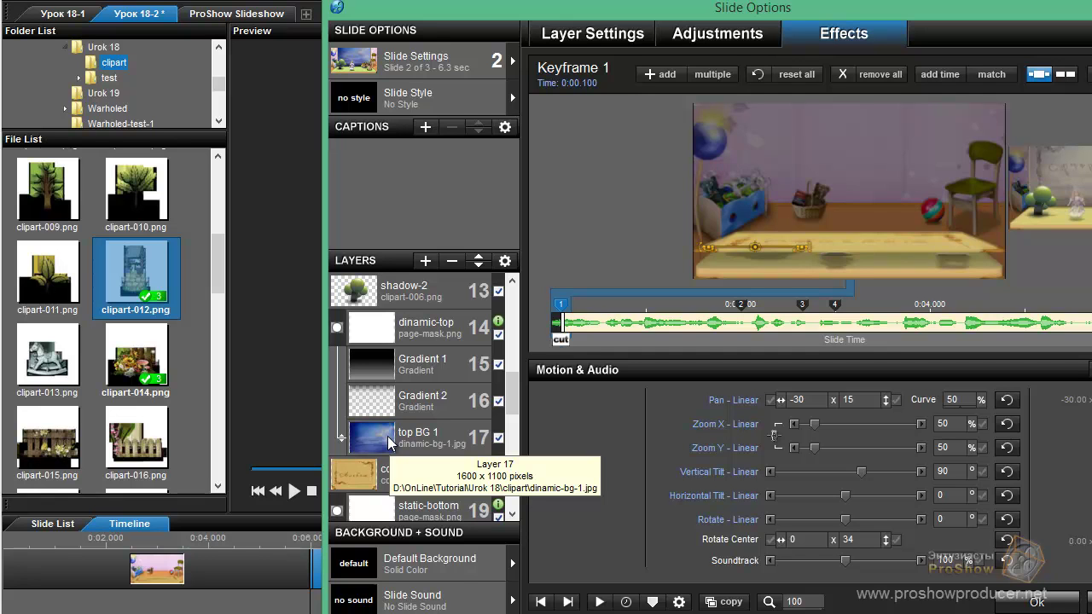
{"action": "left_click", "coordinate": [416, 442]}
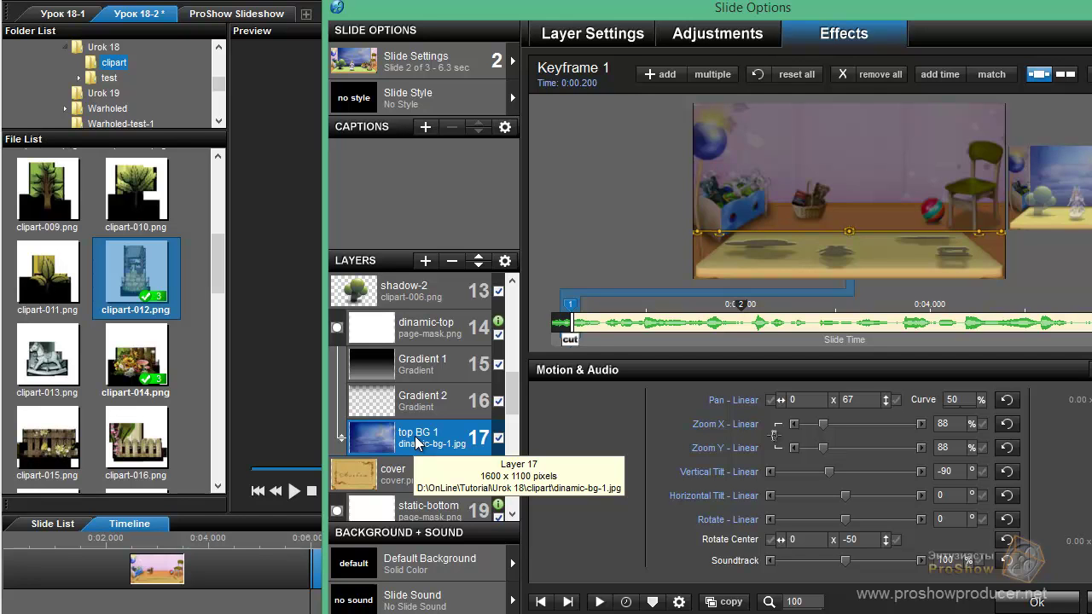
{"action": "right_click", "coordinate": [416, 442]}
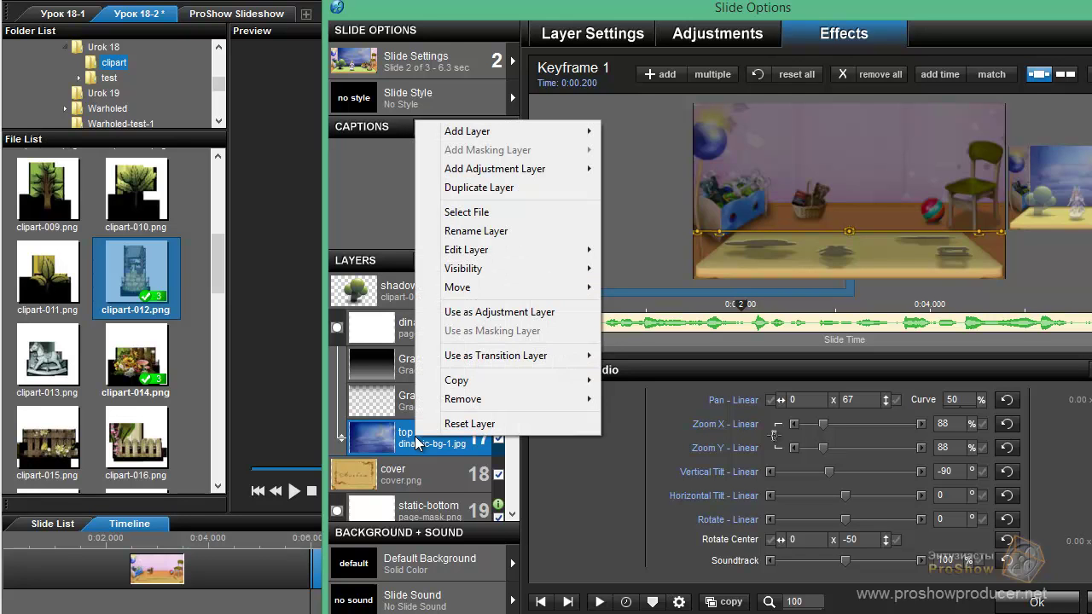
{"action": "left_click", "coordinate": [500, 187]}
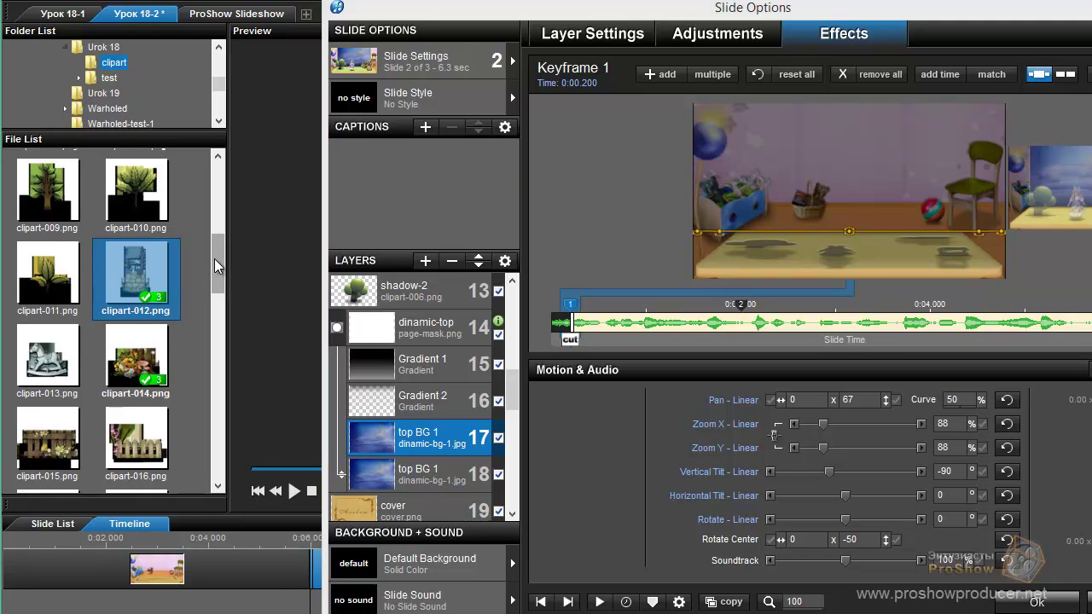
Enlarge the folder list and expand the Bilder folder inside OnLine on the D: drive
{"action": "scroll", "coordinate": [218, 82], "scroll_direction": "up", "scroll_amount": 5}
{"action": "left_click_drag", "start_coordinate": [219, 76], "coordinate": [219, 65]}
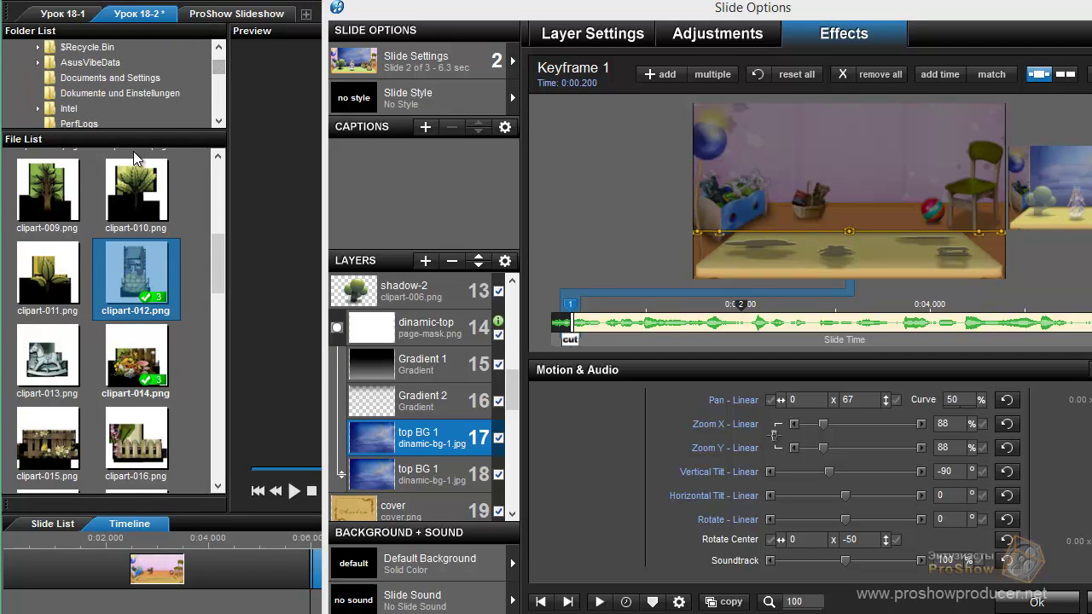
{"action": "left_click_drag", "start_coordinate": [134, 131], "coordinate": [133, 286]}
{"action": "left_click_drag", "start_coordinate": [216, 86], "coordinate": [219, 117]}
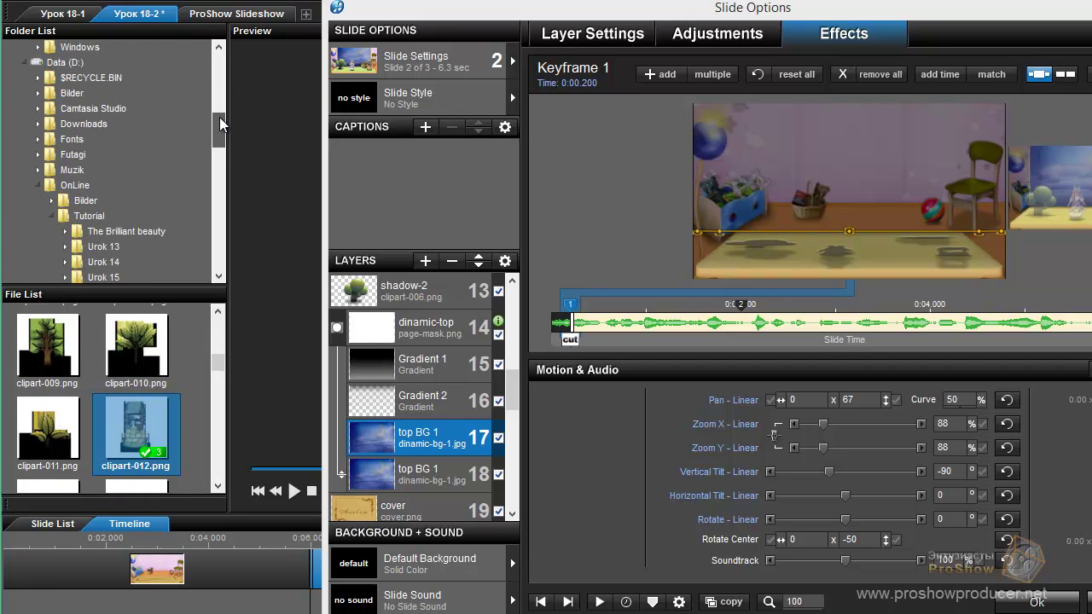
{"action": "scroll", "coordinate": [220, 119], "scroll_direction": "down", "scroll_amount": 1}
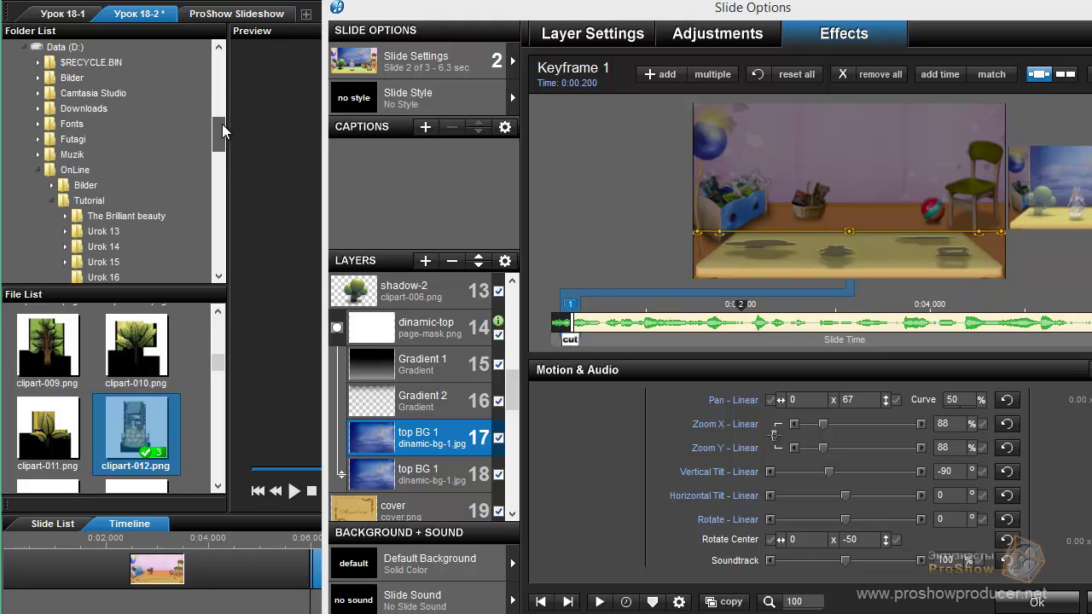
{"action": "left_click", "coordinate": [52, 155]}
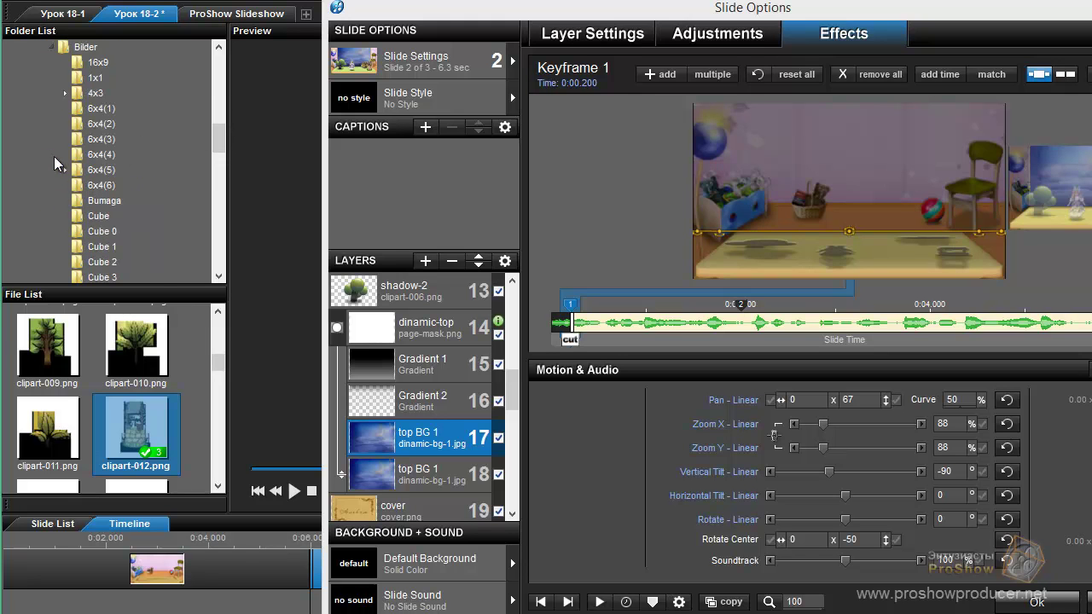
Find the 006_cr.jpg photo in the 6x4(4) folder and replace the image of top BG 1 layer 17 with it
{"action": "left_click", "coordinate": [101, 140]}
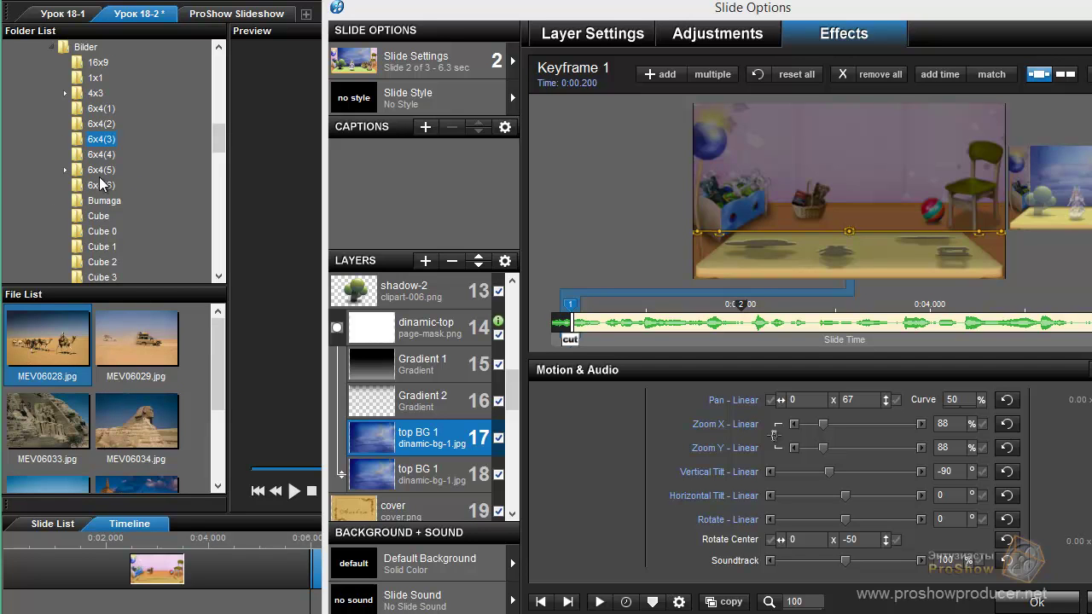
{"action": "left_click", "coordinate": [99, 109]}
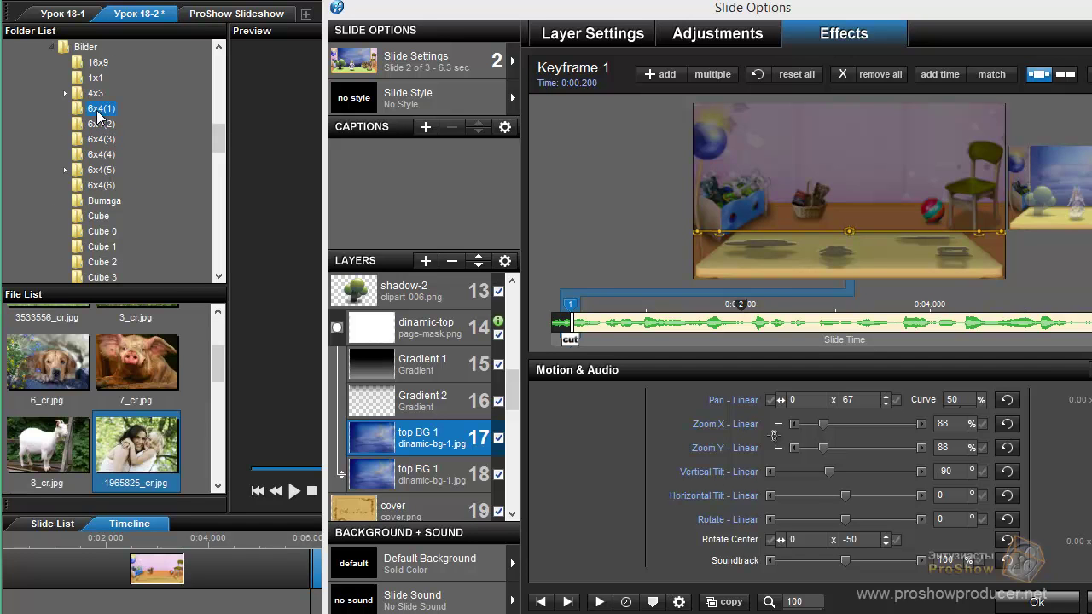
{"action": "left_click", "coordinate": [100, 125]}
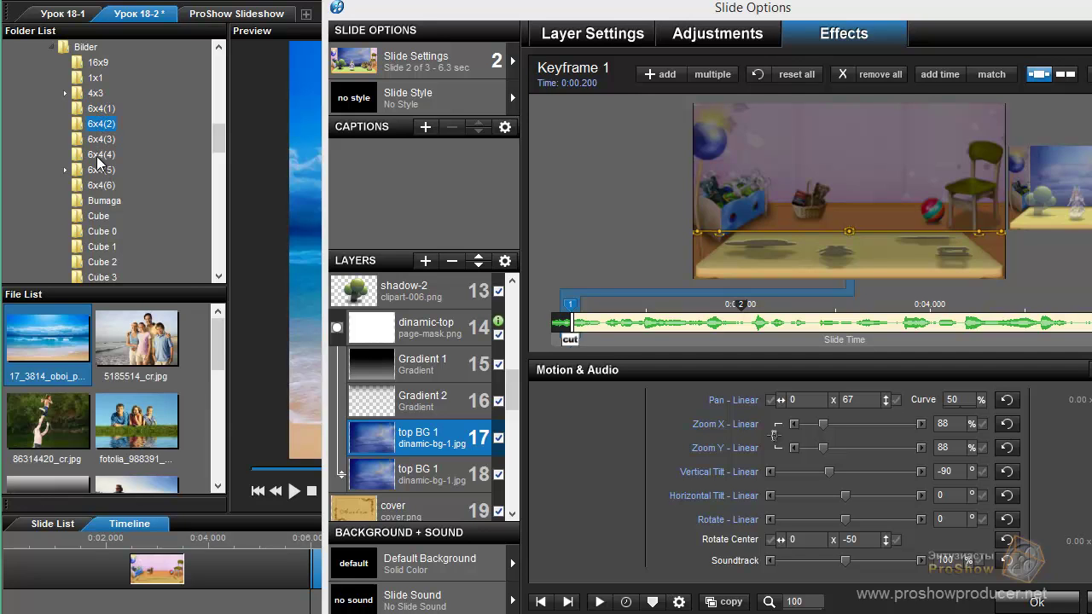
{"action": "left_click", "coordinate": [99, 156]}
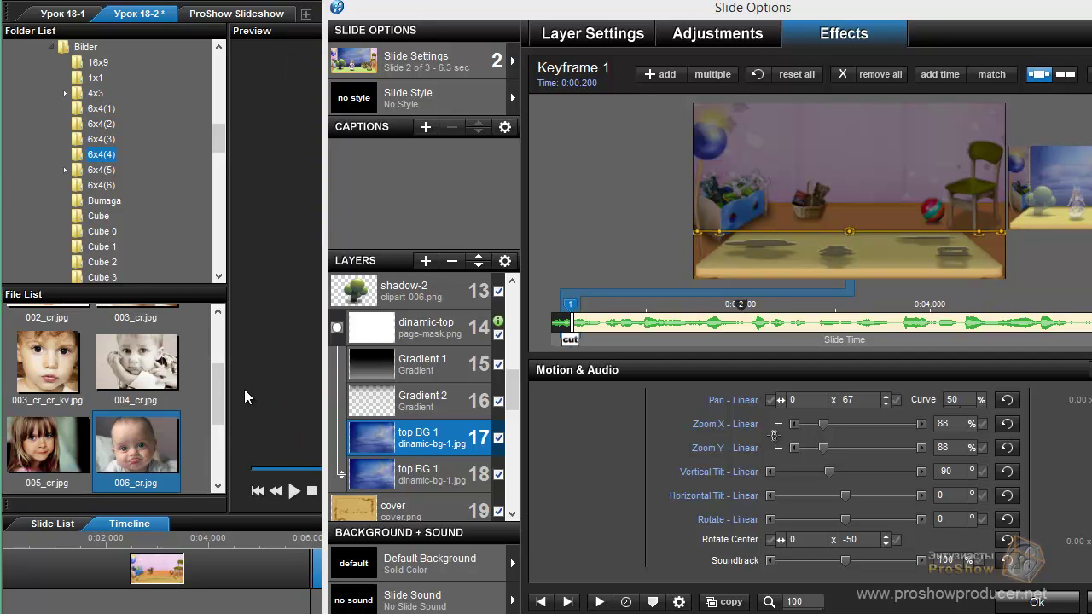
{"action": "left_click_drag", "start_coordinate": [147, 440], "coordinate": [445, 442]}
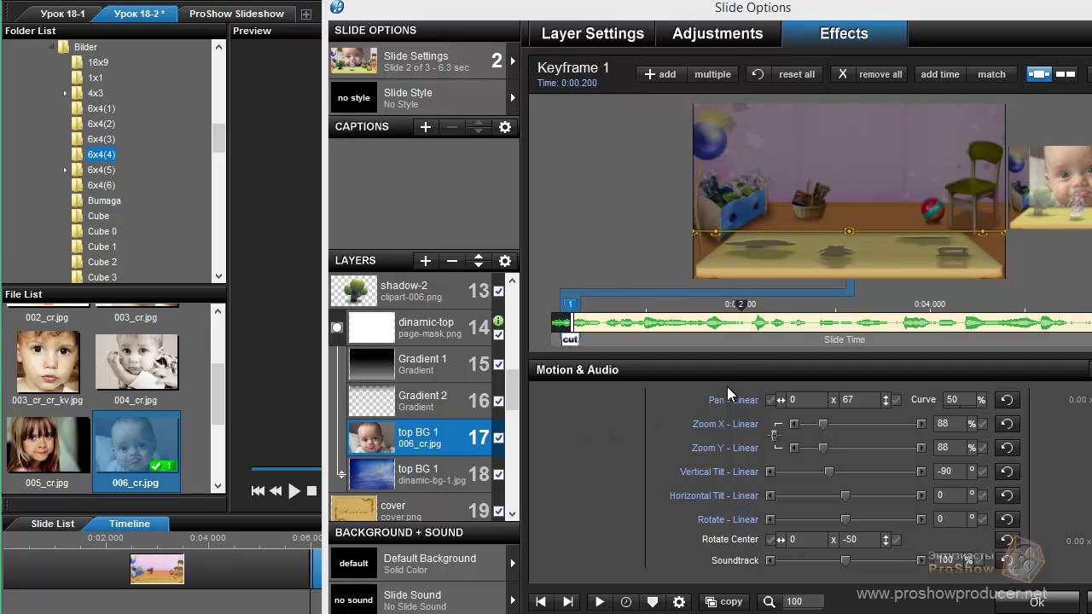
Turn off cropping on the 006_cr.jpg layer and show its keyframe 2 effects
{"action": "left_click", "coordinate": [1077, 485]}
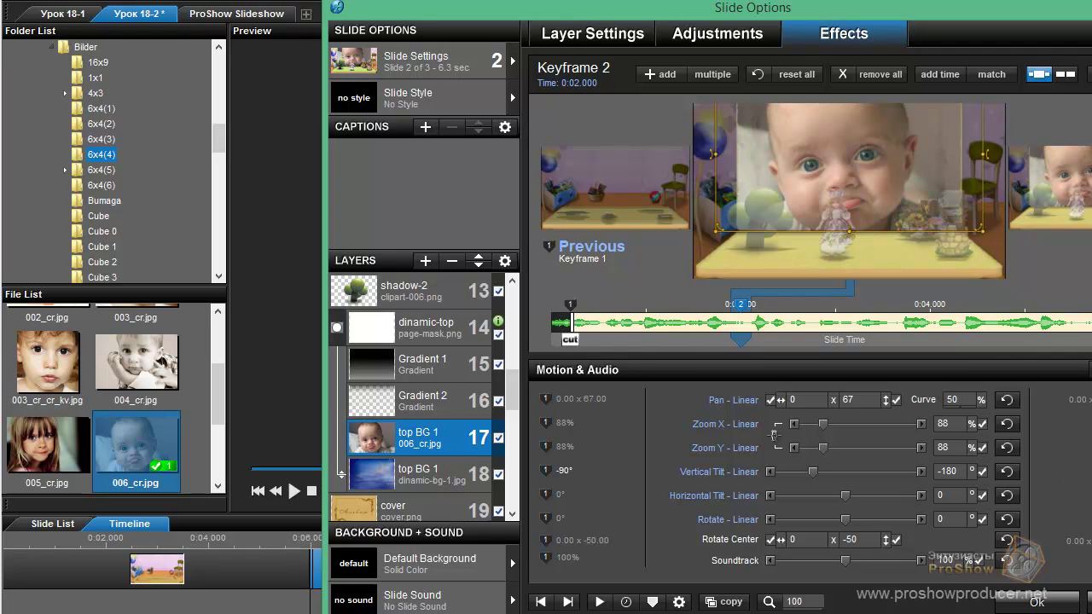
{"action": "left_click", "coordinate": [1090, 469]}
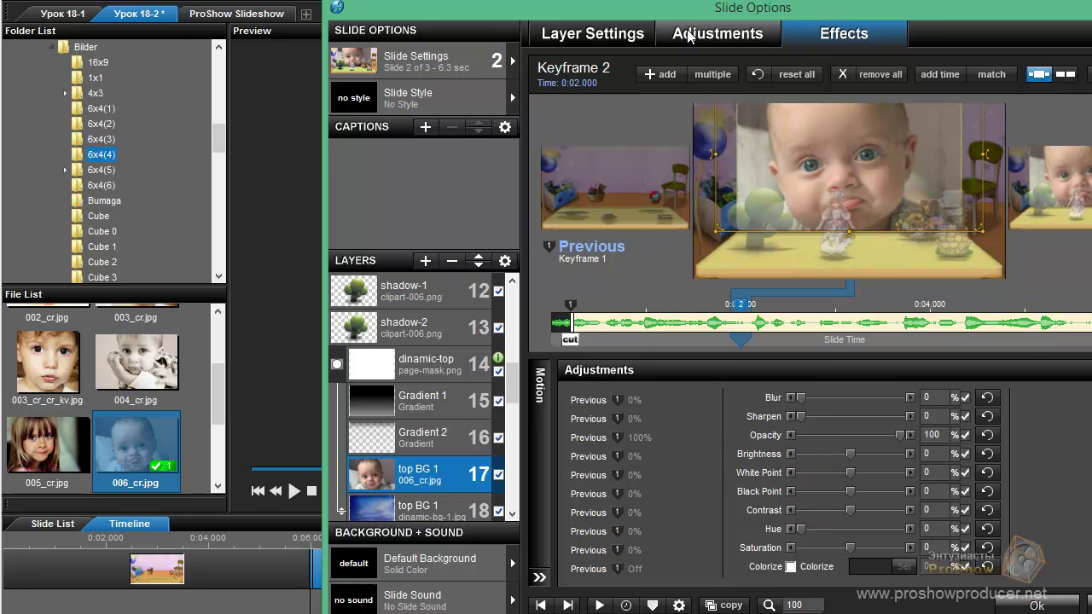
{"action": "left_click", "coordinate": [717, 34]}
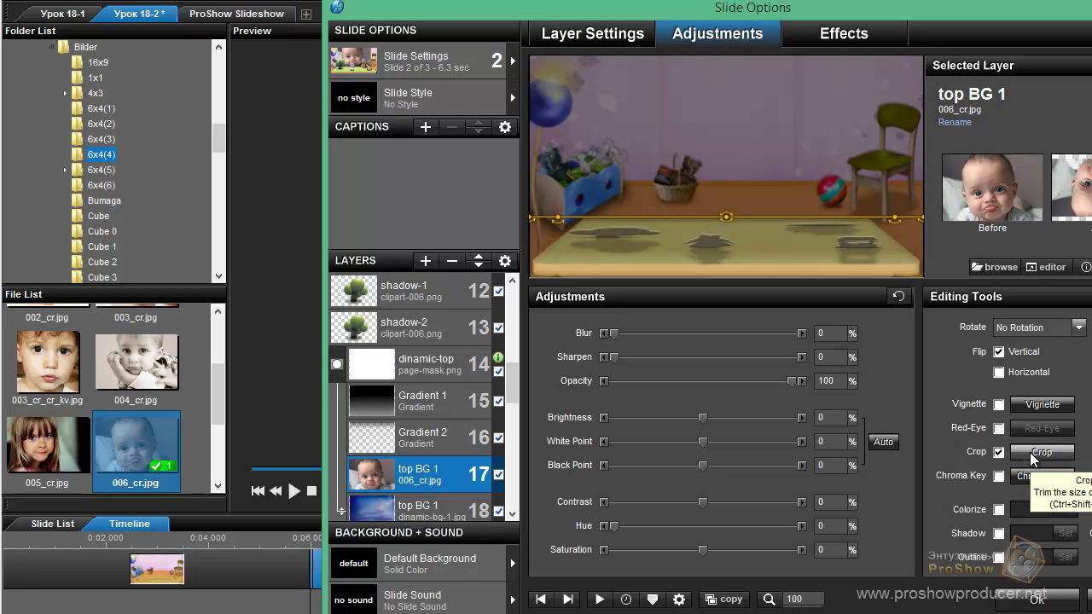
{"action": "left_click", "coordinate": [1030, 453]}
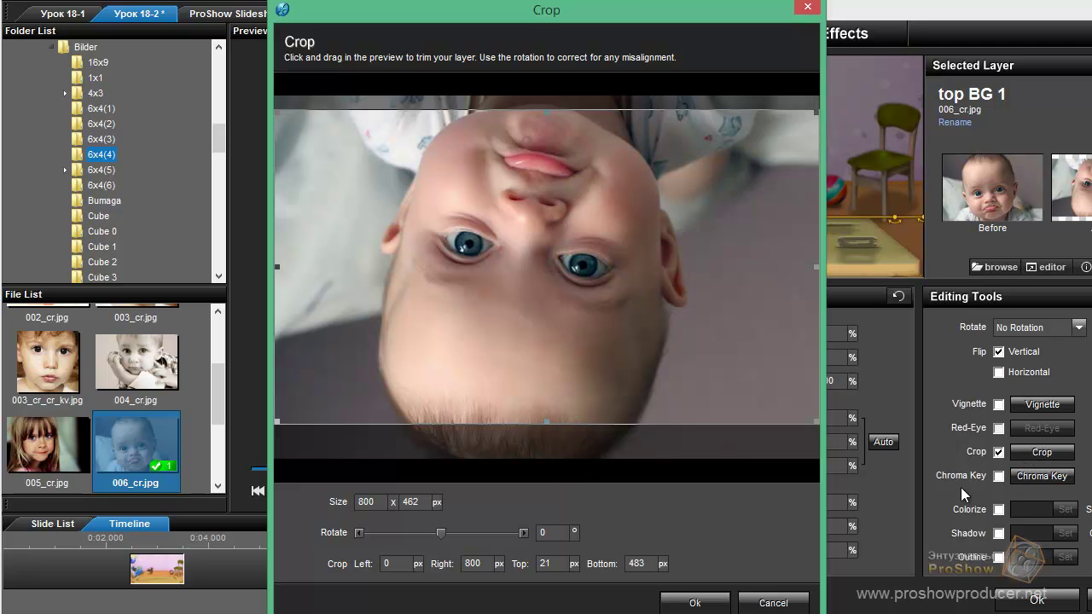
{"action": "left_click", "coordinate": [764, 603]}
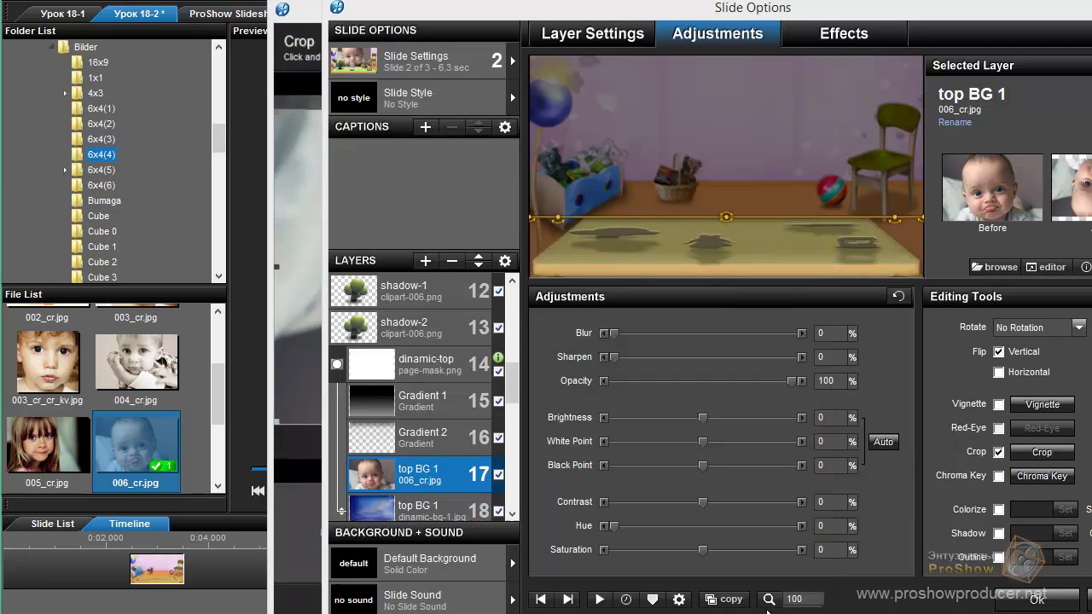
{"action": "left_click", "coordinate": [999, 454]}
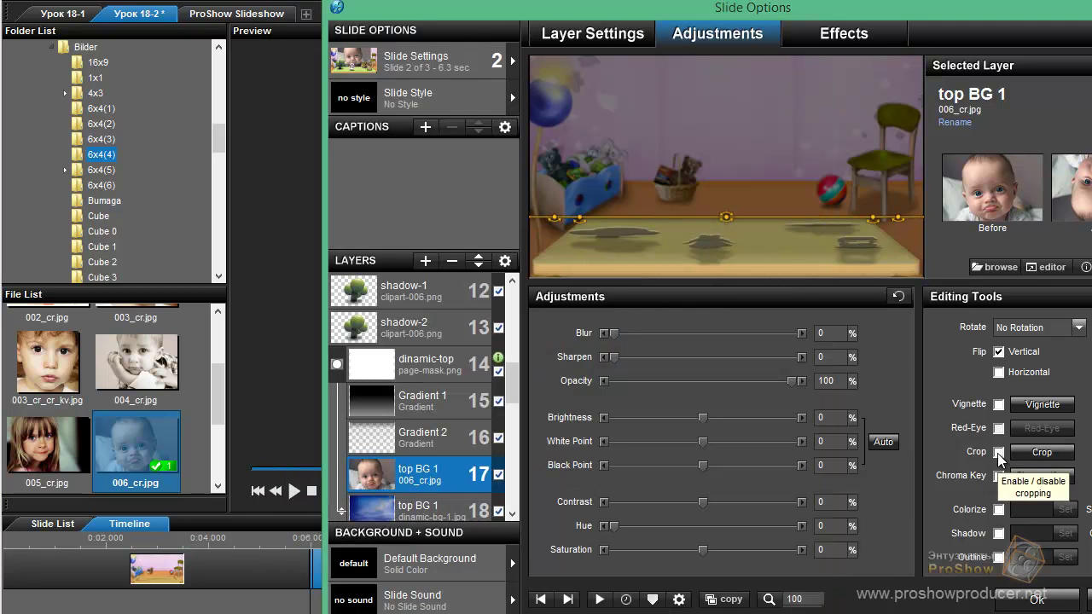
{"action": "left_click", "coordinate": [817, 38]}
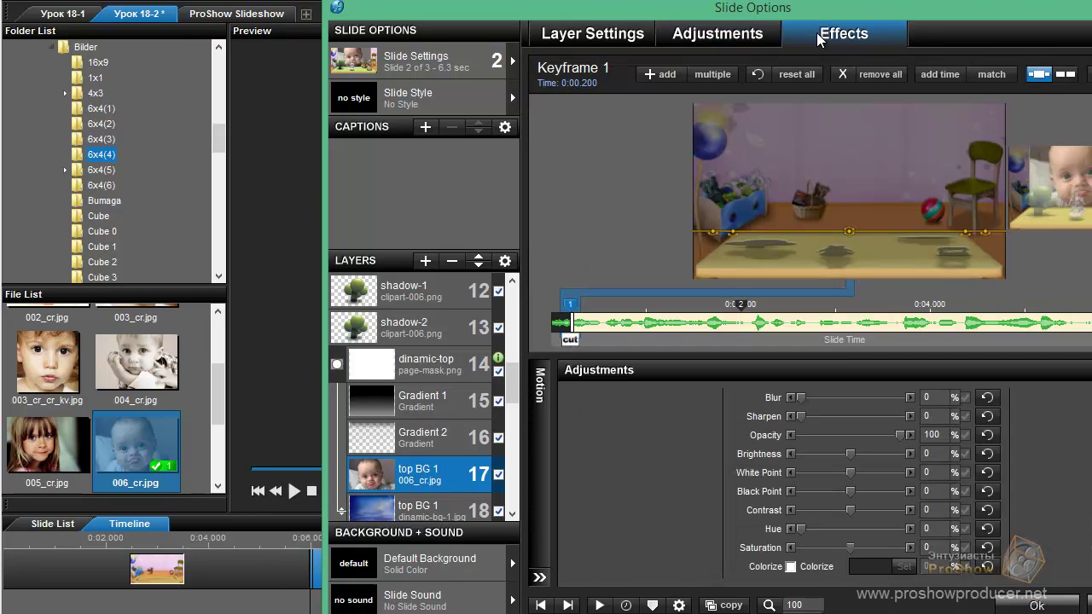
{"action": "key", "text": "Tab"}
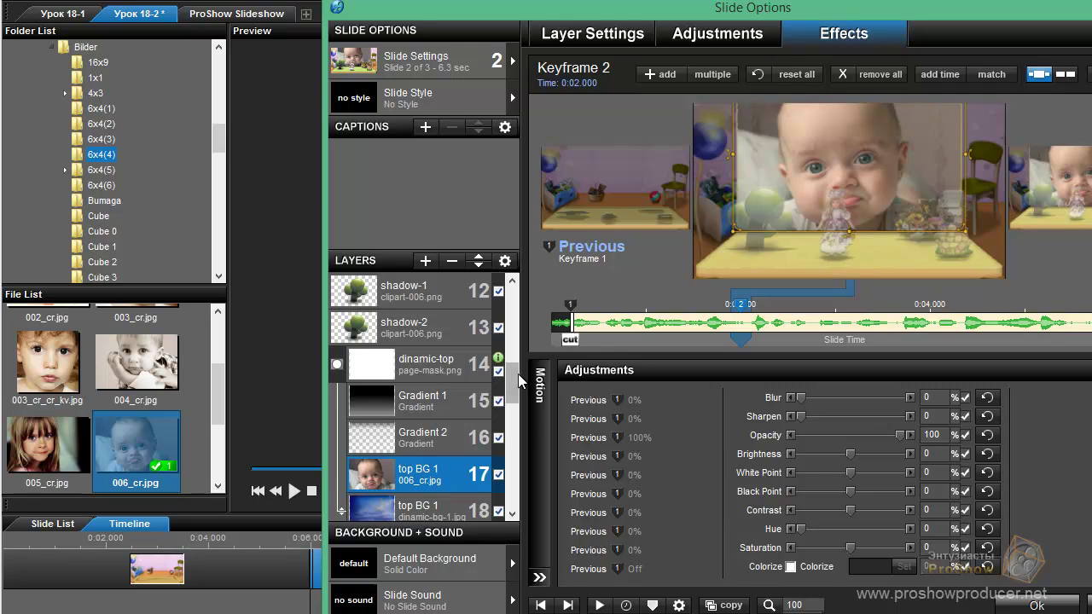
Compare the image adjustments of the dinamic-bg-1.jpg and bottom BG 1 layers, and examine the motion settings of bottom BG 1
{"action": "scroll", "coordinate": [517, 399], "scroll_direction": "down", "scroll_amount": 2}
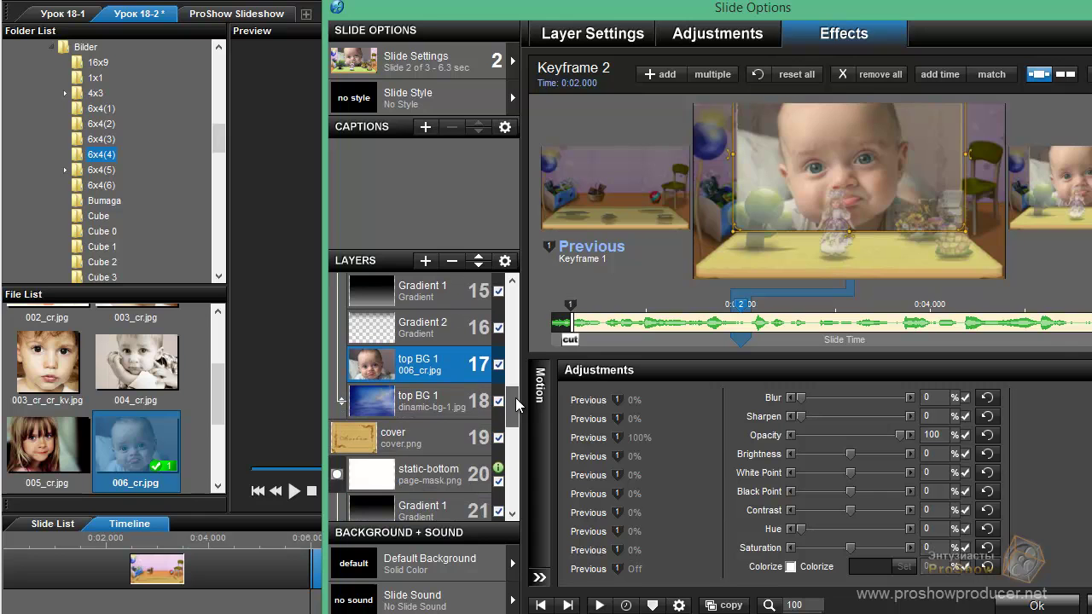
{"action": "left_click", "coordinate": [422, 408]}
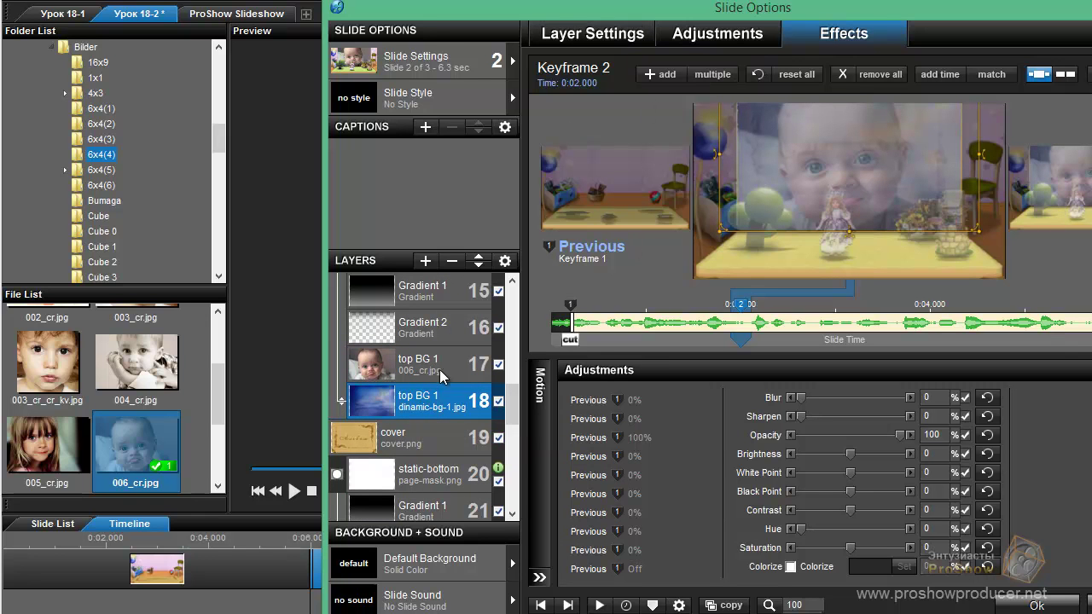
{"action": "mouse_move", "coordinate": [442, 412]}
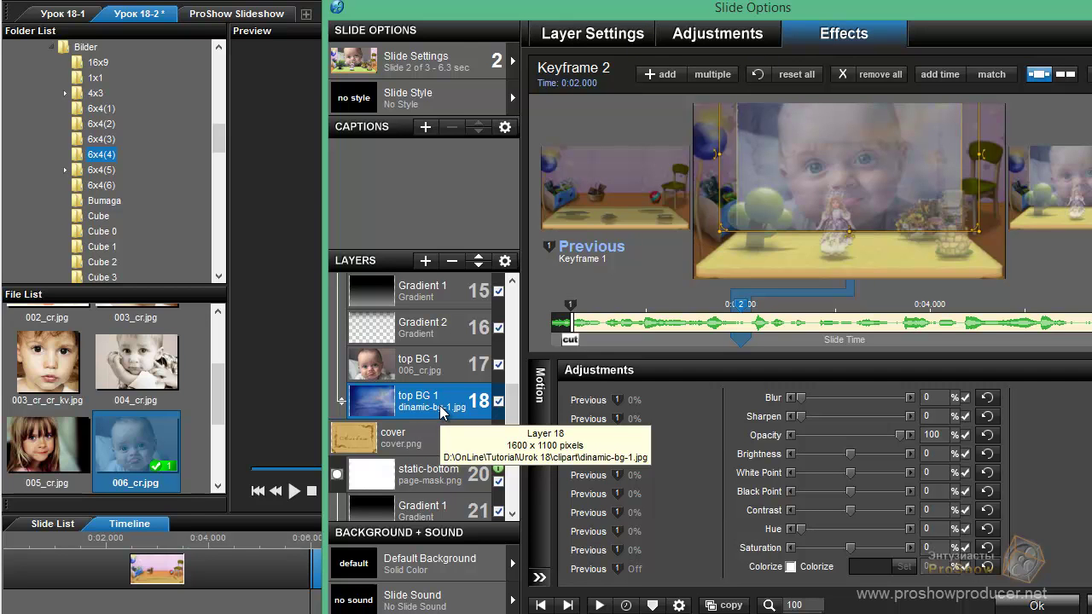
{"action": "left_click", "coordinate": [718, 38]}
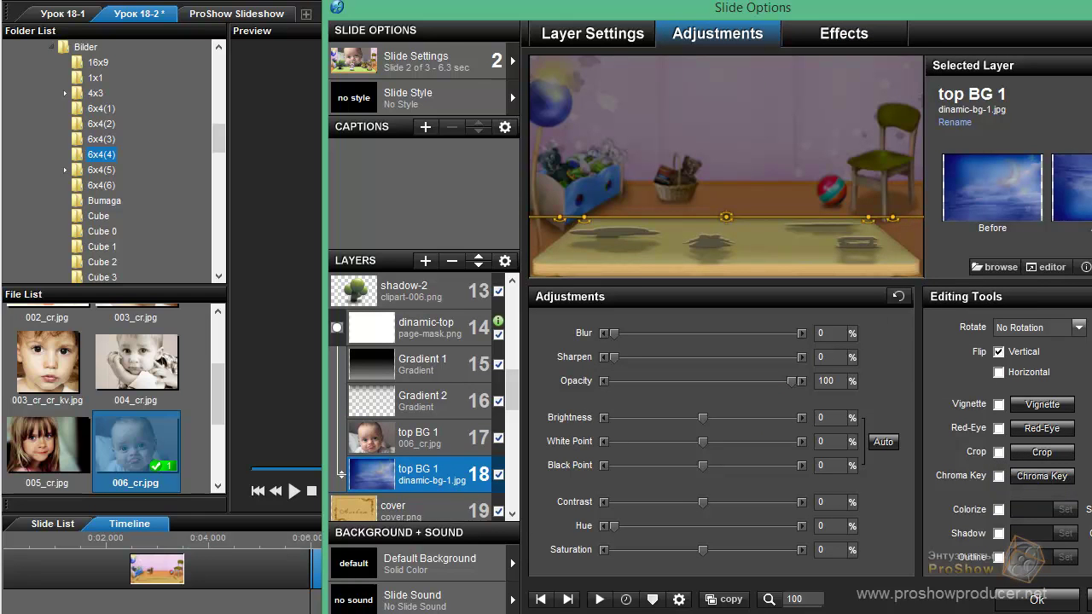
{"action": "left_click", "coordinate": [845, 33]}
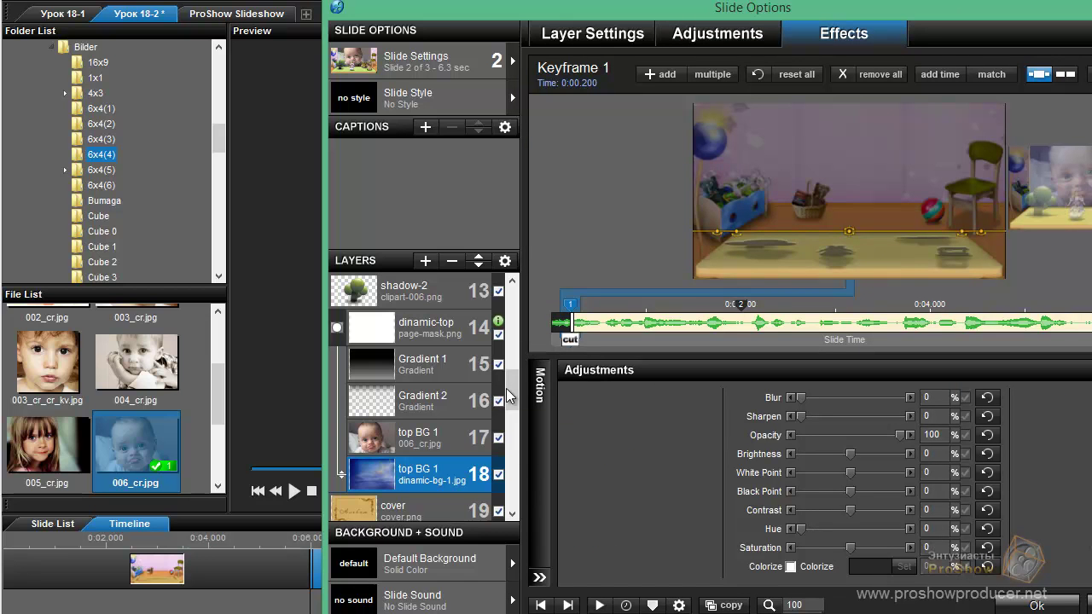
{"action": "scroll", "coordinate": [513, 395], "scroll_direction": "down", "scroll_amount": 1}
{"action": "scroll", "coordinate": [512, 395], "scroll_direction": "down", "scroll_amount": 6}
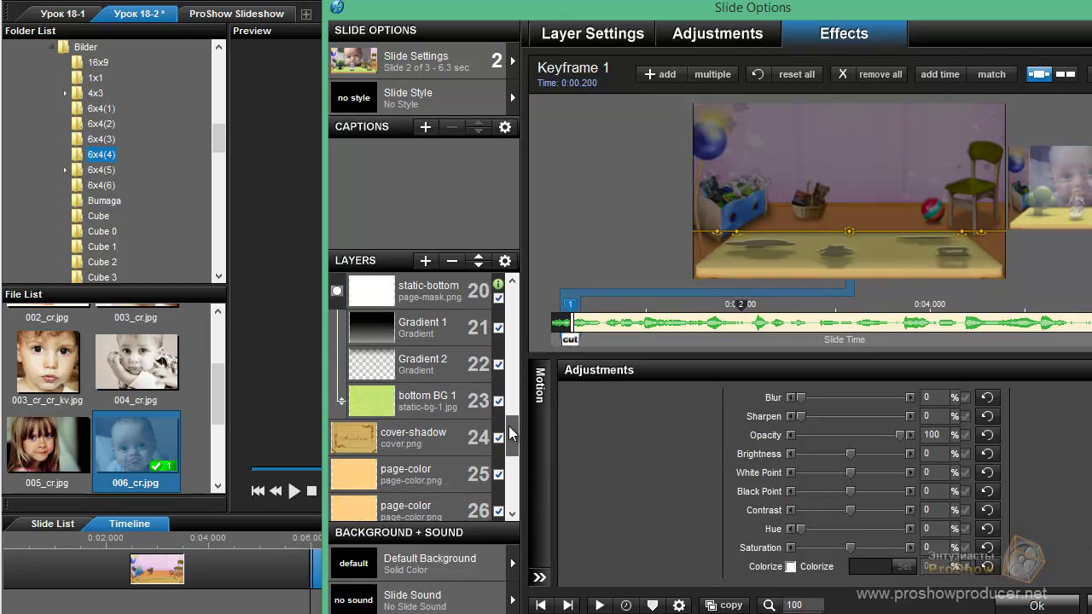
{"action": "left_click", "coordinate": [442, 401]}
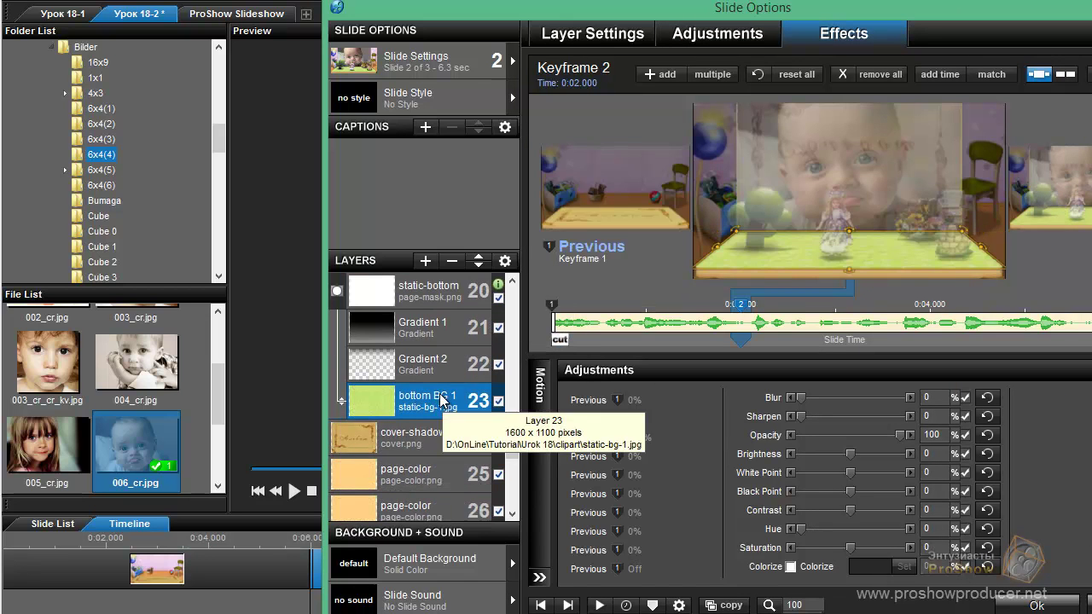
{"action": "left_click", "coordinate": [702, 34]}
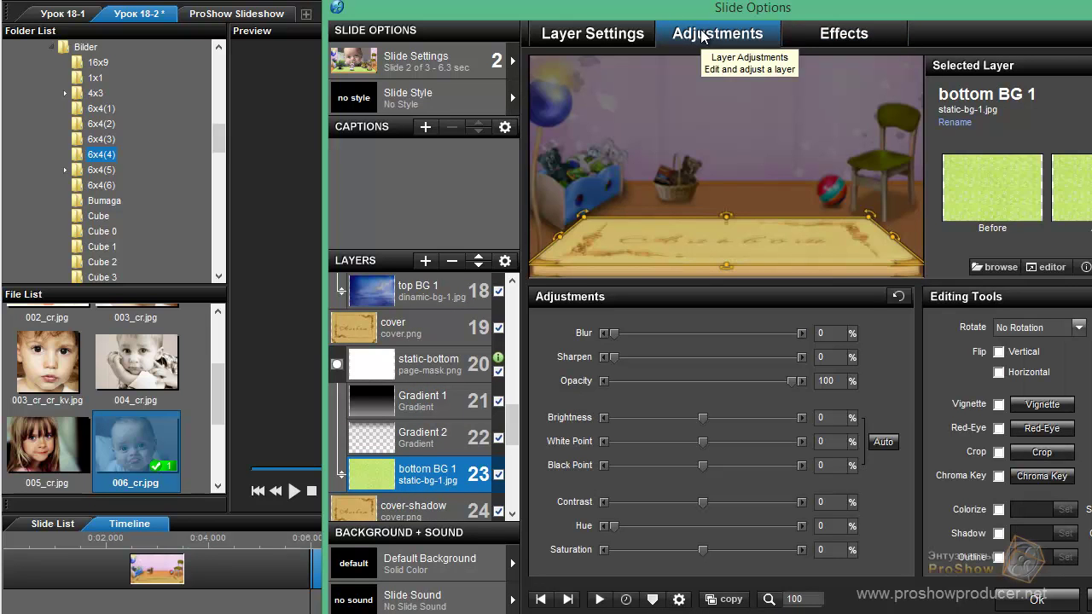
{"action": "left_click", "coordinate": [829, 33]}
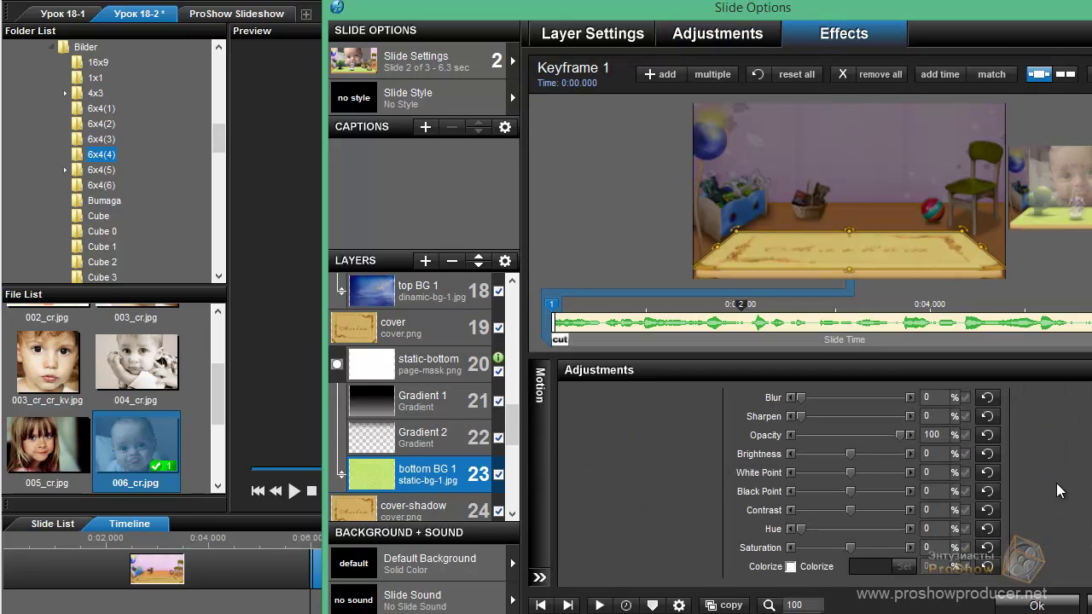
{"action": "left_click", "coordinate": [535, 453]}
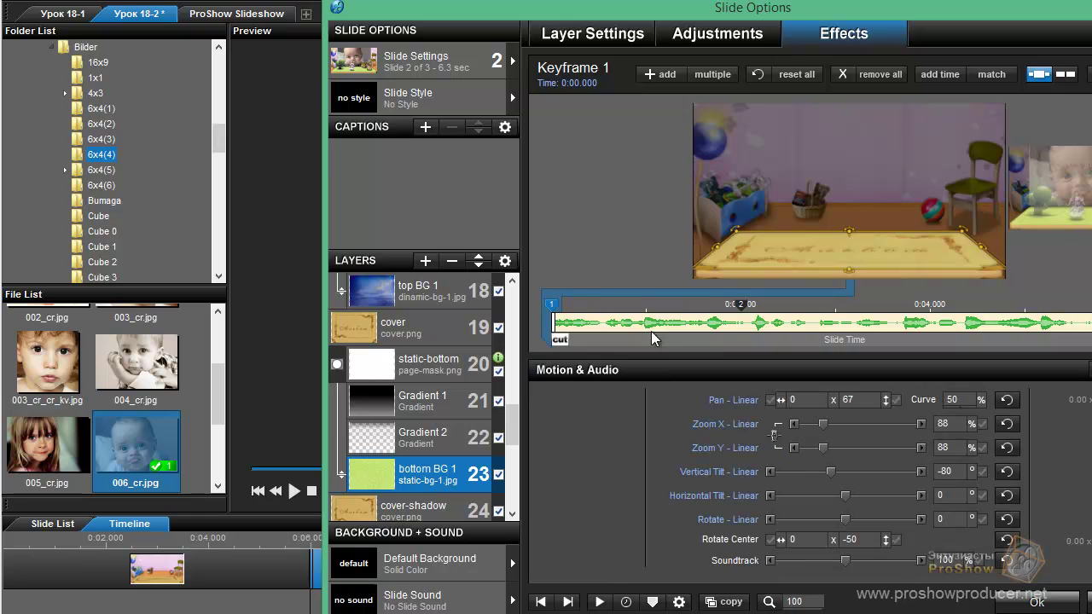
{"action": "mouse_move", "coordinate": [580, 338]}
{"action": "left_mouse_down"}
{"action": "mouse_move", "coordinate": [915, 346]}
{"action": "mouse_move", "coordinate": [593, 346]}
{"action": "mouse_move", "coordinate": [793, 344]}
{"action": "left_mouse_up"}
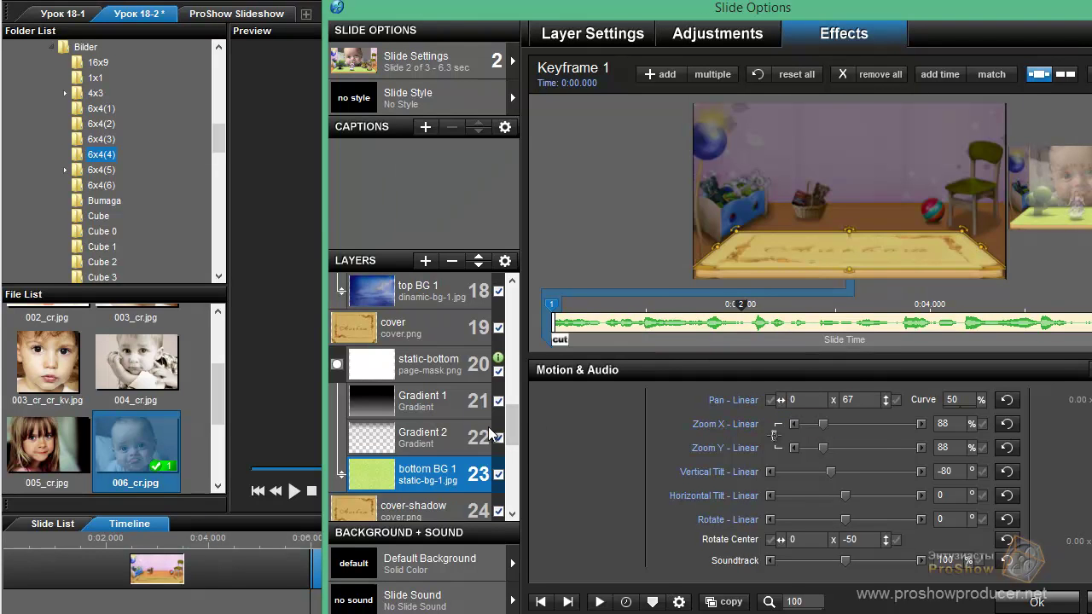
Set Zoom X and Zoom Y of the 006_cr.jpg layer to 50% at keyframes 1 and 2
{"action": "left_click_drag", "start_coordinate": [517, 426], "coordinate": [526, 392]}
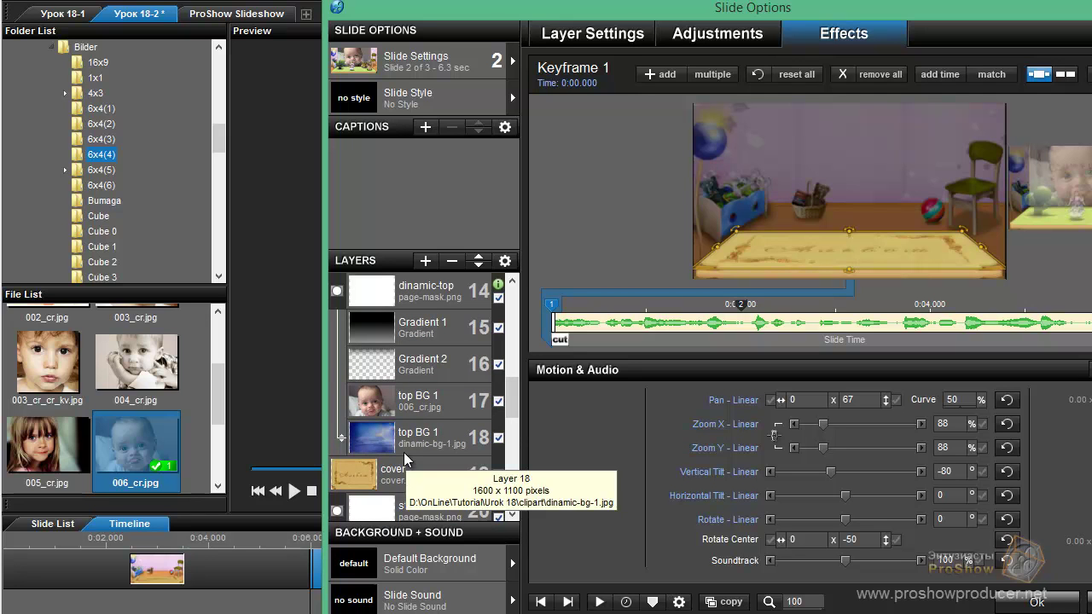
{"action": "left_click", "coordinate": [431, 410]}
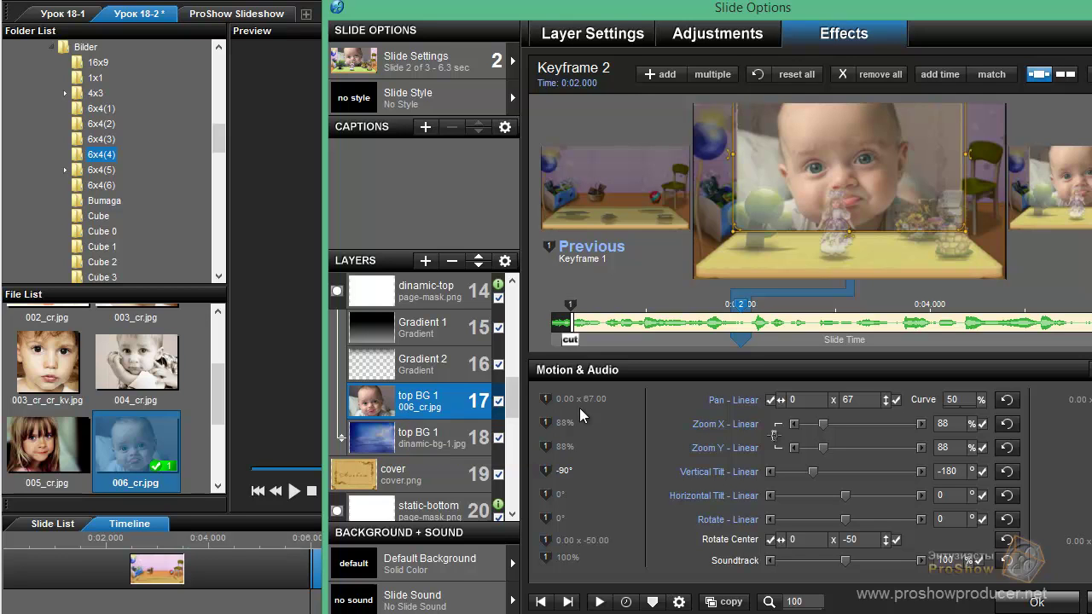
{"action": "key", "text": "Left"}
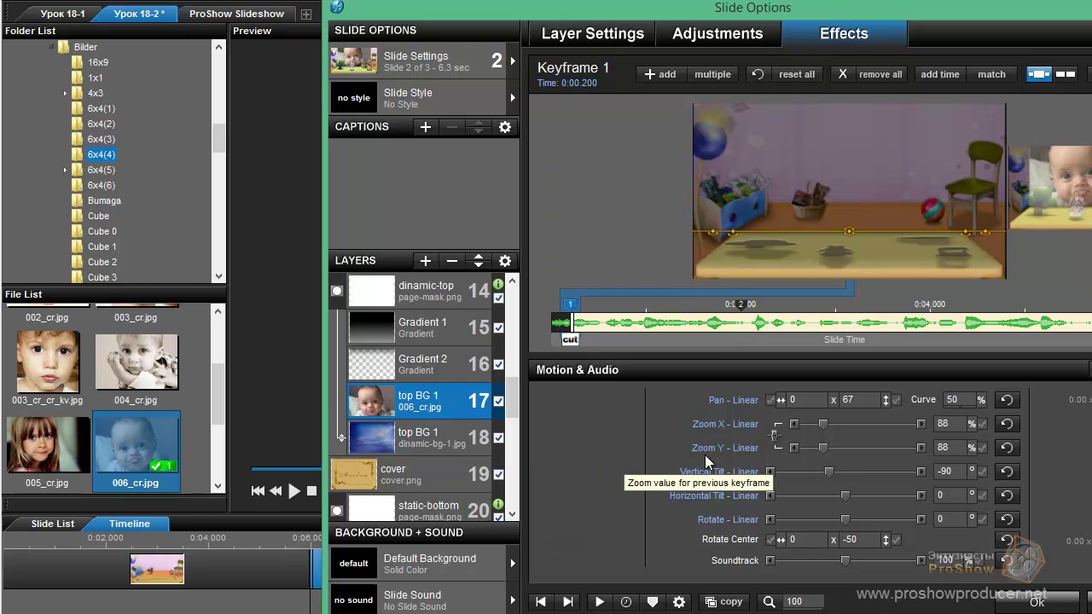
{"action": "left_click", "coordinate": [839, 462]}
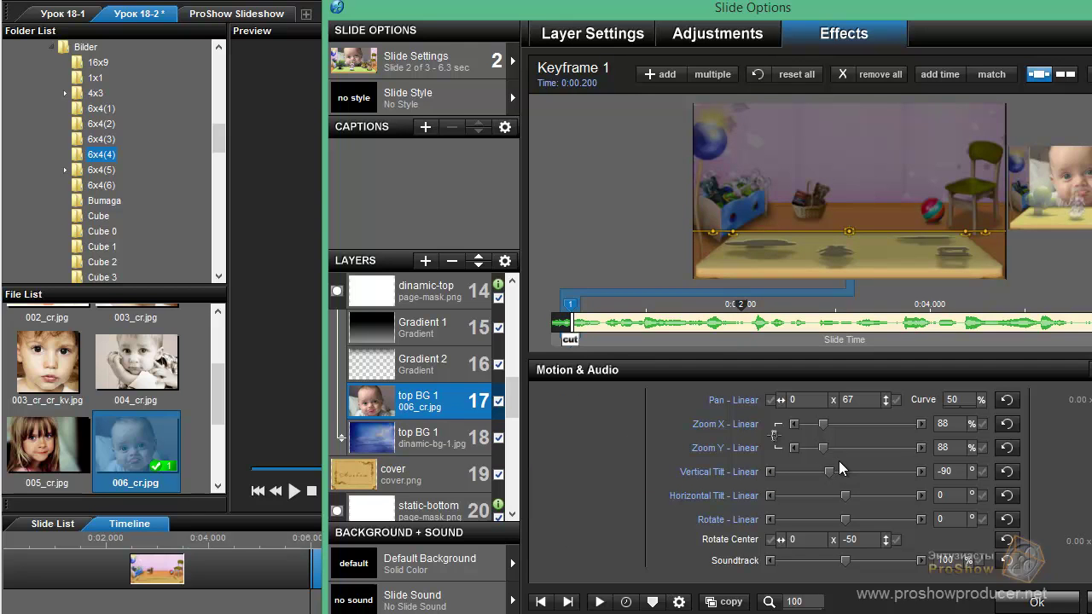
{"action": "double_click", "coordinate": [956, 422]}
{"action": "type", "text": "50"}
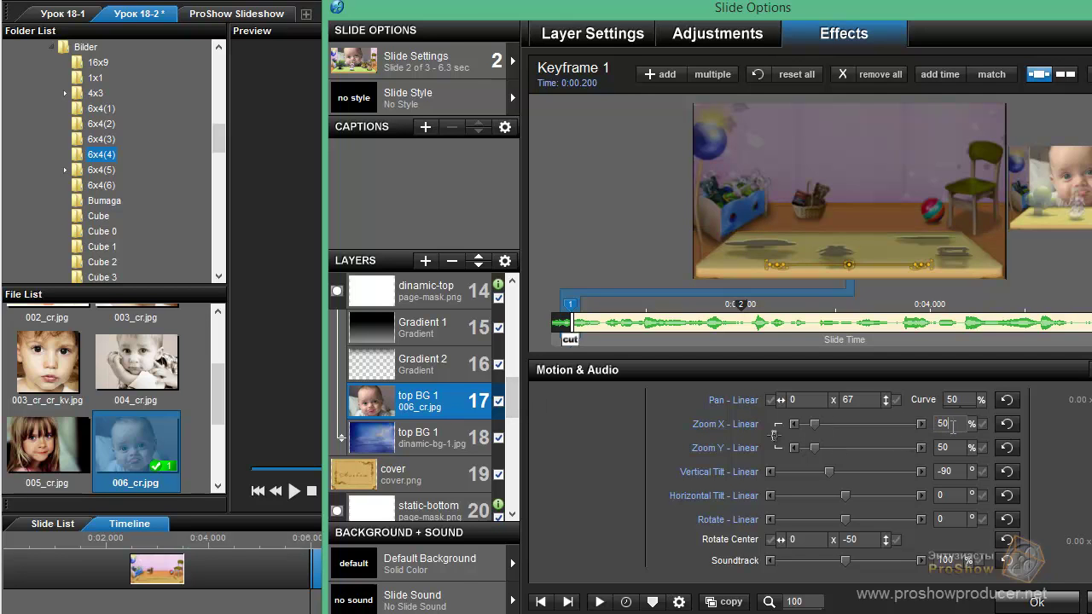
{"action": "key", "text": "ctrl+Right"}
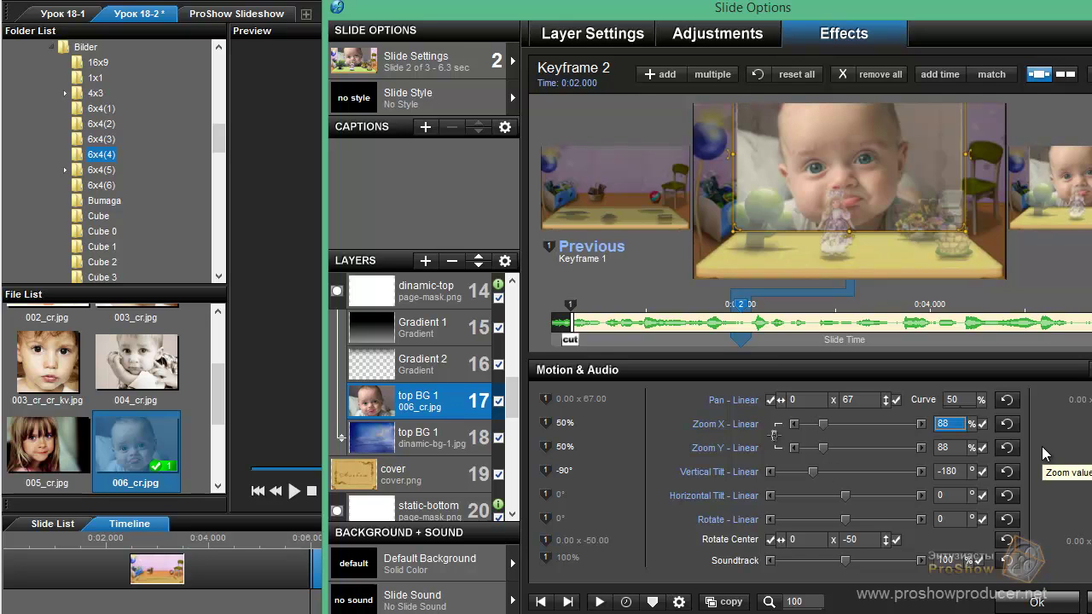
{"action": "type", "text": "50"}
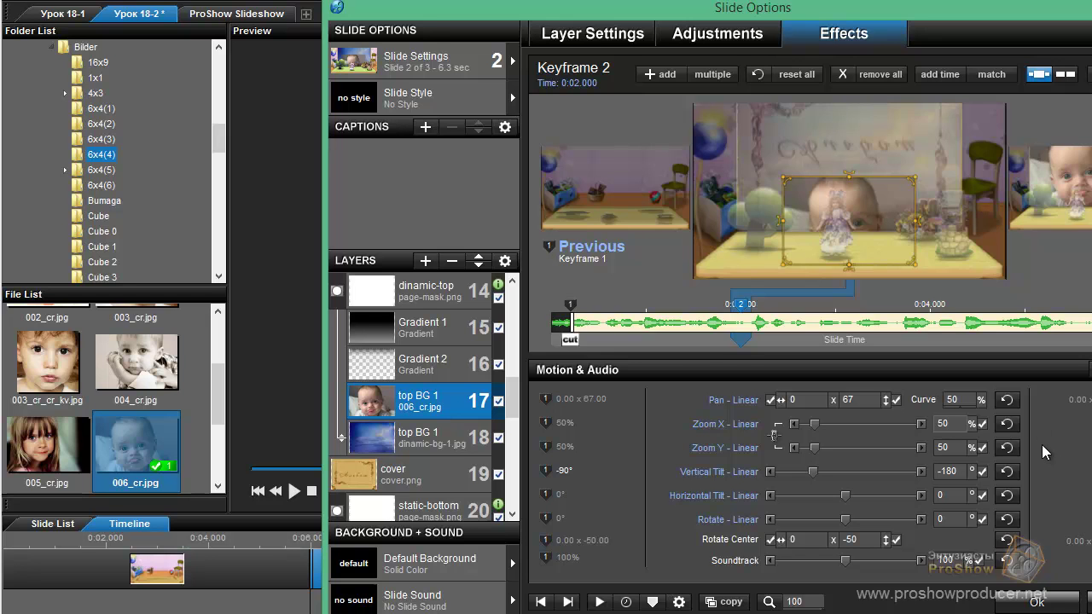
Set Zoom X and Zoom Y of the 006_cr.jpg layer to 55% at keyframe 3
{"action": "key", "text": "ctrl+Right"}
{"action": "type", "text": "50"}
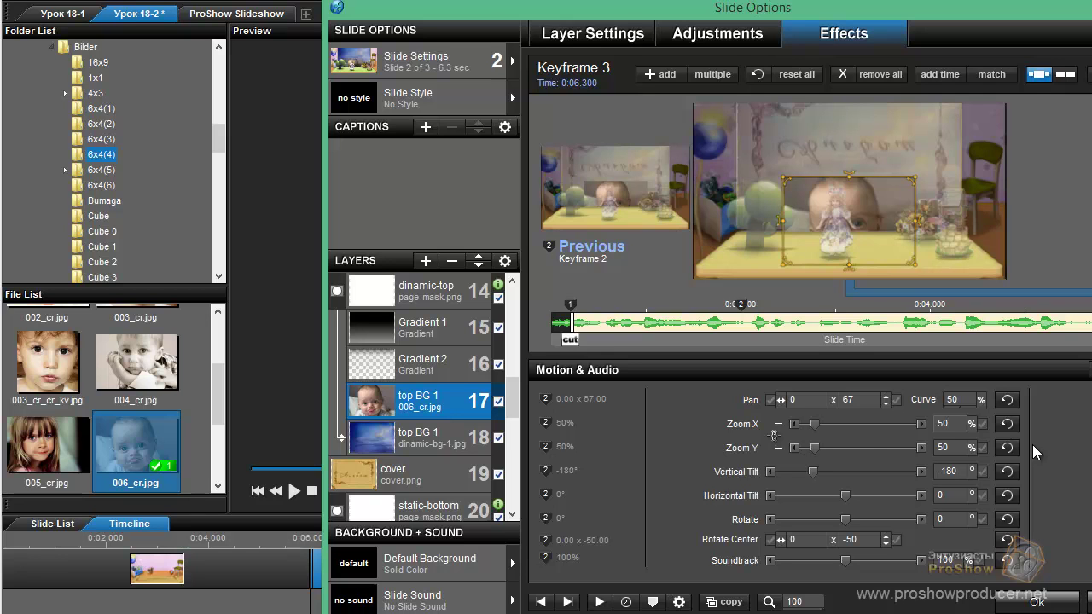
{"action": "key", "text": "Up"}
{"action": "key", "text": "Up"}
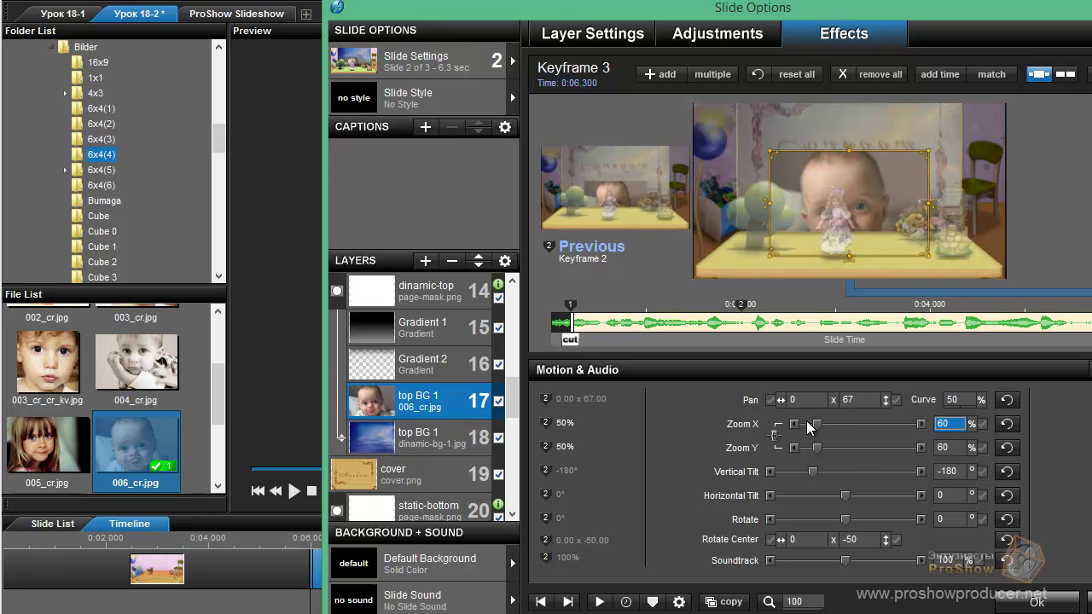
{"action": "key", "text": "Down"}
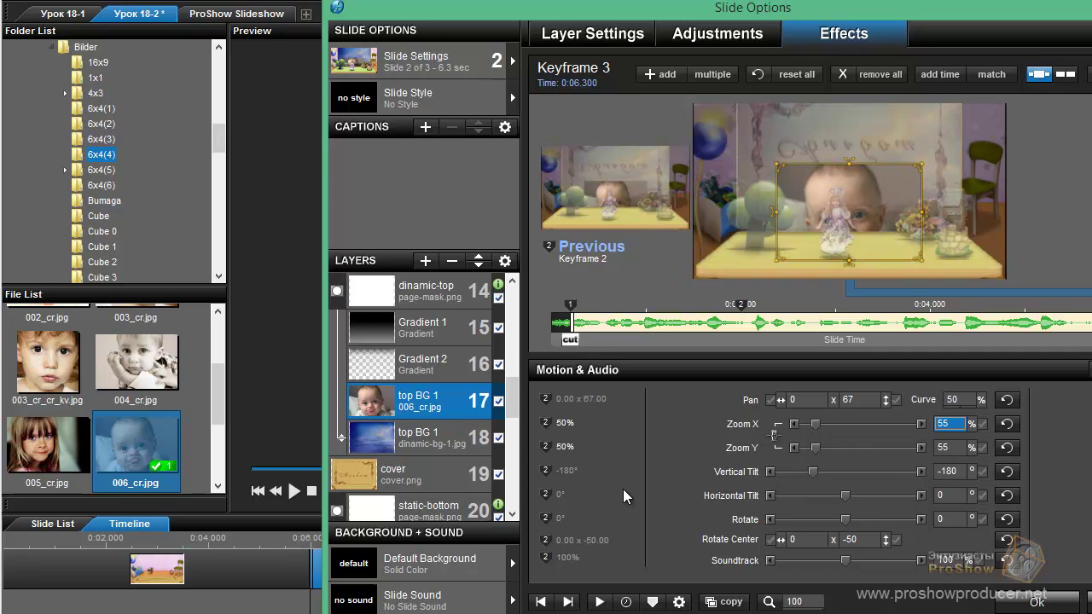
Set Zoom X and Zoom Y of the 006_cr.jpg layer to 55% at keyframes 1 and 2
{"action": "key", "text": "Page_Up"}
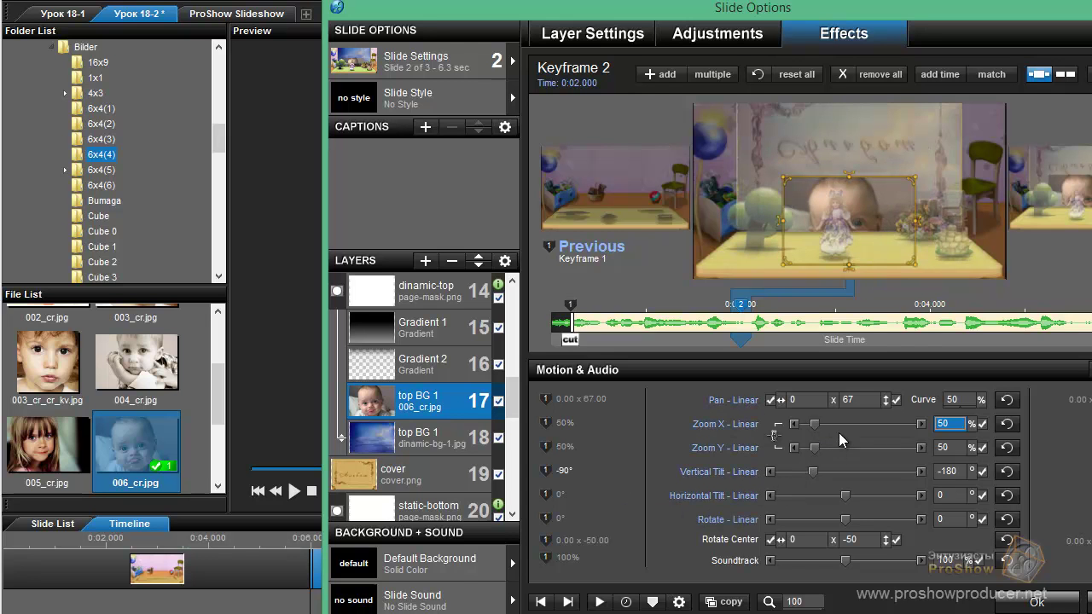
{"action": "key", "text": "Page_Up"}
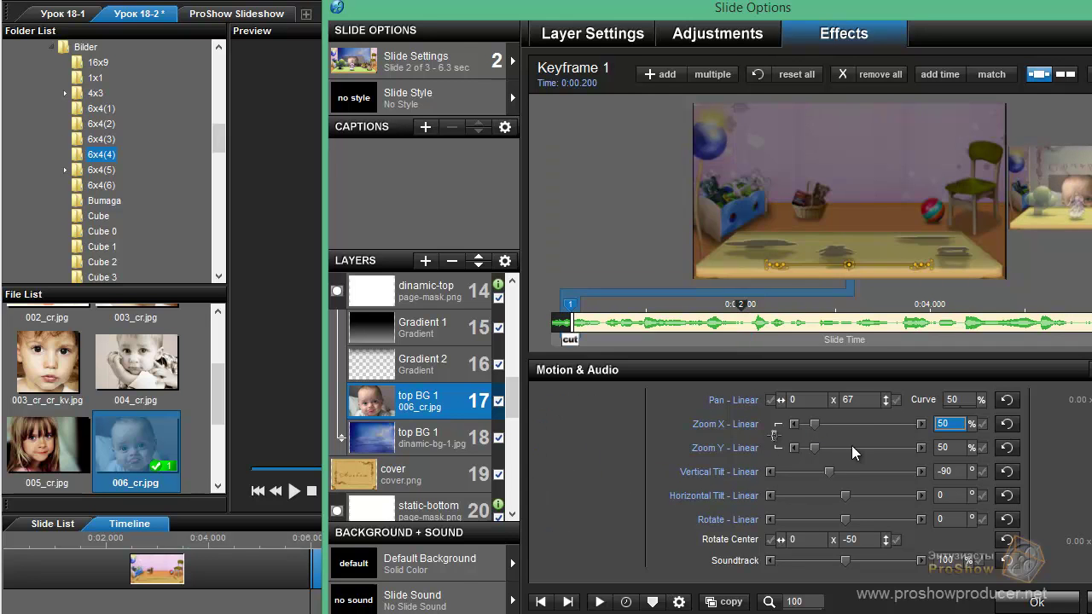
{"action": "type", "text": "55"}
{"action": "key", "text": "Return"}
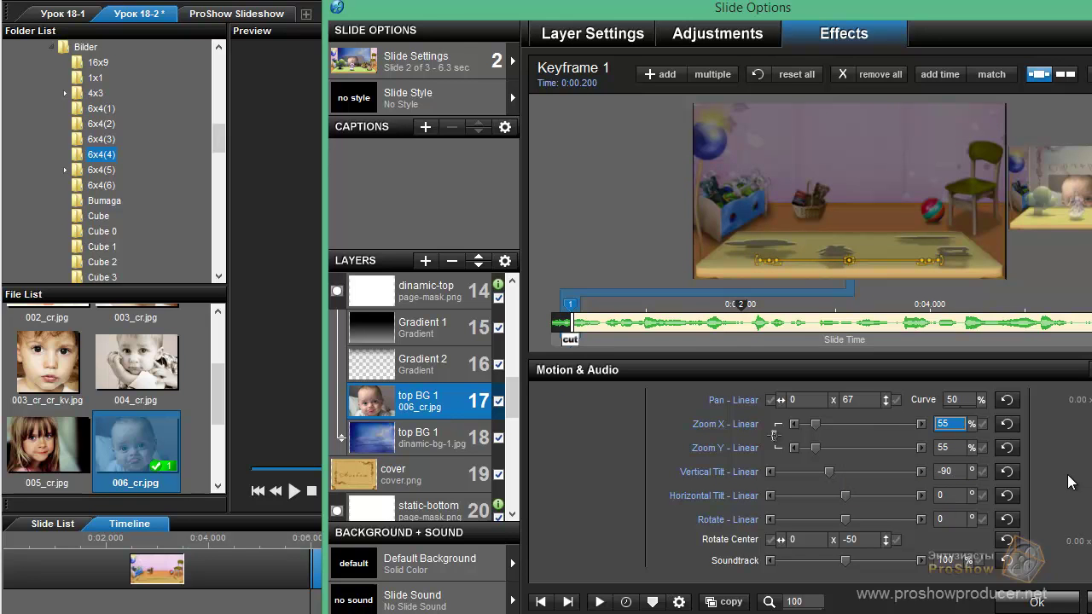
{"action": "key", "text": "Page_Down"}
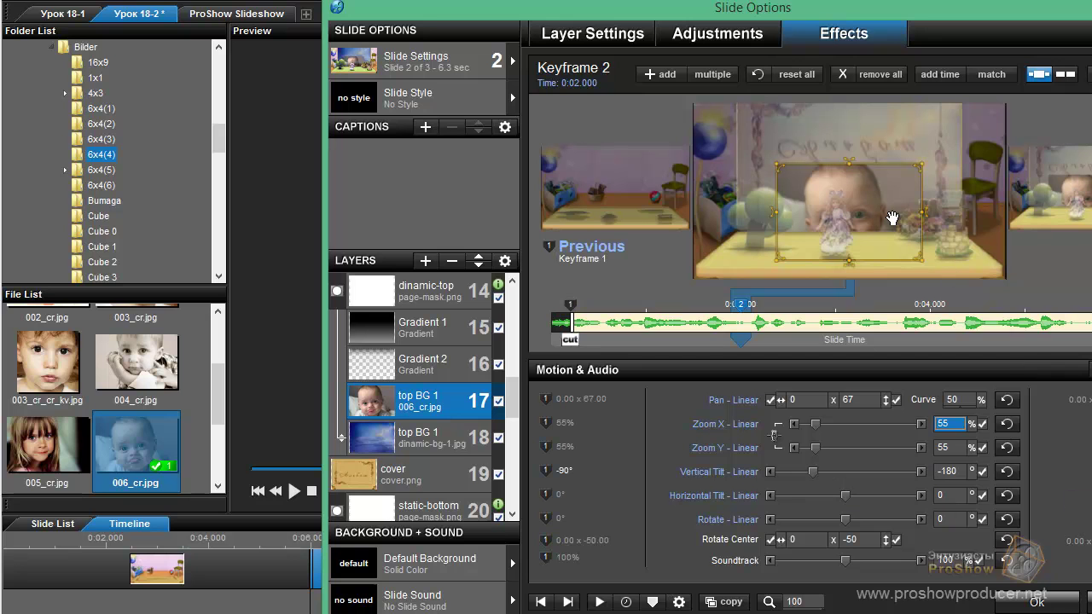
Move the baby photo up on the raised page at keyframe 2 and set its Rotate value to -5°
{"action": "left_click", "coordinate": [890, 217]}
{"action": "left_click_drag", "start_coordinate": [891, 217], "coordinate": [893, 164]}
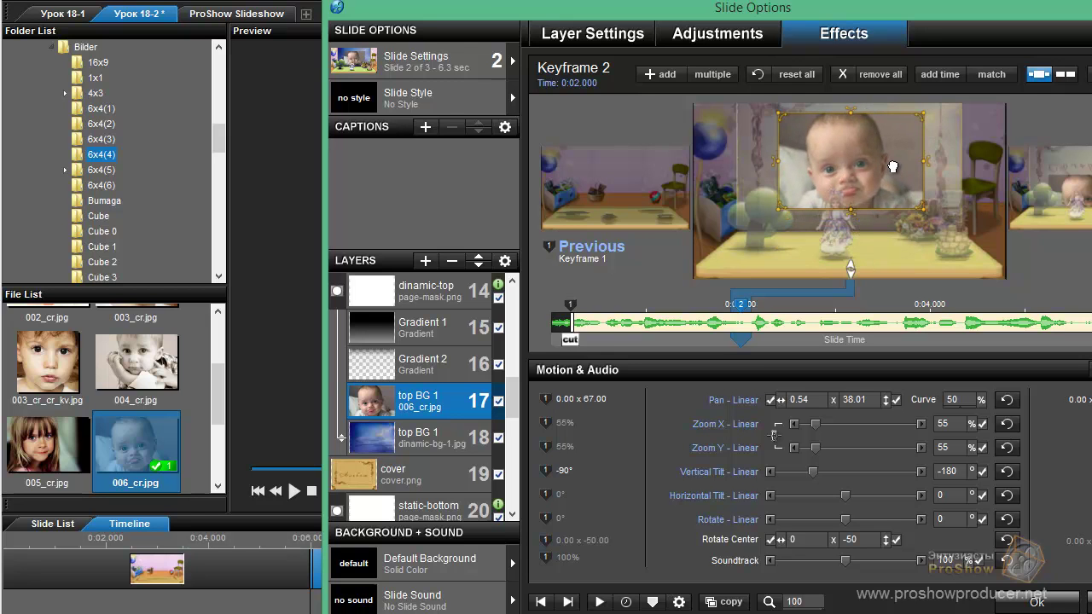
{"action": "left_click", "coordinate": [855, 519]}
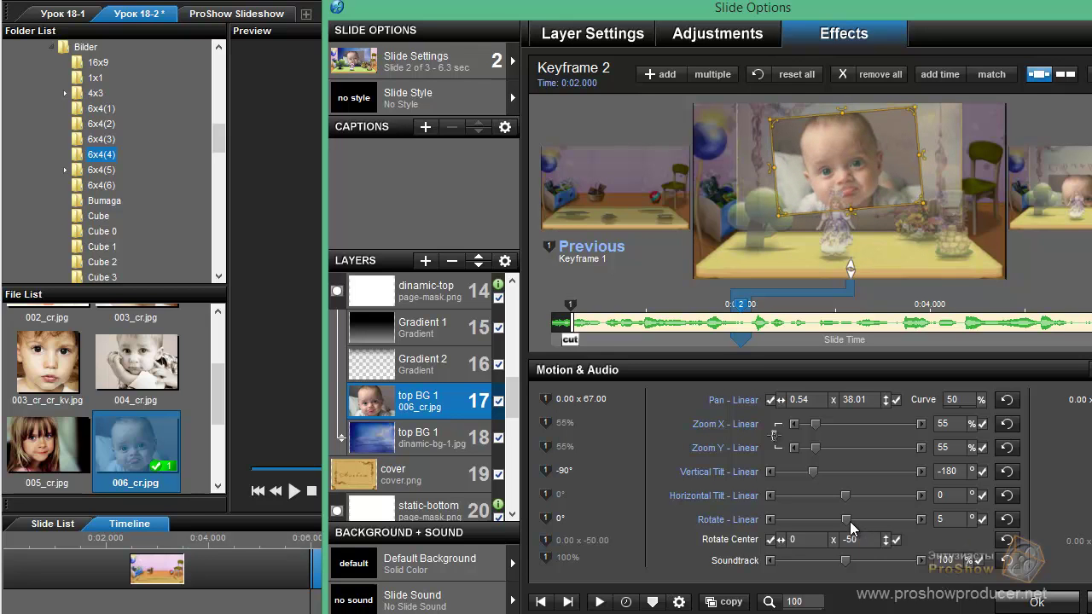
{"action": "left_click", "coordinate": [828, 522]}
{"action": "left_click", "coordinate": [829, 521]}
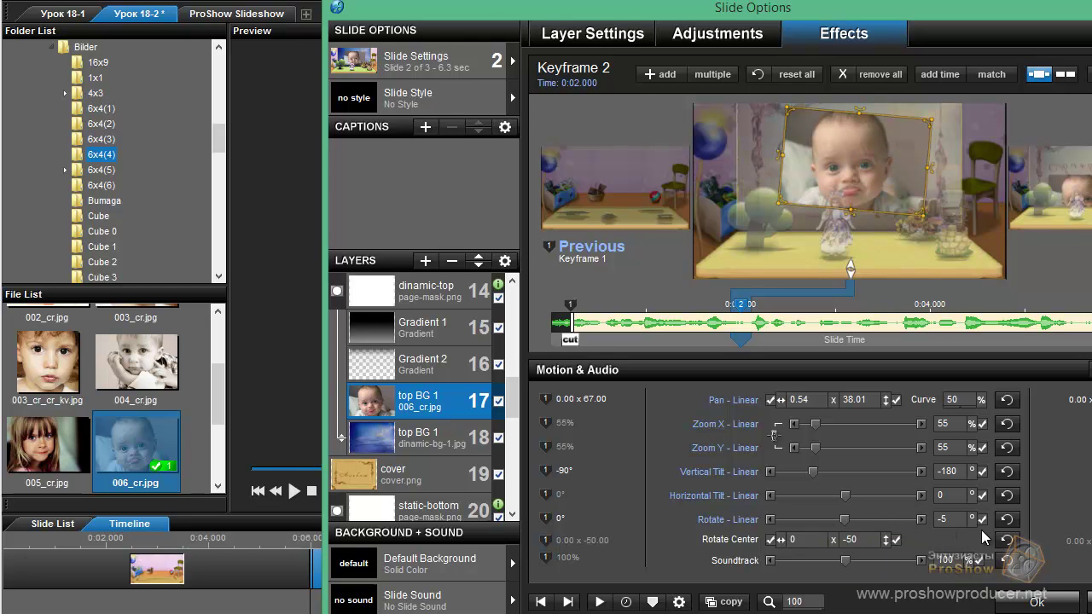
Set the photo's Pan to 0 x 40 at keyframe 2
{"action": "left_click", "coordinate": [817, 401]}
{"action": "type", "text": "0"}
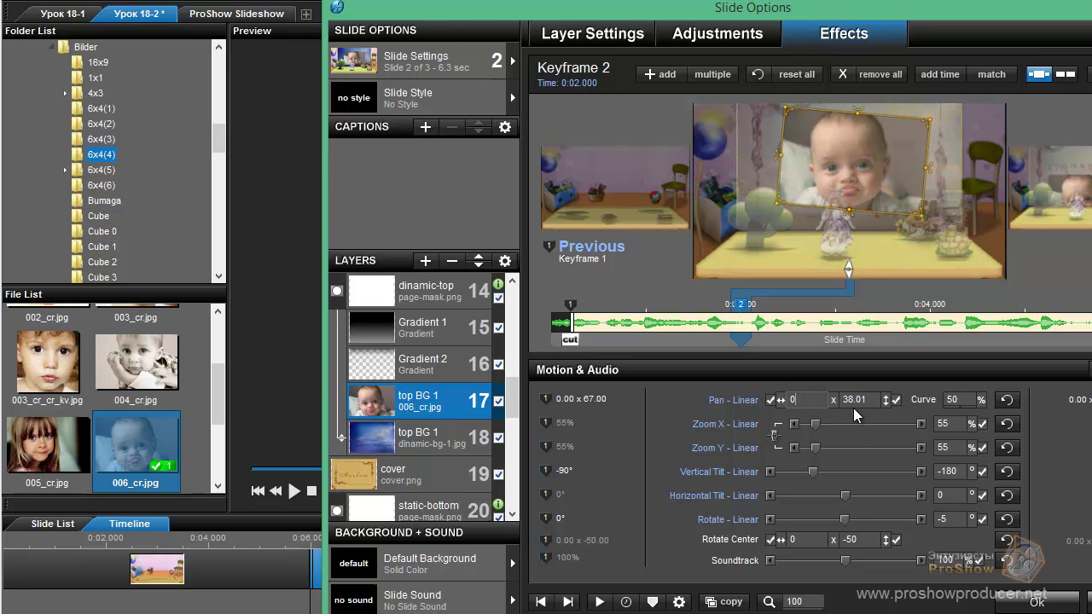
{"action": "left_click", "coordinate": [860, 400]}
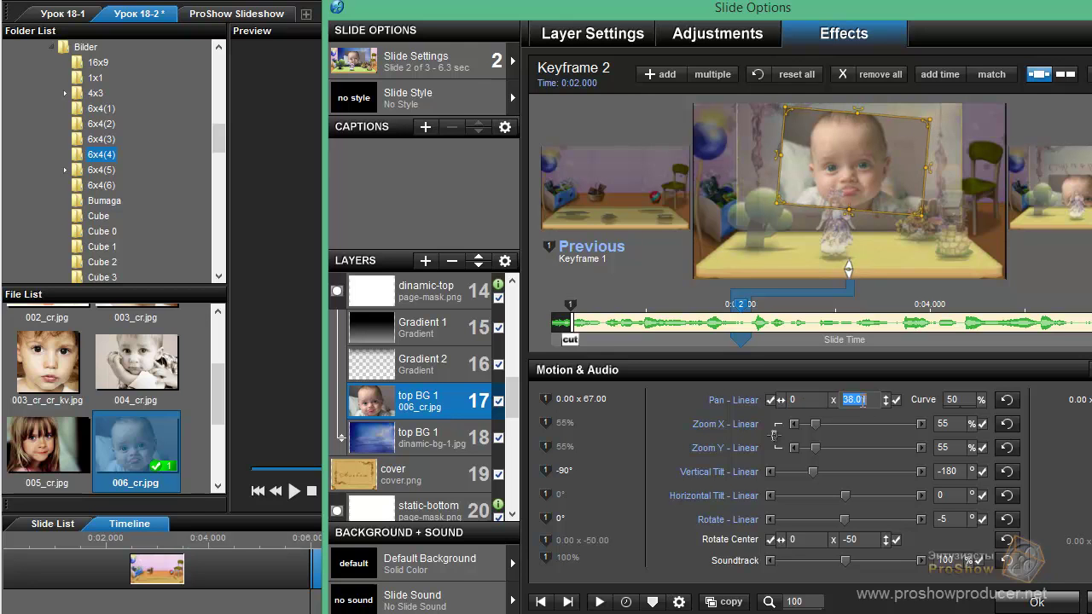
{"action": "type", "text": "40"}
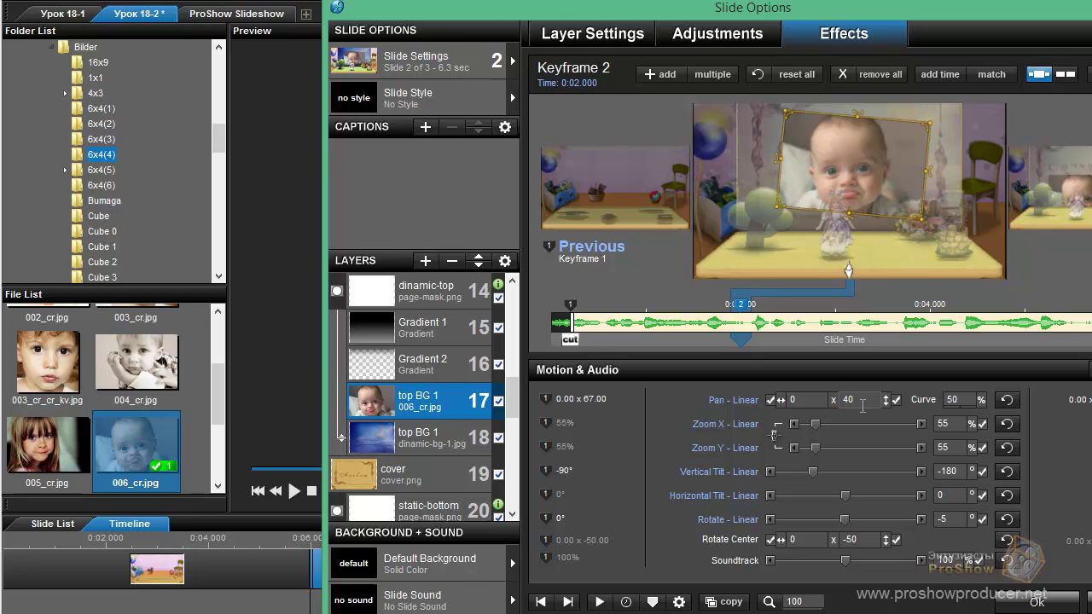
{"action": "left_click", "coordinate": [941, 520]}
Set the photo's vertical Pan to 40 and Rotate to -5° at keyframe 1
{"action": "key", "text": "Page_Up"}
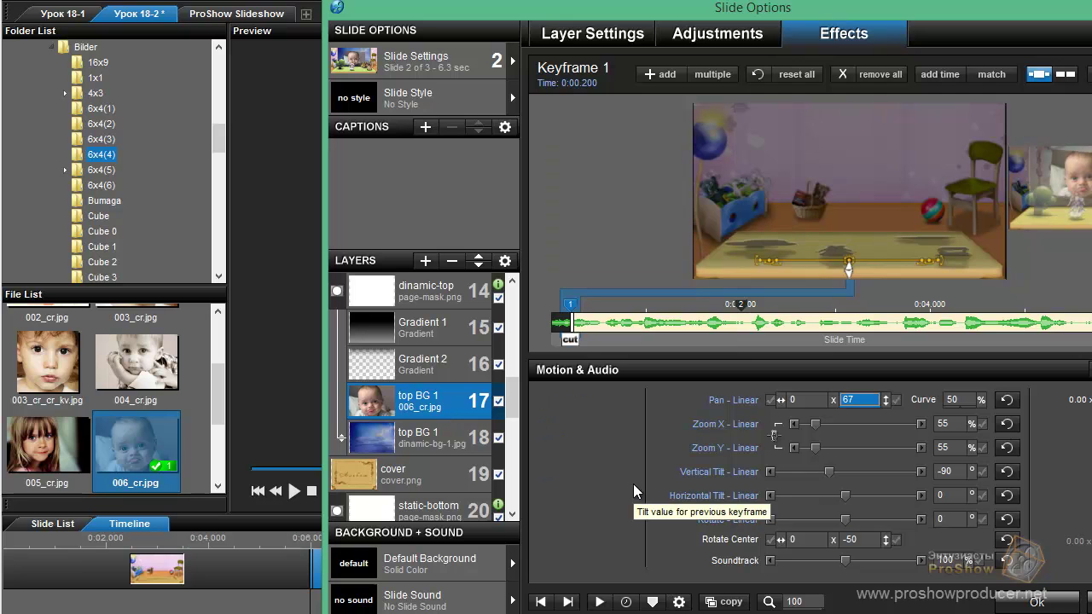
{"action": "left_click", "coordinate": [865, 406]}
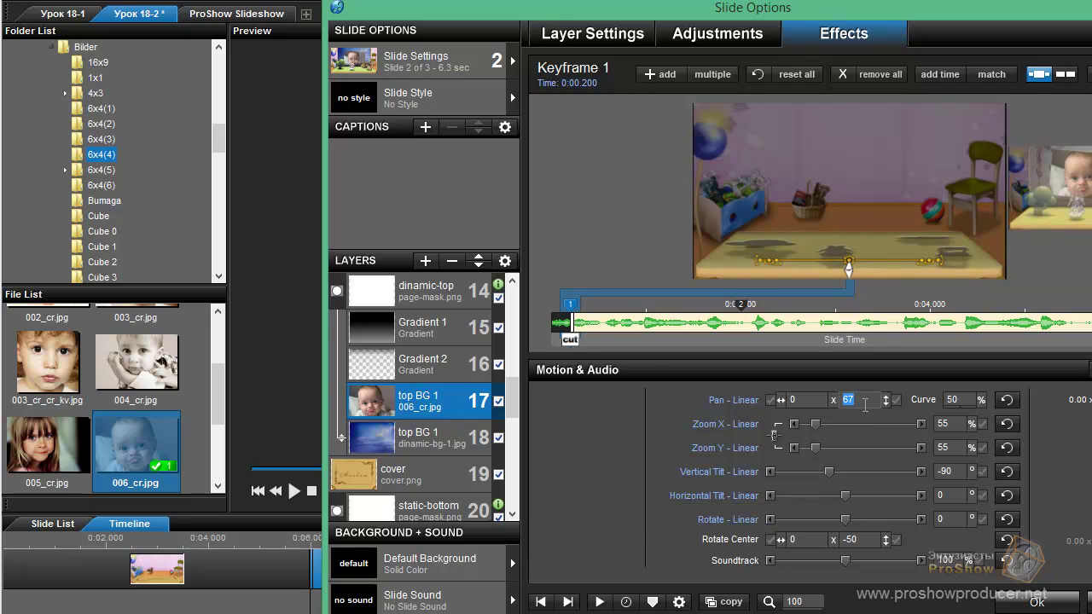
{"action": "type", "text": "40"}
{"action": "left_click", "coordinate": [943, 520]}
{"action": "type", "text": "-"}
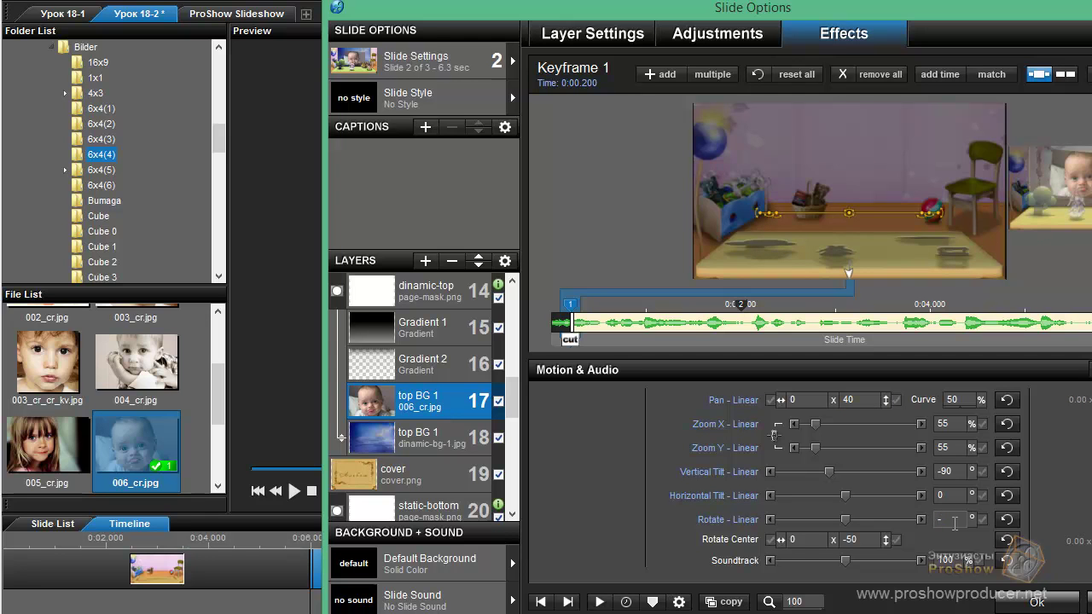
{"action": "type", "text": "5"}
Set the photo's Rotate to -5° and vertical Pan to 40 at keyframe 3
{"action": "key", "text": "Page_Down"}
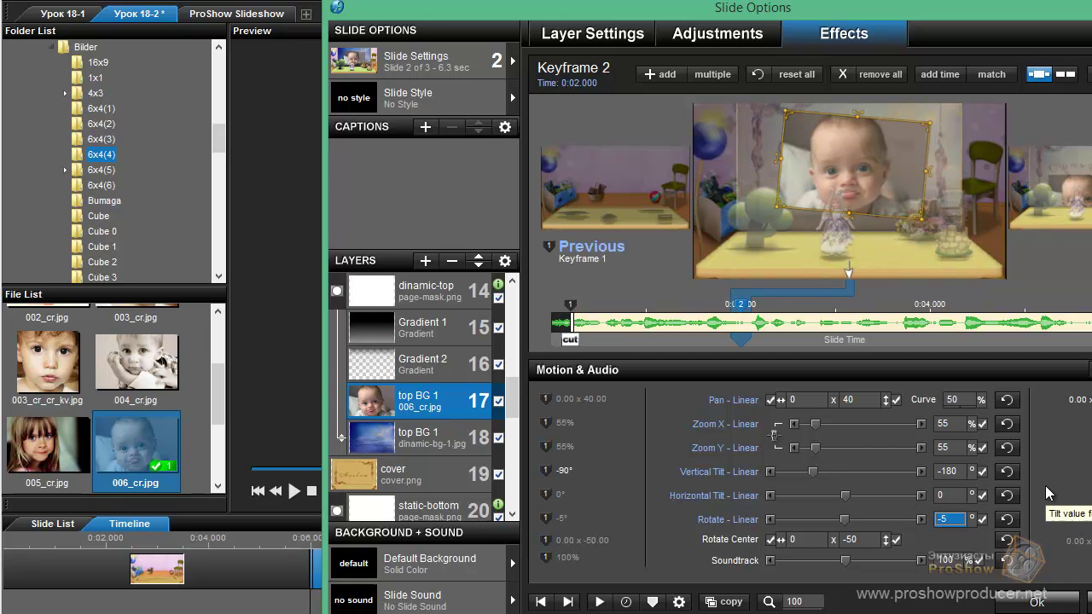
{"action": "key", "text": "Page_Down"}
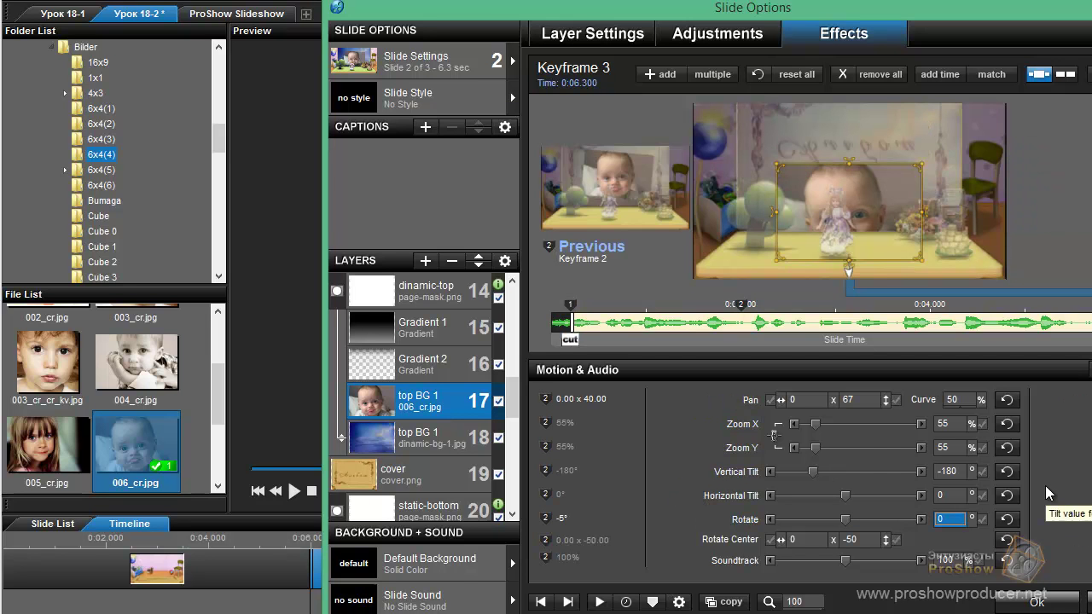
{"action": "type", "text": "-5"}
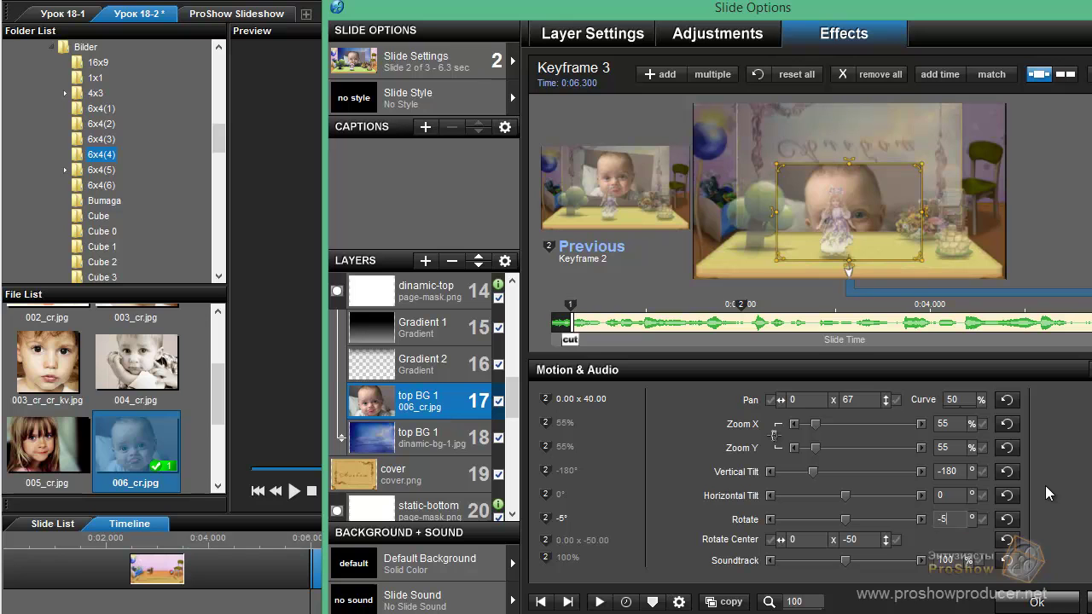
{"action": "key", "text": "Return"}
{"action": "double_click", "coordinate": [878, 399]}
{"action": "type", "text": "40"}
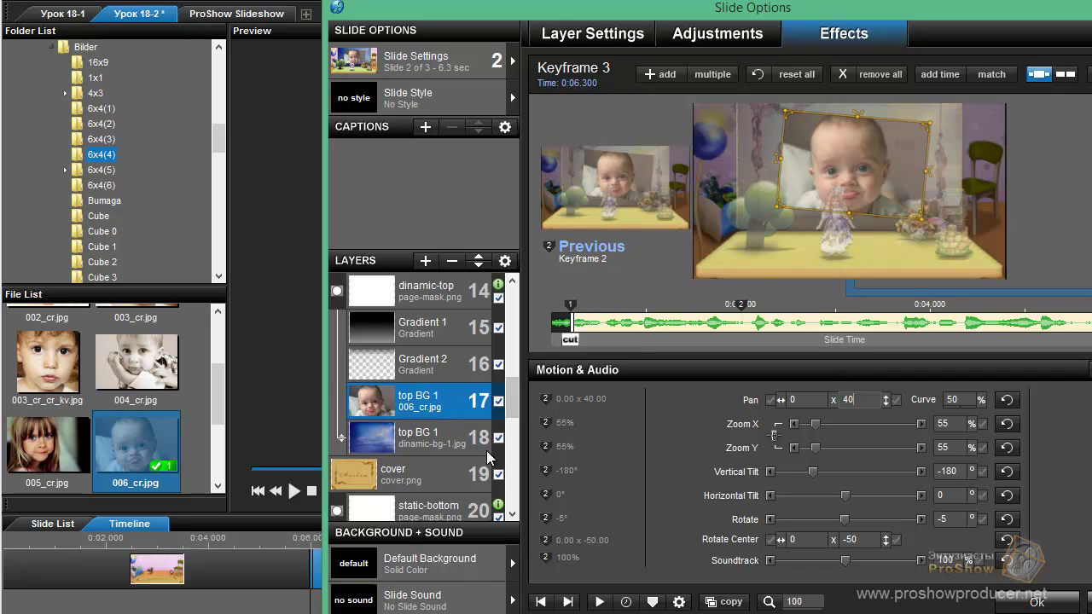
Select the cover layer, show the grid in the slide preview, and move the Slide Options window so it is fully visible
{"action": "left_click", "coordinate": [444, 472]}
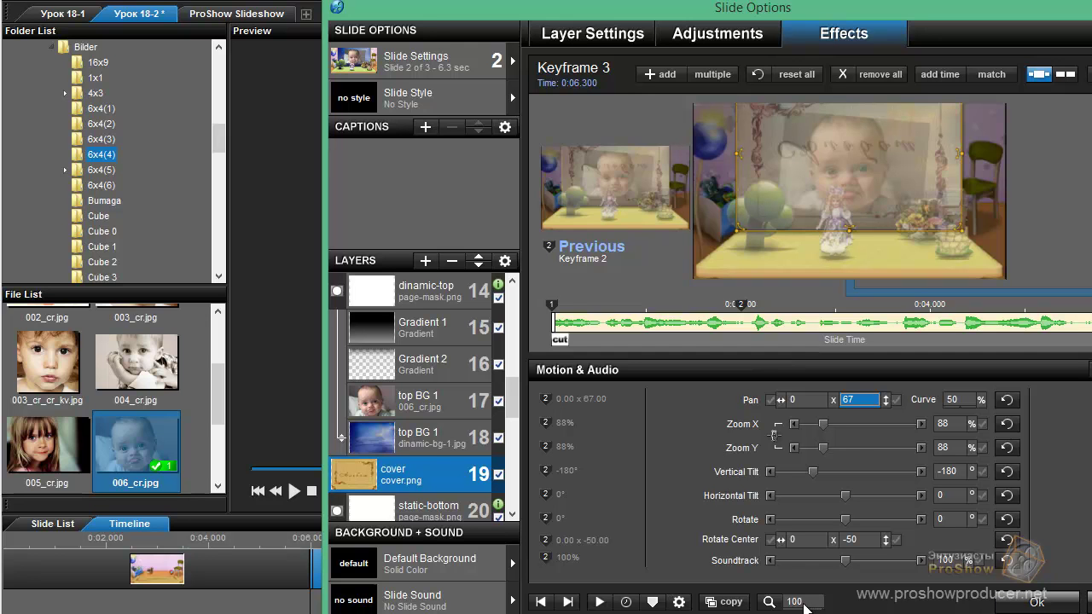
{"action": "right_click", "coordinate": [914, 187]}
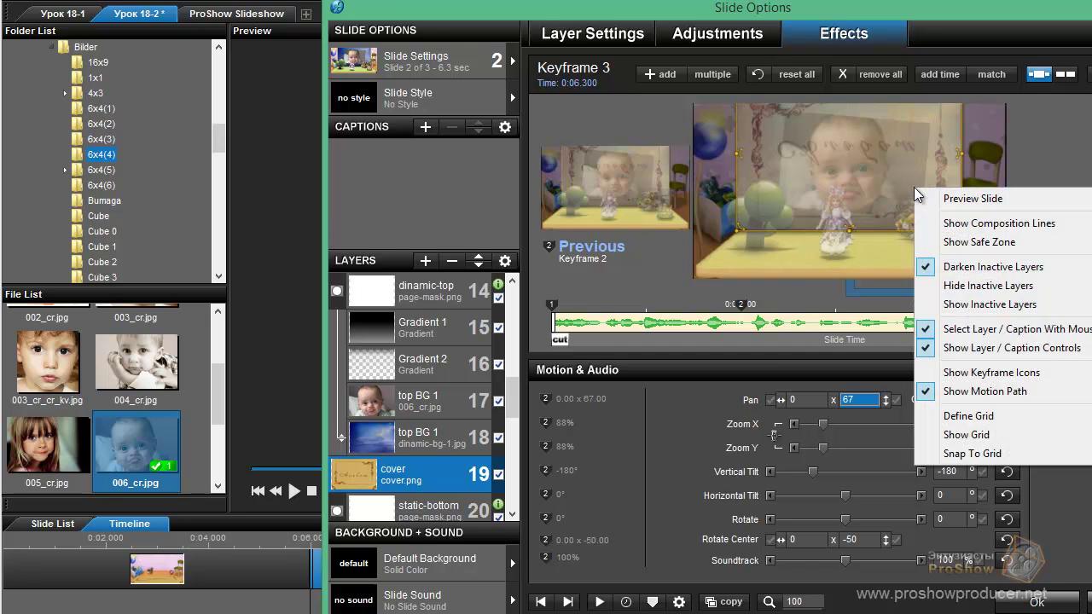
{"action": "left_click", "coordinate": [986, 436]}
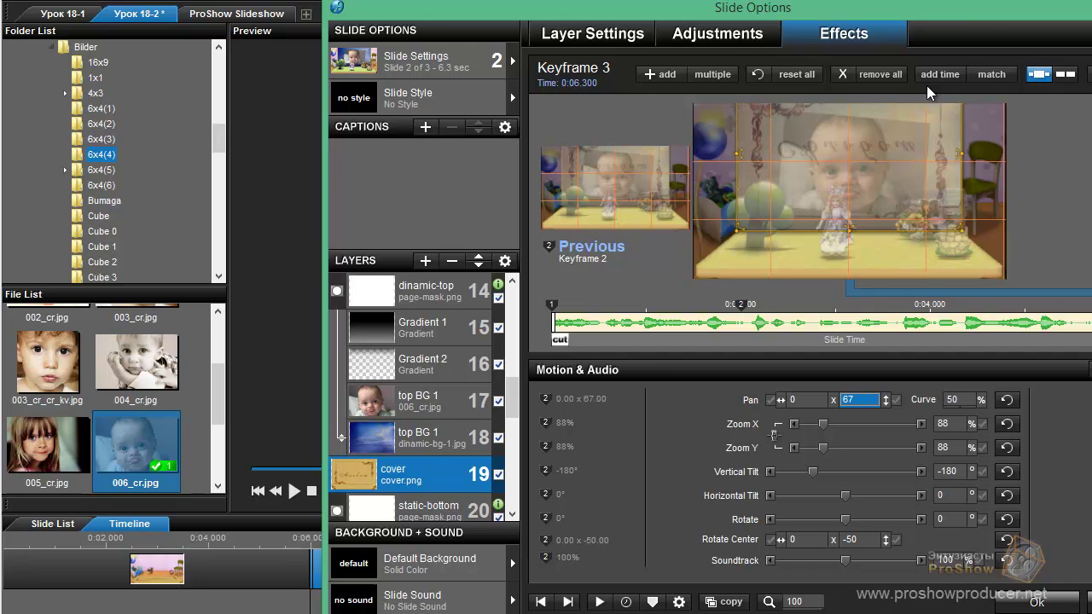
{"action": "left_click_drag", "start_coordinate": [946, 5], "coordinate": [712, 19]}
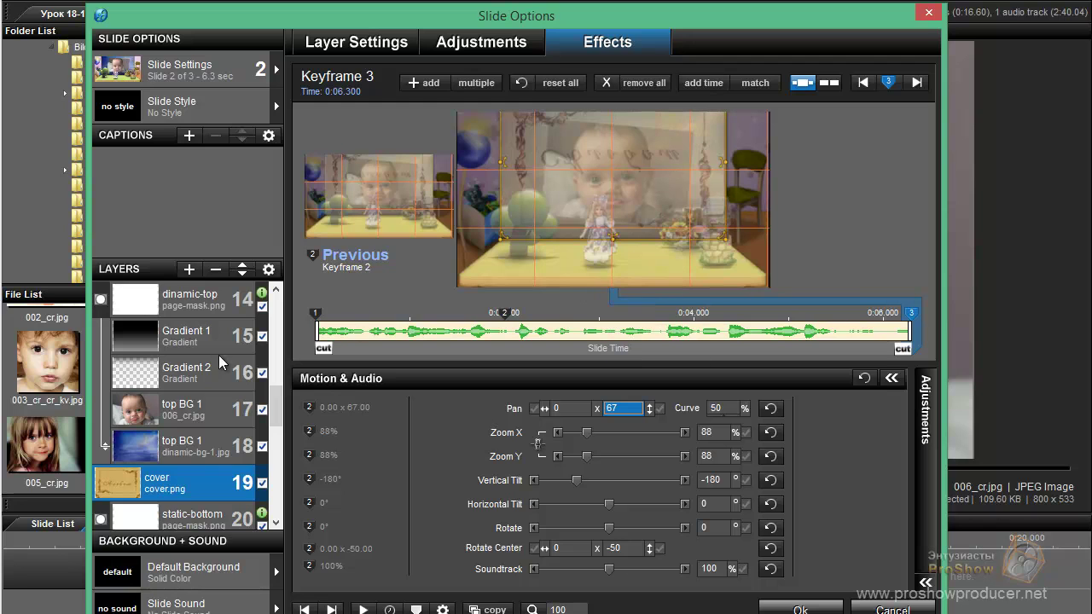
Set the vertical Rotate Center of the 006_cr.jpg layer to -70 at keyframe 3, after trying -60
{"action": "mouse_move", "coordinate": [176, 417]}
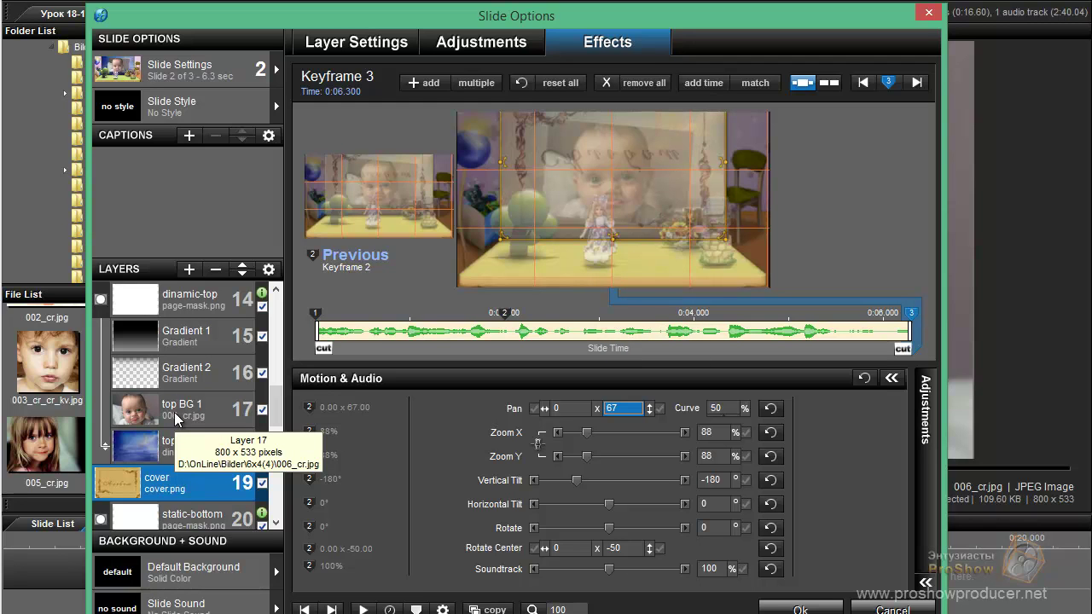
{"action": "left_click", "coordinate": [177, 417]}
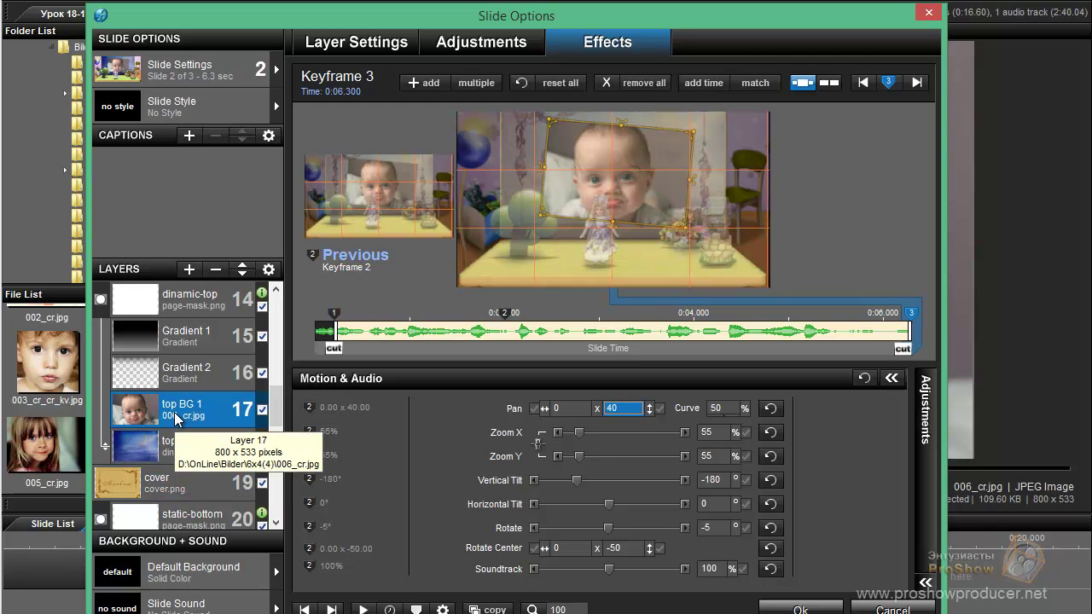
{"action": "left_click", "coordinate": [614, 549]}
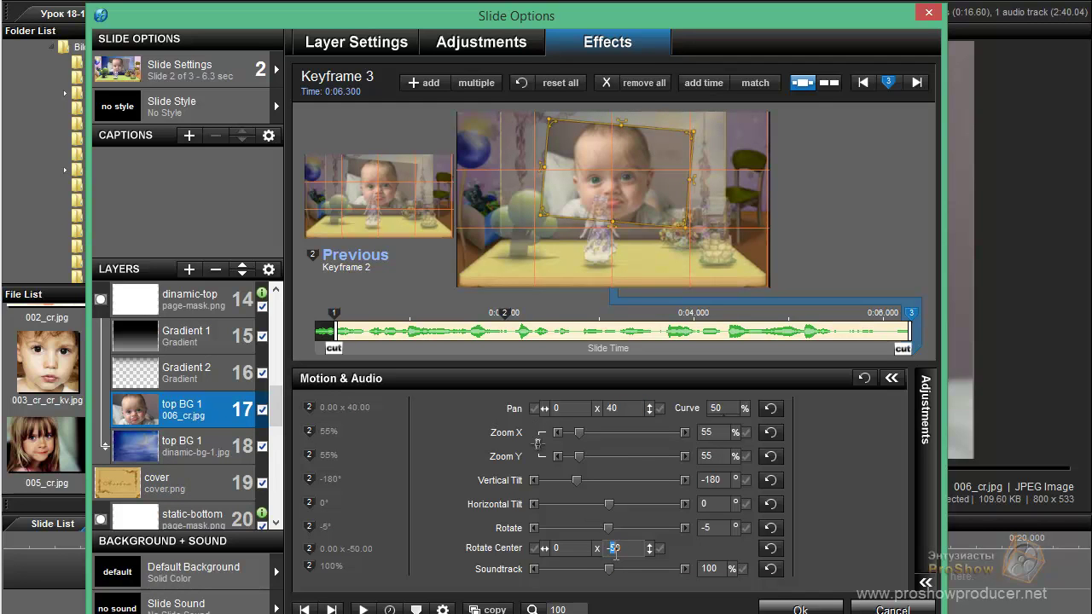
{"action": "type", "text": "-60"}
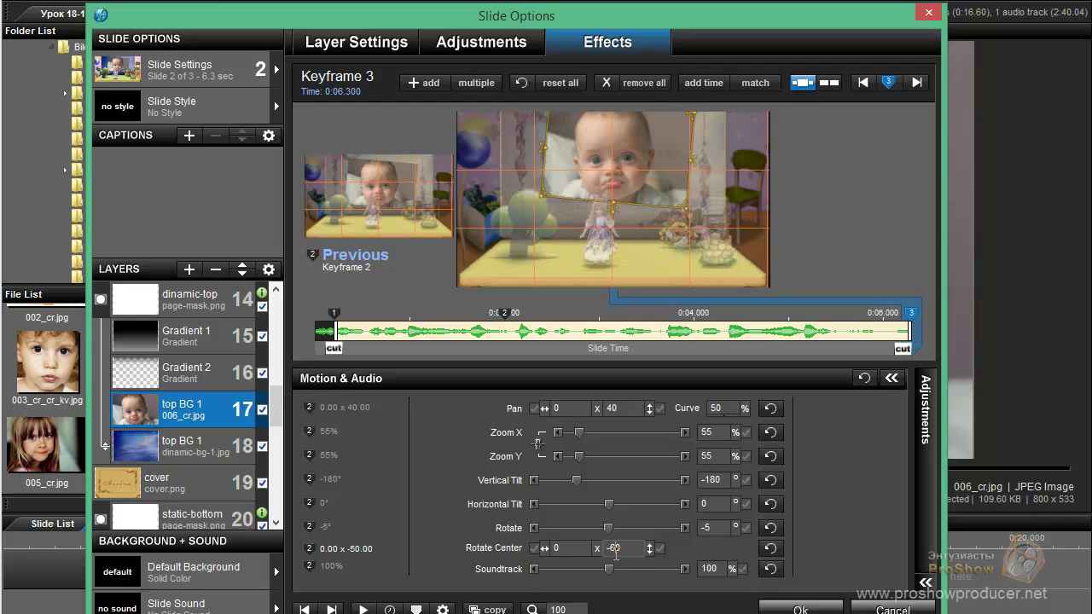
{"action": "key", "text": "ctrl+z"}
{"action": "key", "text": "ctrl+z"}
{"action": "type", "text": "-70"}
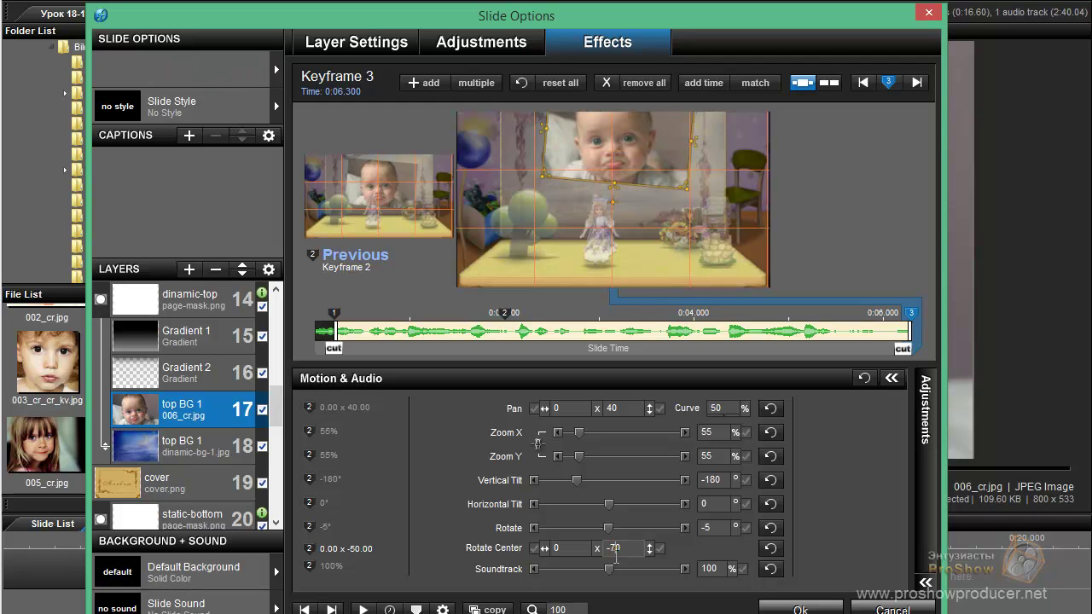
Move the photo back down onto the page at keyframe 3 and set its Pan to 0 x 61.5
{"action": "left_click_drag", "start_coordinate": [643, 162], "coordinate": [640, 202]}
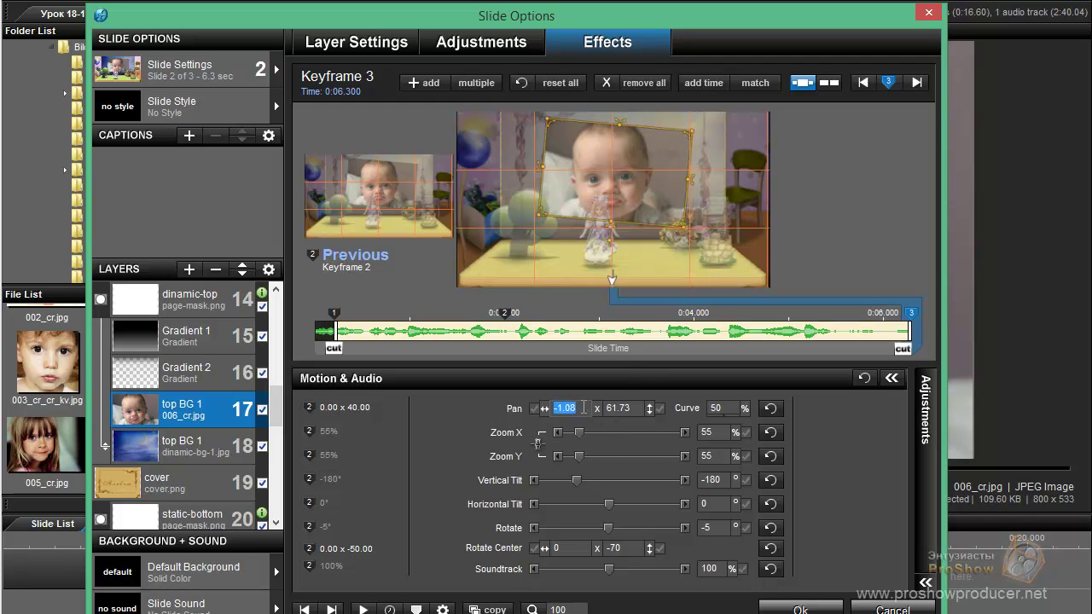
{"action": "type", "text": "0"}
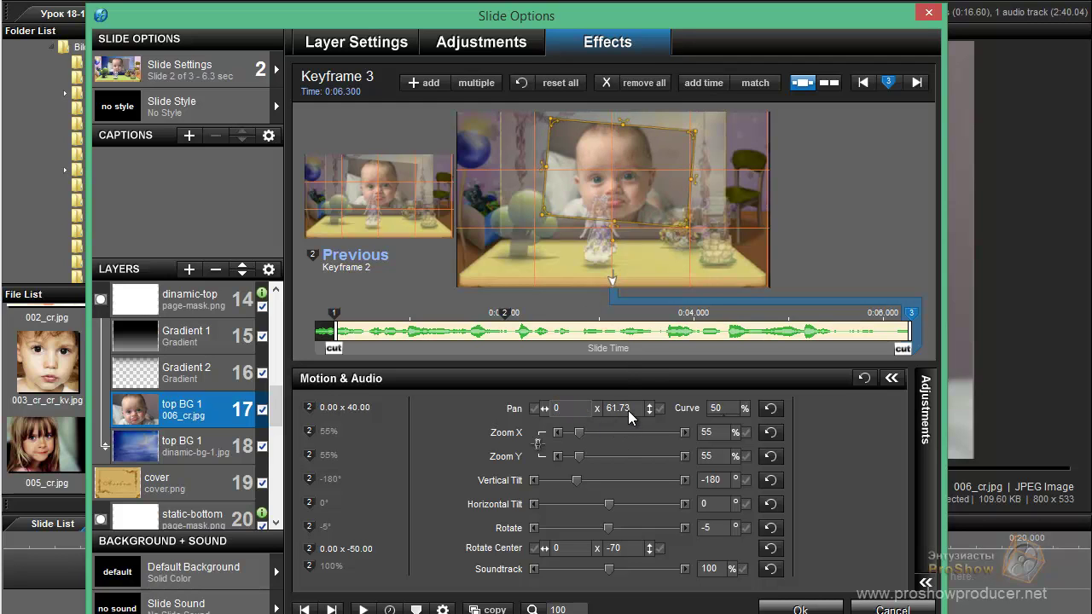
{"action": "left_click", "coordinate": [631, 409]}
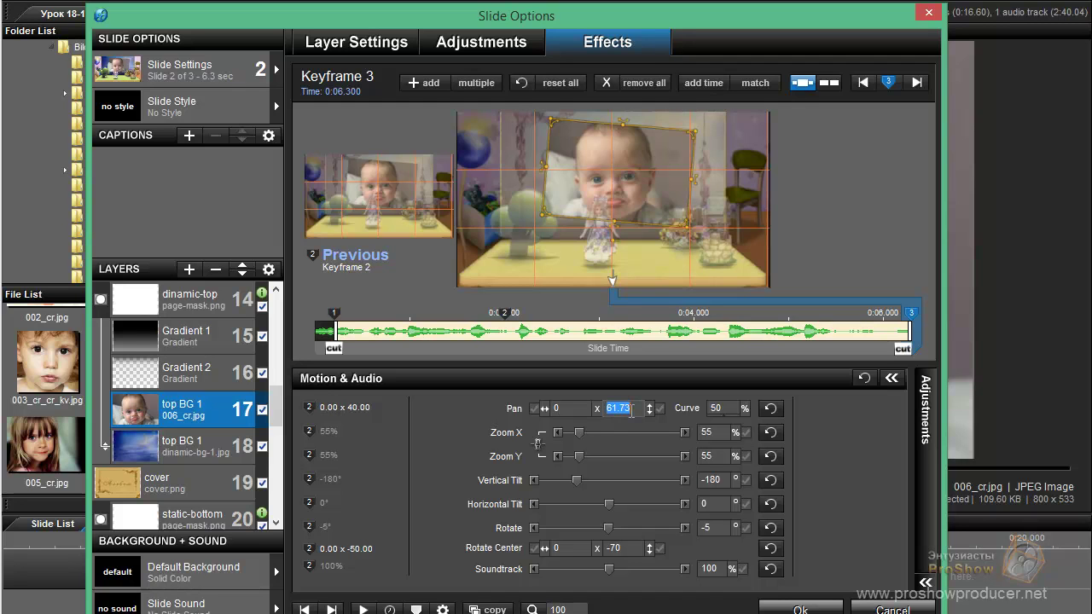
{"action": "type", "text": "62"}
{"action": "double_click", "coordinate": [638, 412]}
{"action": "type", "text": "61.5"}
Set the 006_cr.jpg photo layer's vertical Pan to 61.5 and vertical Rotate Center to -70 at keyframe 2
{"action": "left_click", "coordinate": [383, 416]}
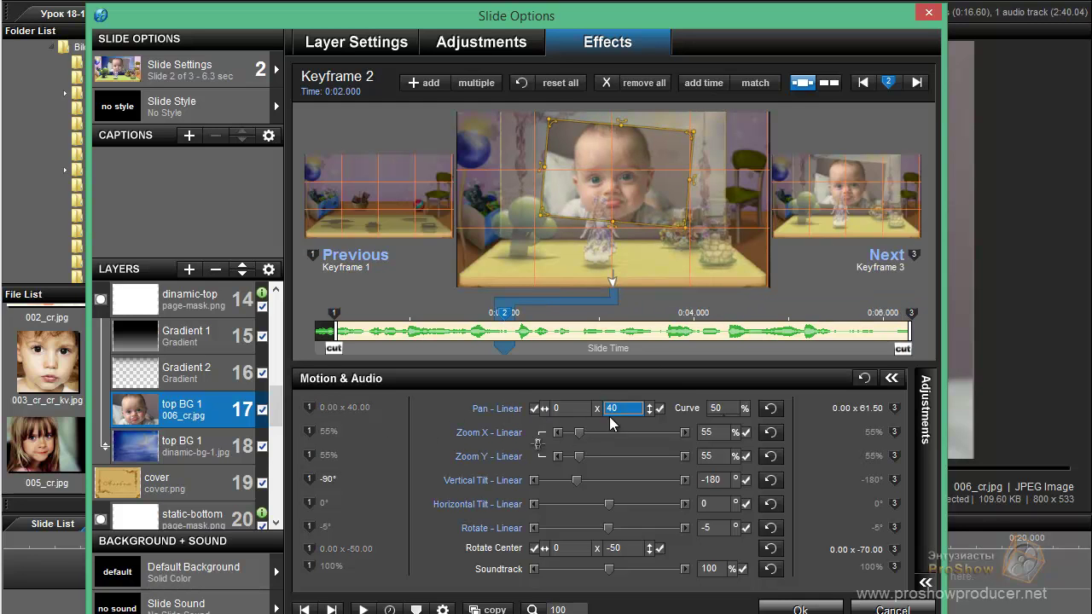
{"action": "type", "text": "6"}
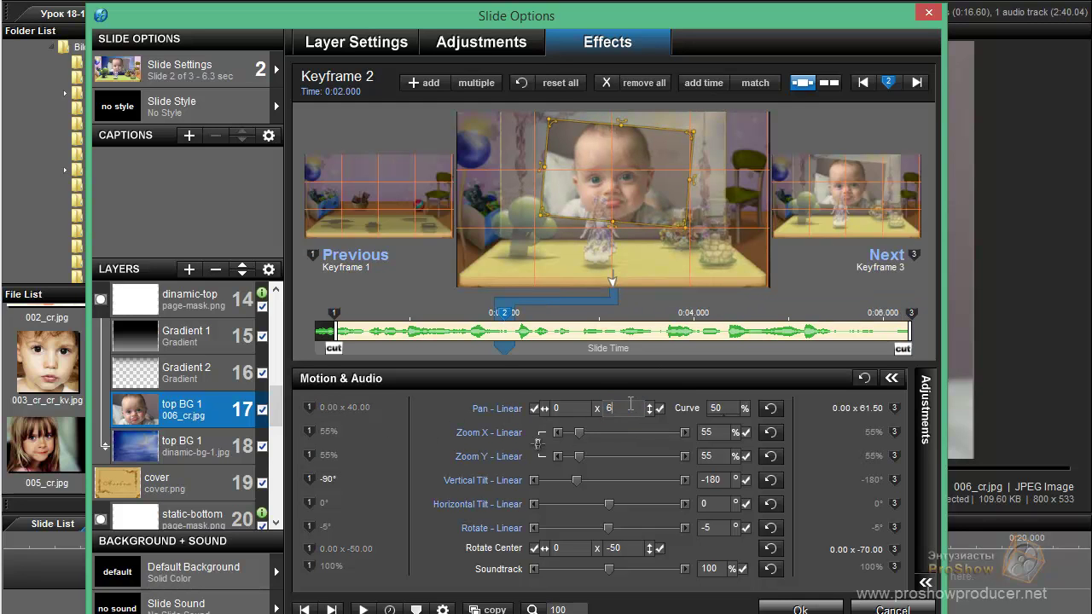
{"action": "type", "text": "1."}
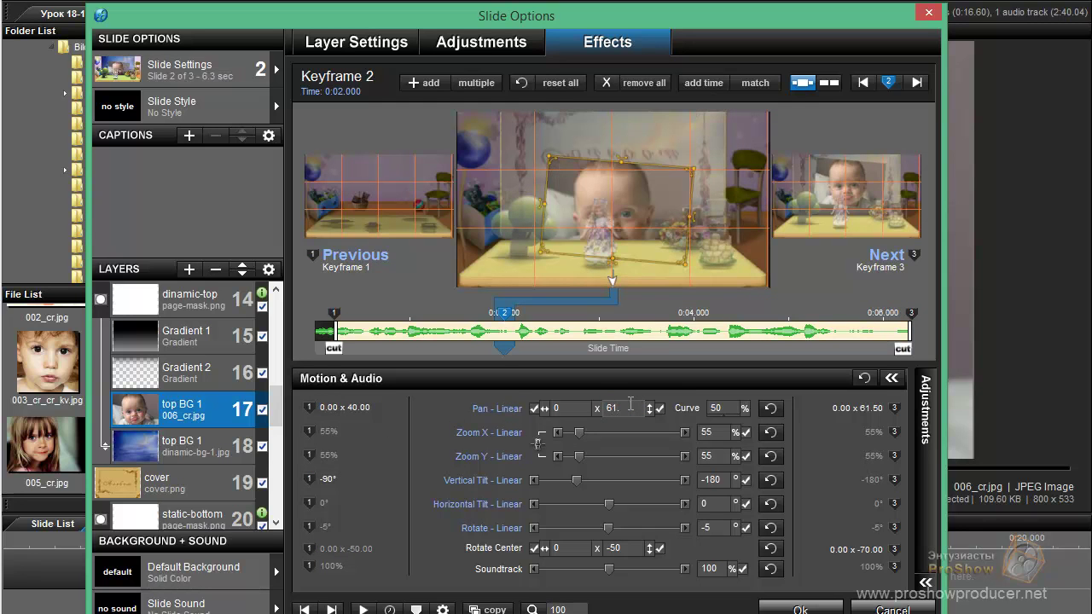
{"action": "type", "text": "5"}
{"action": "left_click", "coordinate": [621, 547]}
{"action": "type", "text": "-70"}
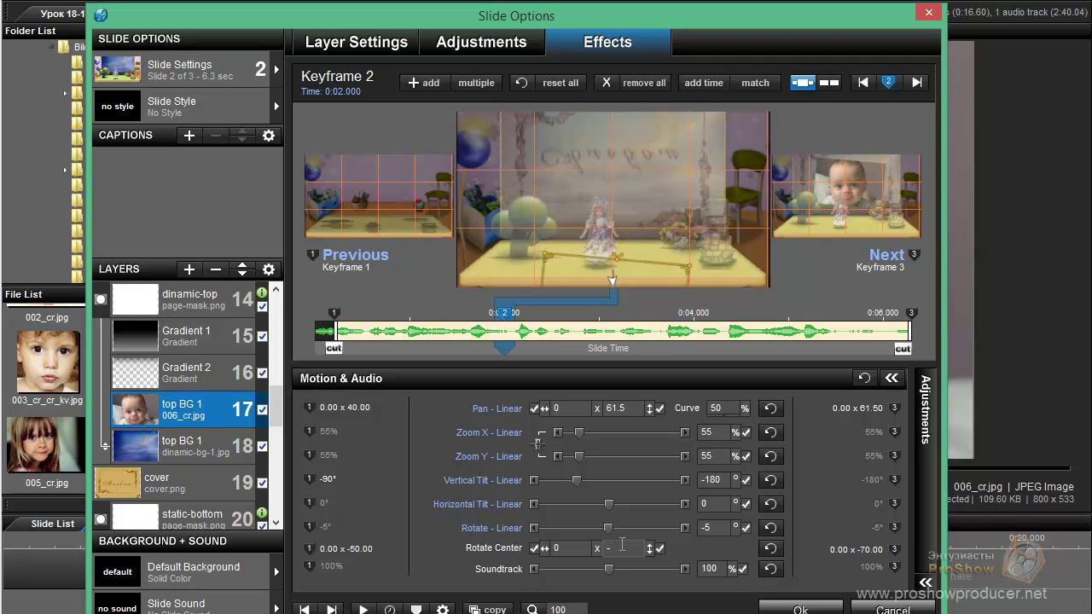
At keyframe 1, set the photo layer's vertical Rotate Center to -70 and vertical Pan to 61.5
{"action": "left_click", "coordinate": [385, 518]}
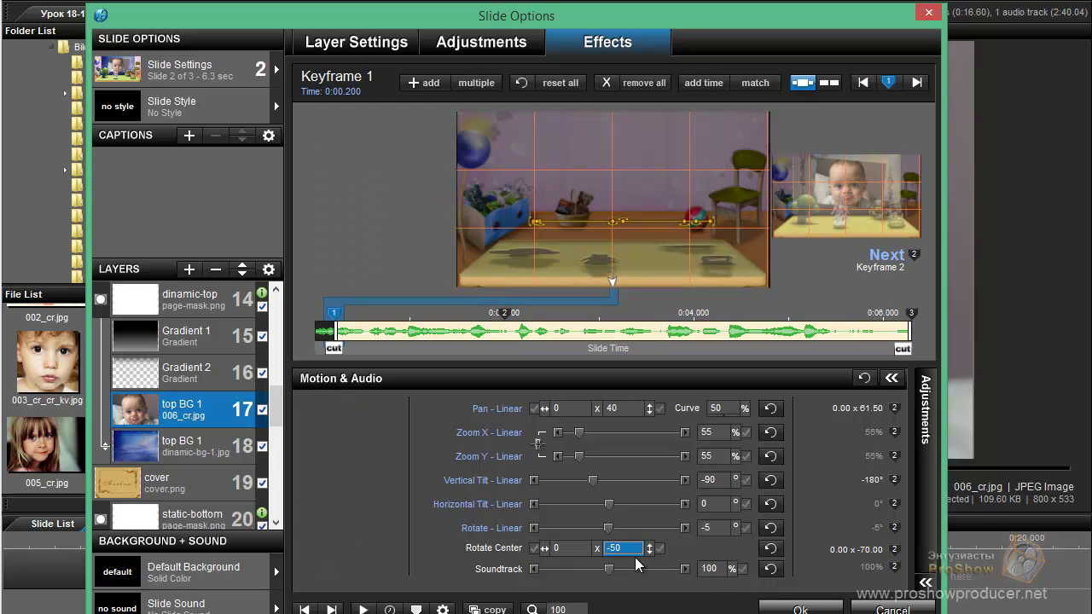
{"action": "type", "text": "-70"}
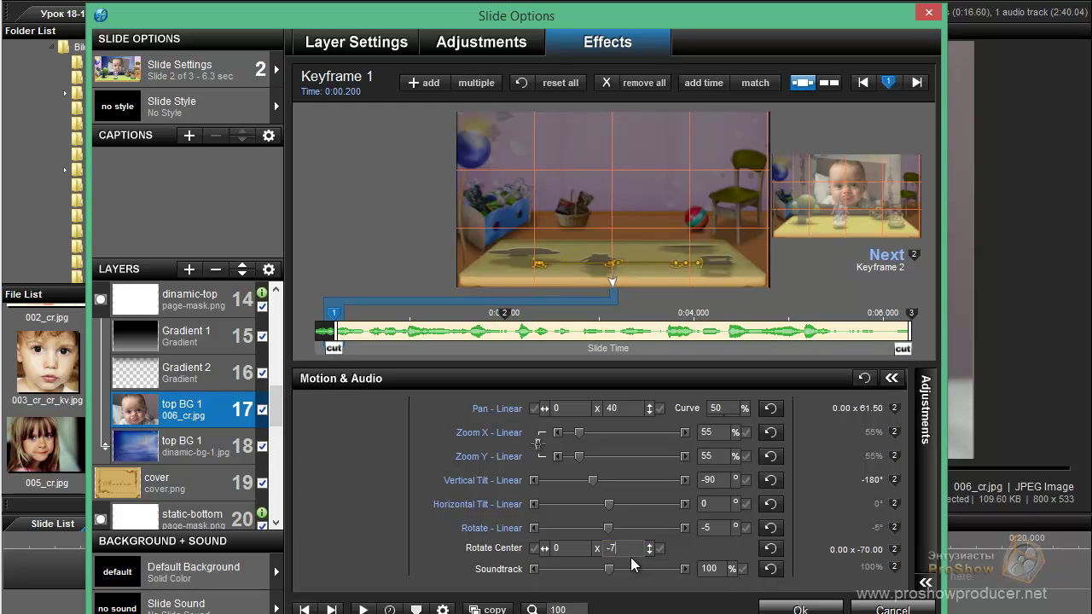
{"action": "left_click", "coordinate": [574, 409]}
{"action": "left_click", "coordinate": [627, 408]}
{"action": "type", "text": "6"}
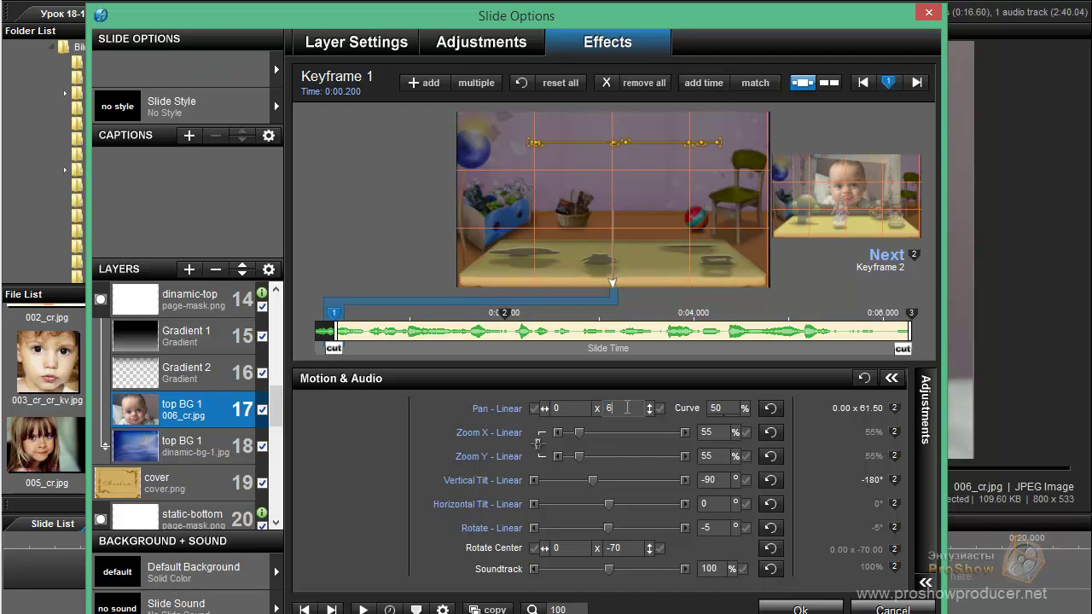
{"action": "type", "text": "1.5"}
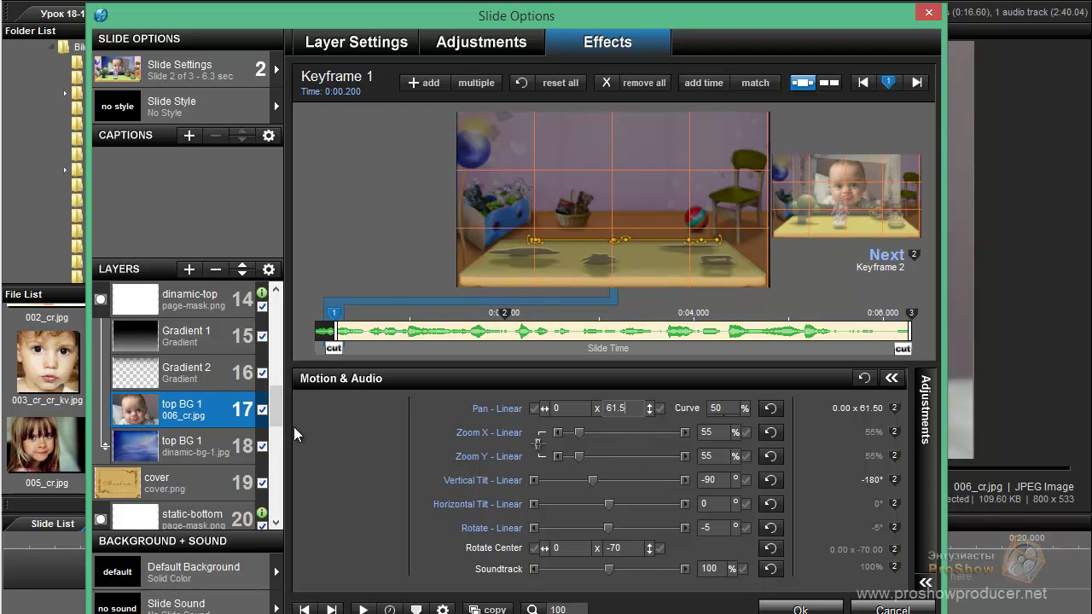
Duplicate the 006_cr.jpg layer and replace the upper copy's image with ugolok-1.png from the Urok 18 clipart folder
{"action": "right_click", "coordinate": [199, 416]}
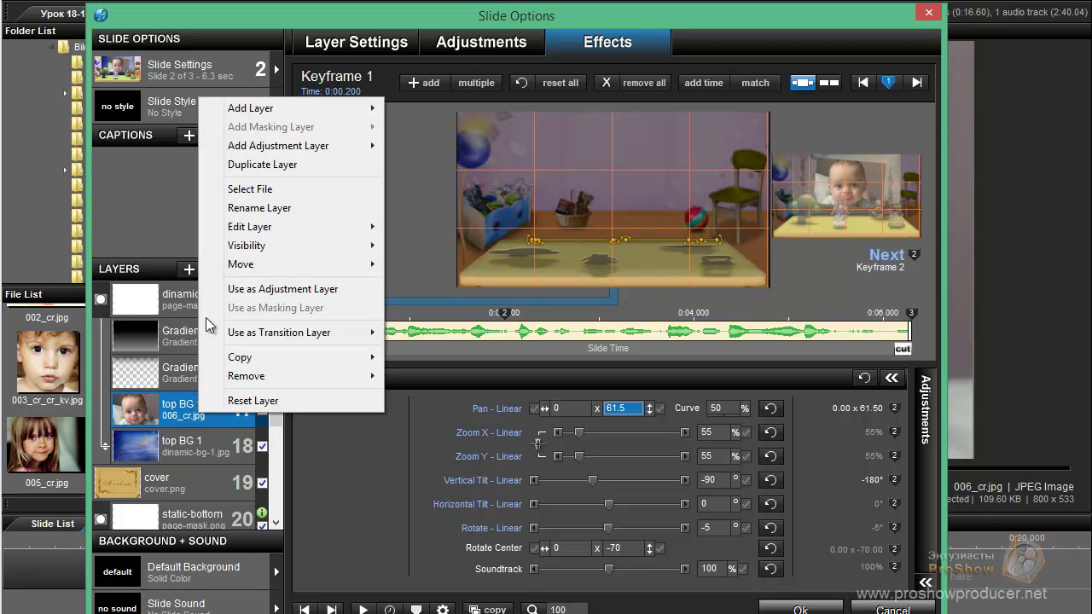
{"action": "left_click", "coordinate": [266, 174]}
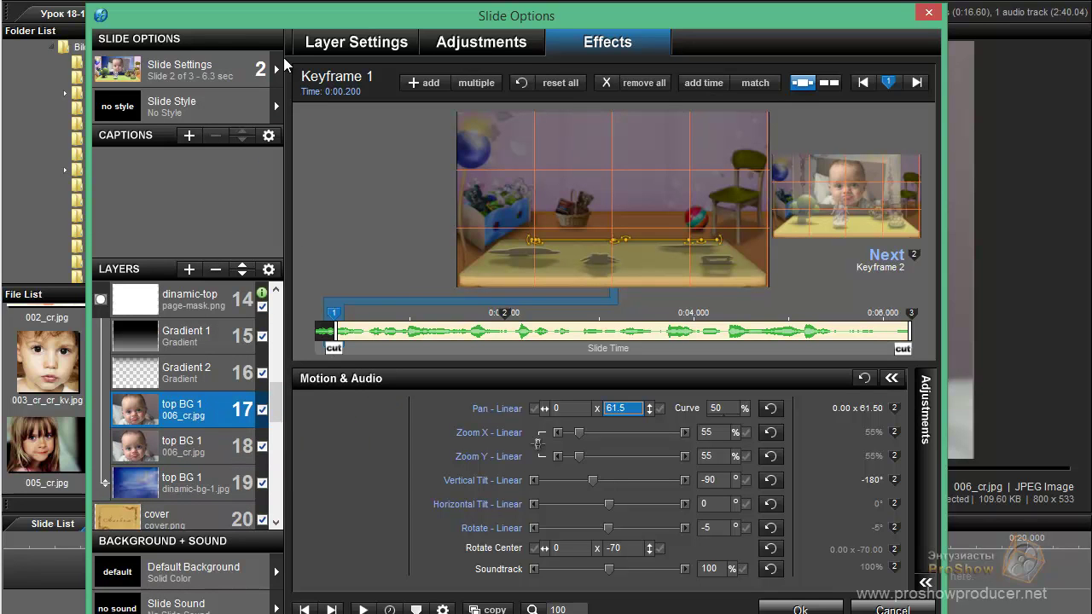
{"action": "left_click_drag", "start_coordinate": [277, 19], "coordinate": [431, 33]}
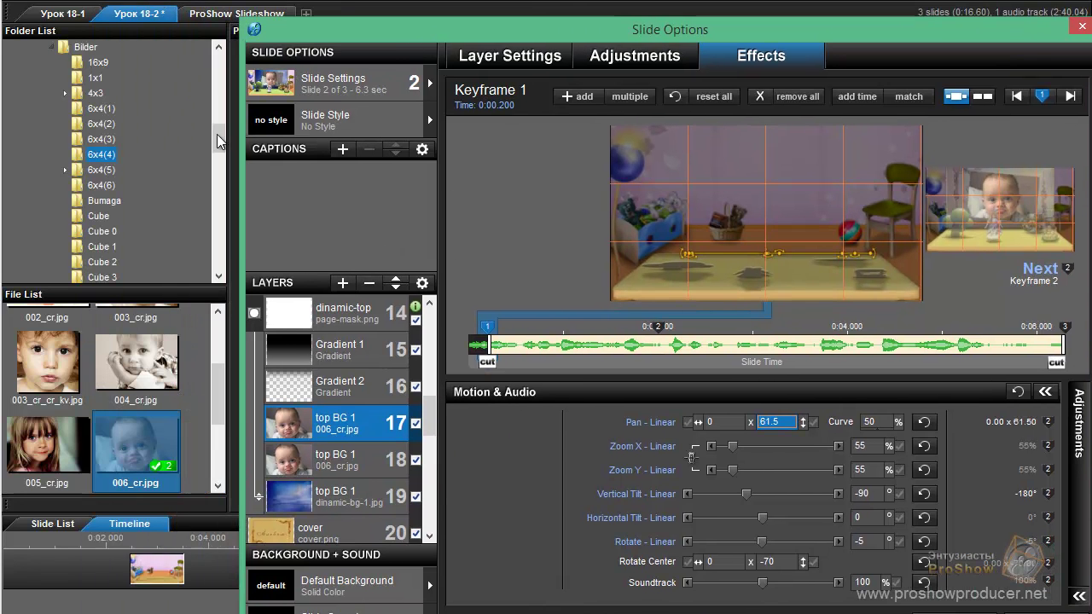
{"action": "left_click_drag", "start_coordinate": [216, 134], "coordinate": [217, 187]}
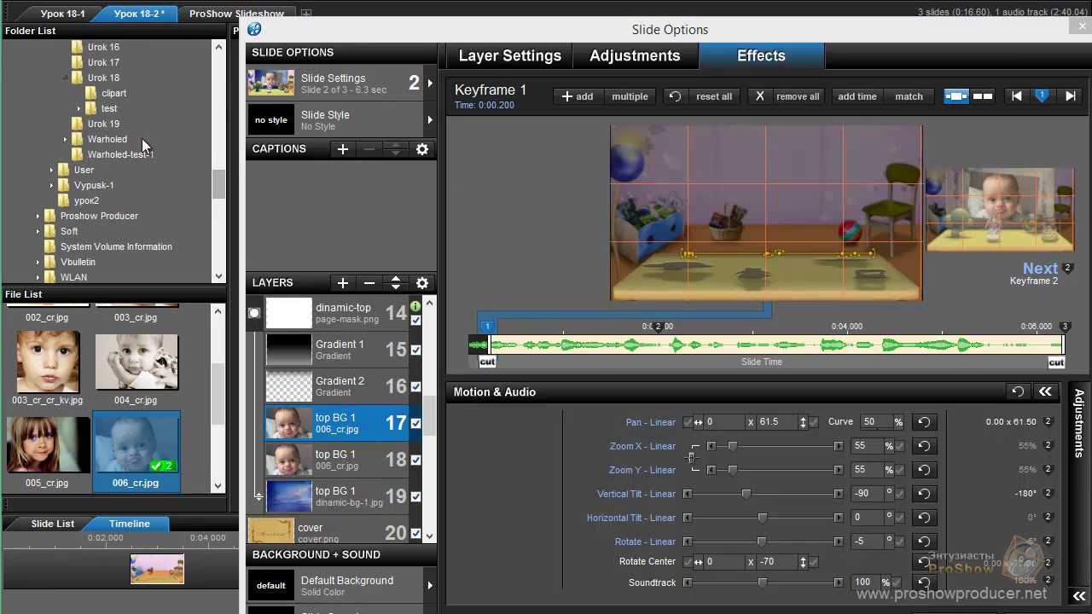
{"action": "left_click", "coordinate": [109, 94]}
{"action": "left_click_drag", "start_coordinate": [216, 329], "coordinate": [220, 457]}
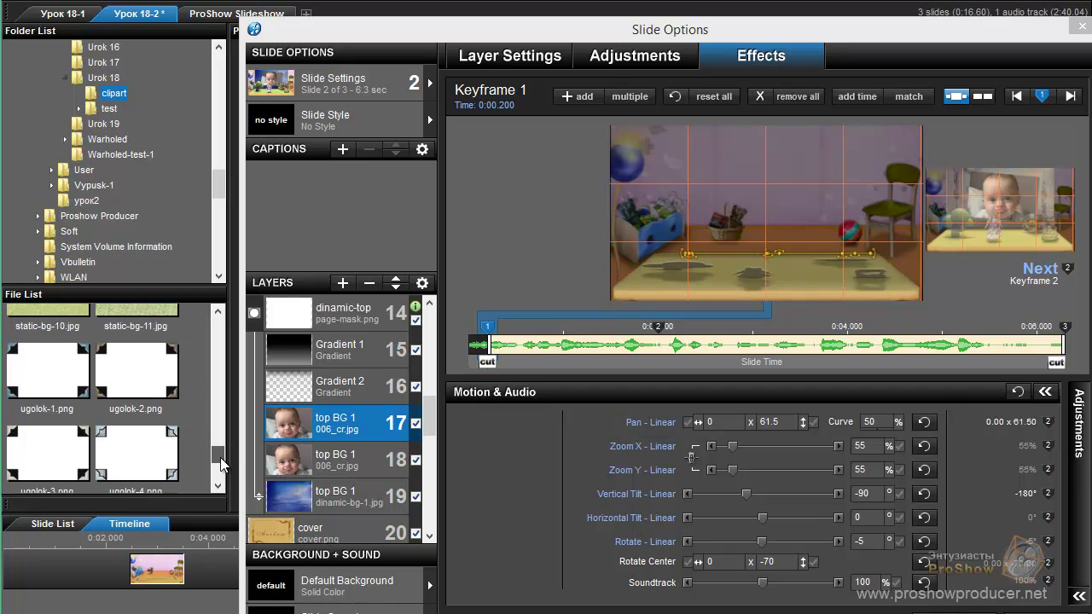
{"action": "left_click_drag", "start_coordinate": [57, 390], "coordinate": [374, 437]}
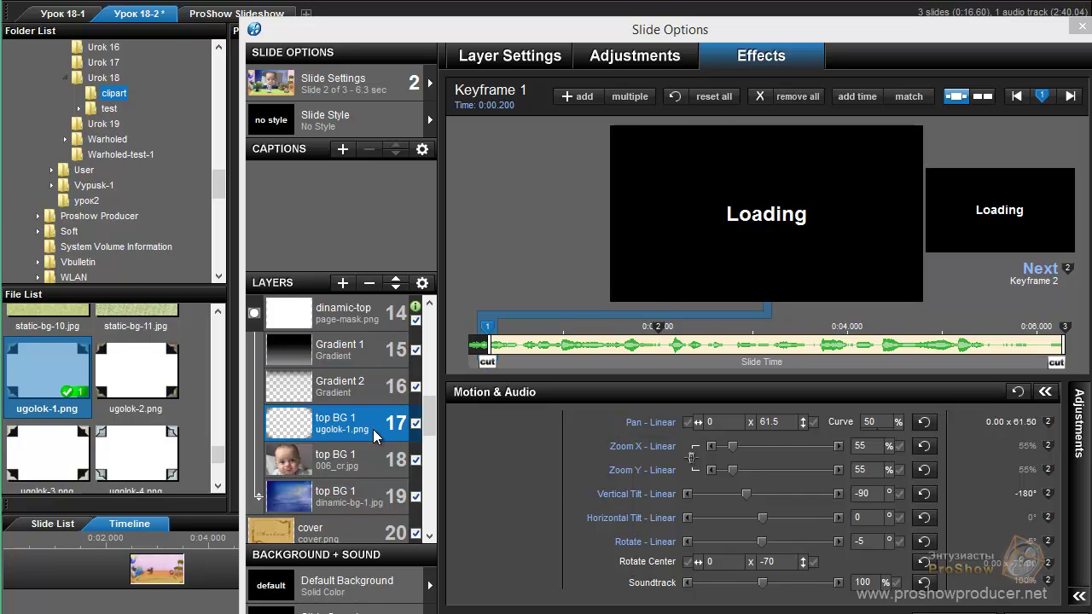
Check the ugolok-1.png corners over the photo at keyframe 2, preview the slide, and accept the slide options
{"action": "left_click", "coordinate": [963, 487]}
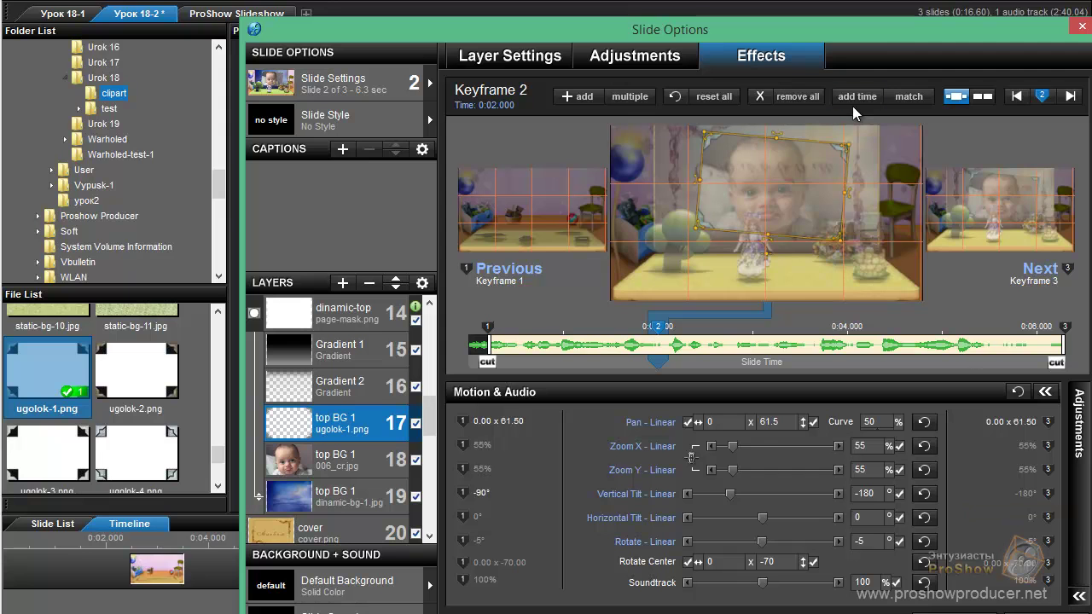
{"action": "left_click_drag", "start_coordinate": [807, 34], "coordinate": [599, 30]}
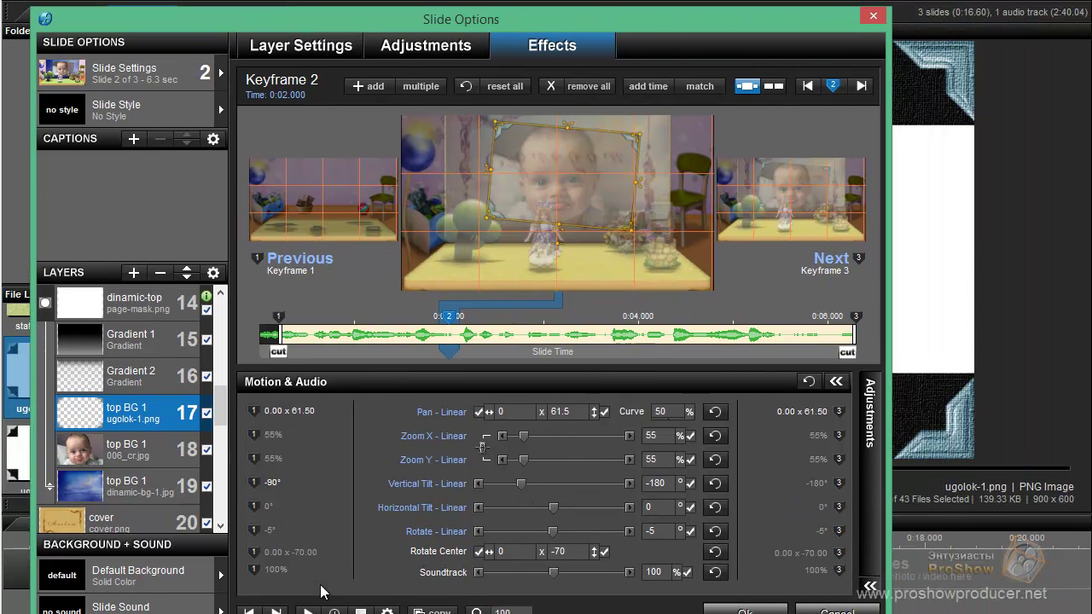
{"action": "left_click", "coordinate": [308, 611]}
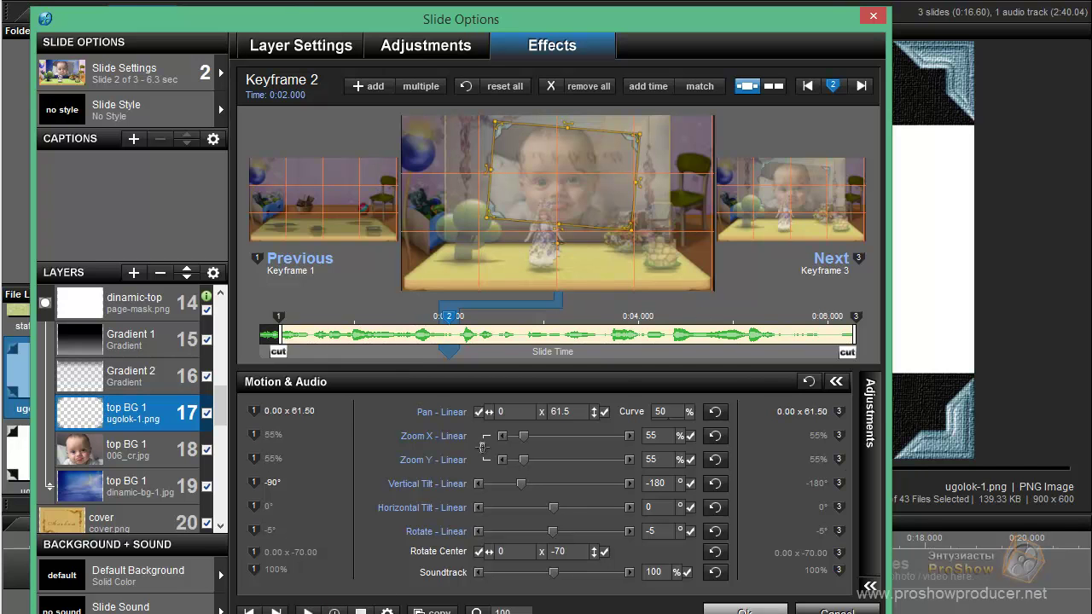
{"action": "left_click", "coordinate": [745, 611]}
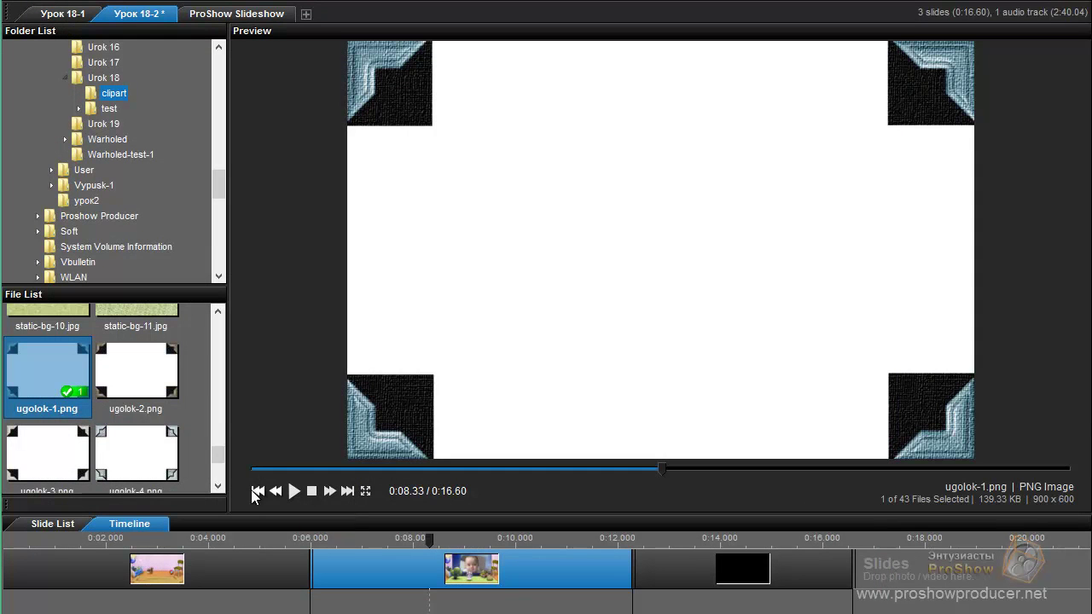
Play the slideshow from the beginning to check the album animation and the new photo corners
{"action": "left_click", "coordinate": [310, 493]}
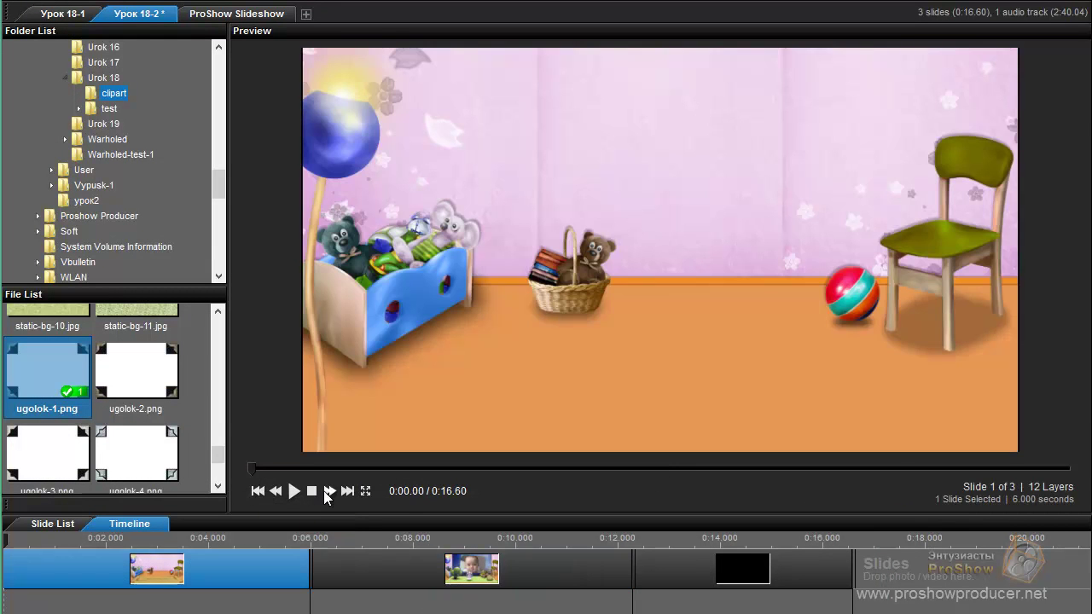
{"action": "left_click", "coordinate": [294, 493]}
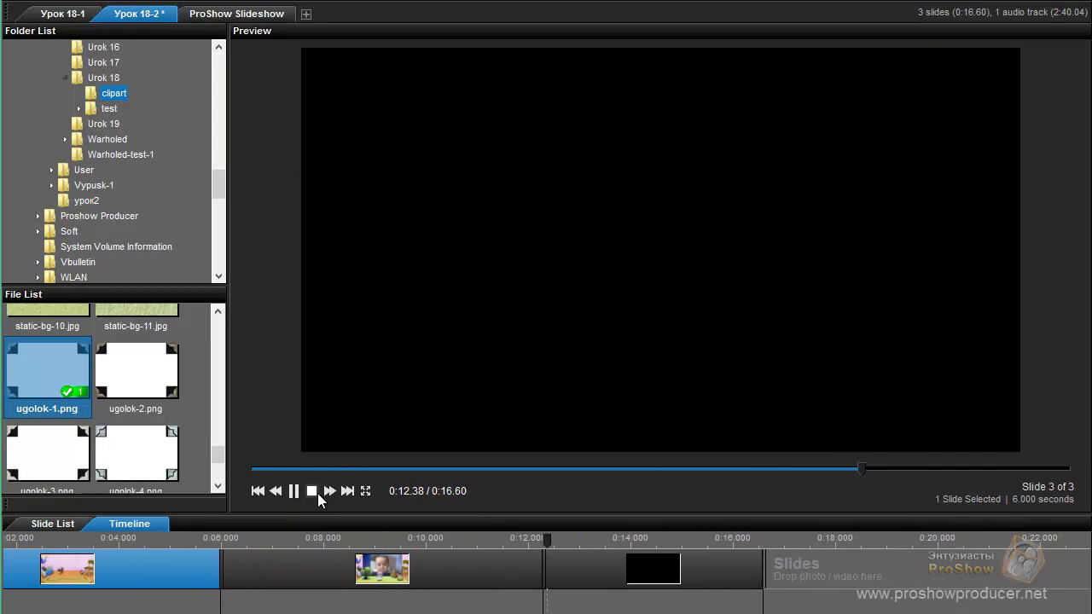
{"action": "left_click", "coordinate": [314, 492]}
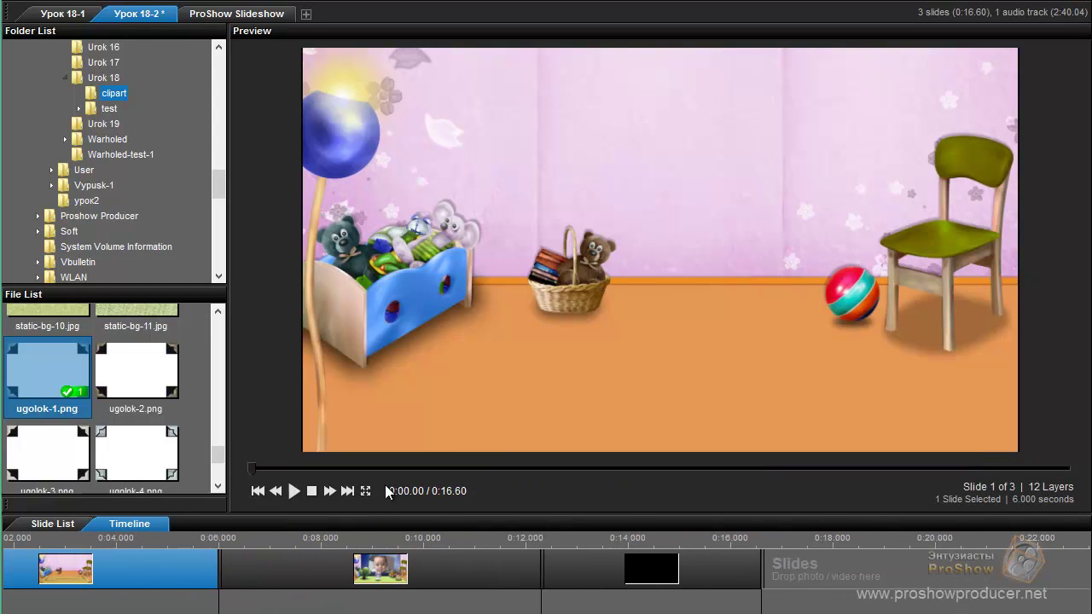
In slide 1, adjust the cover-shadow layer to Sharpen 0, Contrast 0 and White Point 30
{"action": "left_click_drag", "start_coordinate": [158, 542], "coordinate": [91, 556]}
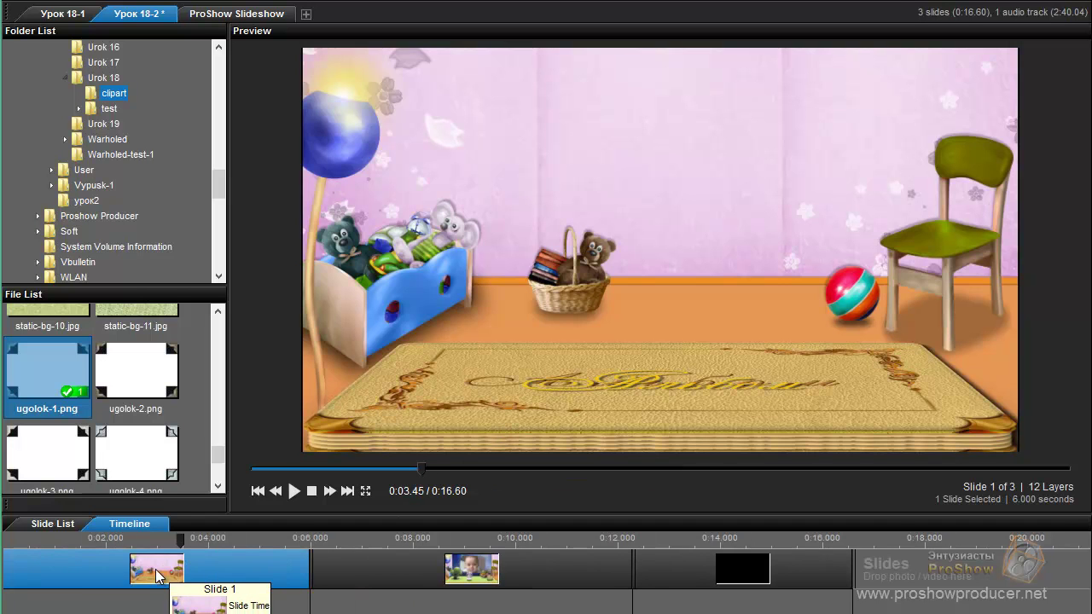
{"action": "double_click", "coordinate": [157, 575]}
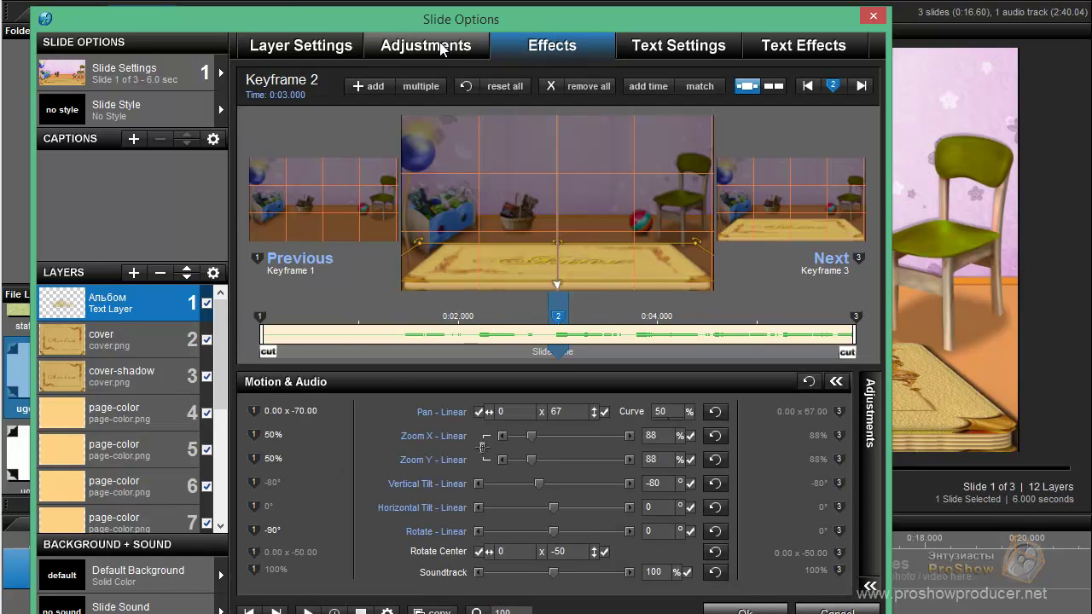
{"action": "mouse_move", "coordinate": [226, 372]}
{"action": "left_mouse_down"}
{"action": "mouse_move", "coordinate": [226, 504]}
{"action": "mouse_move", "coordinate": [225, 363]}
{"action": "left_mouse_up"}
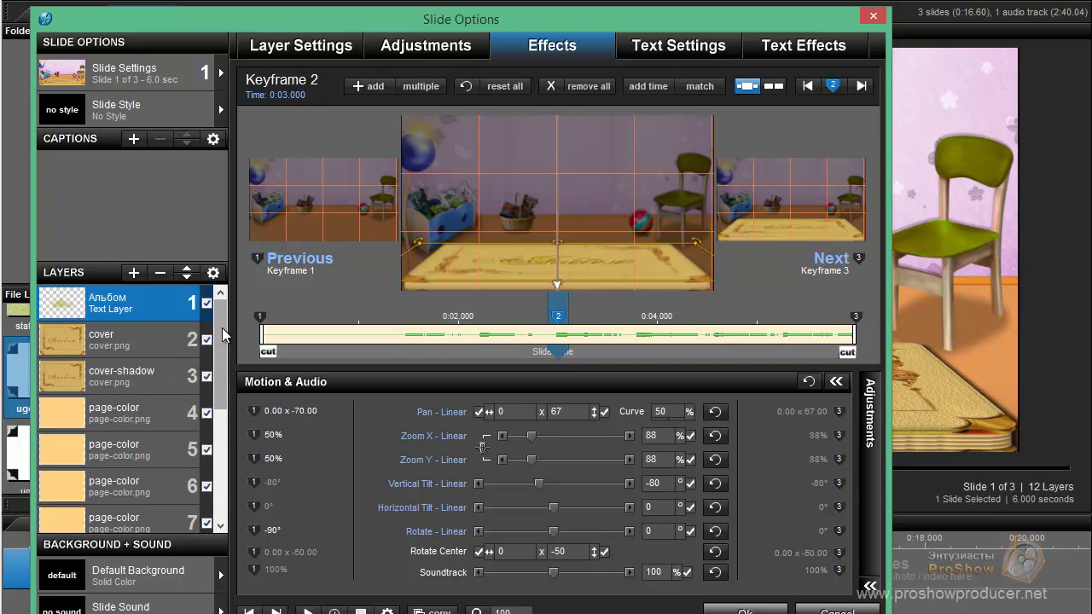
{"action": "left_click", "coordinate": [139, 376]}
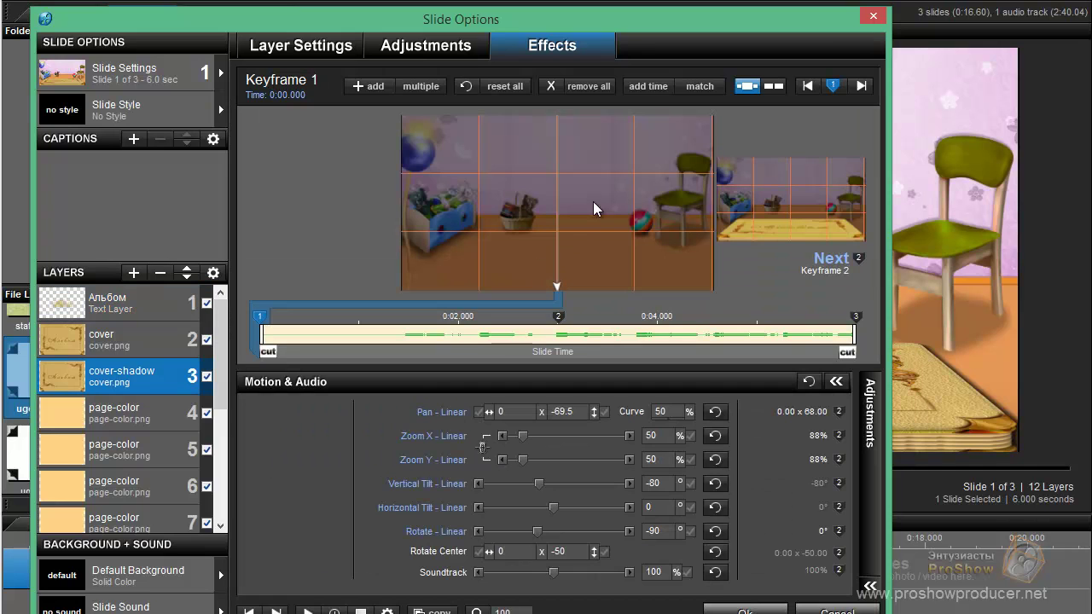
{"action": "left_click", "coordinate": [453, 50]}
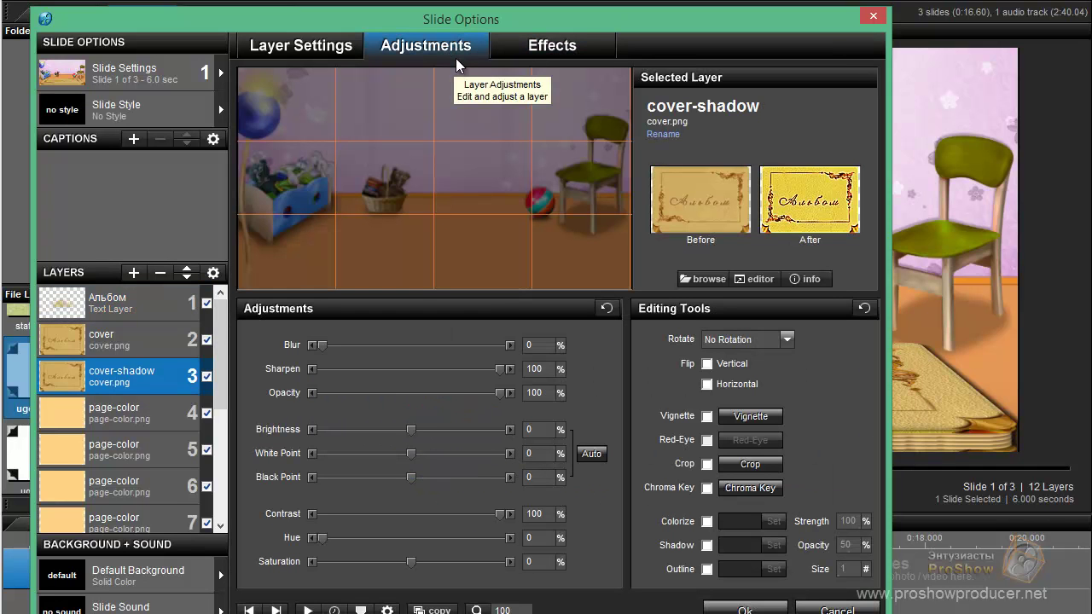
{"action": "left_click", "coordinate": [545, 373]}
{"action": "type", "text": "0"}
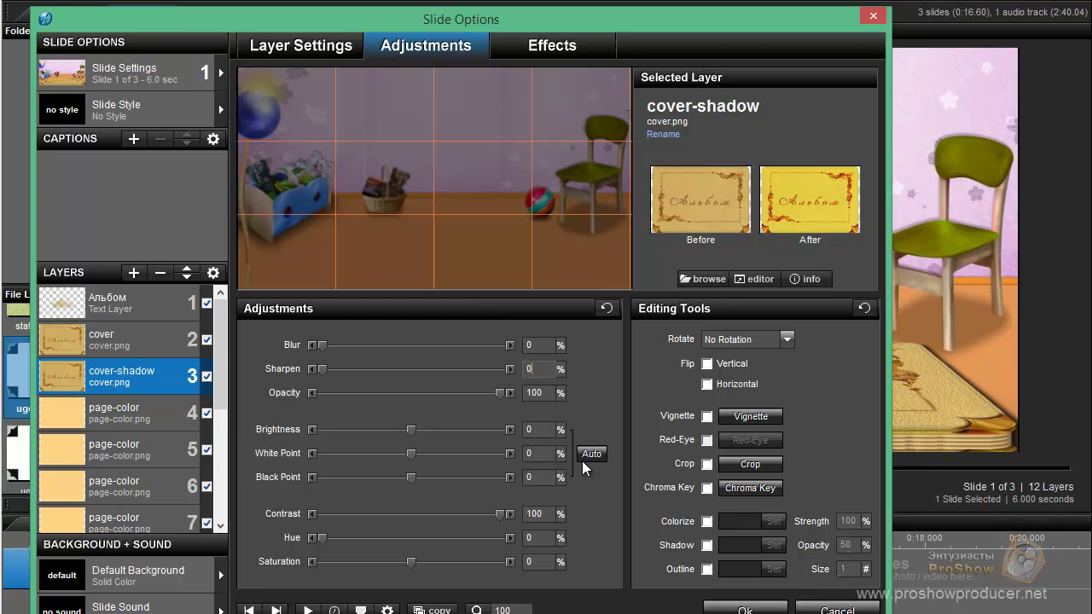
{"action": "left_click", "coordinate": [543, 516]}
{"action": "type", "text": "0"}
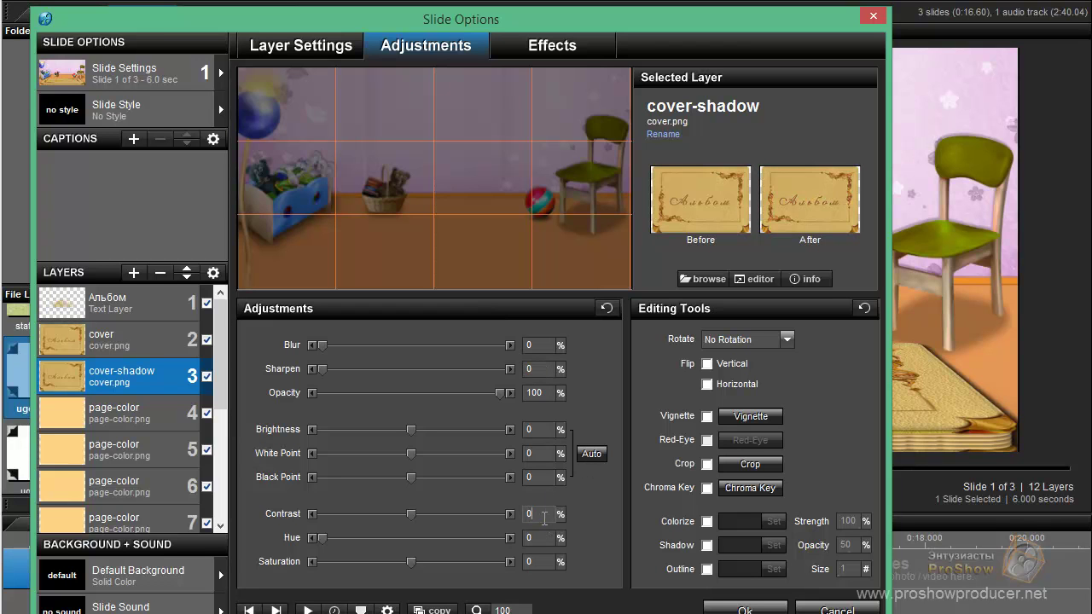
{"action": "left_click", "coordinate": [553, 458]}
{"action": "type", "text": "30"}
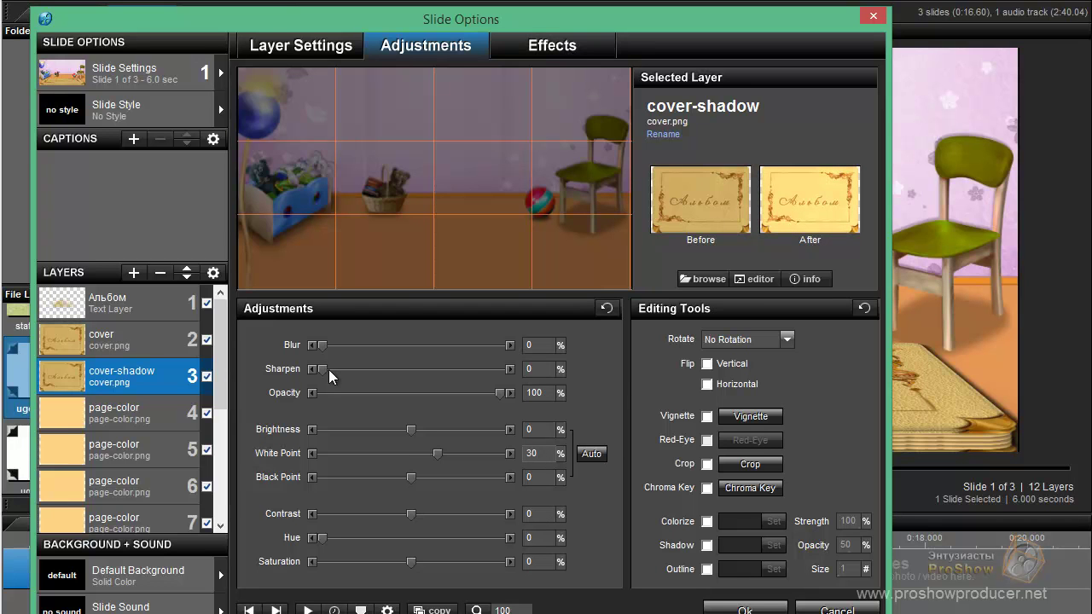
Switch to slide 2 and set the White Point of its cover-shadow layer to 30
{"action": "left_click_drag", "start_coordinate": [223, 344], "coordinate": [221, 476]}
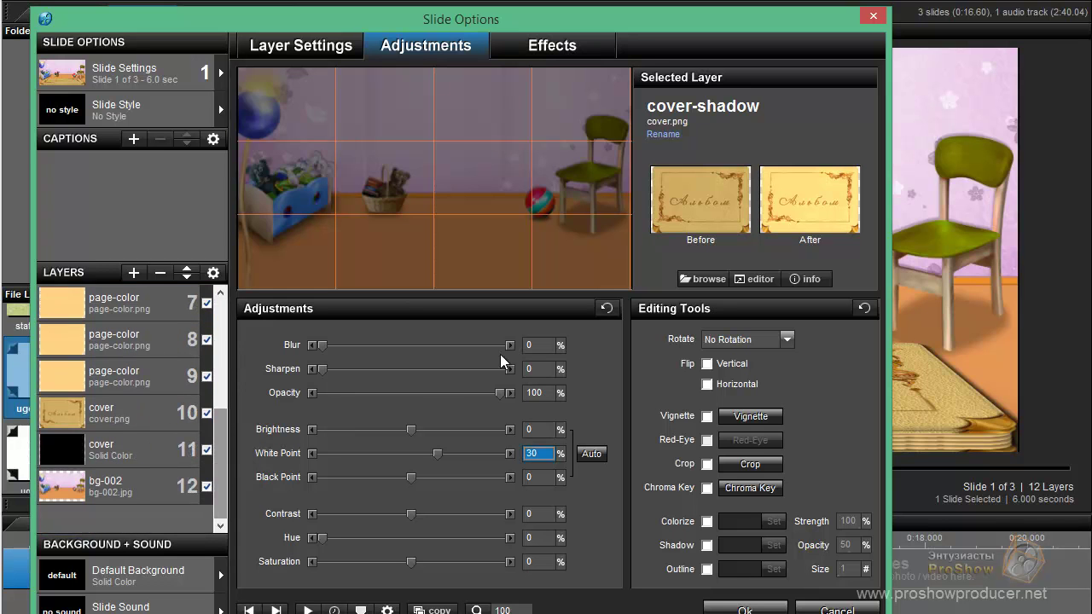
{"action": "left_click", "coordinate": [282, 611]}
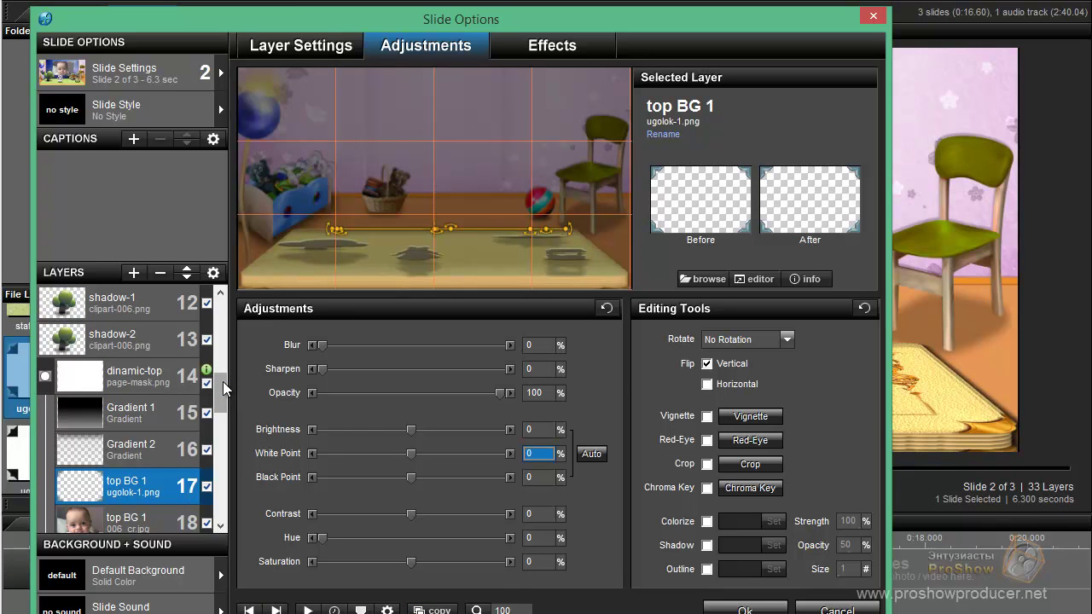
{"action": "left_click_drag", "start_coordinate": [225, 389], "coordinate": [227, 444]}
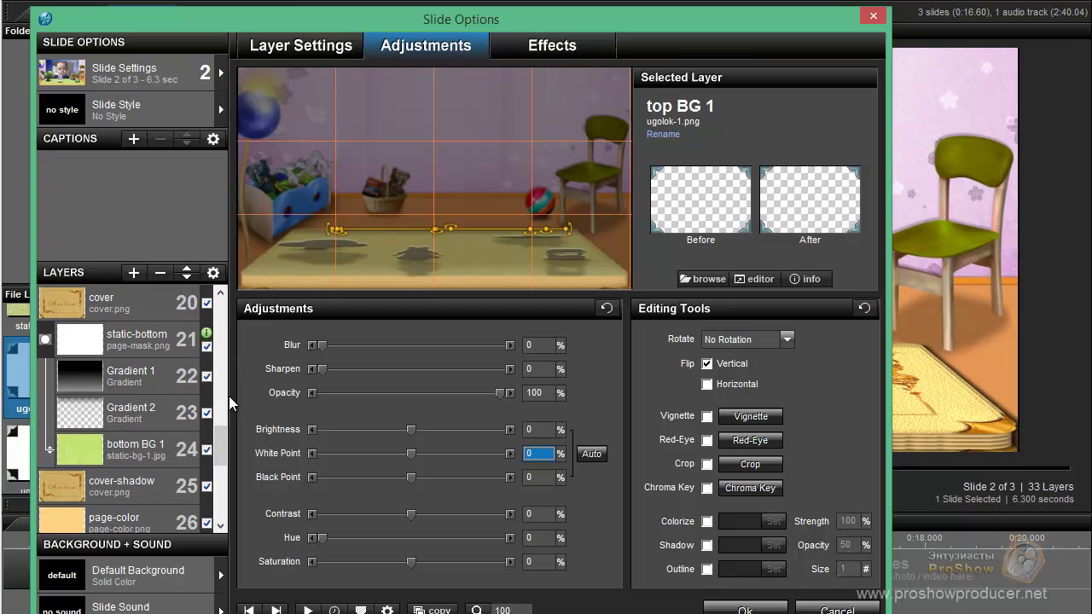
{"action": "left_click_drag", "start_coordinate": [221, 442], "coordinate": [221, 464]}
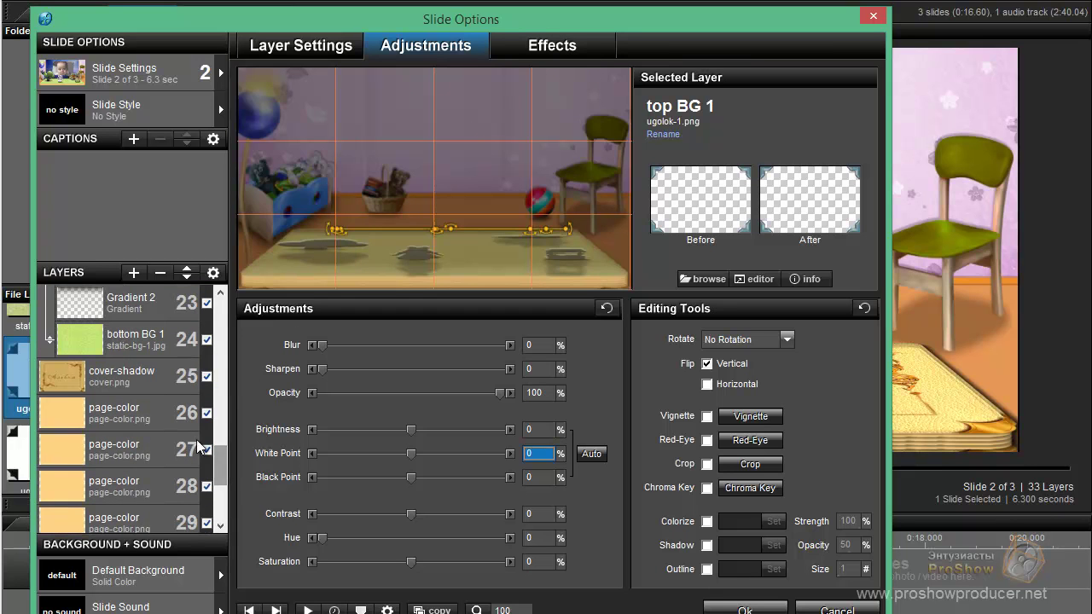
{"action": "left_click", "coordinate": [109, 376]}
{"action": "type", "text": "30"}
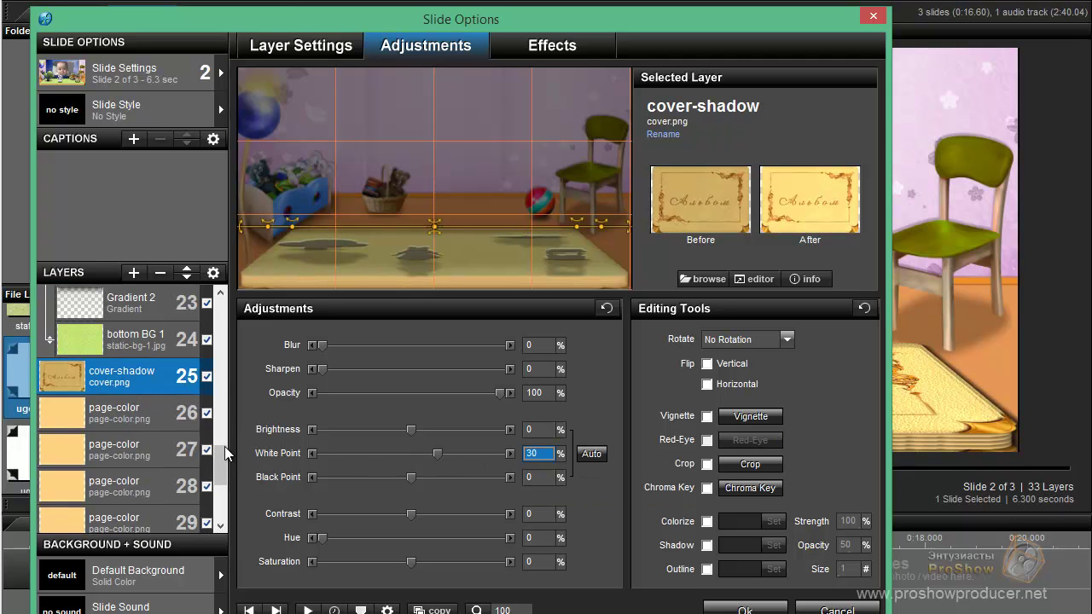
{"action": "left_click_drag", "start_coordinate": [225, 455], "coordinate": [229, 483]}
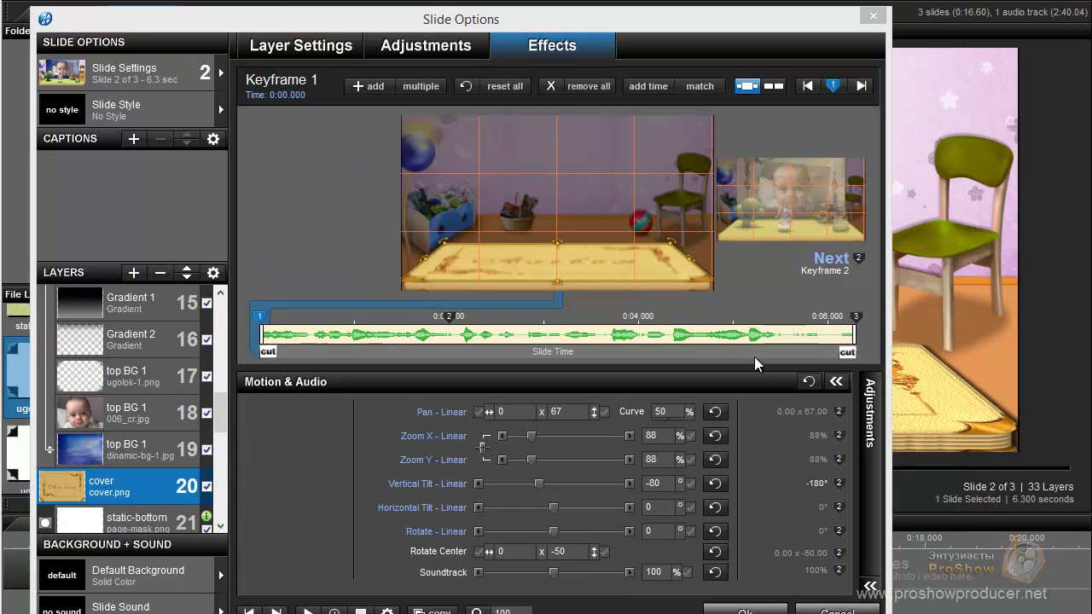
Accept the slide options and play the slideshow from the beginning to check the matched cover colours between slides
{"action": "left_click", "coordinate": [744, 611]}
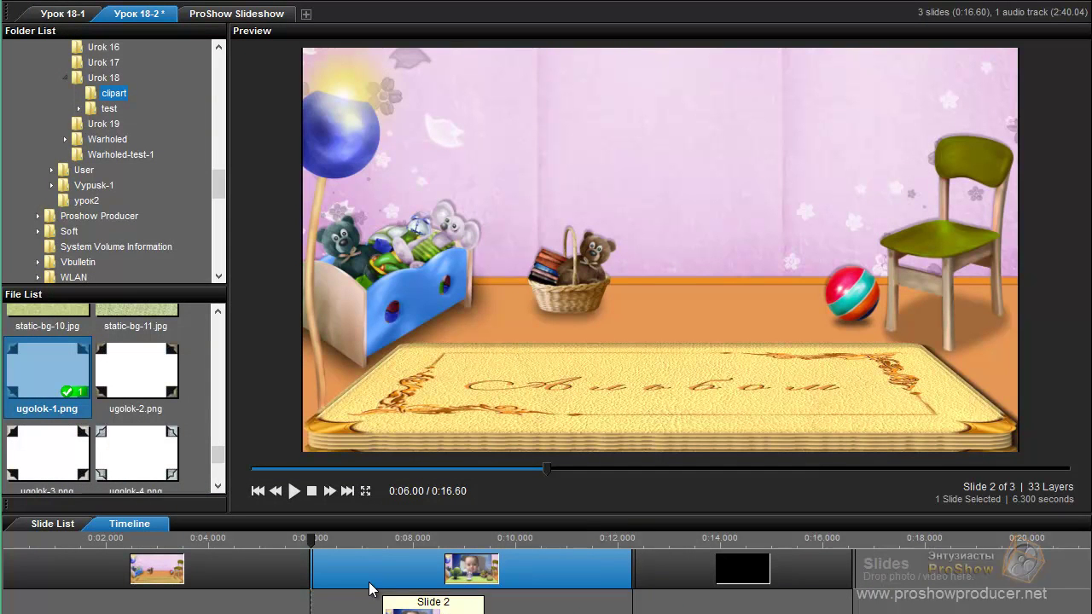
{"action": "left_click", "coordinate": [257, 490]}
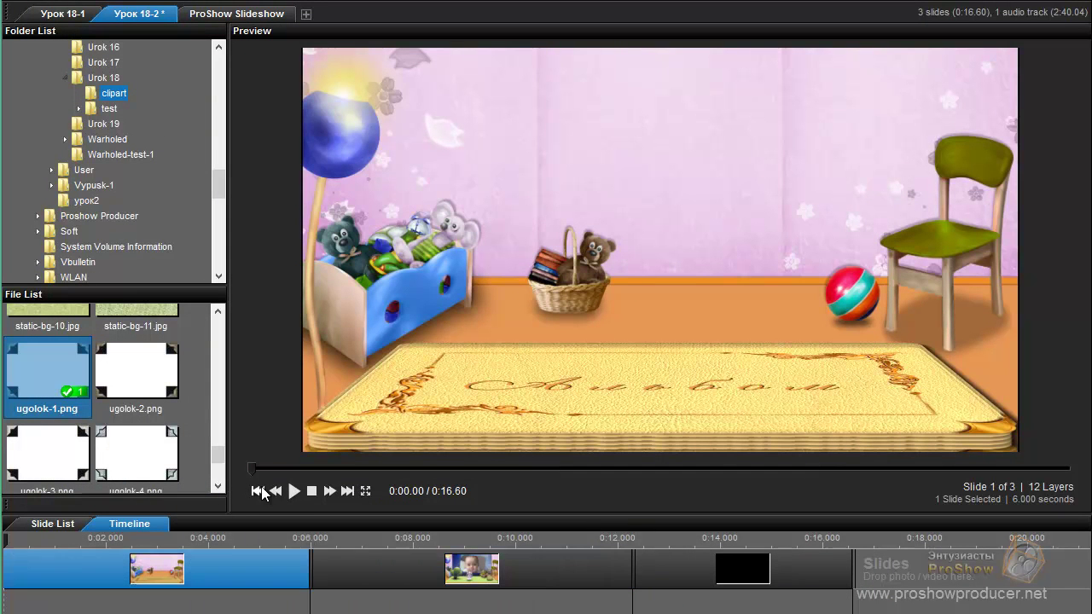
{"action": "left_click", "coordinate": [293, 495]}
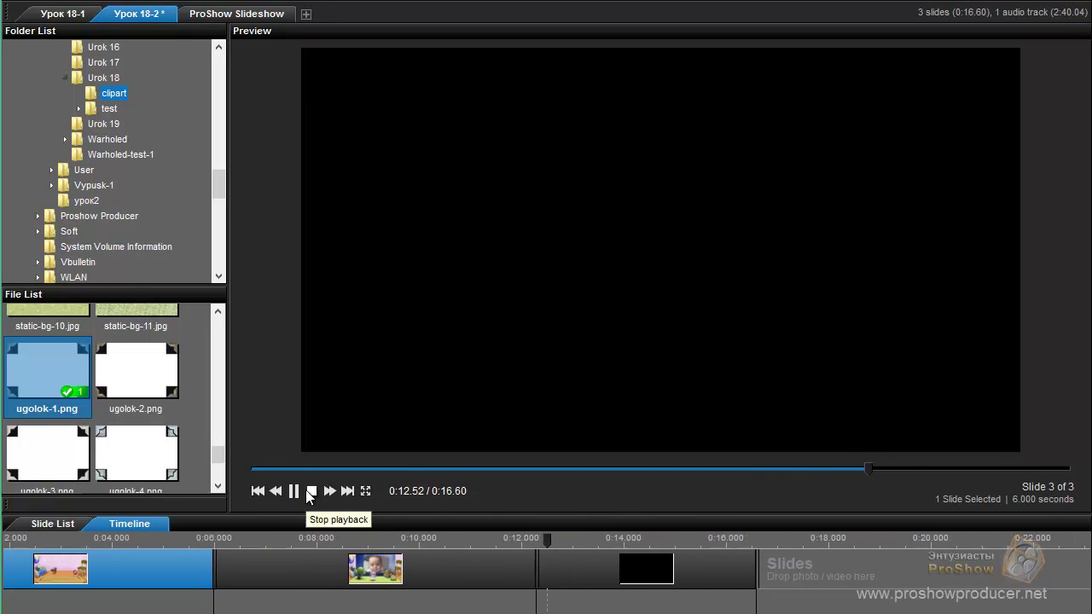
{"action": "left_click", "coordinate": [310, 492]}
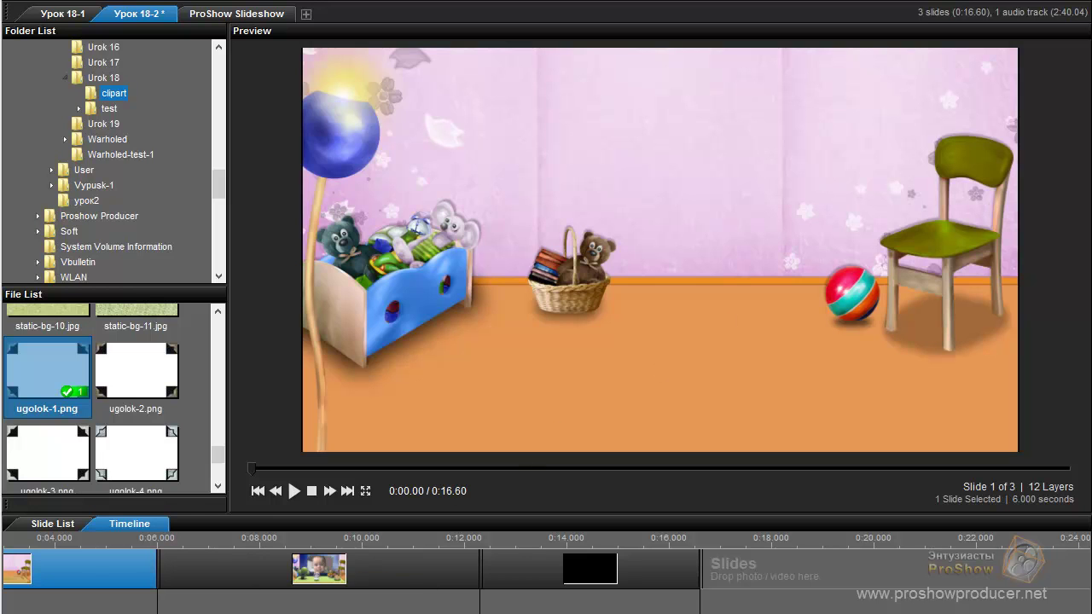
Insert a blank slide before the first album slide in the timeline
{"action": "scroll", "coordinate": [547, 570], "scroll_direction": "up", "scroll_amount": 3}
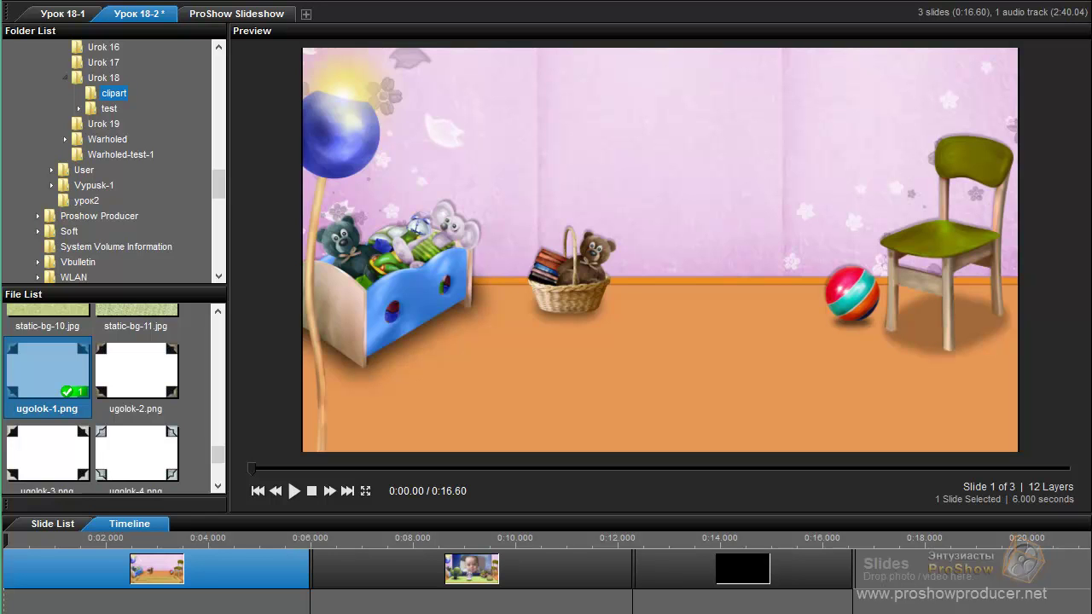
{"action": "right_click", "coordinate": [60, 574]}
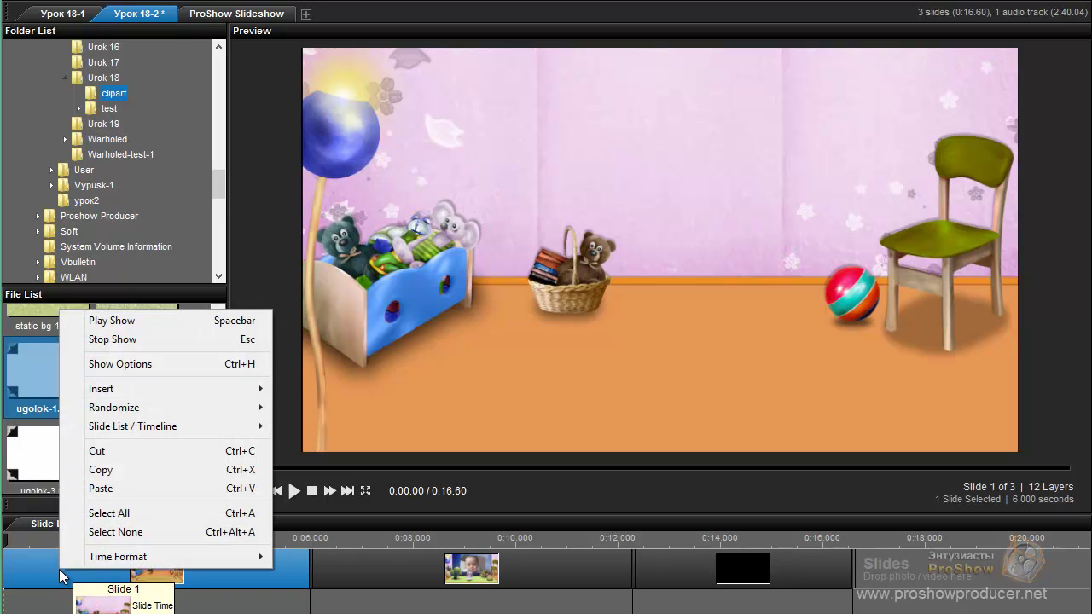
{"action": "mouse_move", "coordinate": [104, 394]}
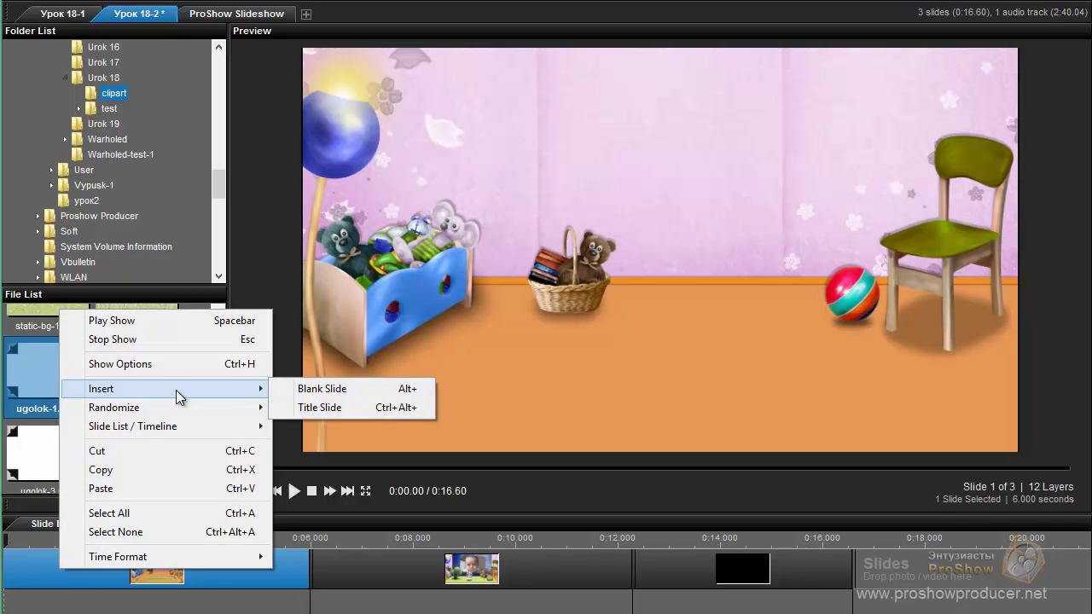
{"action": "left_click", "coordinate": [331, 388]}
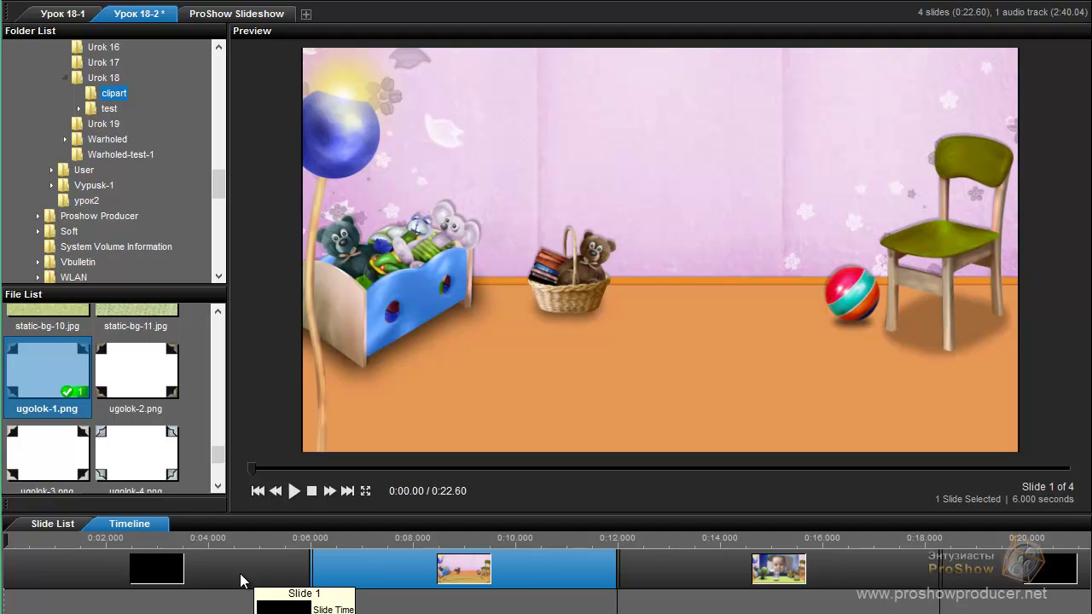
Set the blank opening slide's time to 4 seconds and its transition out to 2 seconds
{"action": "double_click", "coordinate": [362, 556]}
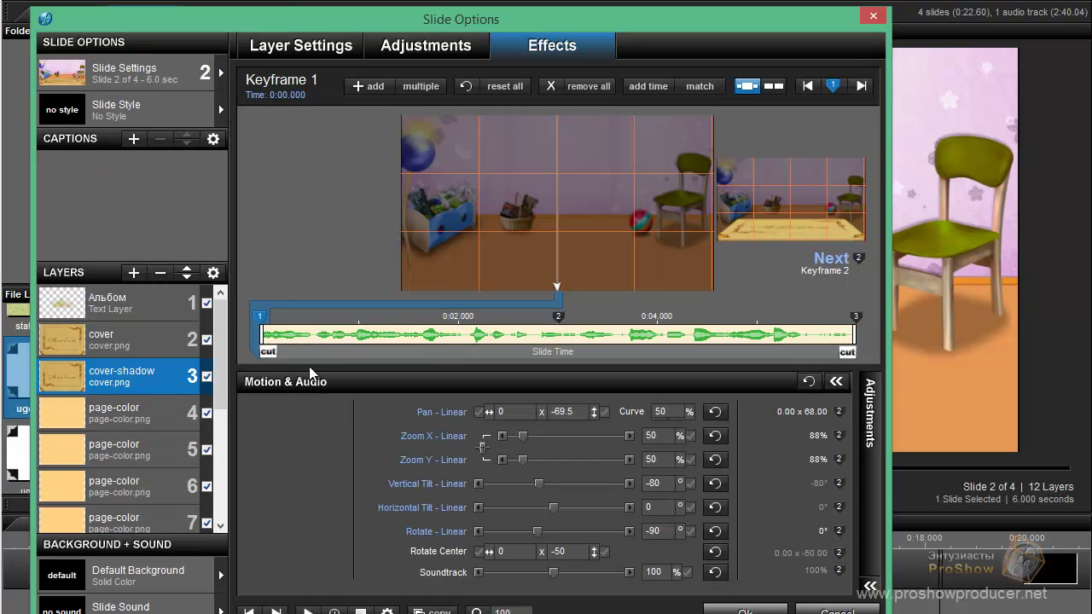
{"action": "mouse_move", "coordinate": [297, 355]}
{"action": "left_mouse_down"}
{"action": "mouse_move", "coordinate": [421, 355]}
{"action": "mouse_move", "coordinate": [286, 364]}
{"action": "left_mouse_up"}
{"action": "left_click", "coordinate": [248, 611]}
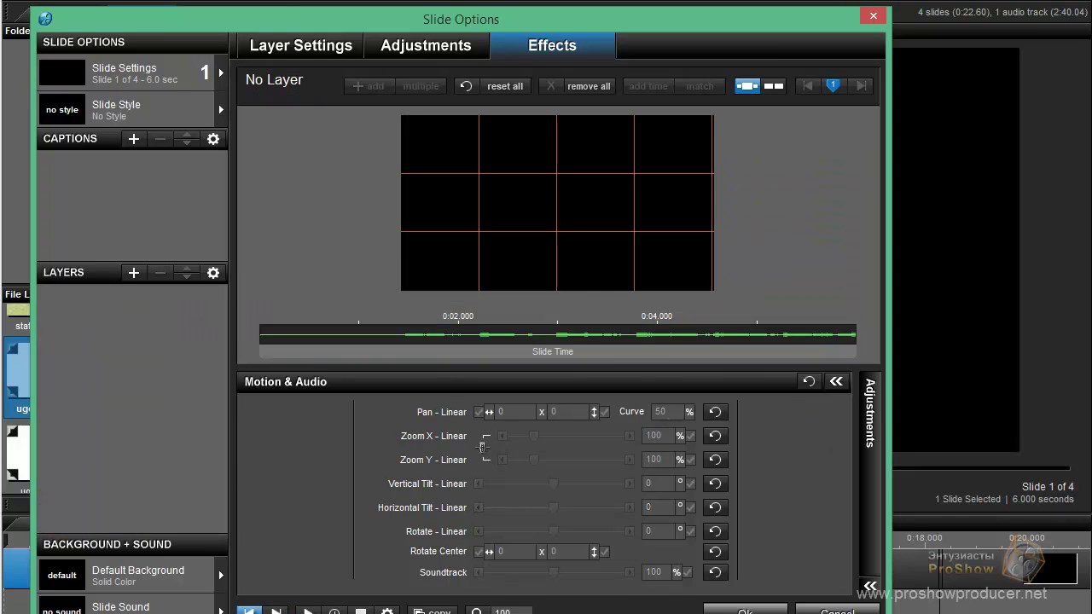
{"action": "left_click", "coordinate": [335, 611]}
{"action": "left_click_drag", "start_coordinate": [489, 329], "coordinate": [432, 329]}
{"action": "type", "text": "4"}
{"action": "key", "text": "Tab"}
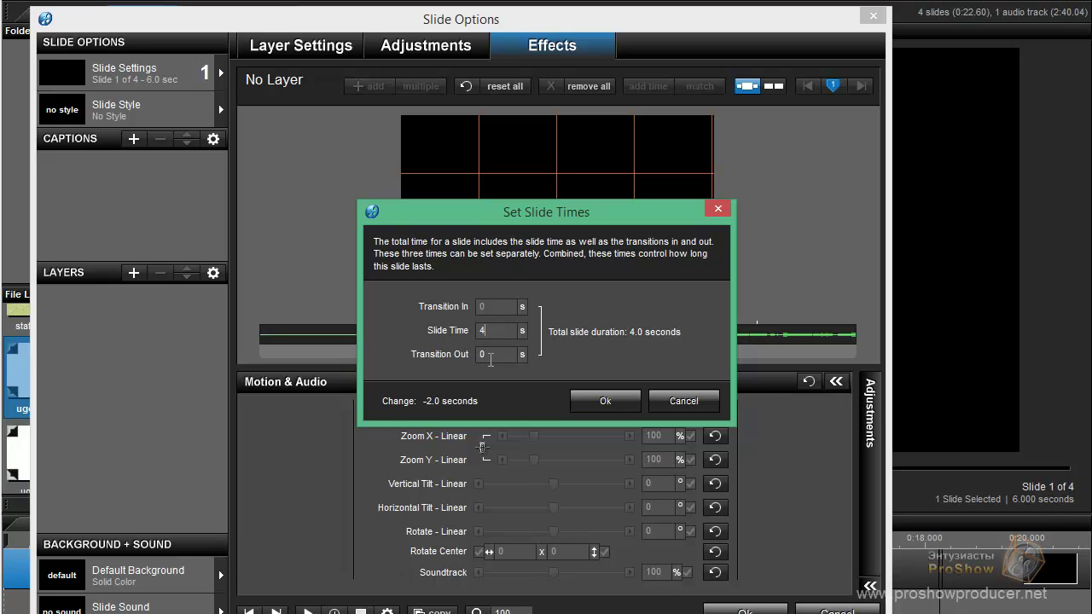
{"action": "type", "text": "2"}
{"action": "left_click", "coordinate": [623, 398]}
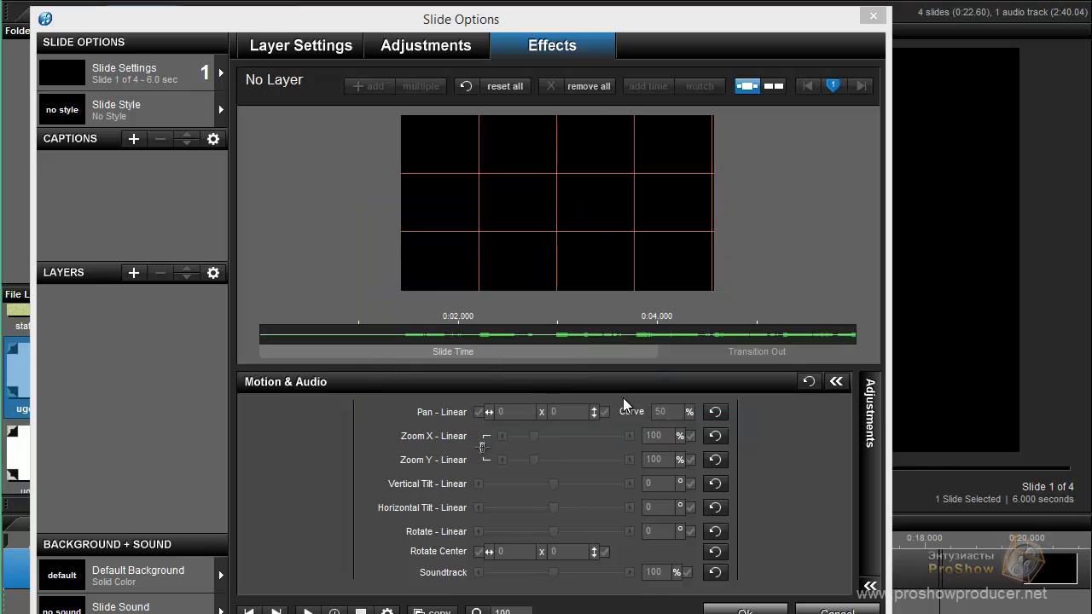
Add the caption "Урок-задание 18-2" to the blank opening slide
{"action": "left_click", "coordinate": [134, 273]}
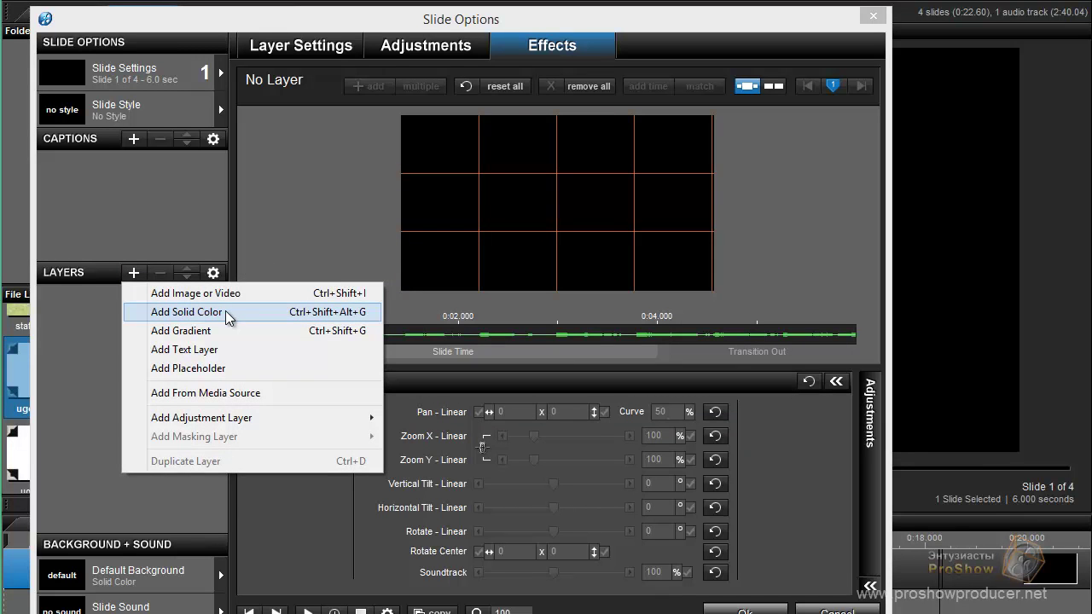
{"action": "left_click", "coordinate": [133, 138]}
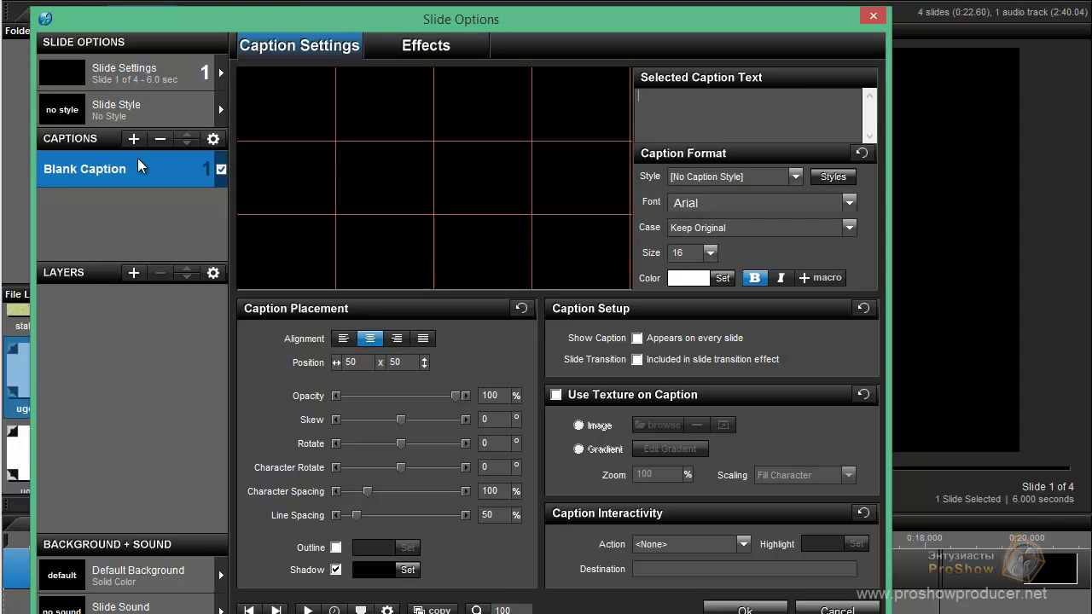
{"action": "type", "text": "Урок"}
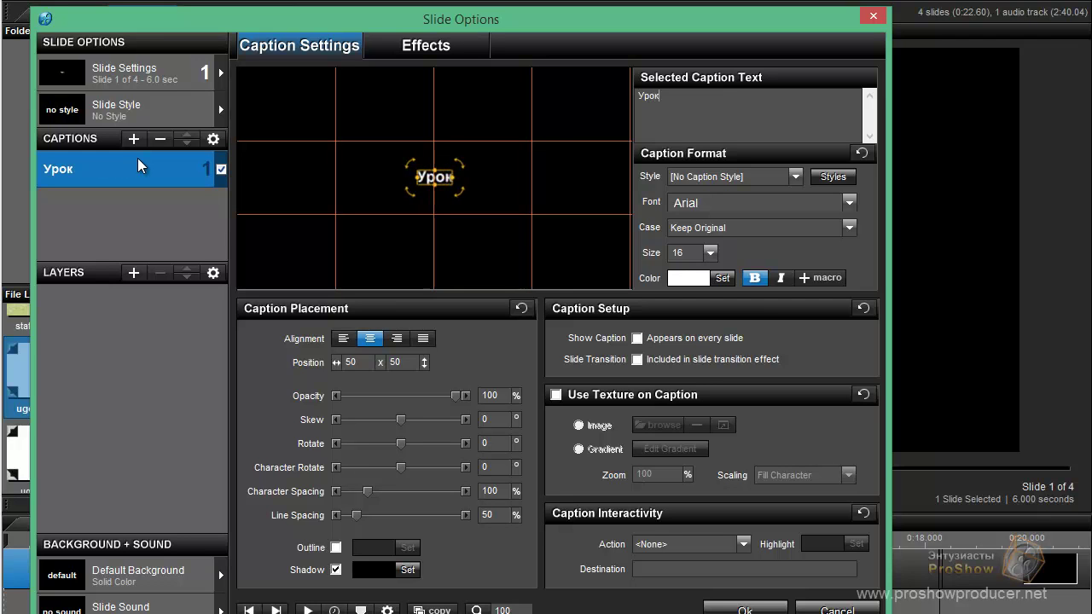
{"action": "type", "text": "-задани"}
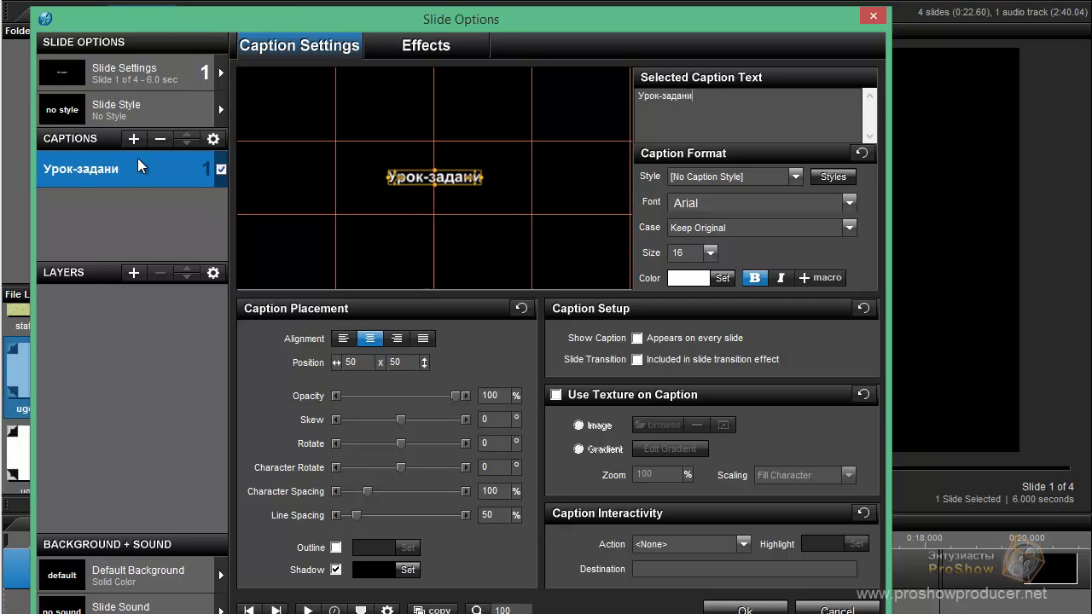
{"action": "type", "text": "е 18-2"}
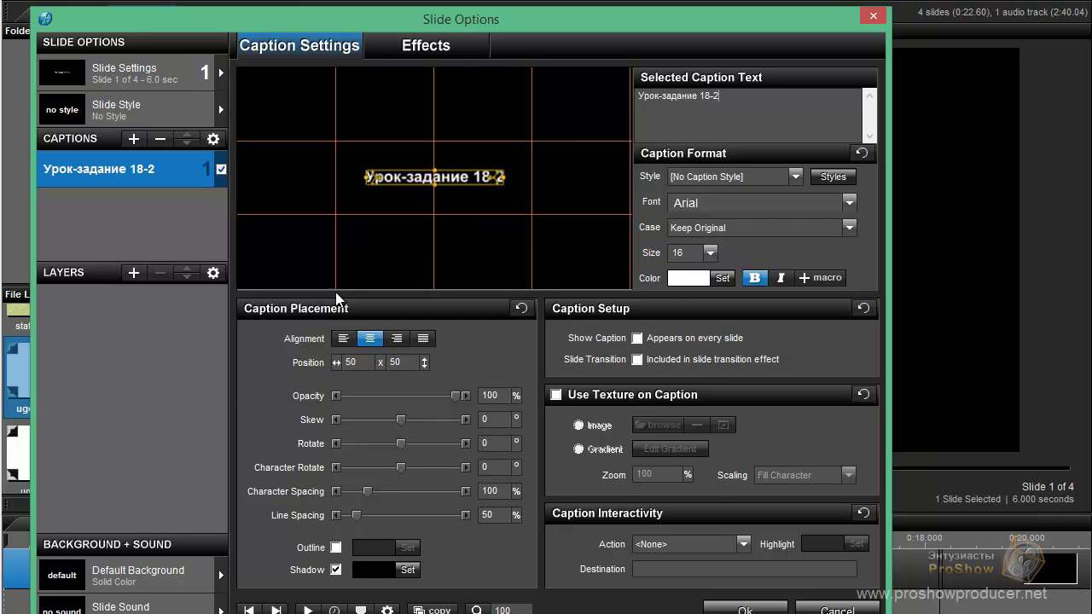
Extend the title caption's ending keyframe to about 4.97 seconds, into the outgoing transition, and accept the slide options
{"action": "left_click", "coordinate": [440, 48]}
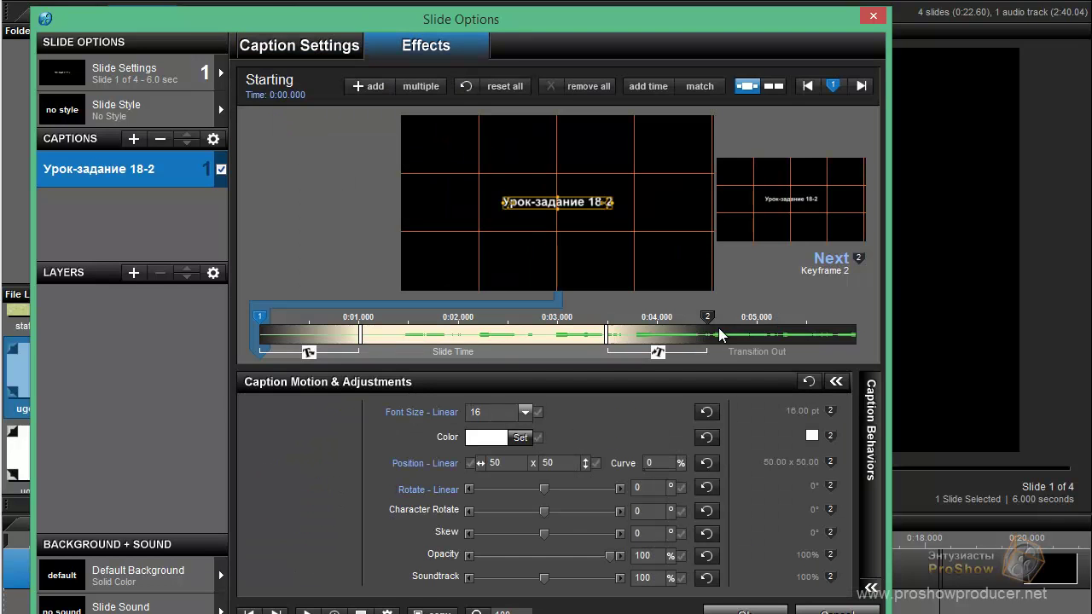
{"action": "left_click", "coordinate": [707, 316]}
{"action": "mouse_move", "coordinate": [708, 316]}
{"action": "left_mouse_down"}
{"action": "mouse_move", "coordinate": [865, 320]}
{"action": "mouse_move", "coordinate": [753, 317]}
{"action": "left_mouse_up"}
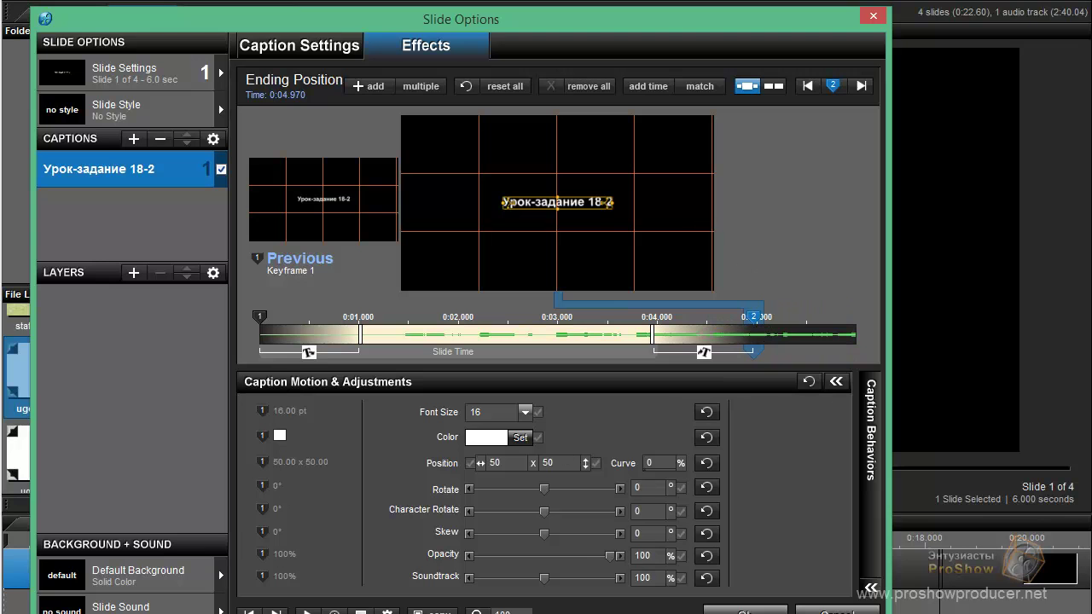
{"action": "left_click", "coordinate": [744, 611]}
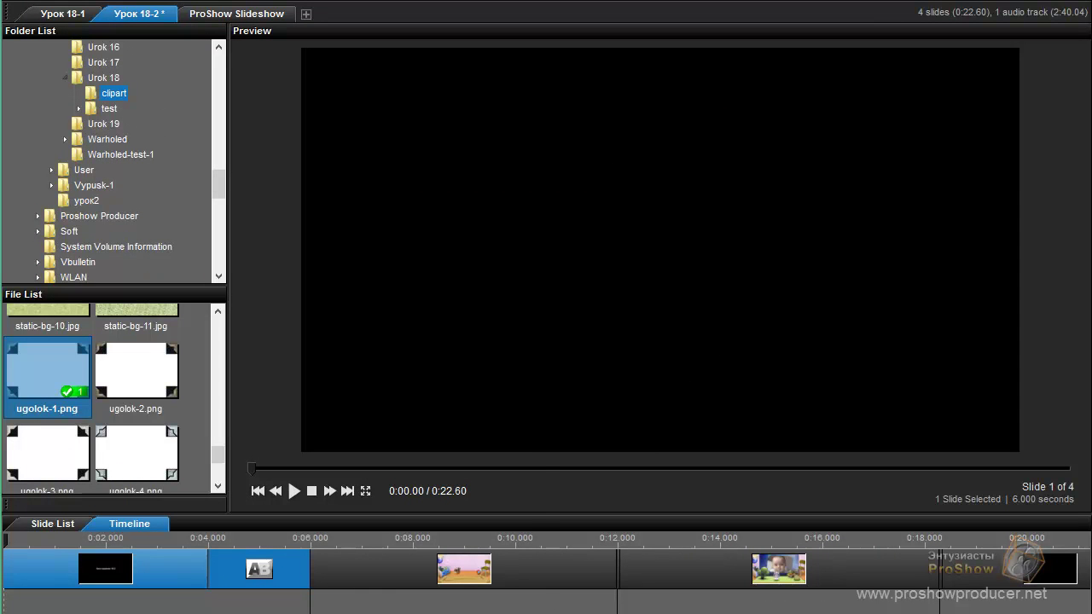
Set the soundtrack's offset to 5.7 seconds in the show options and play the show to check the timing
{"action": "right_click", "coordinate": [337, 601]}
{"action": "left_click", "coordinate": [461, 438]}
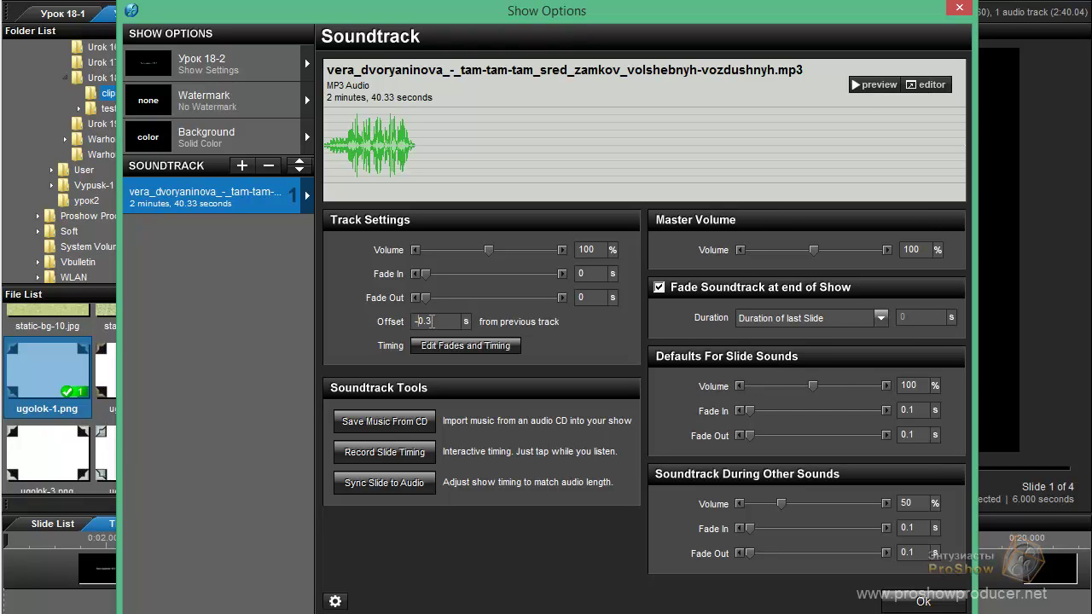
{"action": "left_click_drag", "start_coordinate": [433, 321], "coordinate": [408, 324]}
{"action": "type", "text": "5.7"}
{"action": "left_click_drag", "start_coordinate": [400, 17], "coordinate": [1091, 32]}
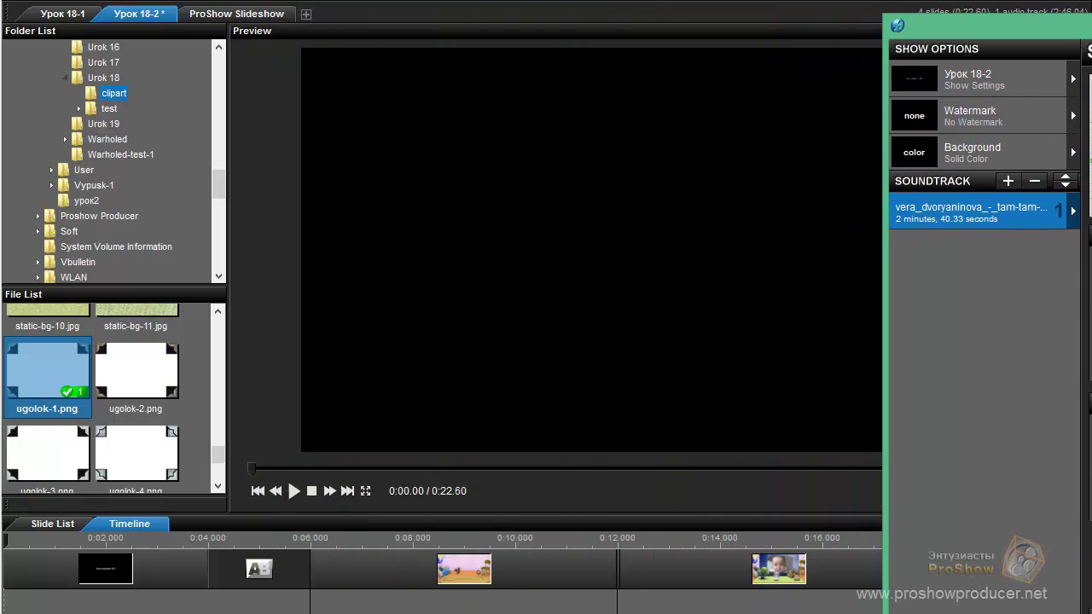
{"action": "left_click_drag", "start_coordinate": [1091, 31], "coordinate": [1091, 30]}
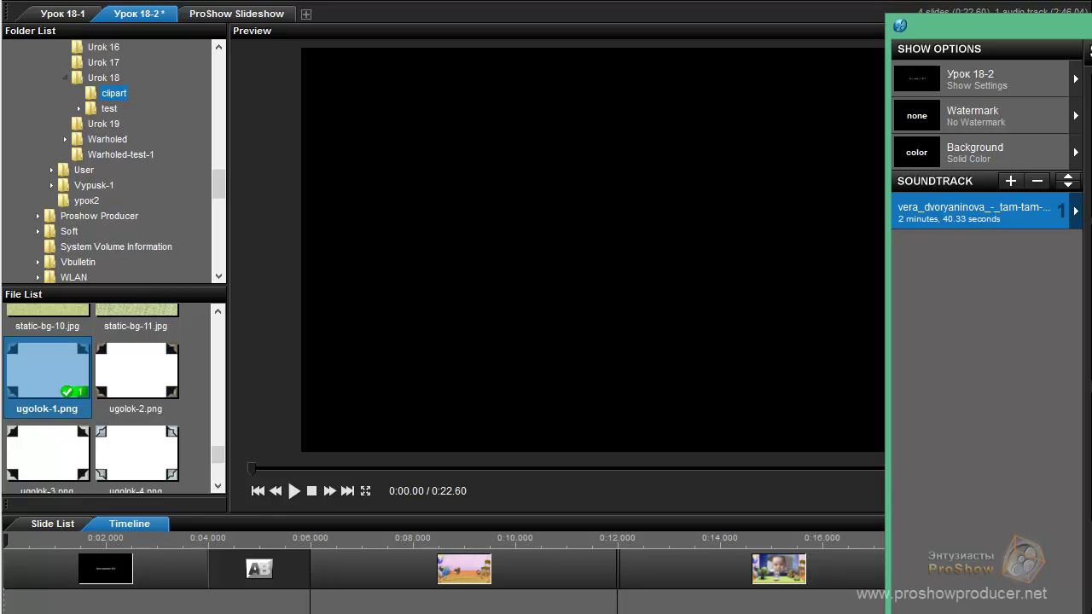
{"action": "left_click_drag", "start_coordinate": [1091, 31], "coordinate": [276, 31]}
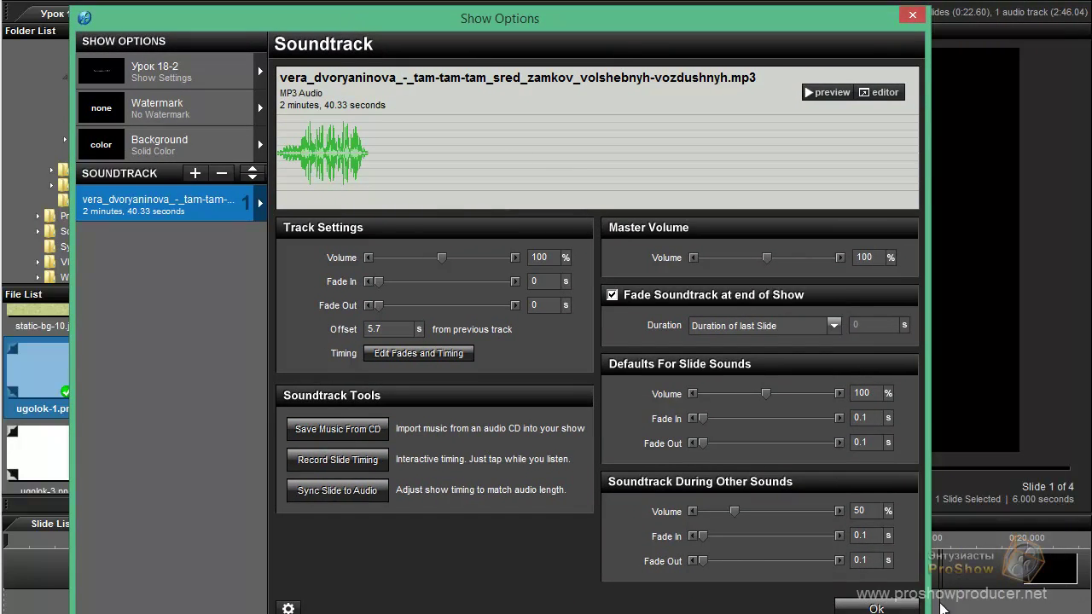
{"action": "left_click", "coordinate": [877, 607]}
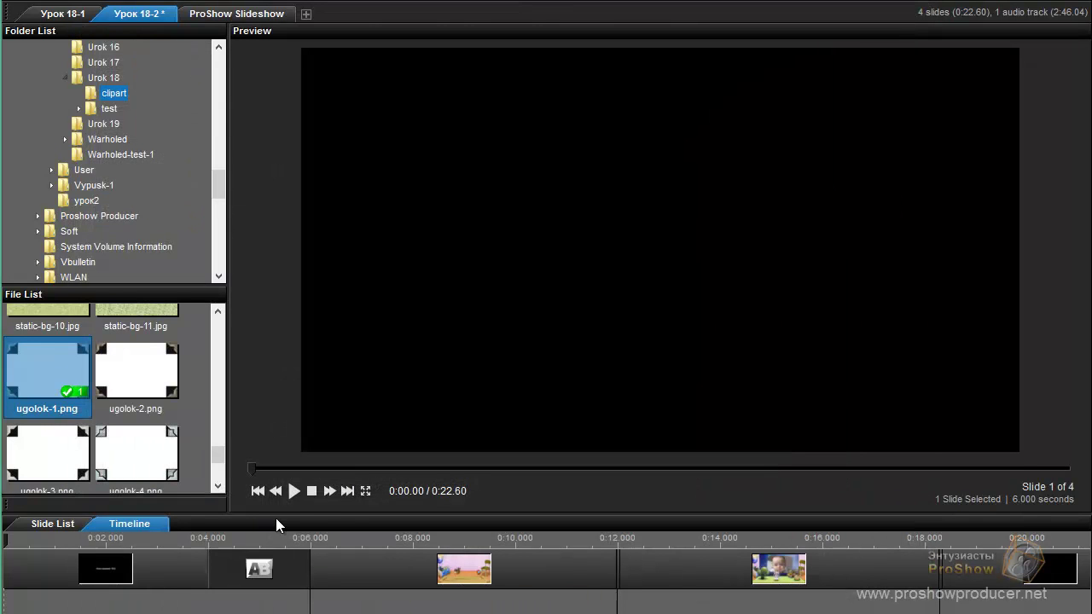
{"action": "left_click", "coordinate": [294, 491]}
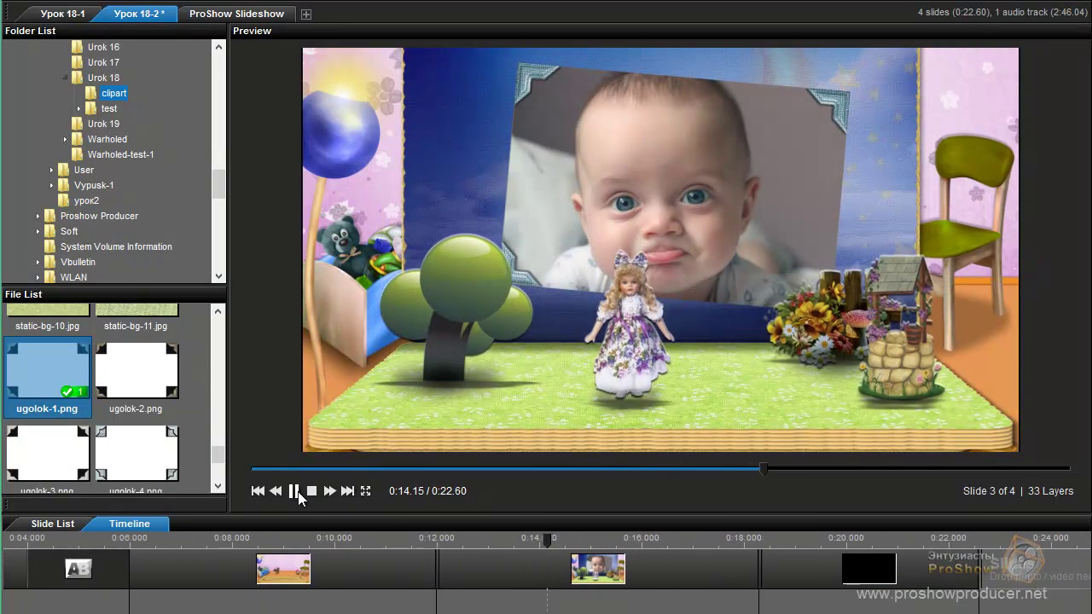
{"action": "left_click", "coordinate": [312, 492]}
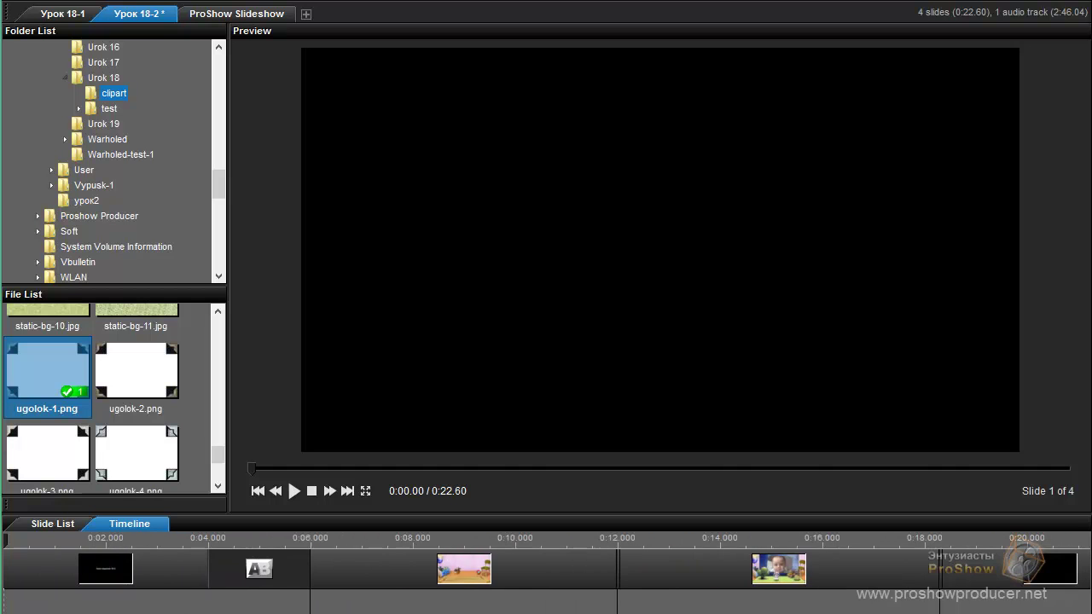
In slide 2's Keyframe Editor, select the first keyframes of layers 1 to 11 and set their time to 2 seconds
{"action": "double_click", "coordinate": [381, 582]}
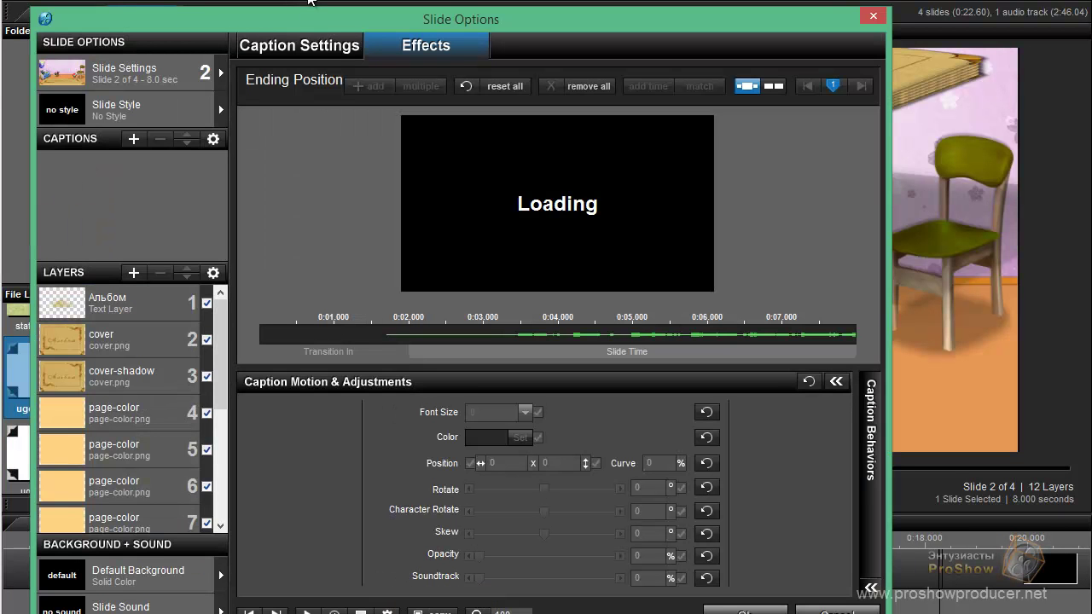
{"action": "left_click_drag", "start_coordinate": [314, 16], "coordinate": [457, 20]}
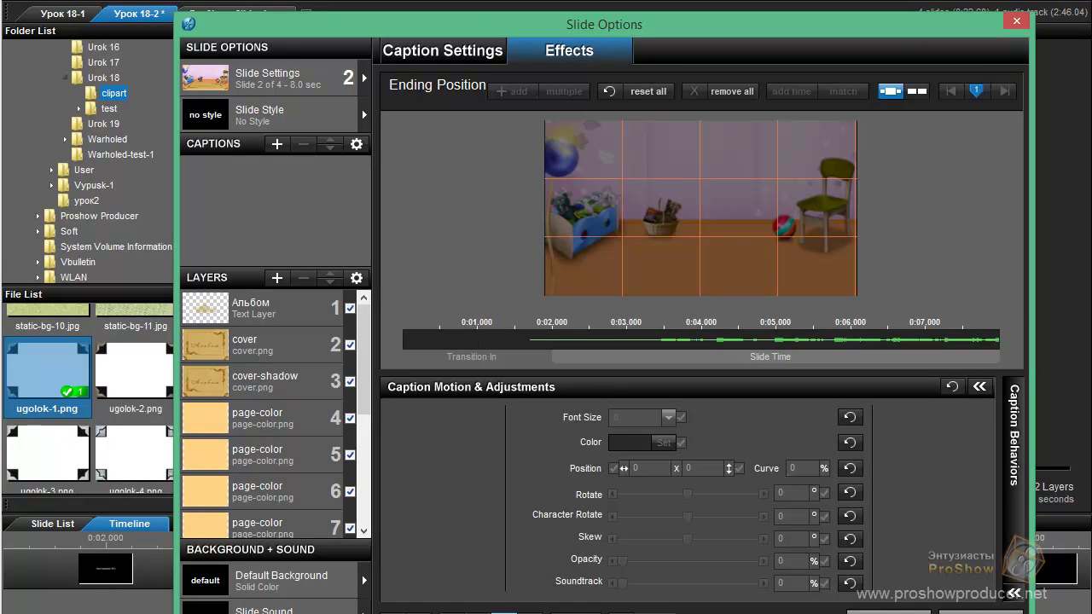
{"action": "left_click", "coordinate": [512, 611]}
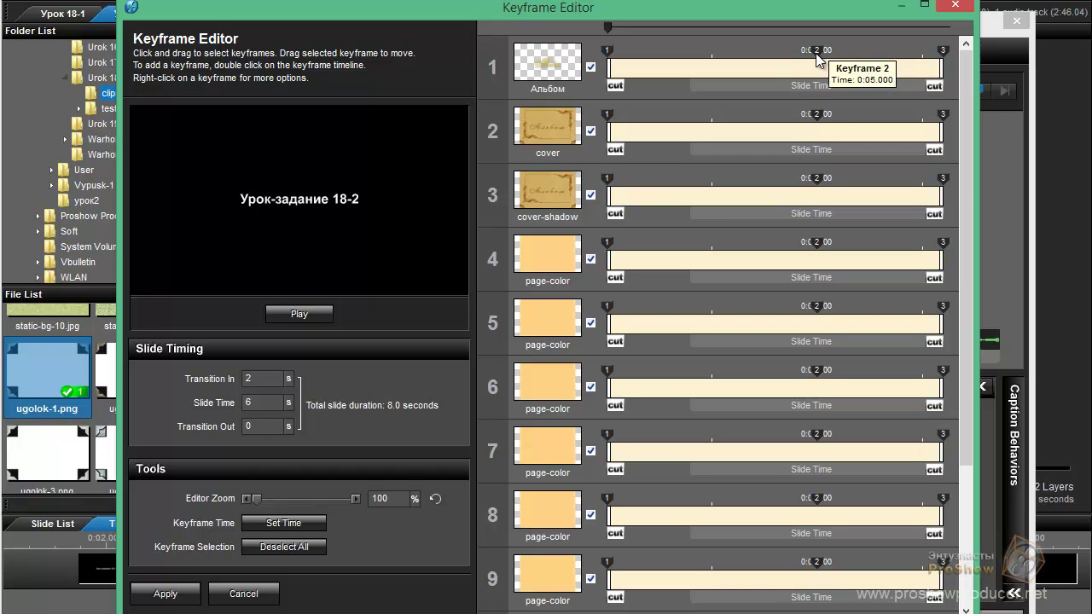
{"action": "left_click", "coordinate": [607, 51]}
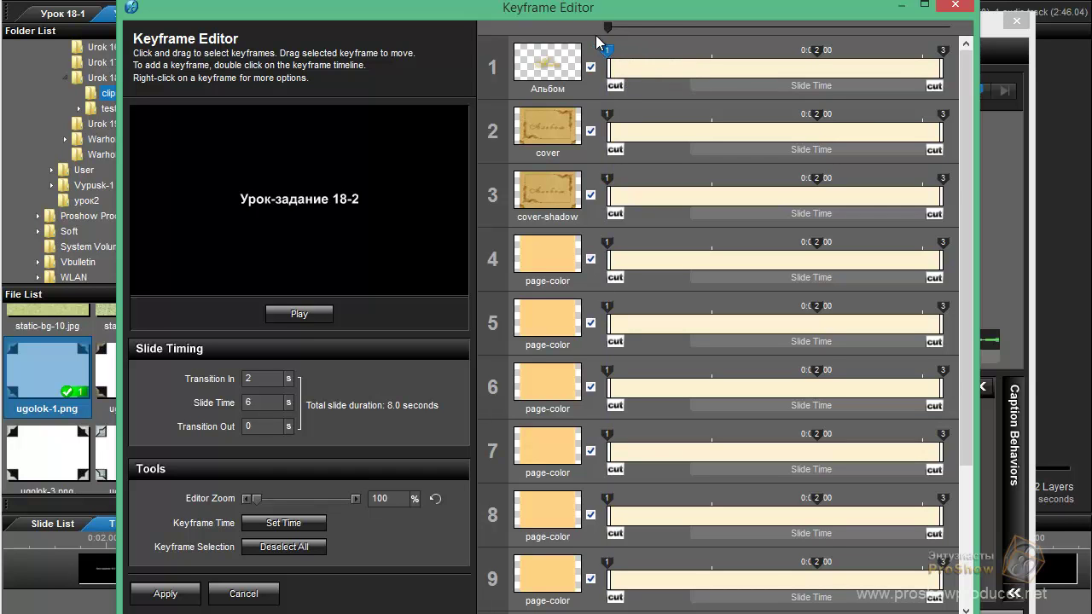
{"action": "left_click_drag", "start_coordinate": [601, 75], "coordinate": [604, 590]}
{"action": "left_click_drag", "start_coordinate": [970, 297], "coordinate": [969, 463]}
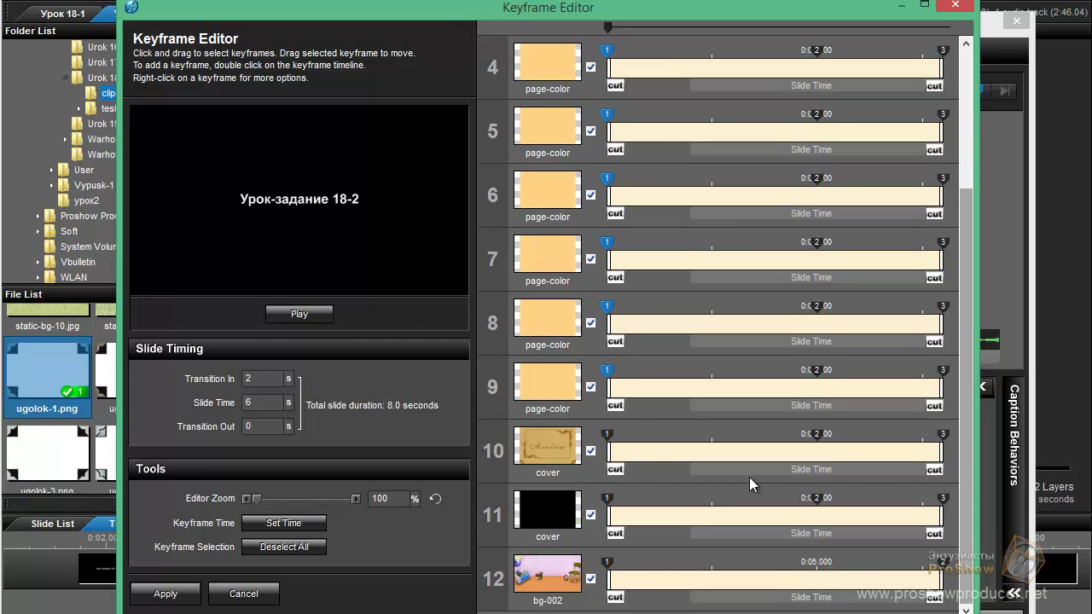
{"action": "left_click", "coordinate": [606, 436], "text": "ctrl"}
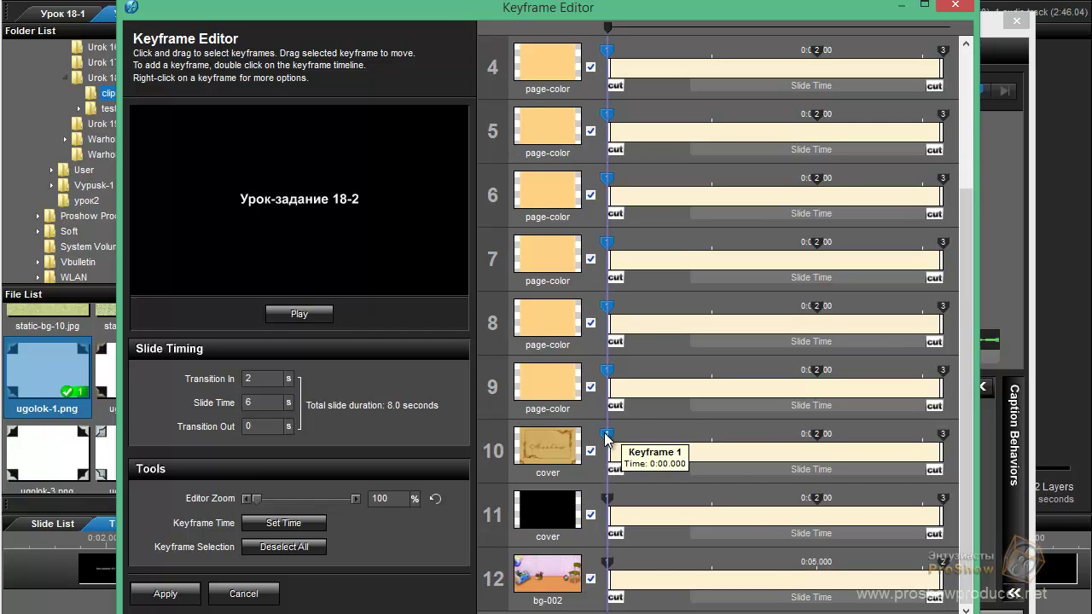
{"action": "left_click", "coordinate": [606, 500], "text": "ctrl"}
{"action": "right_click", "coordinate": [608, 503]}
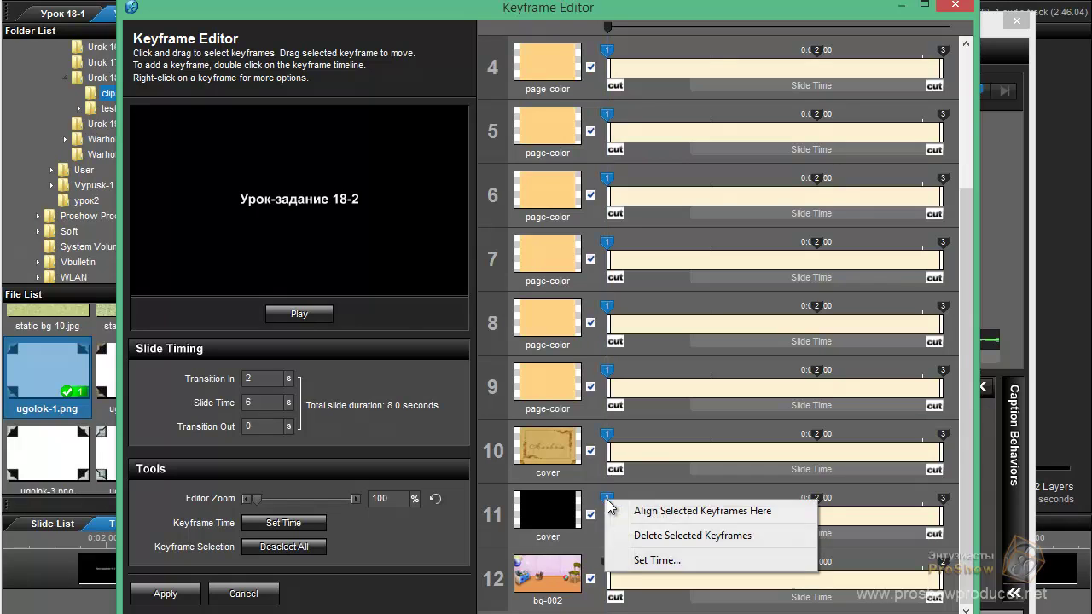
{"action": "left_click", "coordinate": [675, 560]}
{"action": "type", "text": "2"}
{"action": "key", "text": "Return"}
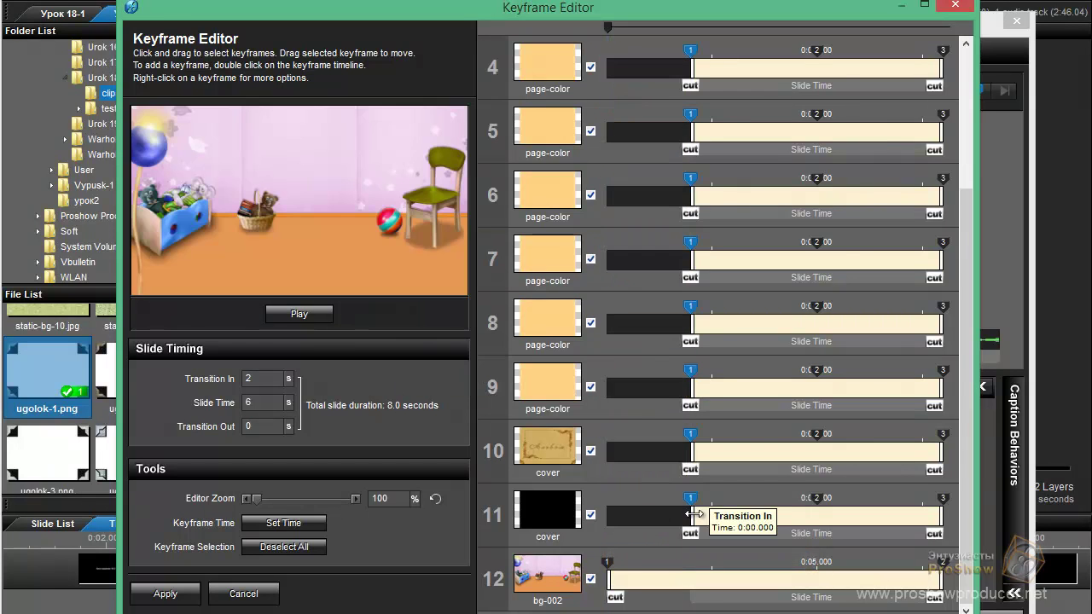
Add a keyframe at the 0-second start of the timeline for each of layers 4 to 11
{"action": "double_click", "coordinate": [608, 65]}
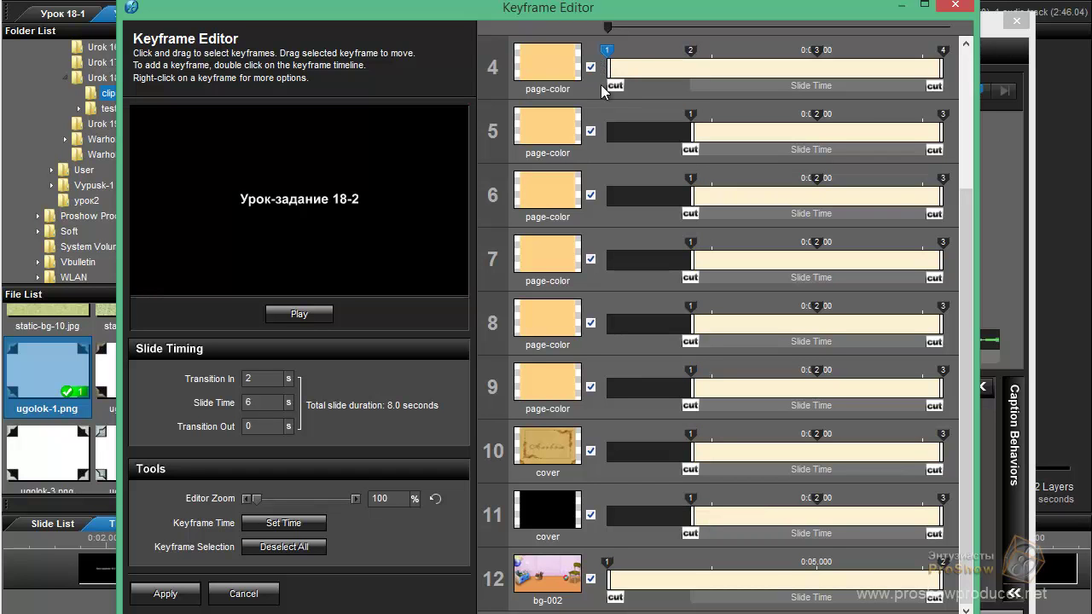
{"action": "double_click", "coordinate": [606, 130]}
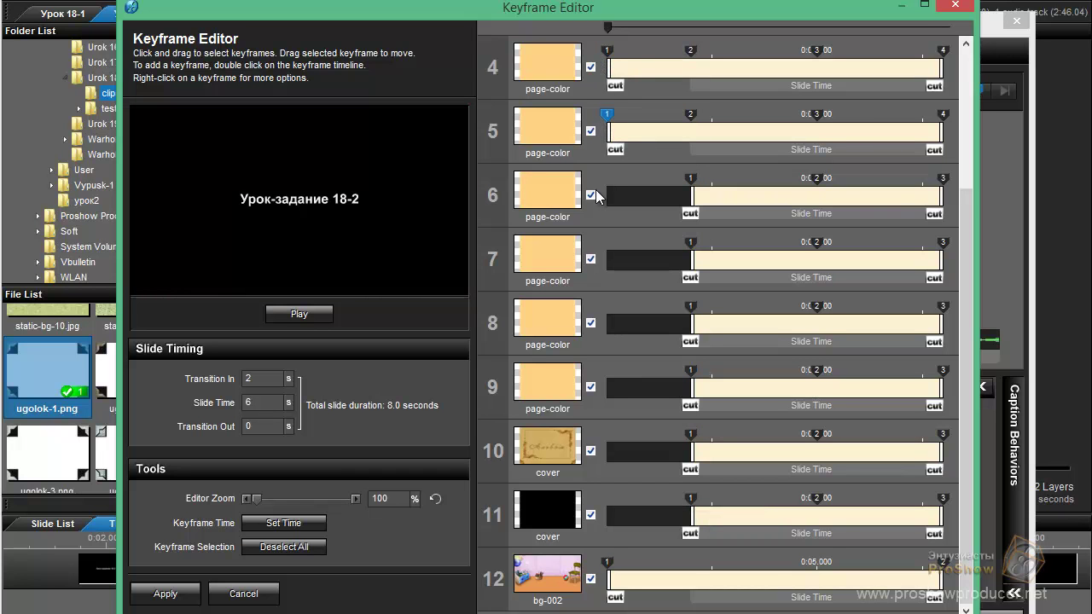
{"action": "left_click", "coordinate": [608, 181]}
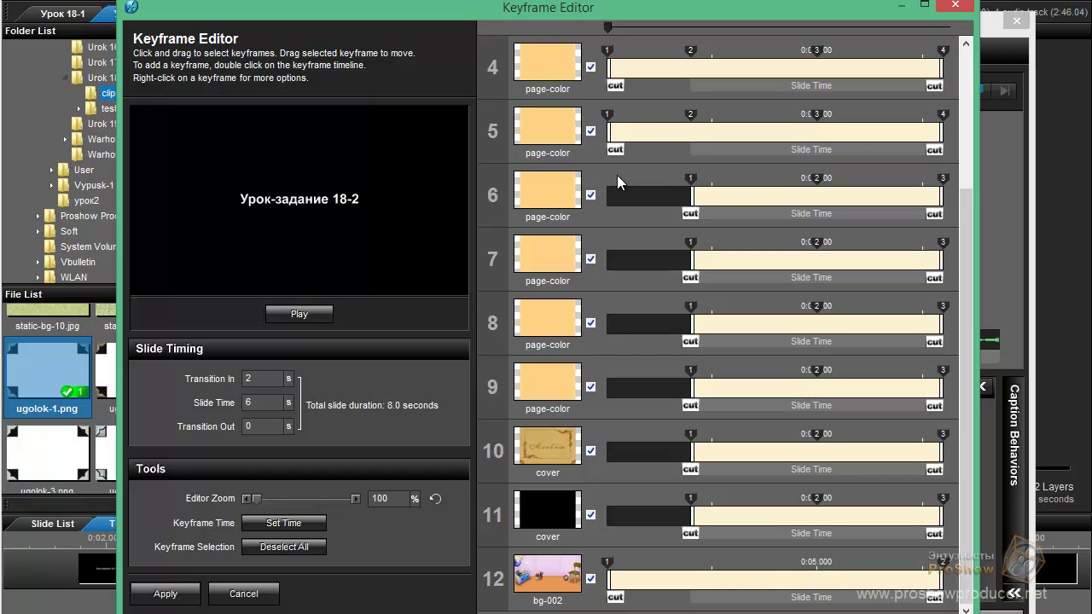
{"action": "double_click", "coordinate": [602, 177]}
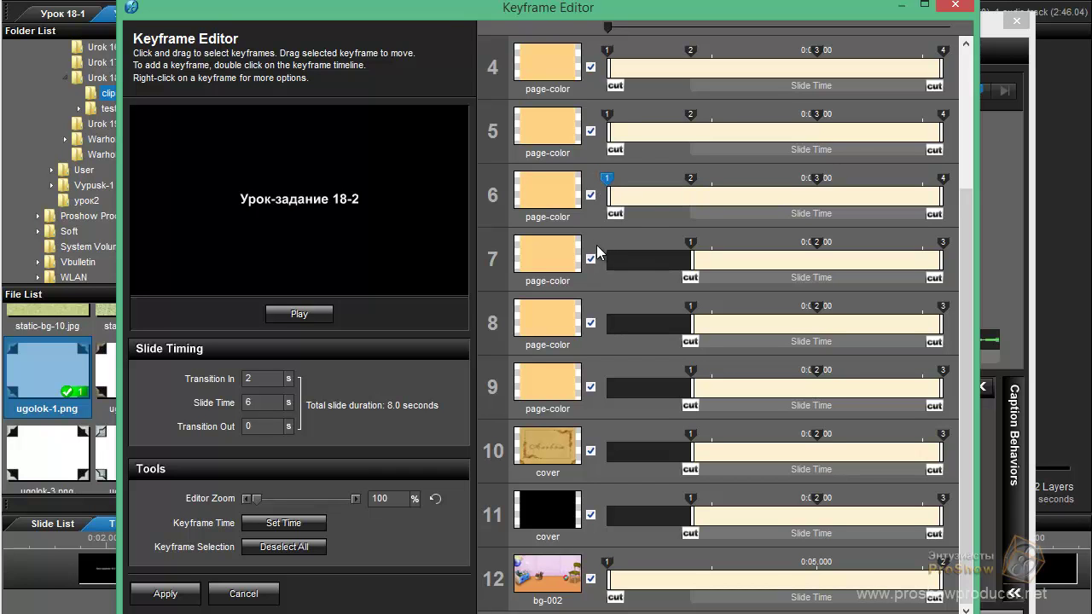
{"action": "double_click", "coordinate": [605, 245]}
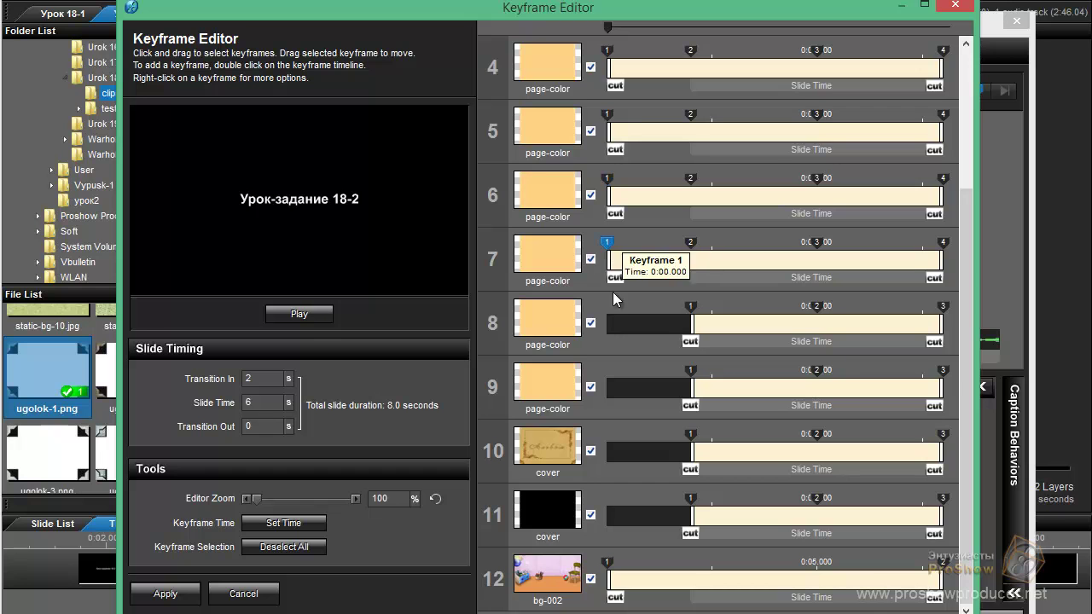
{"action": "double_click", "coordinate": [605, 313]}
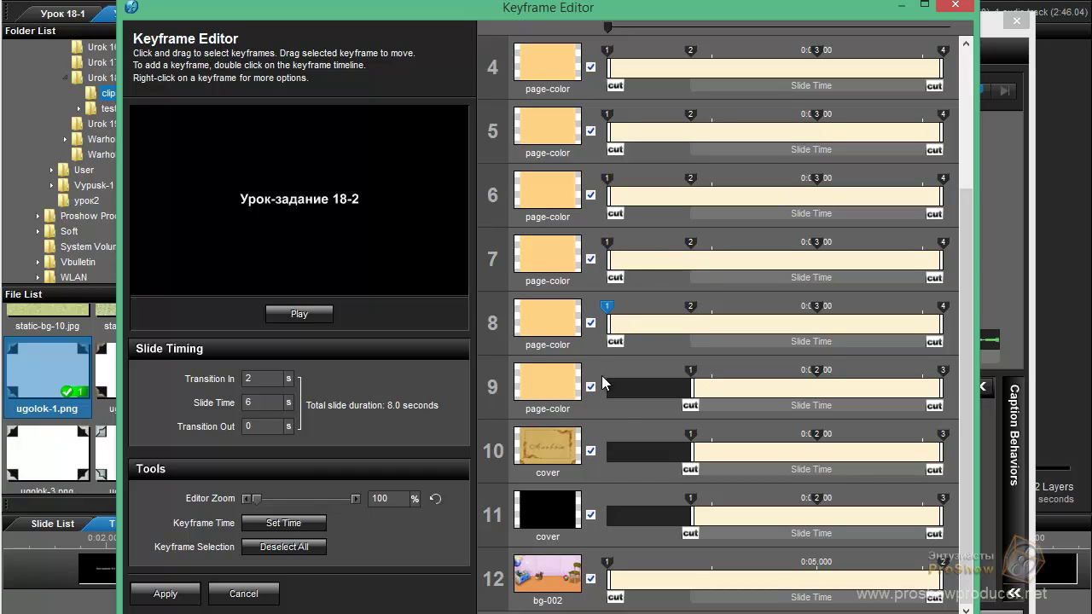
{"action": "double_click", "coordinate": [602, 376]}
{"action": "double_click", "coordinate": [603, 453]}
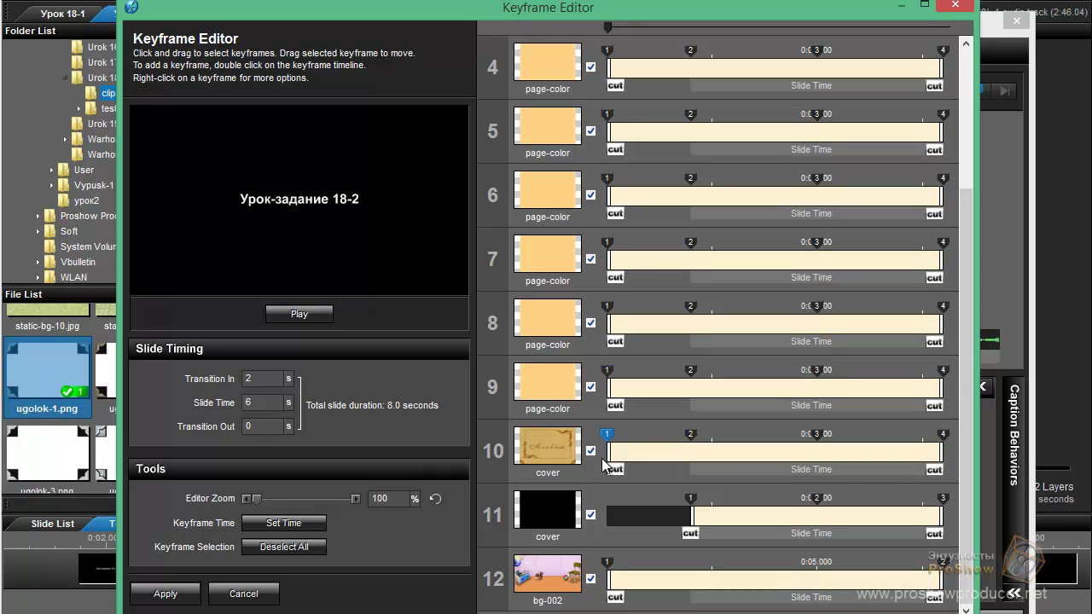
{"action": "double_click", "coordinate": [603, 512]}
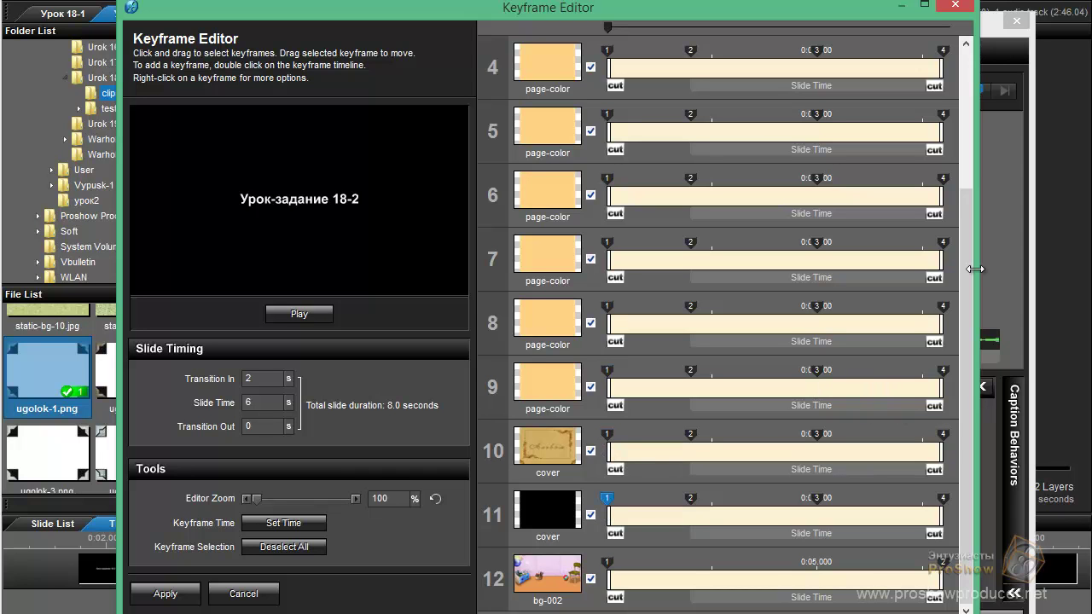
Add keyframes at 0 seconds to layers 3, 2 and 1, then apply the keyframes and accept the slide options
{"action": "left_click_drag", "start_coordinate": [965, 270], "coordinate": [969, 128]}
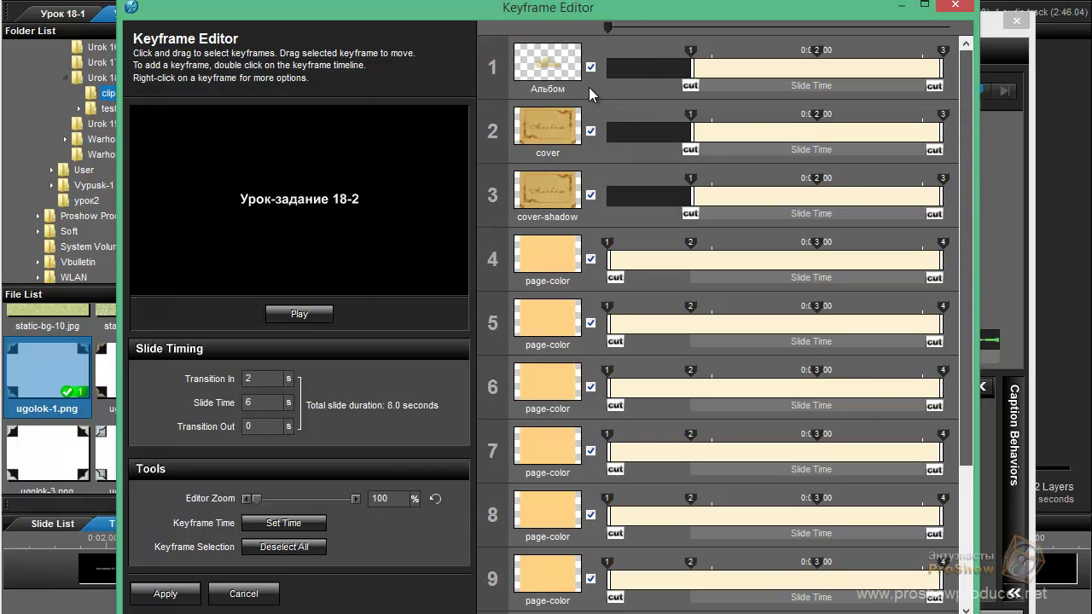
{"action": "double_click", "coordinate": [604, 176]}
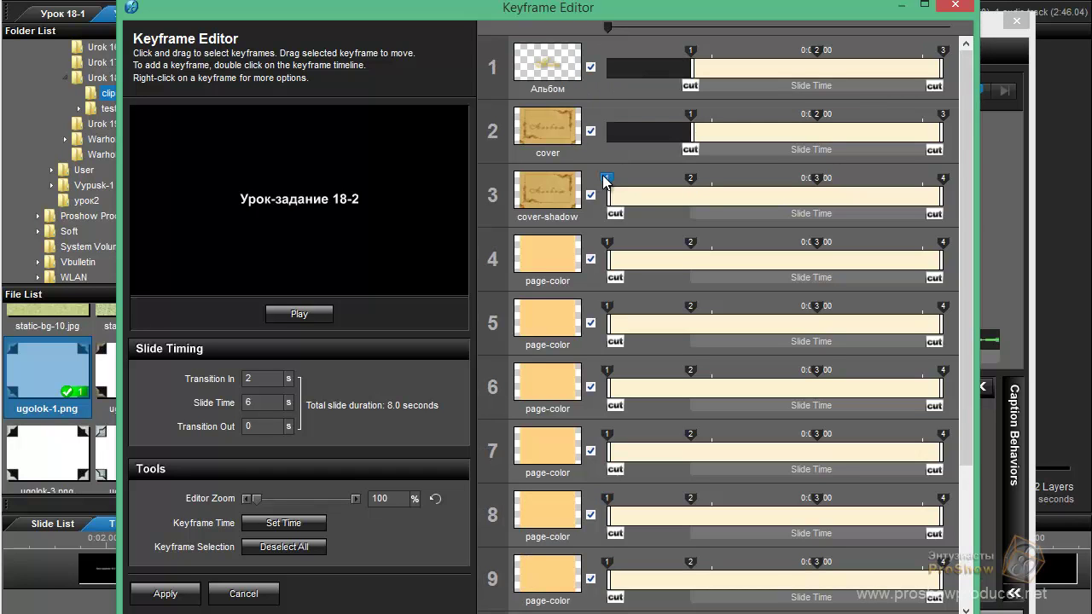
{"action": "double_click", "coordinate": [605, 107]}
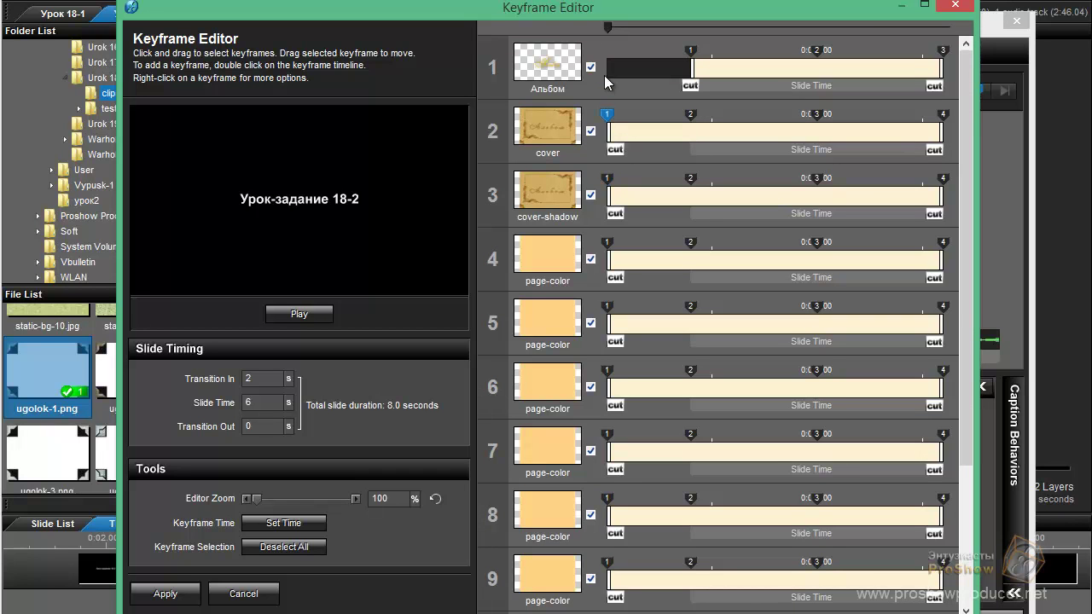
{"action": "double_click", "coordinate": [604, 51]}
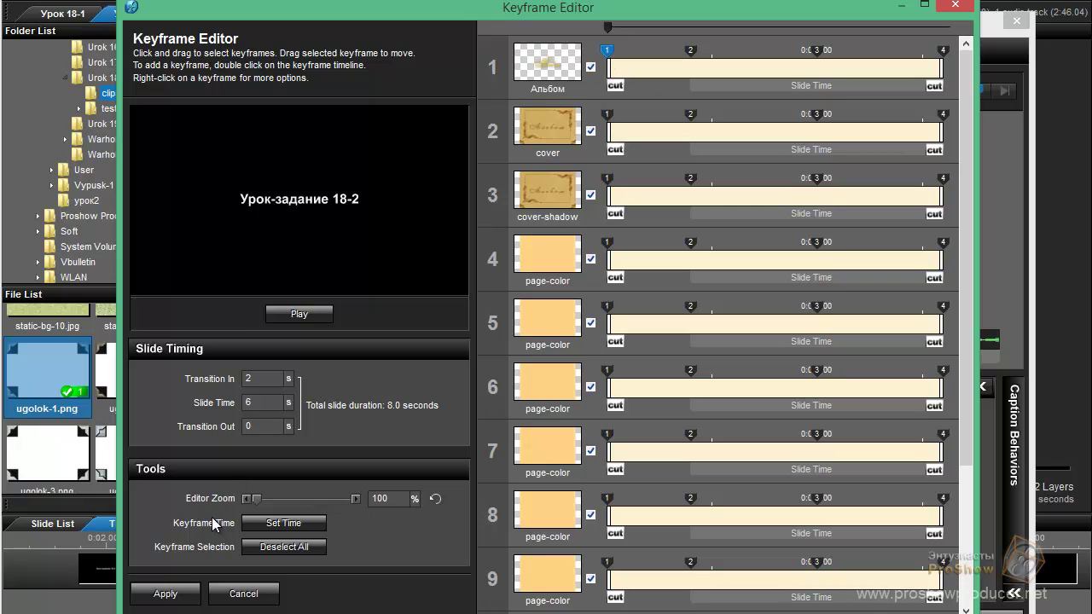
{"action": "left_click", "coordinate": [178, 592]}
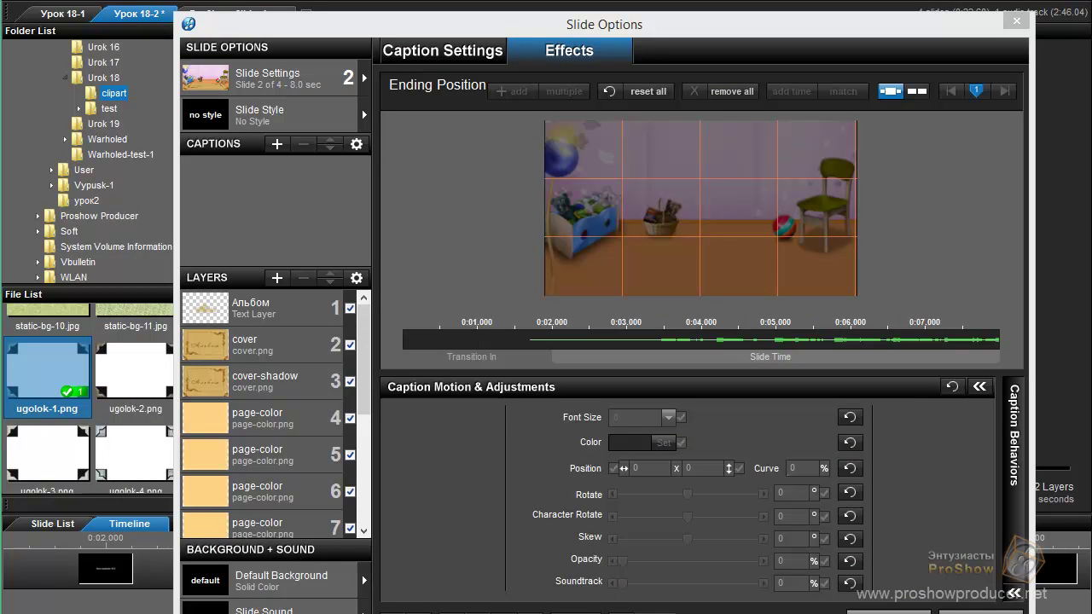
{"action": "key", "text": "Return"}
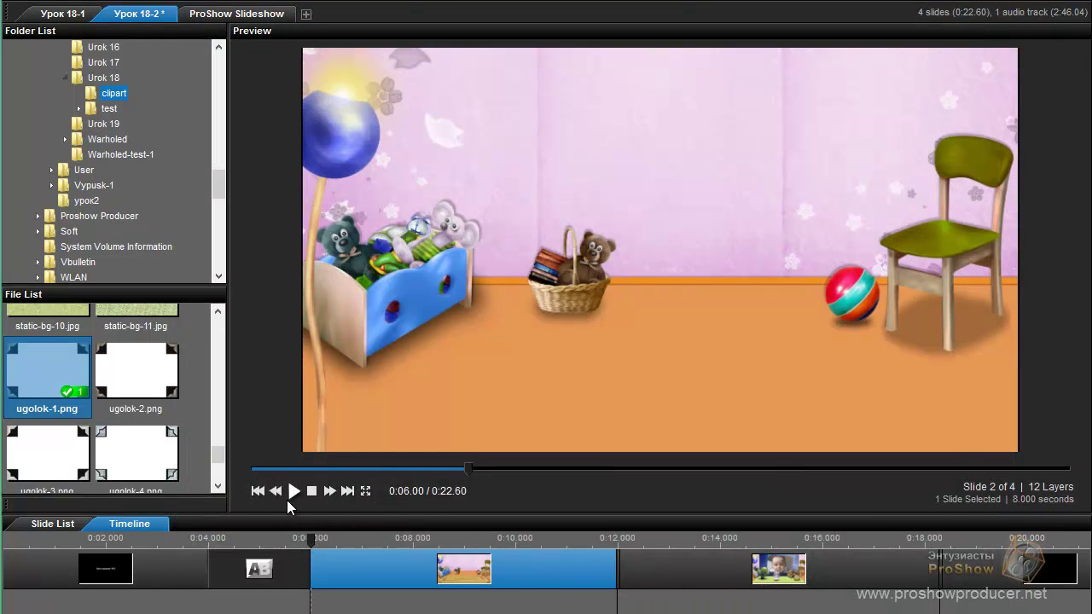
Play slide 2 briefly, then replay the show from the beginning to check the album's entrance after the transition
{"action": "left_click", "coordinate": [293, 492]}
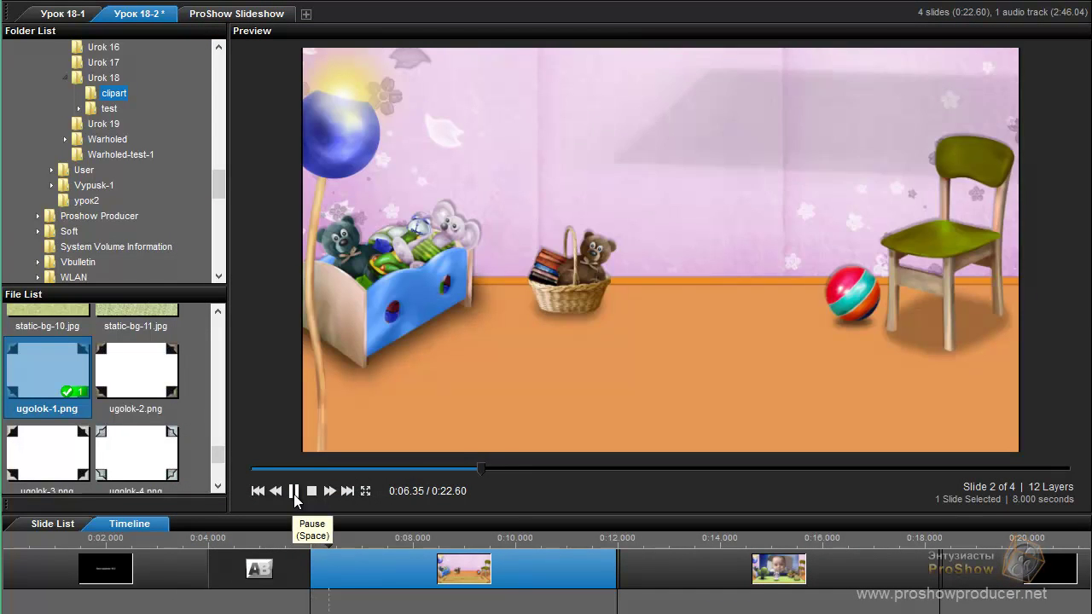
{"action": "left_click", "coordinate": [311, 493]}
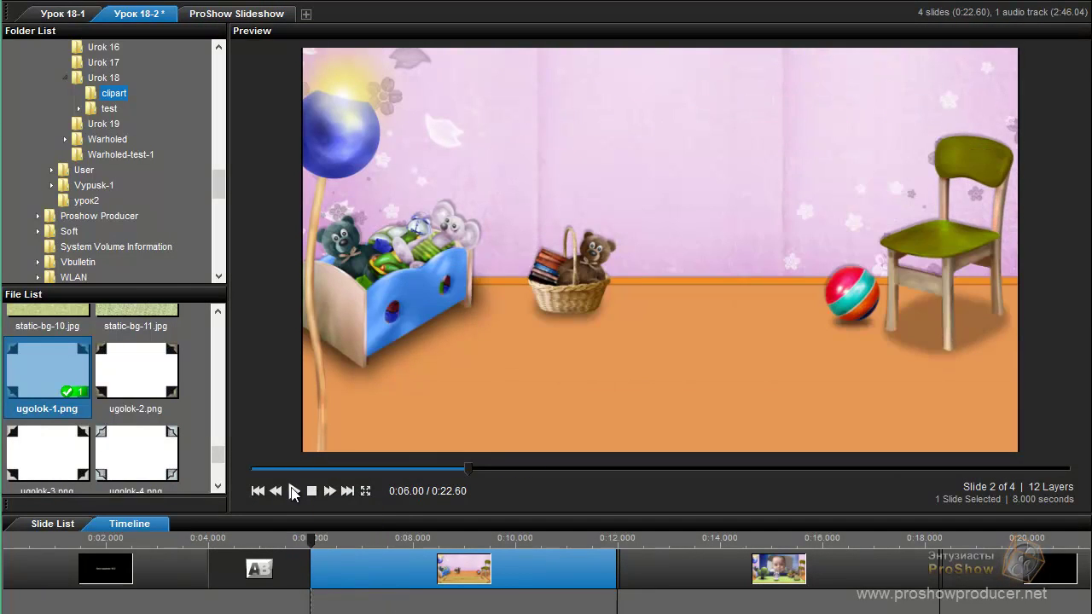
{"action": "left_click", "coordinate": [258, 492]}
{"action": "left_click", "coordinate": [291, 495]}
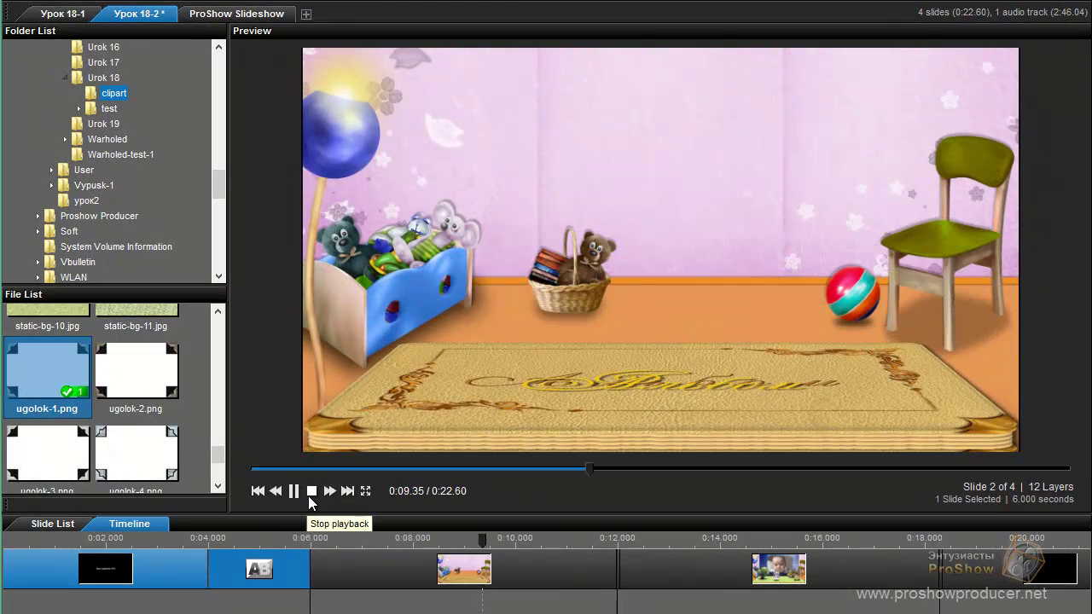
{"action": "left_click", "coordinate": [312, 492]}
Open slide 2's options and add circular blur.png from the clipart folder as the topmost layer
{"action": "double_click", "coordinate": [471, 570]}
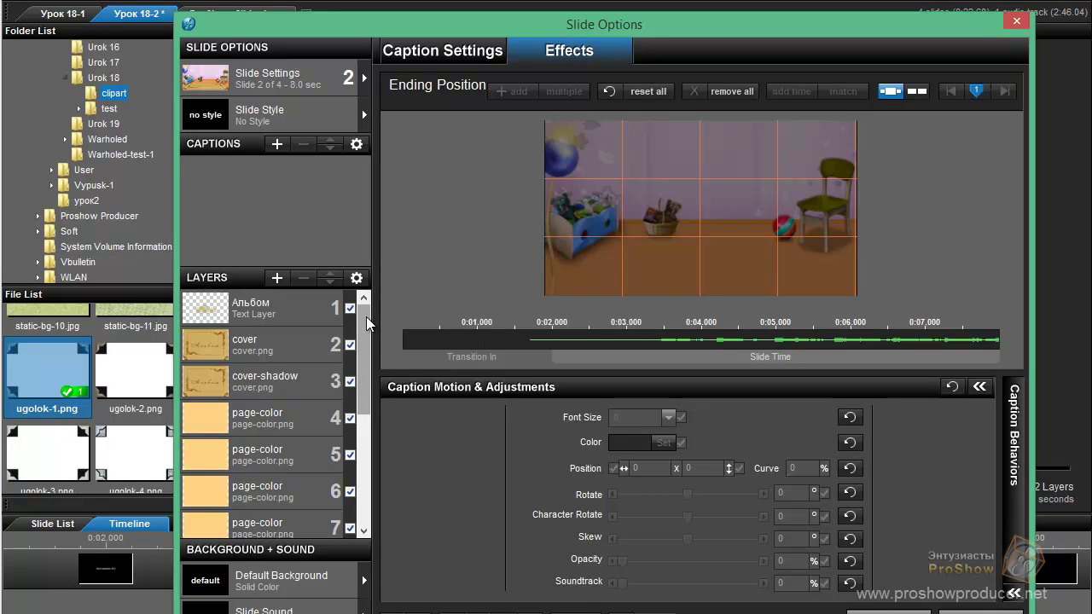
{"action": "left_click", "coordinate": [267, 313]}
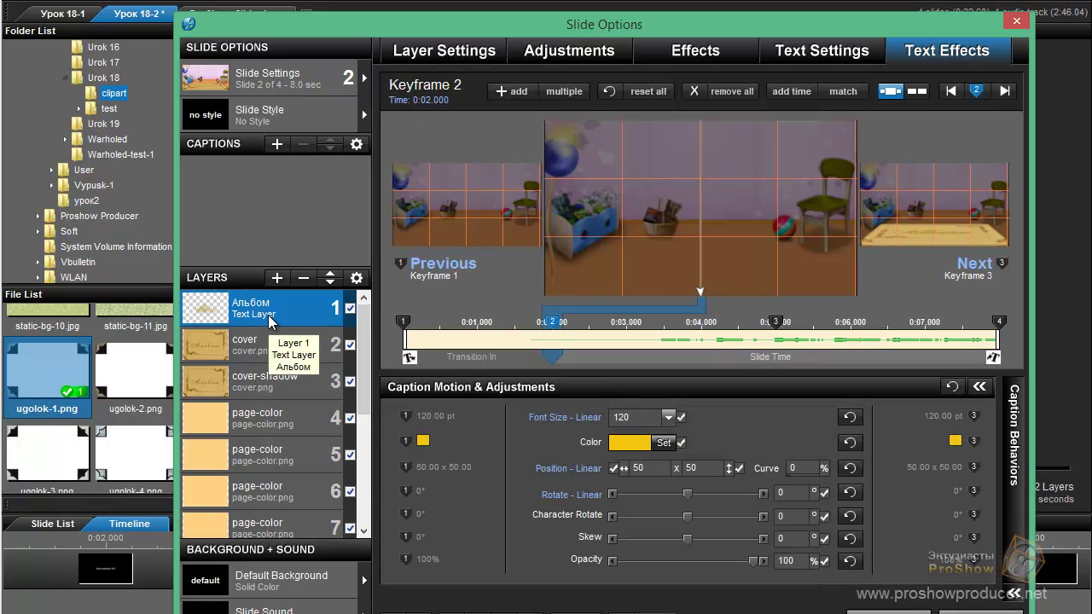
{"action": "left_click_drag", "start_coordinate": [240, 32], "coordinate": [376, 32]}
{"action": "left_click_drag", "start_coordinate": [224, 458], "coordinate": [215, 316]}
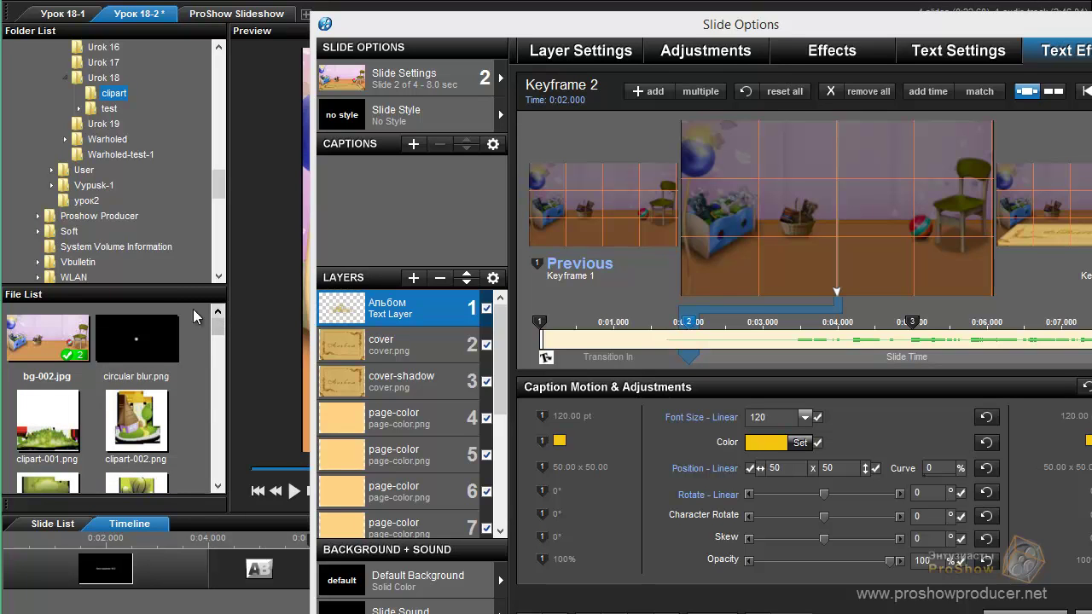
{"action": "left_click", "coordinate": [126, 350]}
{"action": "left_click_drag", "start_coordinate": [125, 350], "coordinate": [389, 295]}
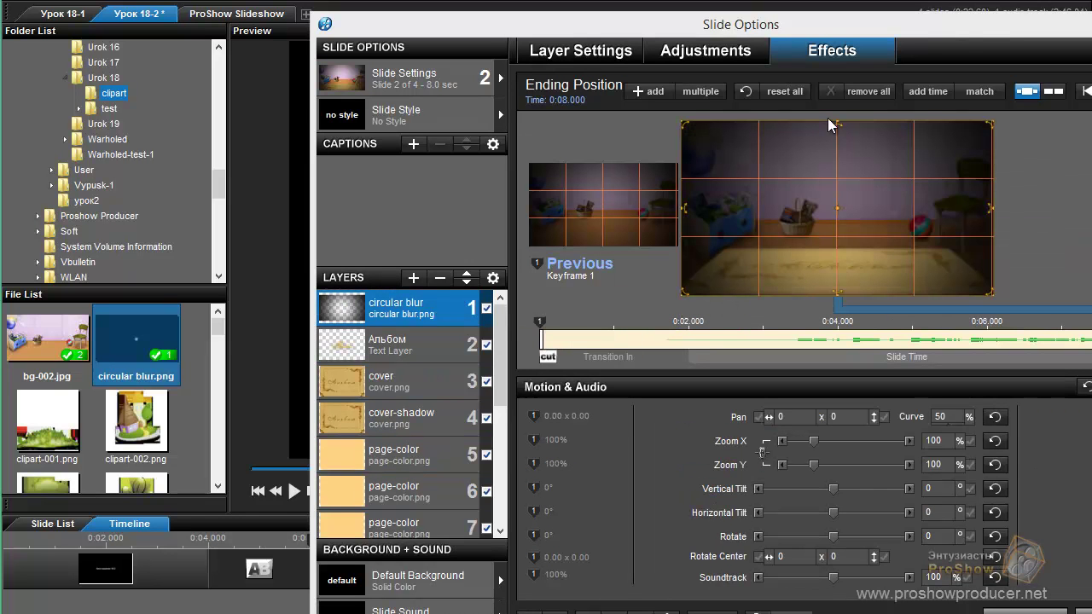
Lower the circular blur layer's overall opacity to 70%
{"action": "left_click", "coordinate": [690, 60]}
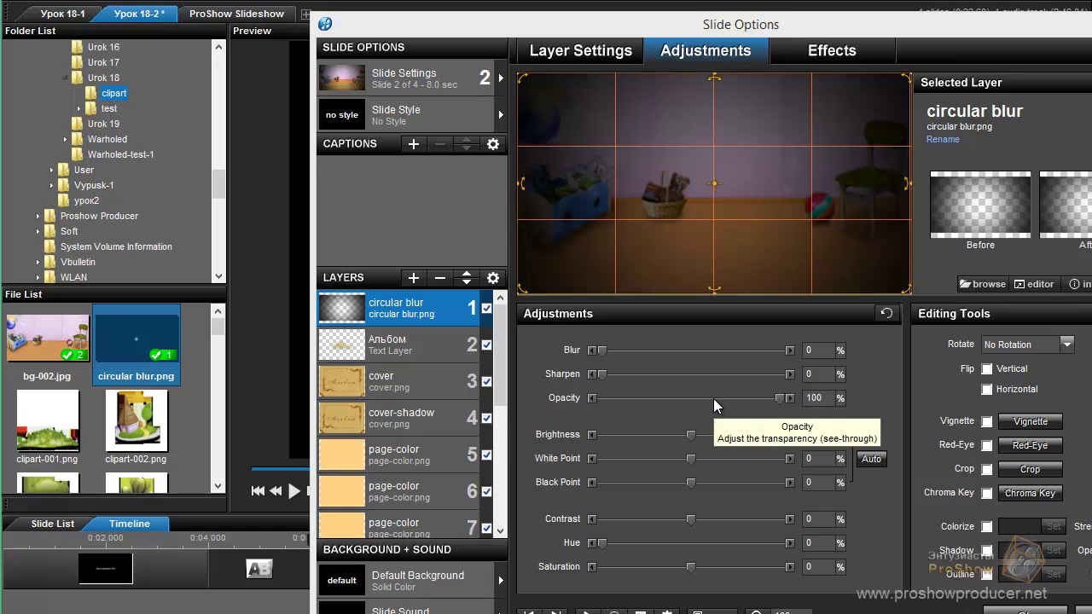
{"action": "left_click", "coordinate": [714, 399]}
{"action": "left_click", "coordinate": [715, 399]}
{"action": "left_click", "coordinate": [714, 398]}
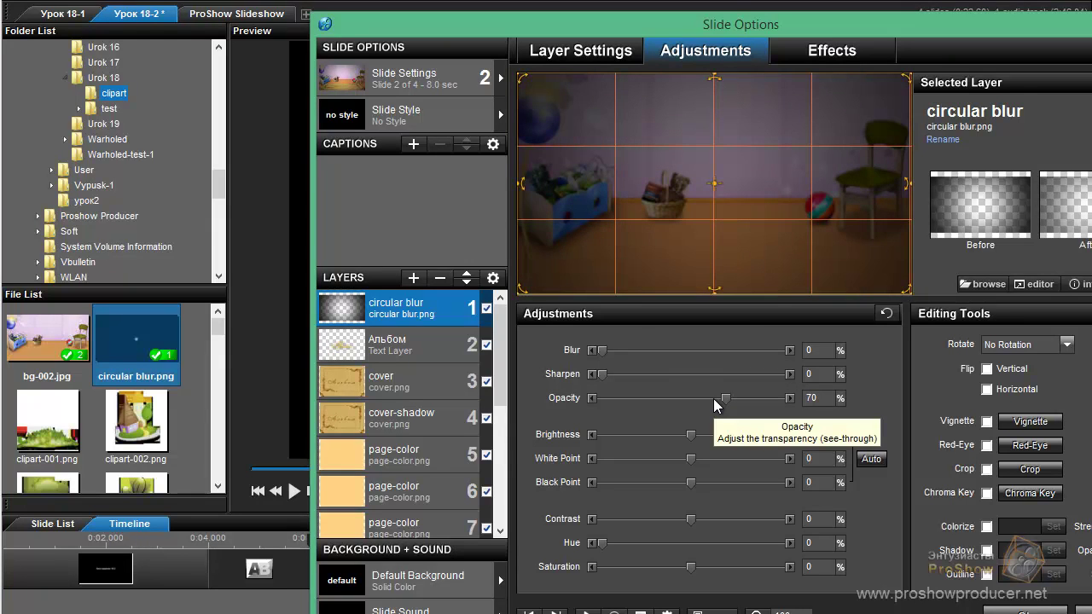
Set the circular blur layer's ending keyframe opacity to 0%, preview the fade and accept the slide options
{"action": "left_click", "coordinate": [840, 53]}
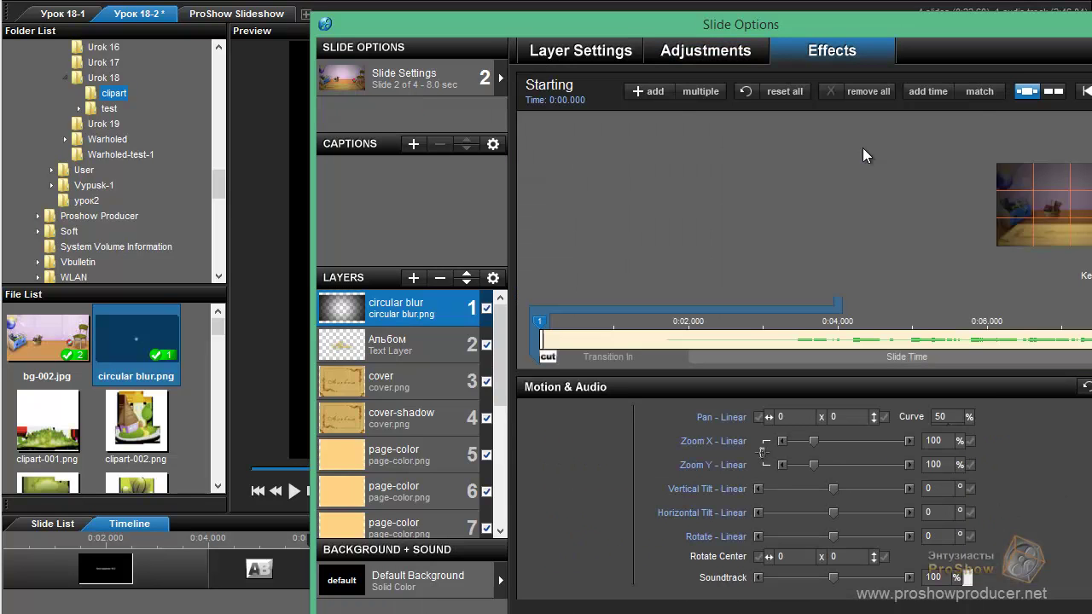
{"action": "left_click", "coordinate": [1091, 471]}
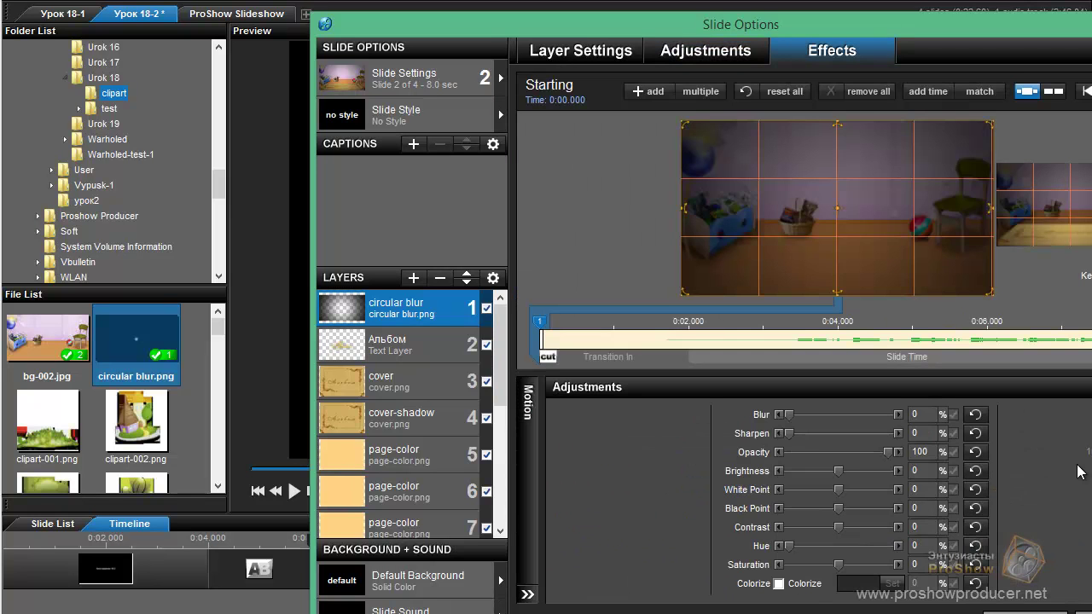
{"action": "left_click", "coordinate": [1064, 483]}
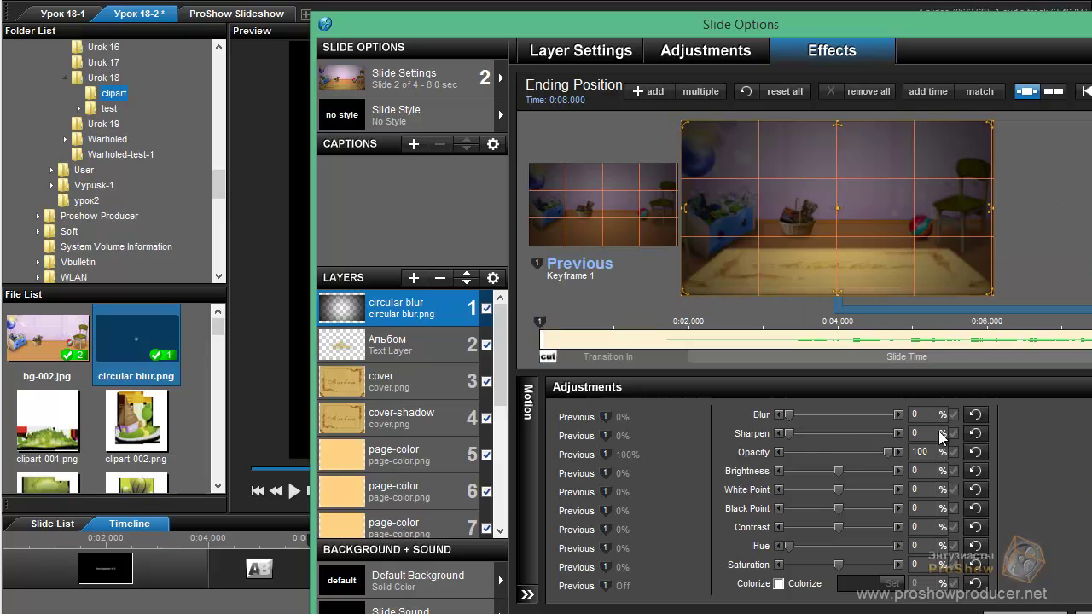
{"action": "left_click", "coordinate": [925, 453]}
{"action": "type", "text": "0"}
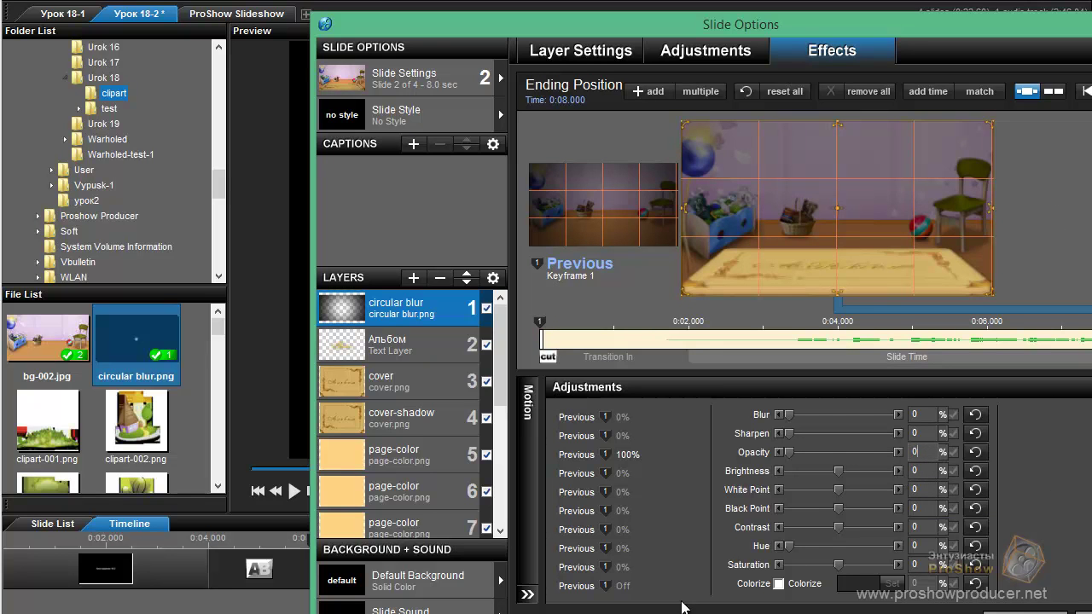
{"action": "key", "text": "Return"}
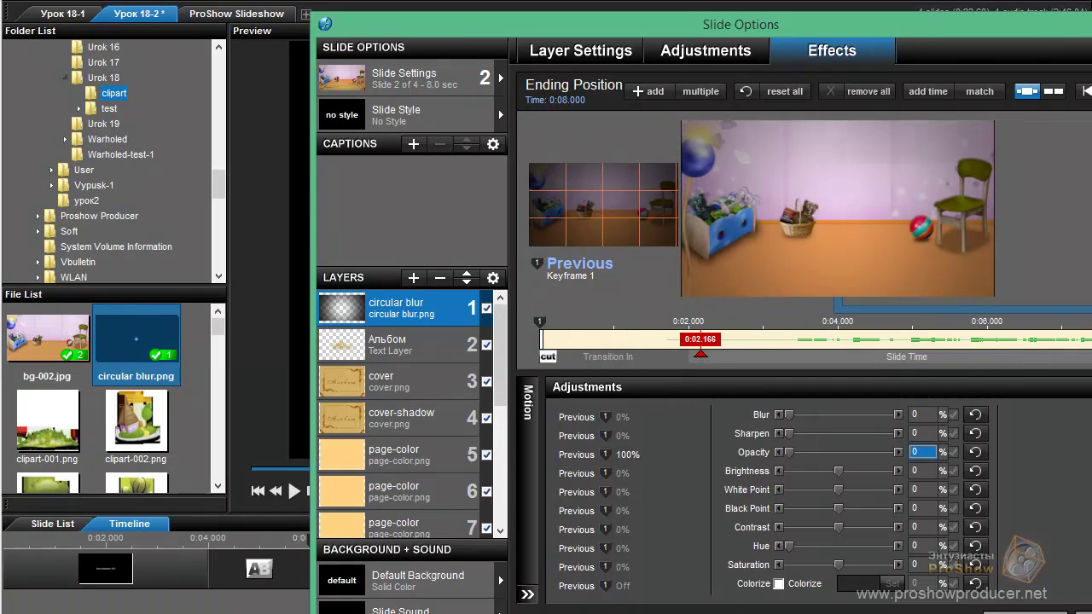
{"action": "left_click", "coordinate": [990, 612]}
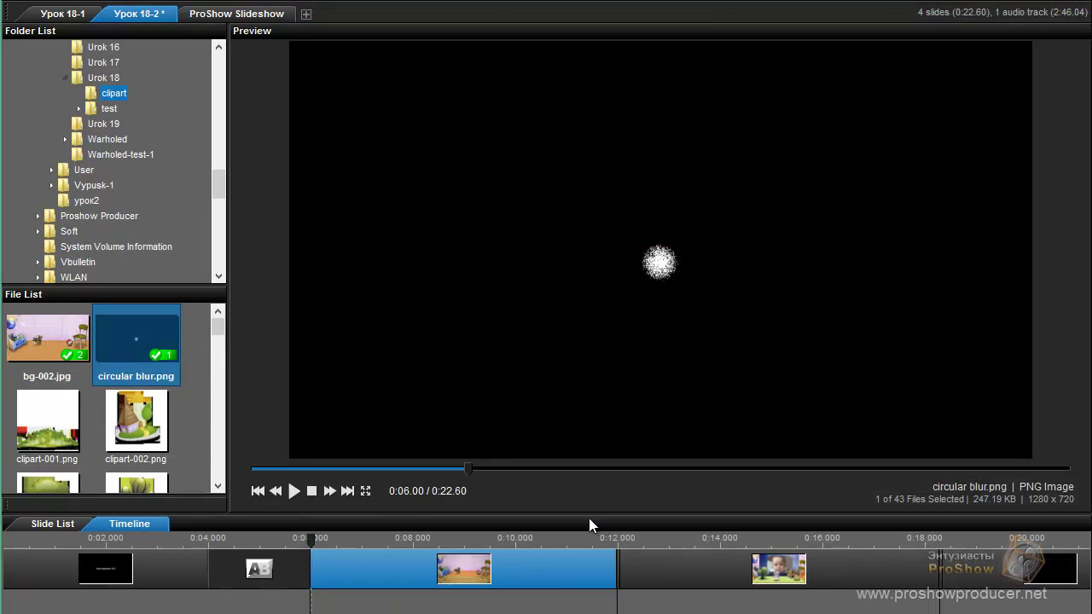
Play the show from the opening slide into slide 2 to check the darkened-edge fade
{"action": "left_click", "coordinate": [190, 543]}
{"action": "left_click", "coordinate": [293, 493]}
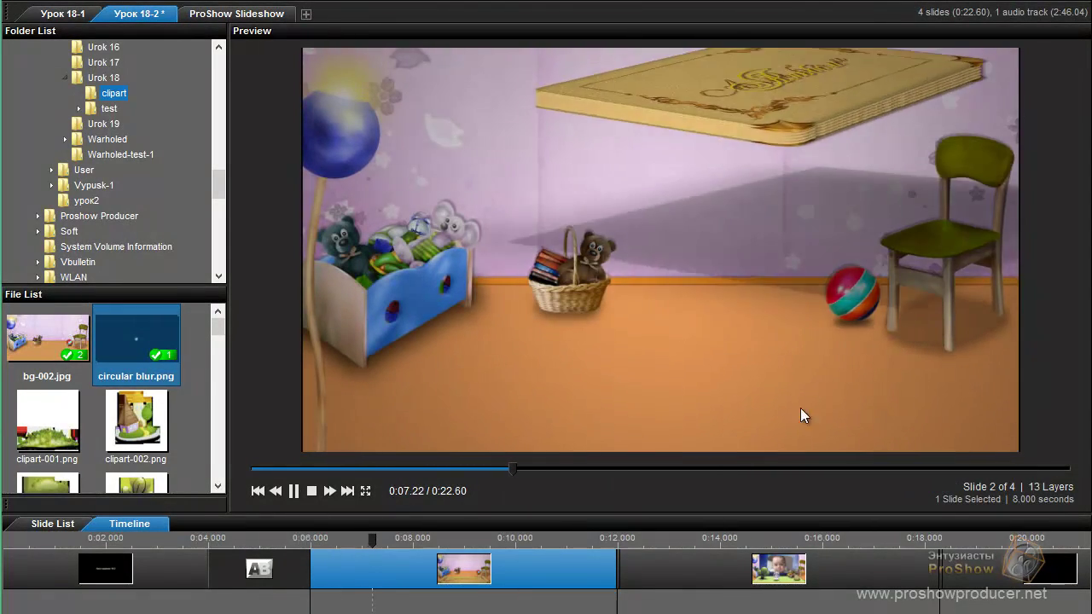
{"action": "left_click", "coordinate": [312, 493]}
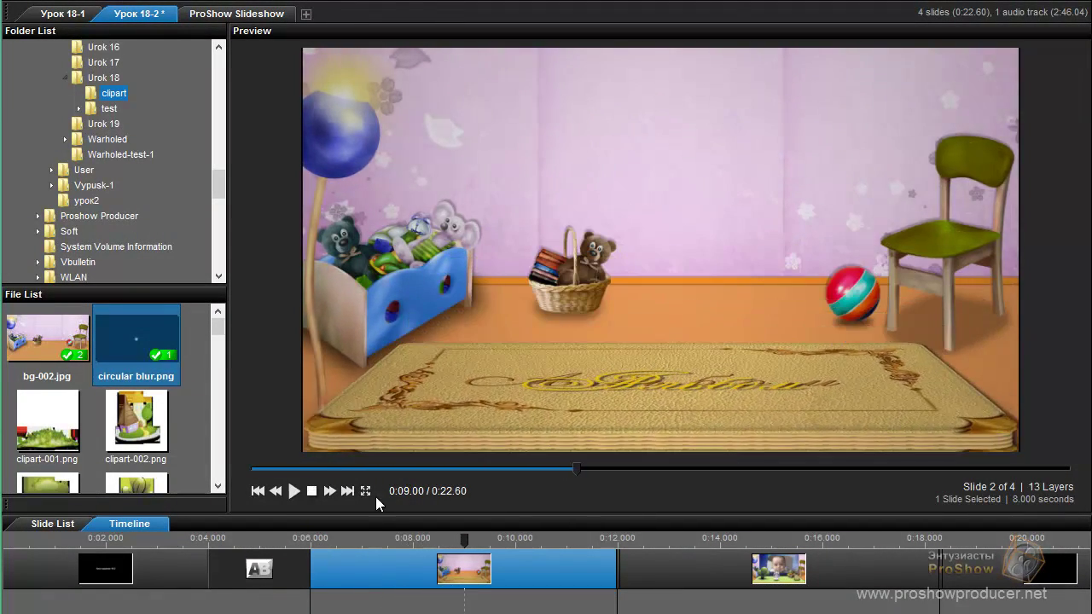
Reopen slide 2's options, set the circular blur layer's overall opacity to 100% and preview the slide
{"action": "double_click", "coordinate": [348, 580]}
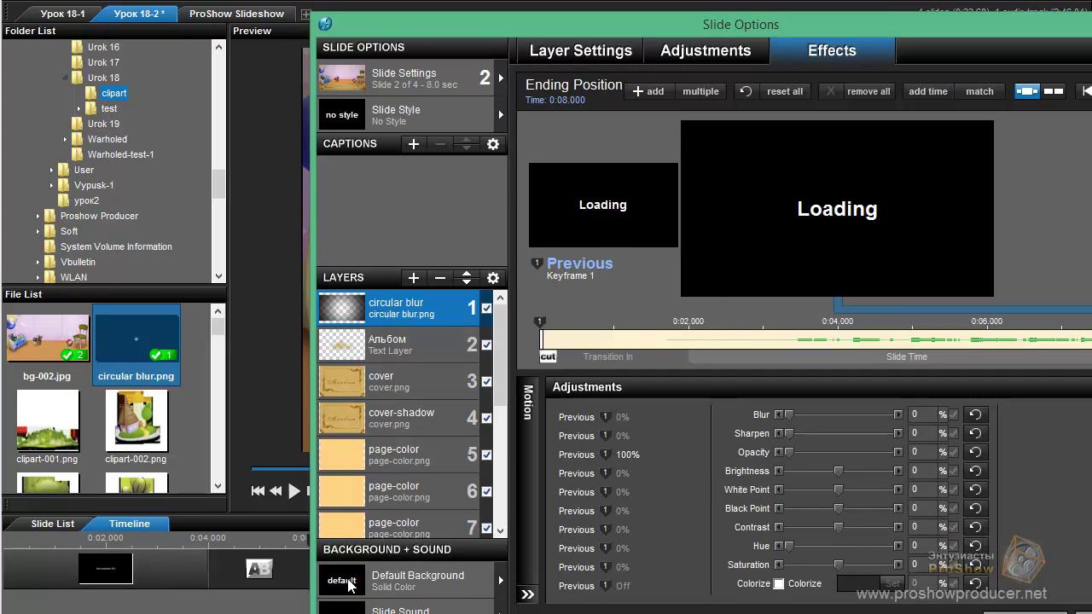
{"action": "left_click", "coordinate": [685, 56]}
{"action": "left_click", "coordinate": [819, 399]}
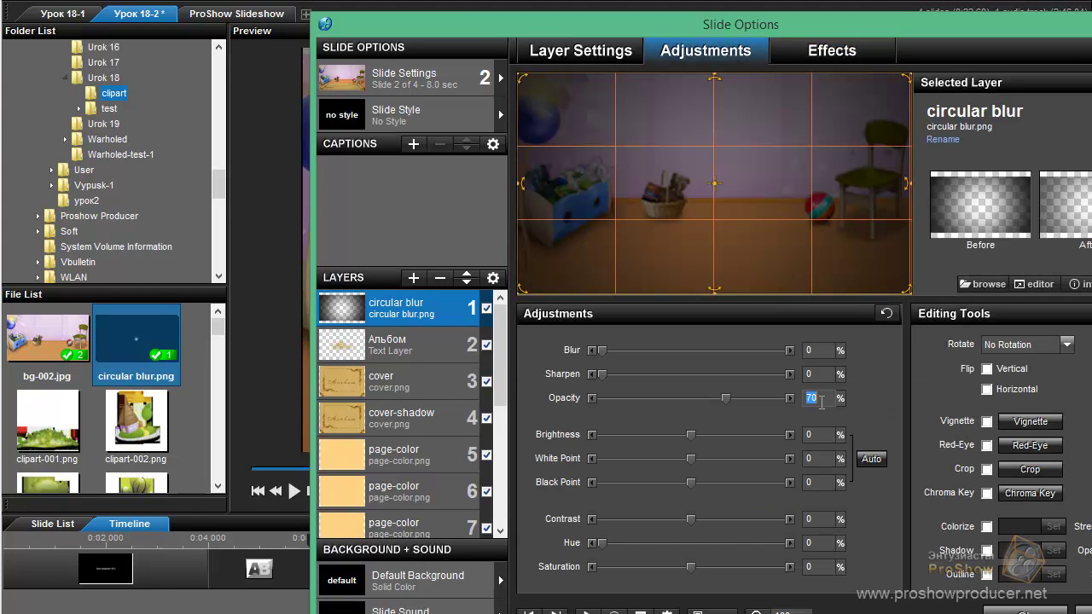
{"action": "type", "text": "100"}
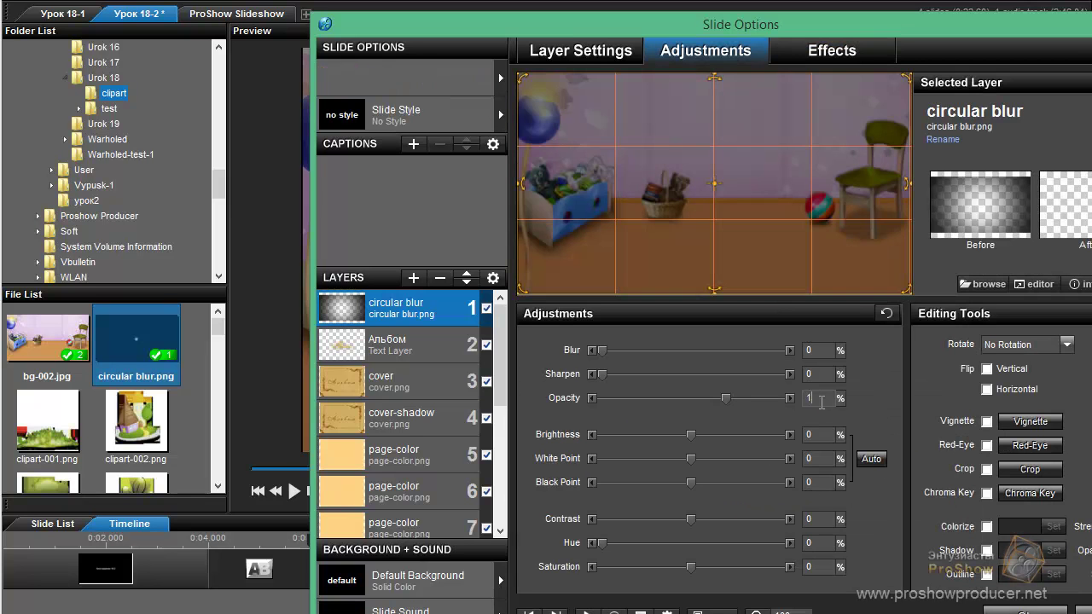
{"action": "left_click", "coordinate": [587, 613]}
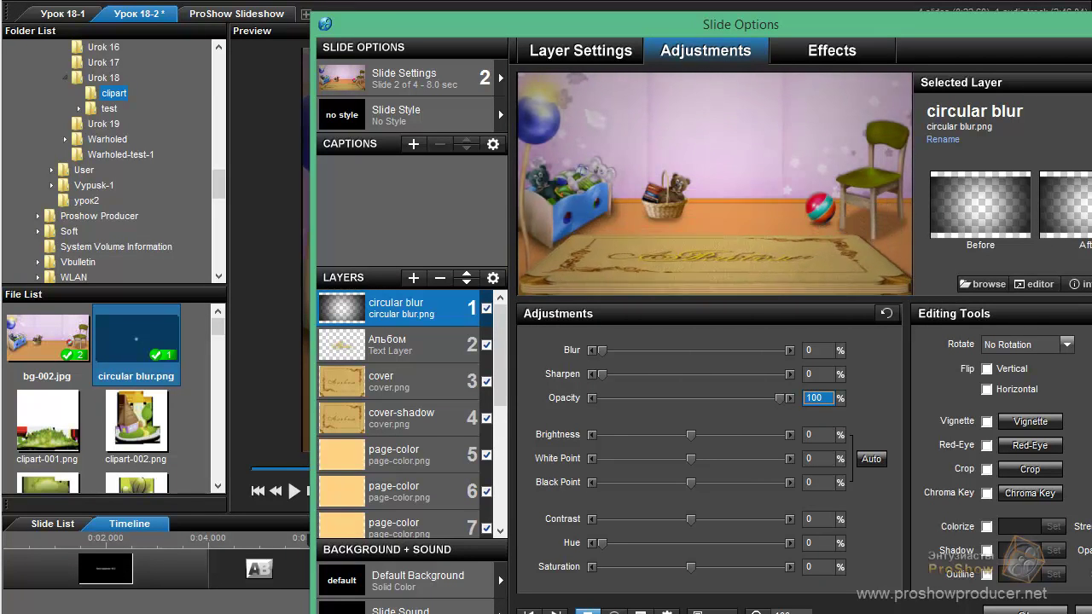
Close slide 2's options and save the show
{"action": "key", "text": "Escape"}
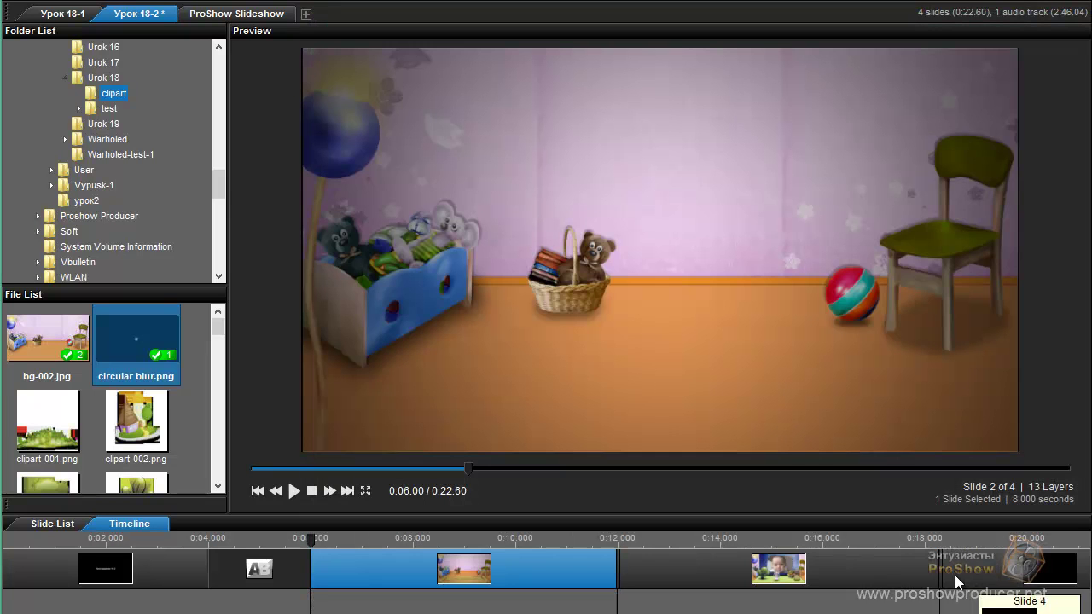
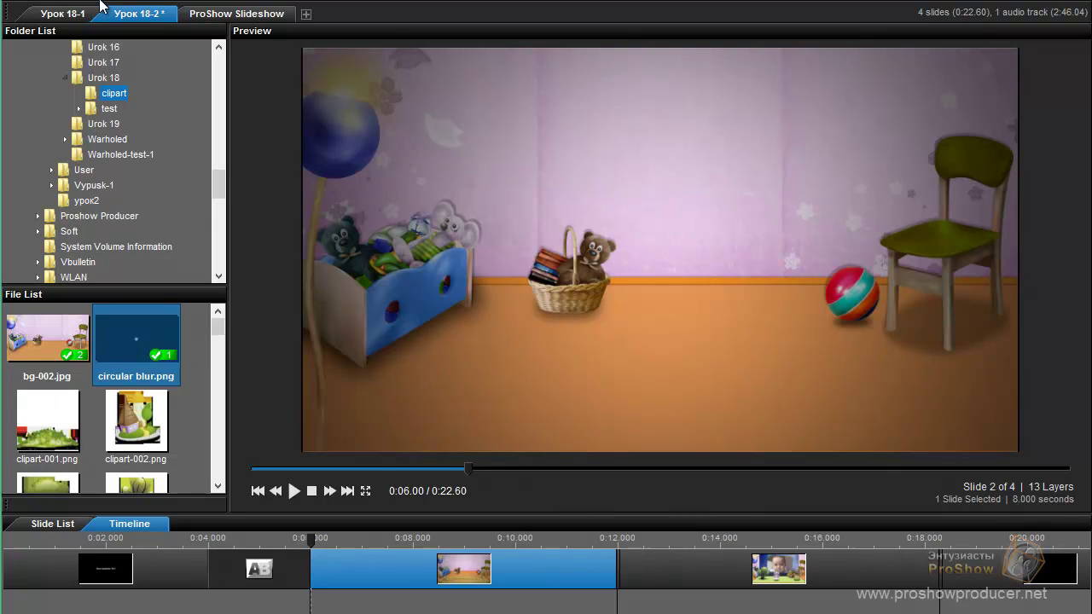
{"action": "key", "text": "ctrl+s"}
Open Collect Show Files and browse to the folder D:\OnLine\Tutorial\Urok 18 as the copy location
{"action": "left_click", "coordinate": [179, 1]}
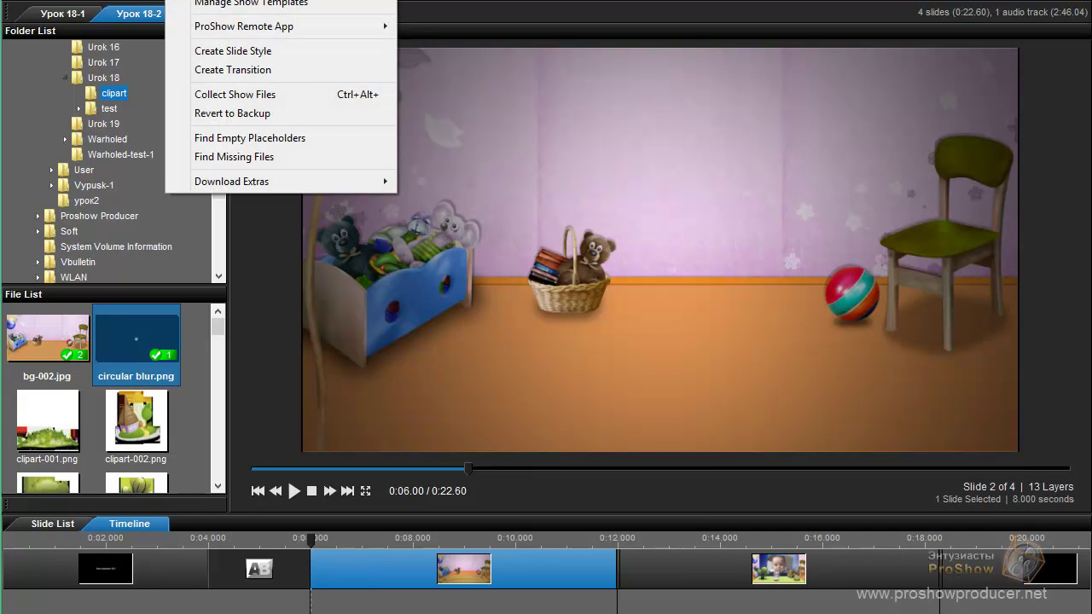
{"action": "left_click", "coordinate": [228, 99]}
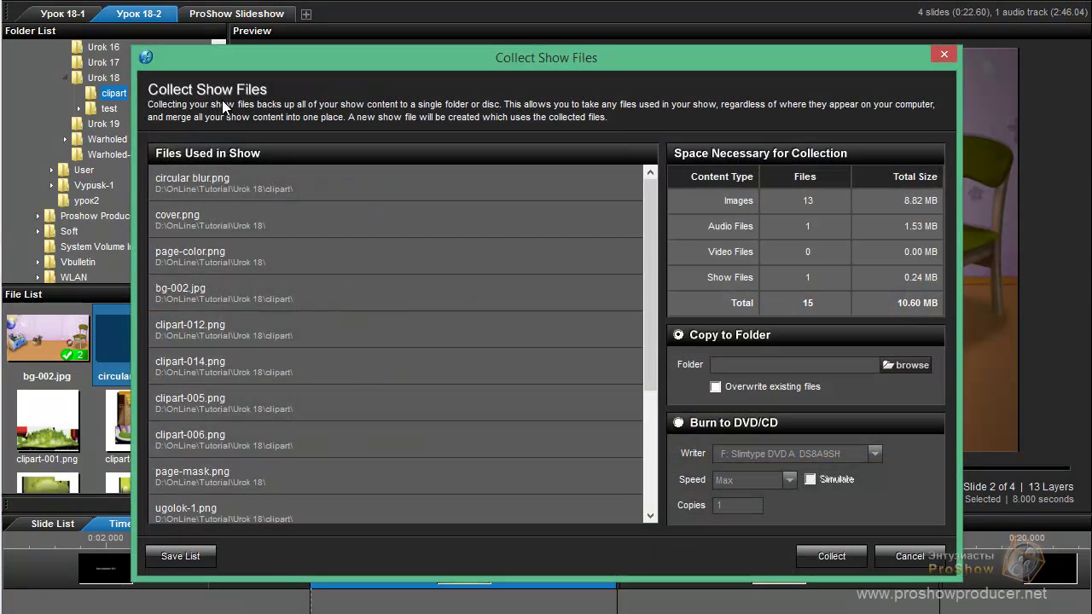
{"action": "left_click", "coordinate": [902, 366]}
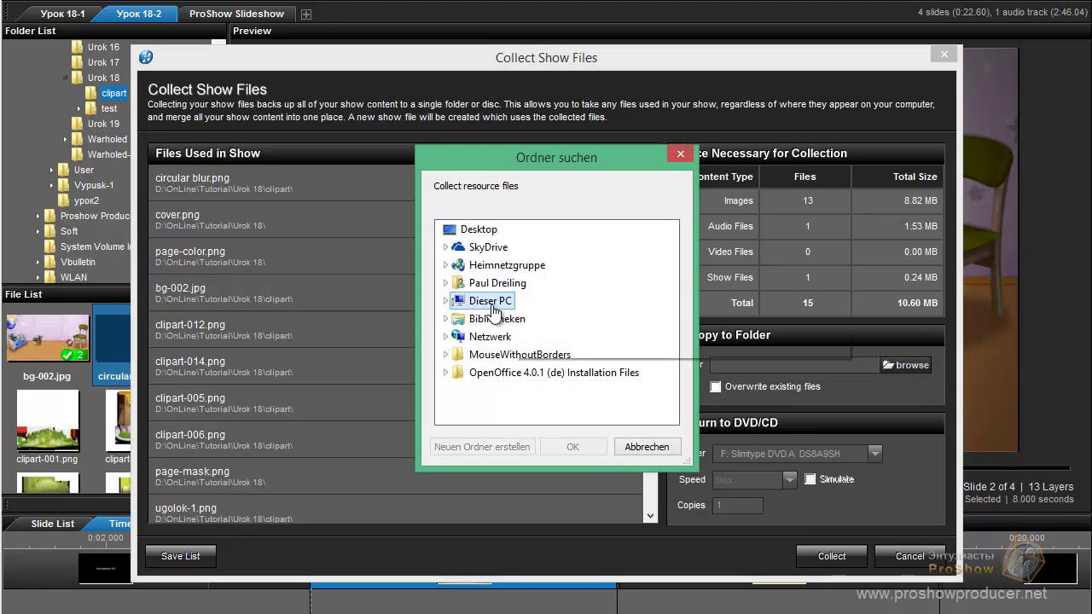
{"action": "left_click", "coordinate": [445, 300]}
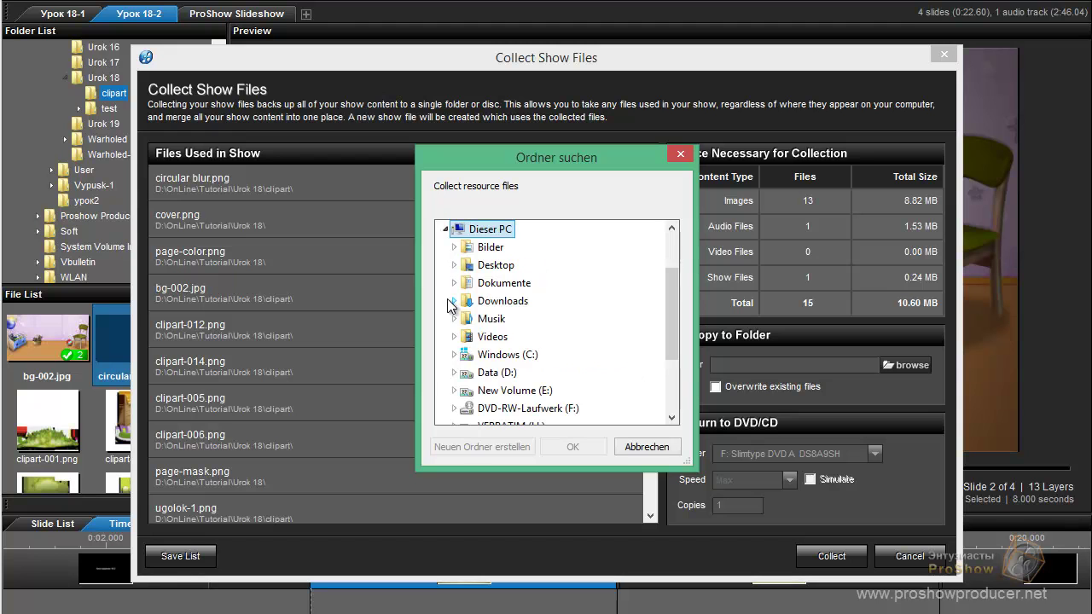
{"action": "left_click", "coordinate": [454, 372]}
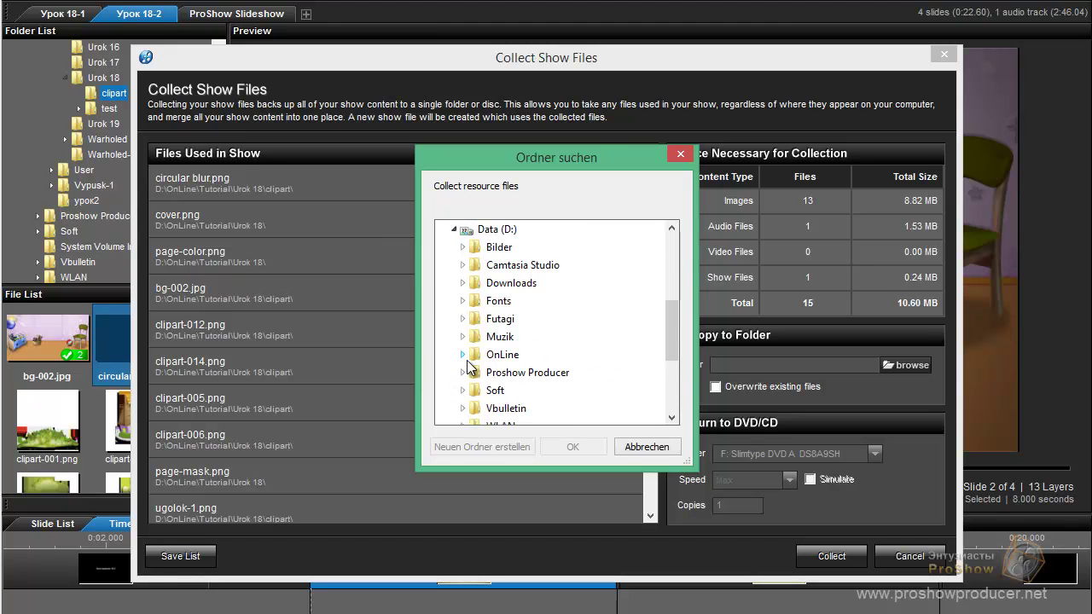
{"action": "left_click", "coordinate": [465, 356]}
{"action": "left_click", "coordinate": [471, 355]}
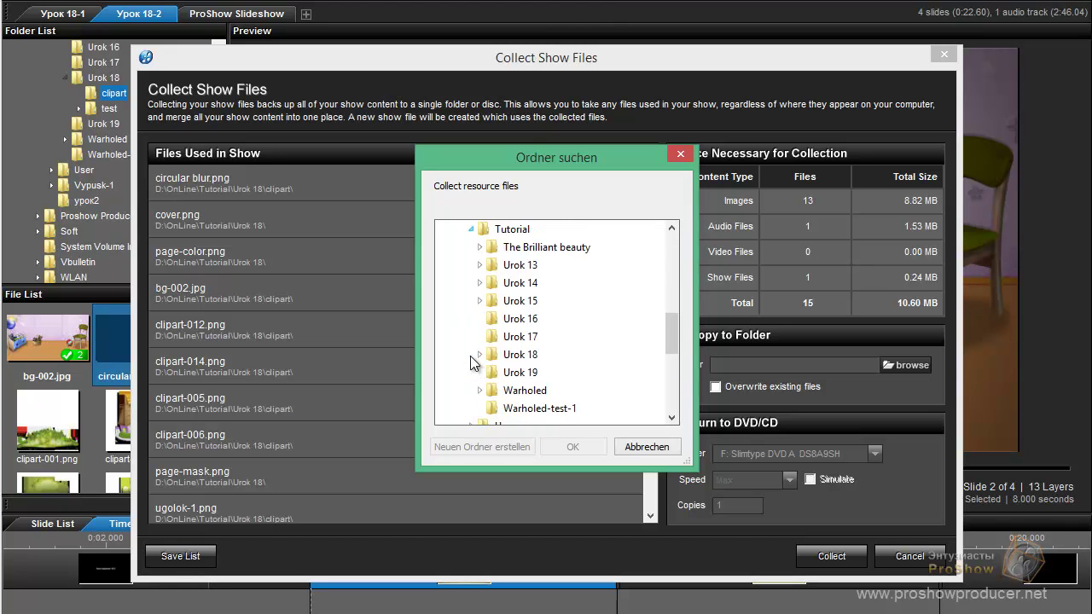
{"action": "left_click", "coordinate": [480, 355]}
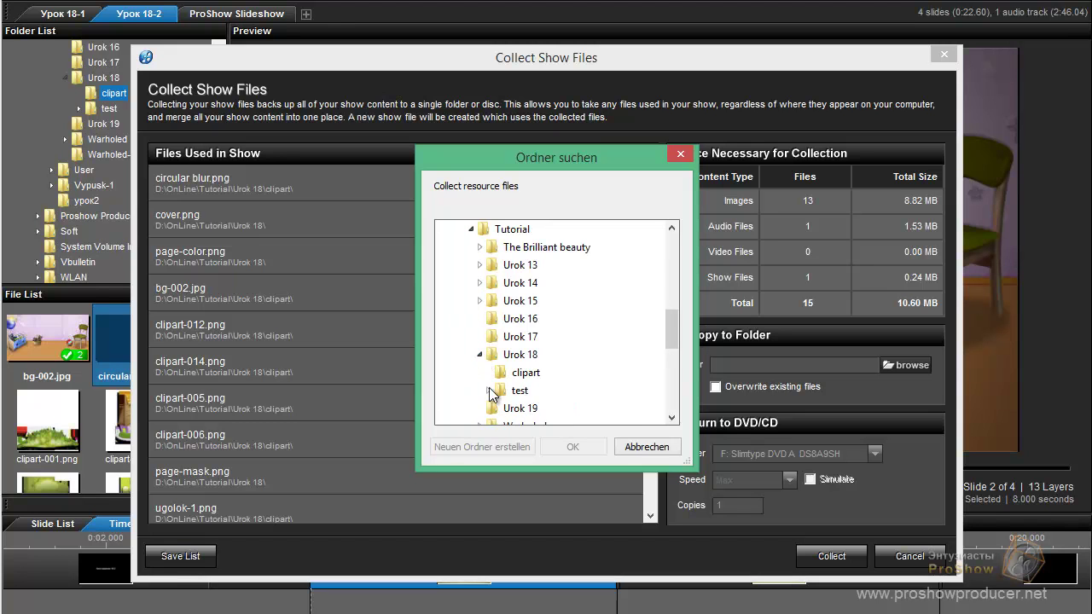
{"action": "left_click", "coordinate": [521, 357]}
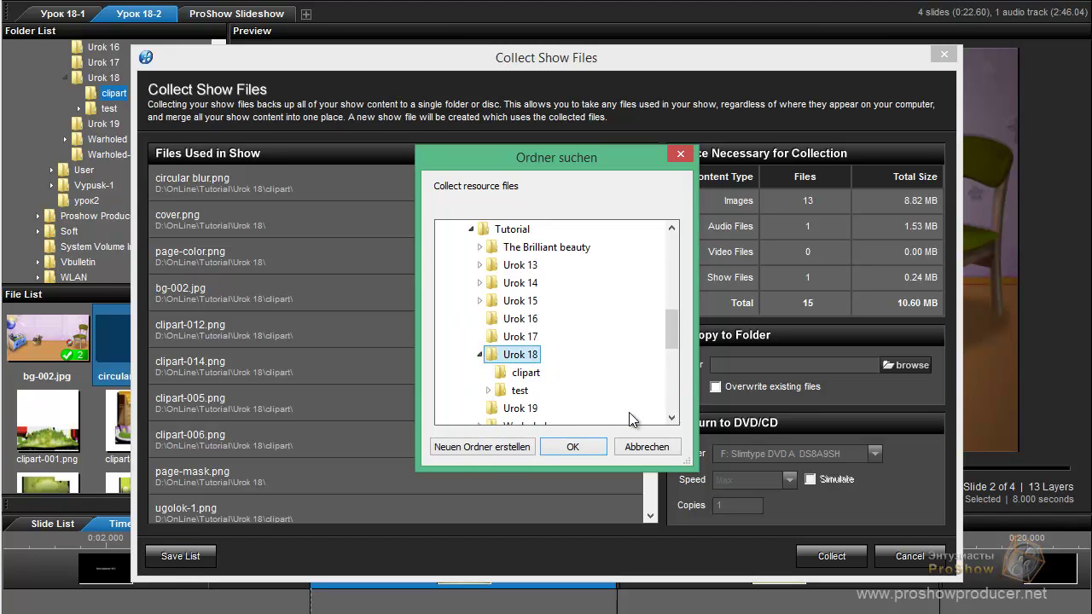
Collect the show files into a new Urok 18 subfolder named project-18-2 and continue using the original show
{"action": "left_click", "coordinate": [480, 452]}
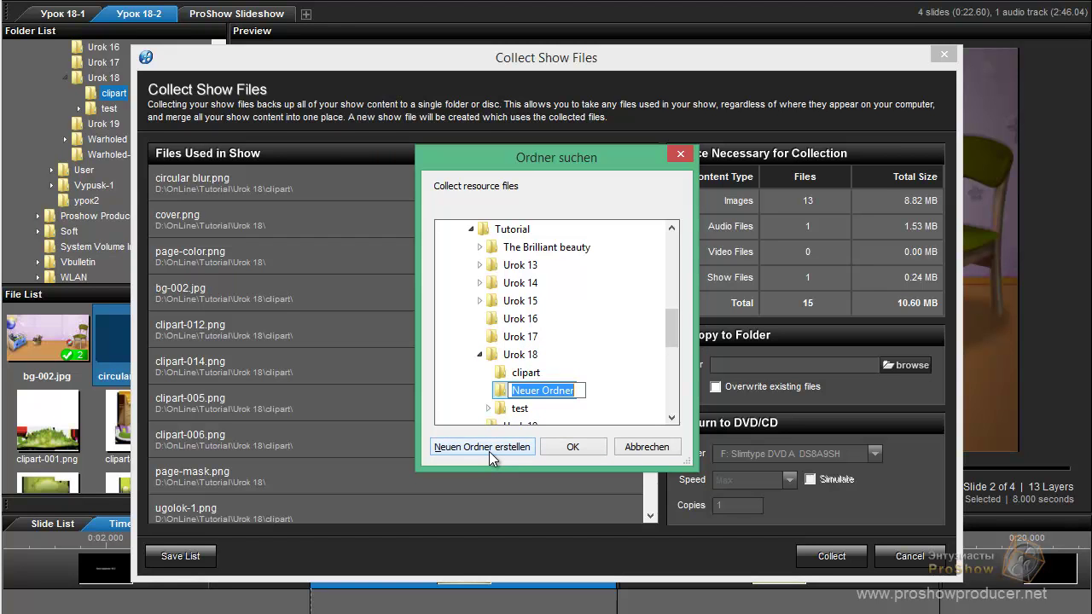
{"action": "type", "text": "p"}
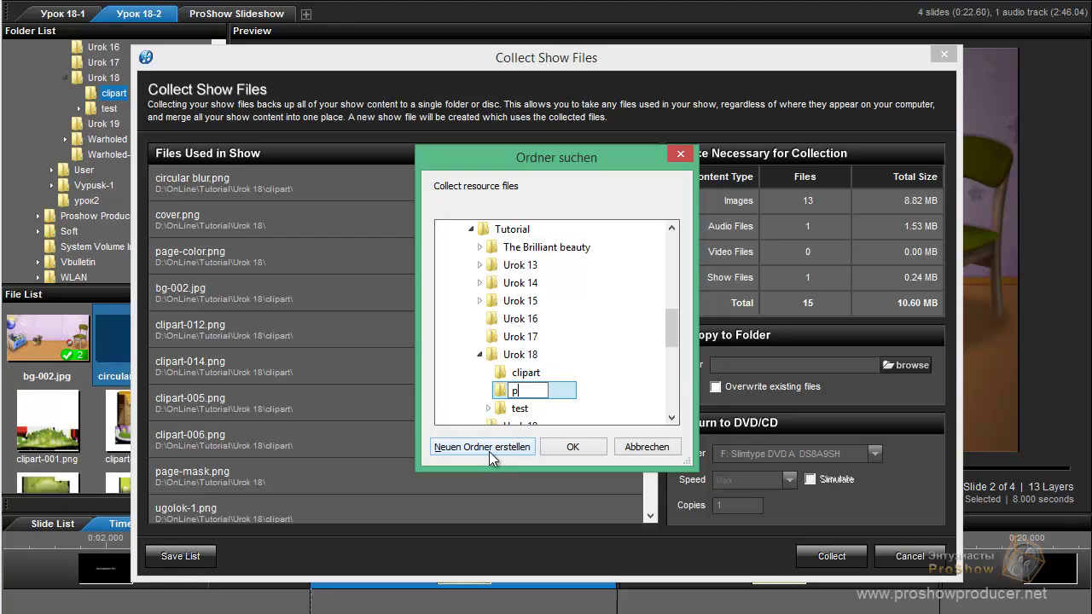
{"action": "type", "text": "roject-18-2"}
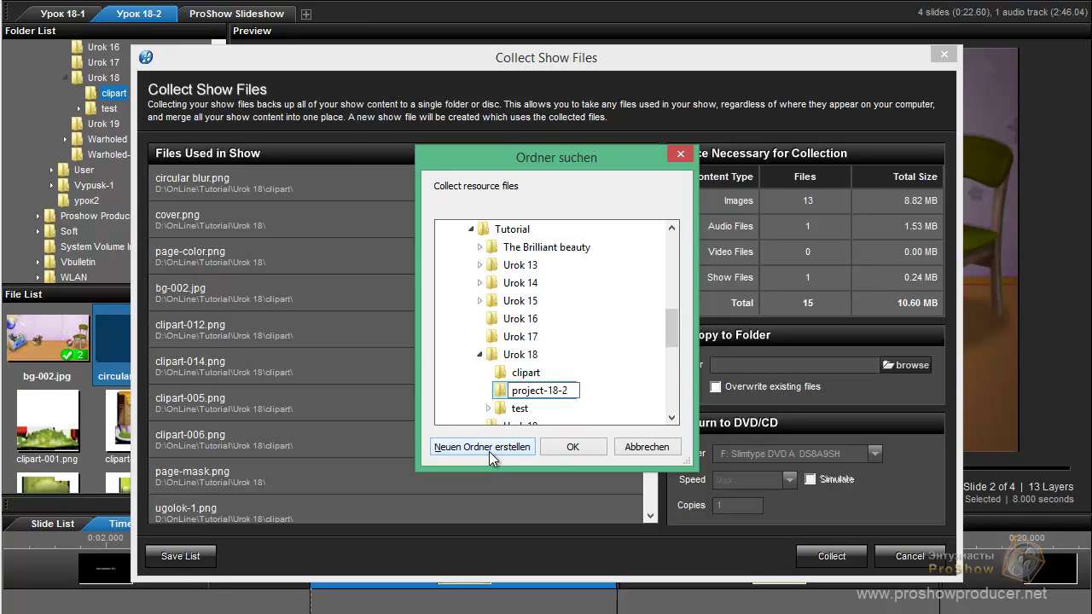
{"action": "left_click", "coordinate": [562, 445]}
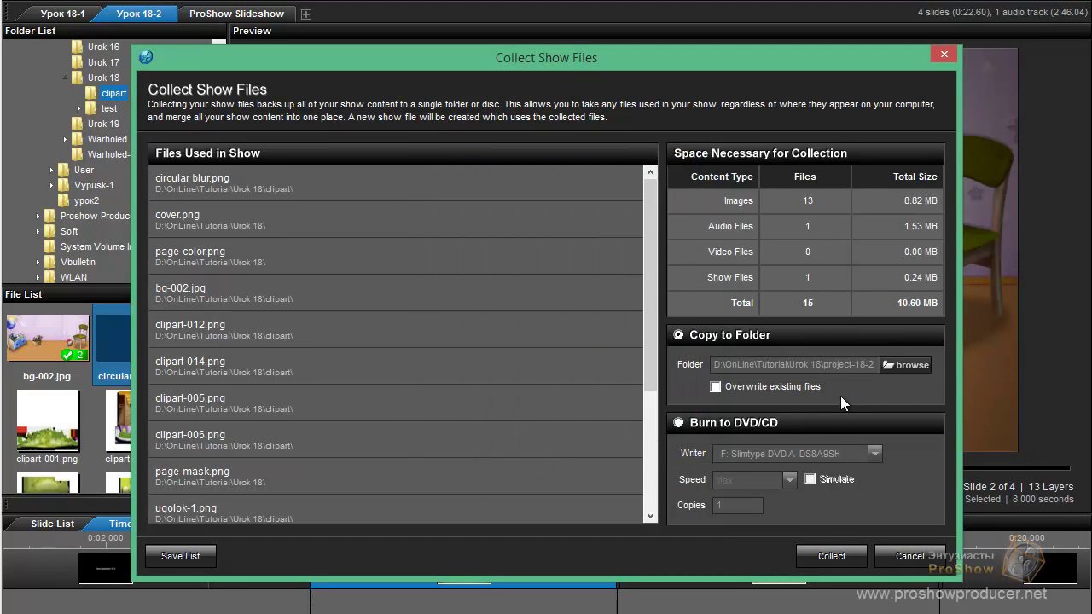
{"action": "left_click", "coordinate": [823, 558]}
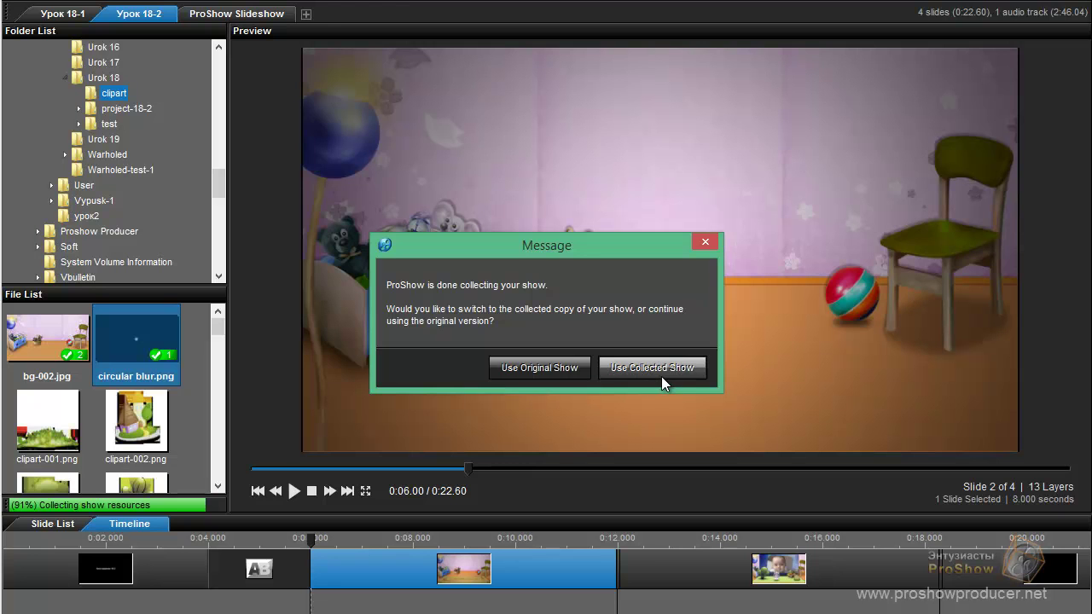
{"action": "left_click", "coordinate": [556, 368]}
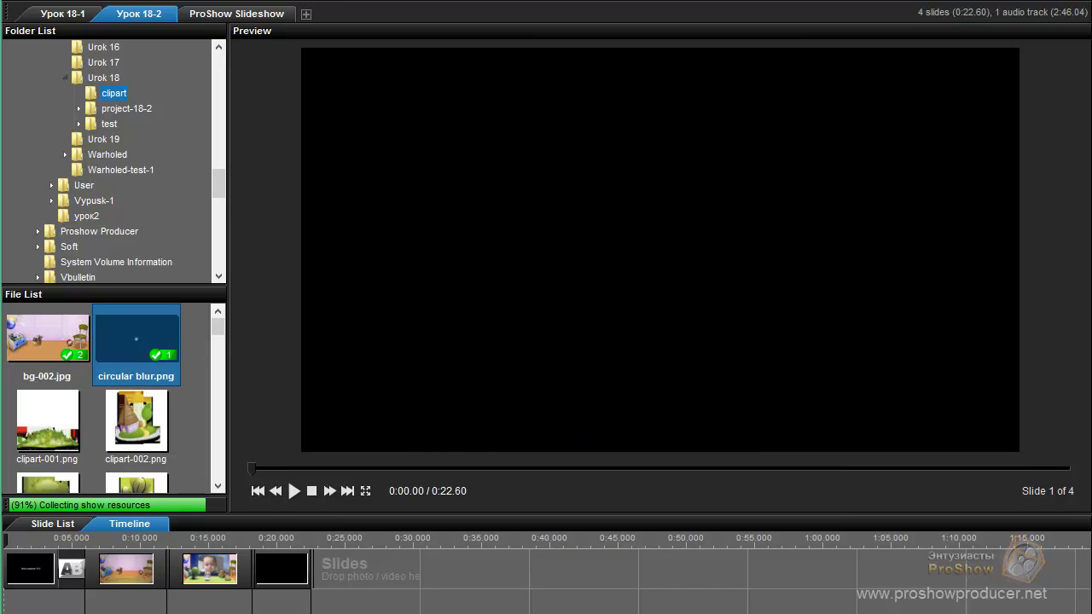
Switch to File Explorer and examine the collected project-18-2 folder and its audio subfolder
{"action": "key", "text": "alt+Tab"}
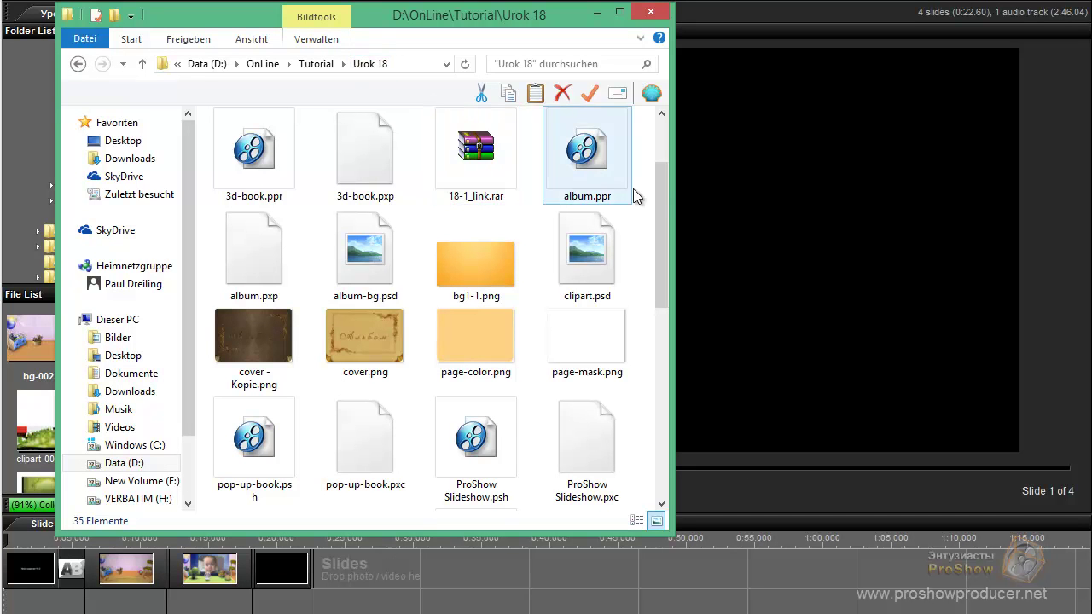
{"action": "scroll", "coordinate": [660, 197], "scroll_direction": "up", "scroll_amount": 1}
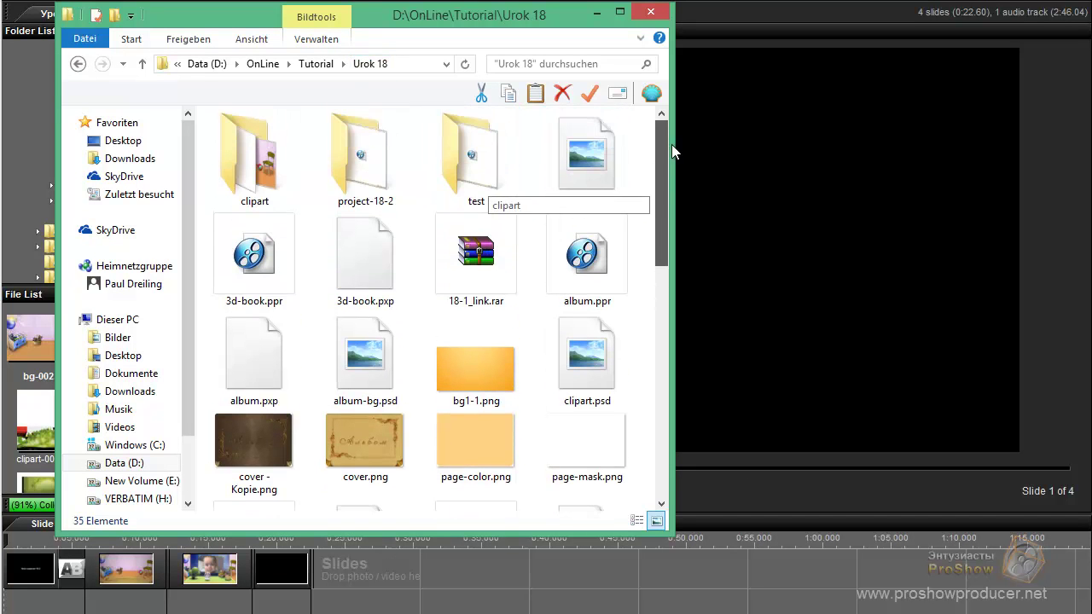
{"action": "double_click", "coordinate": [370, 164]}
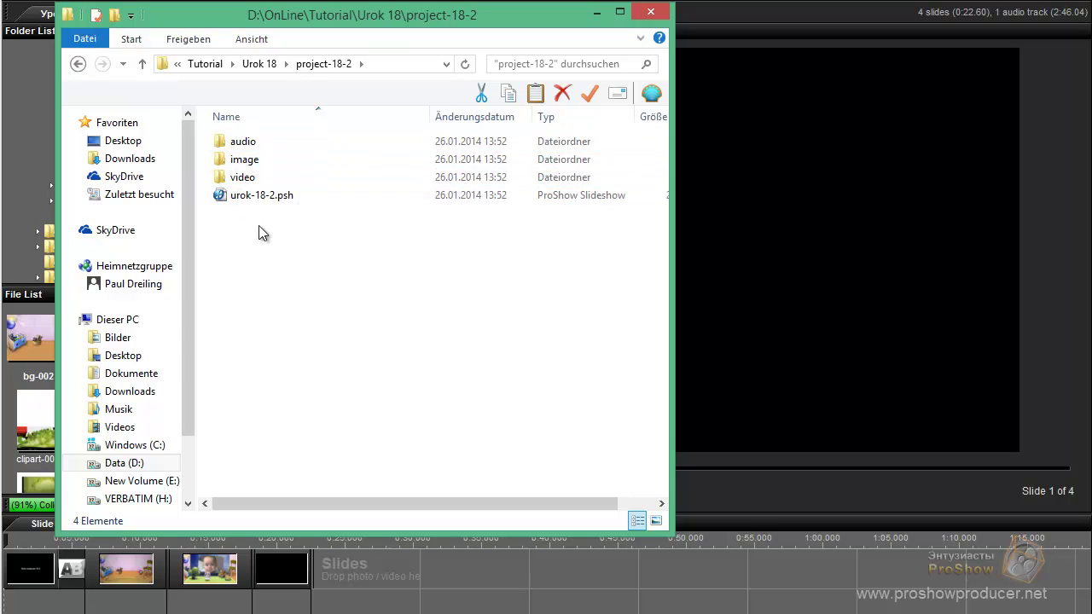
{"action": "double_click", "coordinate": [252, 142]}
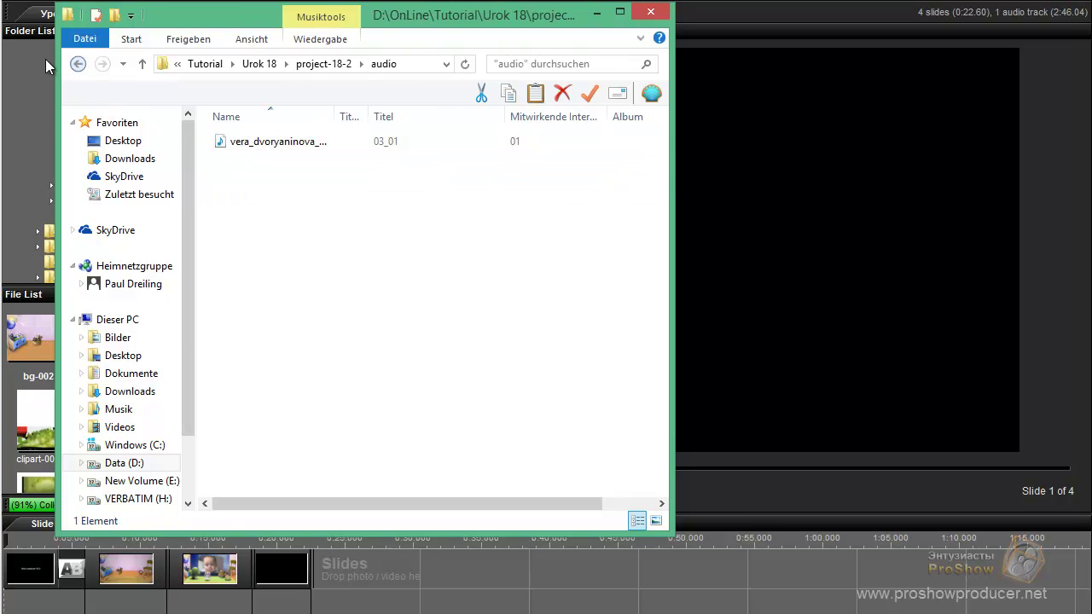
{"action": "left_click", "coordinate": [78, 64]}
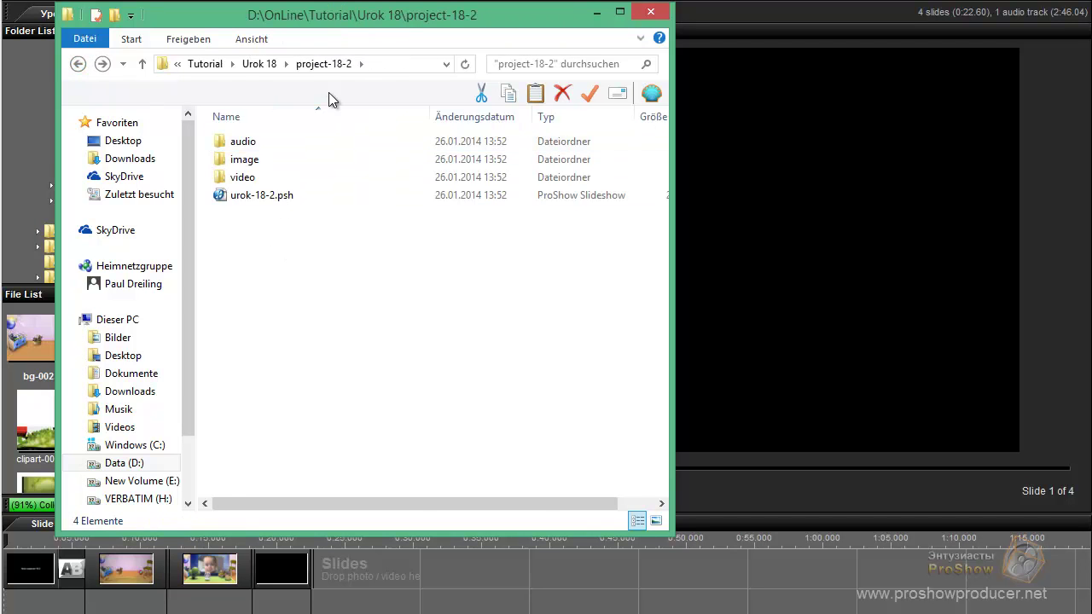
{"action": "left_click", "coordinate": [256, 64]}
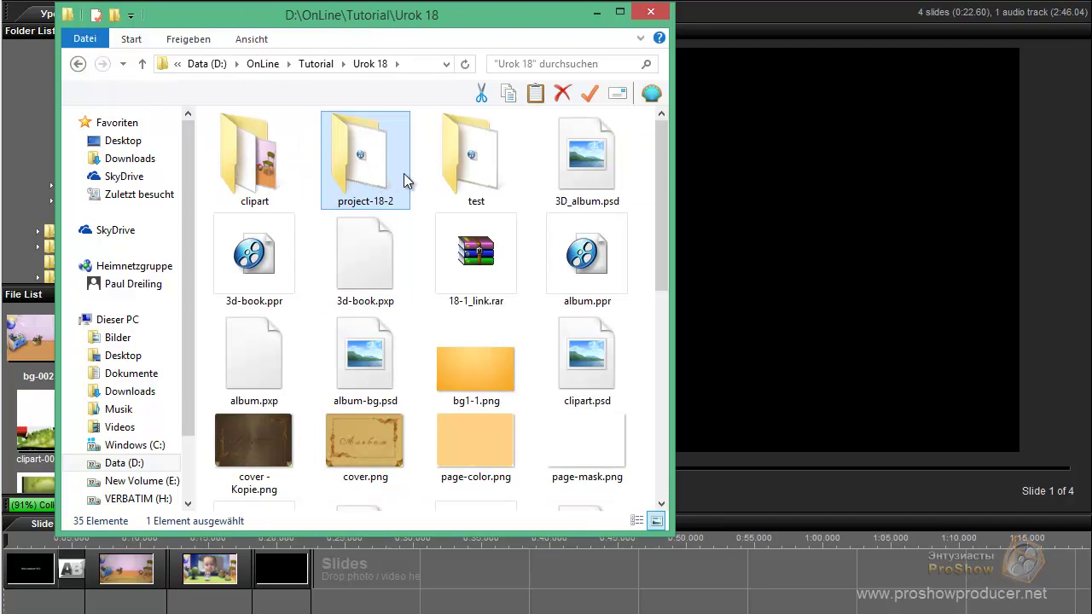
{"action": "right_click", "coordinate": [375, 182]}
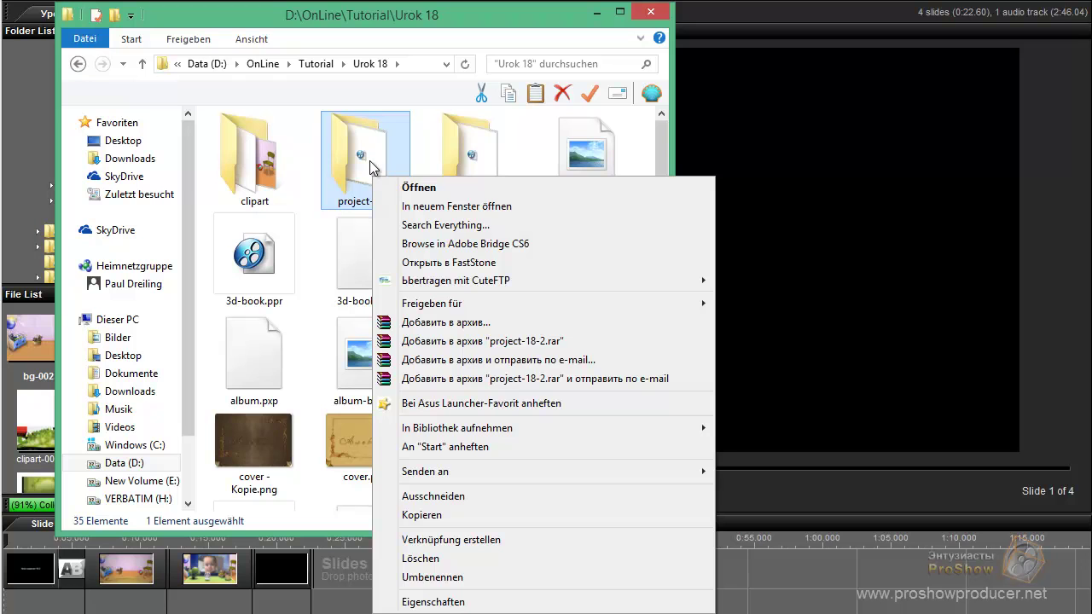
{"action": "double_click", "coordinate": [368, 157]}
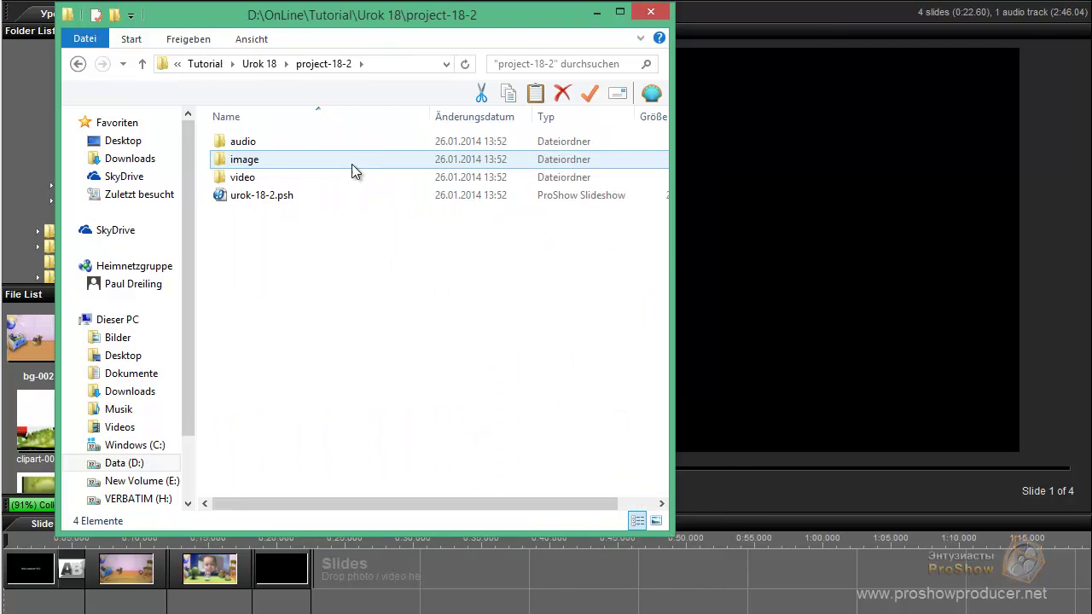
Select the audio, image and video folders plus urok-18-2.psh and open the WinRAR archive settings for them
{"action": "left_click", "coordinate": [262, 202]}
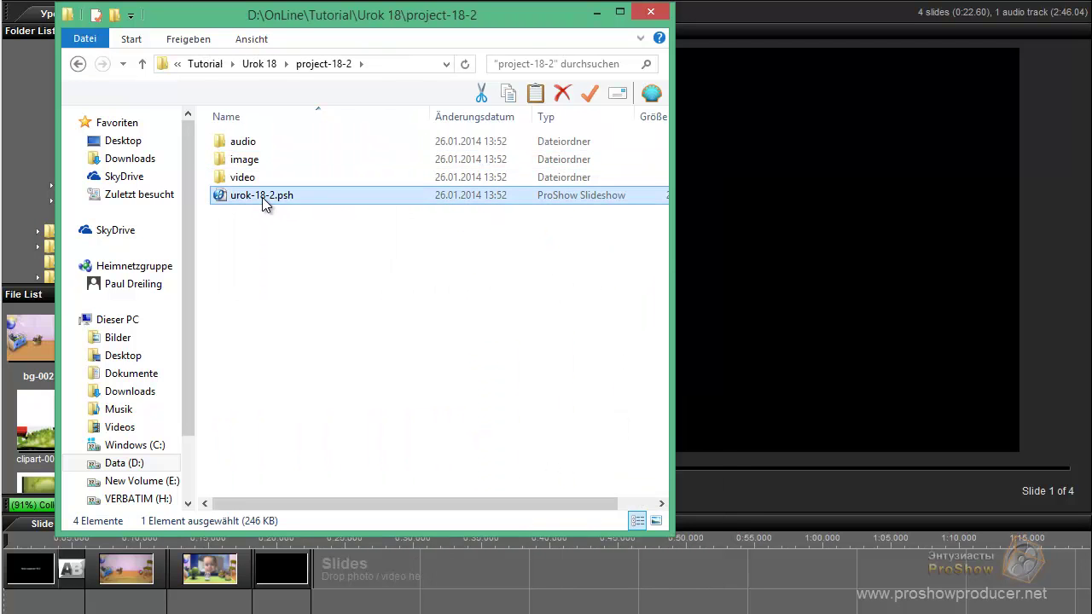
{"action": "left_click_drag", "start_coordinate": [262, 197], "coordinate": [306, 156]}
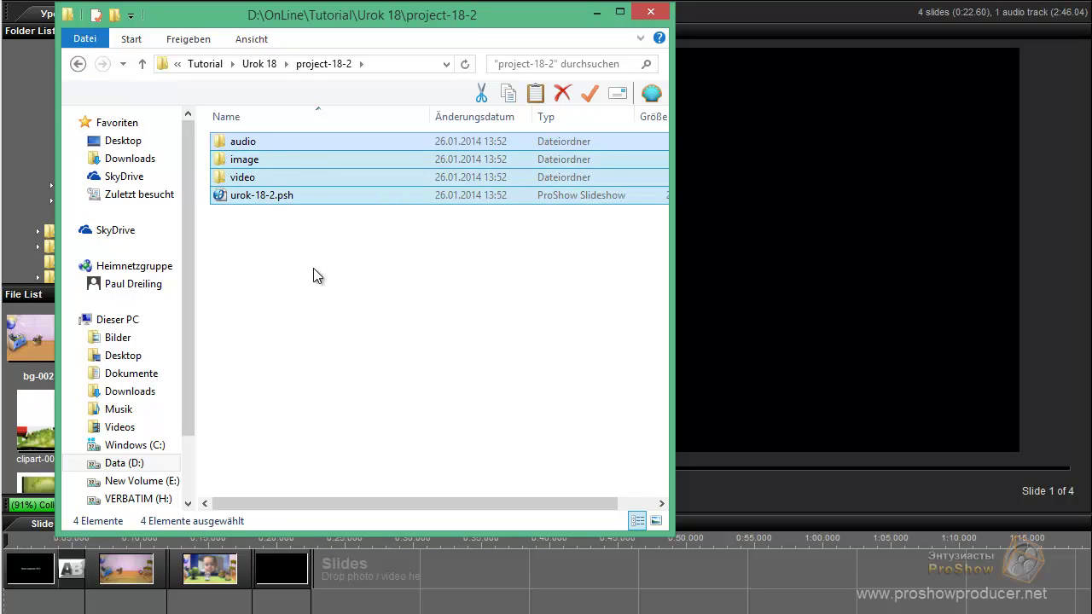
{"action": "right_click", "coordinate": [267, 242]}
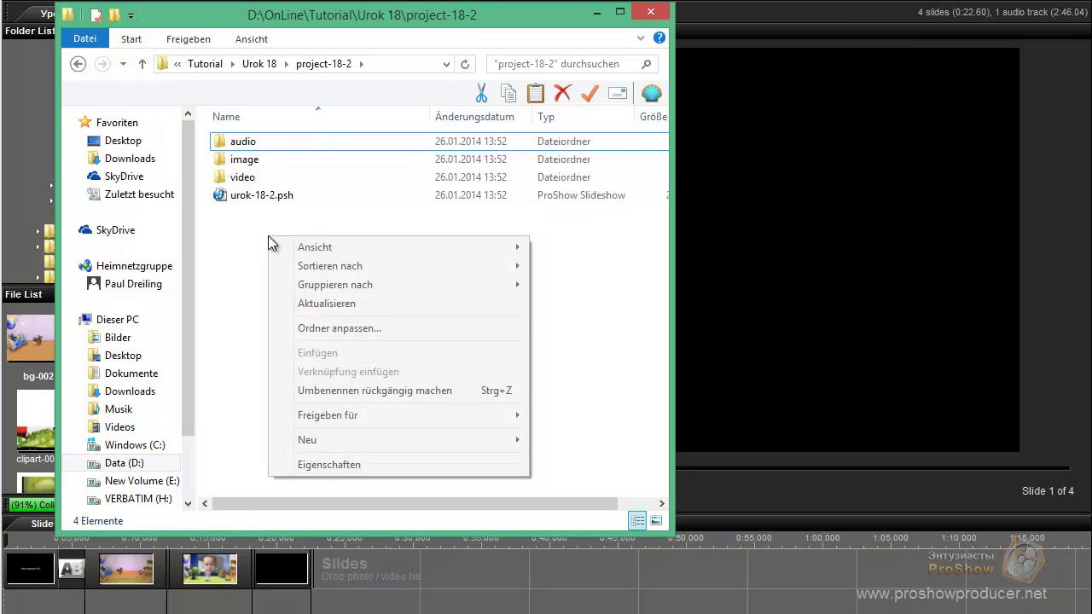
{"action": "left_click", "coordinate": [247, 197]}
{"action": "left_click", "coordinate": [244, 176], "text": "ctrl"}
{"action": "left_click", "coordinate": [264, 158], "text": "ctrl"}
{"action": "left_click", "coordinate": [263, 147], "text": "ctrl"}
{"action": "right_click", "coordinate": [262, 148]}
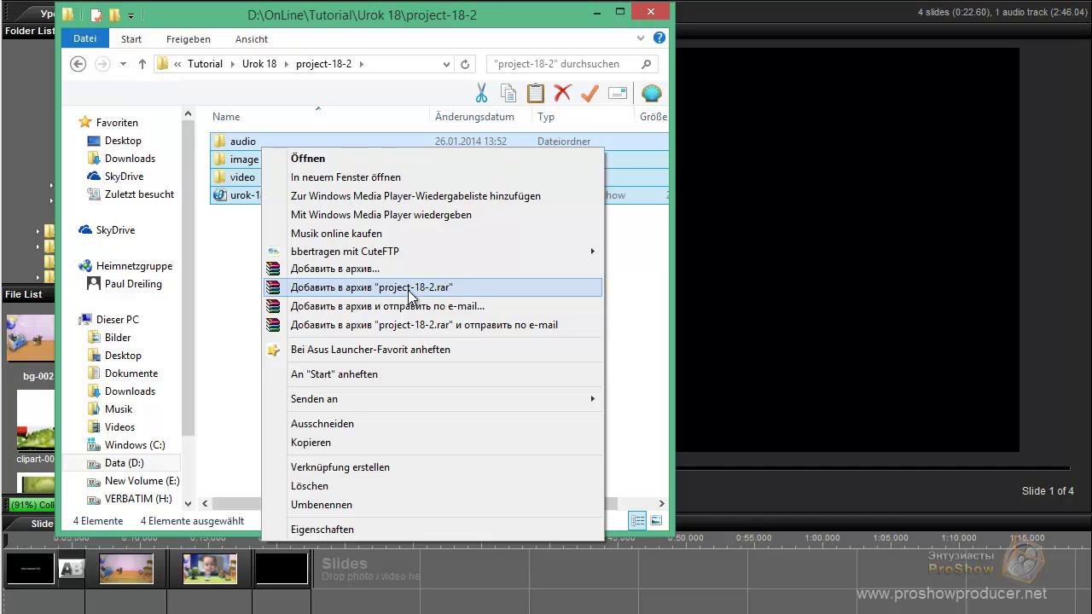
{"action": "left_click", "coordinate": [345, 269]}
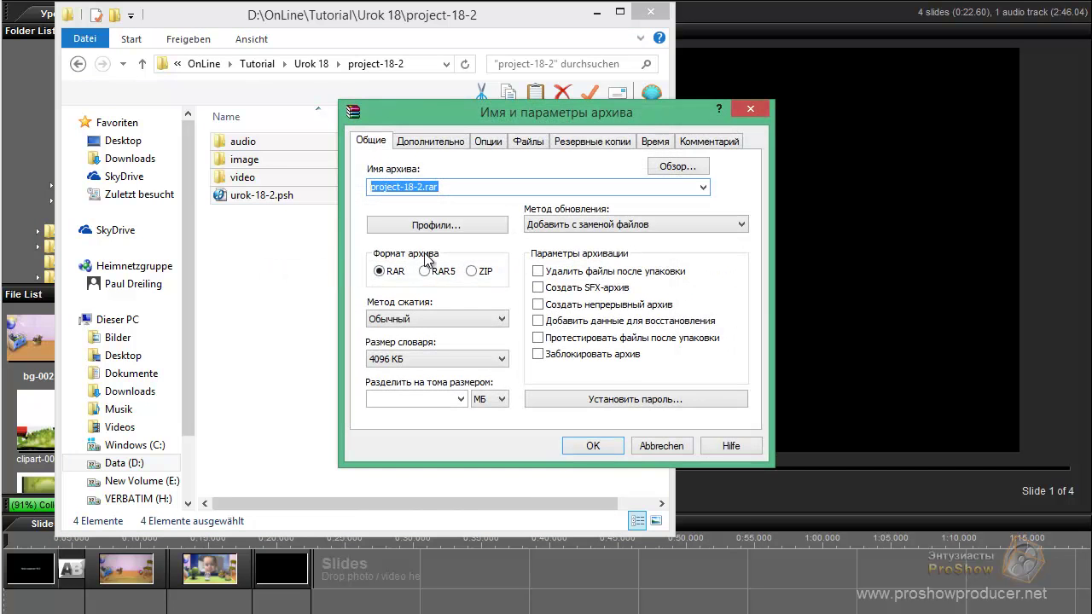
Name the archive Urokt-18-2.rar and create it in RAR format in the project-18-2 folder
{"action": "left_click", "coordinate": [404, 187]}
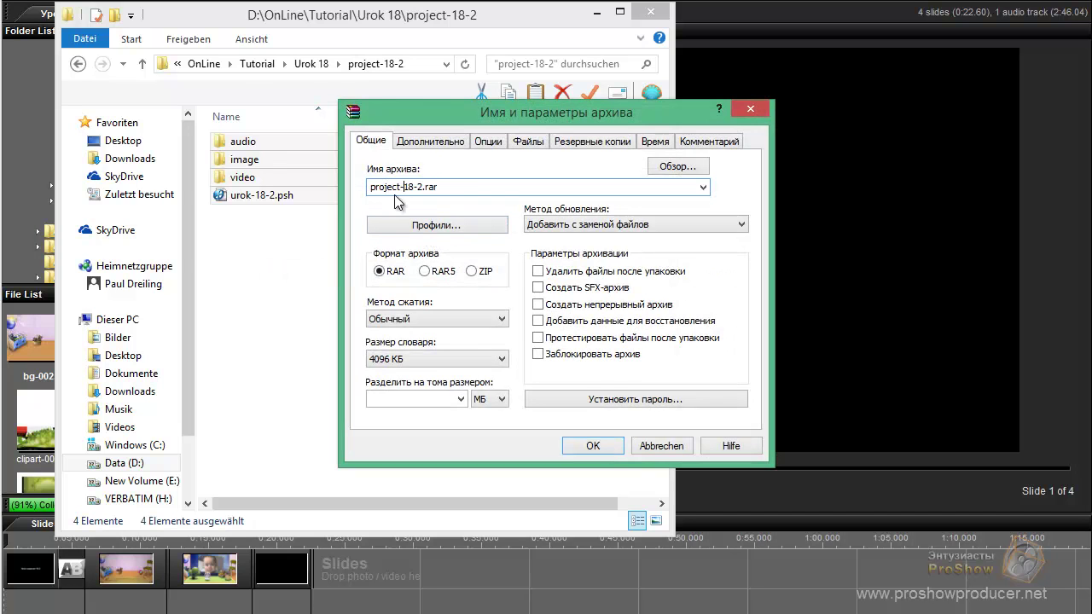
{"action": "double_click", "coordinate": [376, 187]}
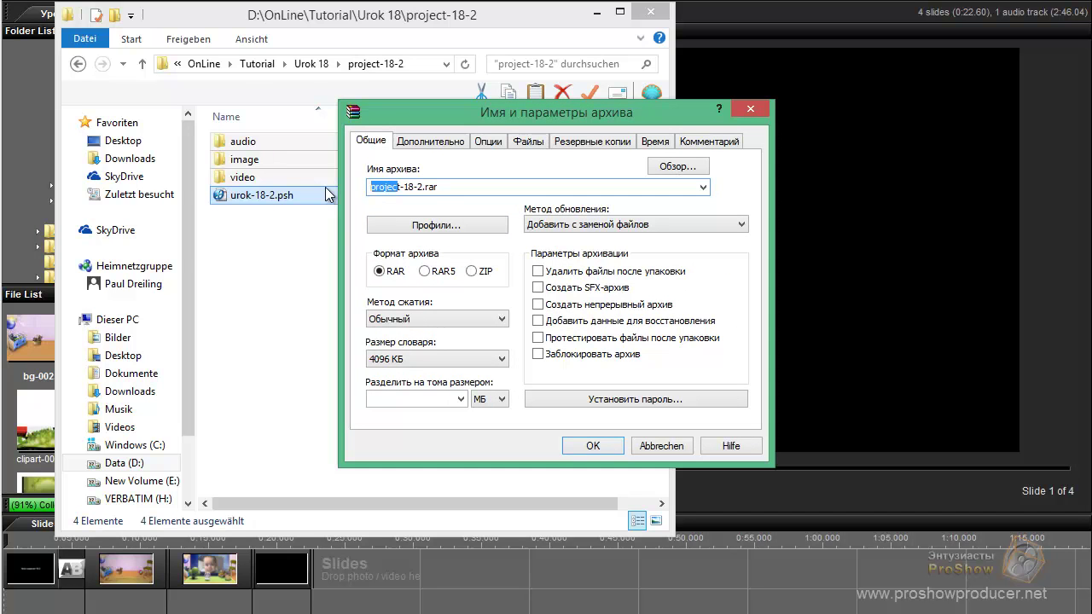
{"action": "key", "text": "BackSpace"}
{"action": "type", "text": "Urok"}
{"action": "left_click", "coordinate": [600, 445]}
{"action": "left_click", "coordinate": [325, 285]}
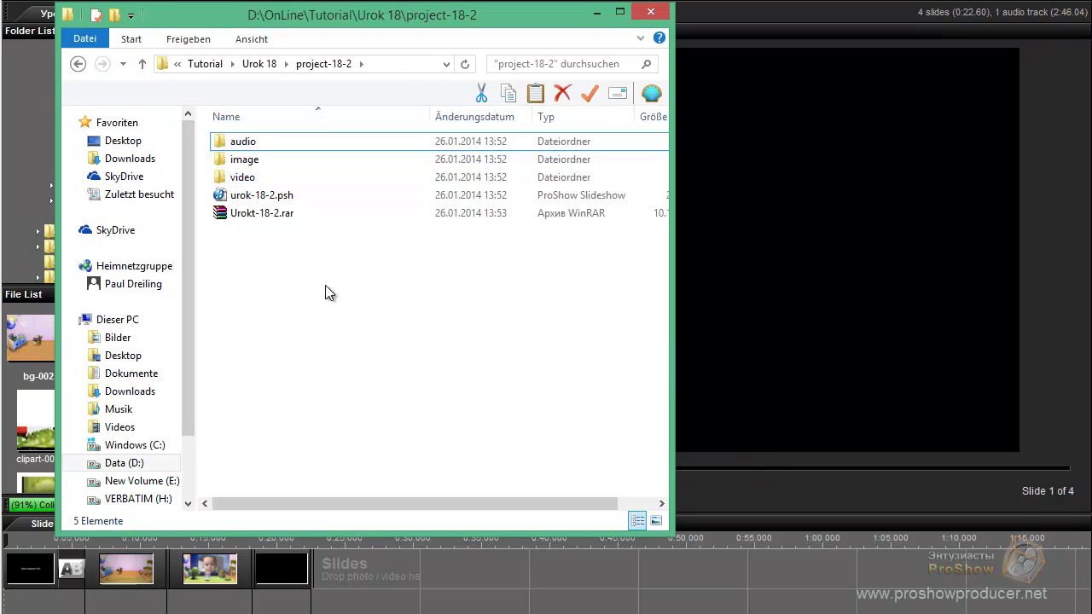
Open Urokt-18-2.rar to examine the packed folders and show file, and close the archive
{"action": "left_click", "coordinate": [282, 221]}
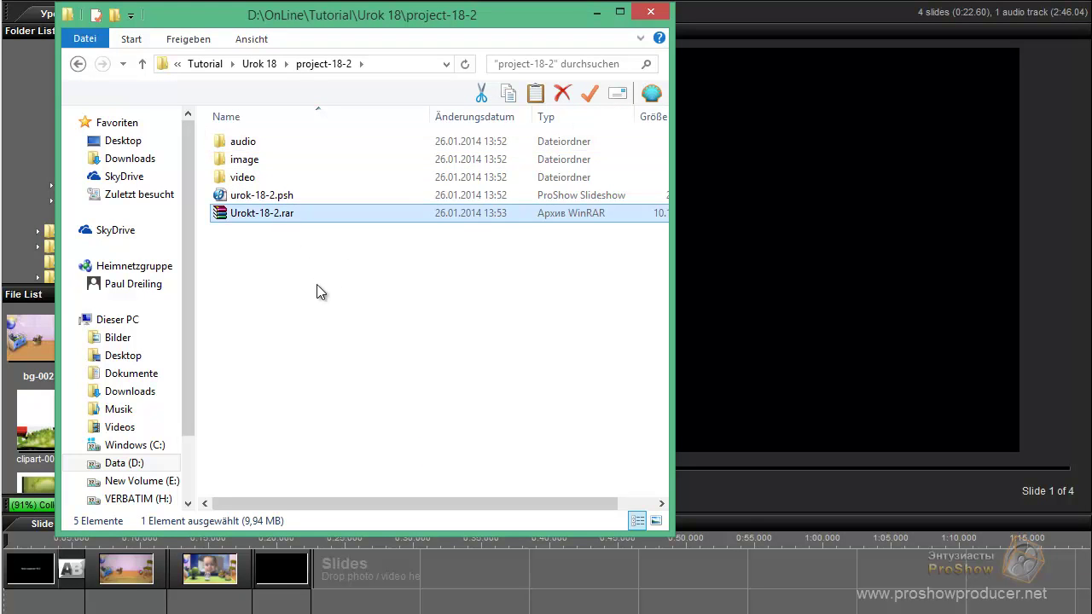
{"action": "double_click", "coordinate": [267, 218]}
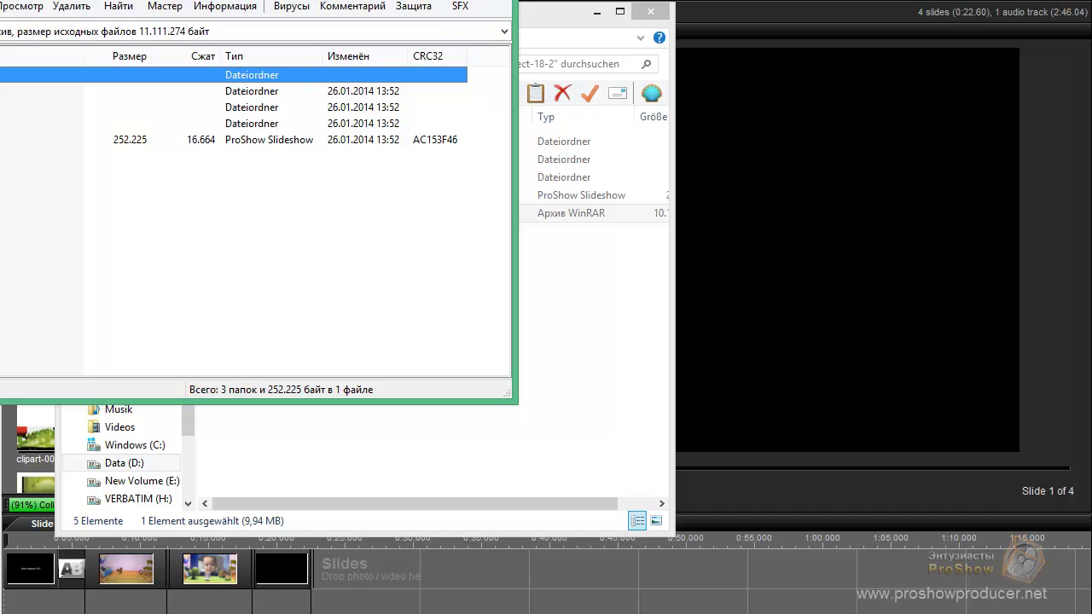
{"action": "key", "text": "Escape"}
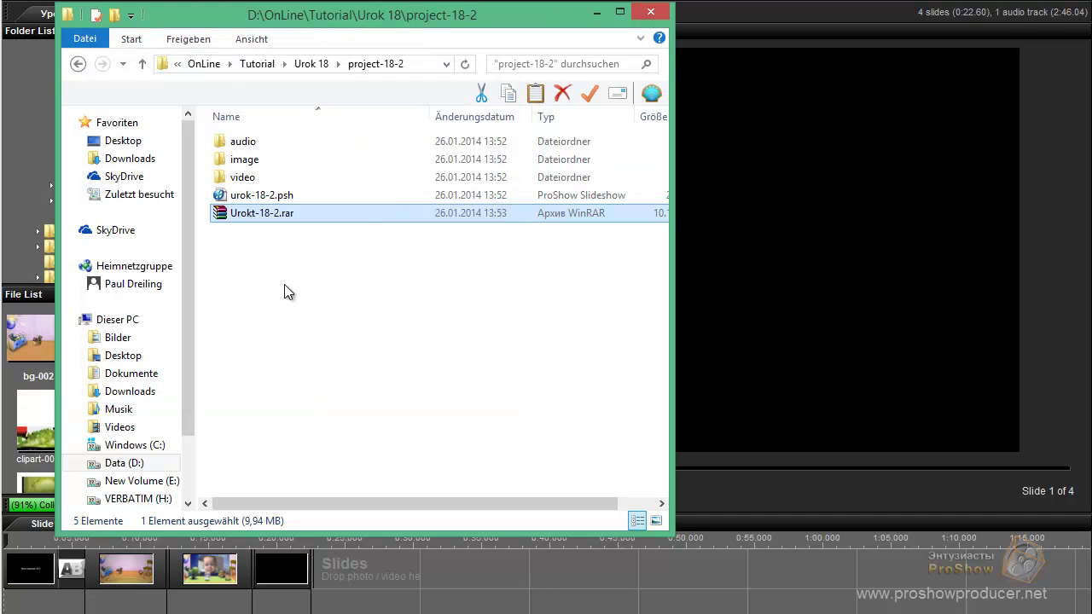
Rename the archive Urokt-18-2.rar as Urok-18-2.rar and switch back to ProShow Producer
{"action": "right_click", "coordinate": [247, 216]}
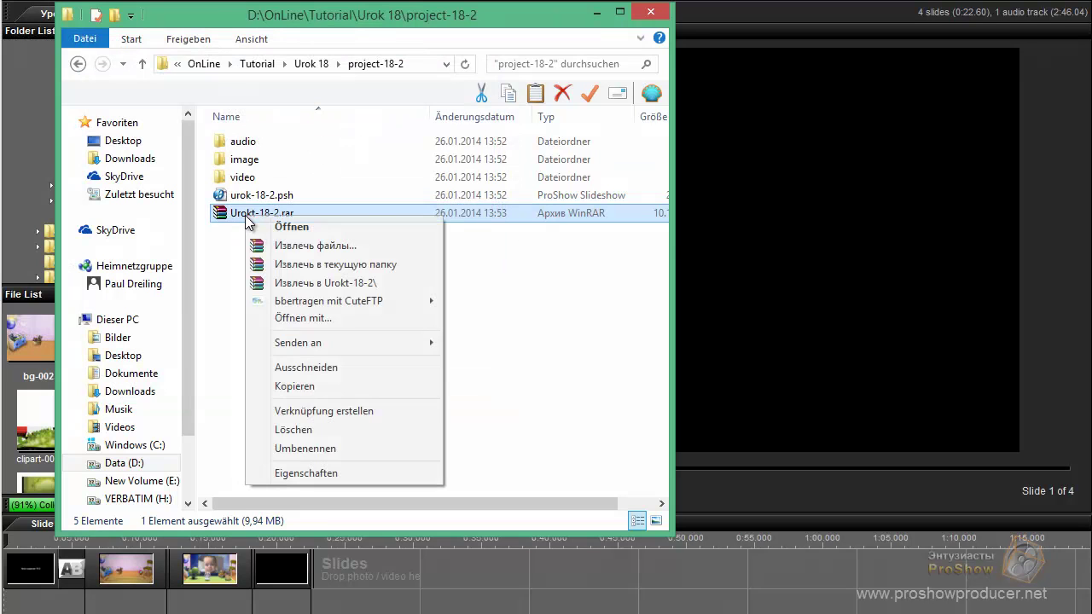
{"action": "mouse_move", "coordinate": [318, 346]}
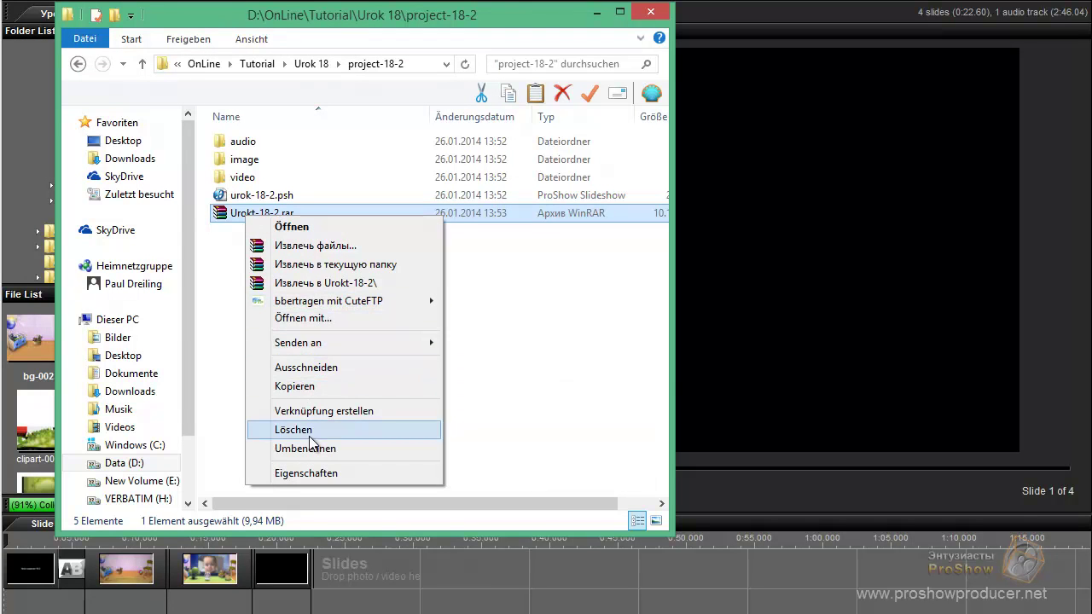
{"action": "left_click", "coordinate": [346, 449]}
{"action": "left_click", "coordinate": [256, 212]}
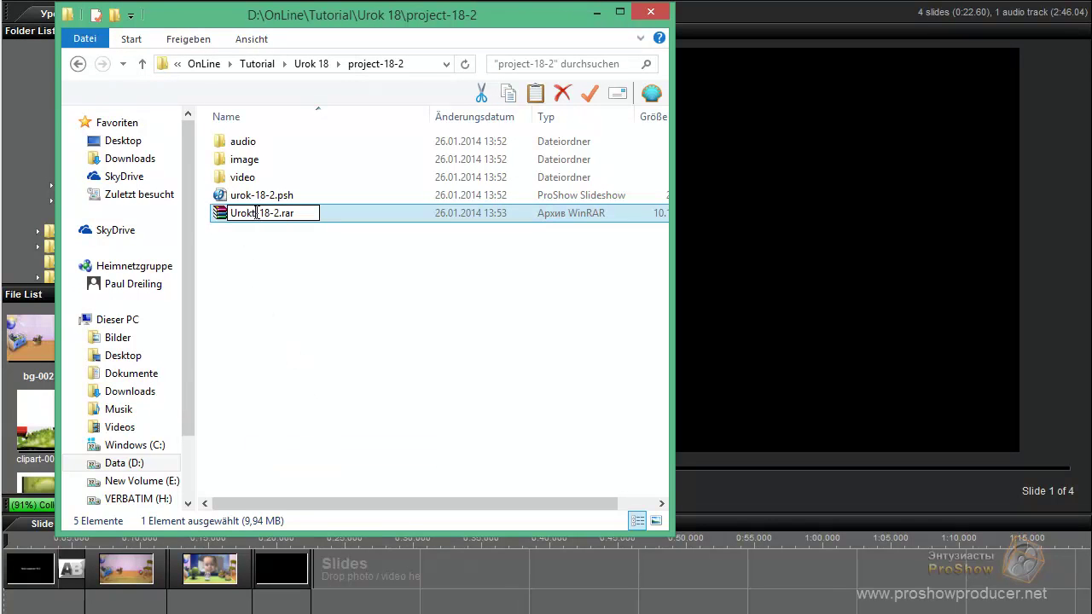
{"action": "key", "text": "BackSpace"}
{"action": "key", "text": "Return"}
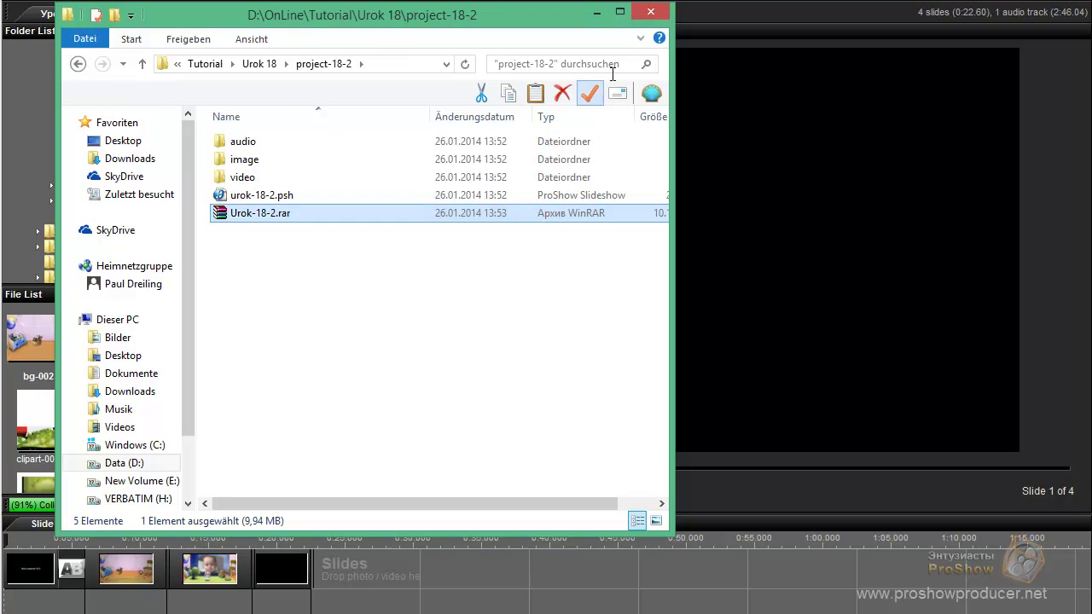
{"action": "left_click", "coordinate": [746, 31]}
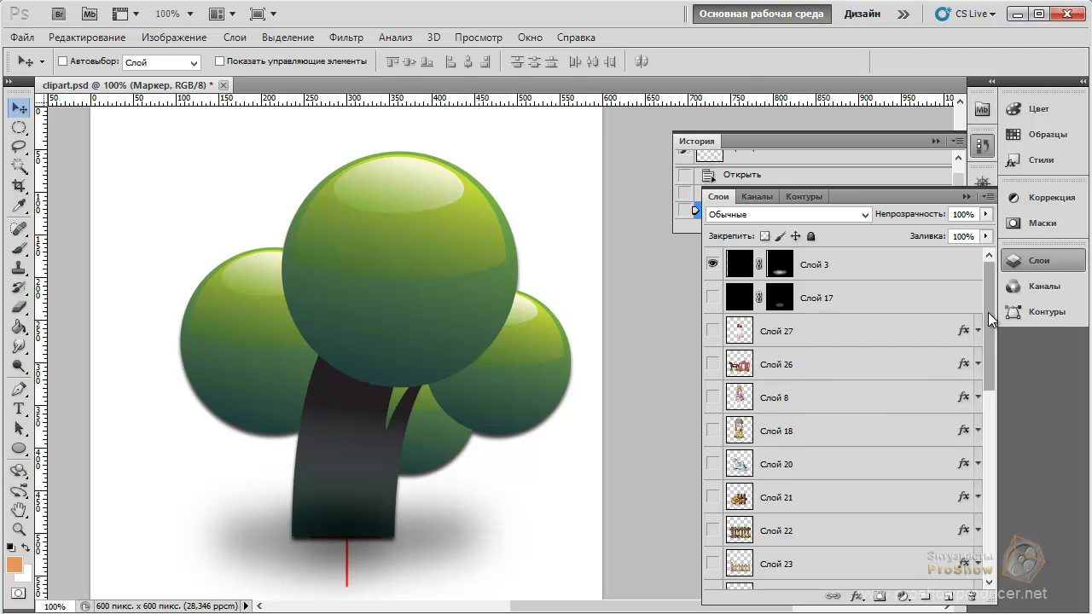
In clipart.psd, hide the tree layer Слой 11 and show the tree layer Слой 10
{"action": "left_click", "coordinate": [759, 298]}
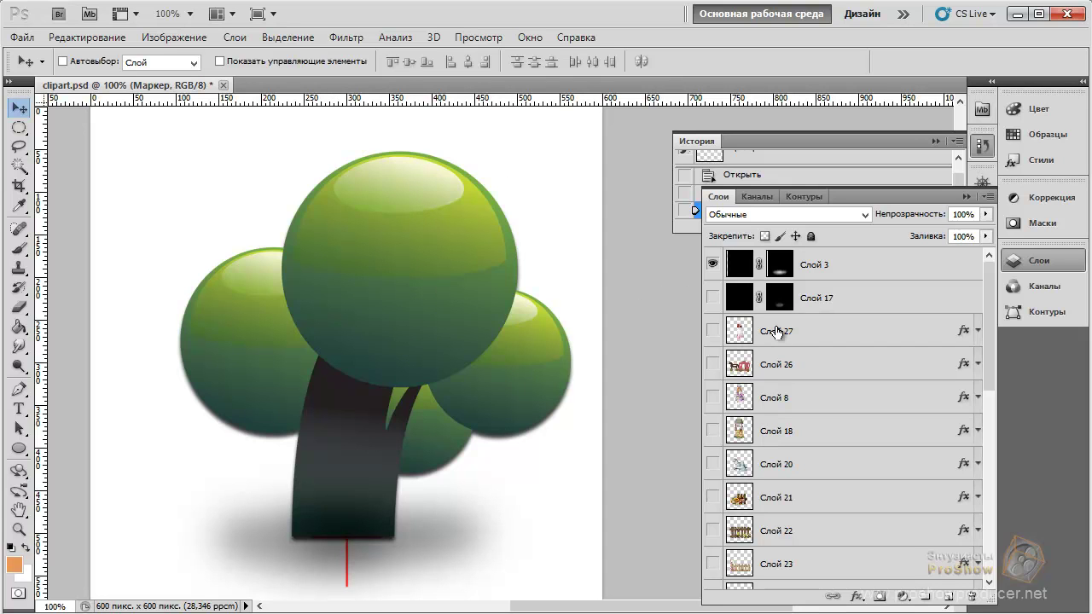
{"action": "left_click_drag", "start_coordinate": [986, 282], "coordinate": [989, 457]}
{"action": "left_click", "coordinate": [712, 420]}
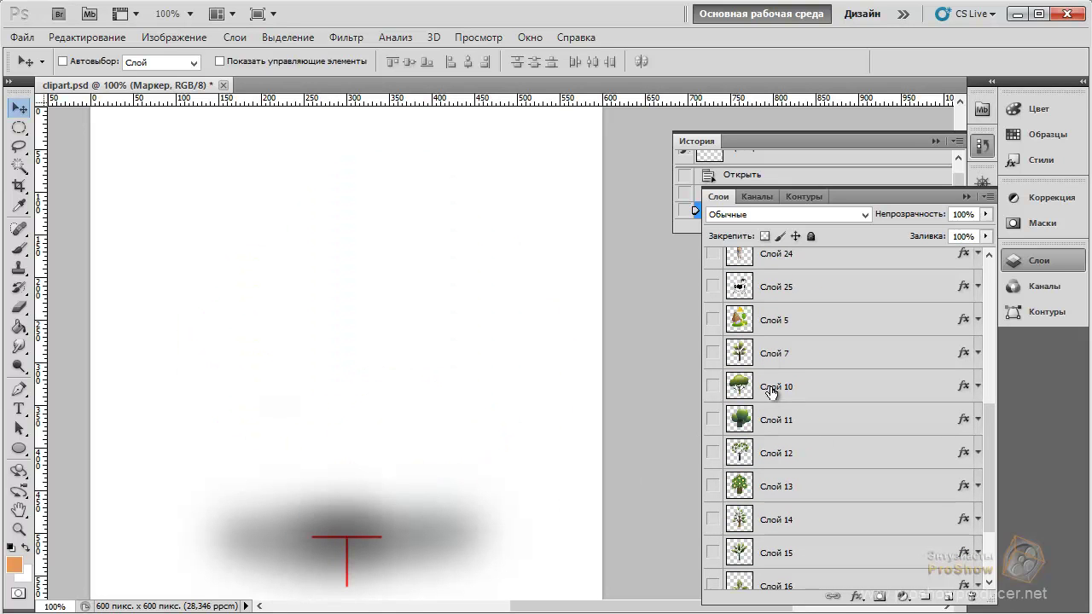
{"action": "left_click", "coordinate": [713, 386]}
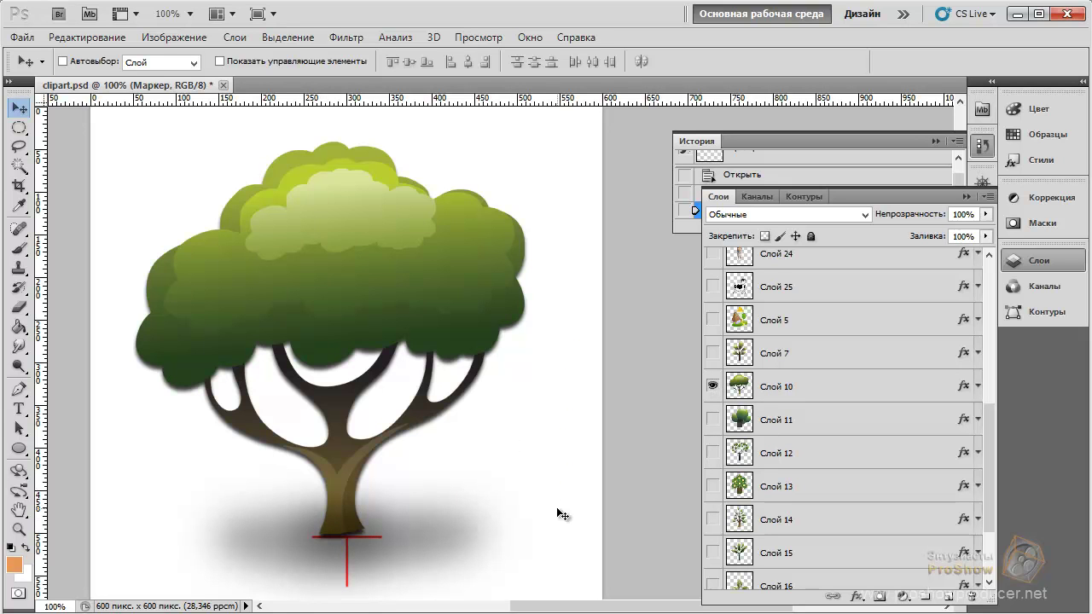
Hide the Маркер layer and the white background layer Слой 30
{"action": "left_click_drag", "start_coordinate": [991, 422], "coordinate": [995, 261]}
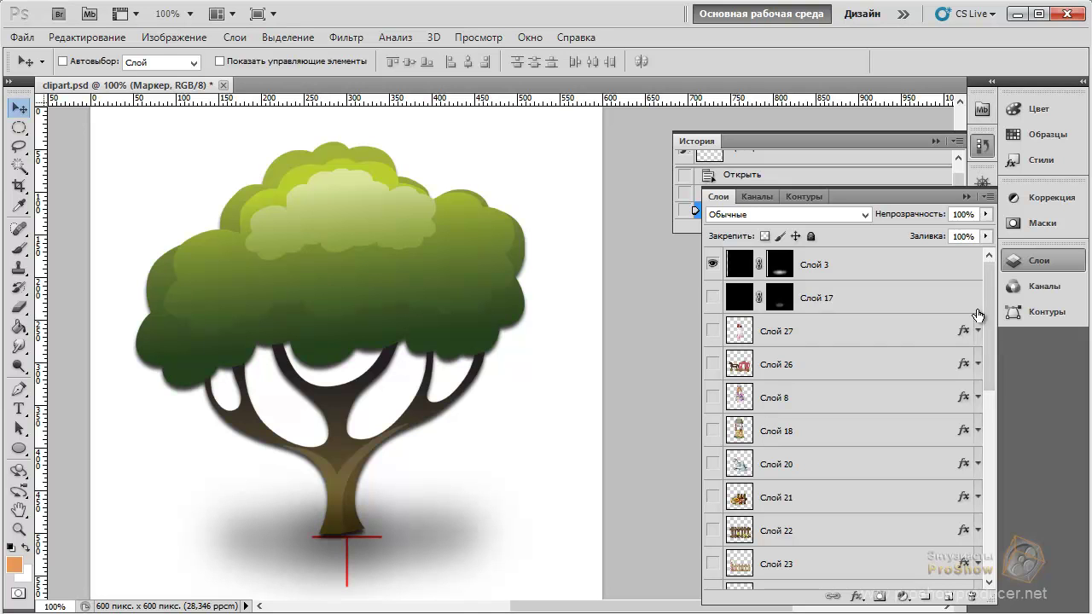
{"action": "left_click_drag", "start_coordinate": [990, 313], "coordinate": [987, 508]}
{"action": "left_click", "coordinate": [712, 506]}
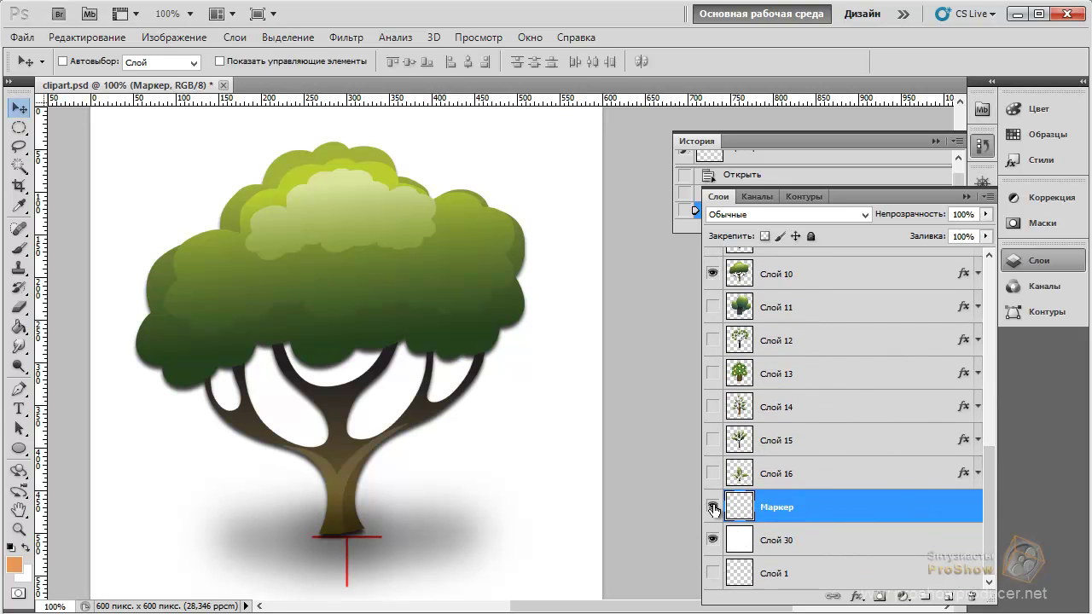
{"action": "left_click", "coordinate": [711, 541]}
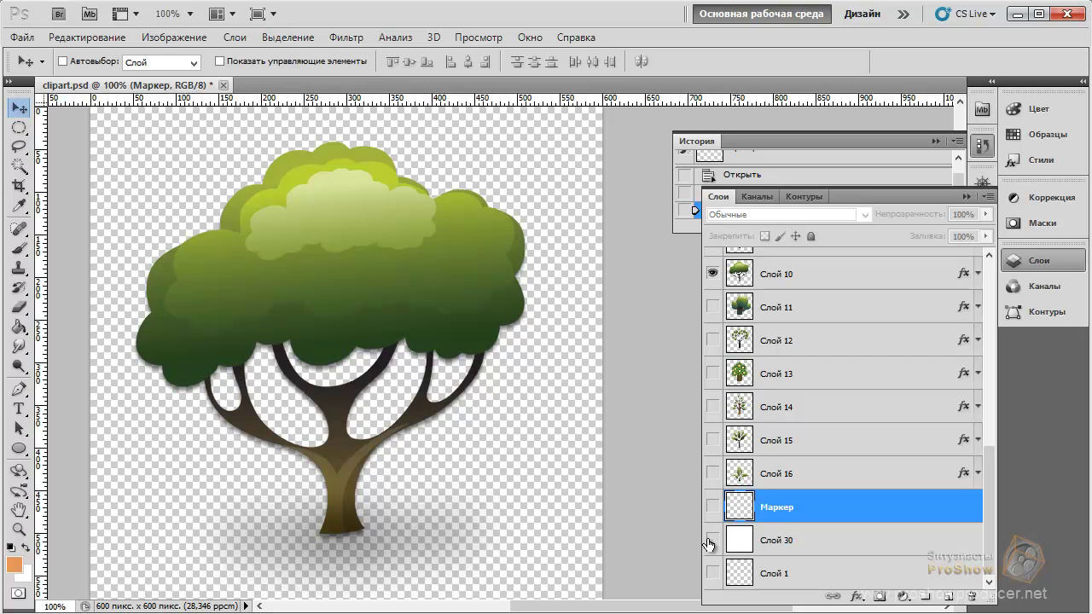